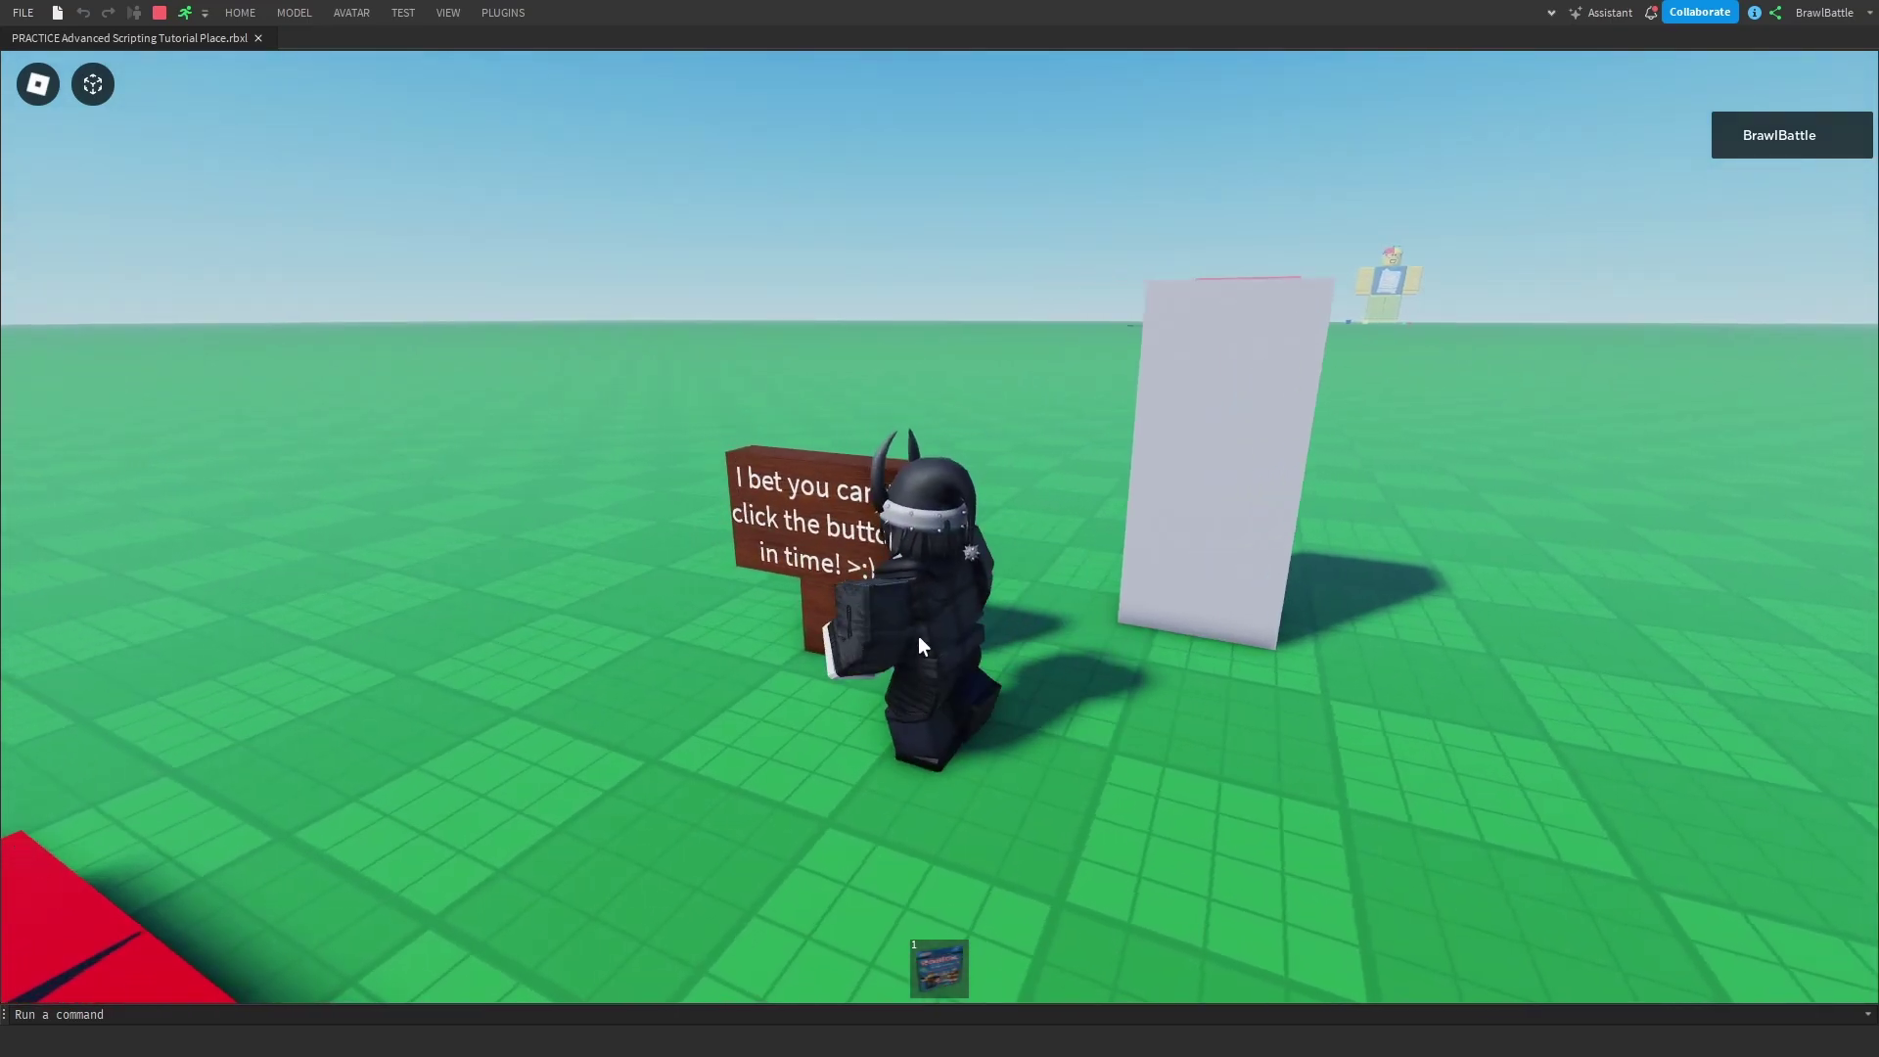
# Step: Walk the character to the tall blank block beside the wooden sign and try triggering its front face repeatedly
pyautogui.moveTo(918, 636); pyautogui.dragTo(918, 636, button='right')
pyautogui.press('w')
pyautogui.press('s')
pyautogui.press('w')
pyautogui.press('w')
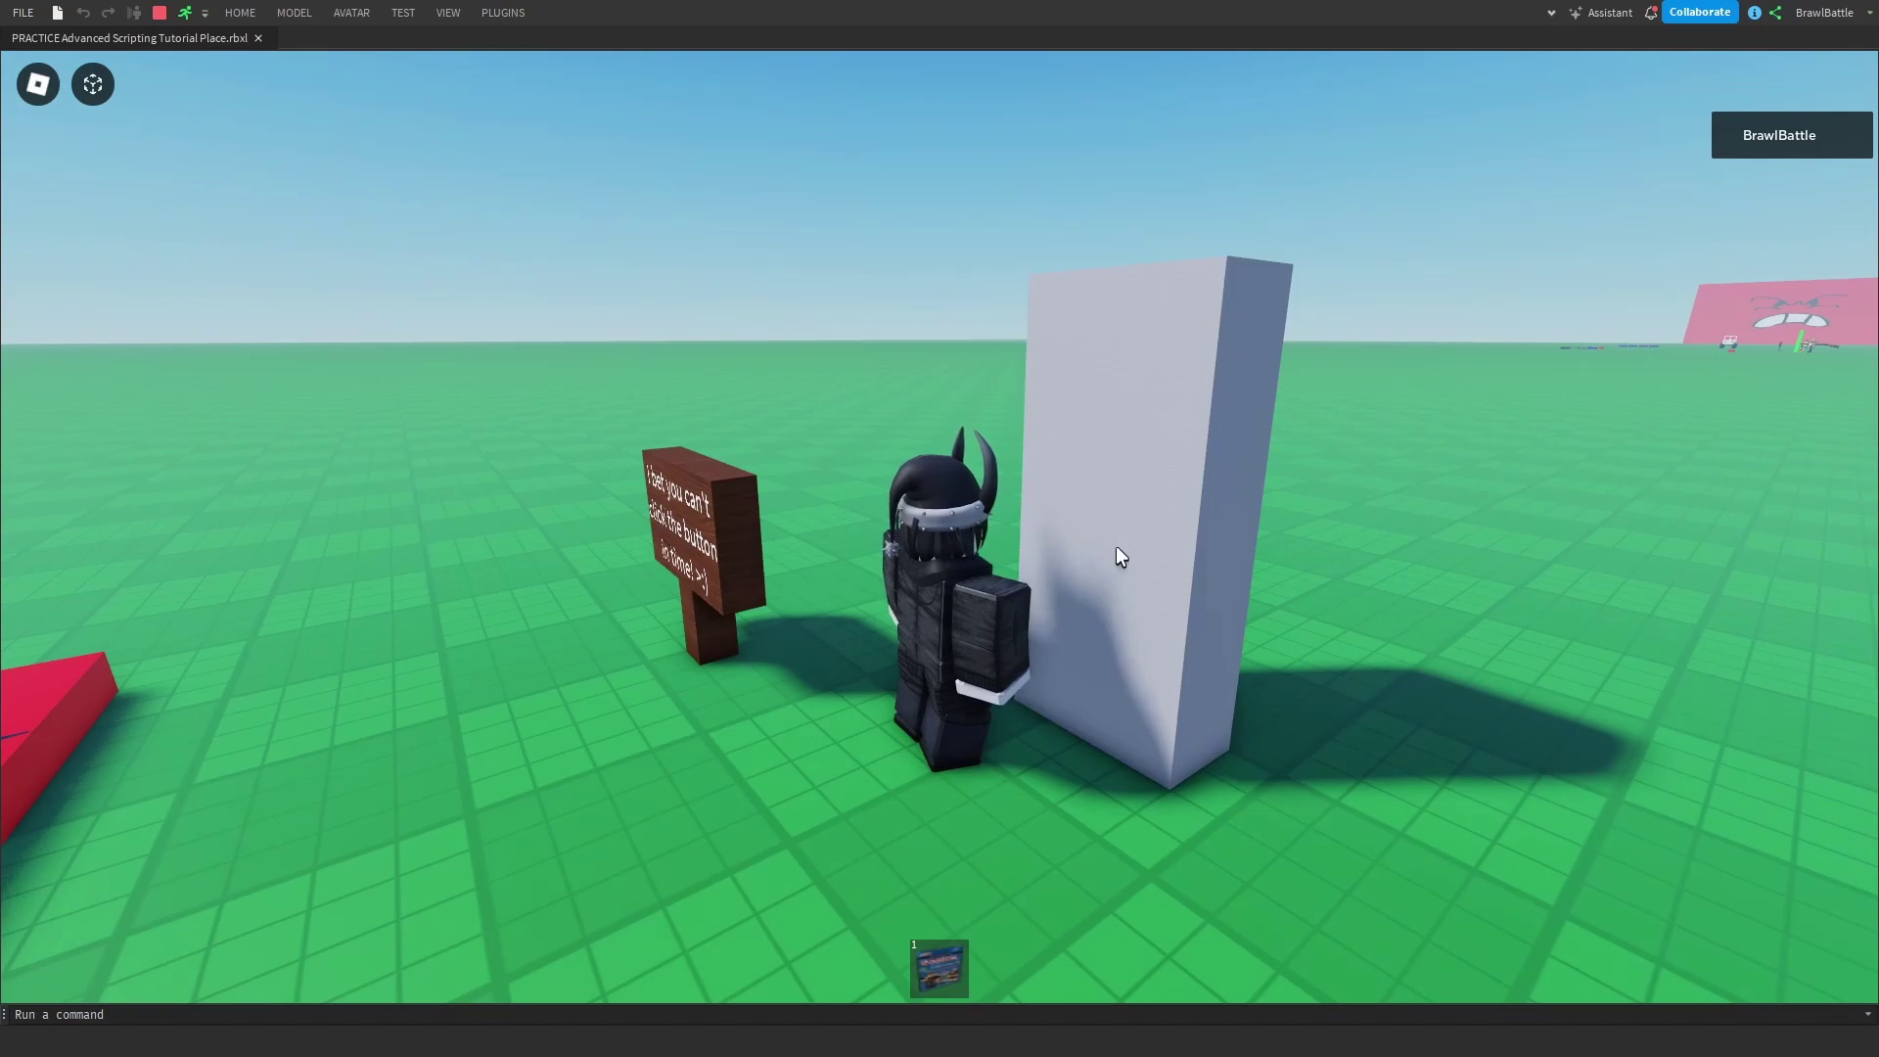
pyautogui.click(1130, 540)
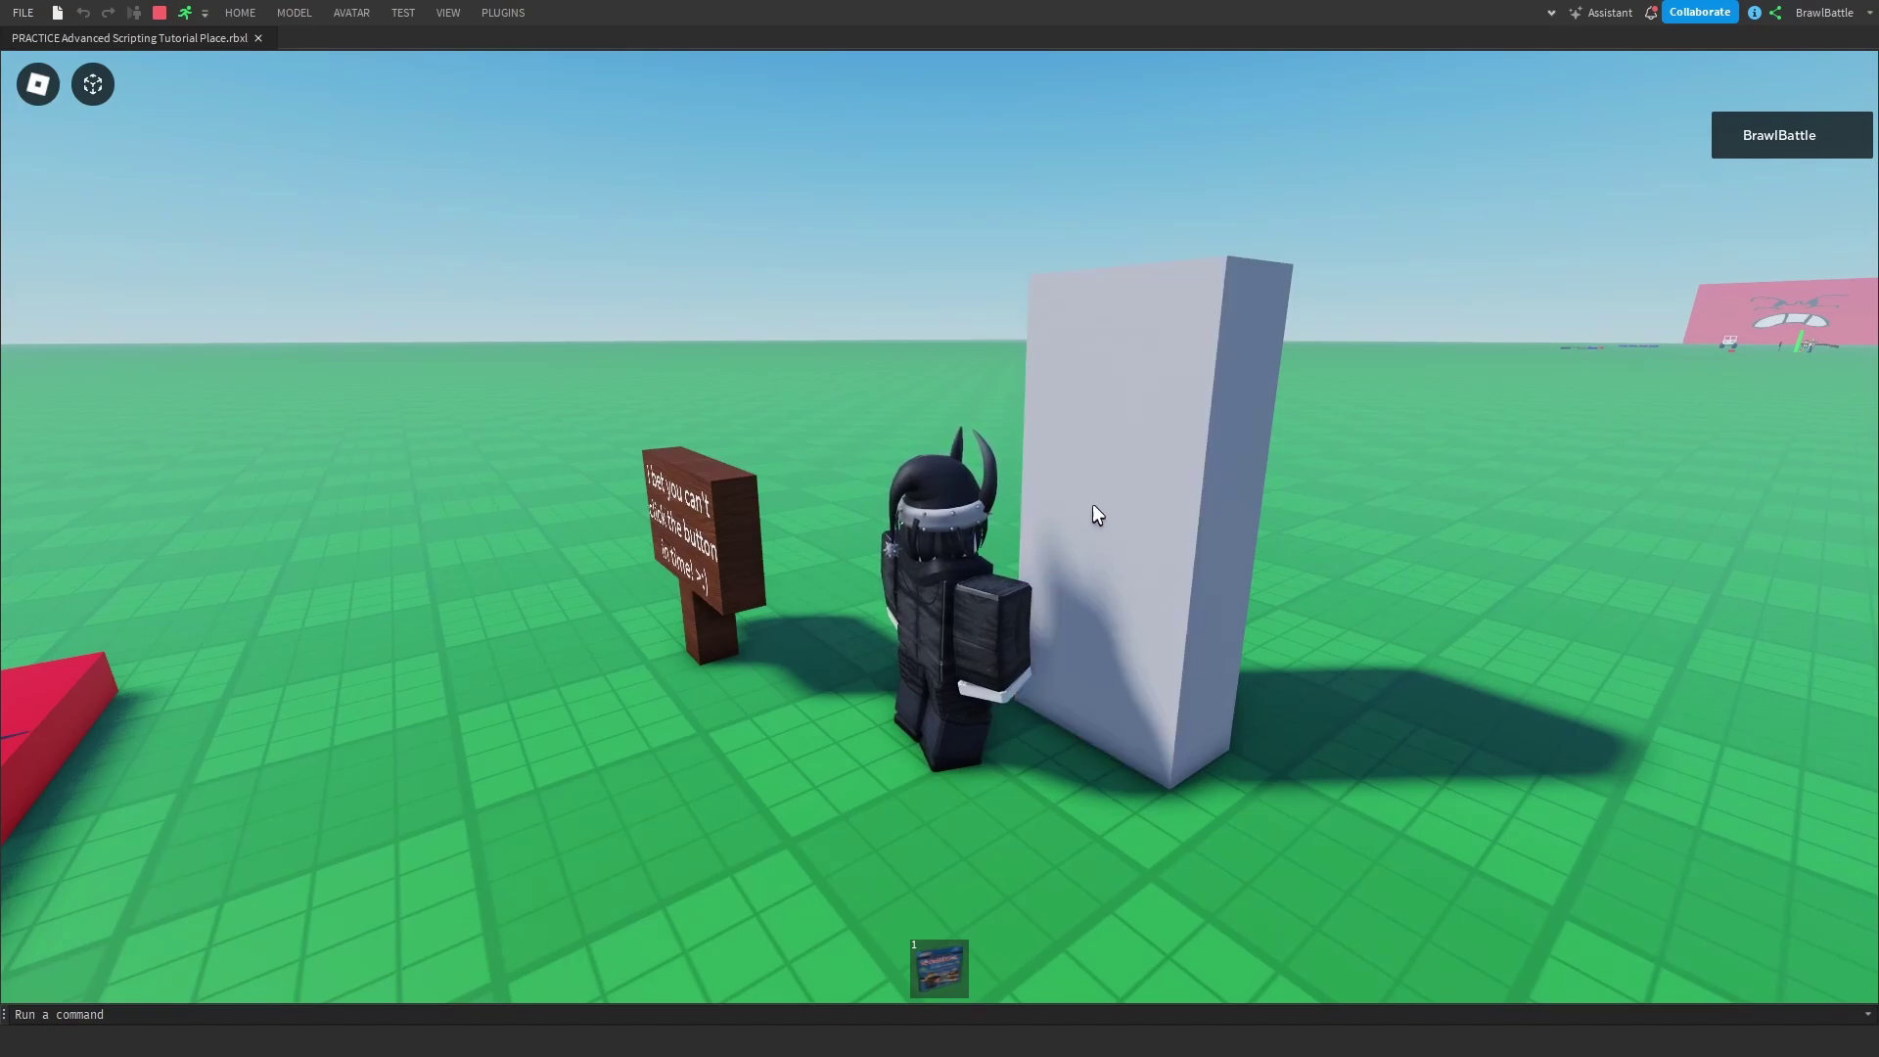
pyautogui.click(1126, 514)
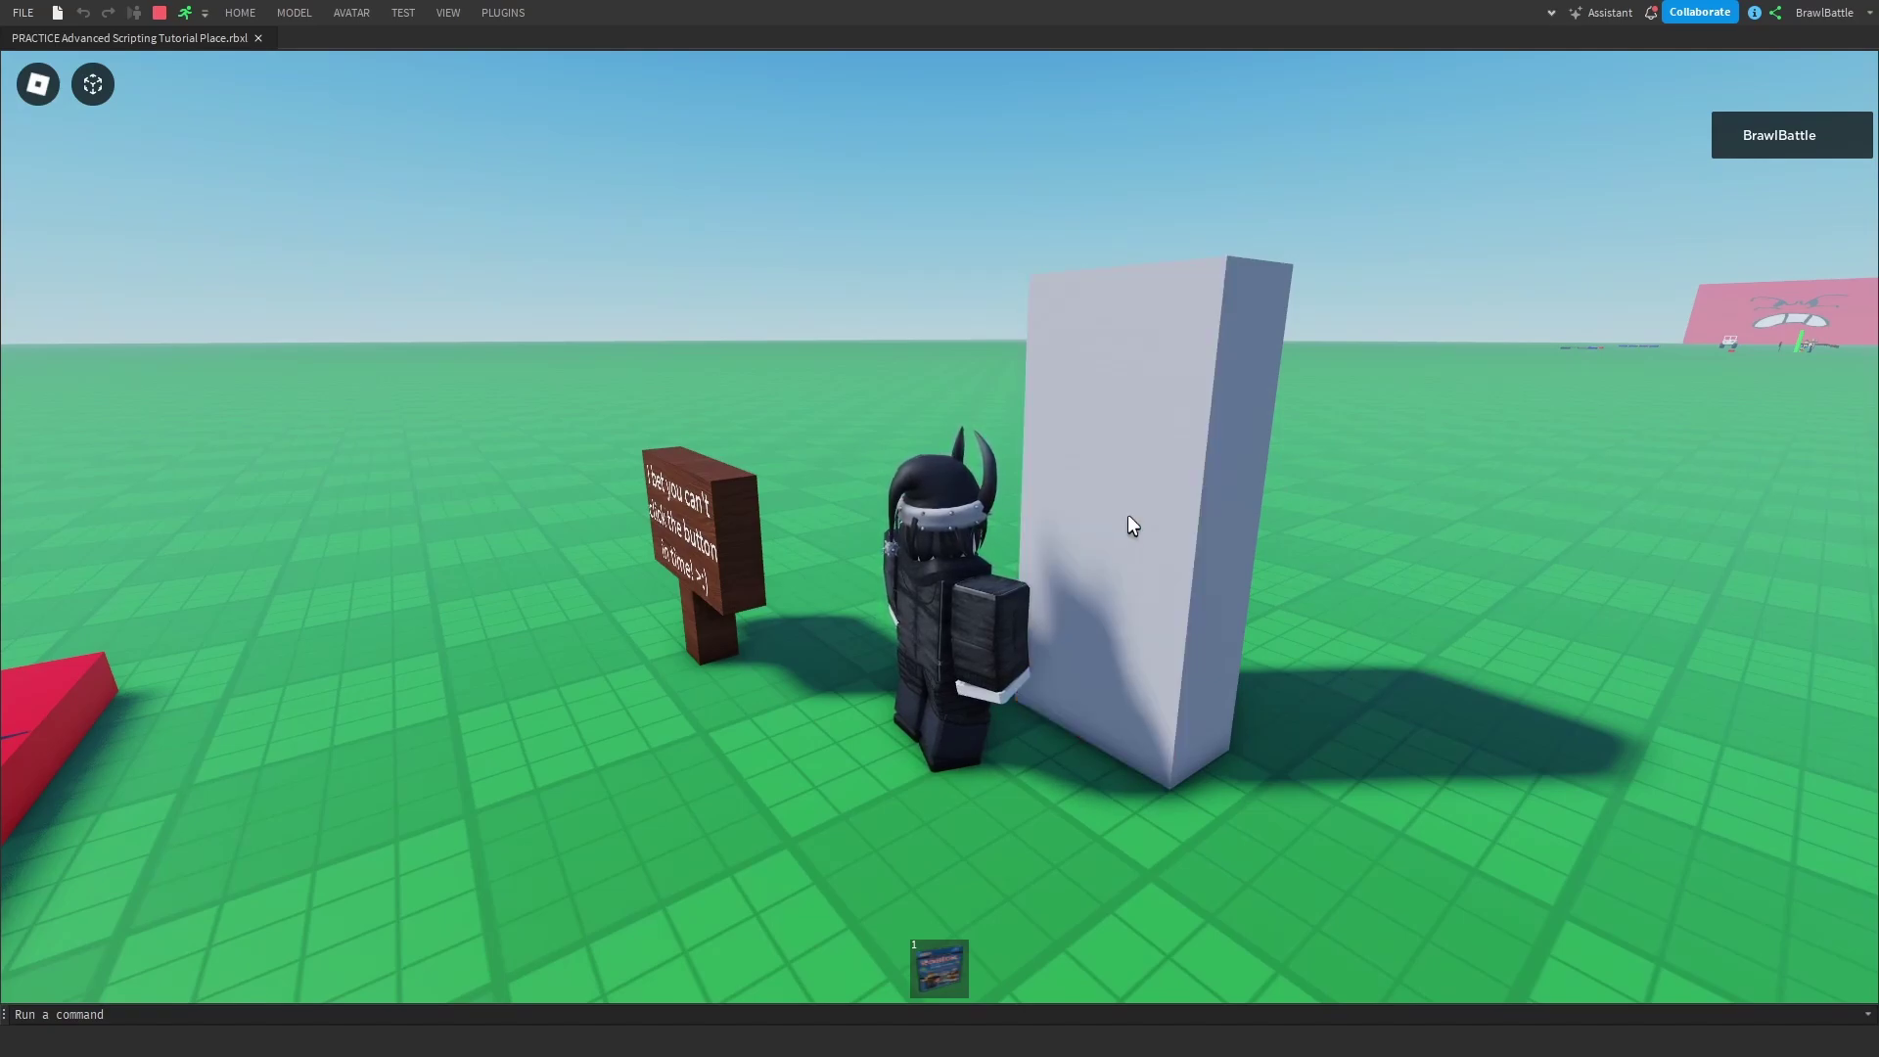
pyautogui.click(1115, 534)
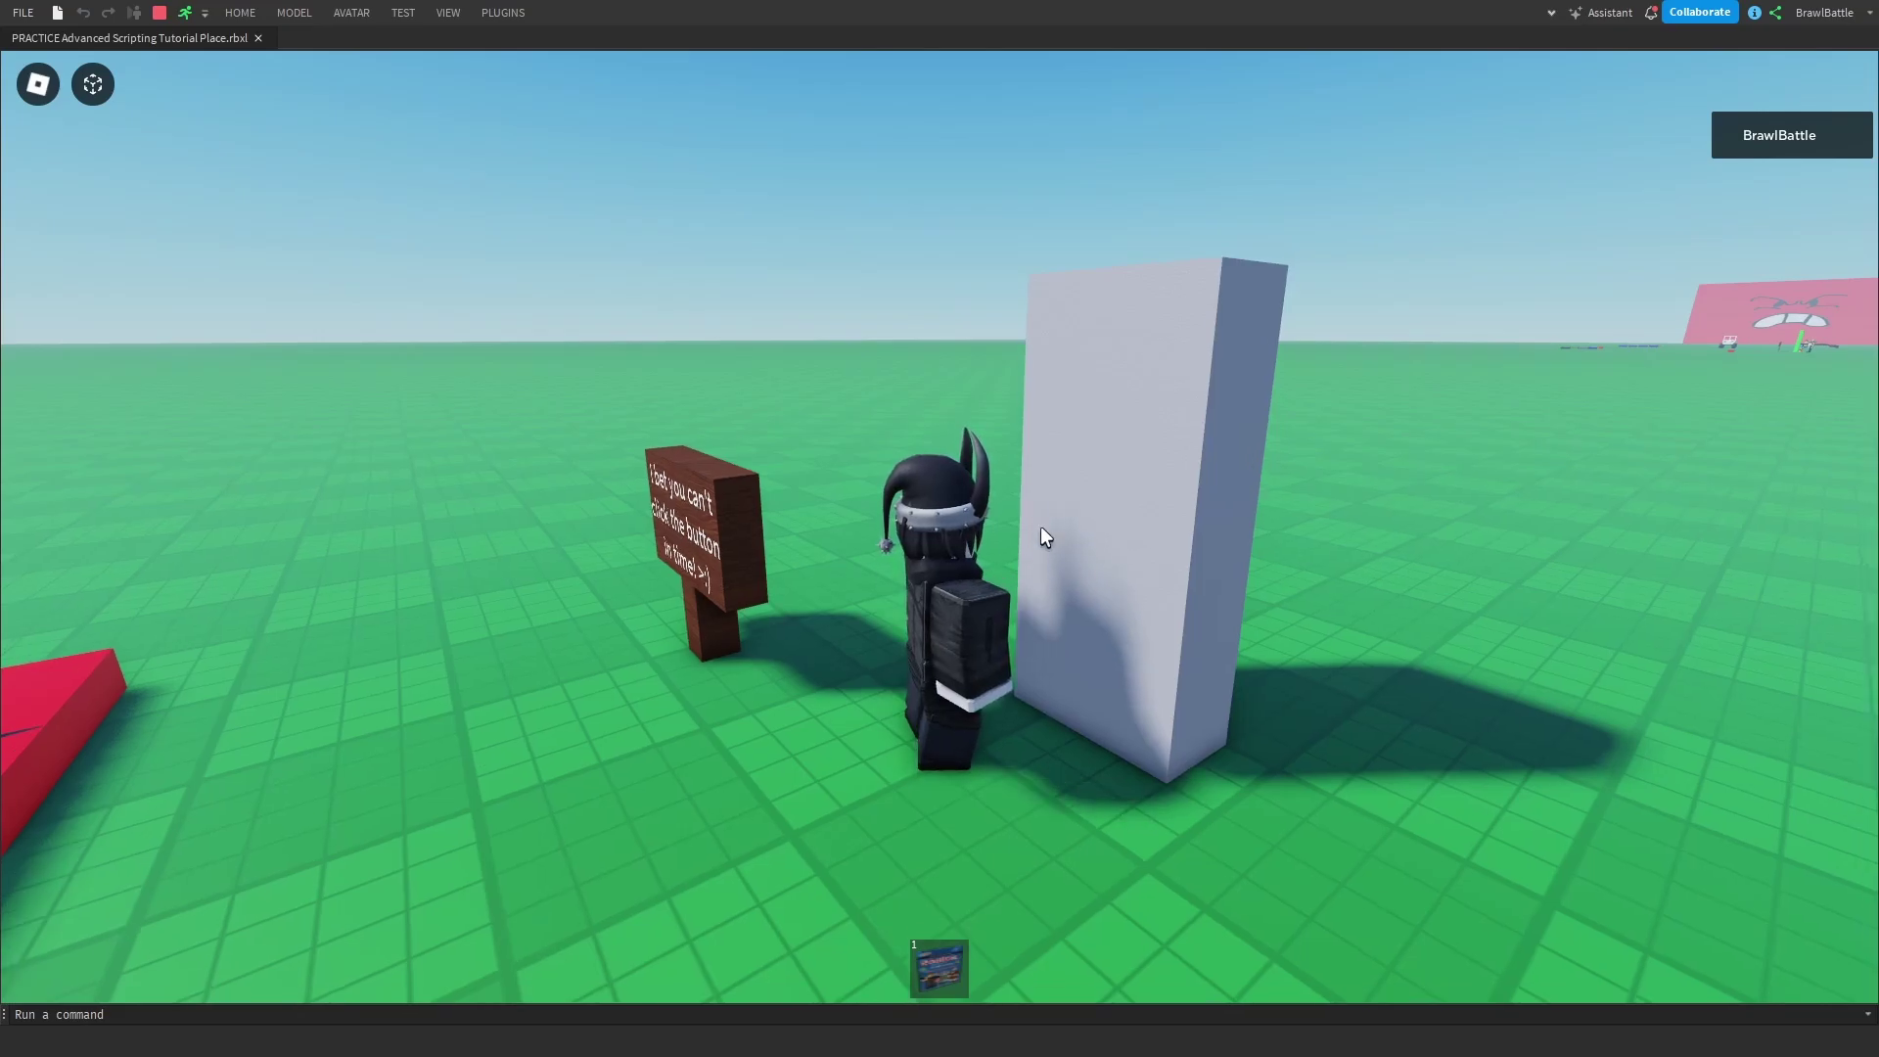
pyautogui.click(1115, 513)
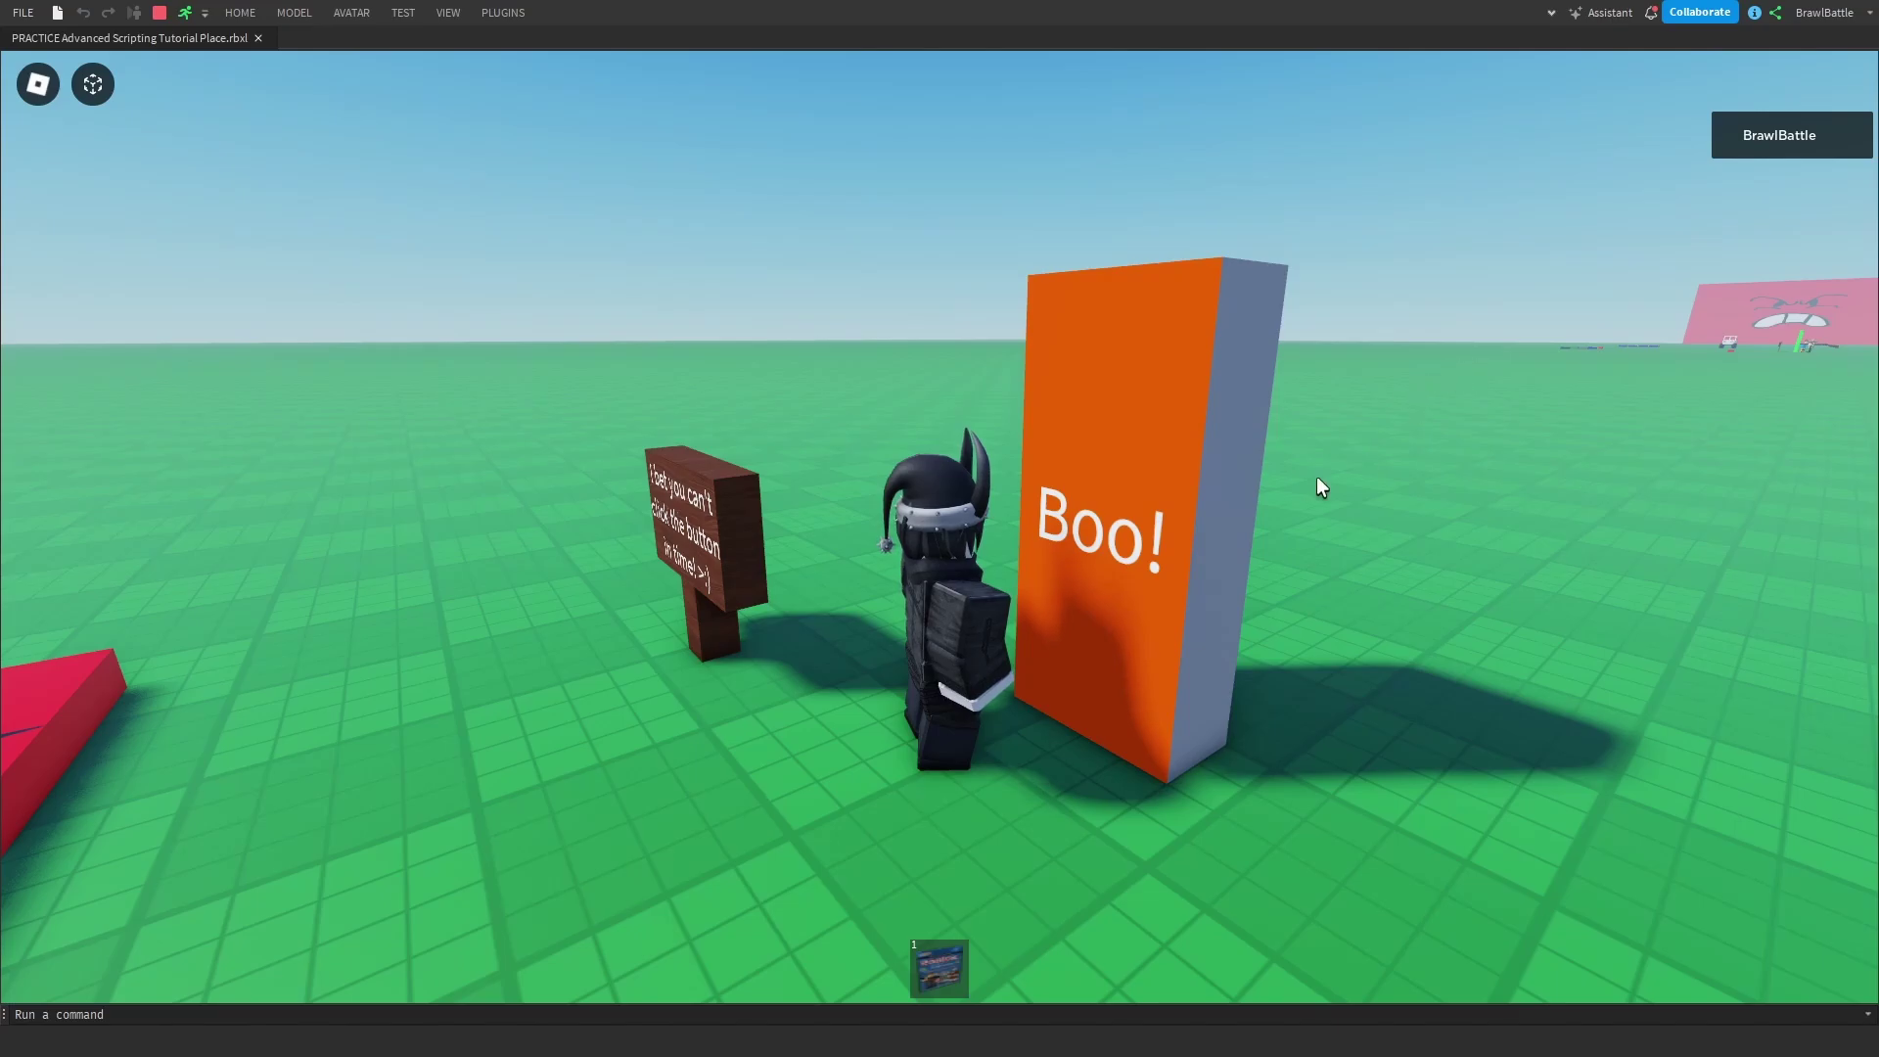
# Step: Examine the wooden sign's text and the Boo! block up close, and try triggering the block's face again
pyautogui.scroll(3, 1291, 497)
pyautogui.press('s')
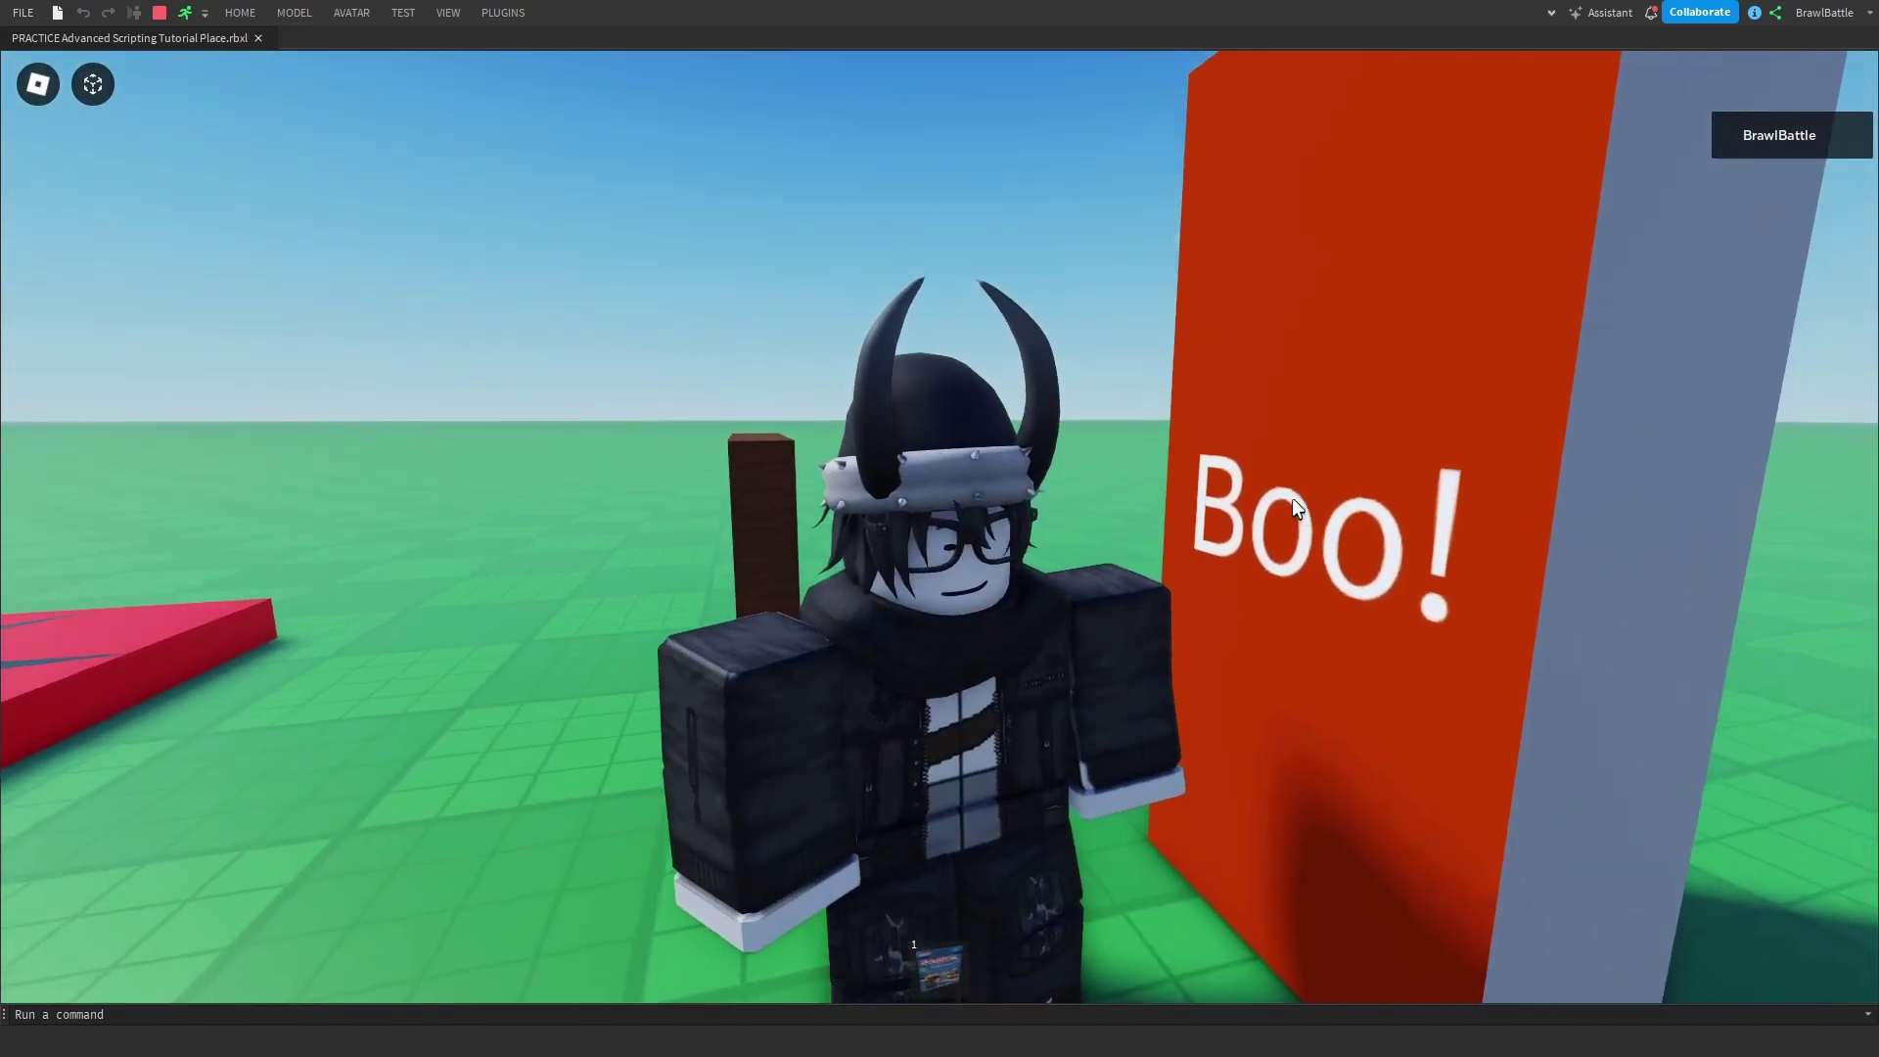
pyautogui.scroll(5, 1291, 497)
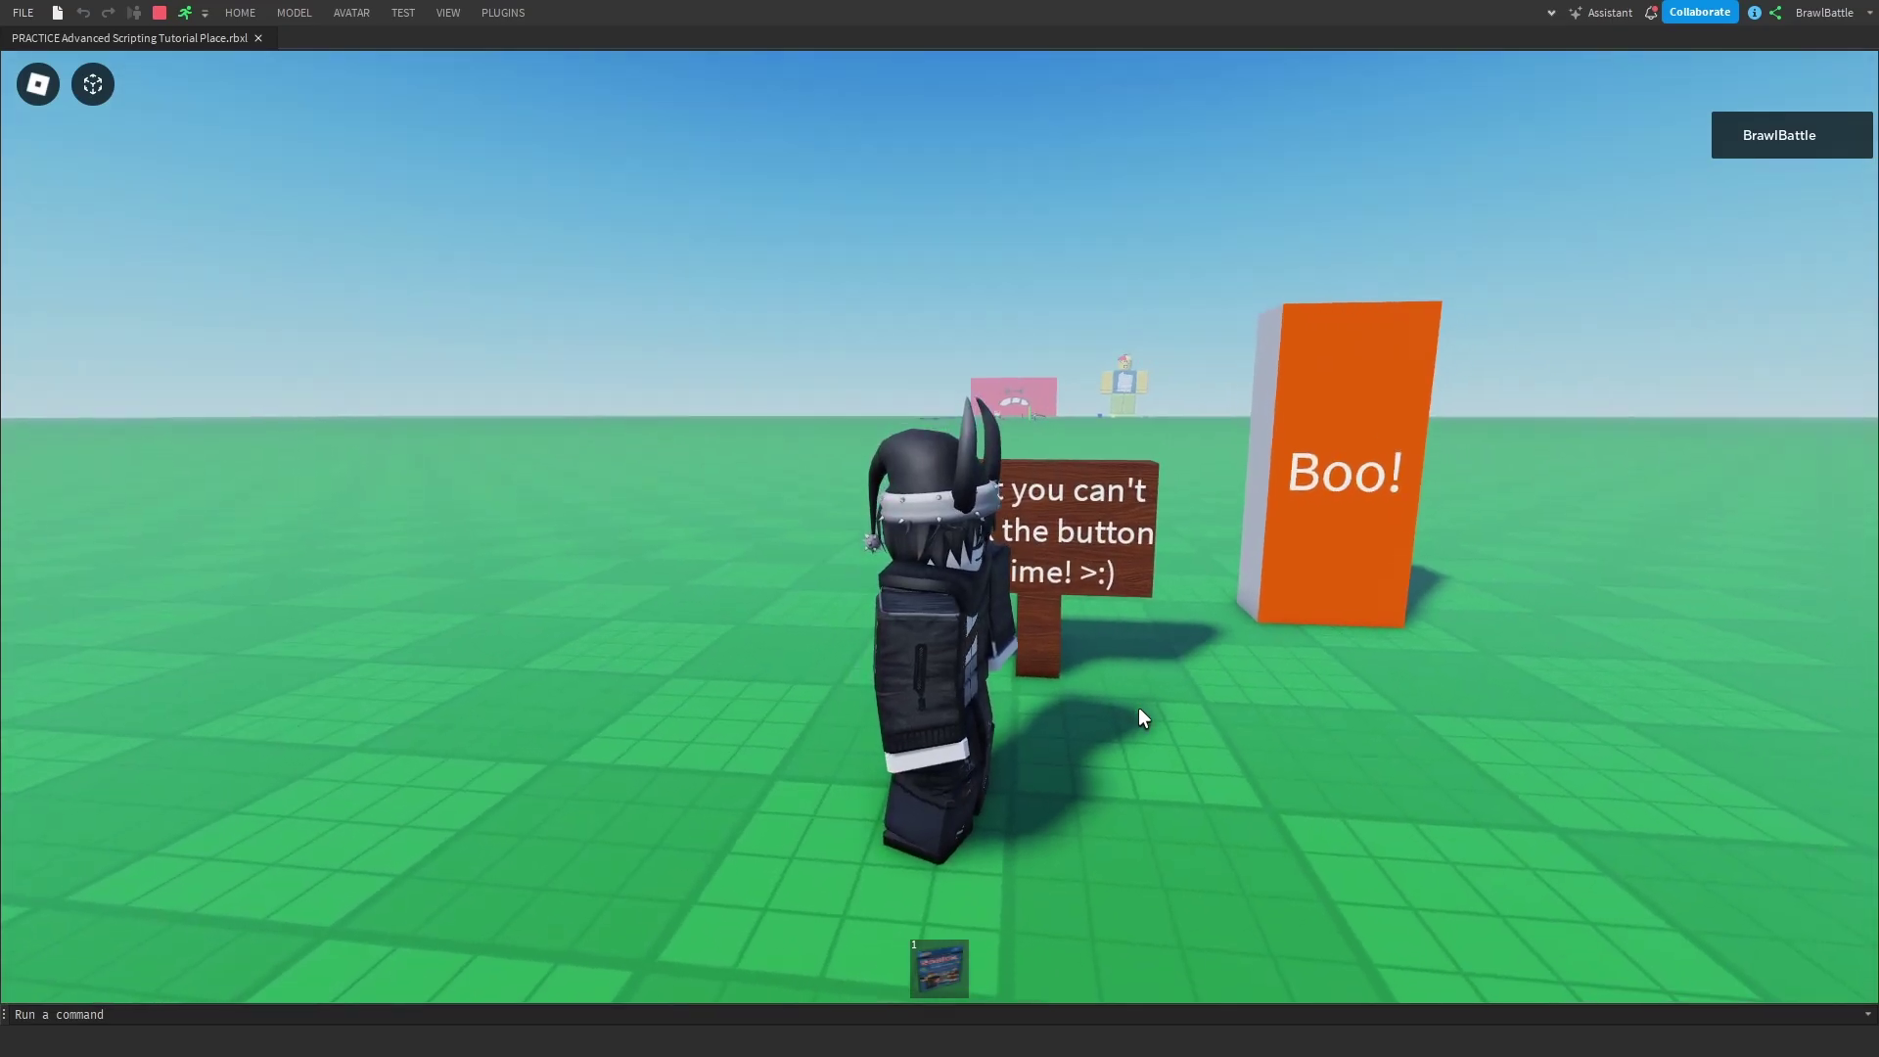
pyautogui.press('w')
pyautogui.moveTo(1137, 707); pyautogui.dragTo(1137, 706, button='right')
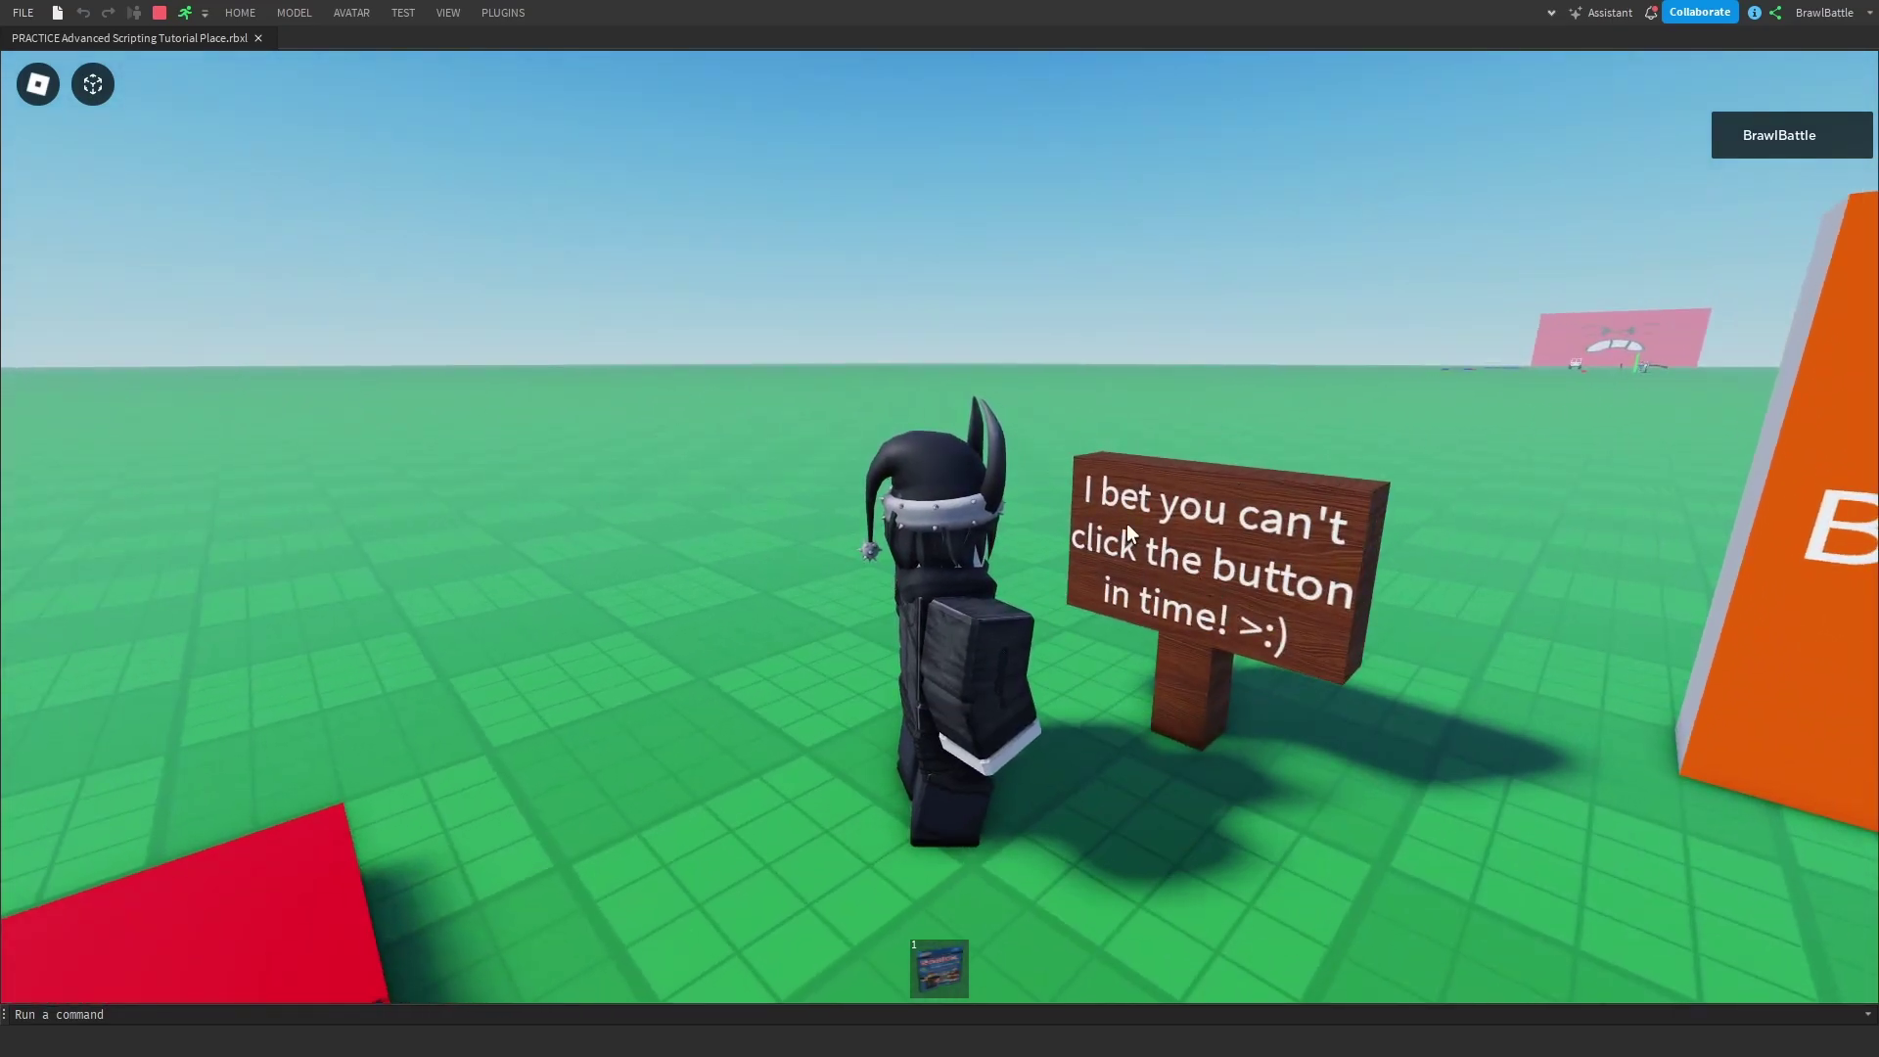
pyautogui.moveTo(1051, 614); pyautogui.dragTo(1051, 614, button='right')
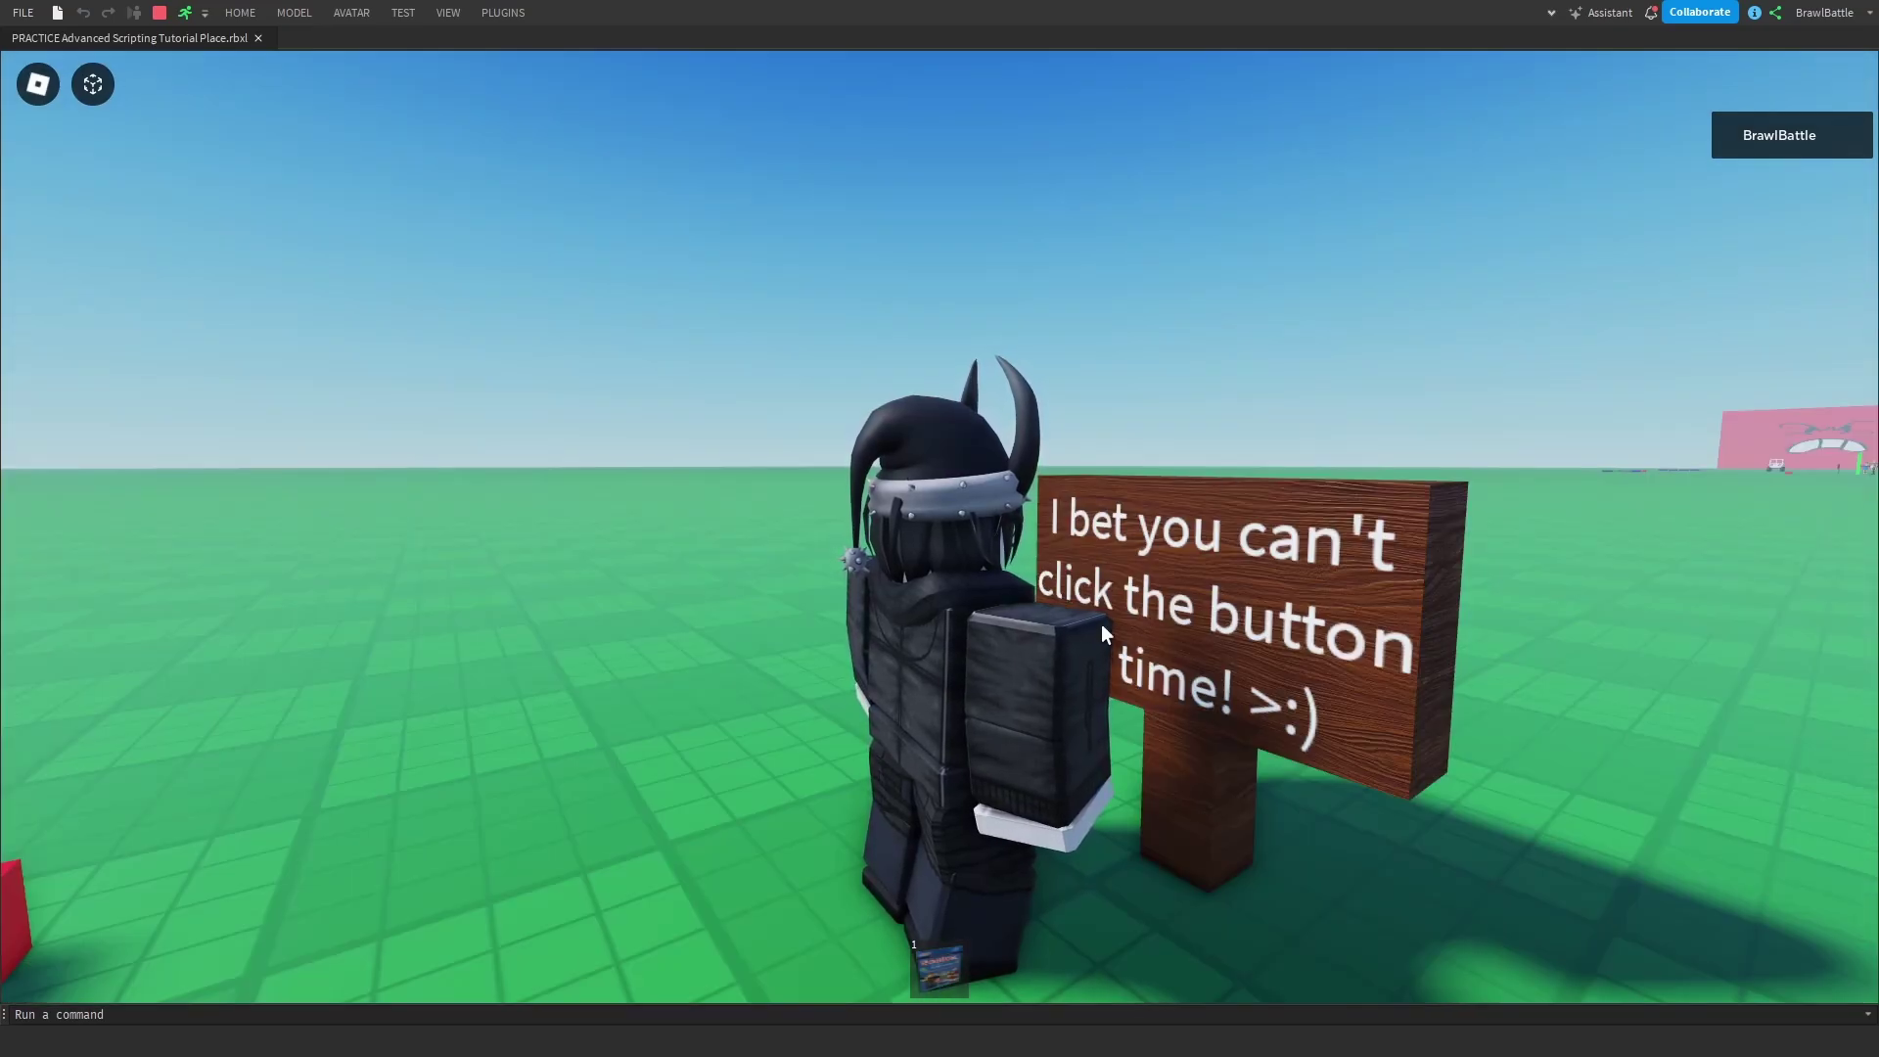
pyautogui.moveTo(981, 607); pyautogui.dragTo(981, 608, button='right')
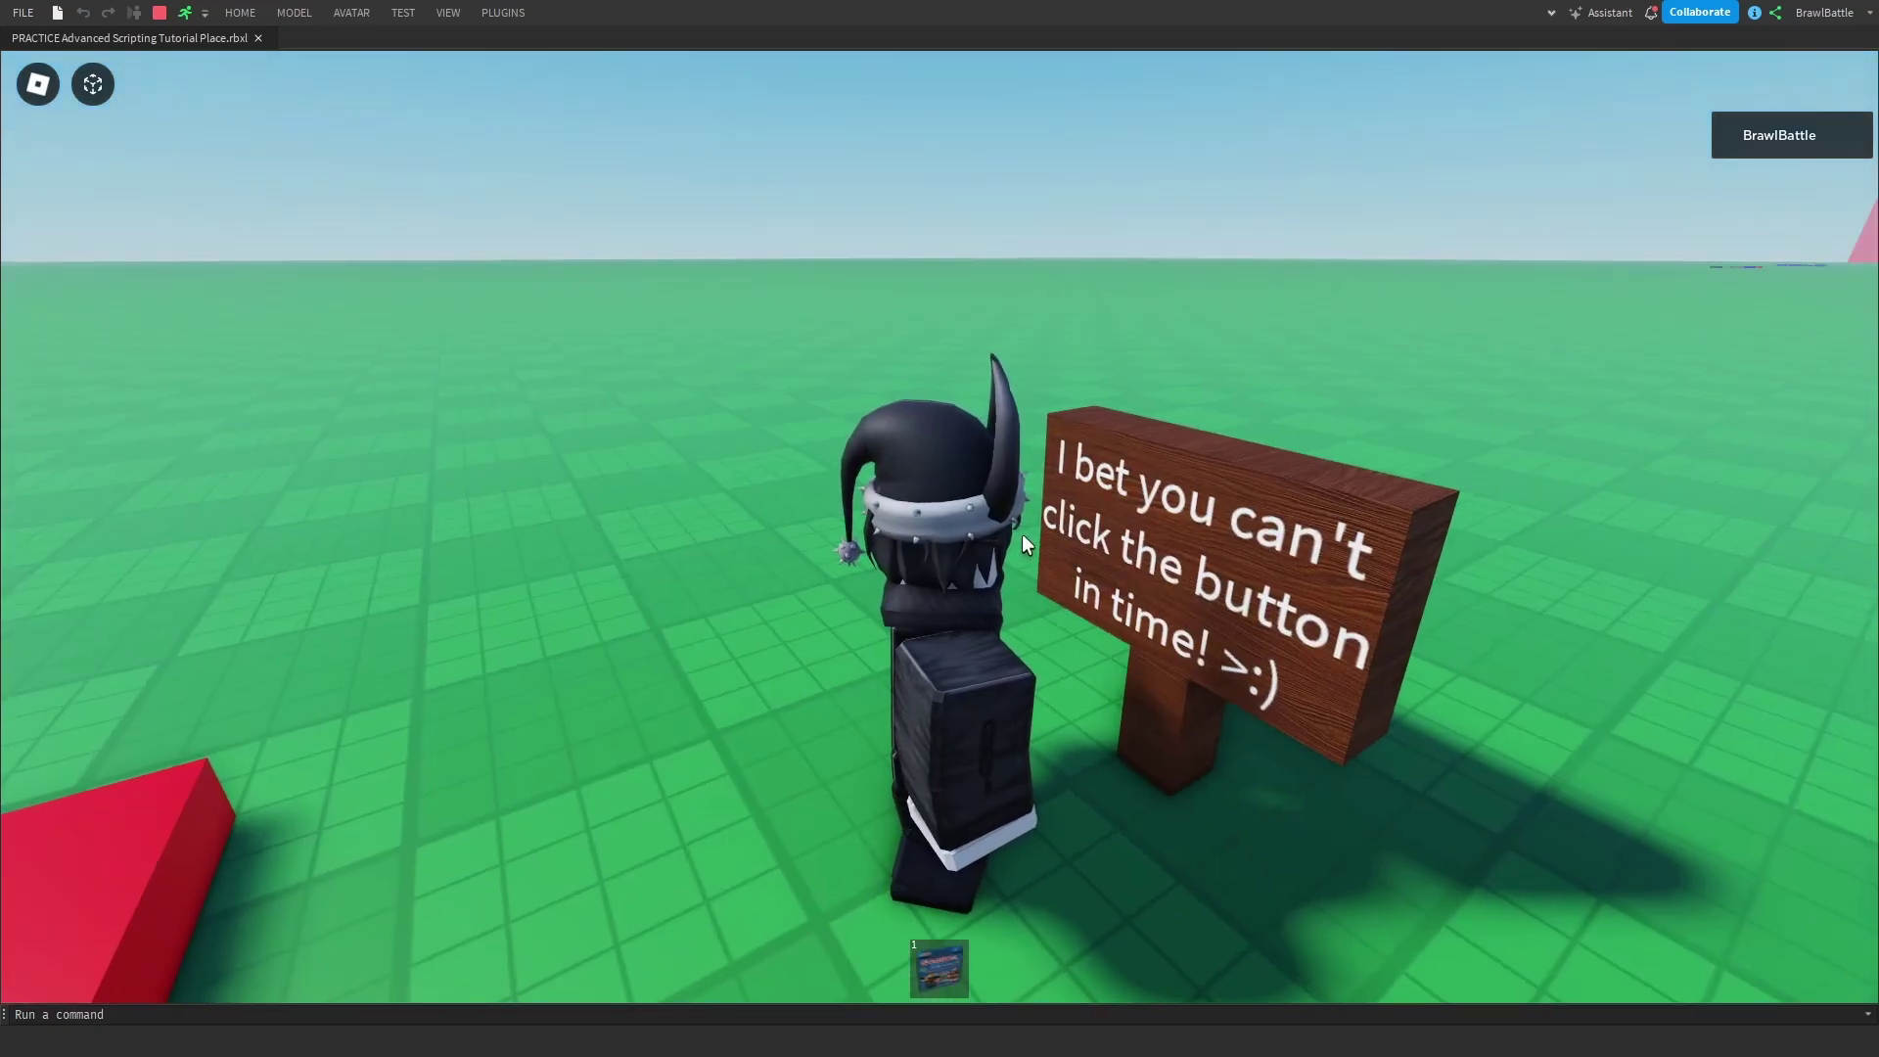
pyautogui.moveTo(1001, 533); pyautogui.dragTo(1088, 609, button='right')
pyautogui.press('s')
pyautogui.press('d')
pyautogui.press('w')
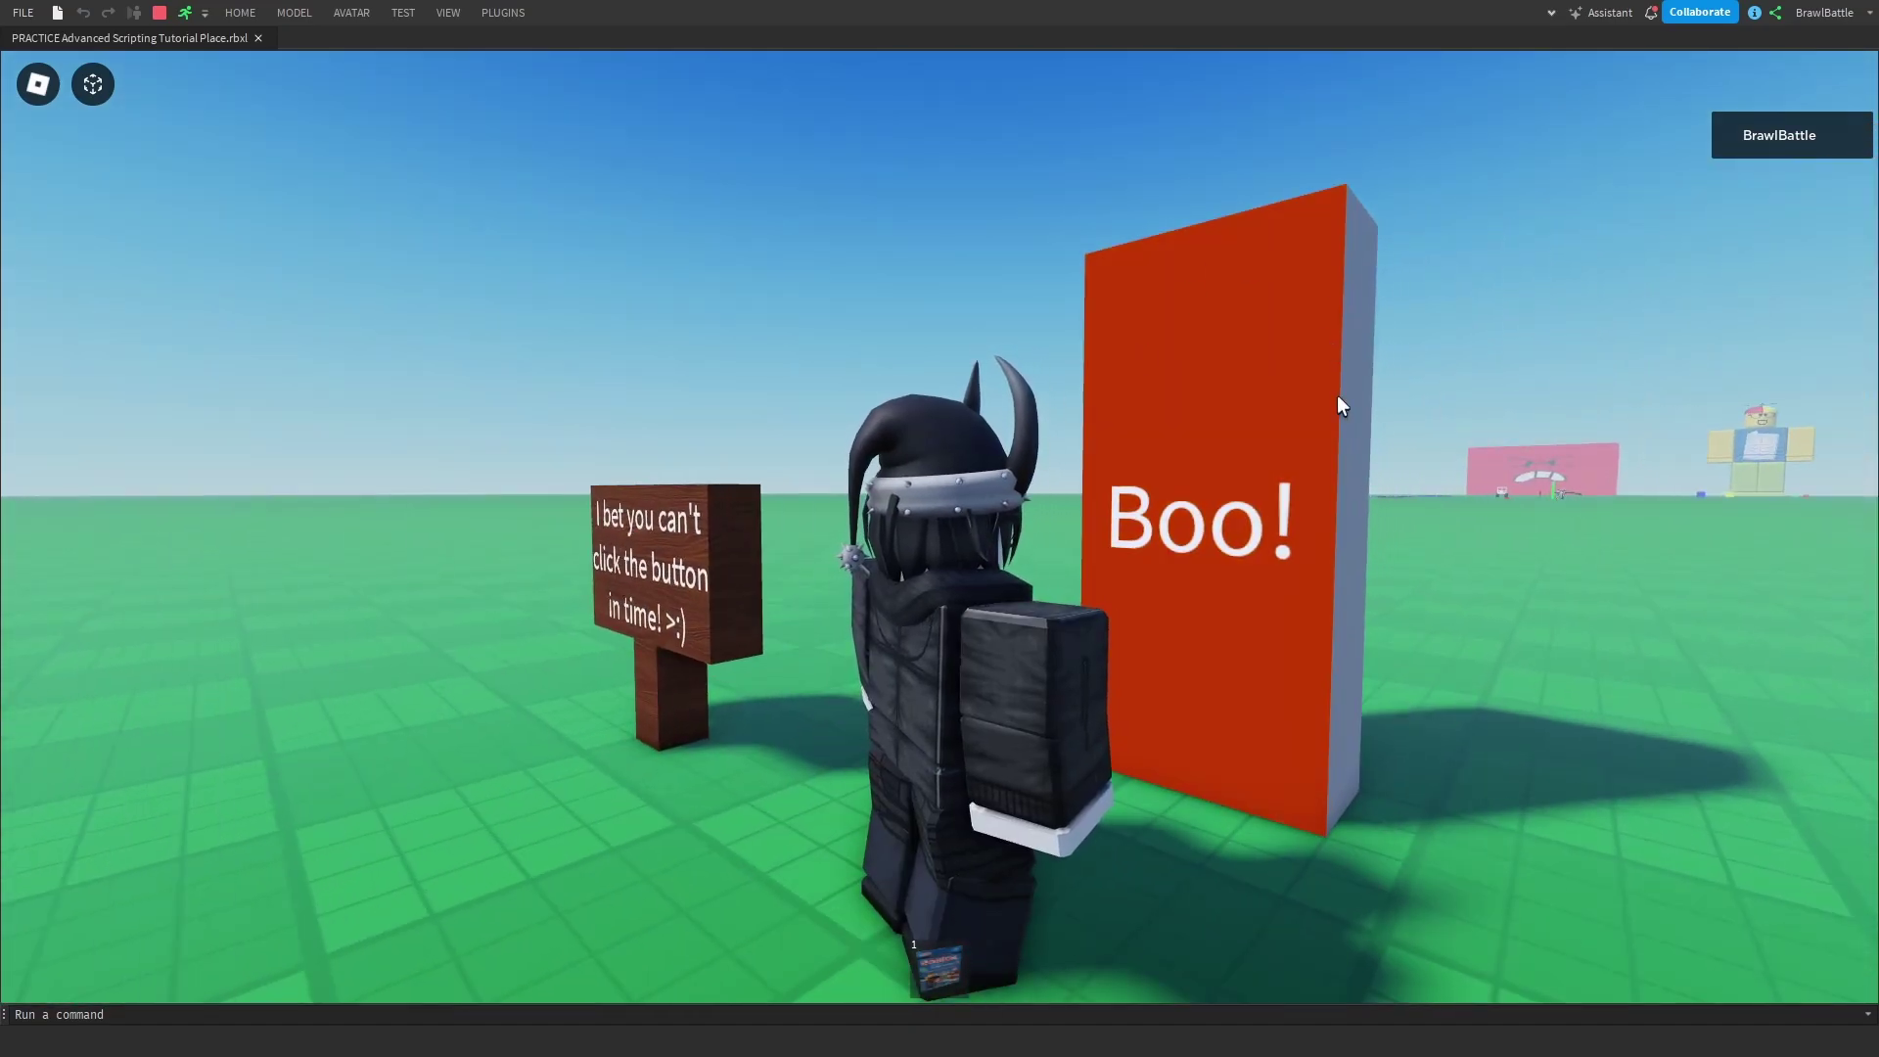
pyautogui.moveTo(1124, 821); pyautogui.dragTo(695, 593, button='right')
pyautogui.click(1218, 608)
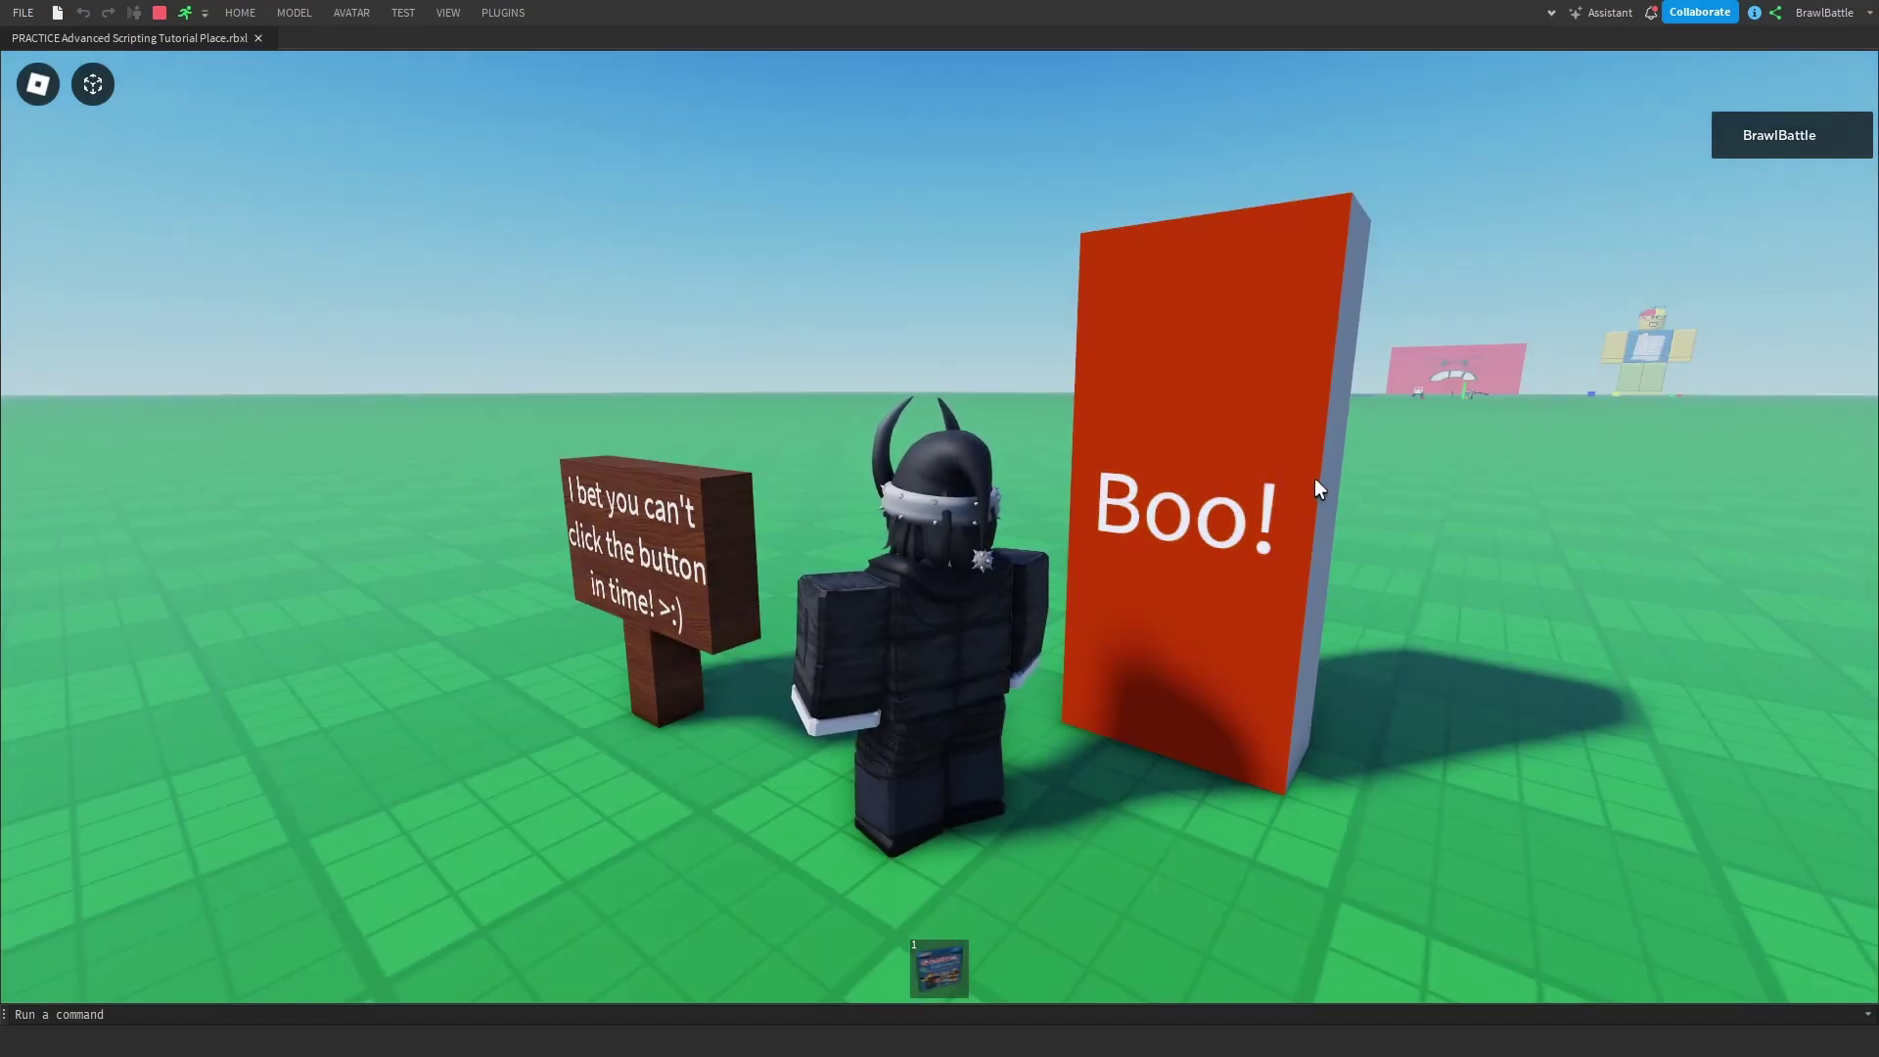
pyautogui.press('a')
pyautogui.press('w')
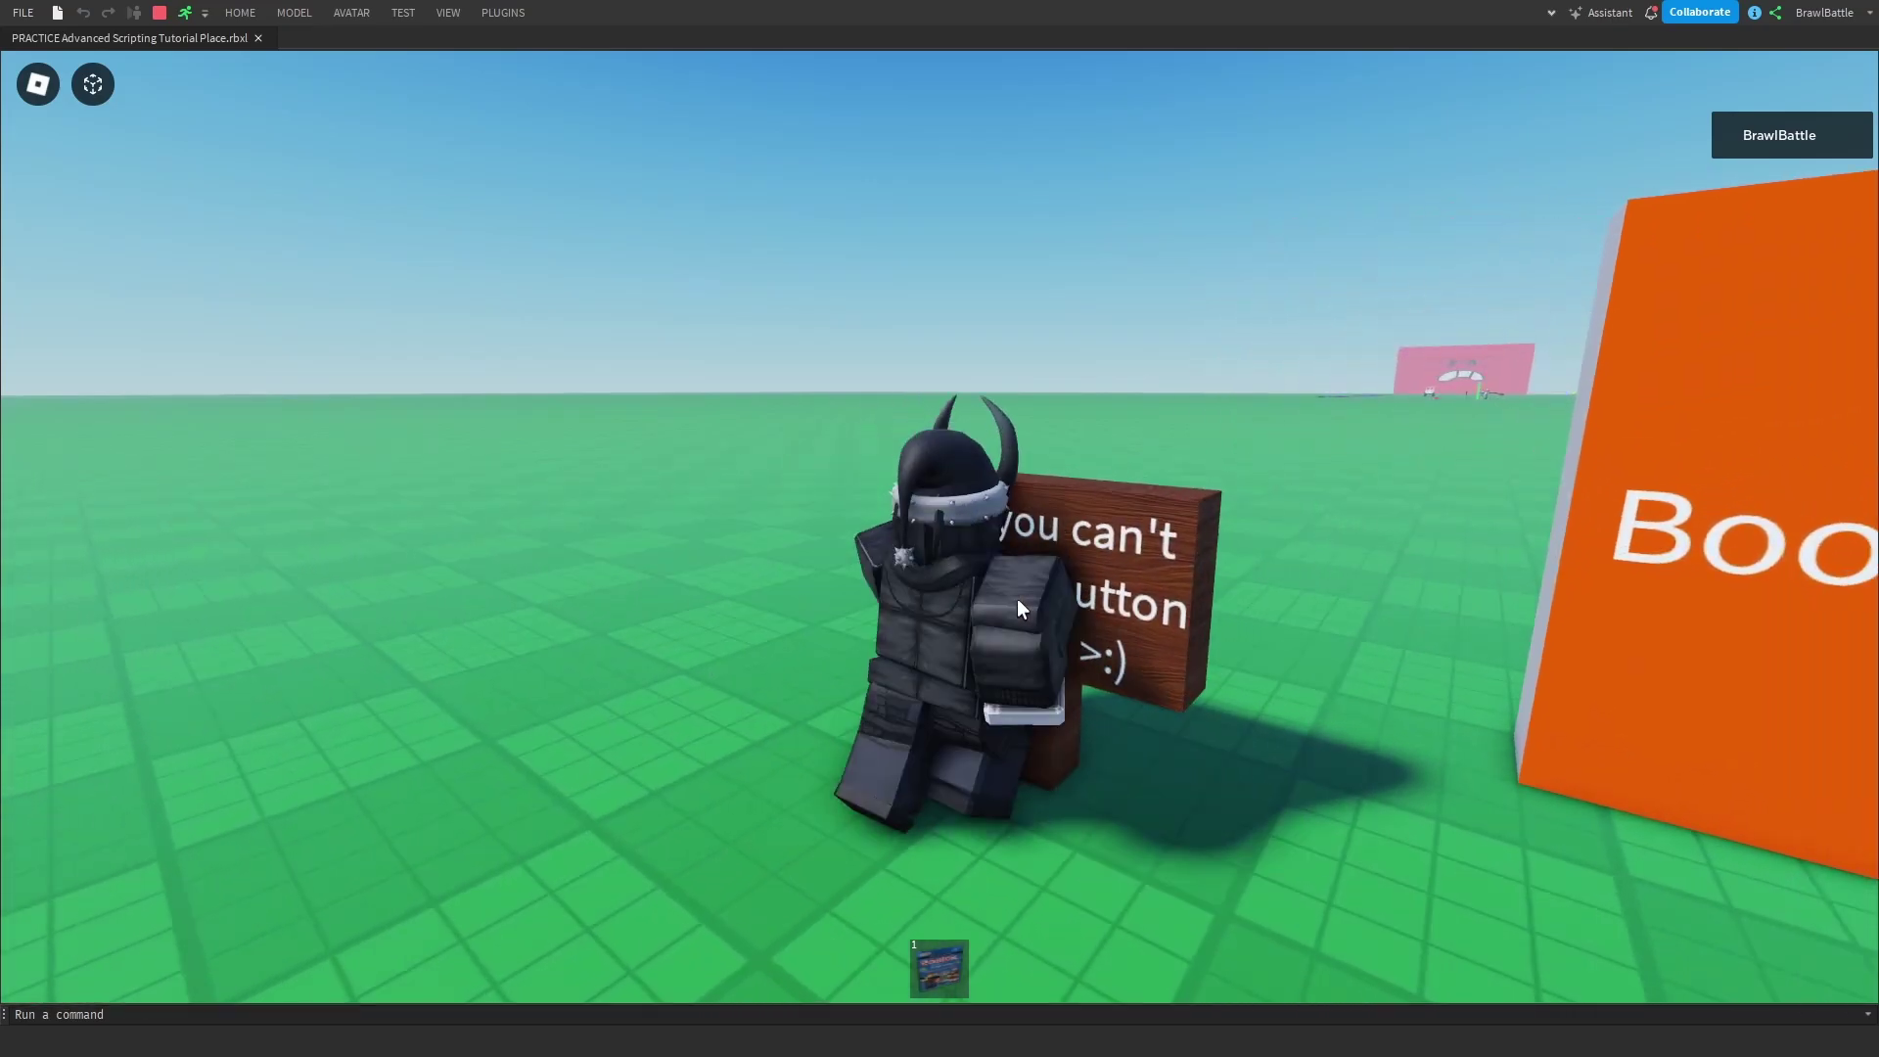
pyautogui.press('s')
pyautogui.moveTo(961, 738); pyautogui.dragTo(973, 730, button='right')
pyautogui.scroll(1, 961, 737)
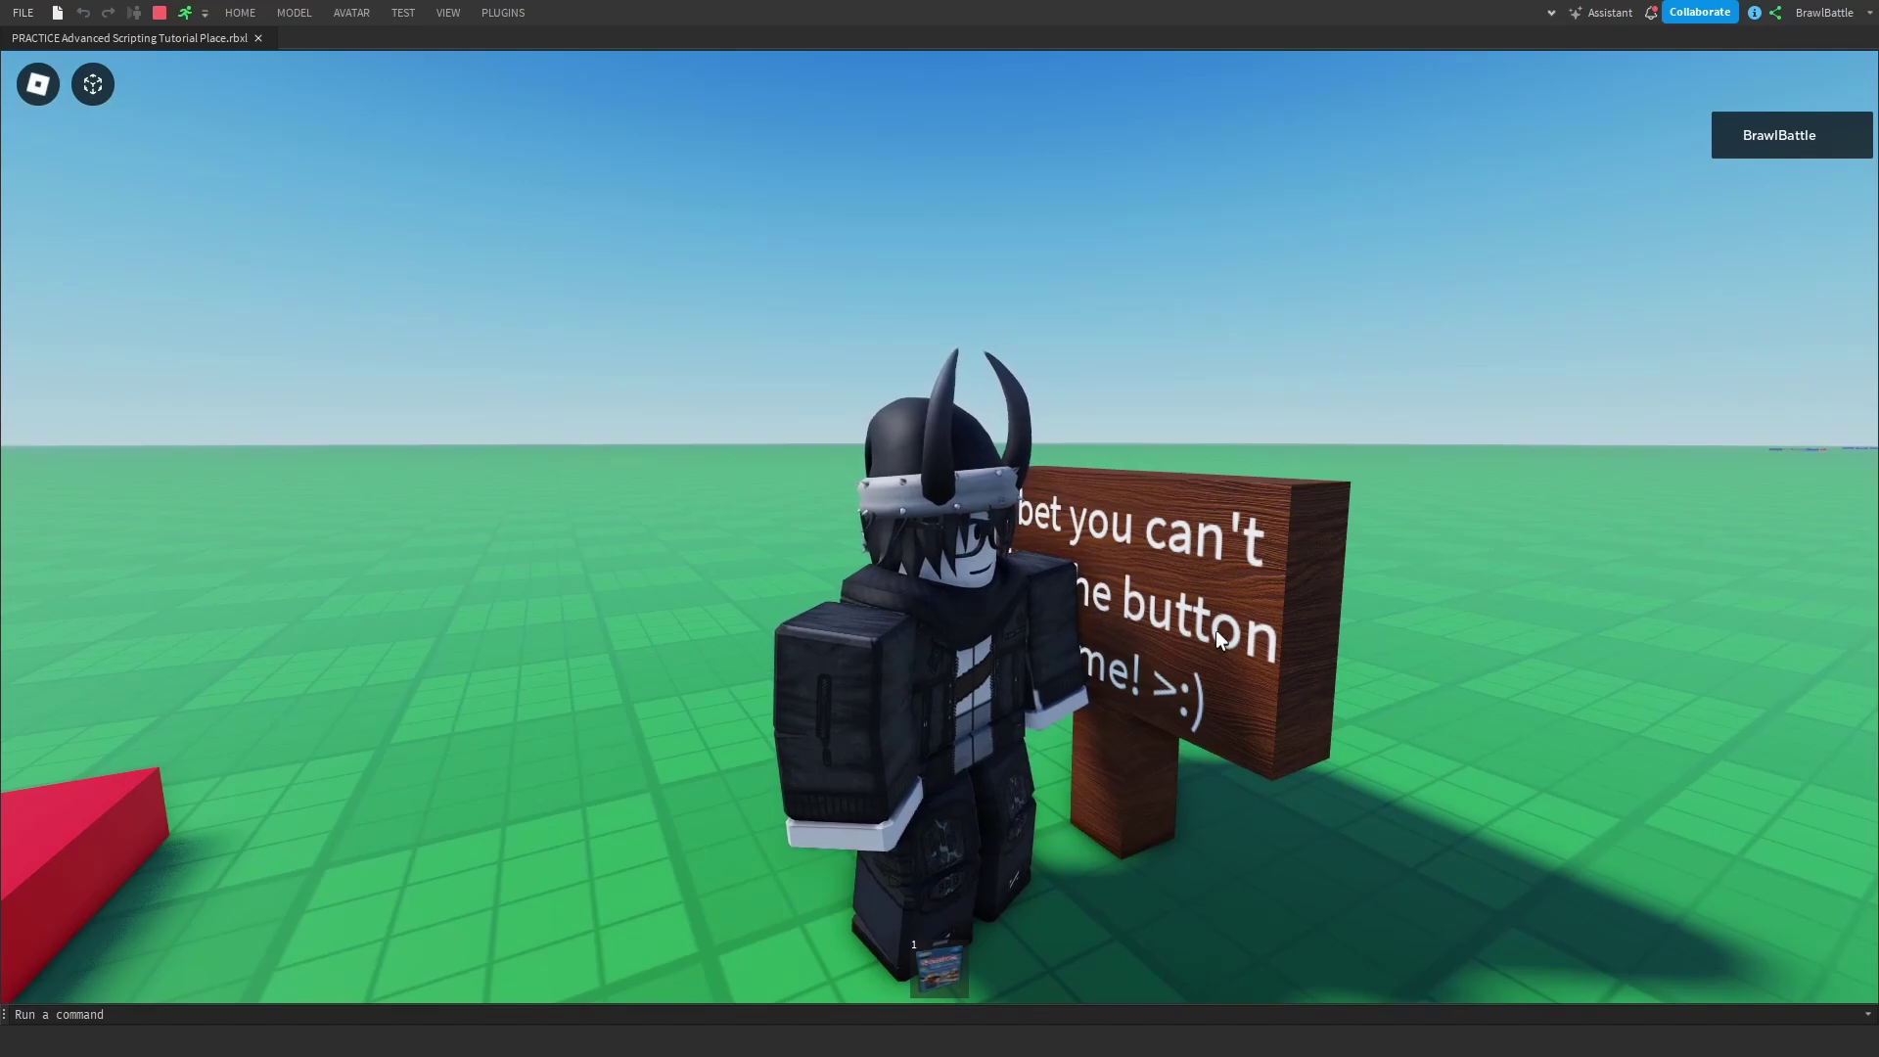
pyautogui.moveTo(1215, 630); pyautogui.dragTo(1346, 626, button='right')
pyautogui.scroll(-1, 1347, 626)
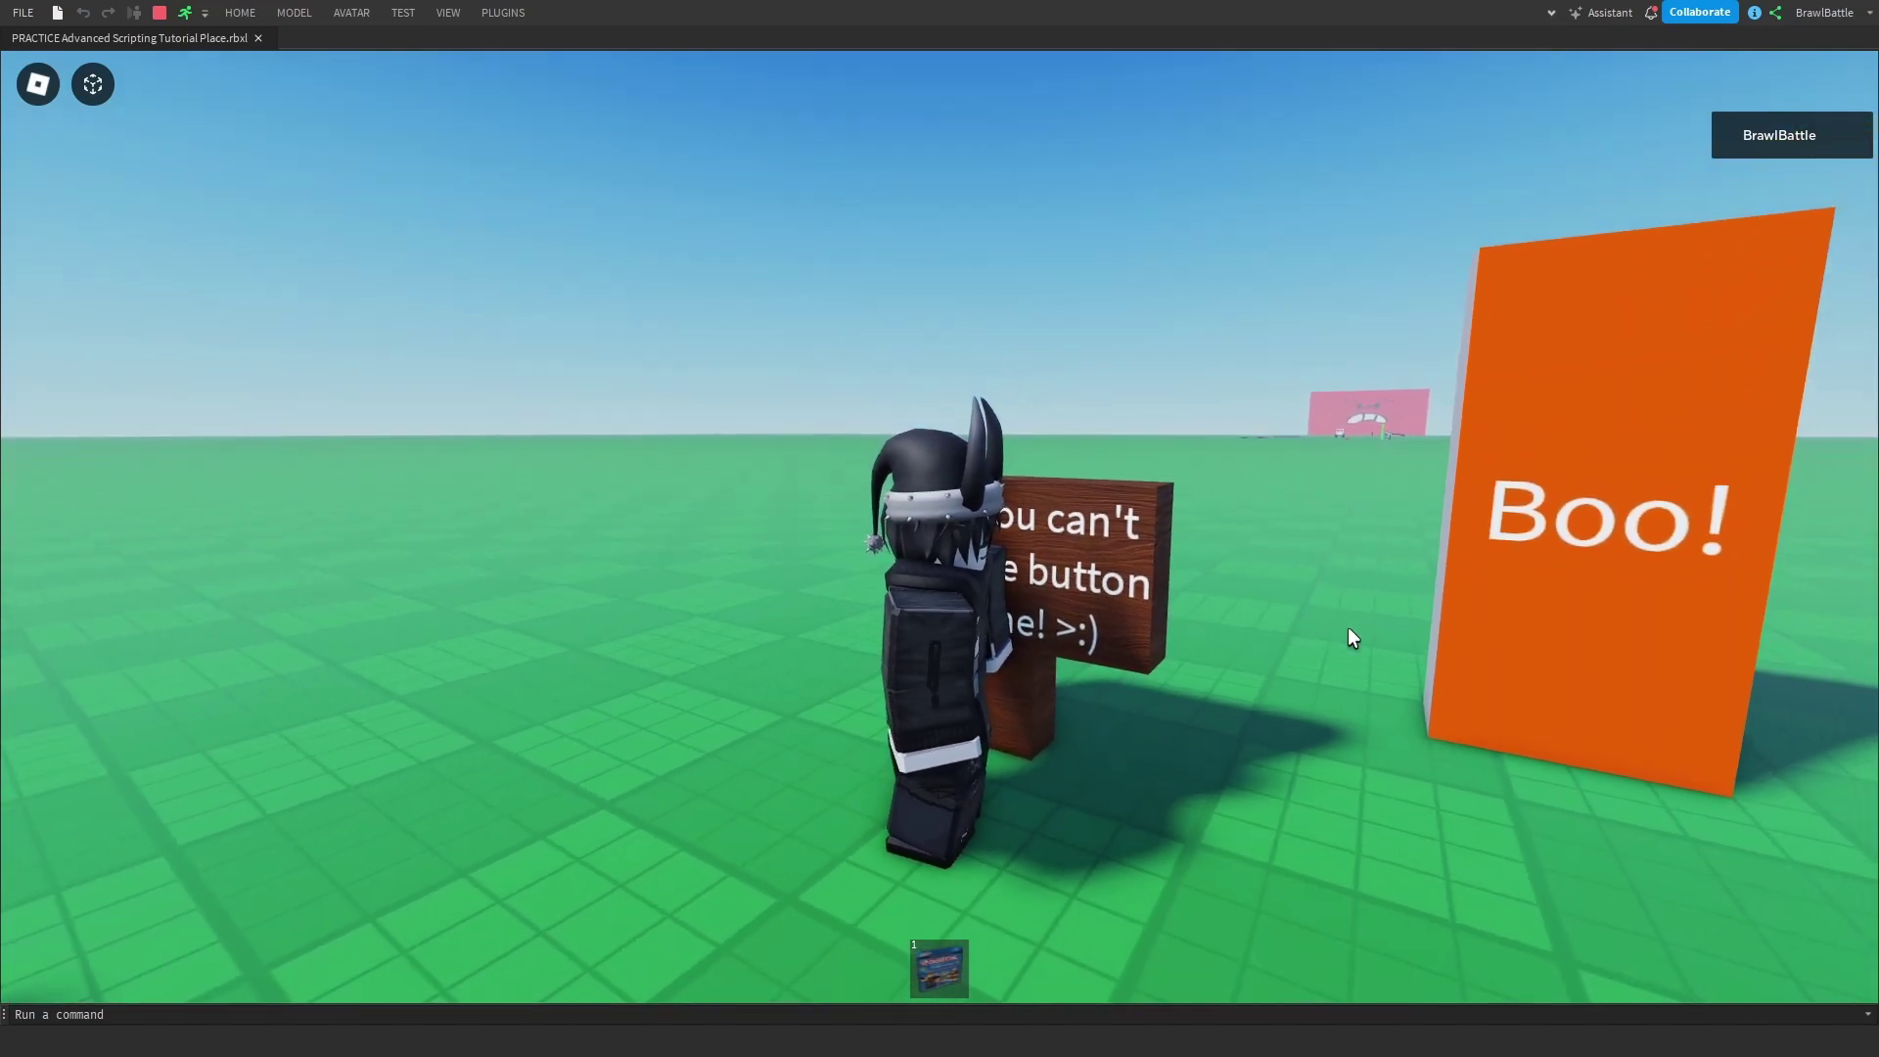
pyautogui.moveTo(1166, 612); pyautogui.dragTo(1159, 613, button='right')
pyautogui.scroll(2, 1160, 614)
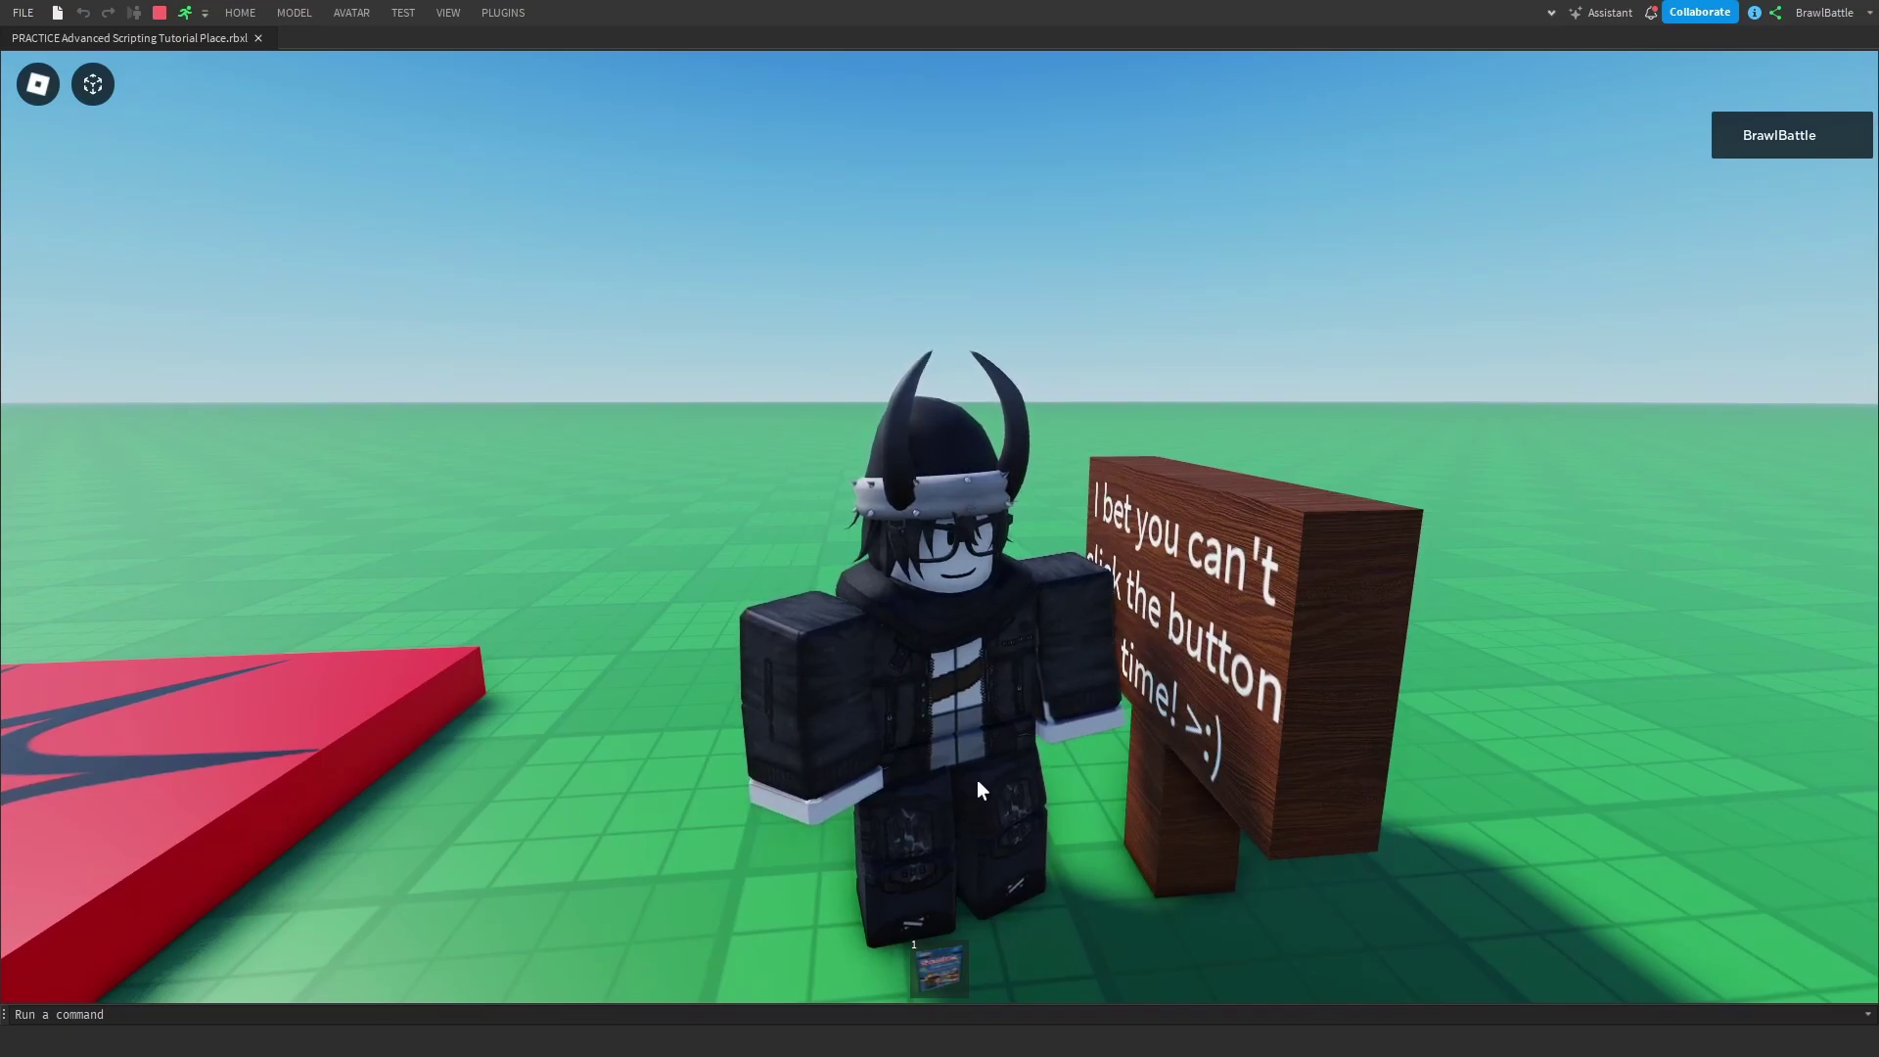
pyautogui.moveTo(977, 781); pyautogui.dragTo(977, 779, button='right')
pyautogui.scroll(2, 977, 779)
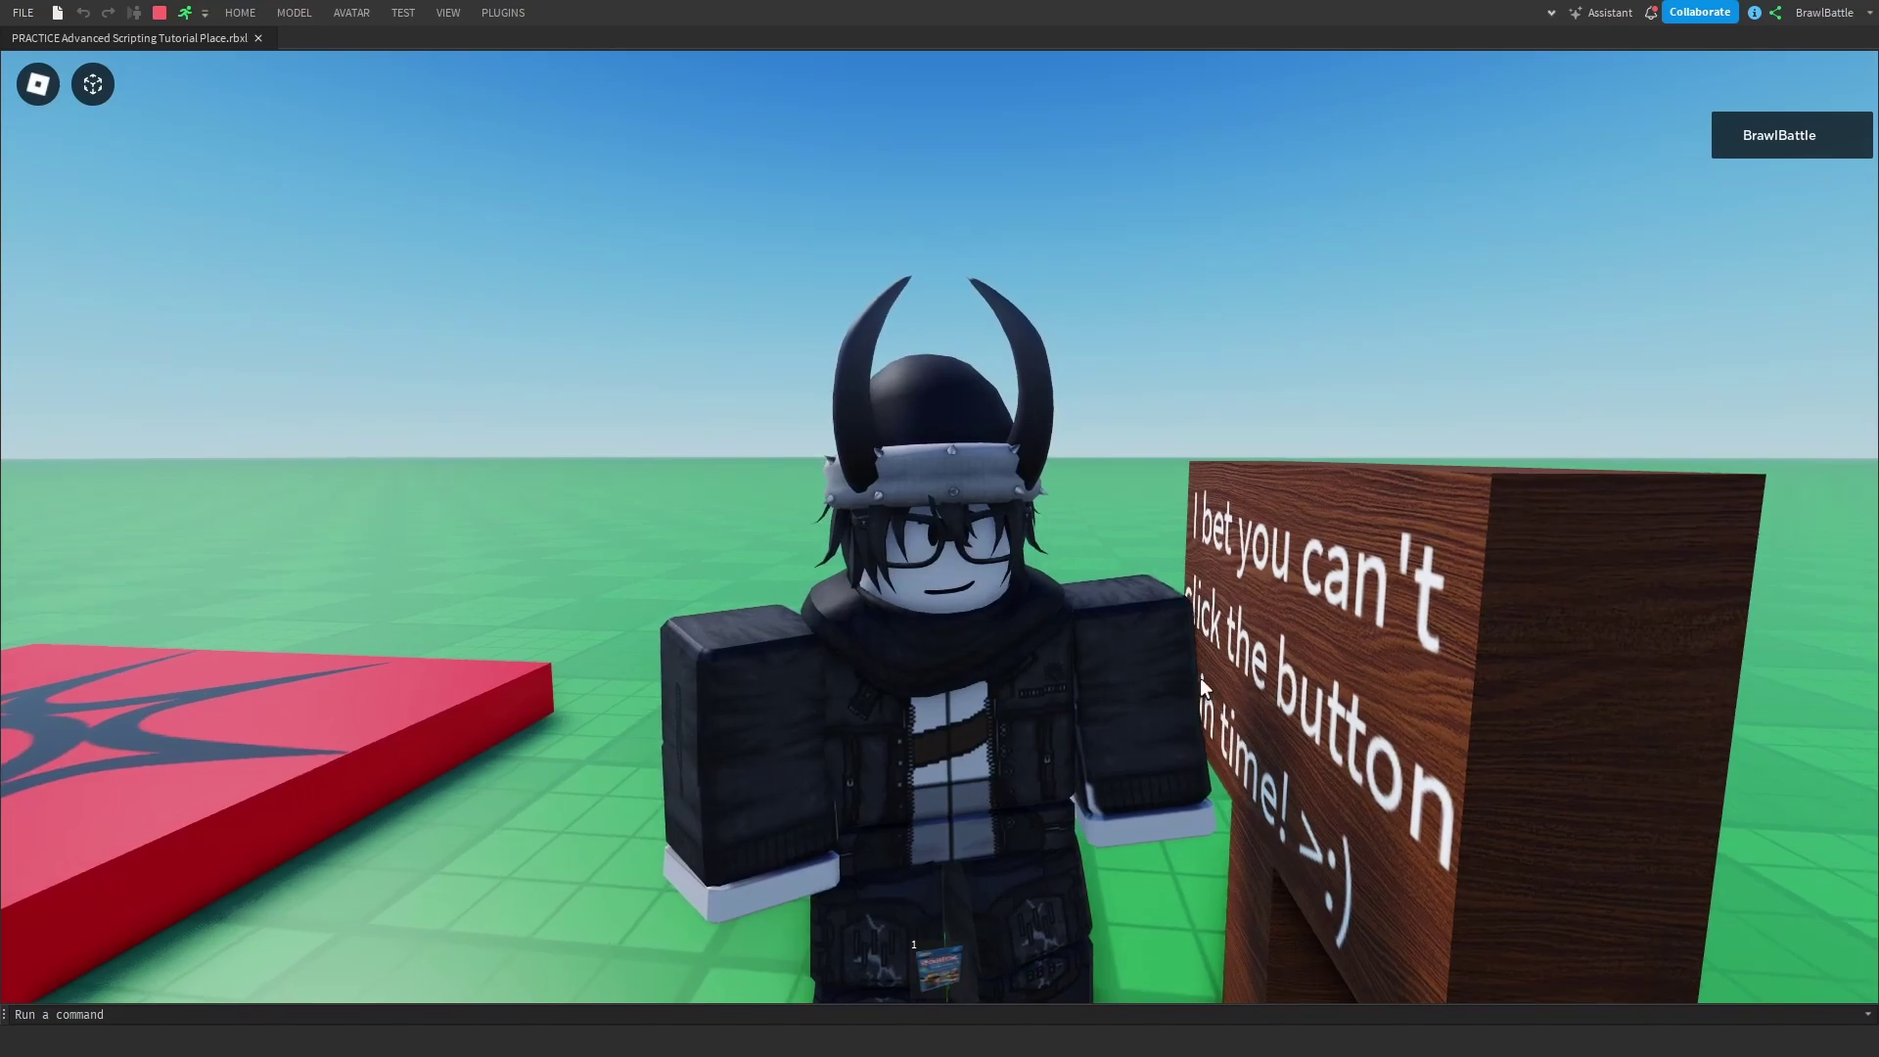
pyautogui.scroll(-2, 1196, 685)
pyautogui.moveTo(1196, 685); pyautogui.dragTo(1196, 685, button='right')
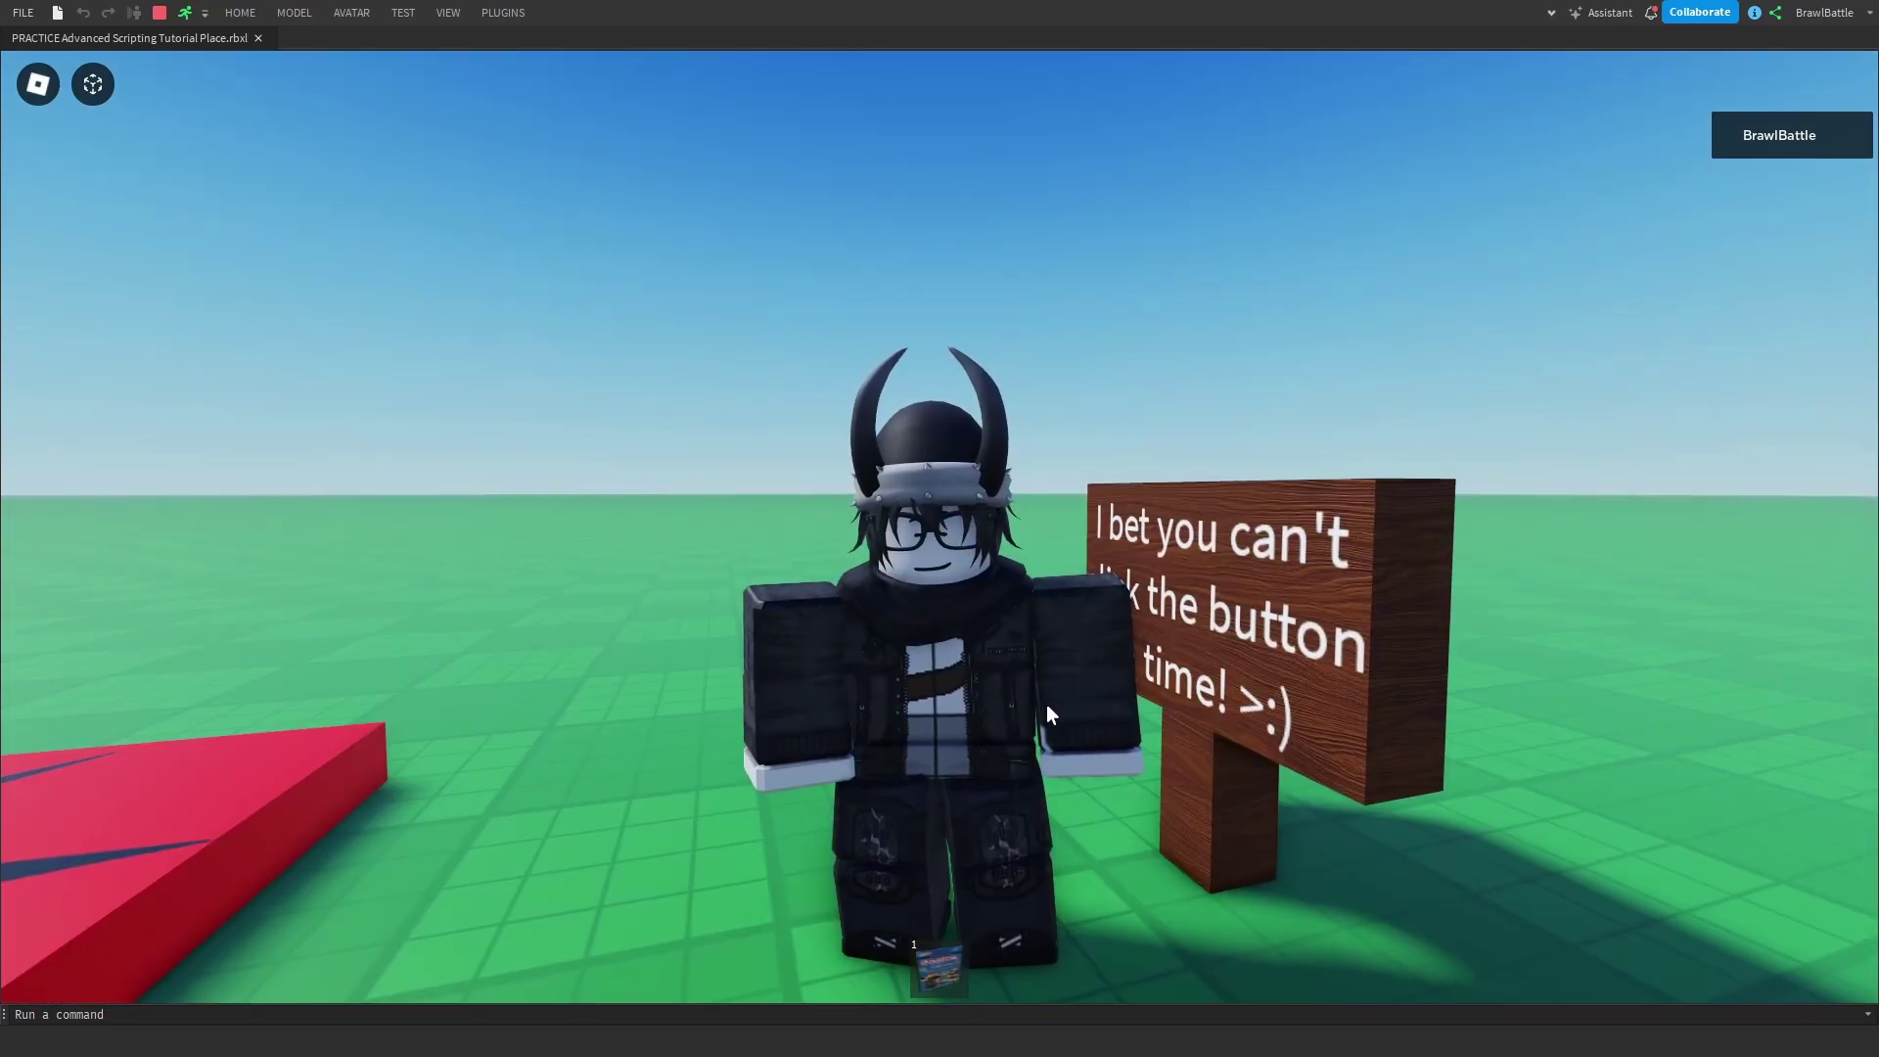
# Step: Stop the playtest and return to editing the place
pyautogui.moveTo(1043, 702); pyautogui.dragTo(1072, 677, button='right')
pyautogui.hotkey('shift', 'F5')
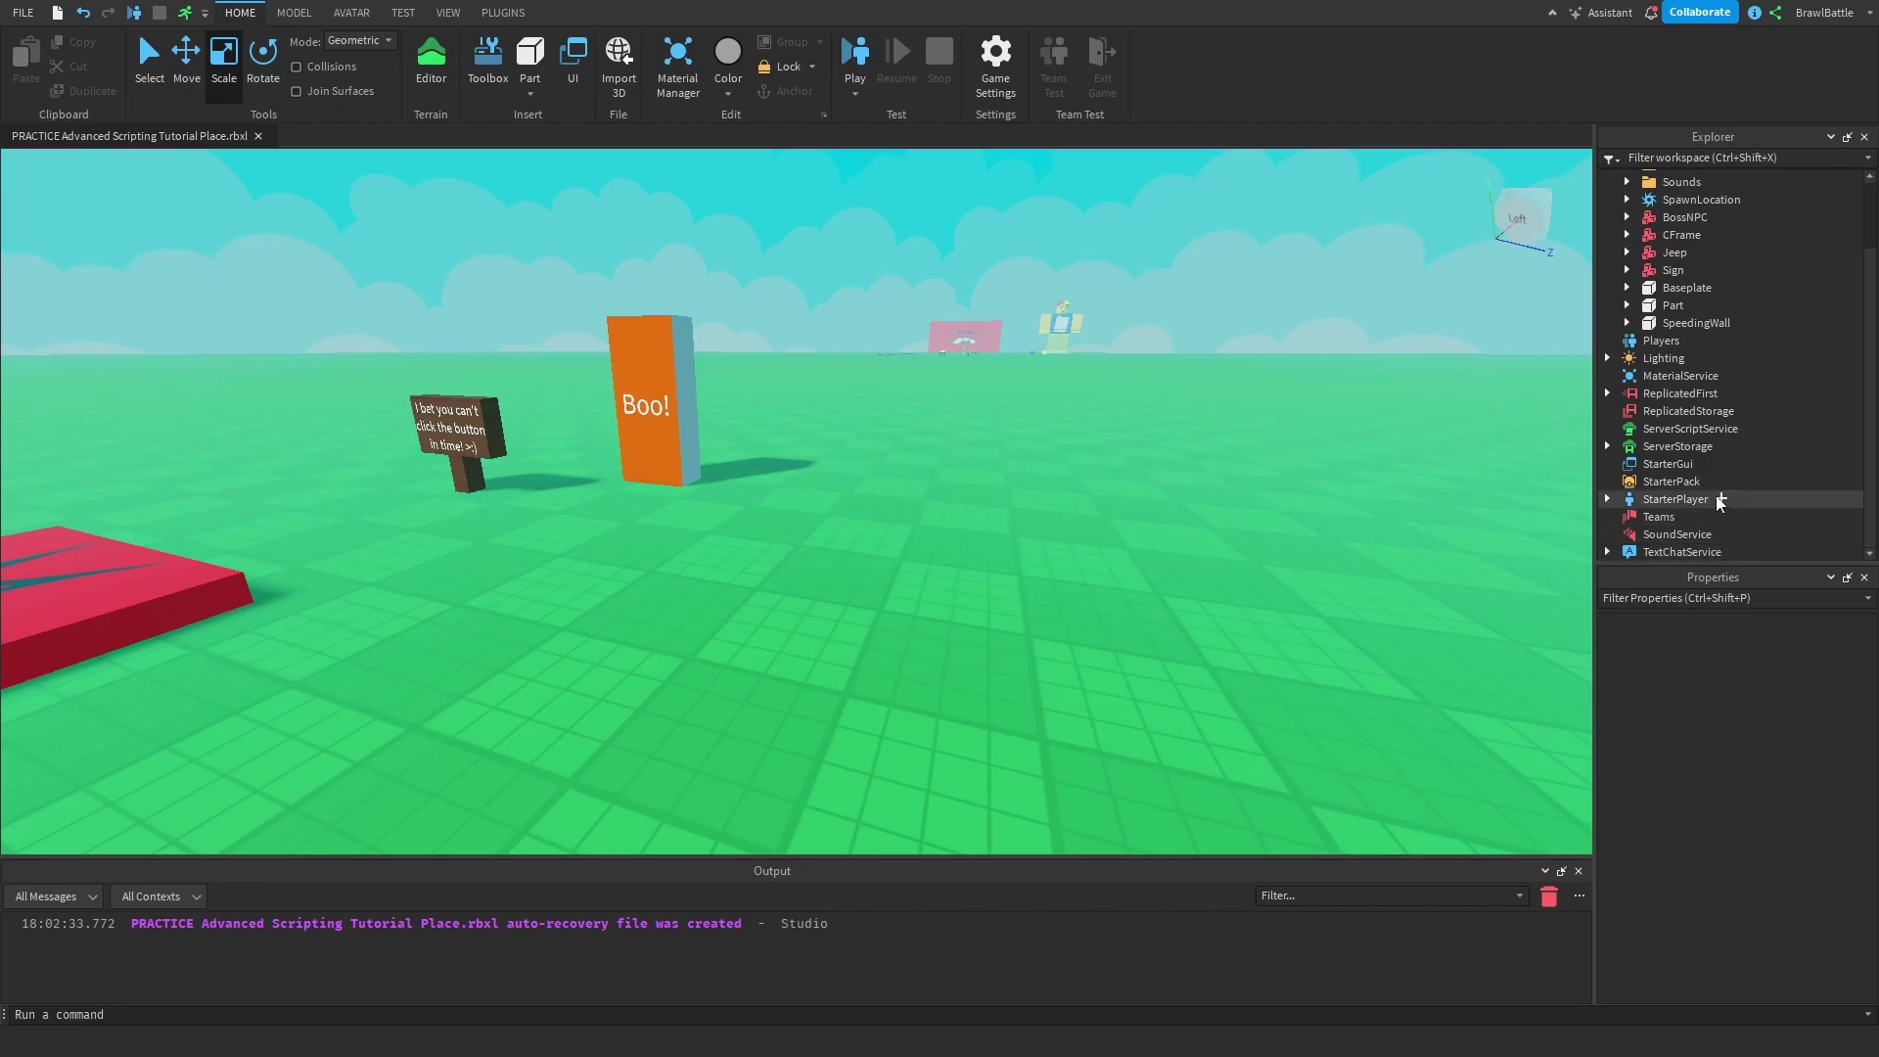
# Step: Insert a block part on the baseplate beside the Boo! block and rotate it 90 degrees
pyautogui.moveTo(1049, 511); pyautogui.dragTo(1052, 518, button='right')
pyautogui.press('w')
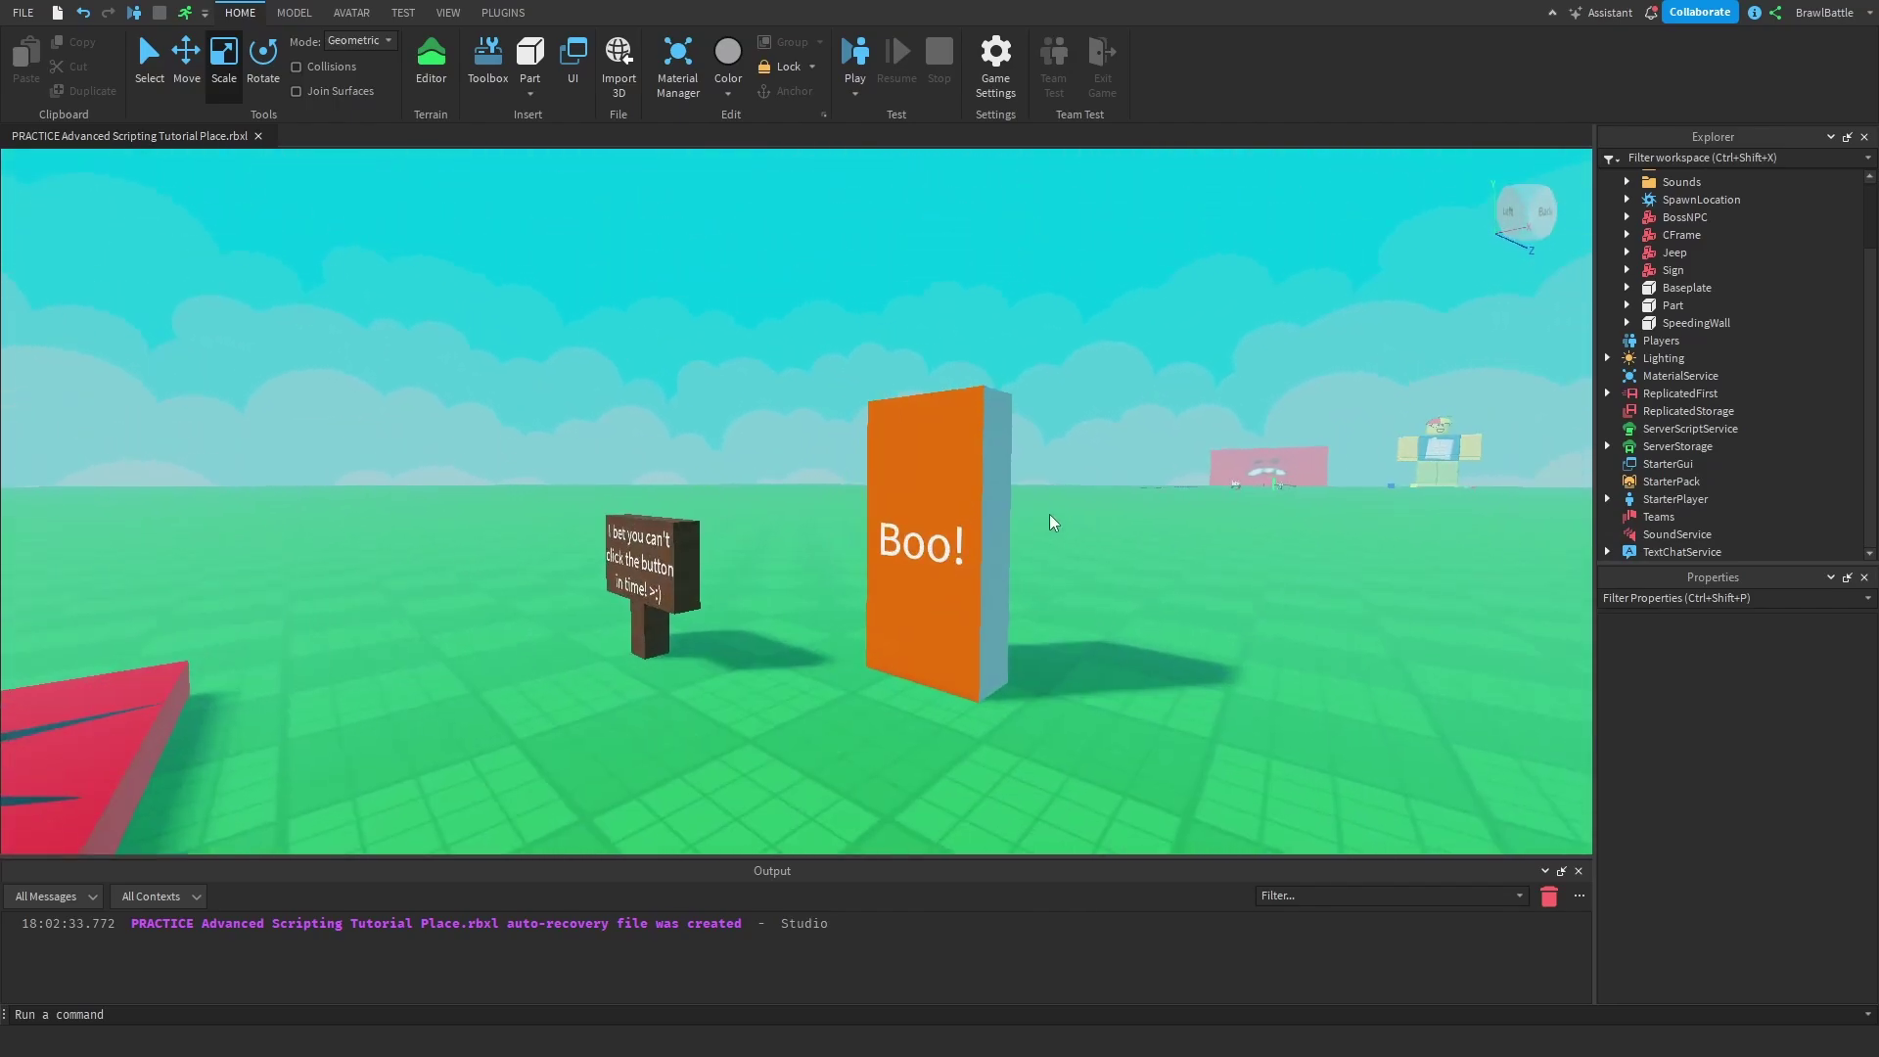
pyautogui.moveTo(919, 609); pyautogui.dragTo(837, 572, button='right')
pyautogui.press('d')
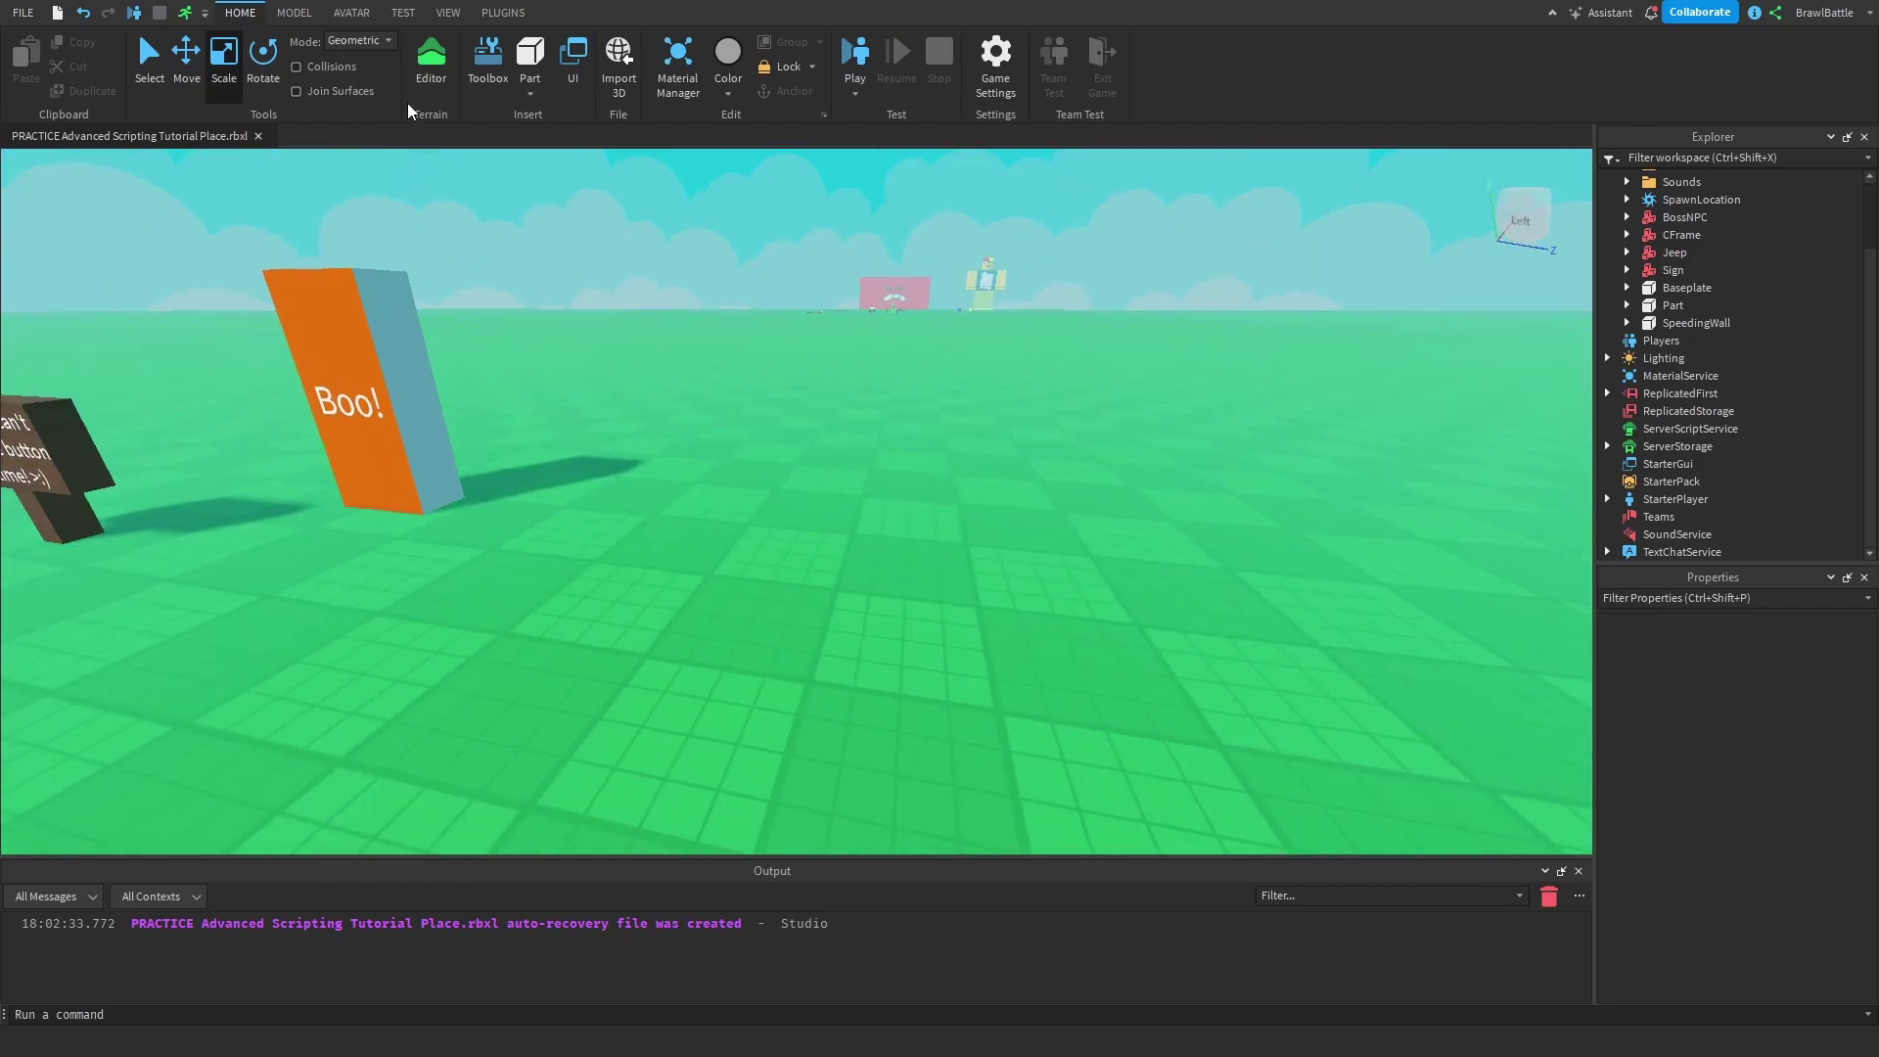
pyautogui.click(294, 13)
pyautogui.click(729, 76)
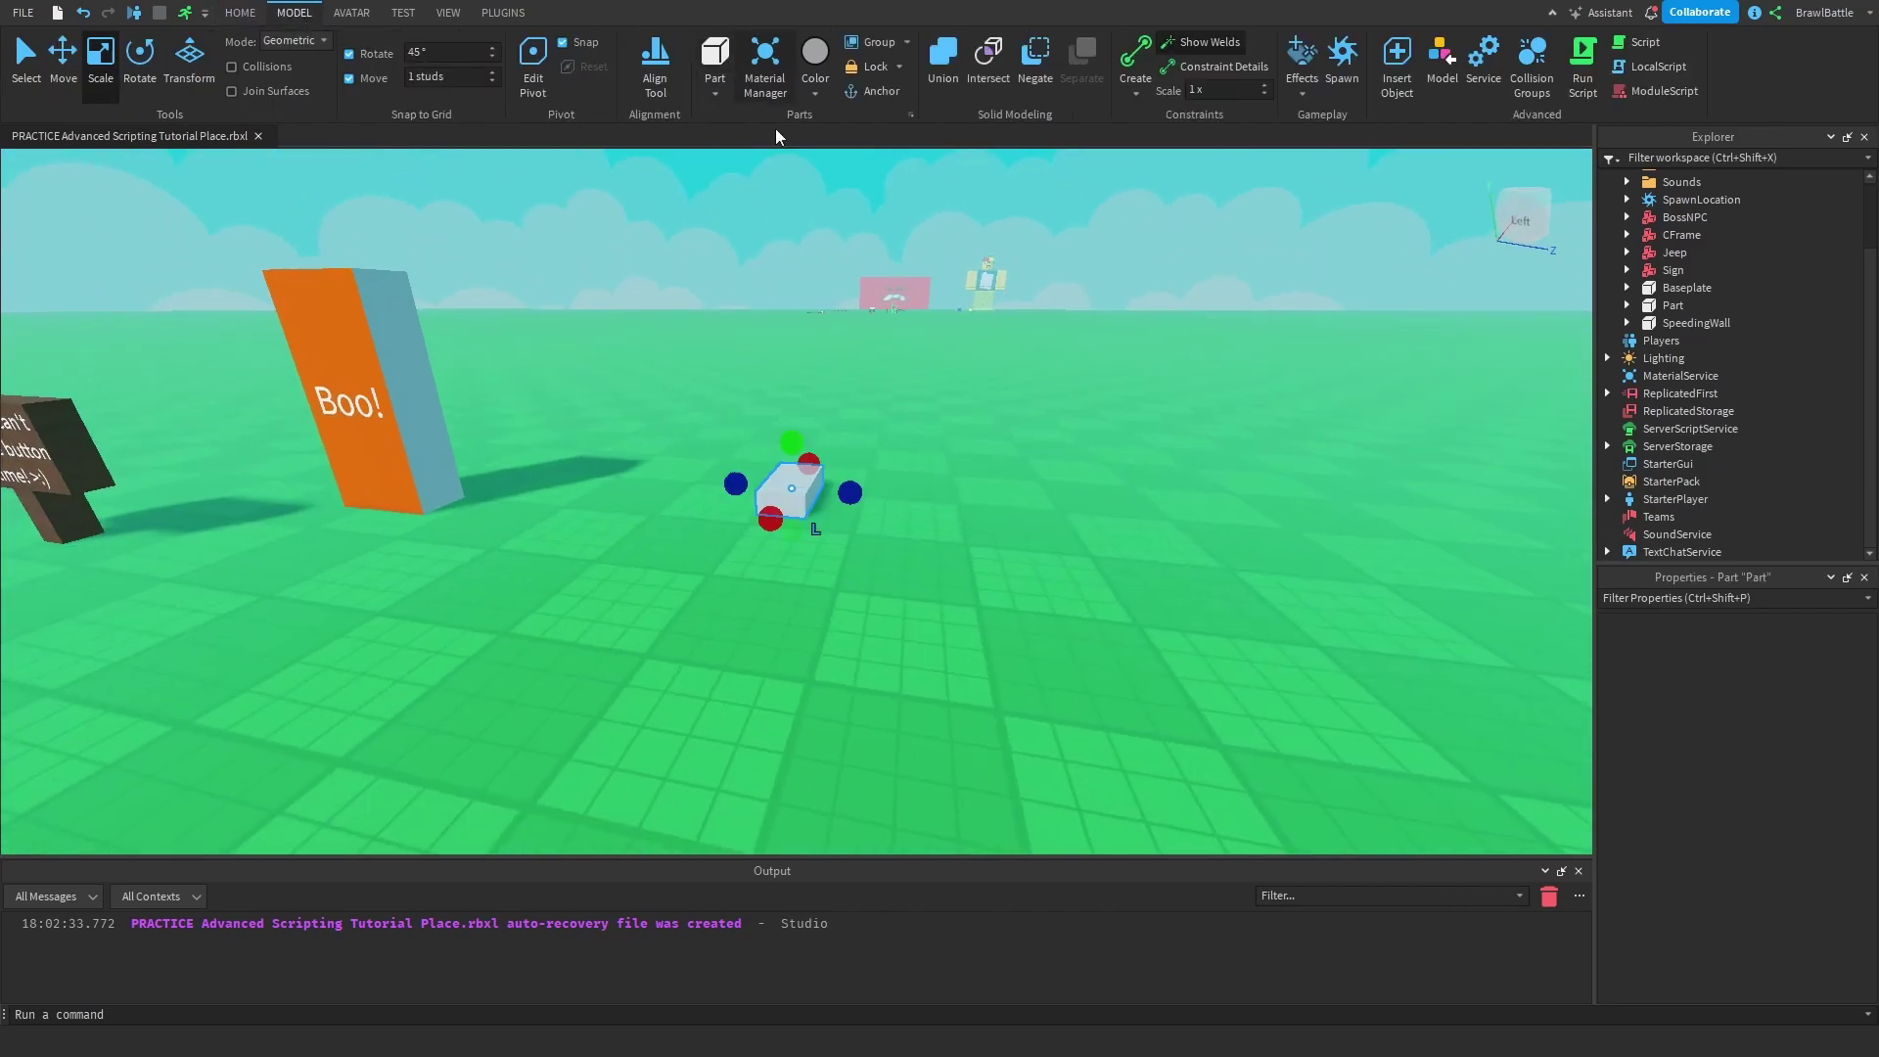
pyautogui.hotkey('ctrl', 'r')
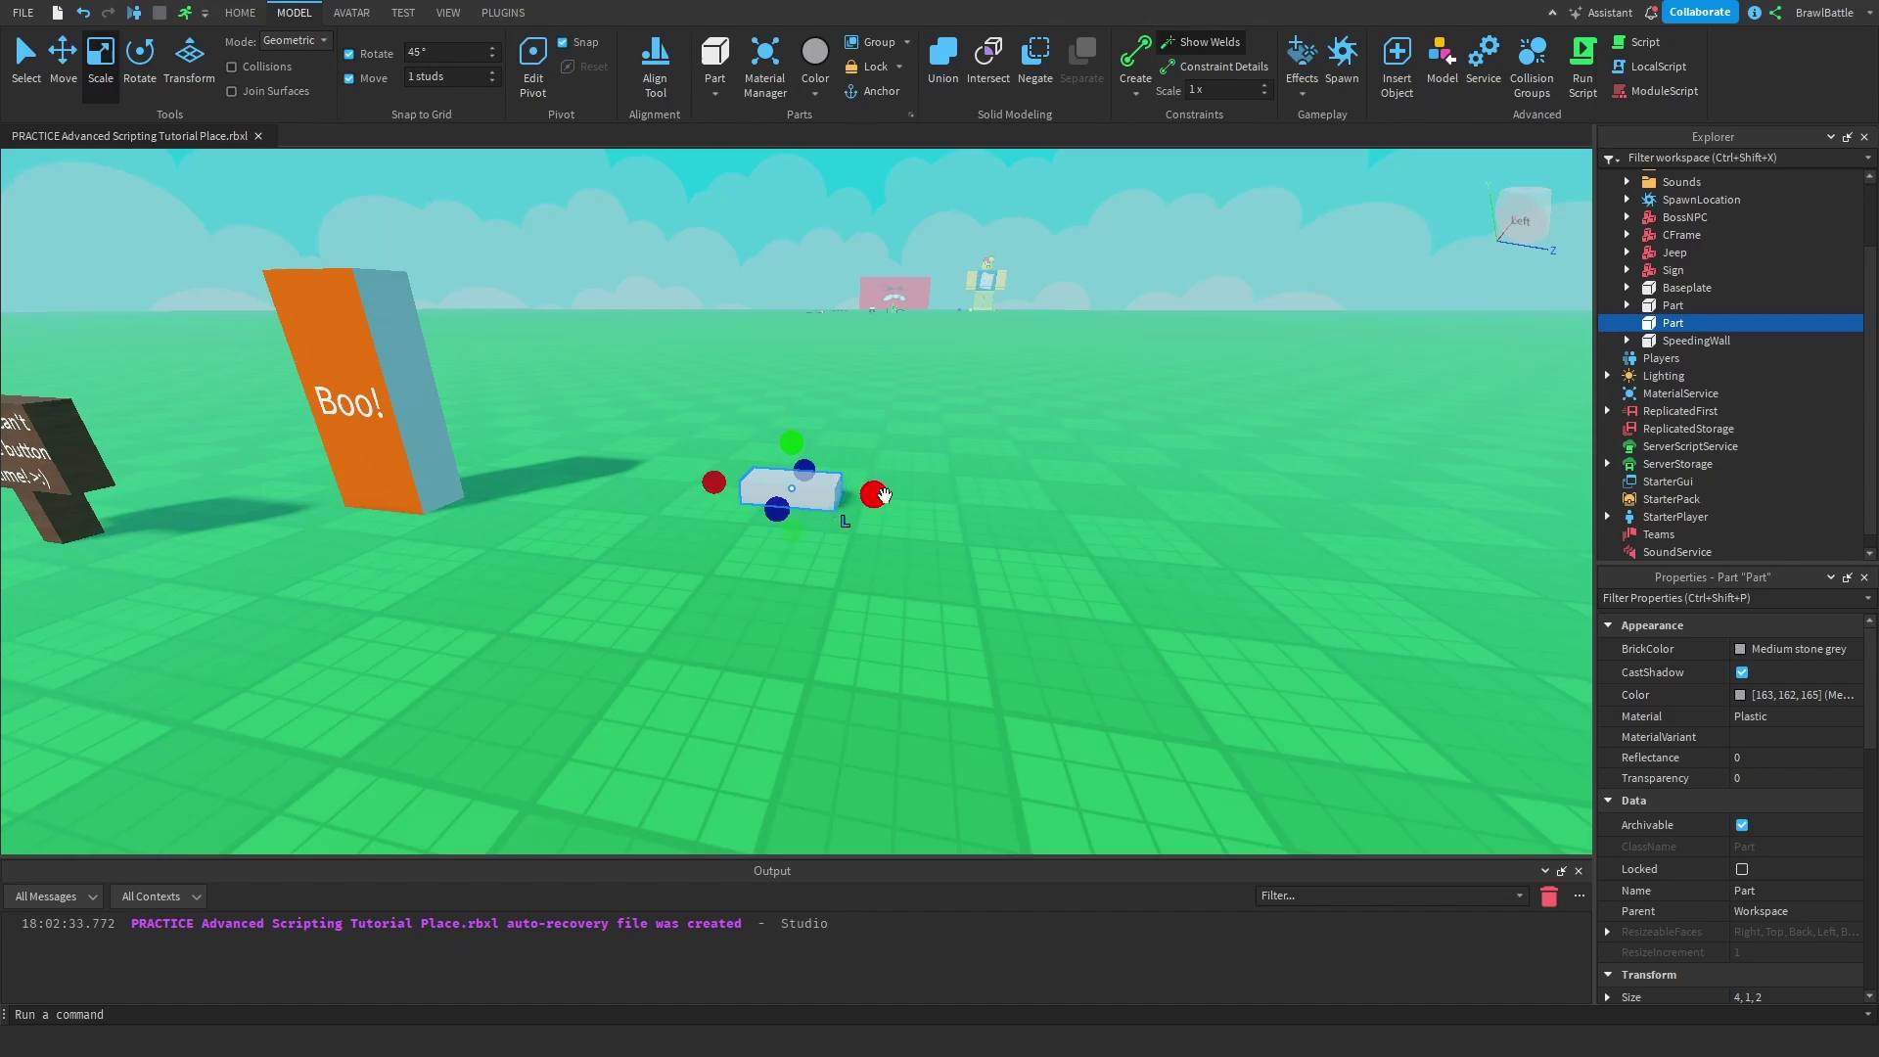
# Step: Scale the new part into a wide upright wall and anchor it
pyautogui.hotkey('ctrl', '1')
pyautogui.hotkey('ctrl', '4')
pyautogui.hotkey('ctrl', '3')
pyautogui.moveTo(872, 492); pyautogui.dragTo(965, 510)
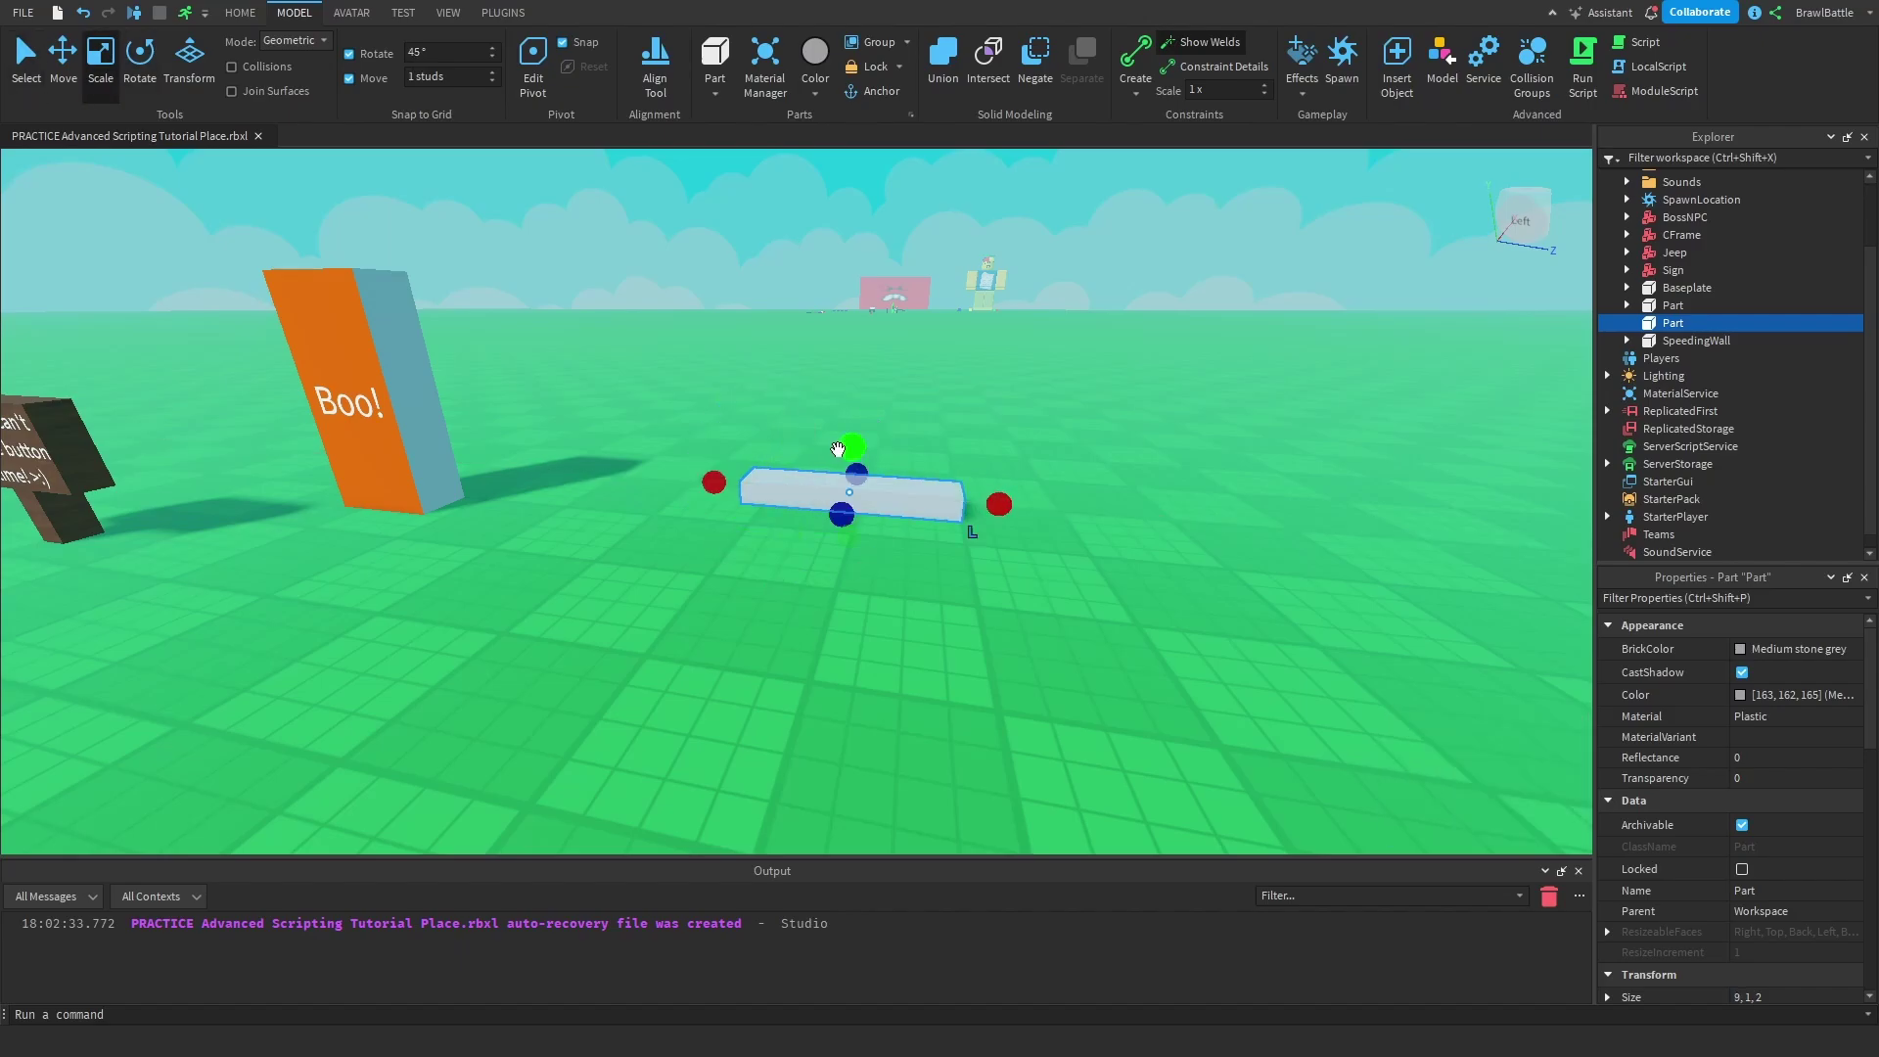
pyautogui.moveTo(838, 449); pyautogui.dragTo(847, 421)
pyautogui.moveTo(995, 447); pyautogui.dragTo(1089, 447)
pyautogui.scroll(-10, 1746, 789)
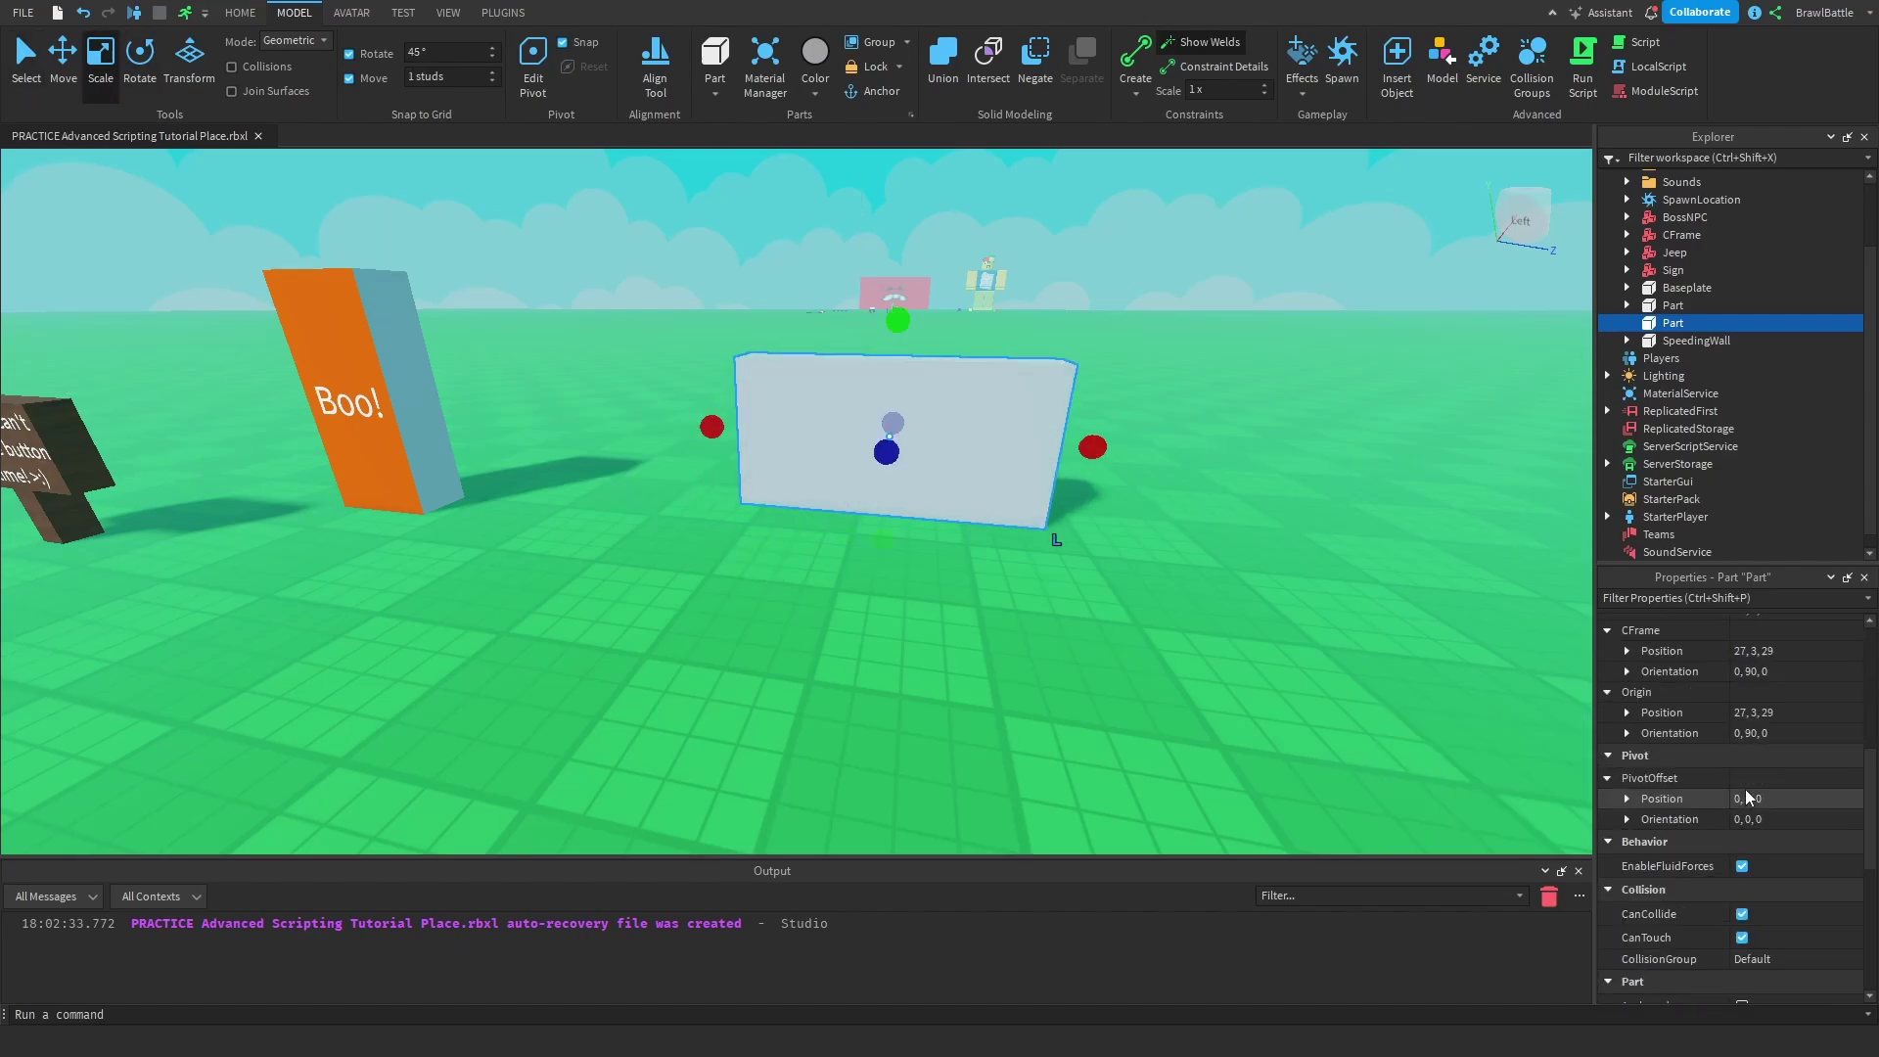
pyautogui.scroll(1, 1765, 783)
pyautogui.click(1742, 940)
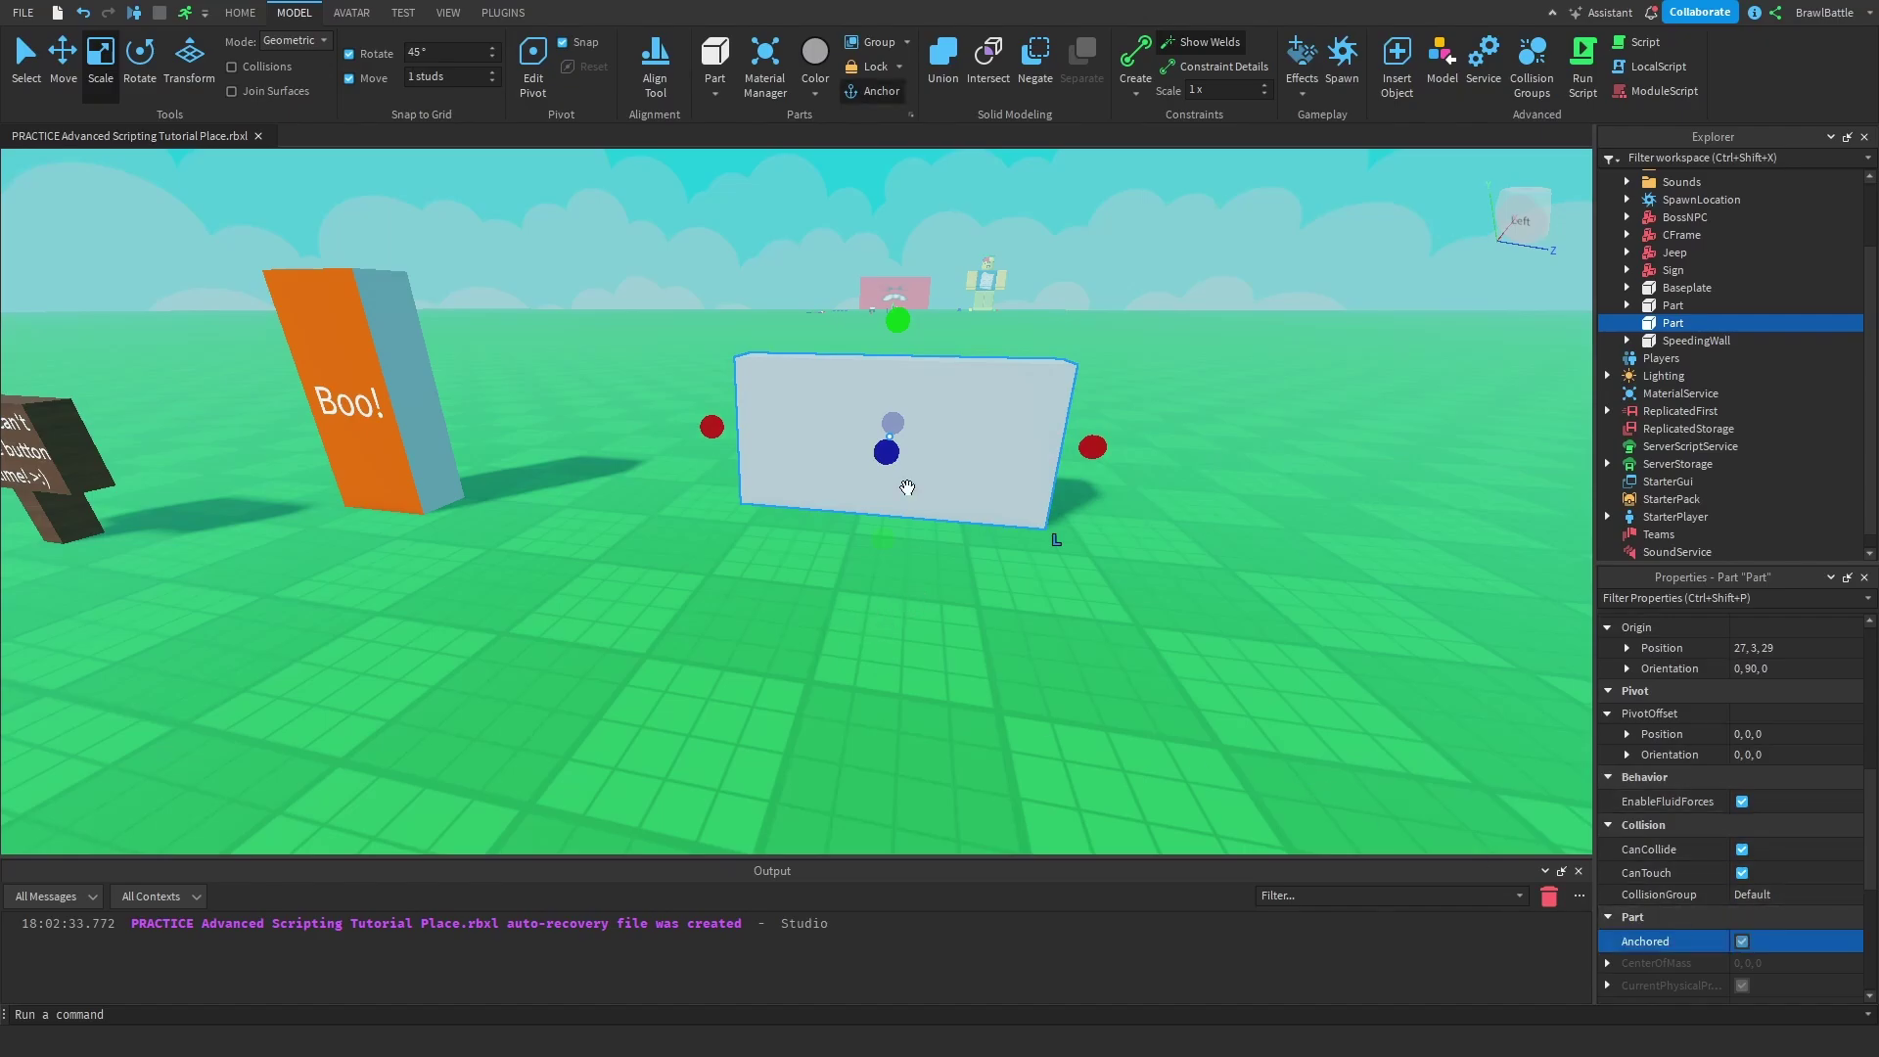
pyautogui.moveTo(888, 550); pyautogui.dragTo(783, 461, button='right')
pyautogui.press('w')
pyautogui.press('a')
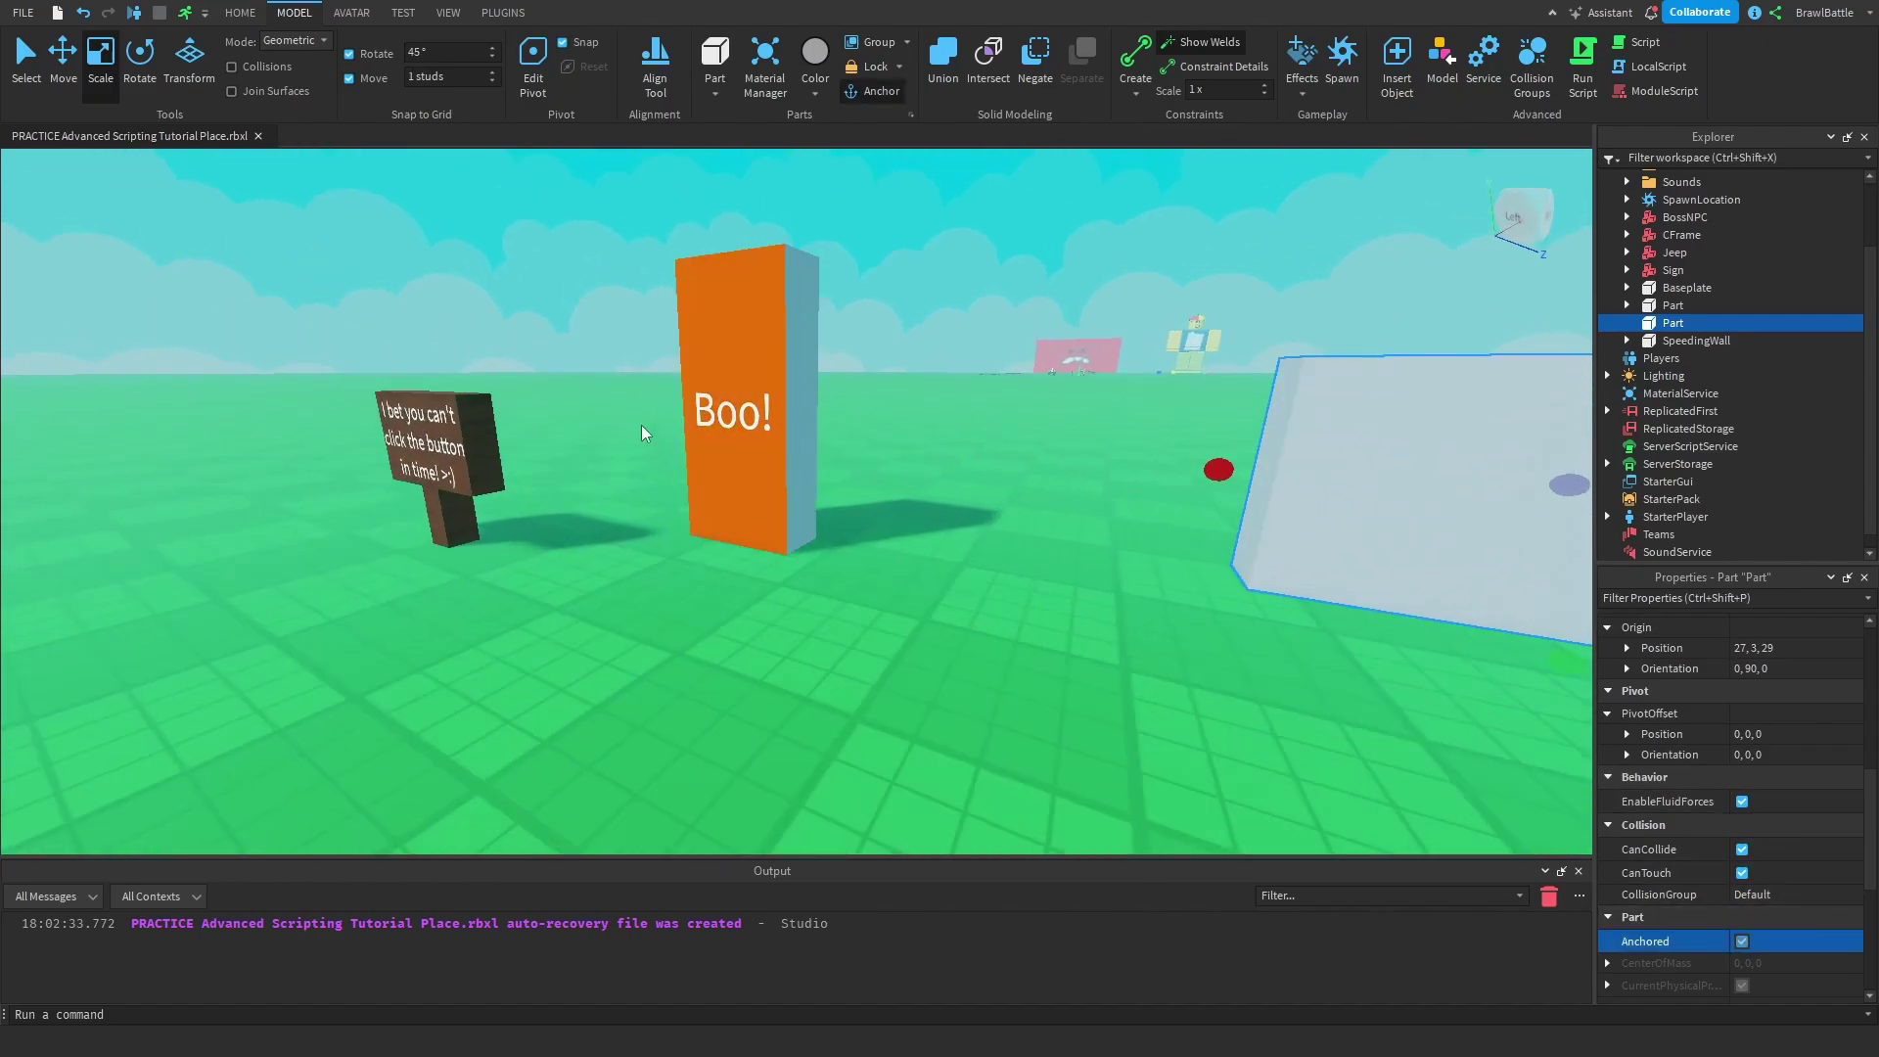
pyautogui.press('f')
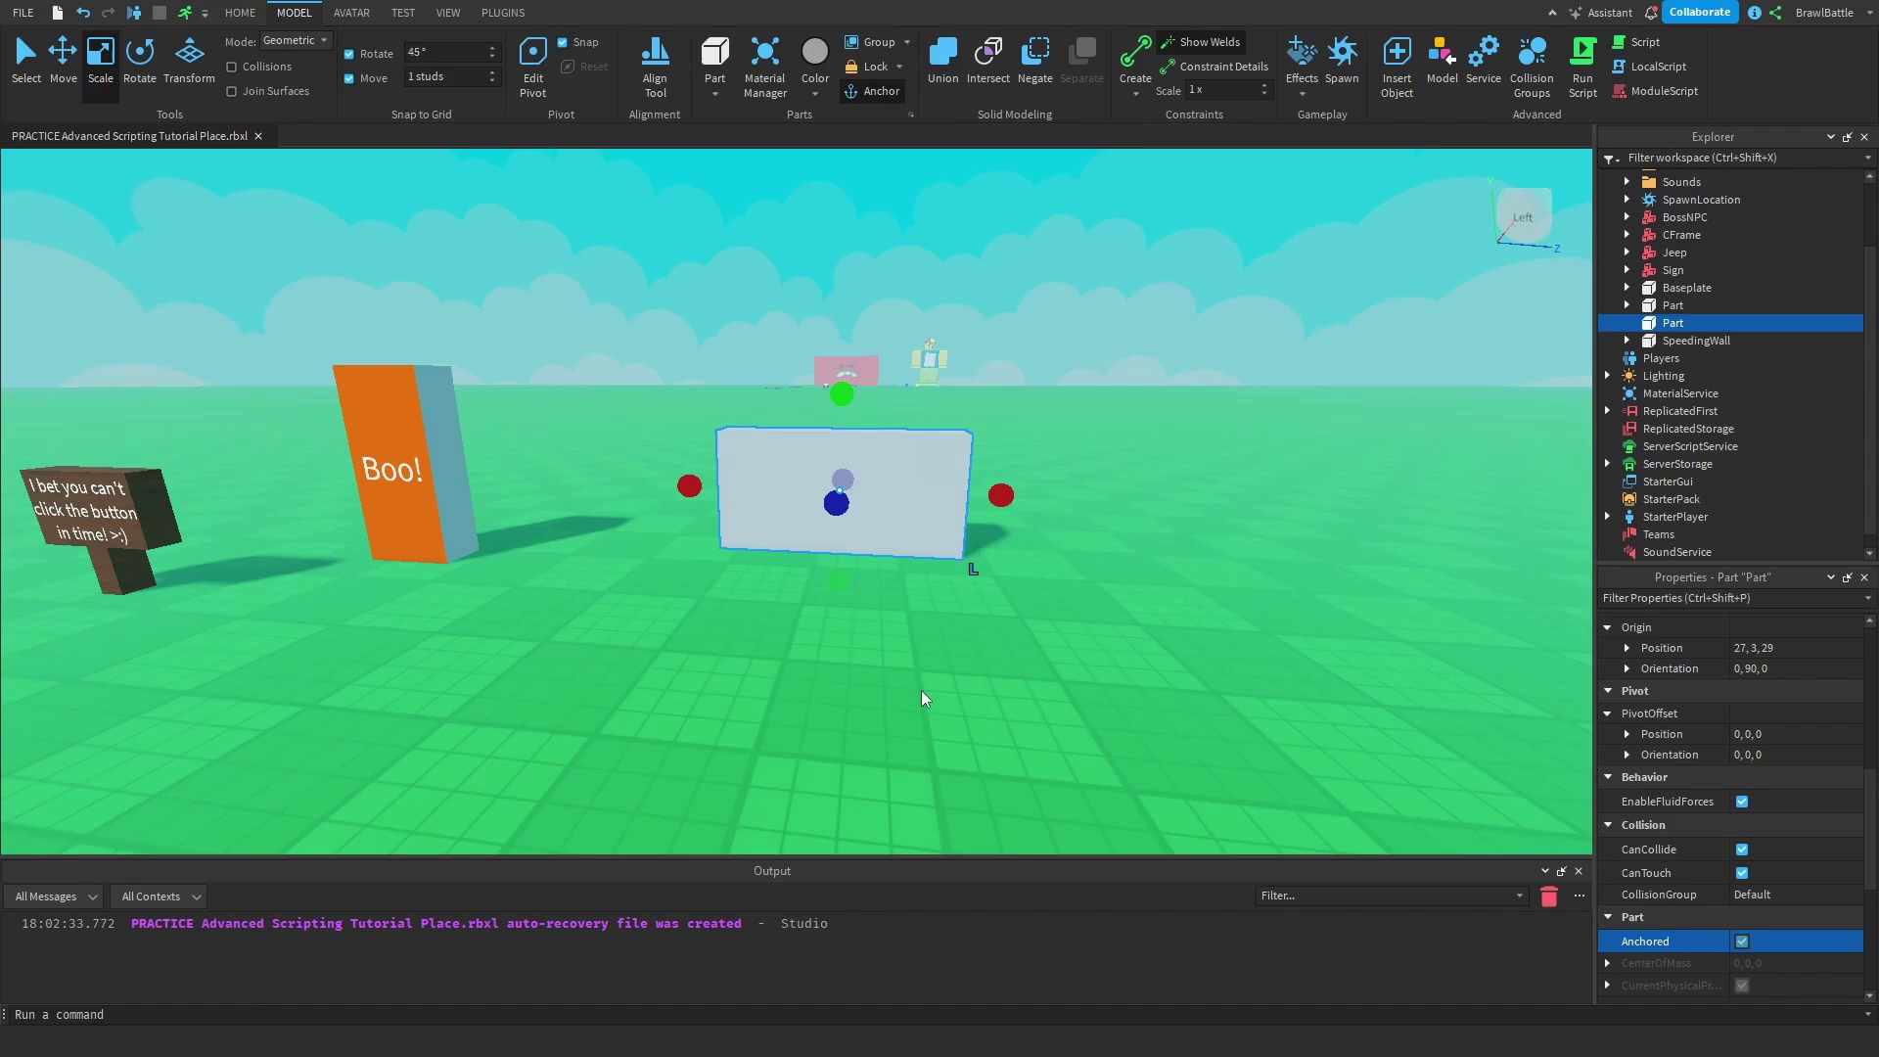
pyautogui.click(922, 695)
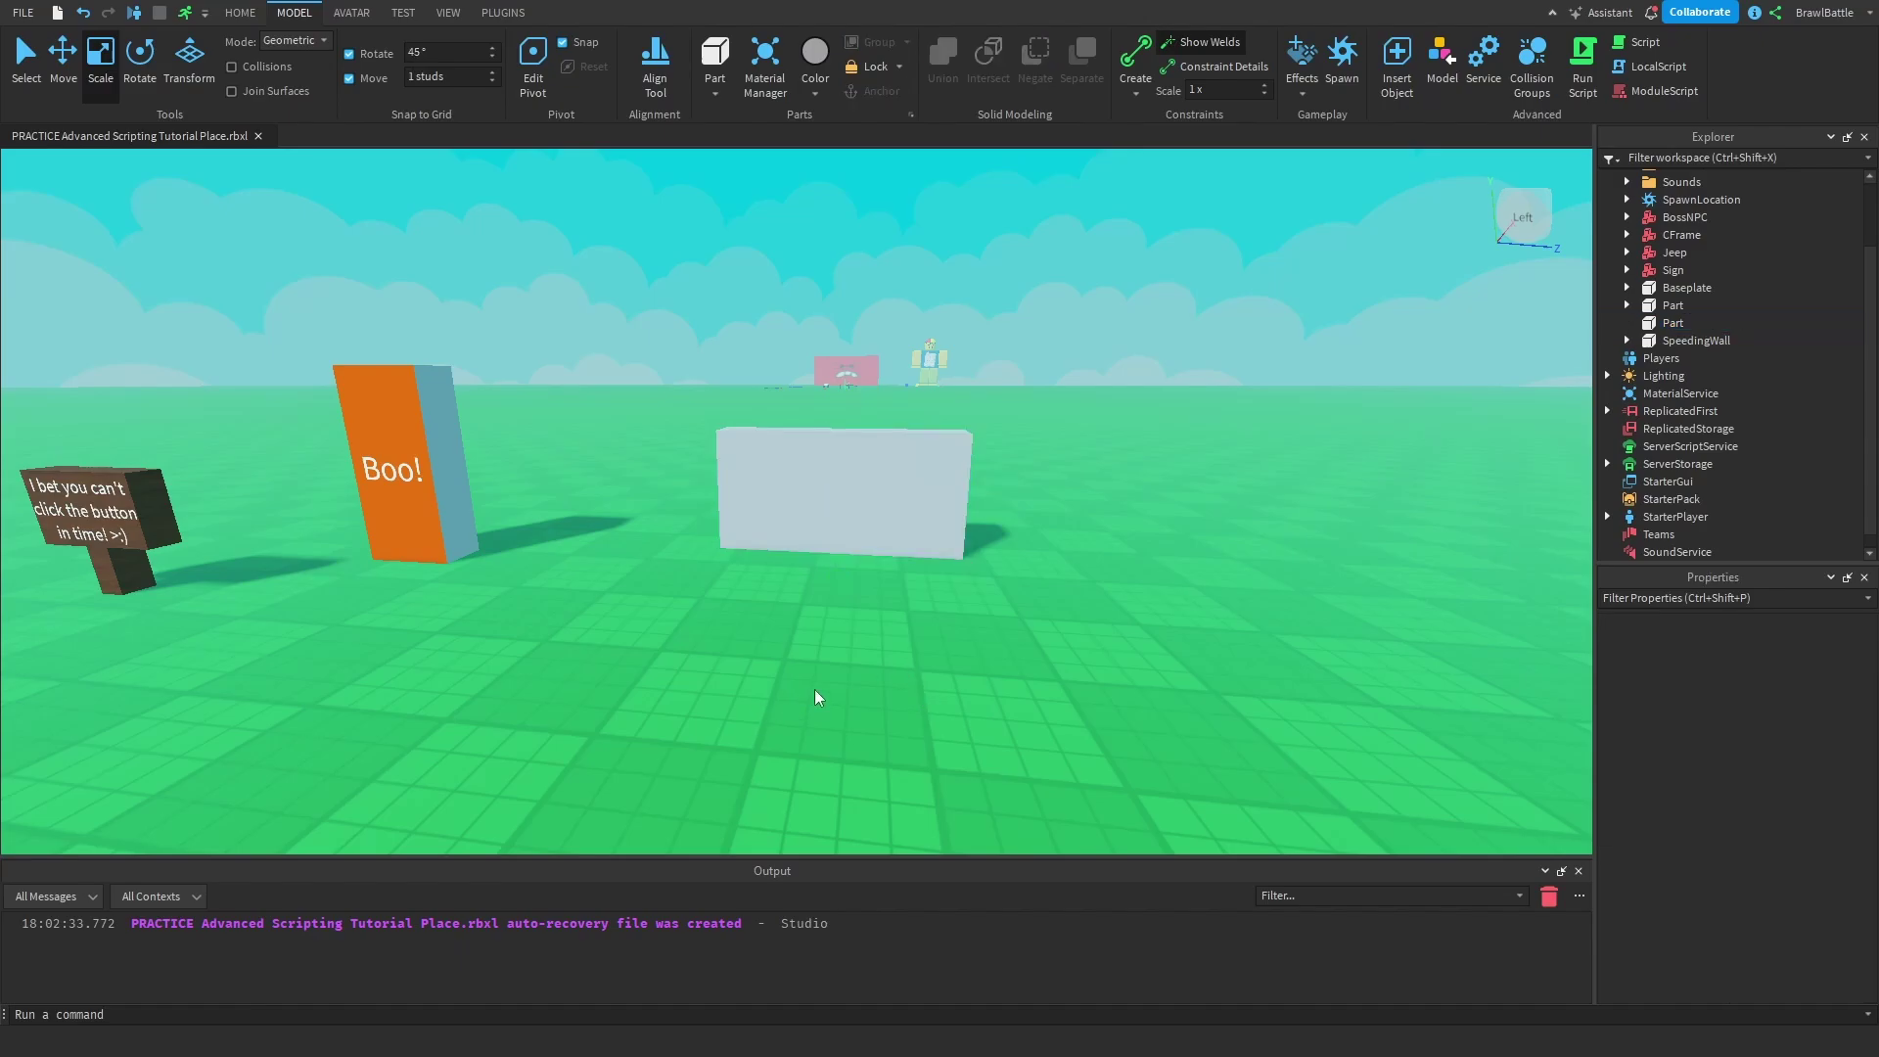
pyautogui.scroll(-3, 849, 640)
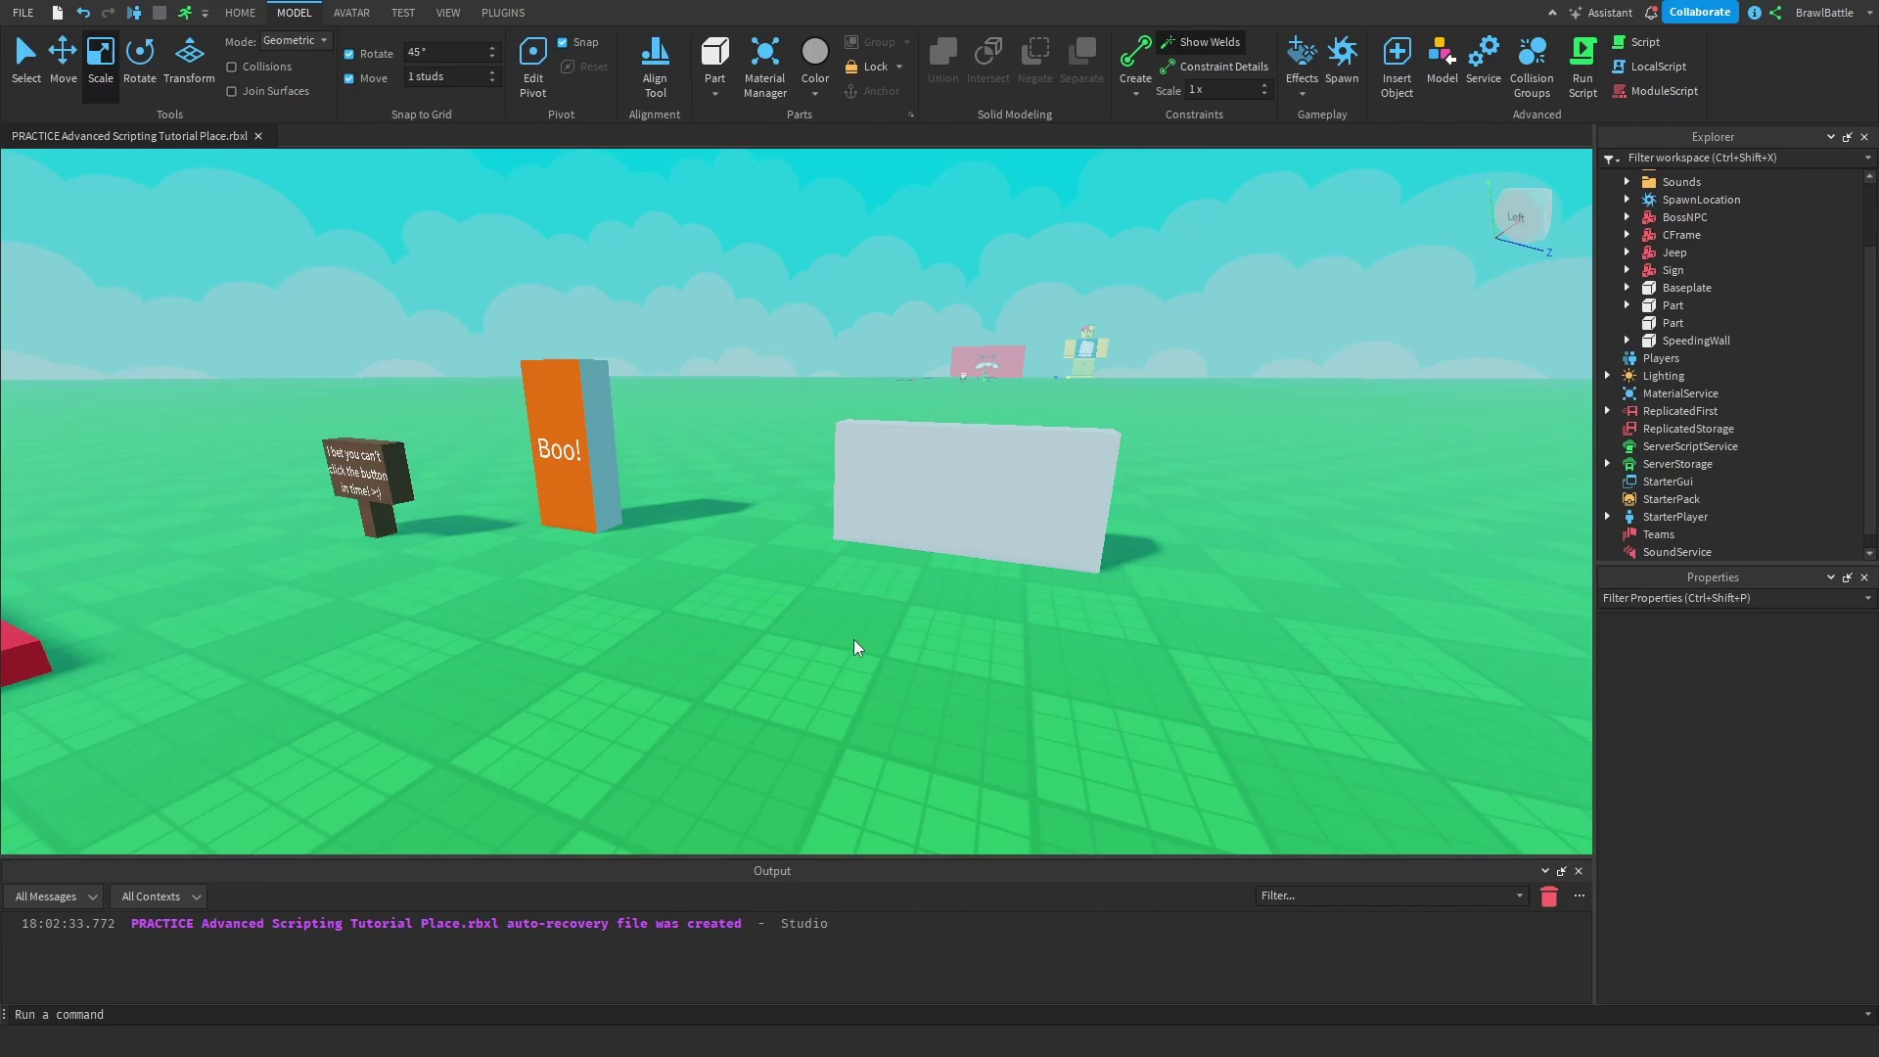
pyautogui.press('d')
pyautogui.moveTo(855, 641); pyautogui.dragTo(847, 634, button='right')
pyautogui.press('w')
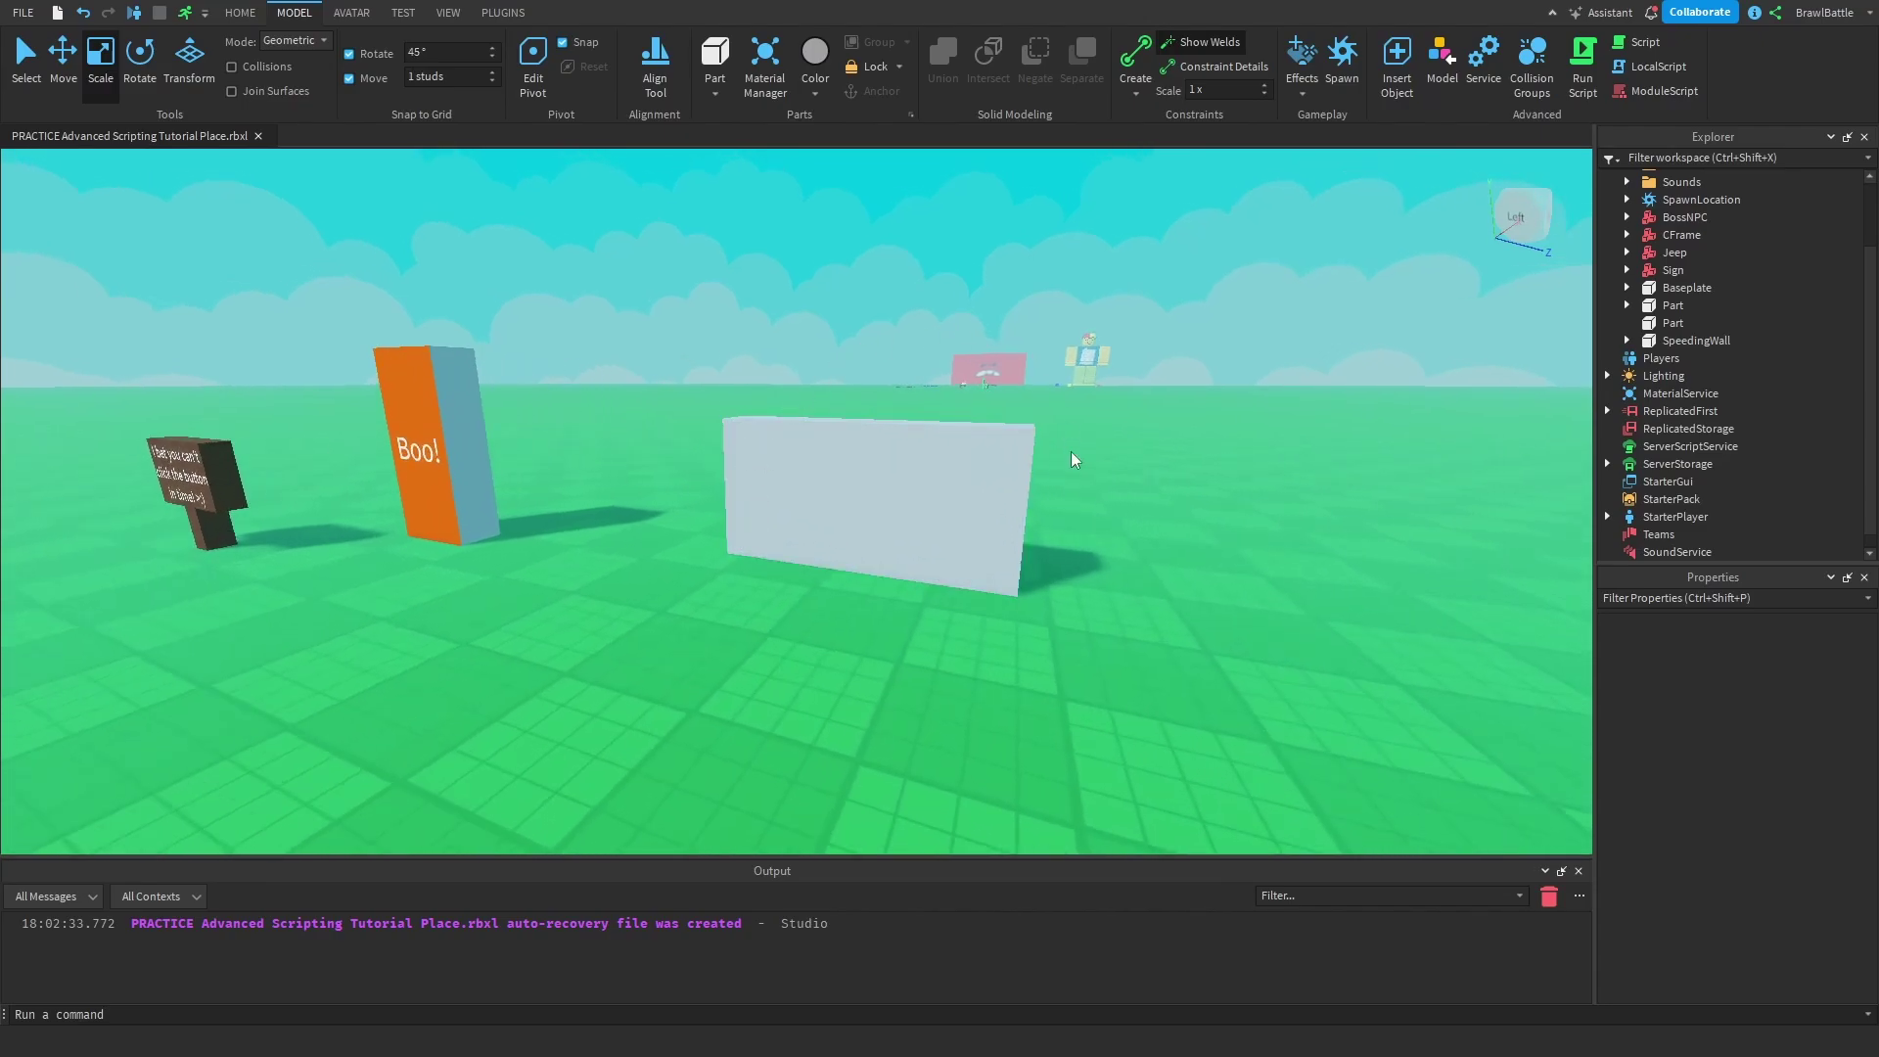
pyautogui.scroll(-3, 833, 548)
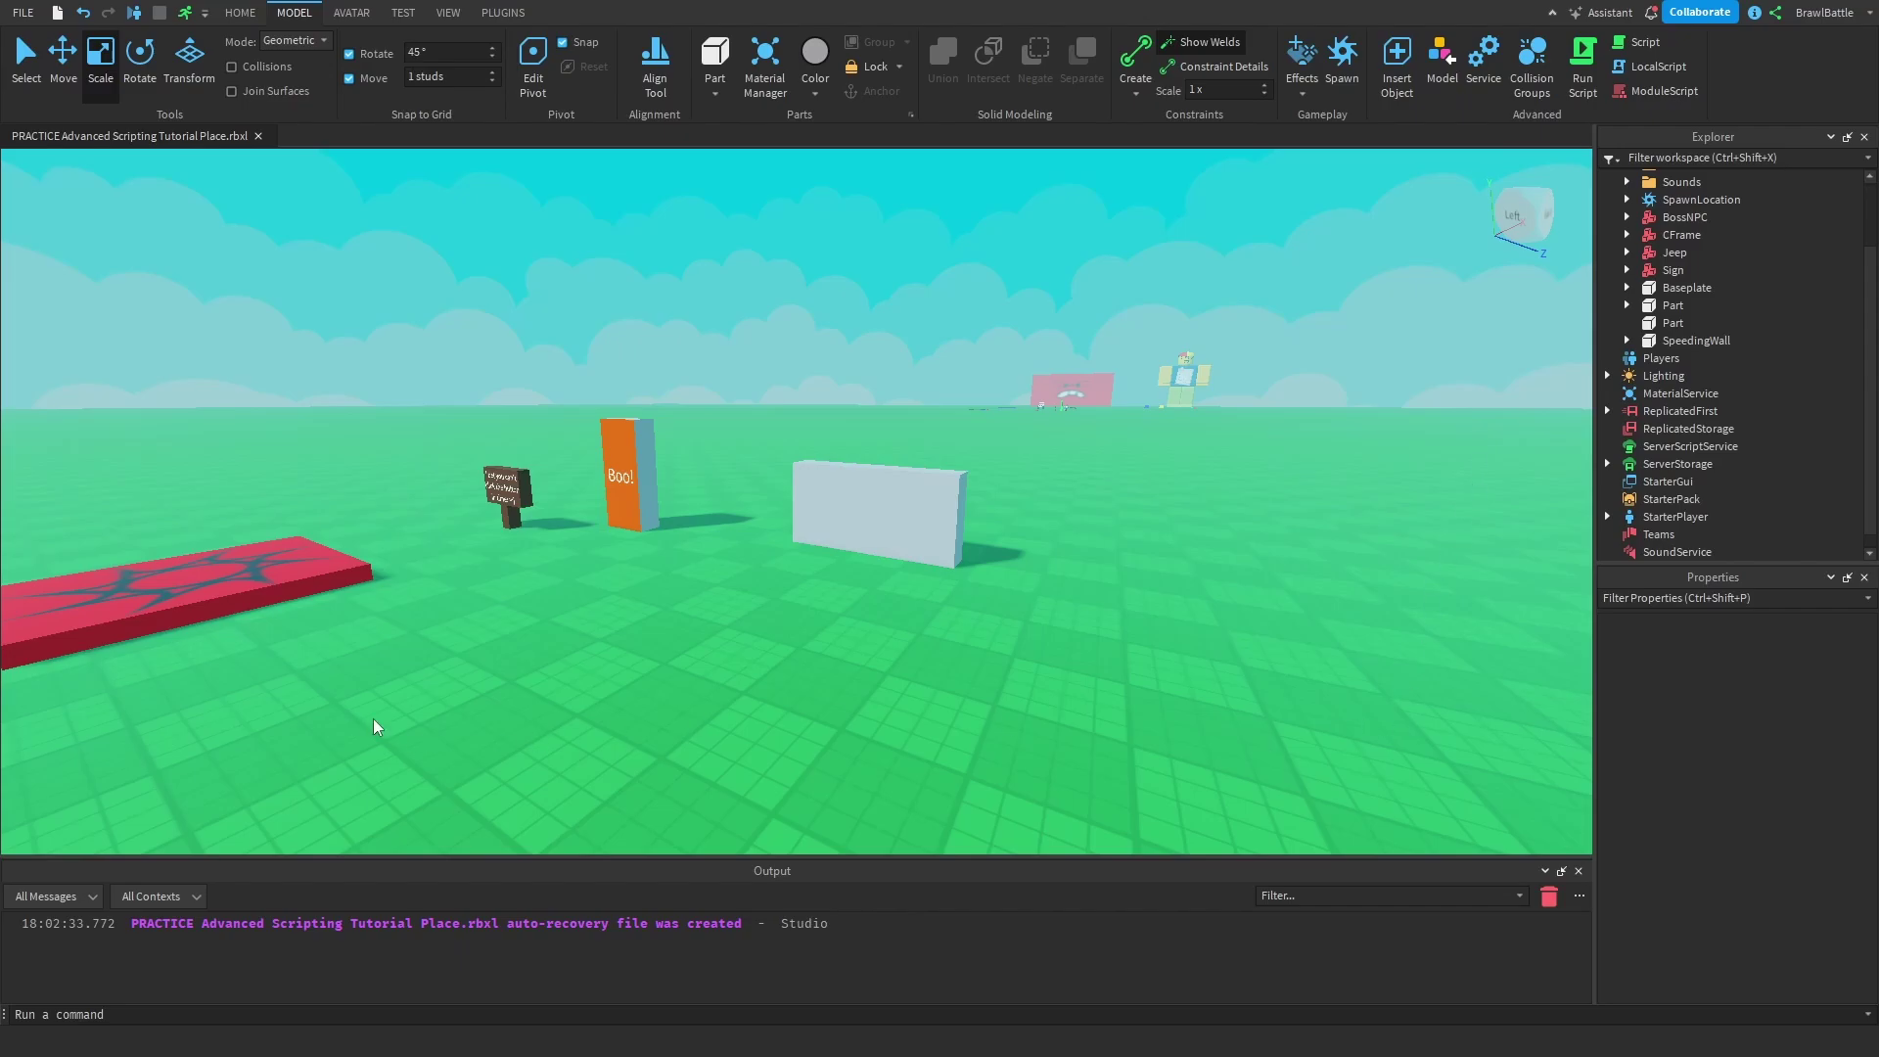
pyautogui.moveTo(644, 685); pyautogui.dragTo(652, 679, button='right')
pyautogui.press('w')
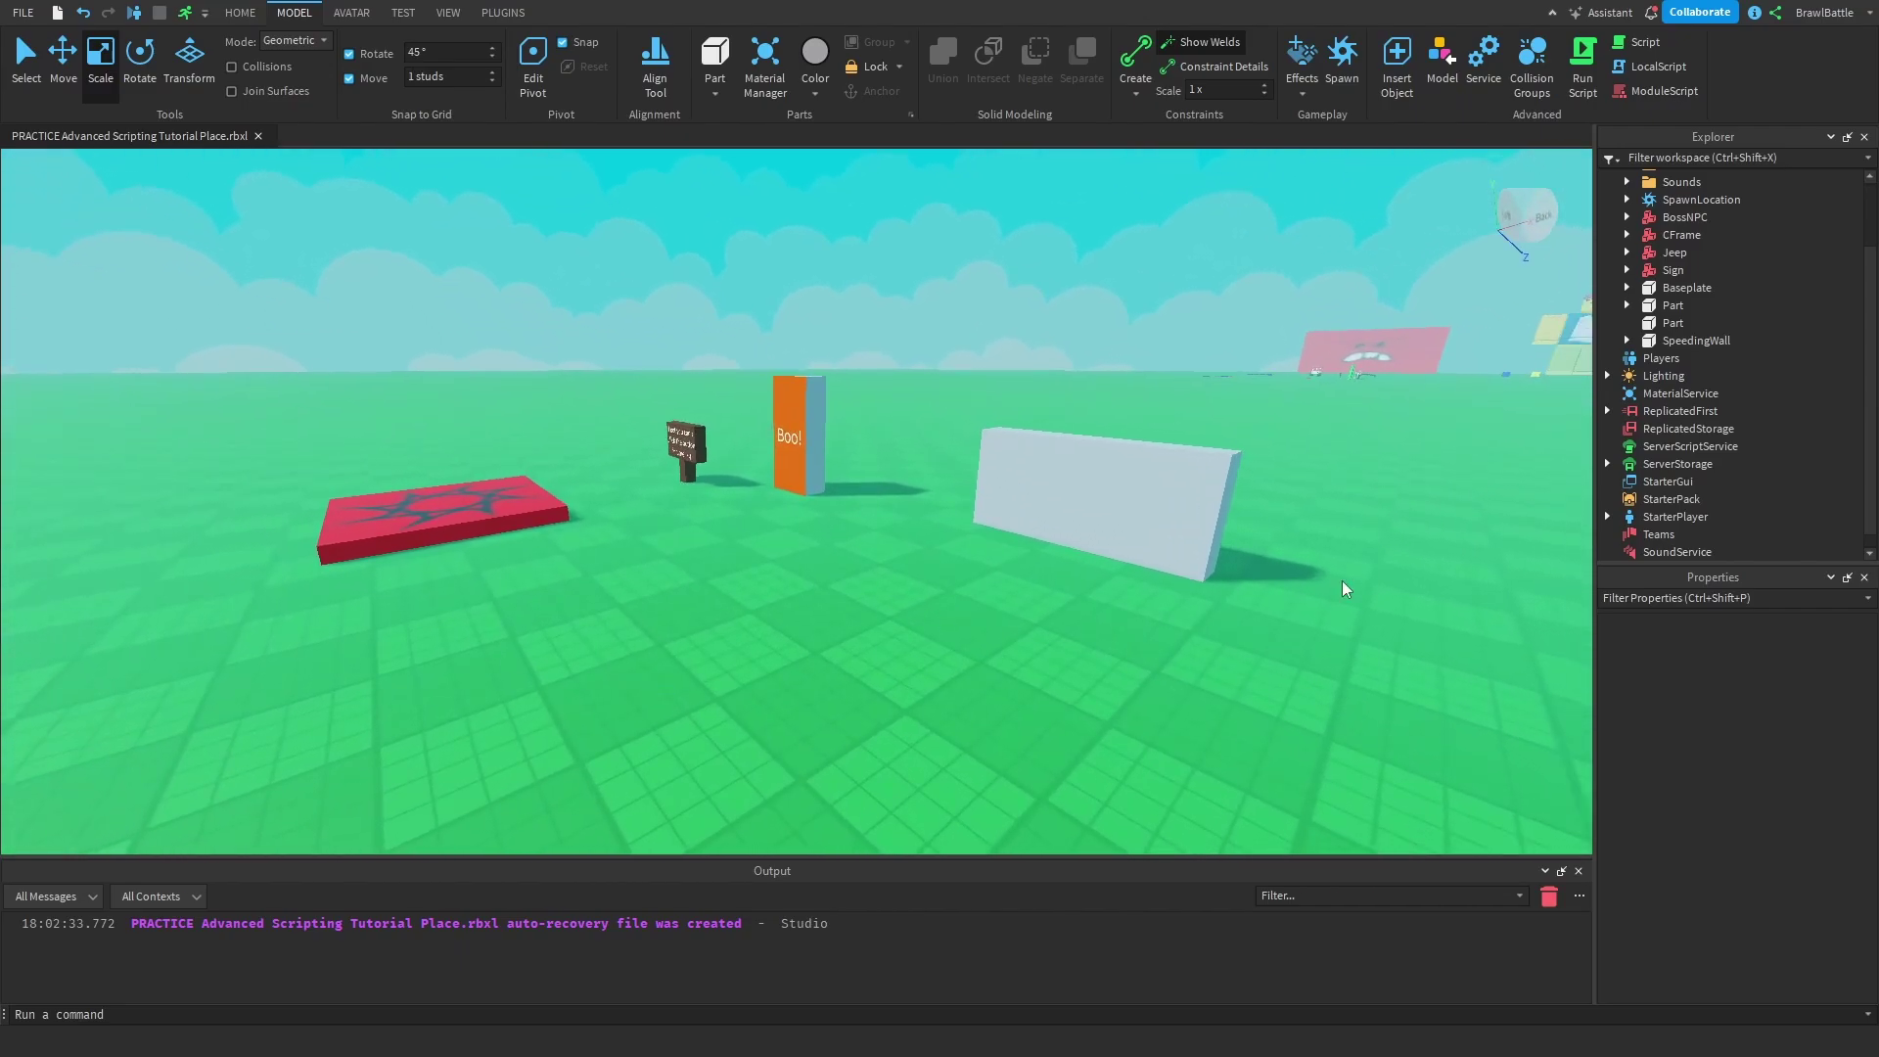
# Step: Add a ScreenGui to StarterGui
pyautogui.scroll(-1, 1700, 431)
pyautogui.click(1670, 465)
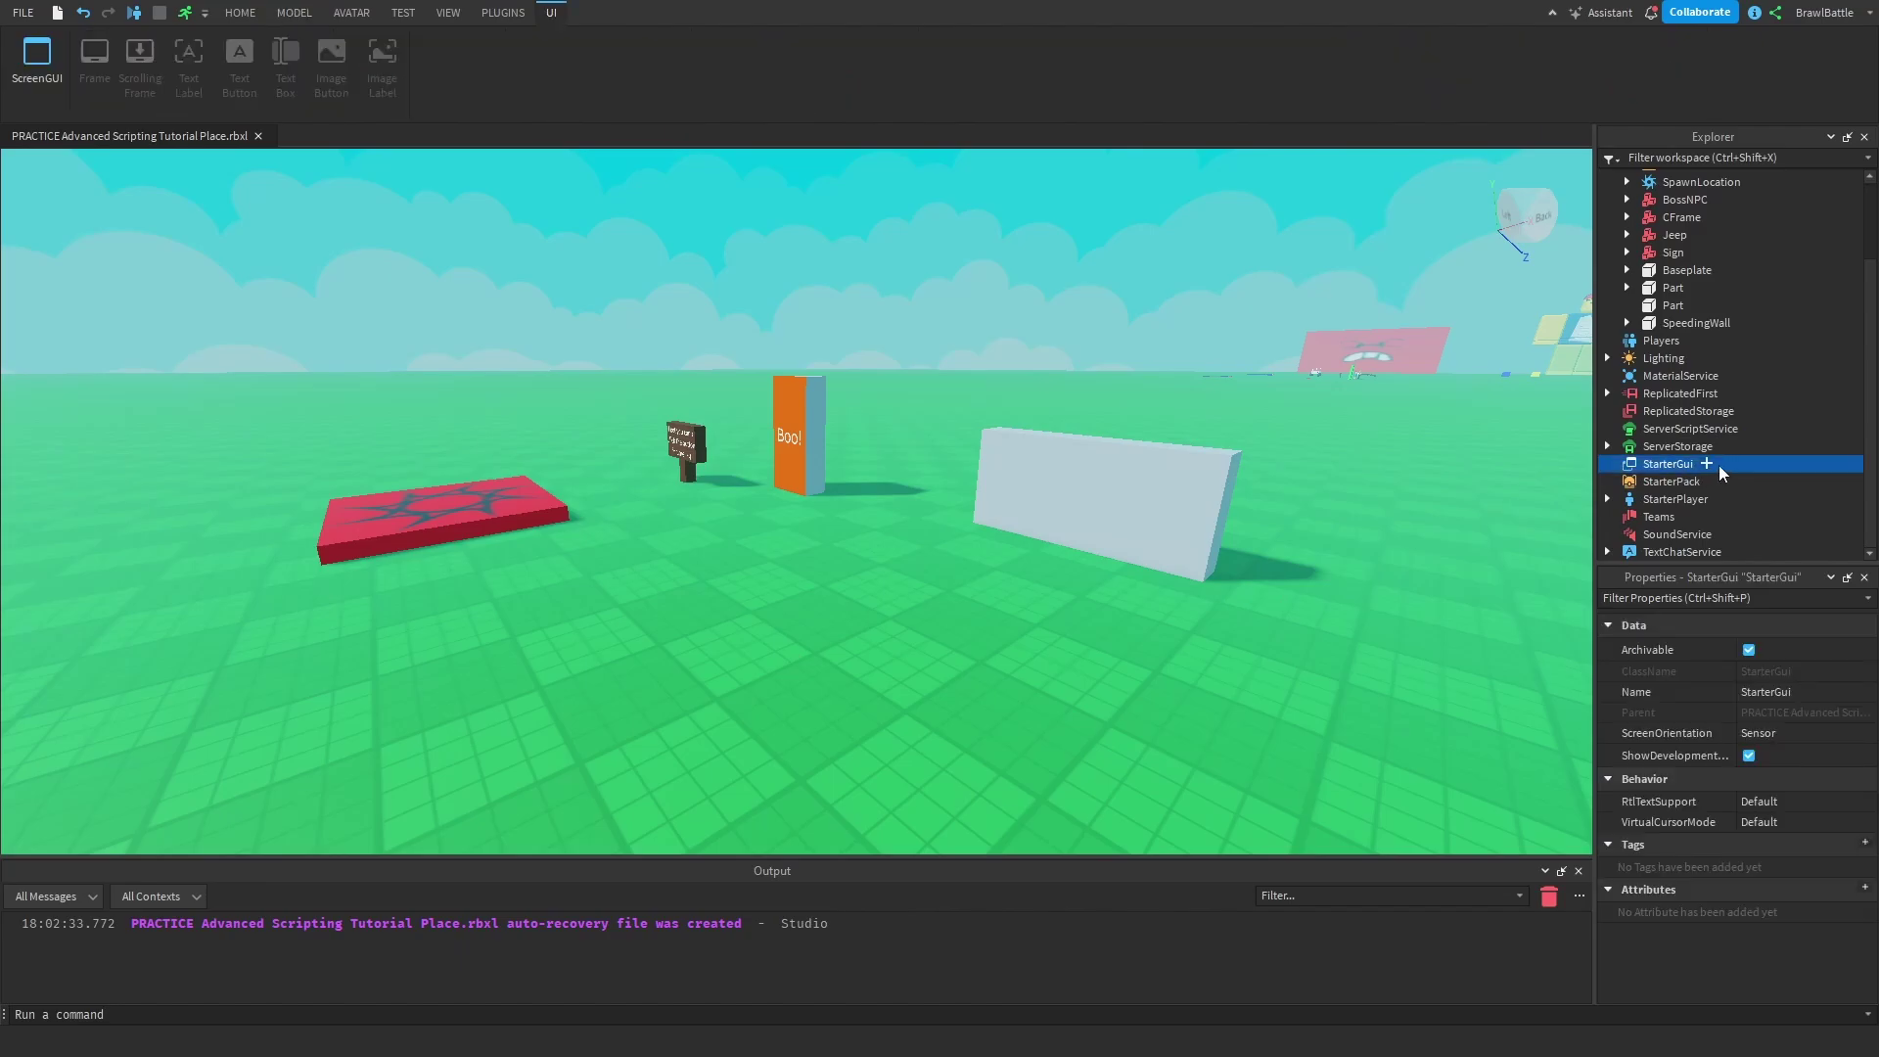
pyautogui.click(1706, 462)
pyautogui.write('scre')
pyautogui.click(1666, 518)
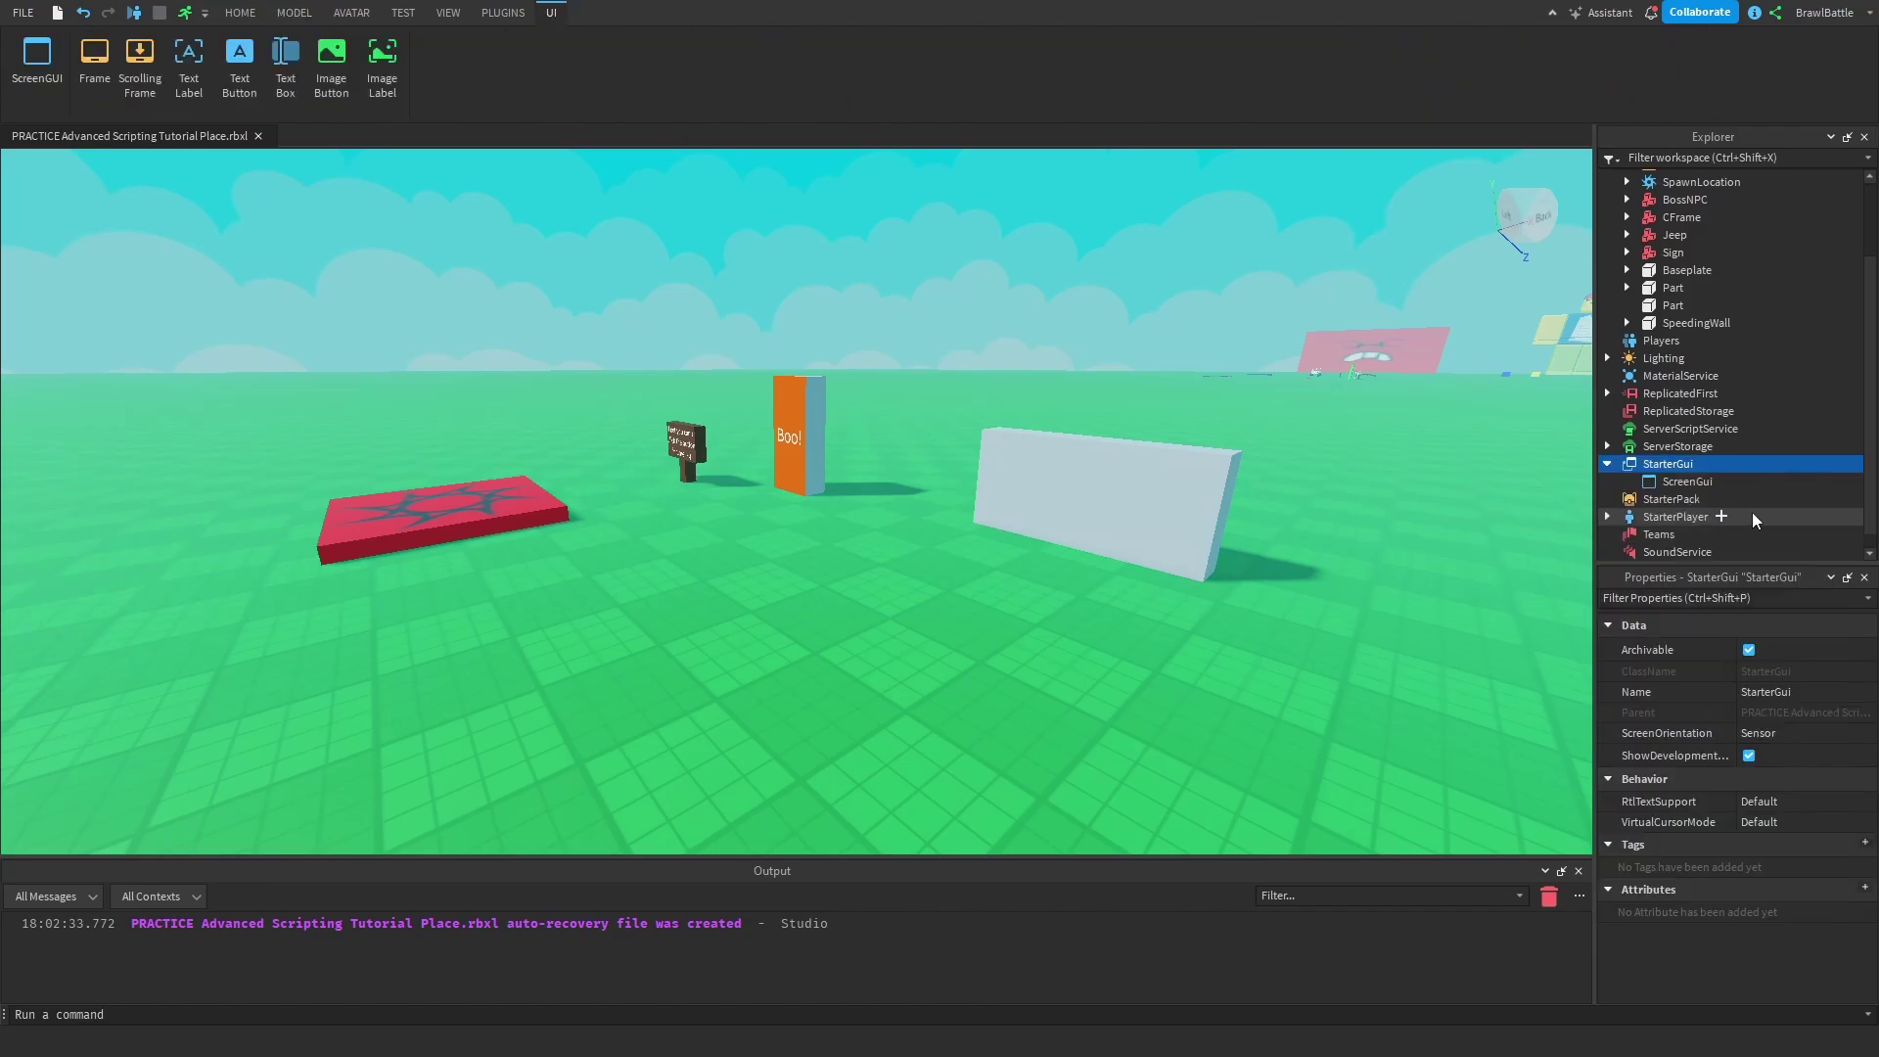
# Step: Add a TextLabel to the ScreenGui in StarterGui
pyautogui.click(1728, 480)
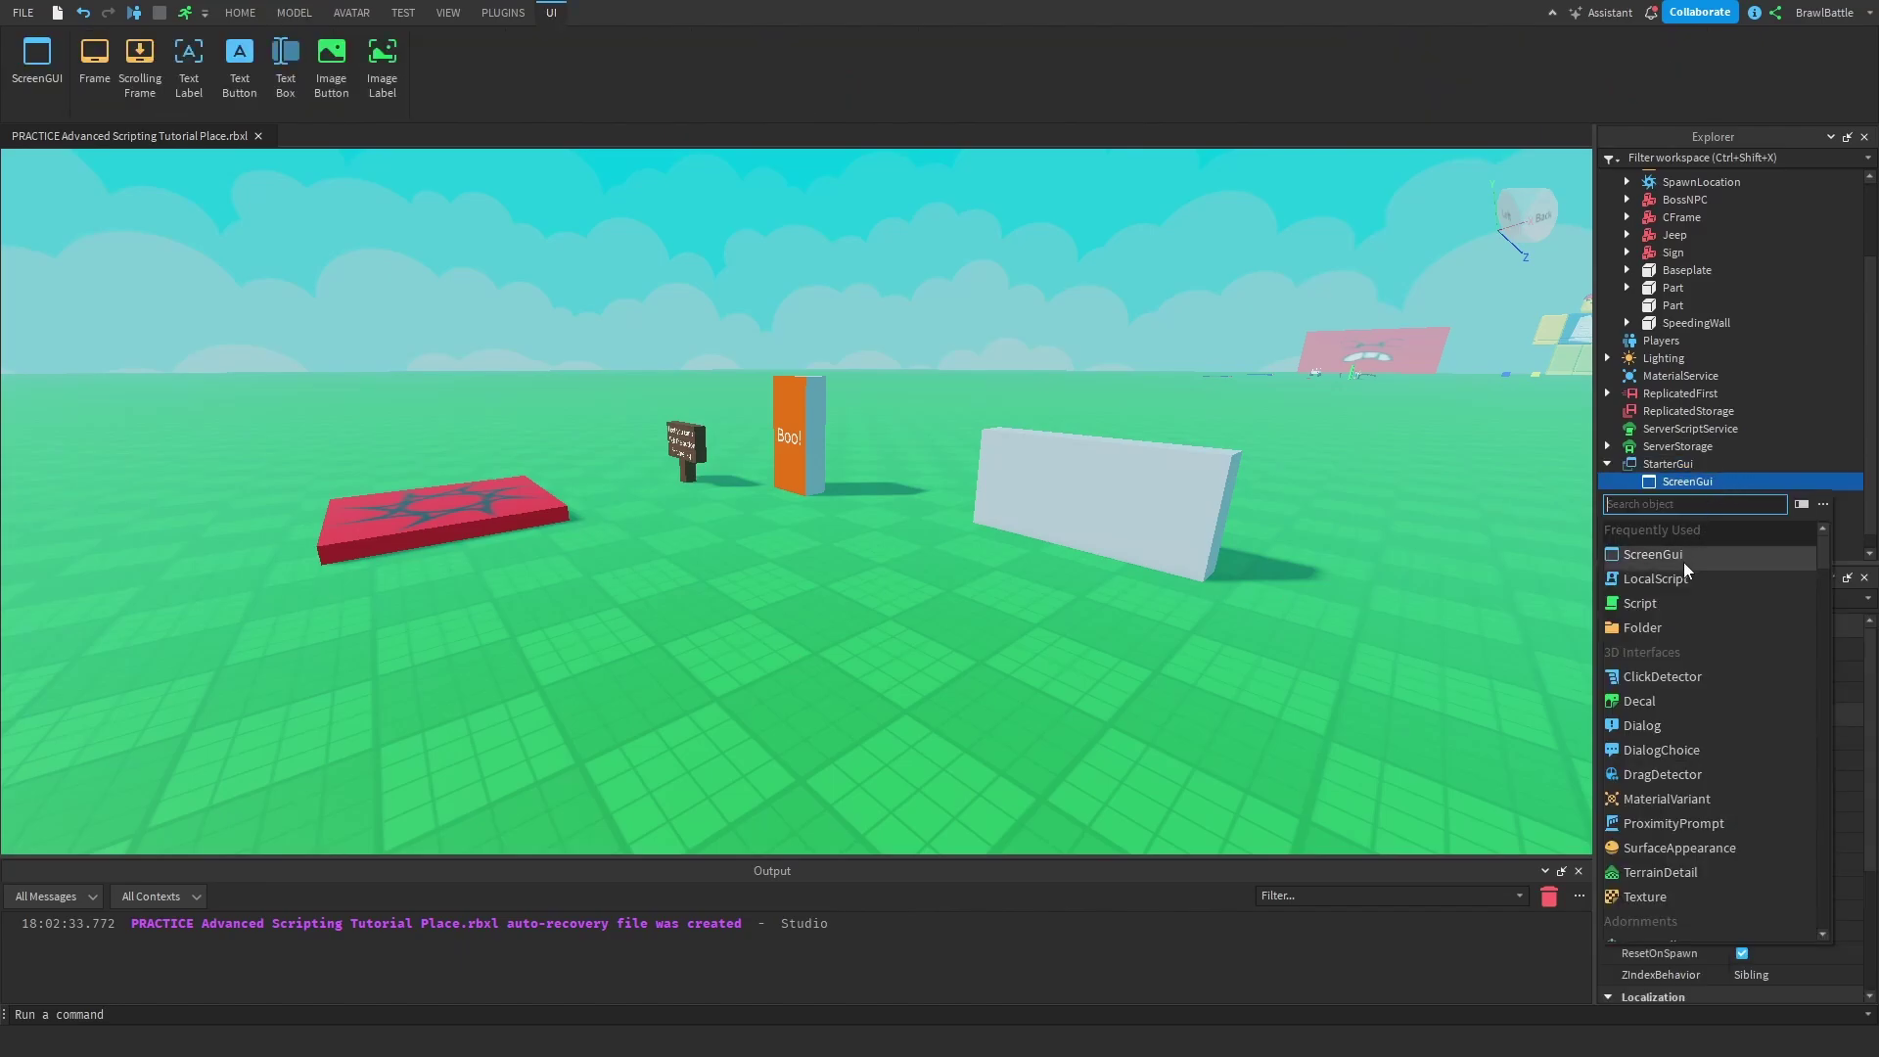
pyautogui.write('text')
pyautogui.click(1657, 575)
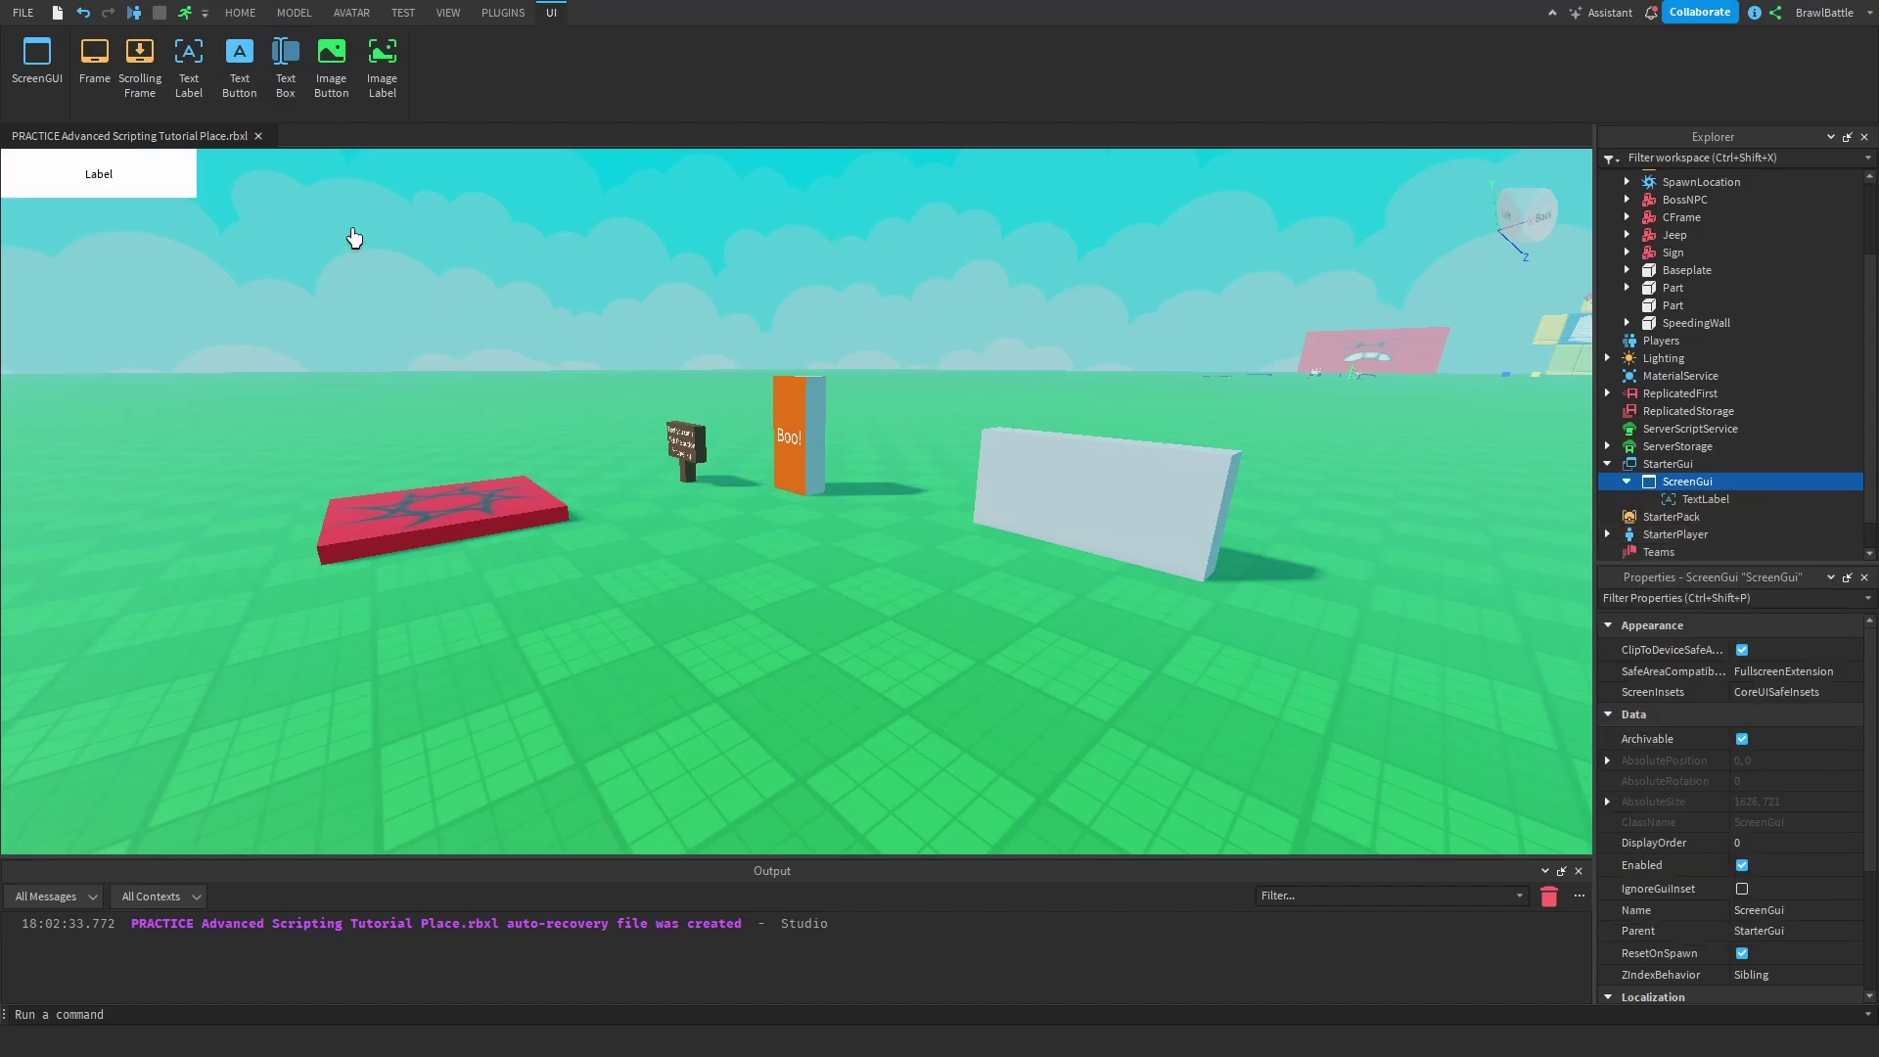
# Step: Look at the wall and the Boo! block from several angles and distances to compare them with the on-screen label
pyautogui.moveTo(355, 237); pyautogui.dragTo(116, 190, button='right')
pyautogui.moveTo(363, 253); pyautogui.dragTo(26, 186, button='right')
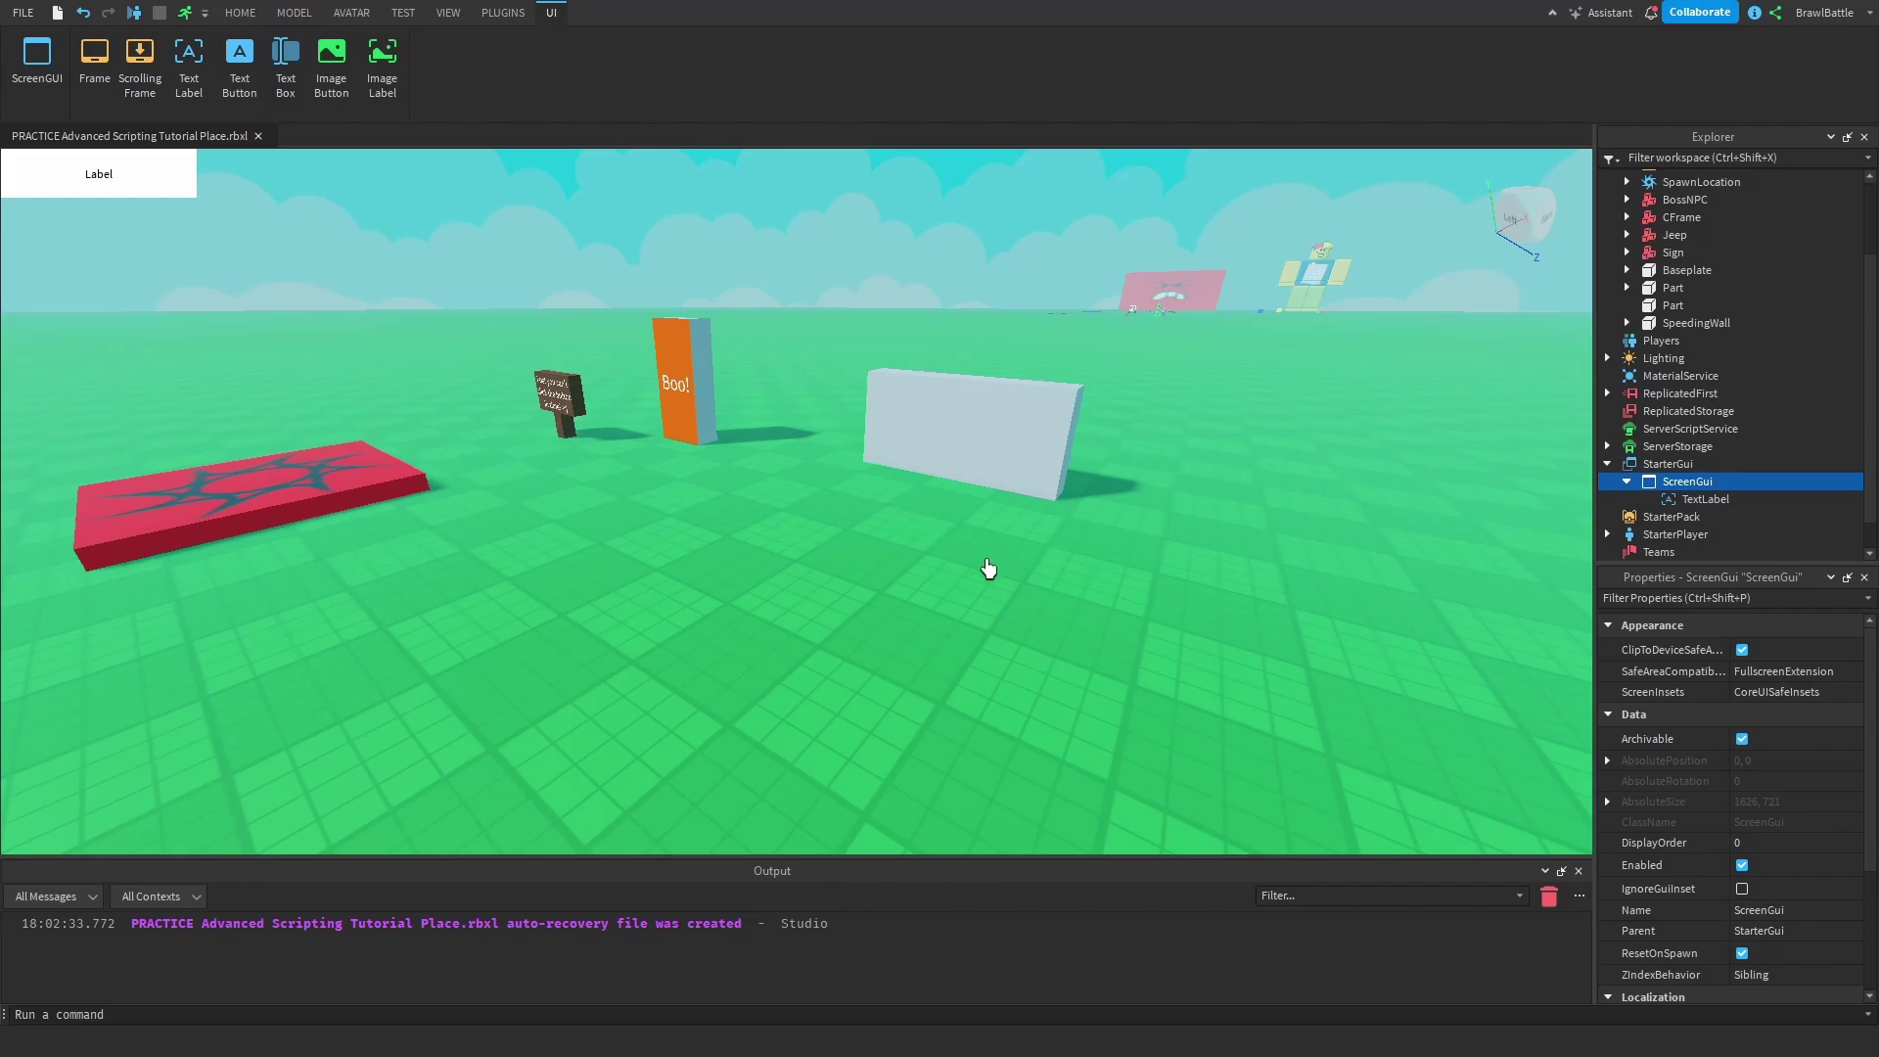
pyautogui.moveTo(988, 568); pyautogui.dragTo(1008, 520, button='right')
pyautogui.press('w')
pyautogui.press('d')
pyautogui.moveTo(965, 591); pyautogui.dragTo(831, 512, button='right')
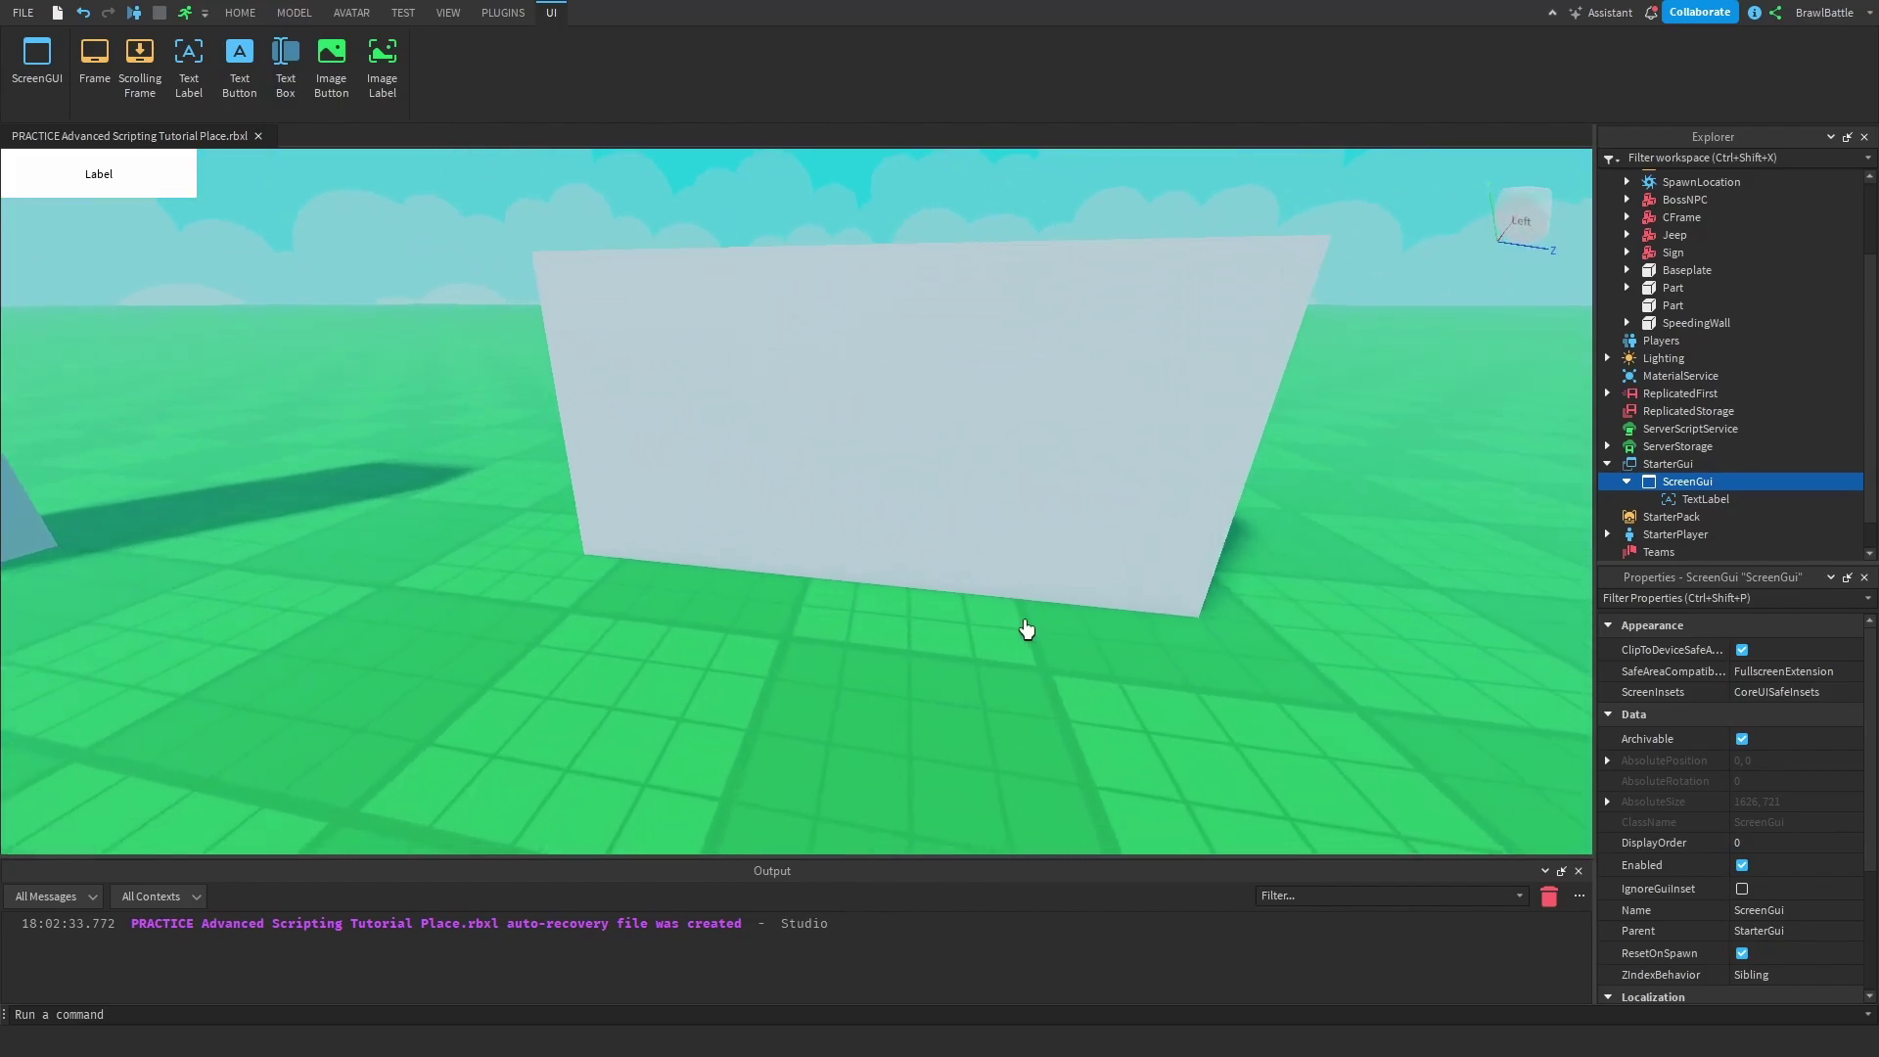
pyautogui.scroll(-6, 1021, 628)
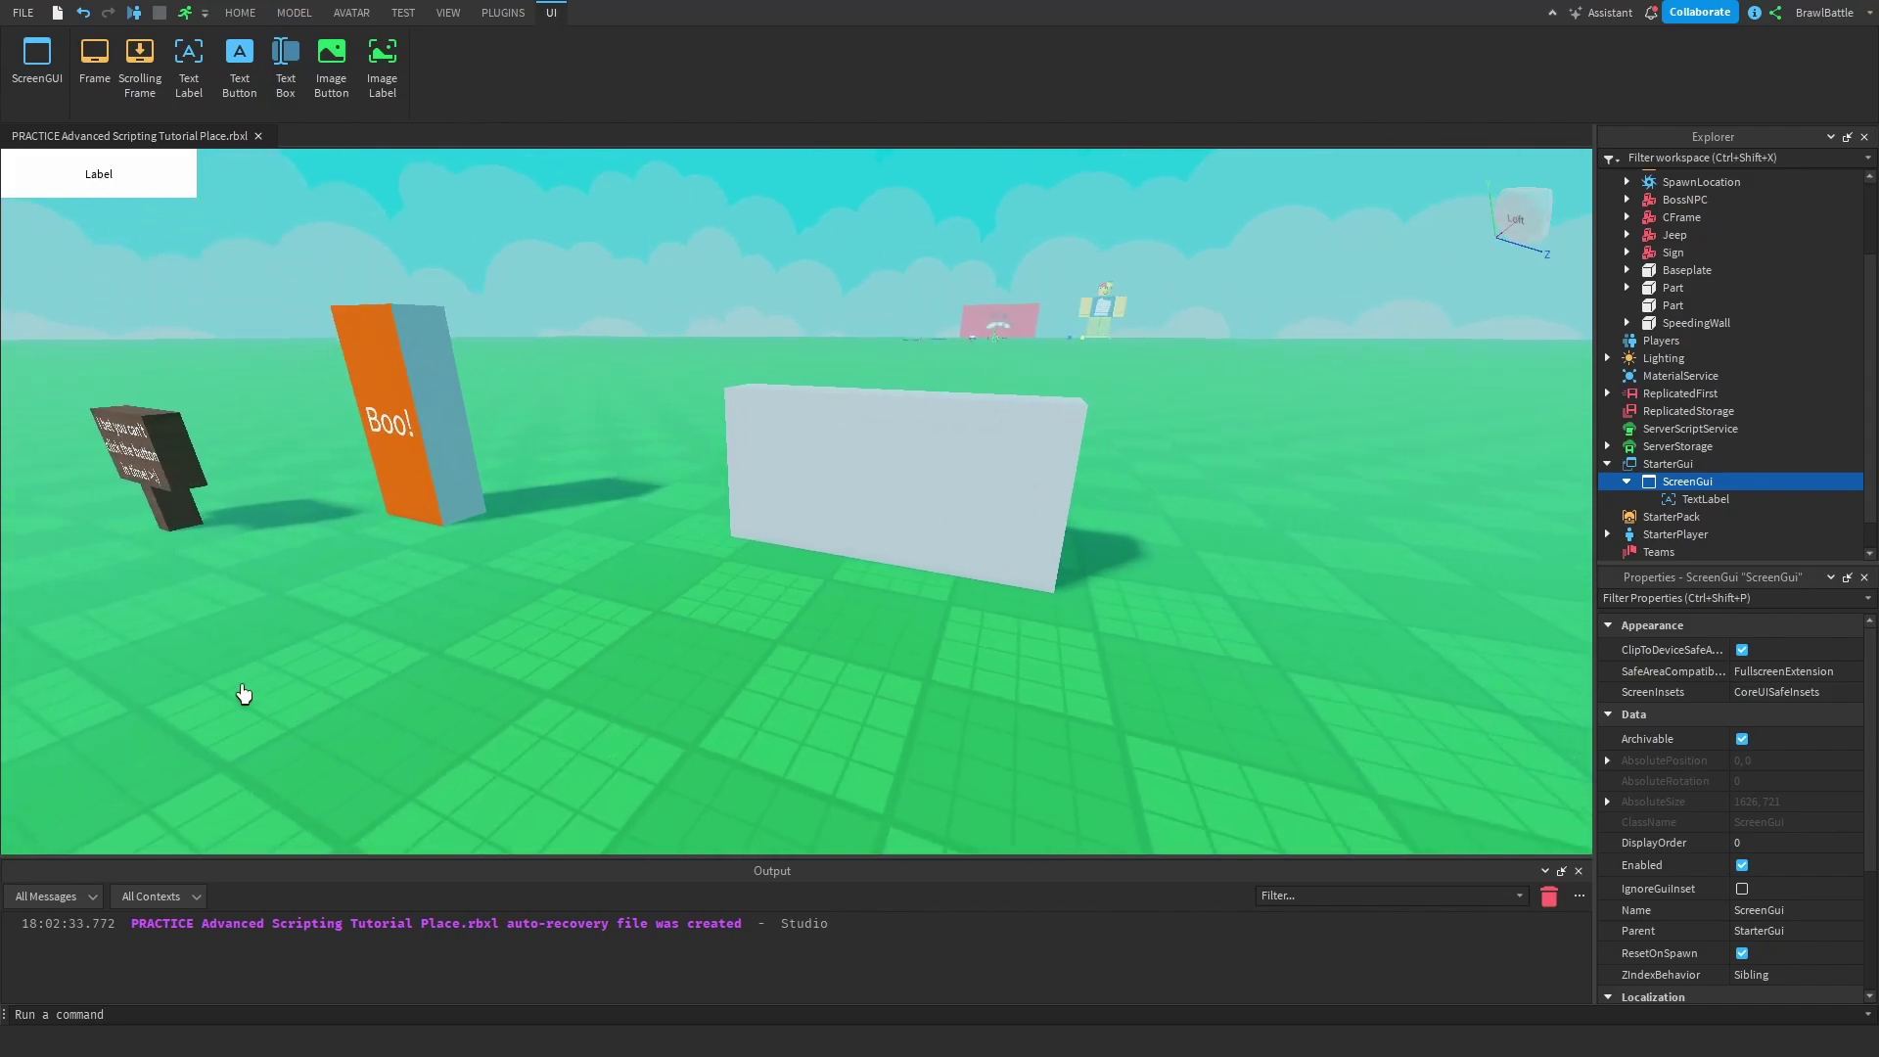
pyautogui.moveTo(721, 583); pyautogui.dragTo(730, 578, button='right')
pyautogui.press('w')
pyautogui.press('d')
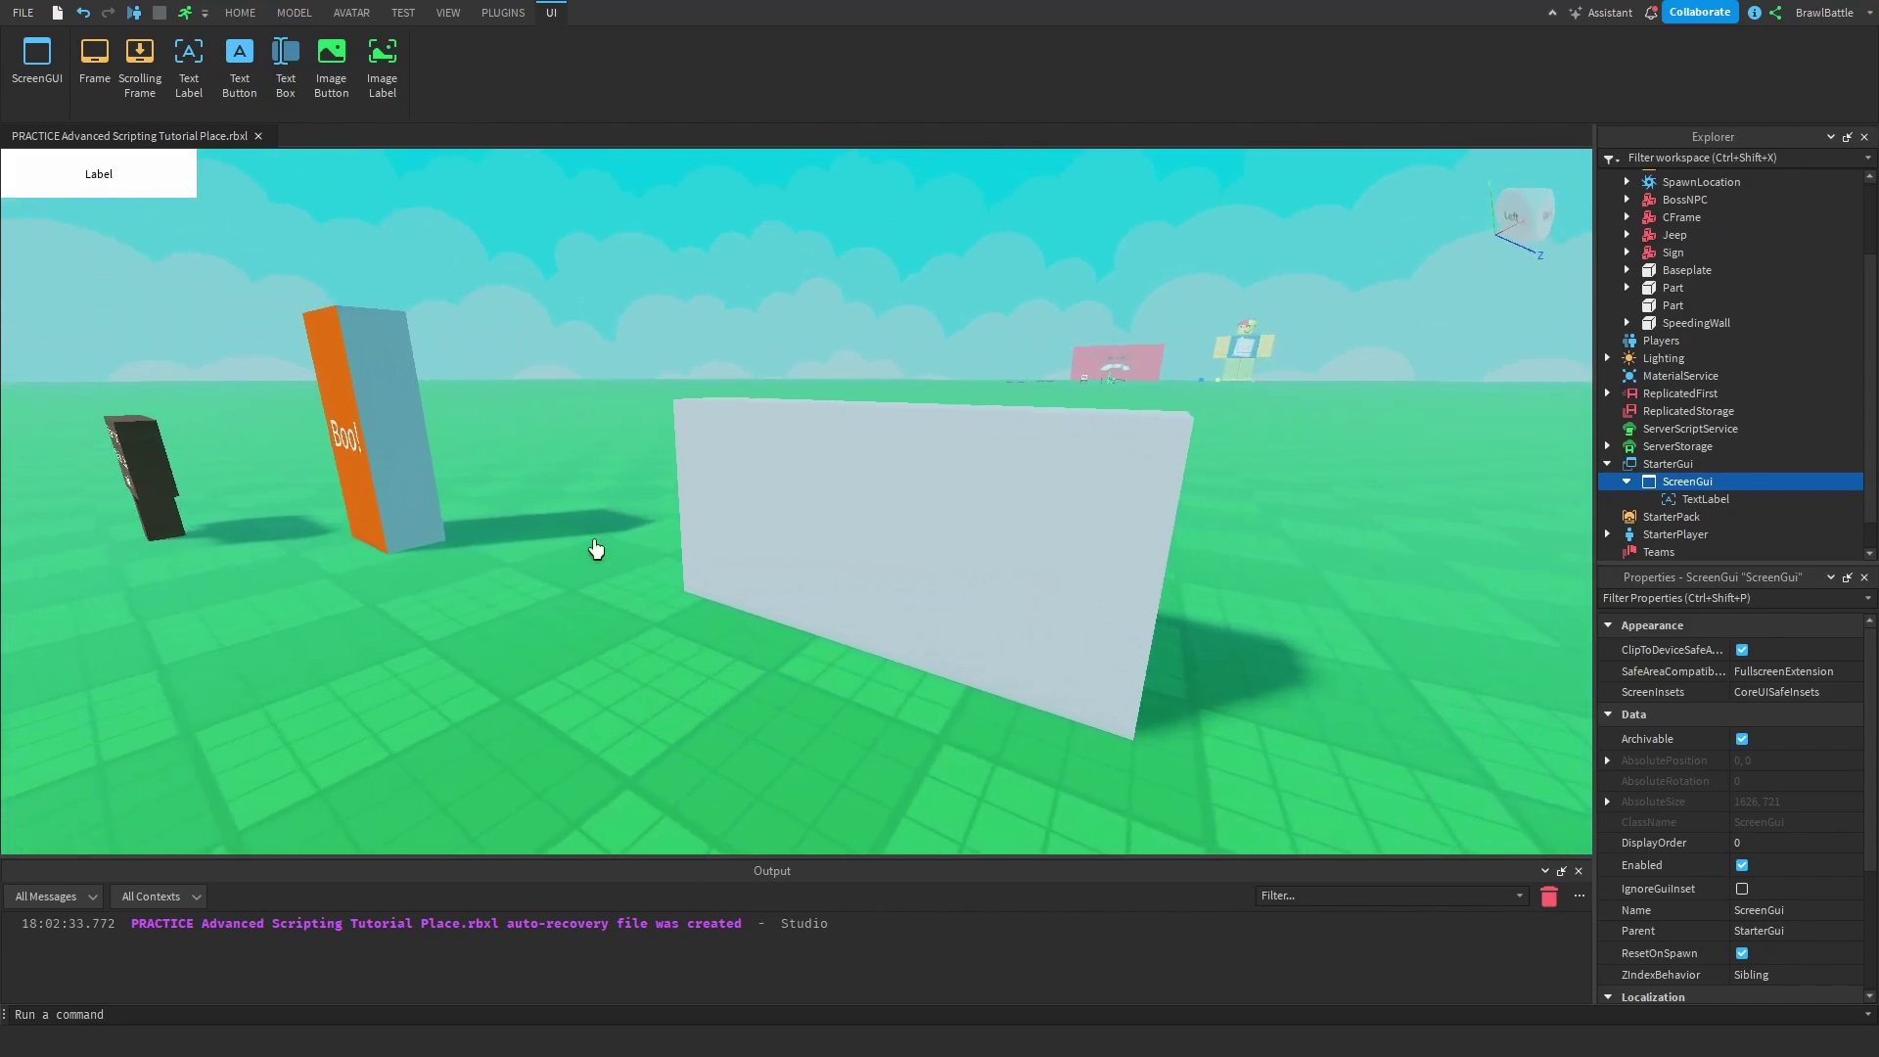
pyautogui.moveTo(596, 549); pyautogui.dragTo(873, 302, button='right')
pyautogui.scroll(1, 754, 424)
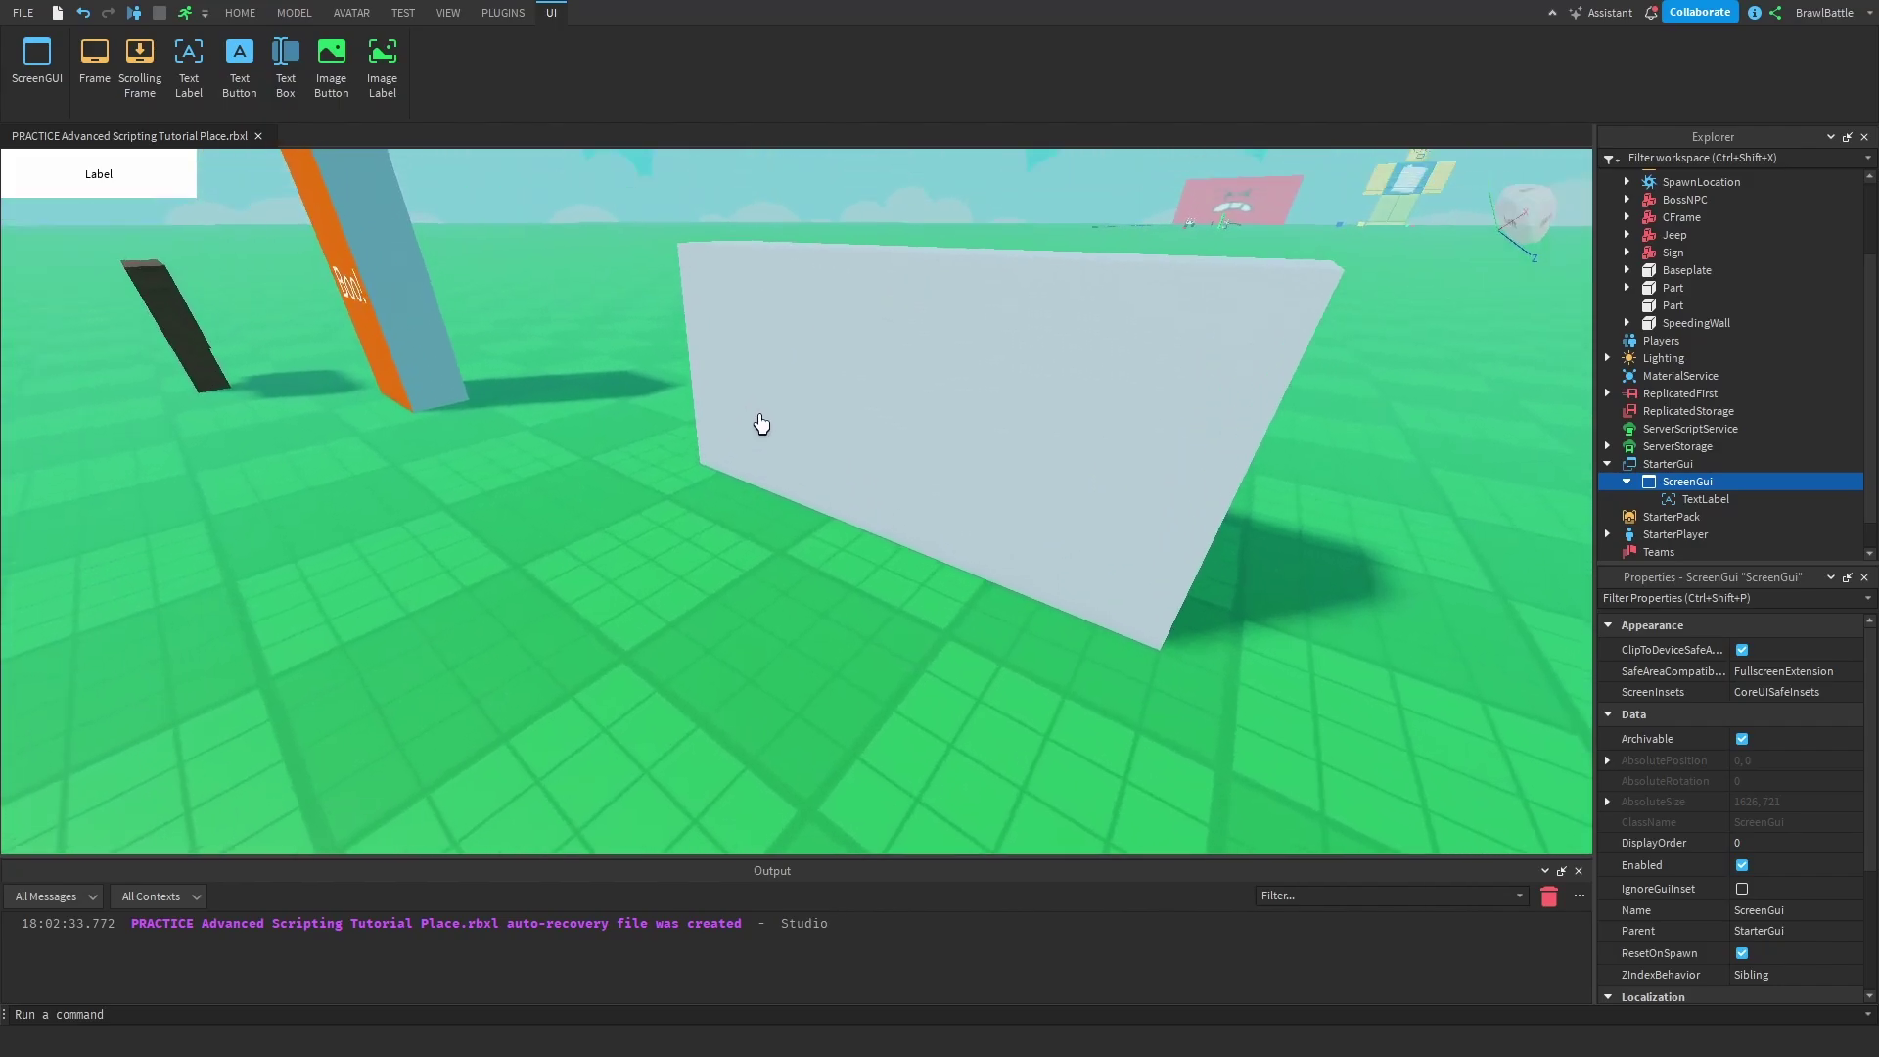
pyautogui.moveTo(671, 386); pyautogui.dragTo(670, 387, button='right')
pyautogui.moveTo(695, 575); pyautogui.dragTo(696, 574, button='right')
pyautogui.press('s')
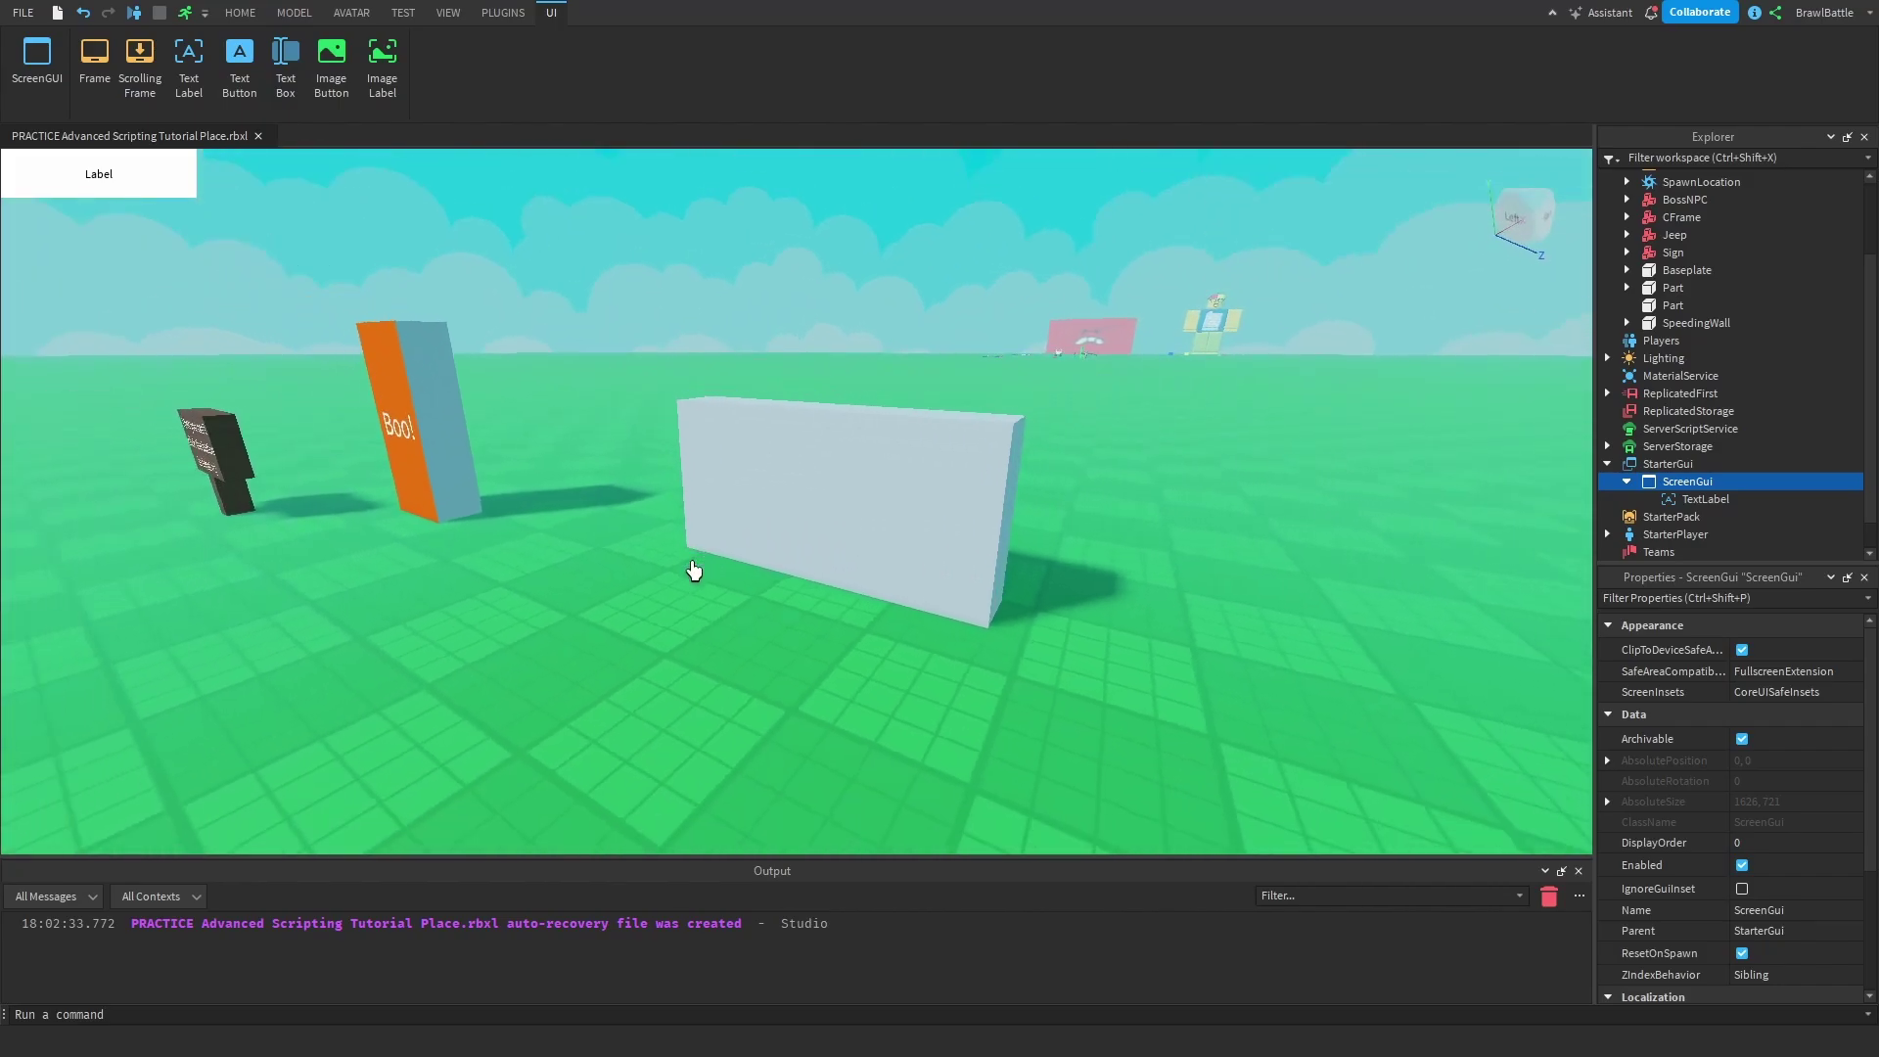
pyautogui.press('a')
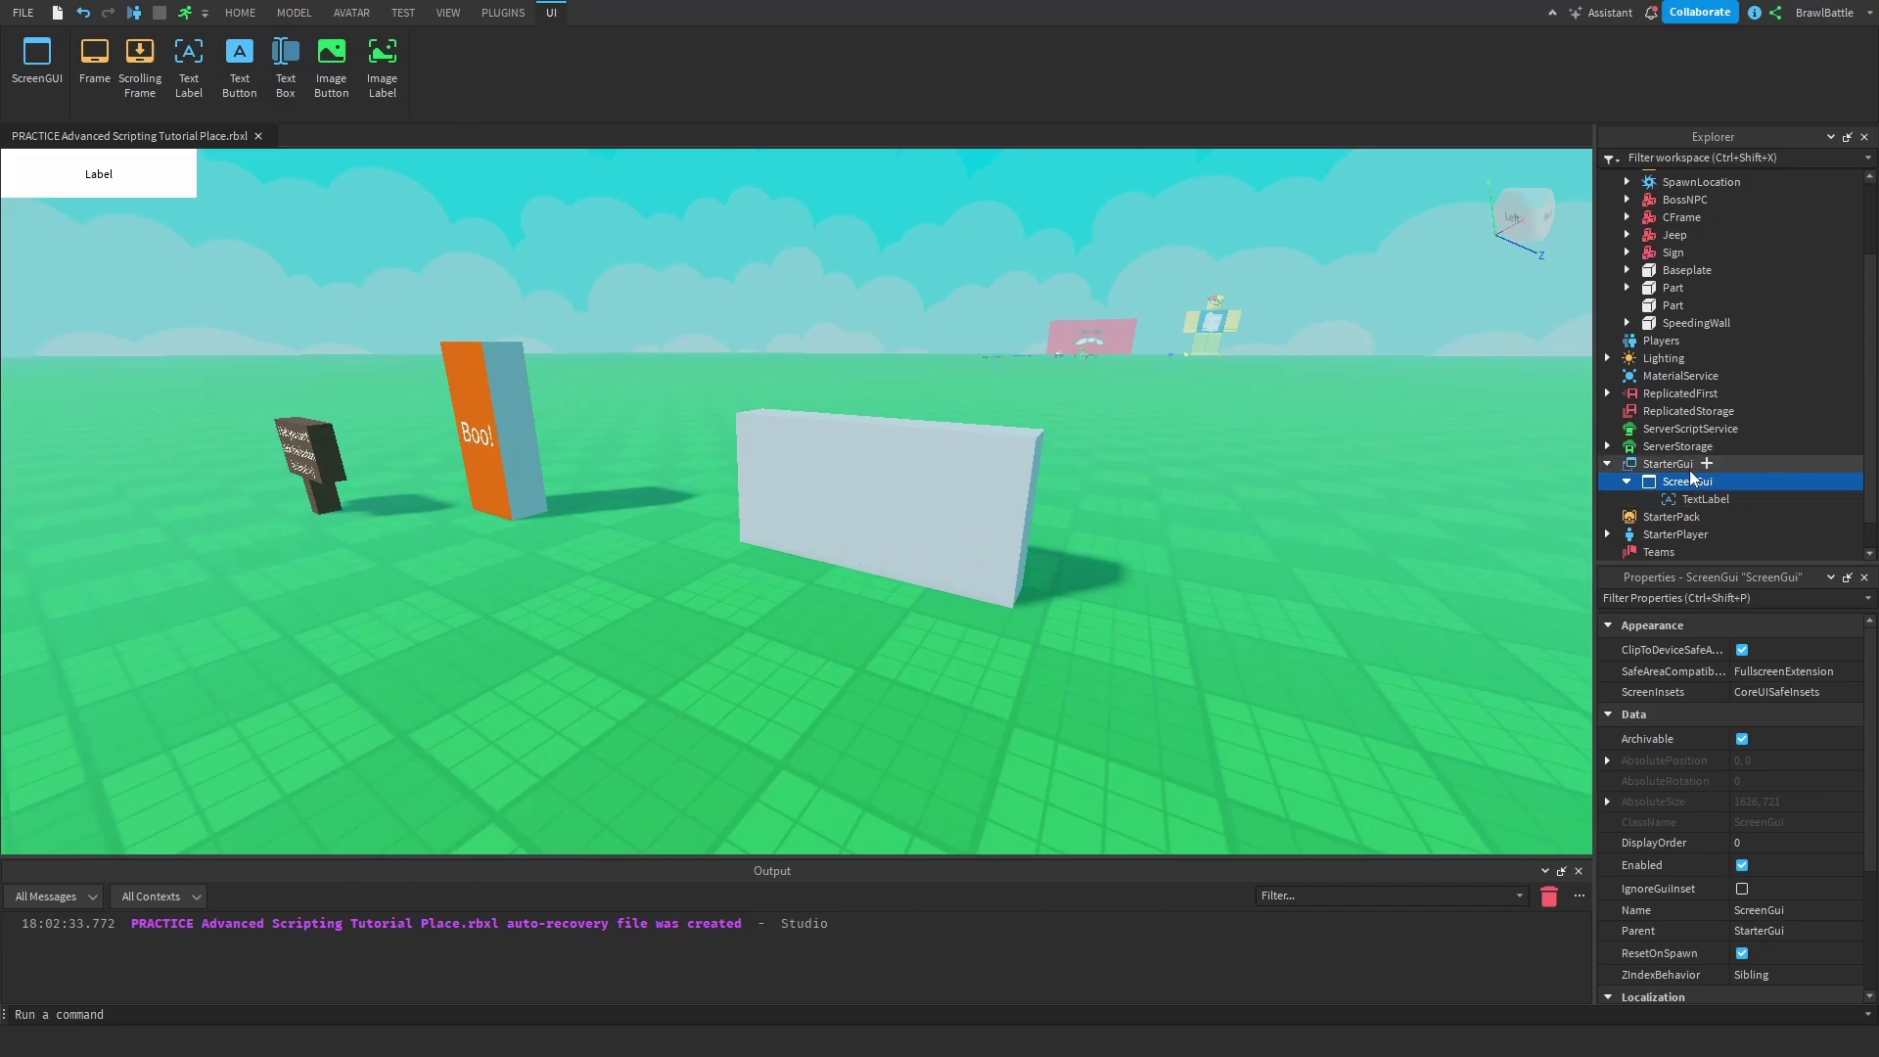
# Step: Delete the ScreenGui together with its label from StarterGui
pyautogui.press('Delete')
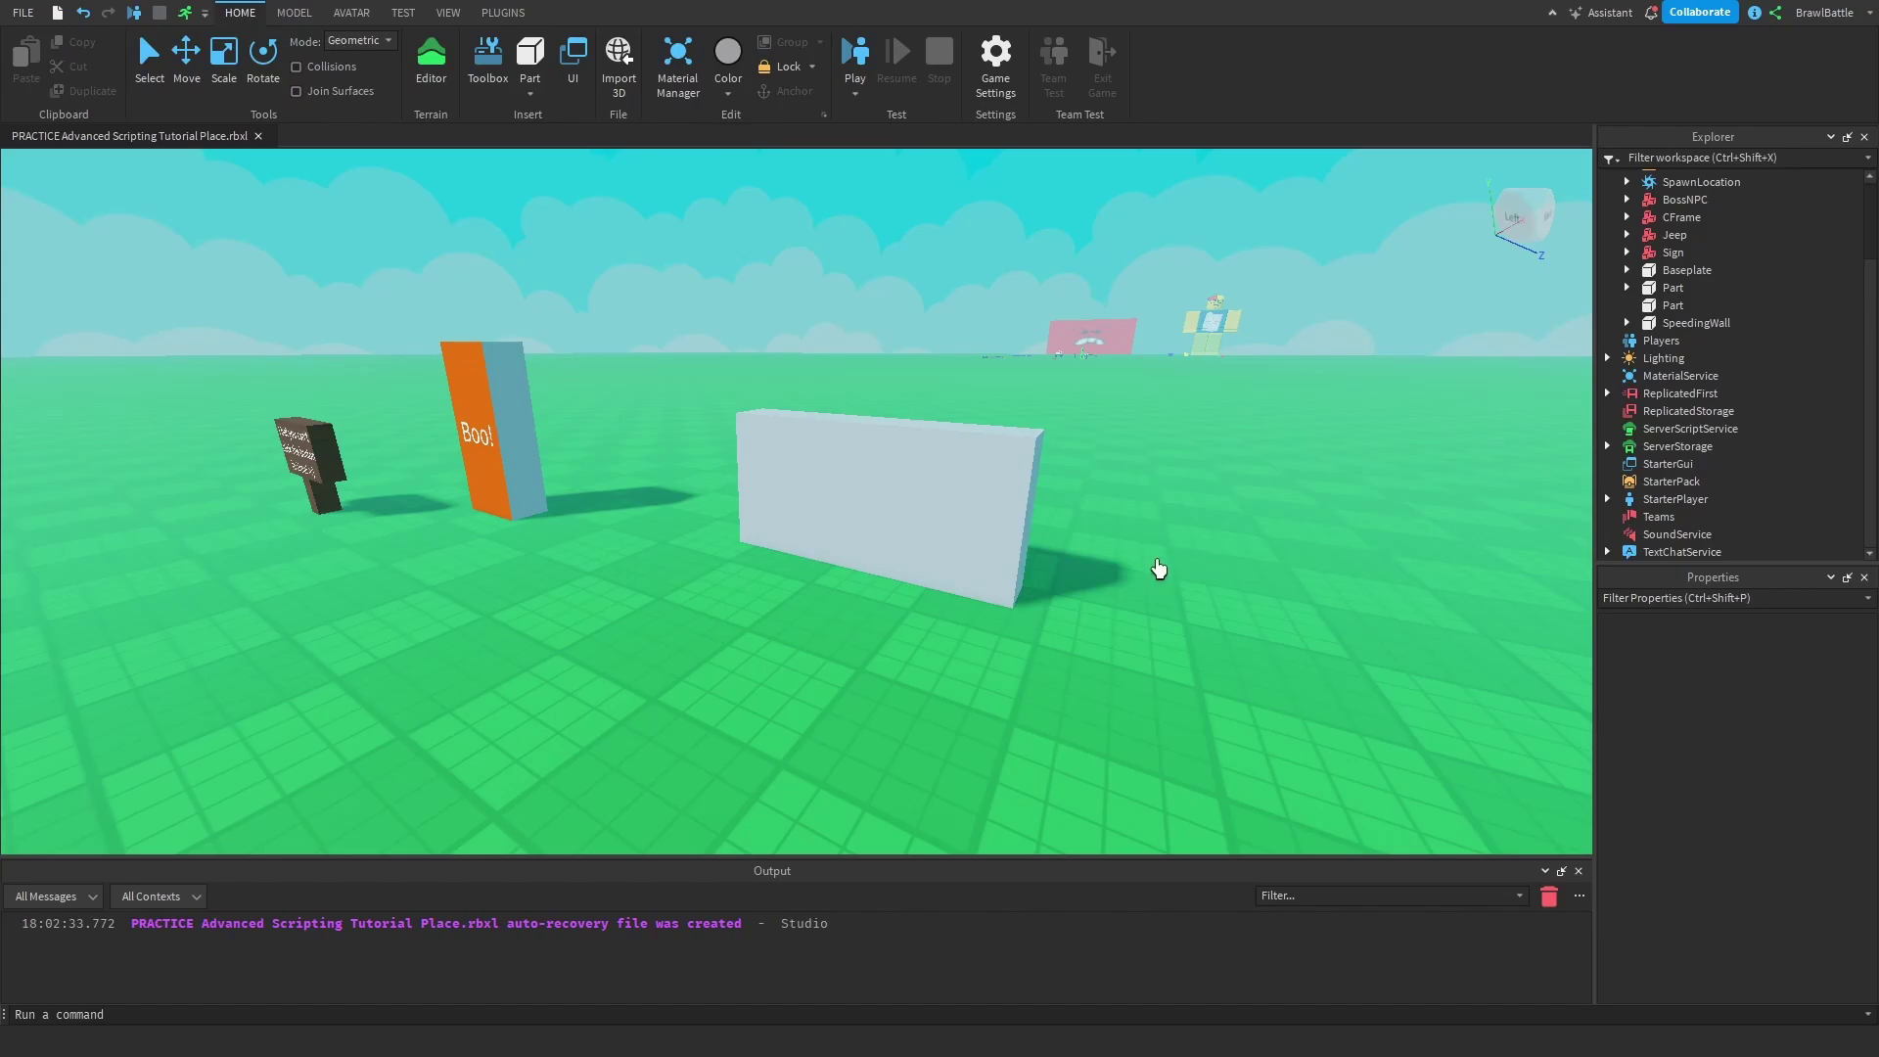
pyautogui.moveTo(839, 668); pyautogui.dragTo(861, 669, button='right')
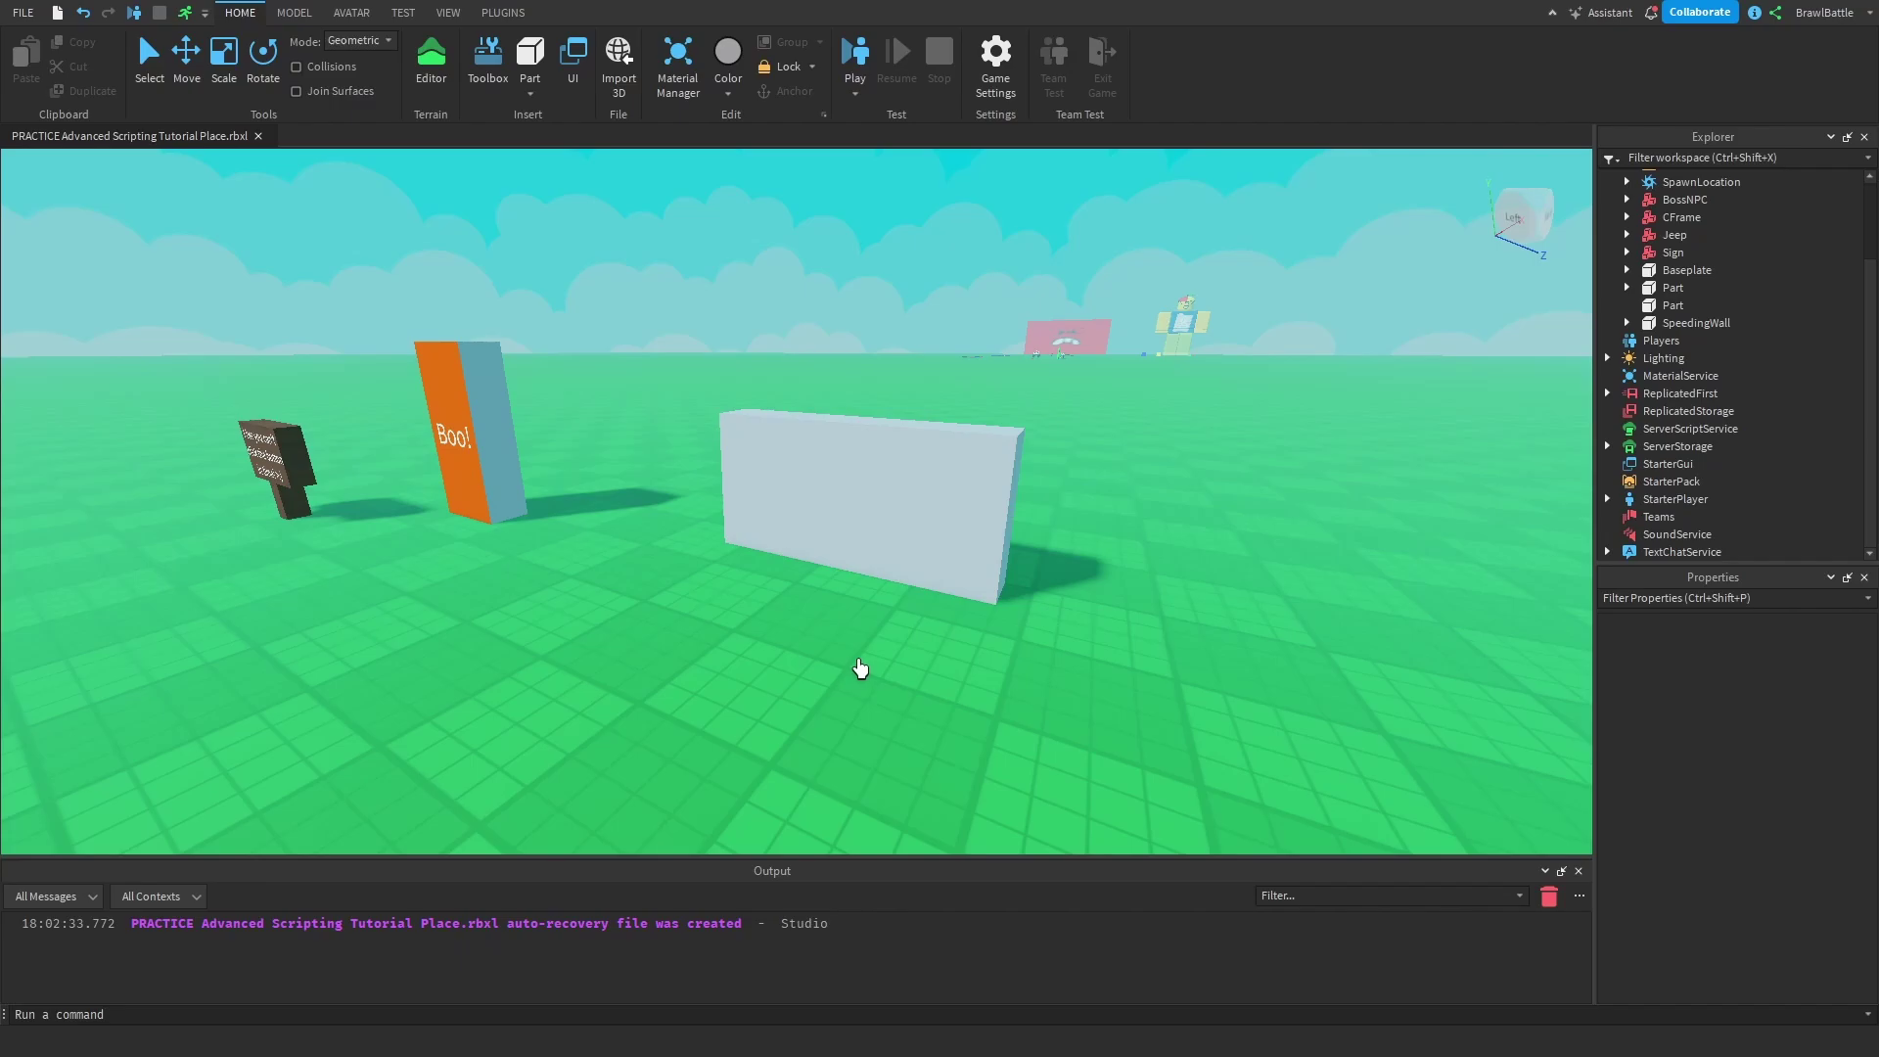
pyautogui.press('w')
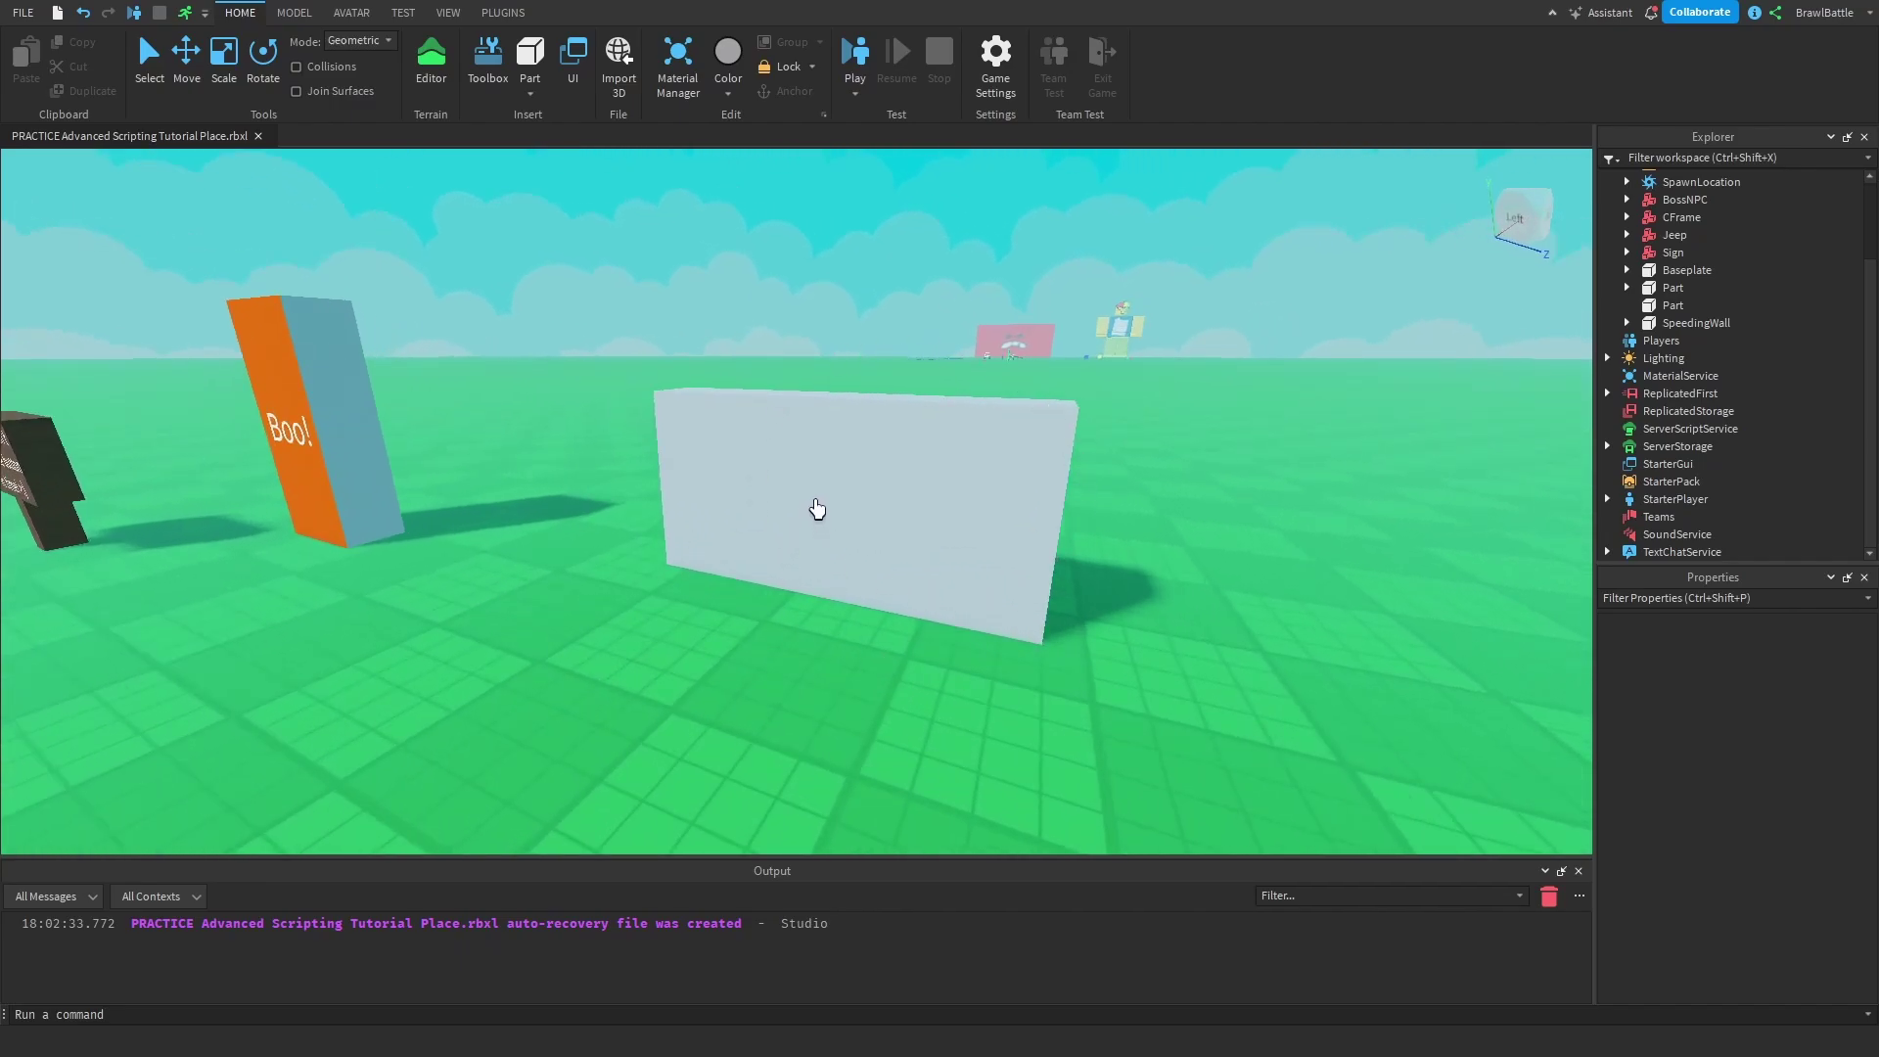
# Step: Rename the new wall part in Workspace as SurfacePart
pyautogui.scroll(2, 1654, 382)
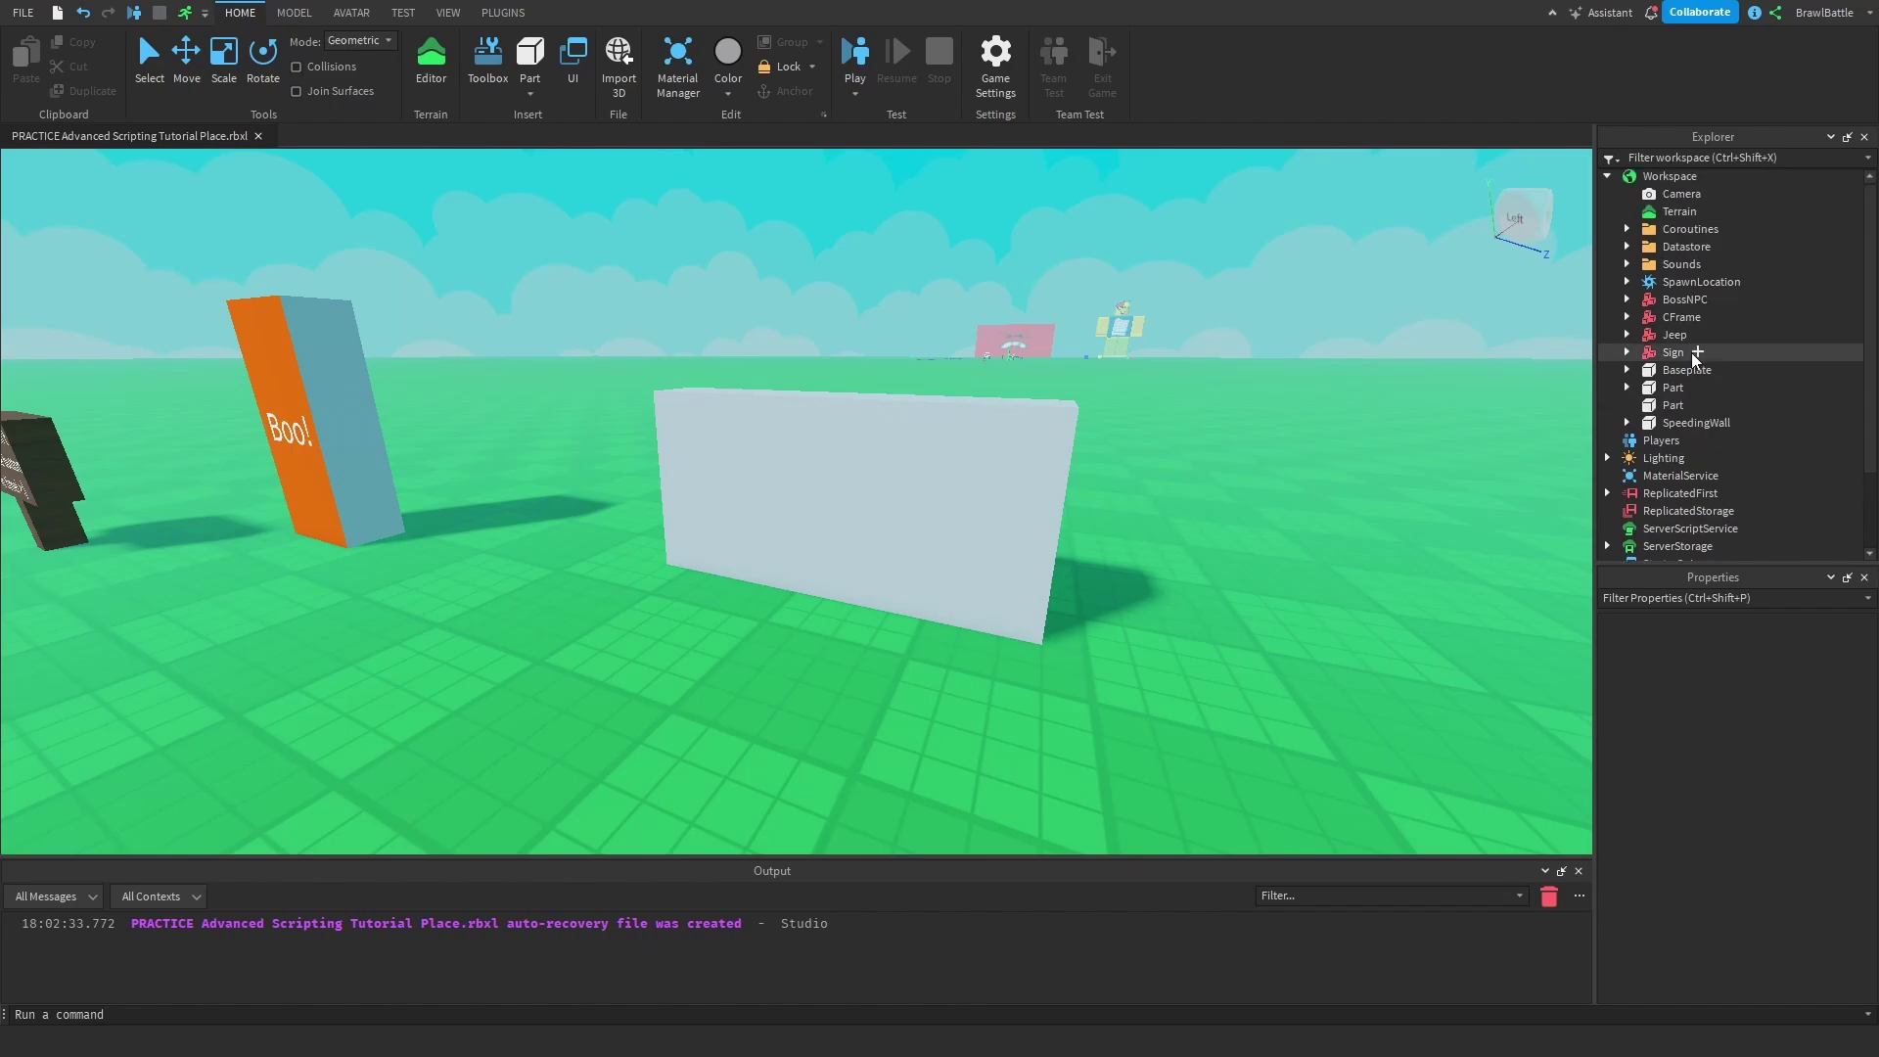
pyautogui.click(1684, 407)
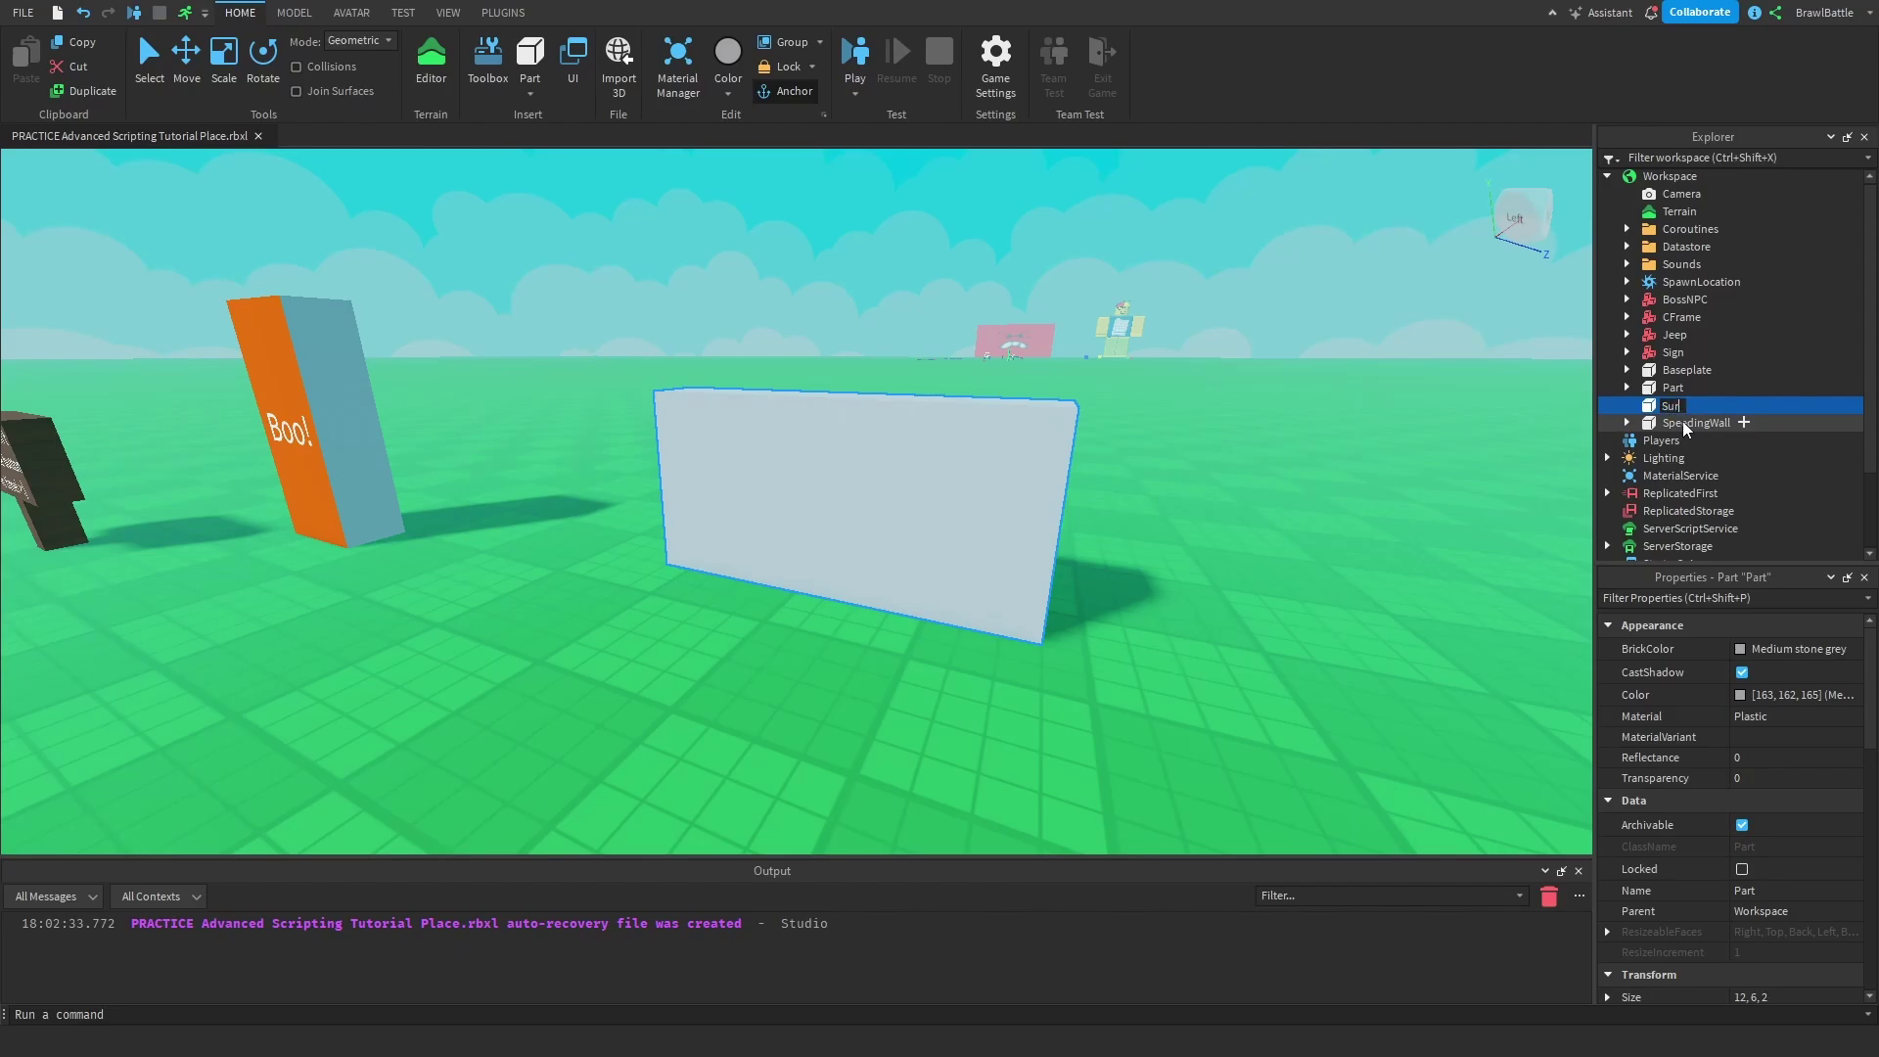
pyautogui.write('SurfacePart')
pyautogui.press('Return')
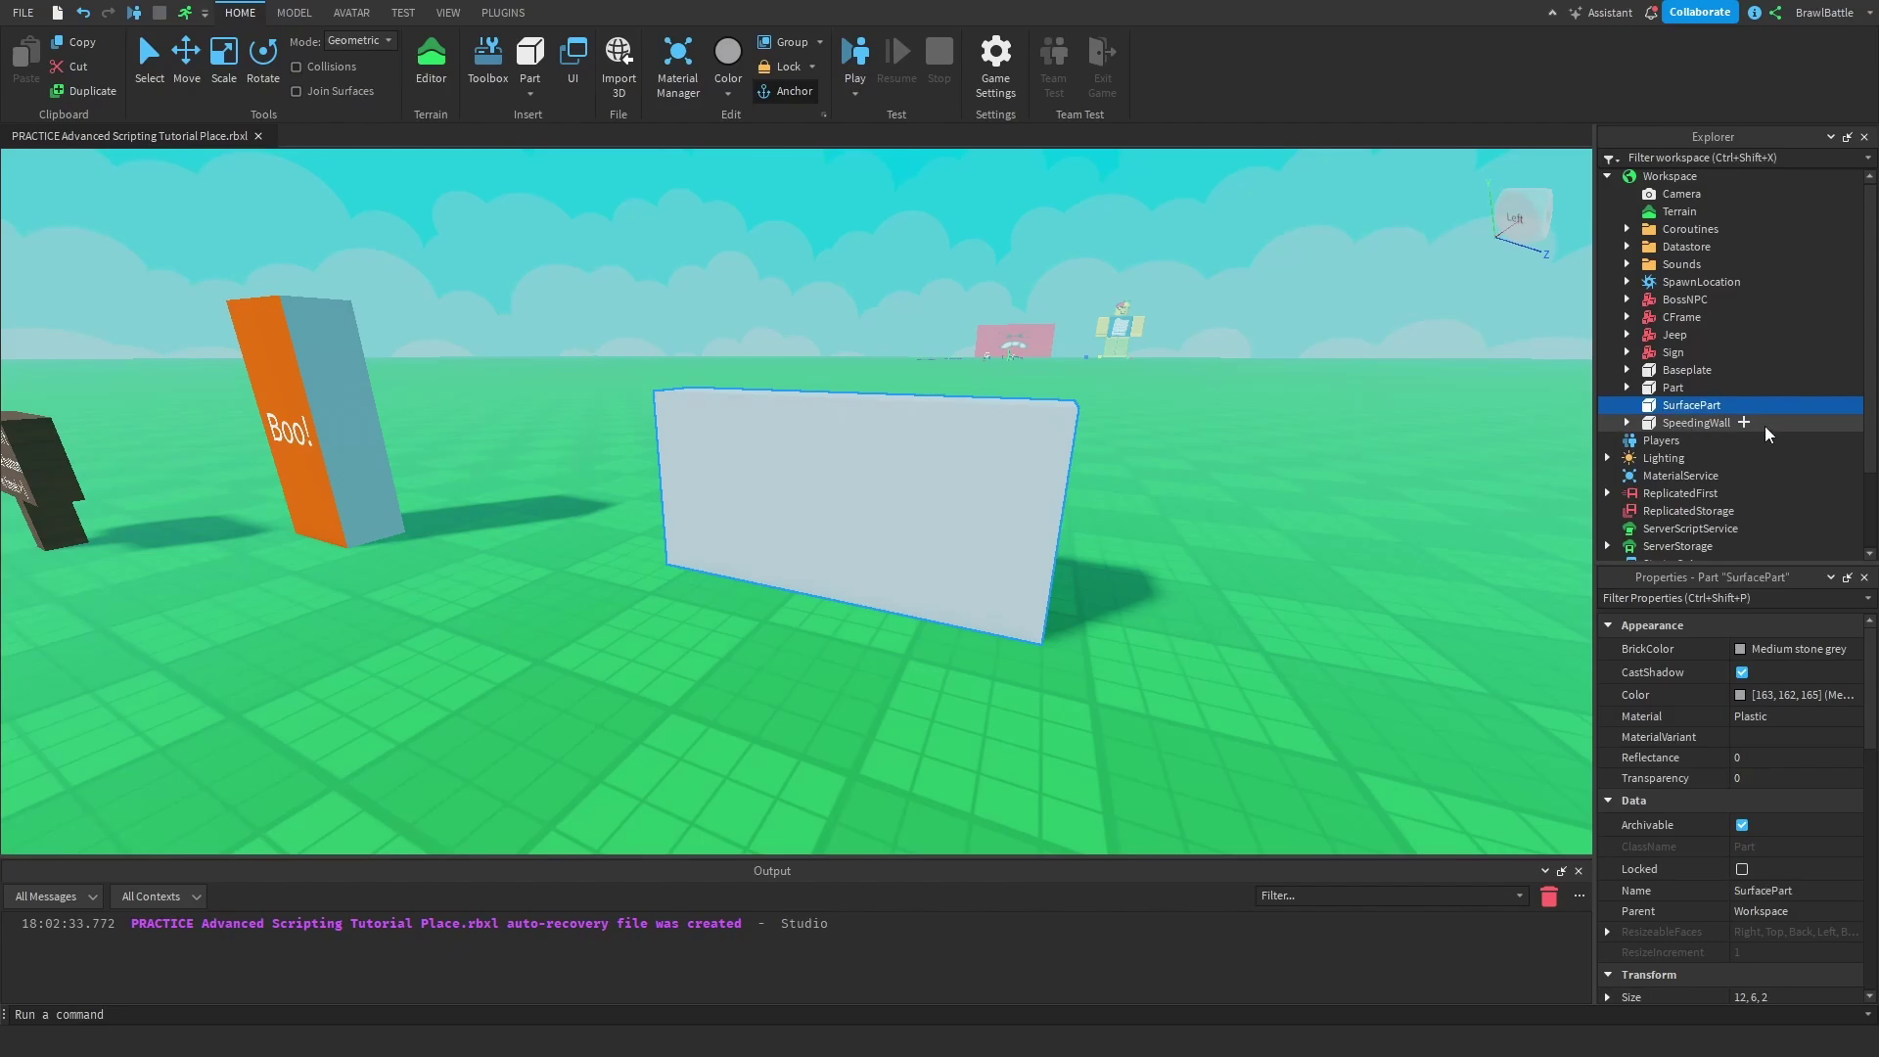
# Step: Add a SurfaceGui inside SurfacePart and select it
pyautogui.click(1733, 405)
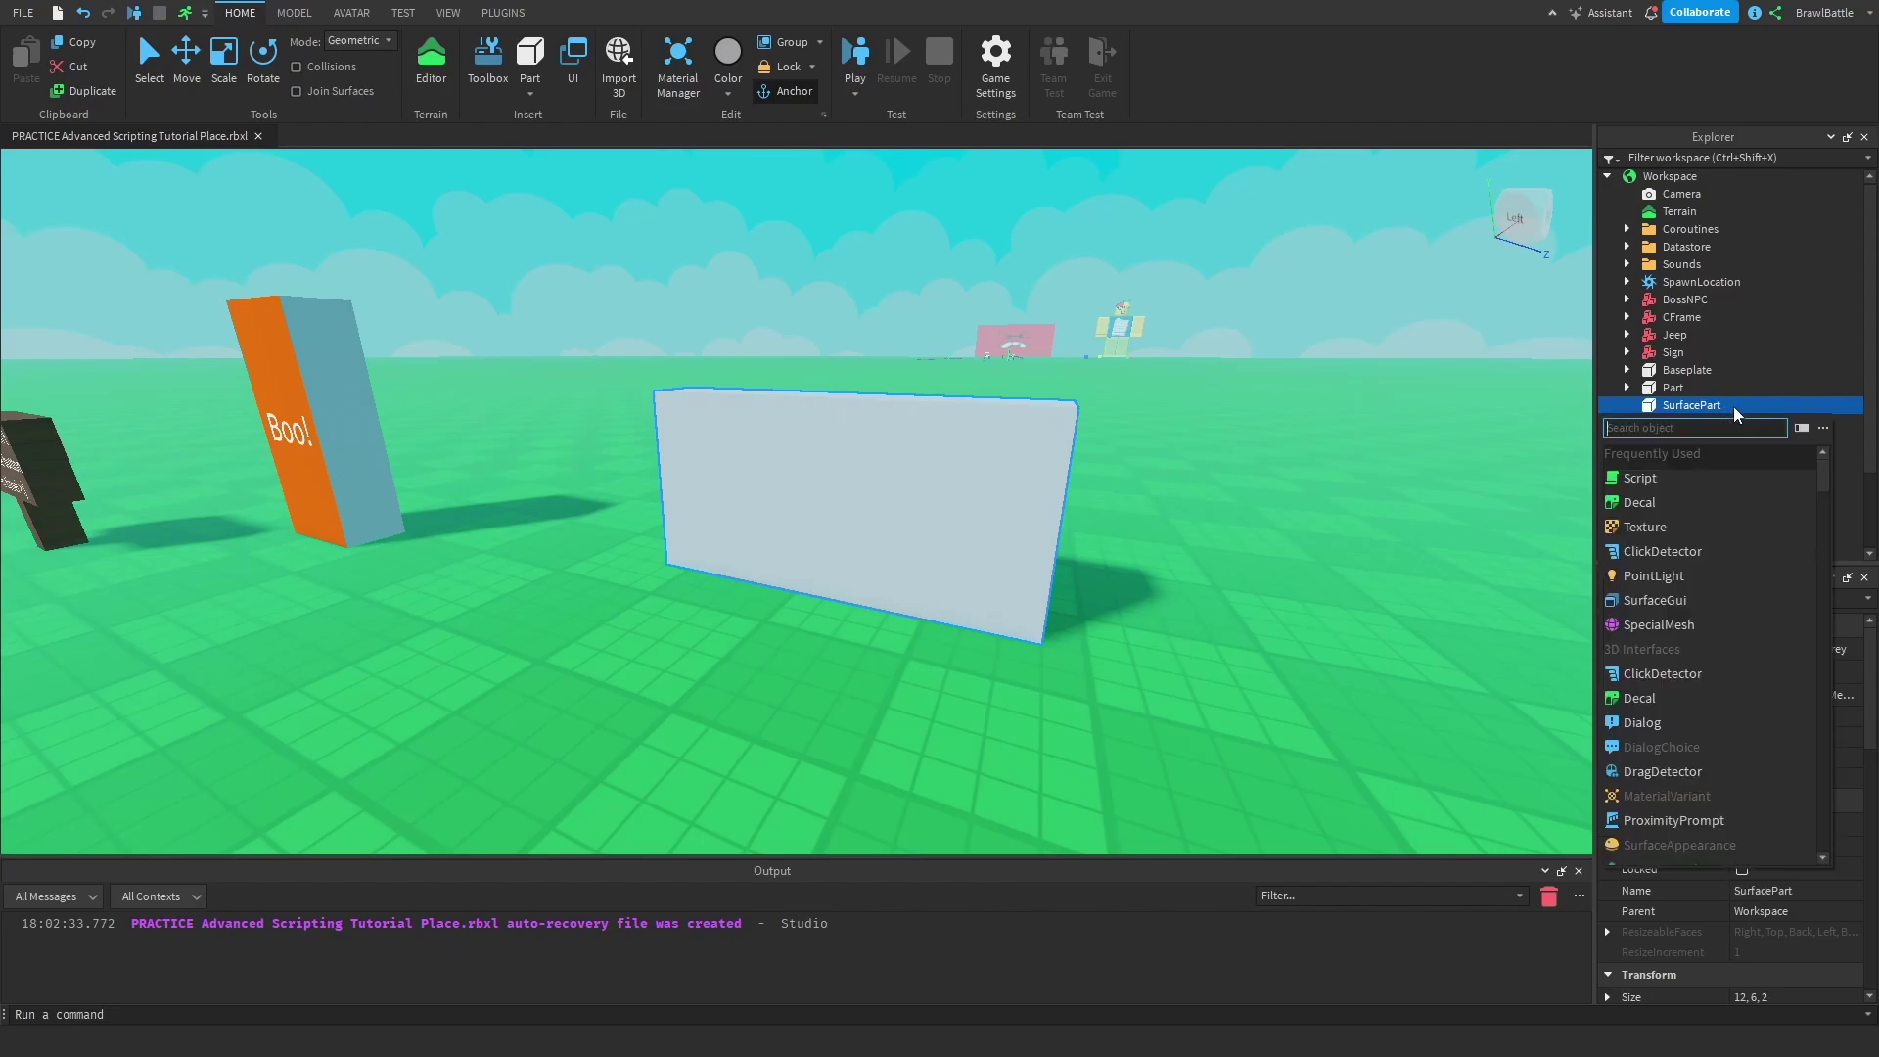
pyautogui.write('surfacegui')
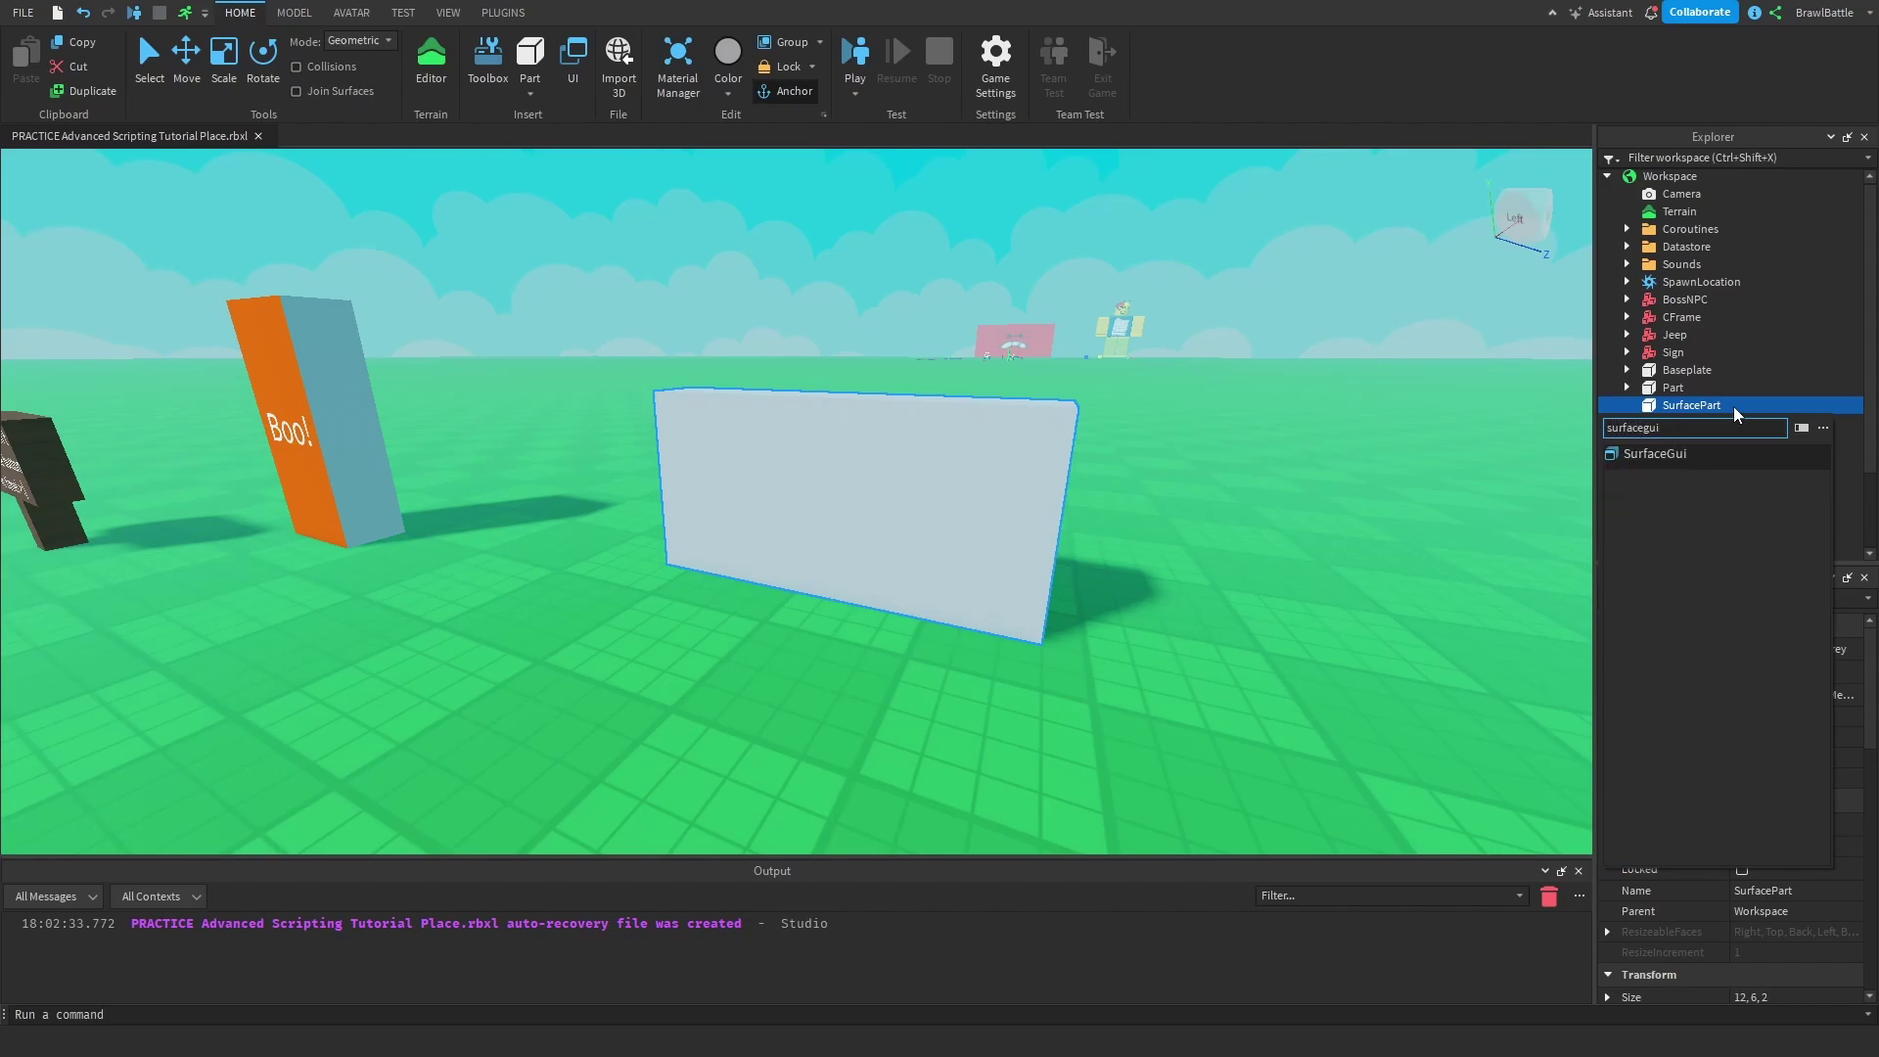
pyautogui.press('Return')
pyautogui.click(1742, 422)
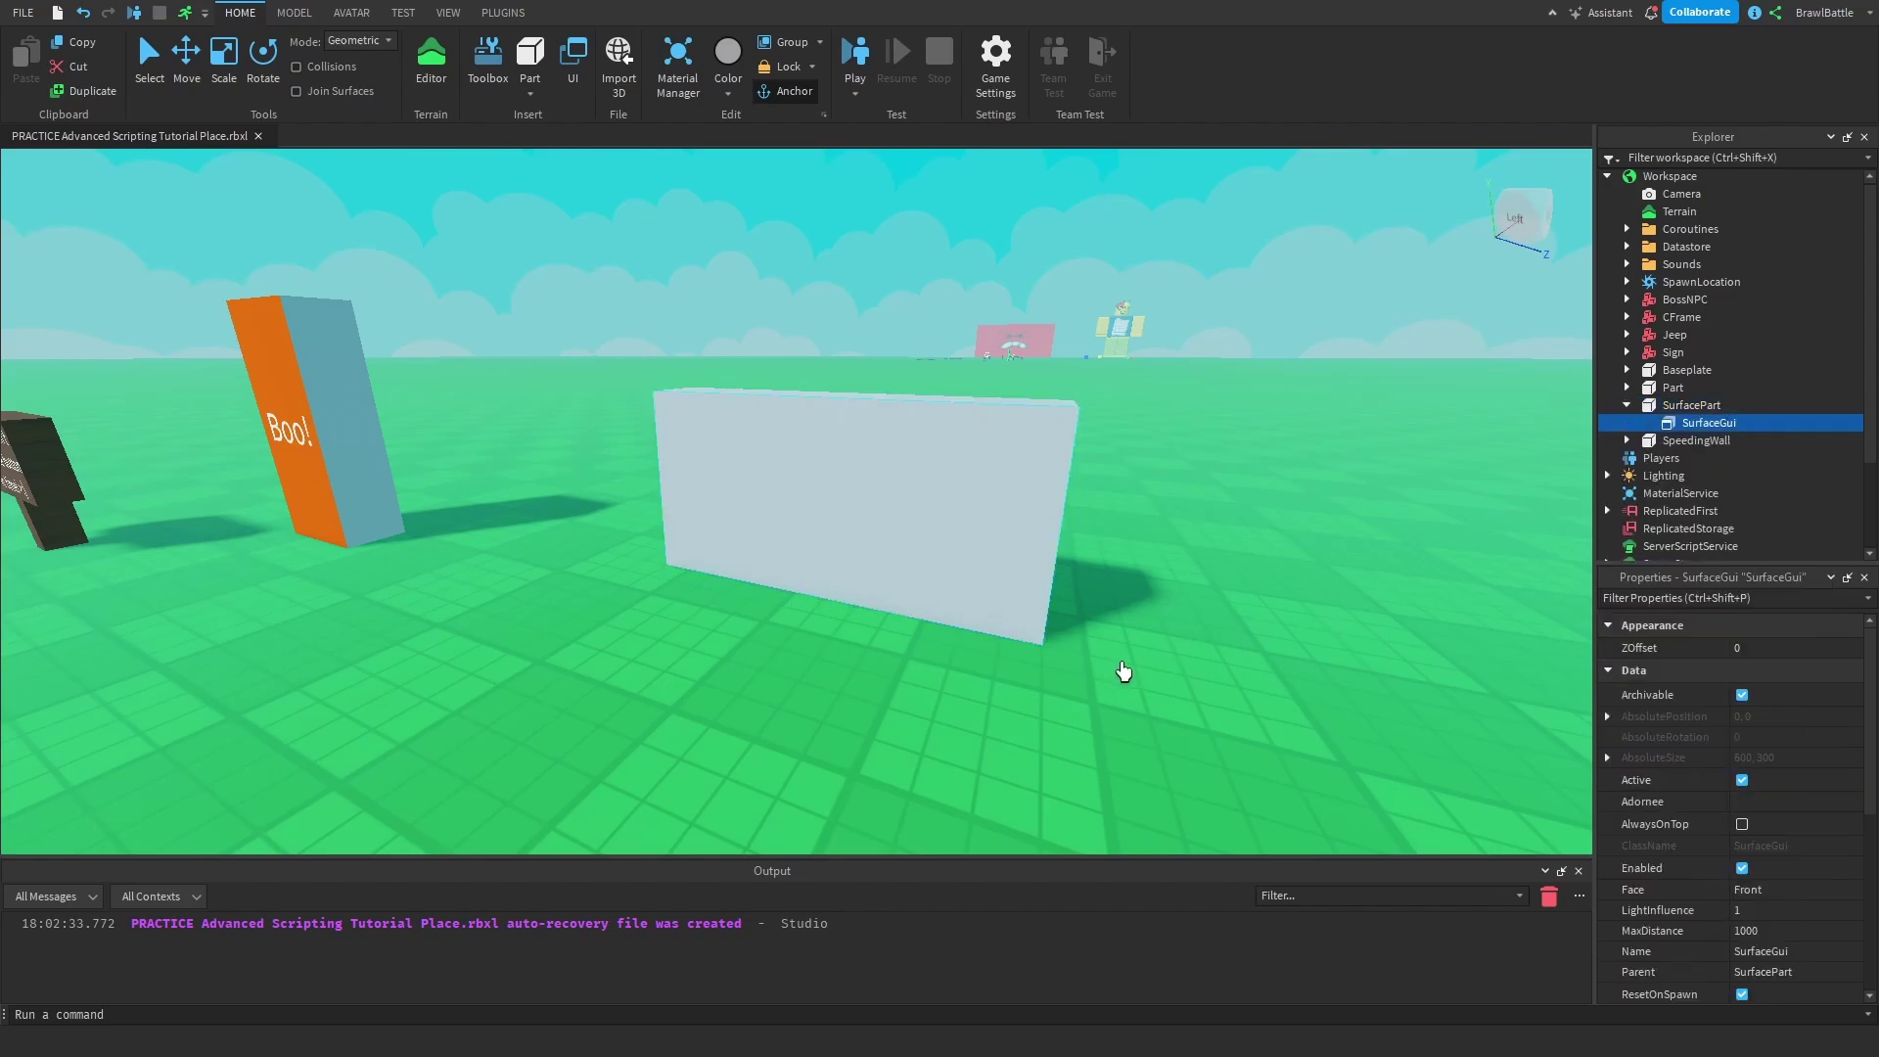
# Step: Add a TextLabel to the SurfaceGui on the wall
pyautogui.press('a')
pyautogui.moveTo(1086, 662); pyautogui.dragTo(1086, 662, button='right')
pyautogui.press('w')
pyautogui.press('d')
pyautogui.press('d')
pyautogui.press('d')
pyautogui.scroll(-2, 1111, 704)
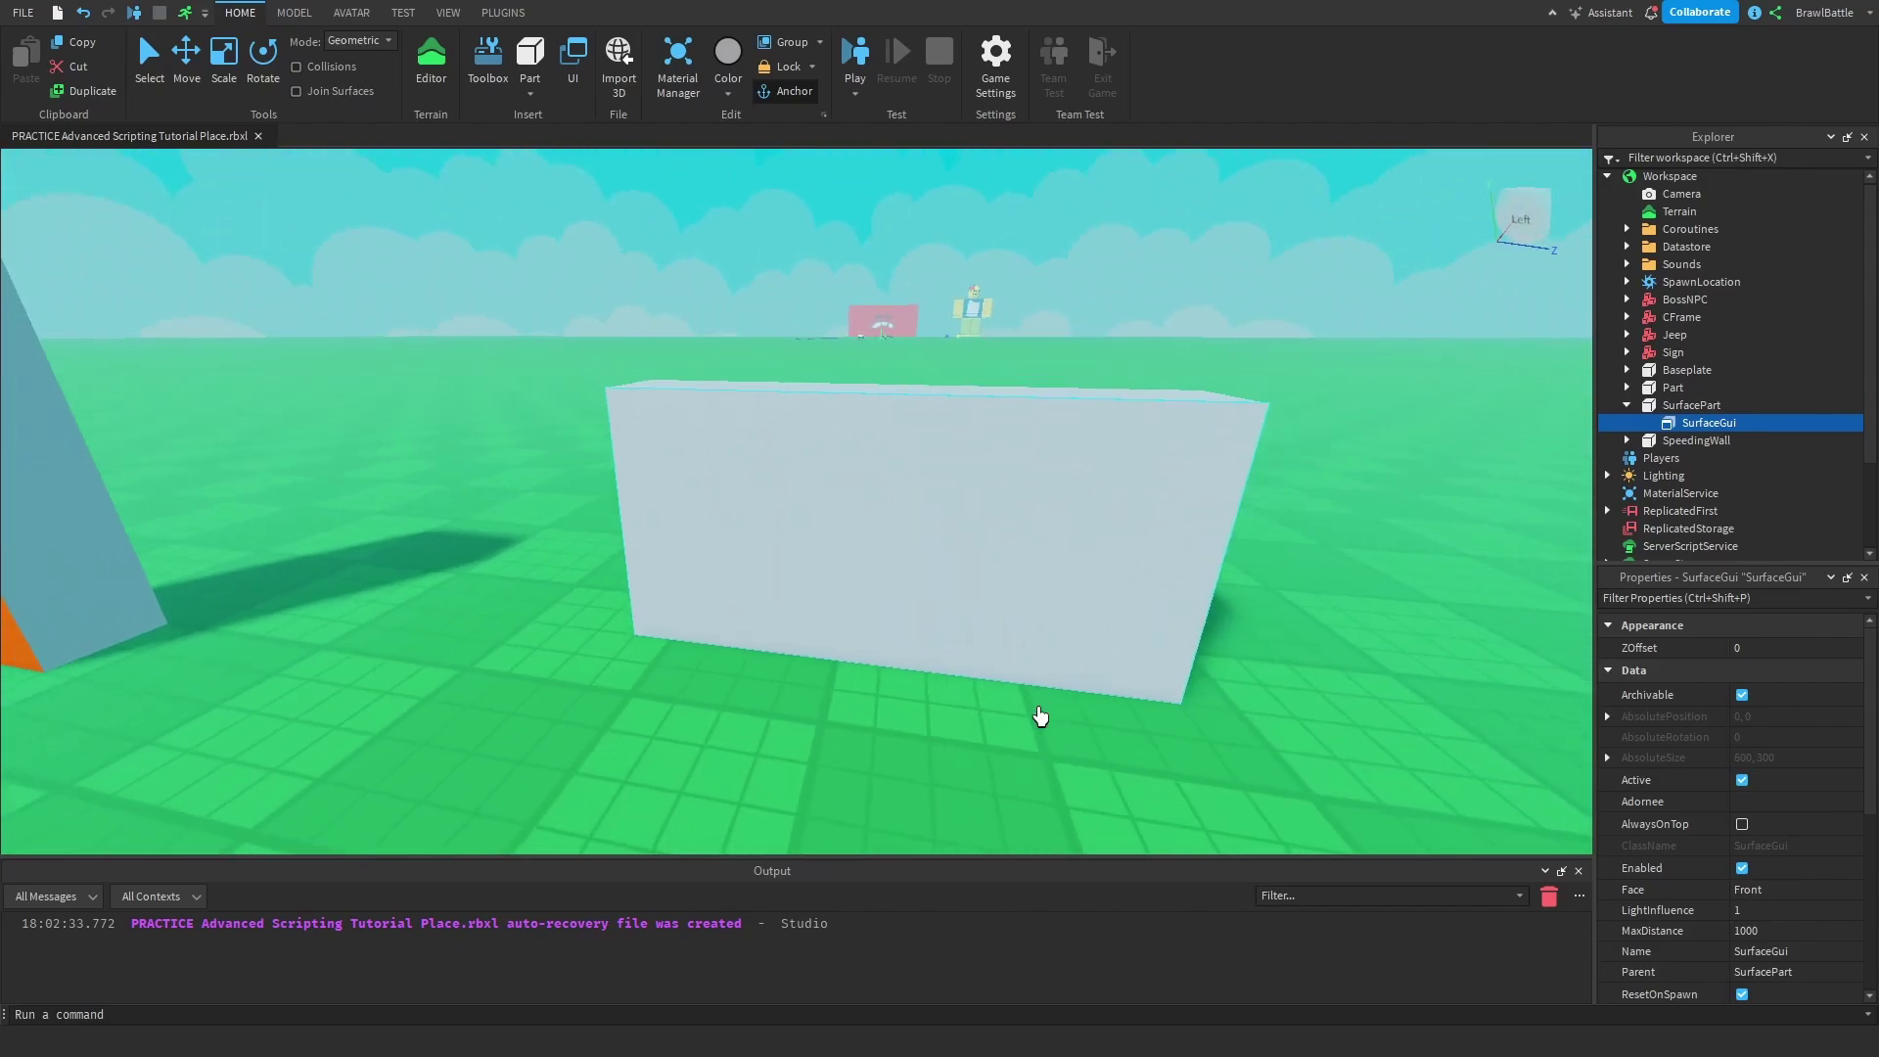
pyautogui.press('w')
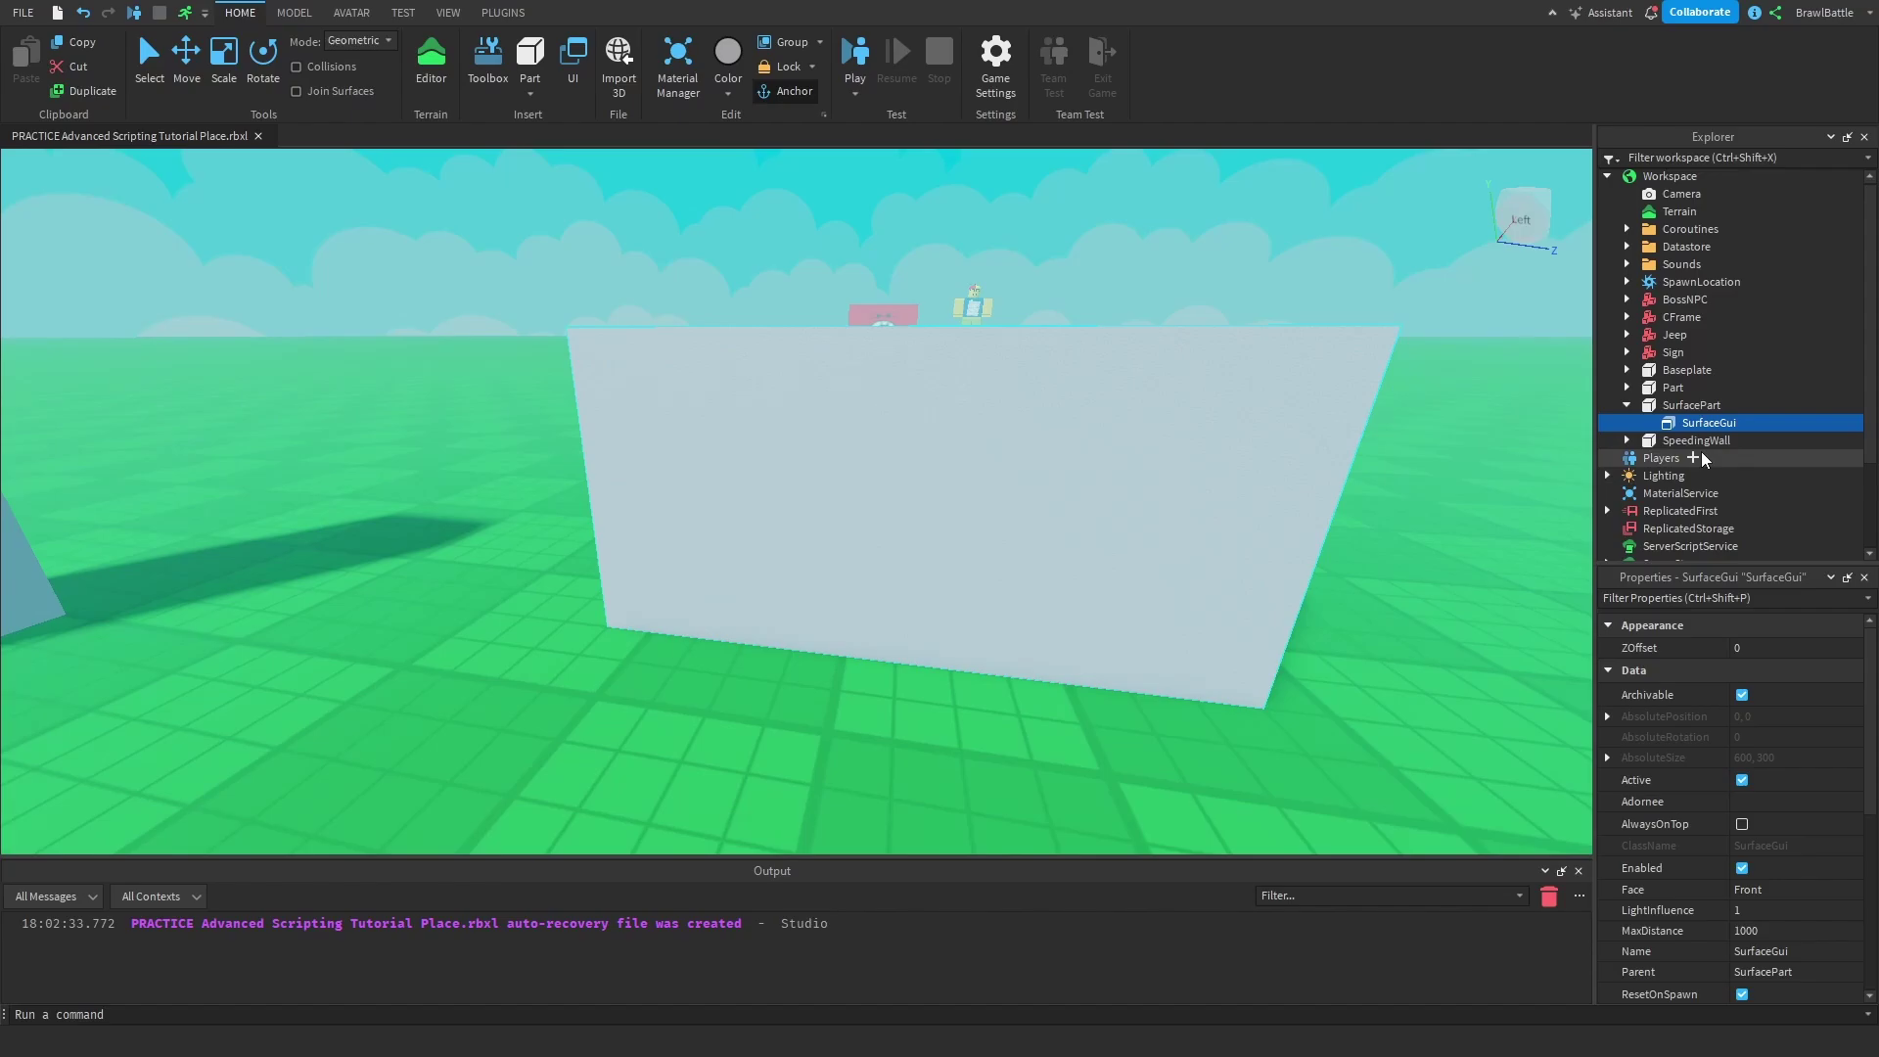
pyautogui.moveTo(806, 627); pyautogui.dragTo(806, 627, button='right')
pyautogui.press('d')
pyautogui.press('a')
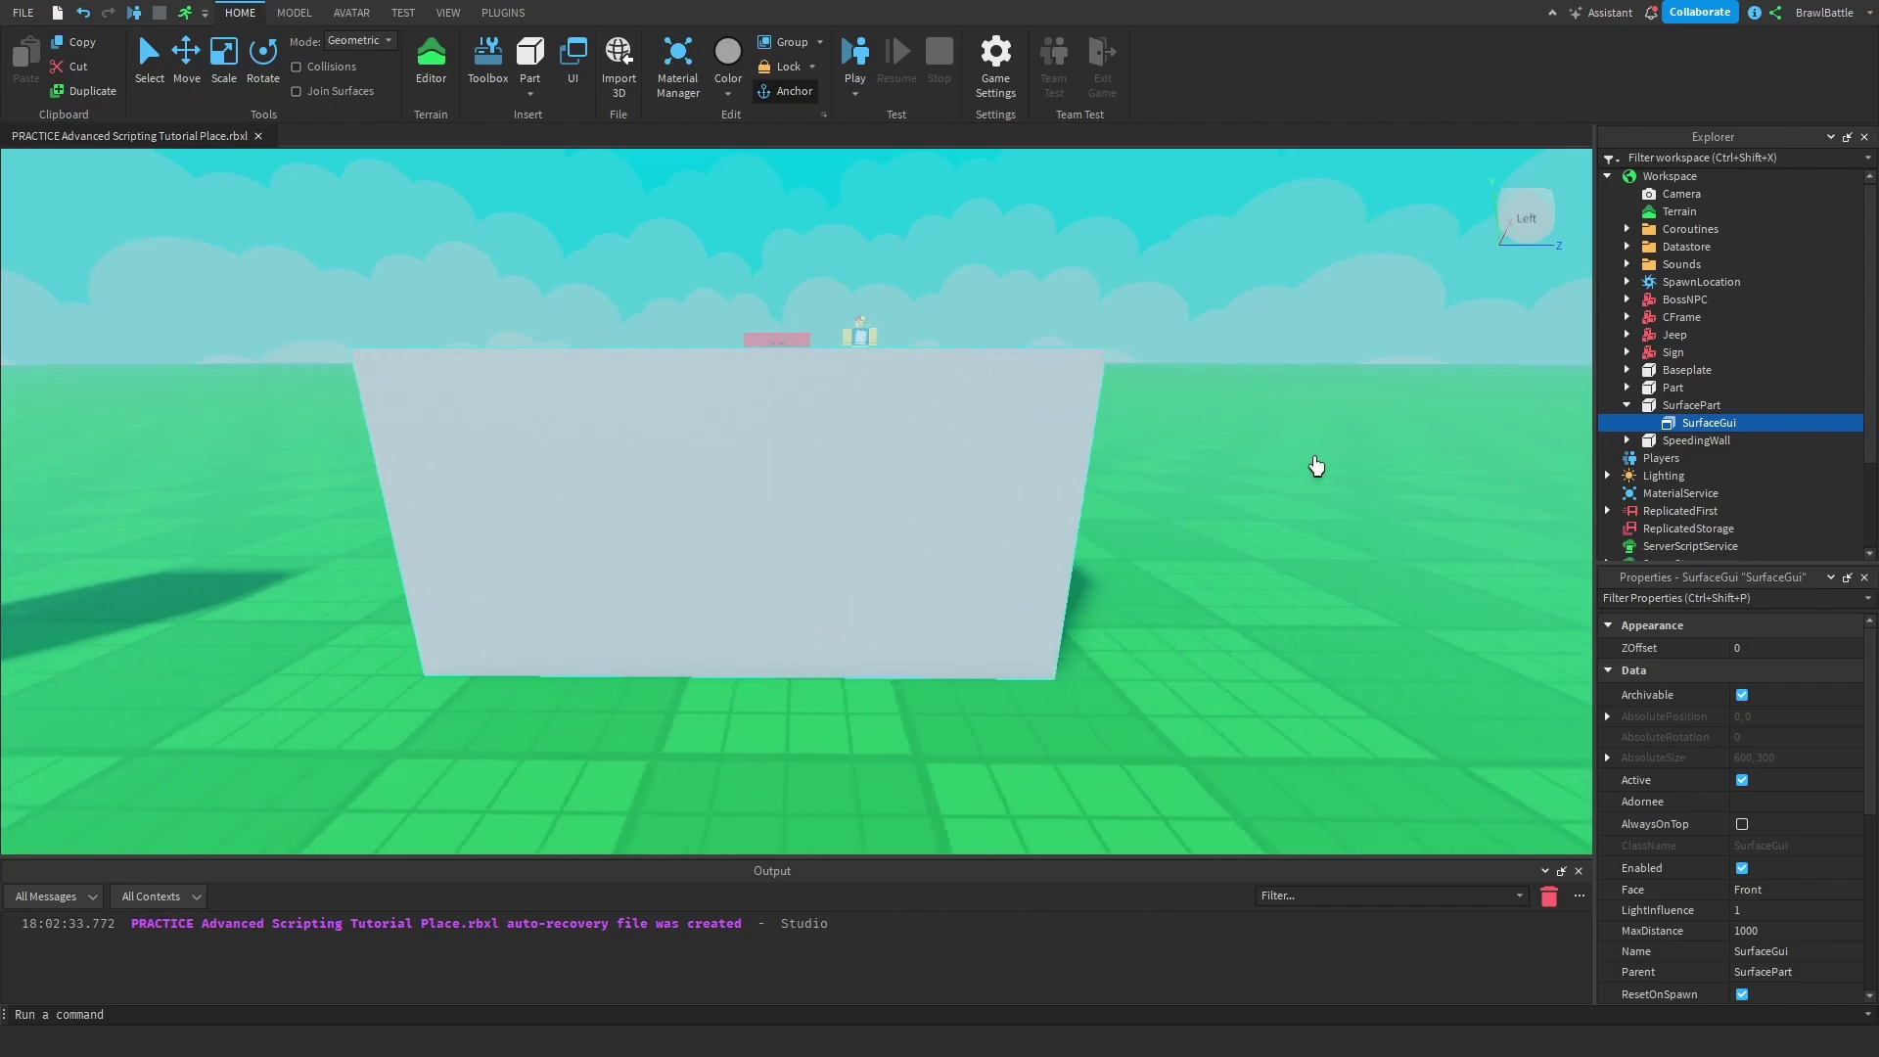
pyautogui.click(1748, 423)
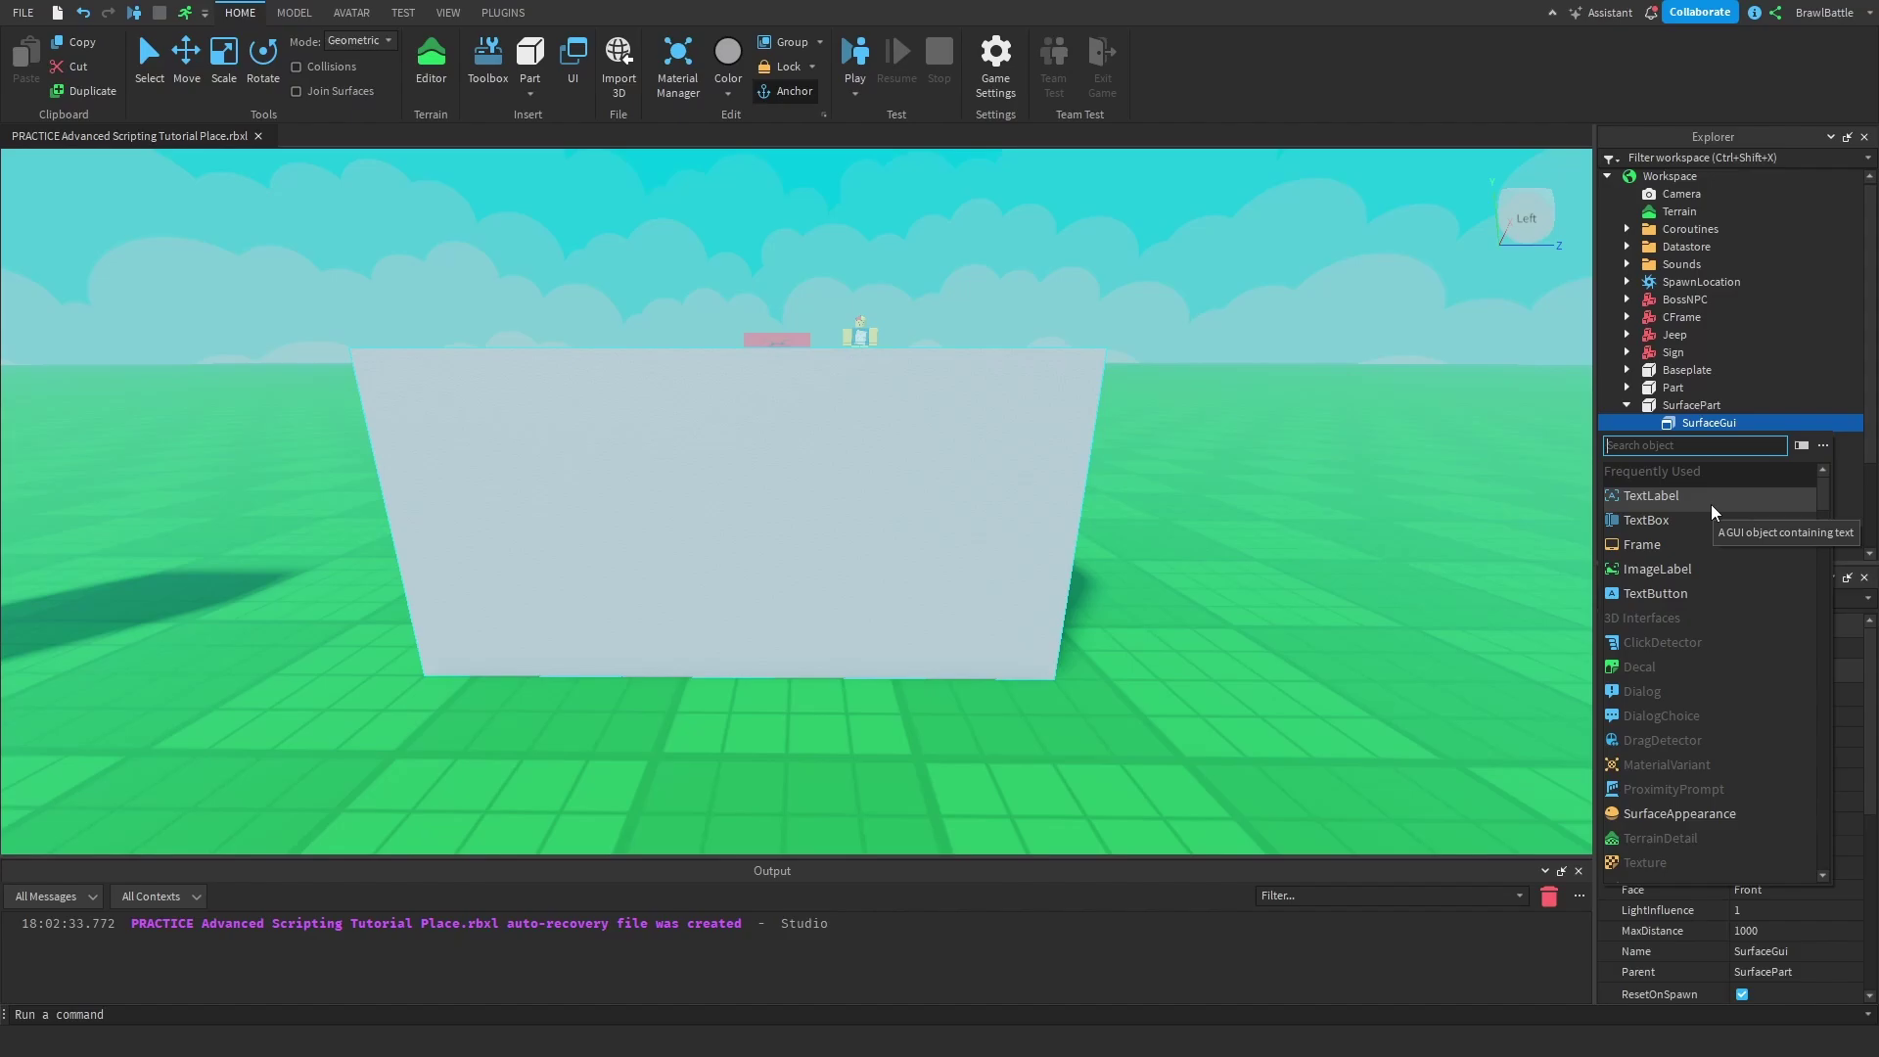
pyautogui.click(1683, 505)
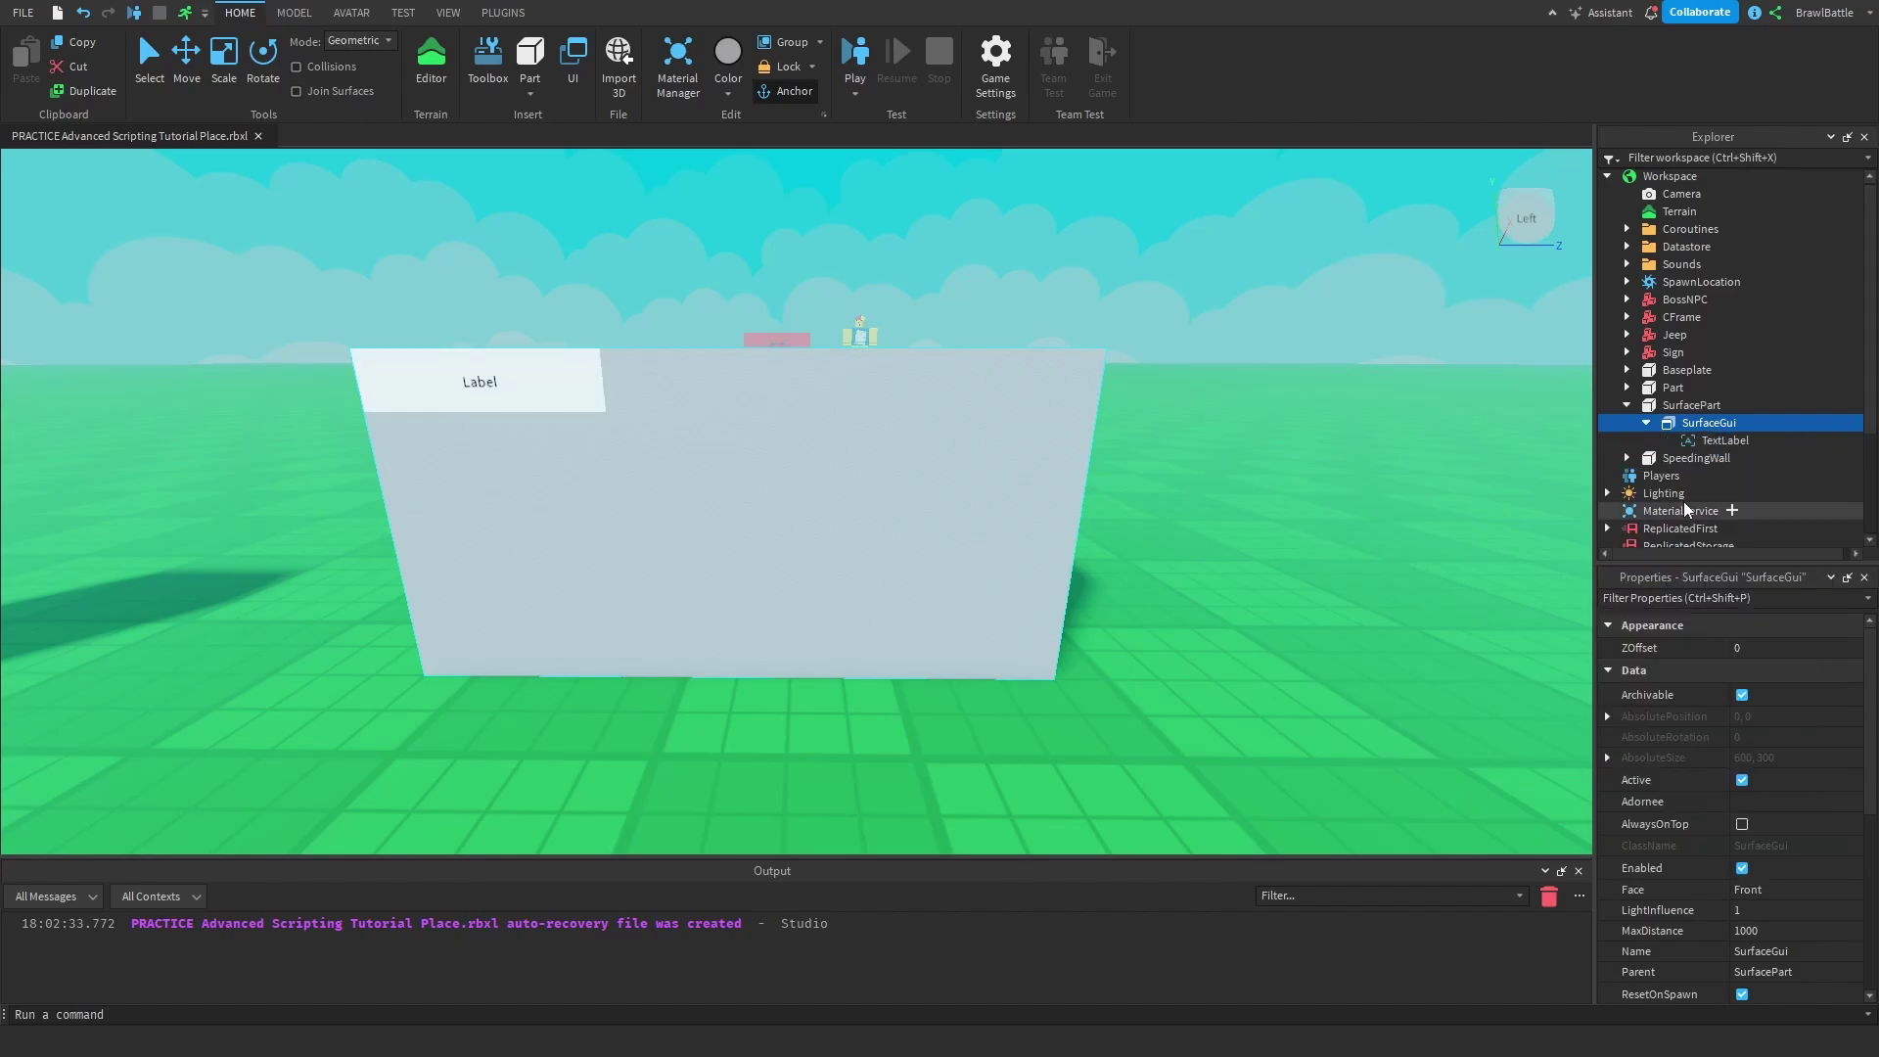
# Step: Examine the TextLabel on the wall's broad face, both close up and from farther back
pyautogui.moveTo(1275, 578); pyautogui.dragTo(1272, 575, button='right')
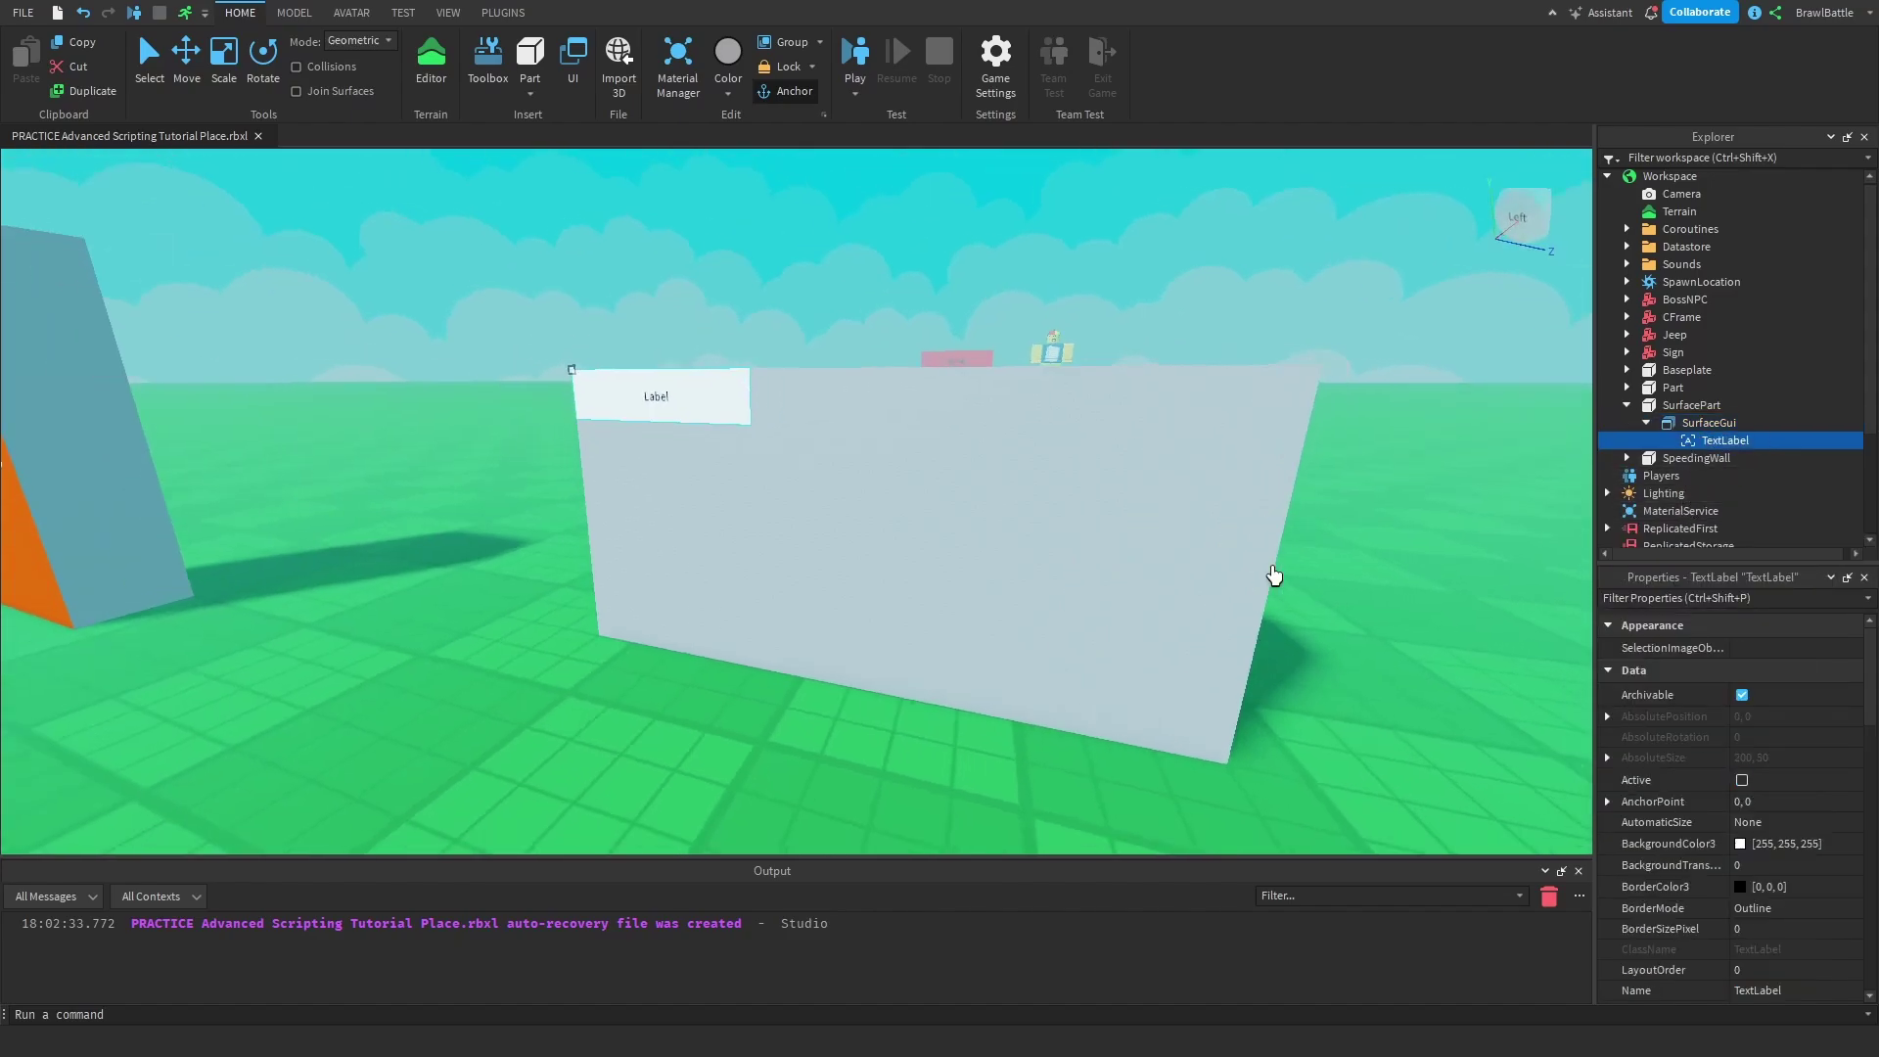
pyautogui.press('a')
pyautogui.press('w')
pyautogui.moveTo(738, 398); pyautogui.dragTo(743, 402, button='right')
pyautogui.press('e')
pyautogui.press('w')
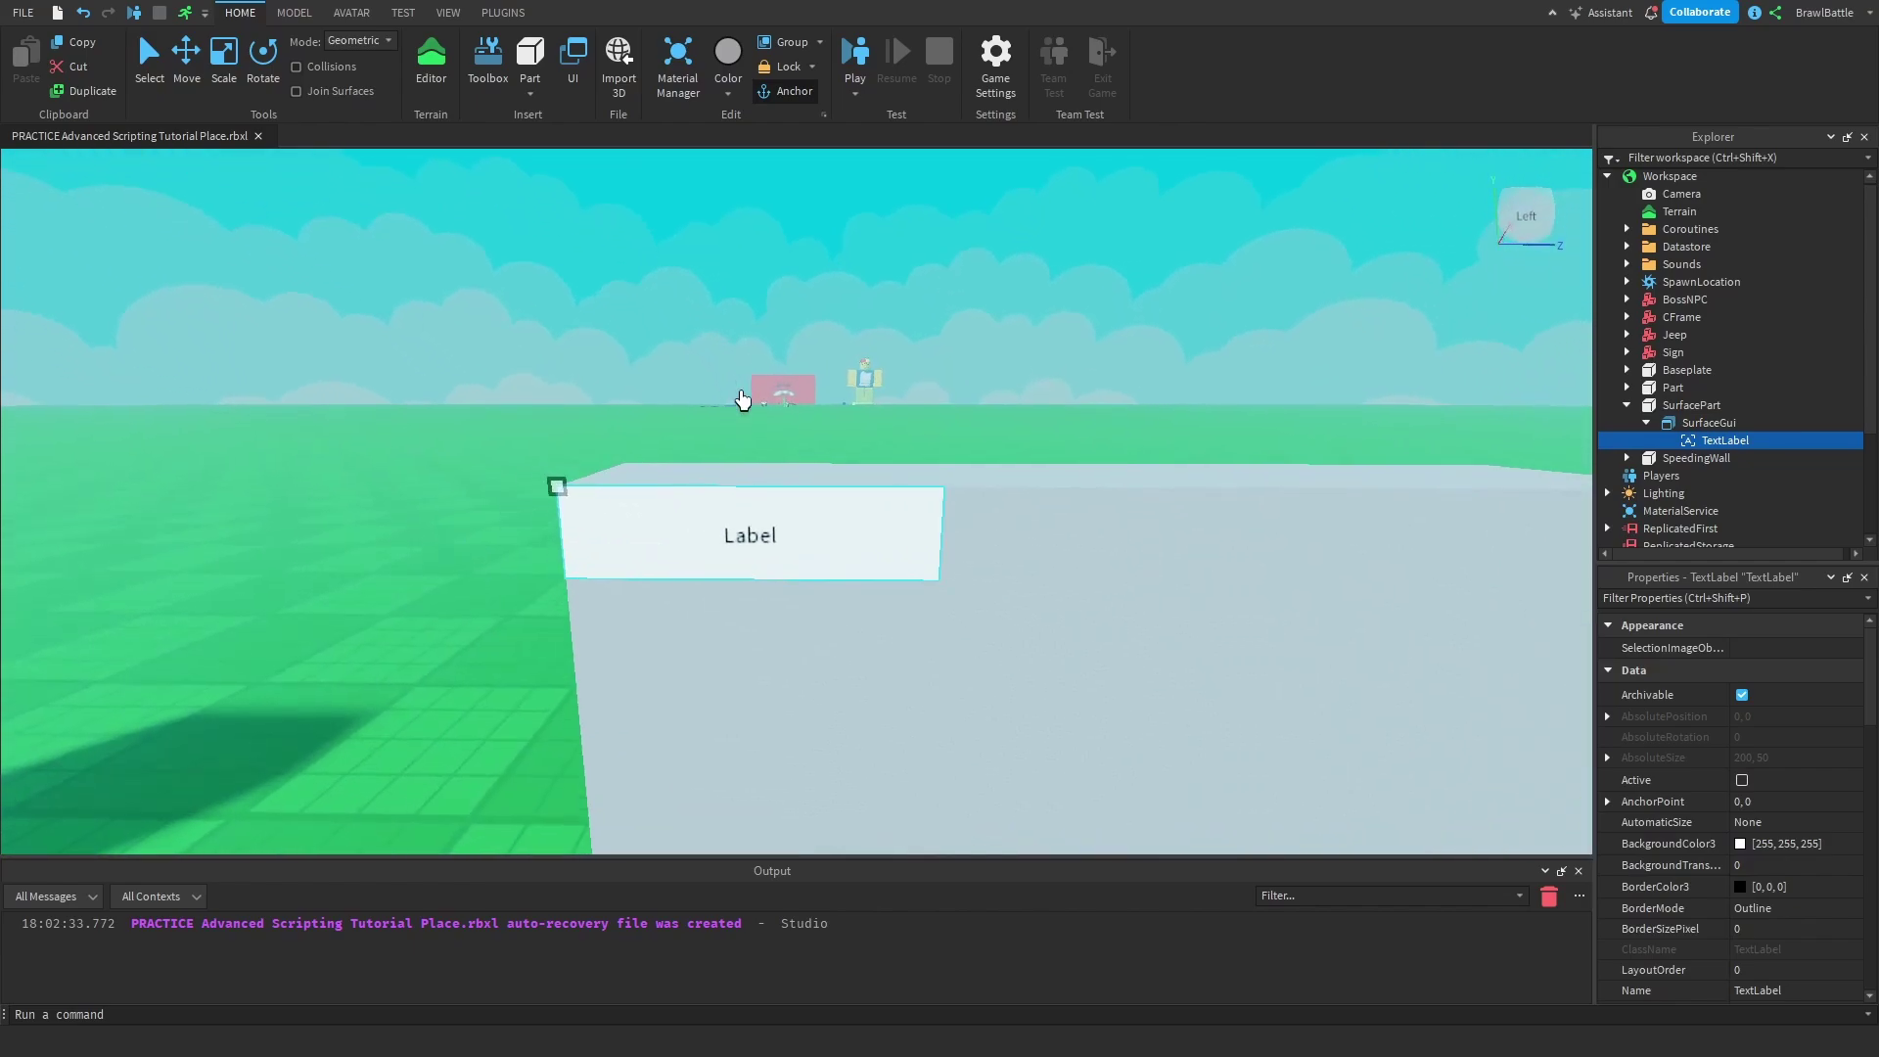
pyautogui.press('q')
pyautogui.scroll(-5, 862, 492)
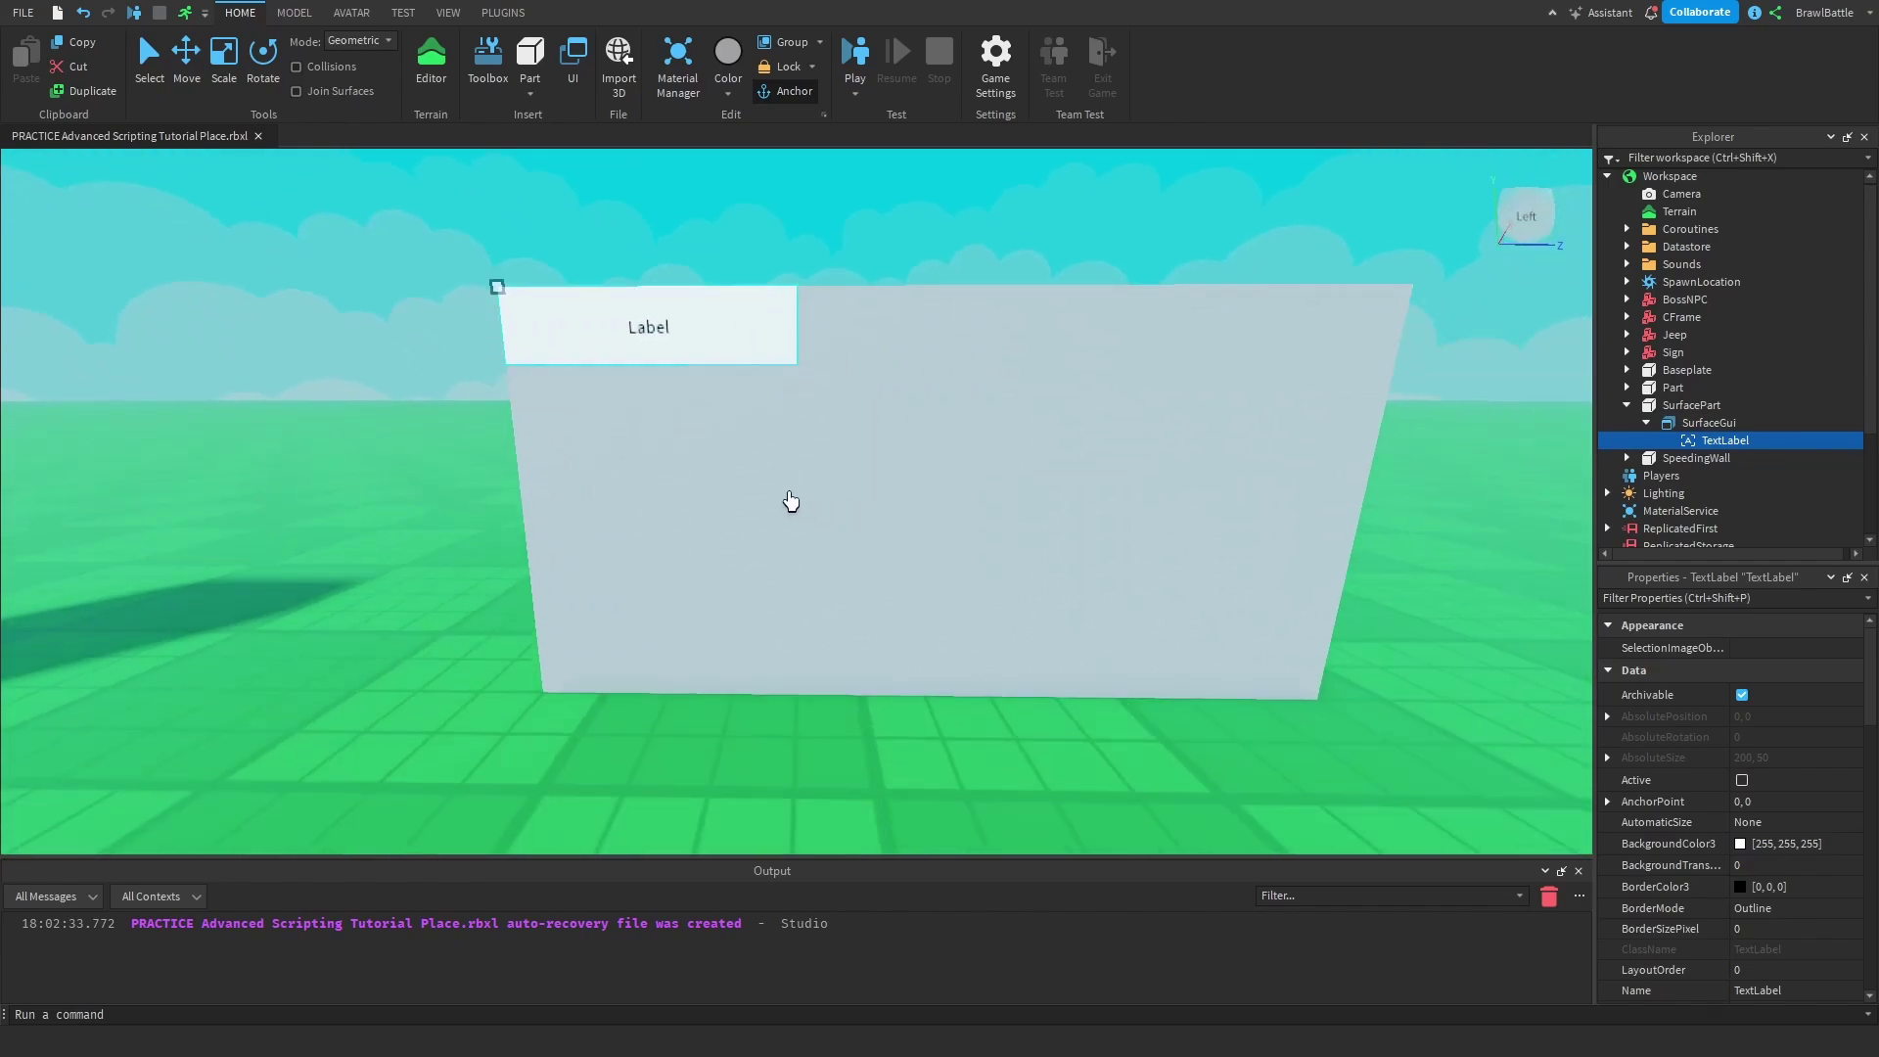
pyautogui.moveTo(144, 388); pyautogui.dragTo(96, 342, button='right')
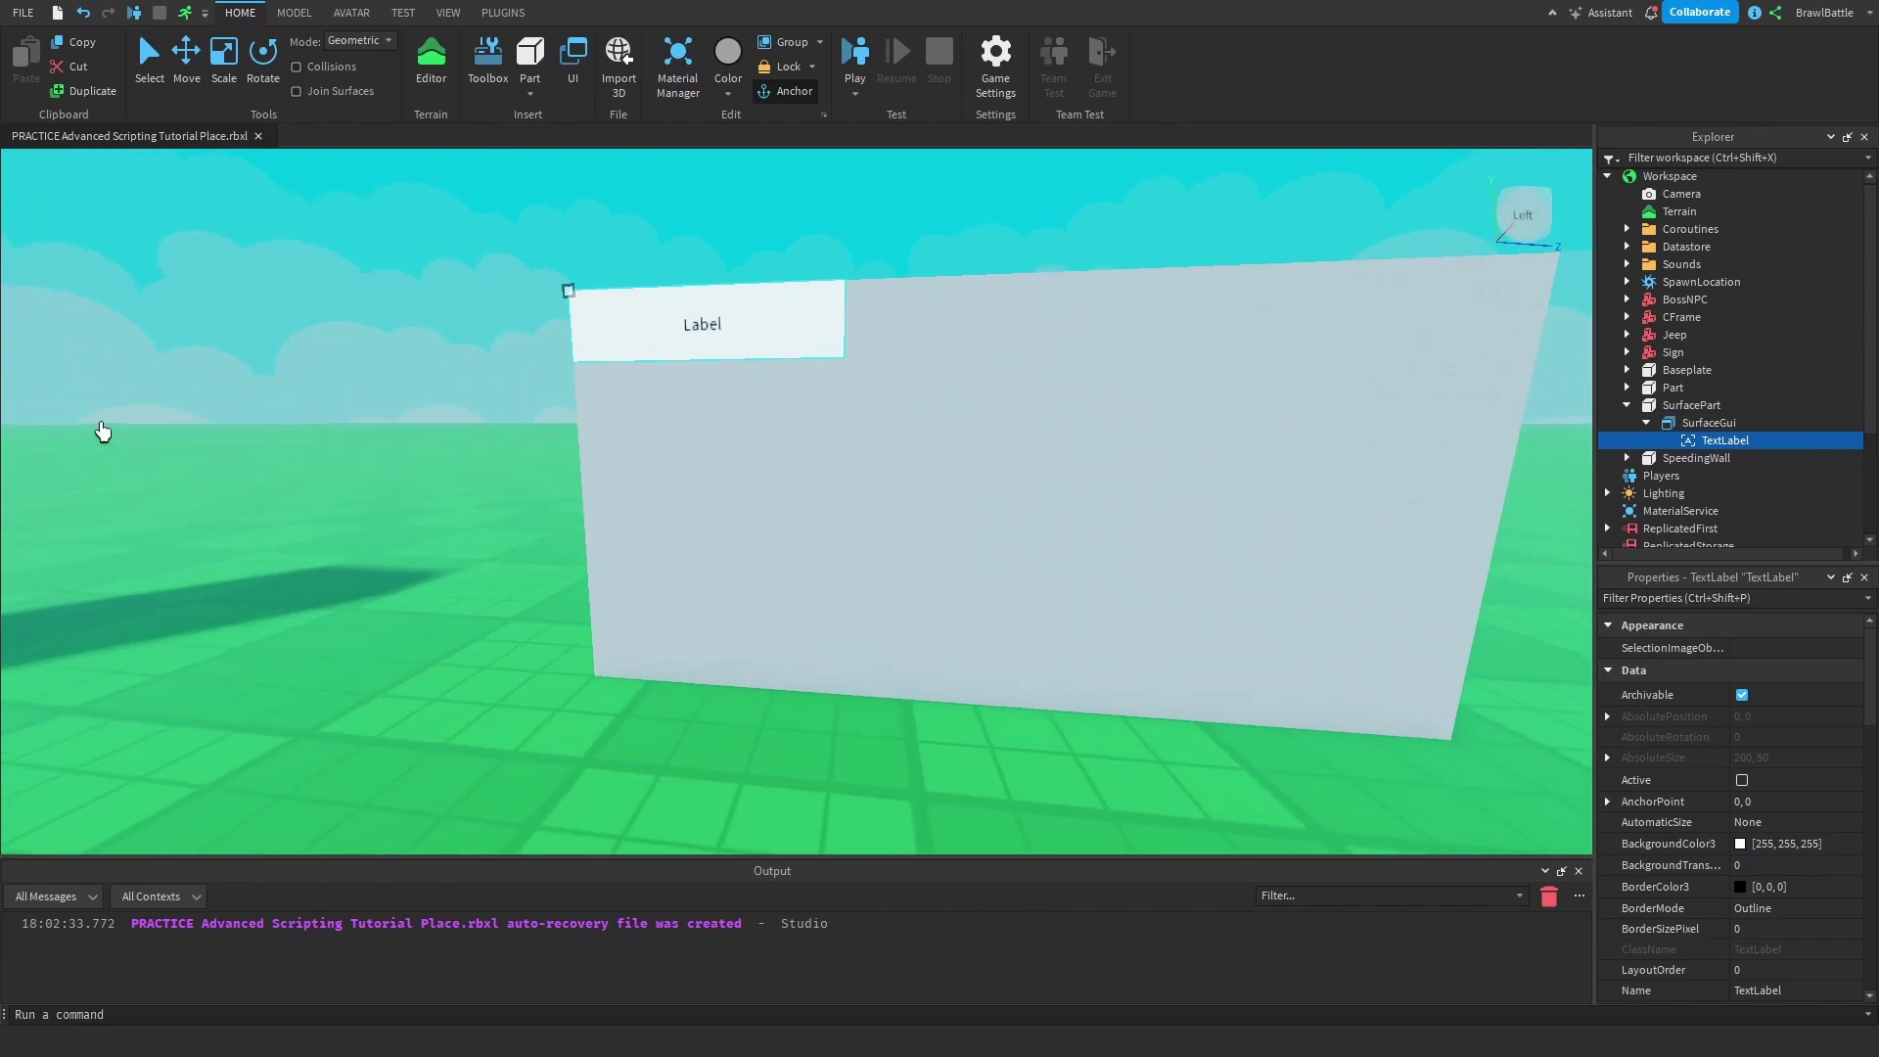
pyautogui.moveTo(549, 466); pyautogui.dragTo(627, 267, button='right')
pyautogui.press('w')
pyautogui.scroll(-1, 627, 267)
pyautogui.press('d')
pyautogui.moveTo(578, 508); pyautogui.dragTo(578, 511, button='right')
pyautogui.press('e')
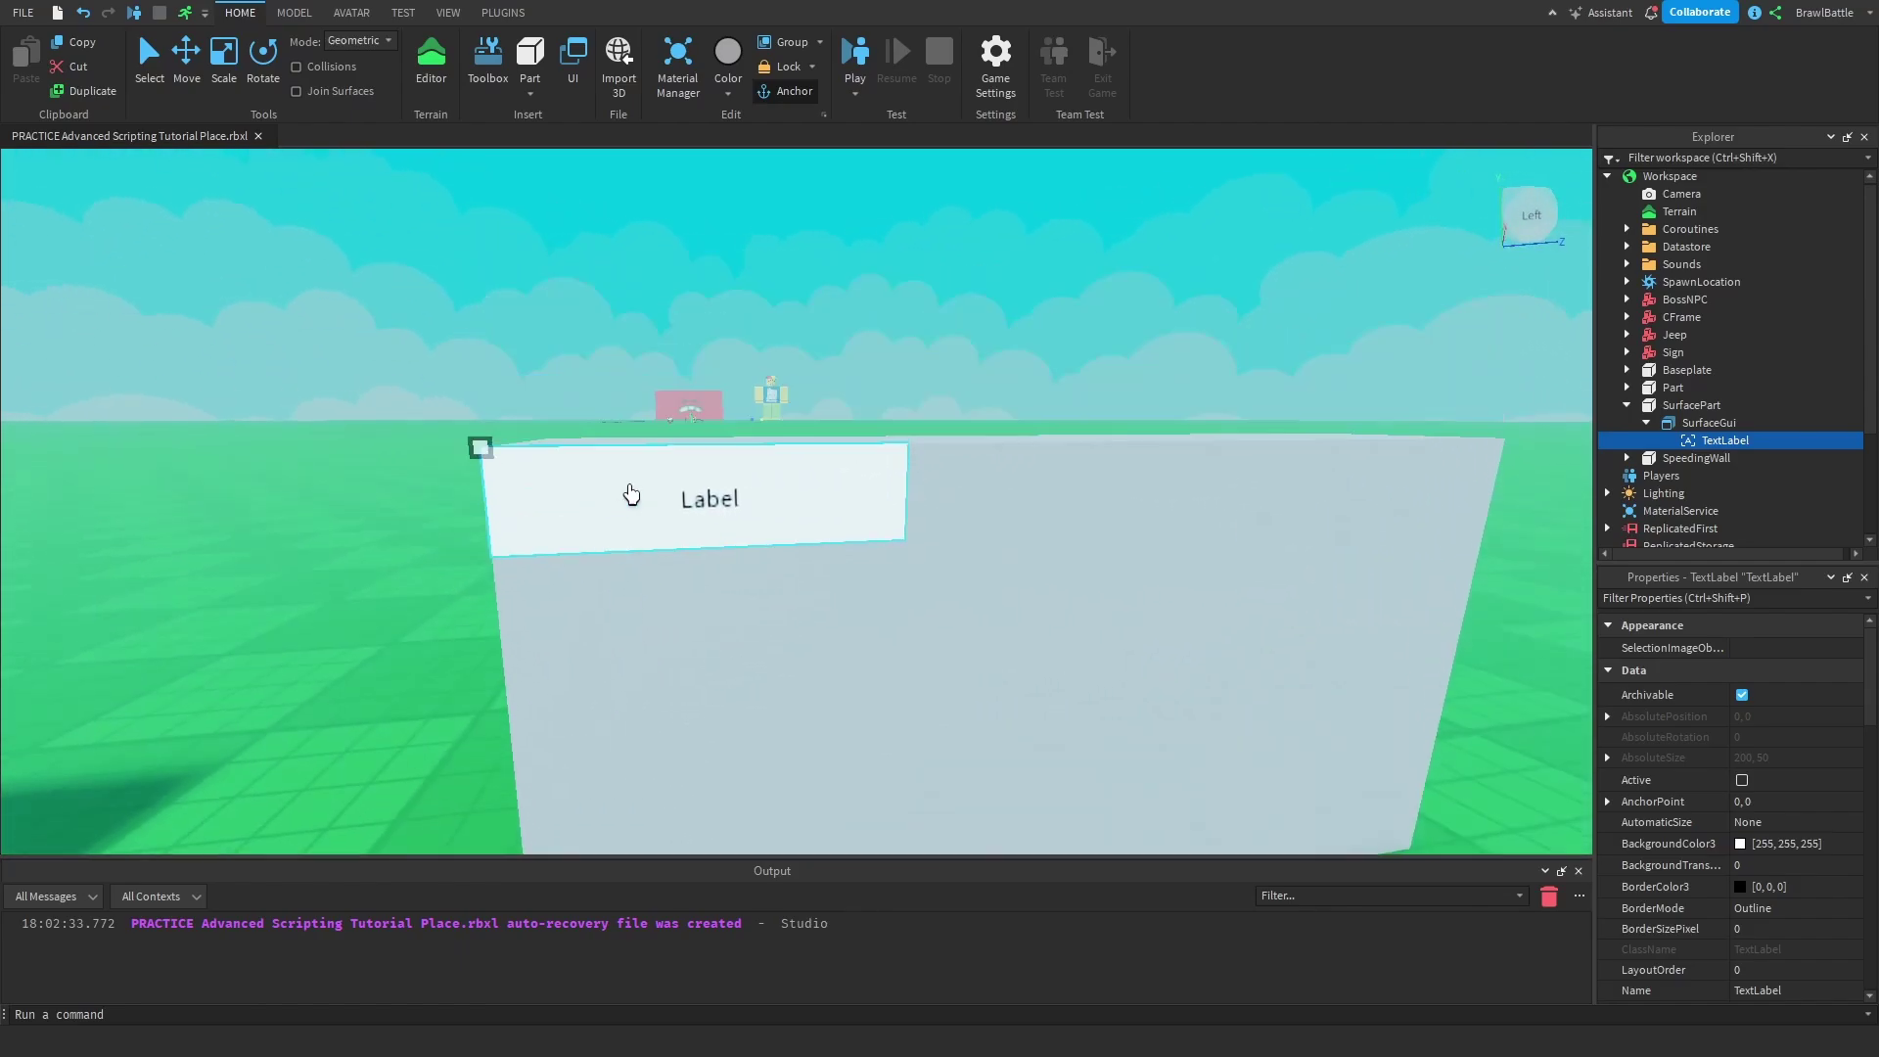
# Step: Inspect the wall's narrow end, then view the labelled face from an angle and from a distance
pyautogui.moveTo(683, 655); pyautogui.dragTo(673, 592, button='right')
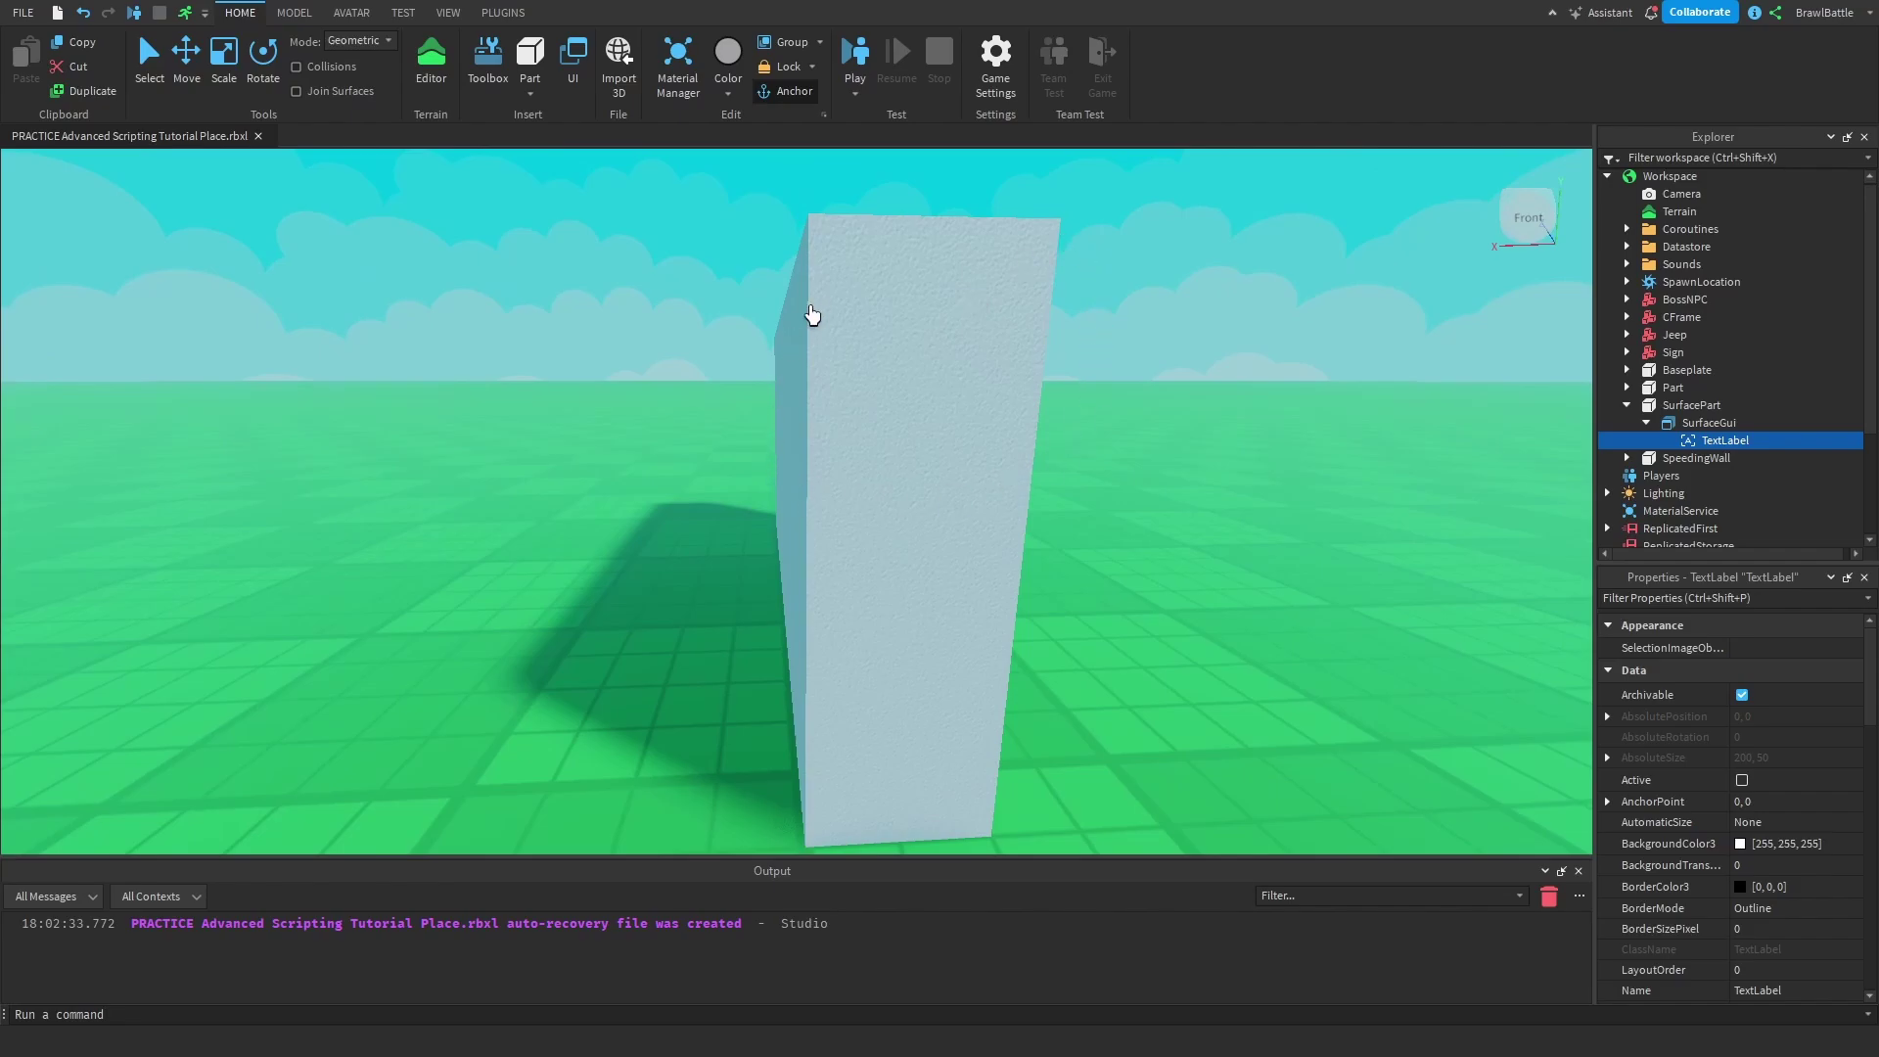
pyautogui.moveTo(839, 337); pyautogui.dragTo(839, 338, button='right')
pyautogui.scroll(-3, 699, 388)
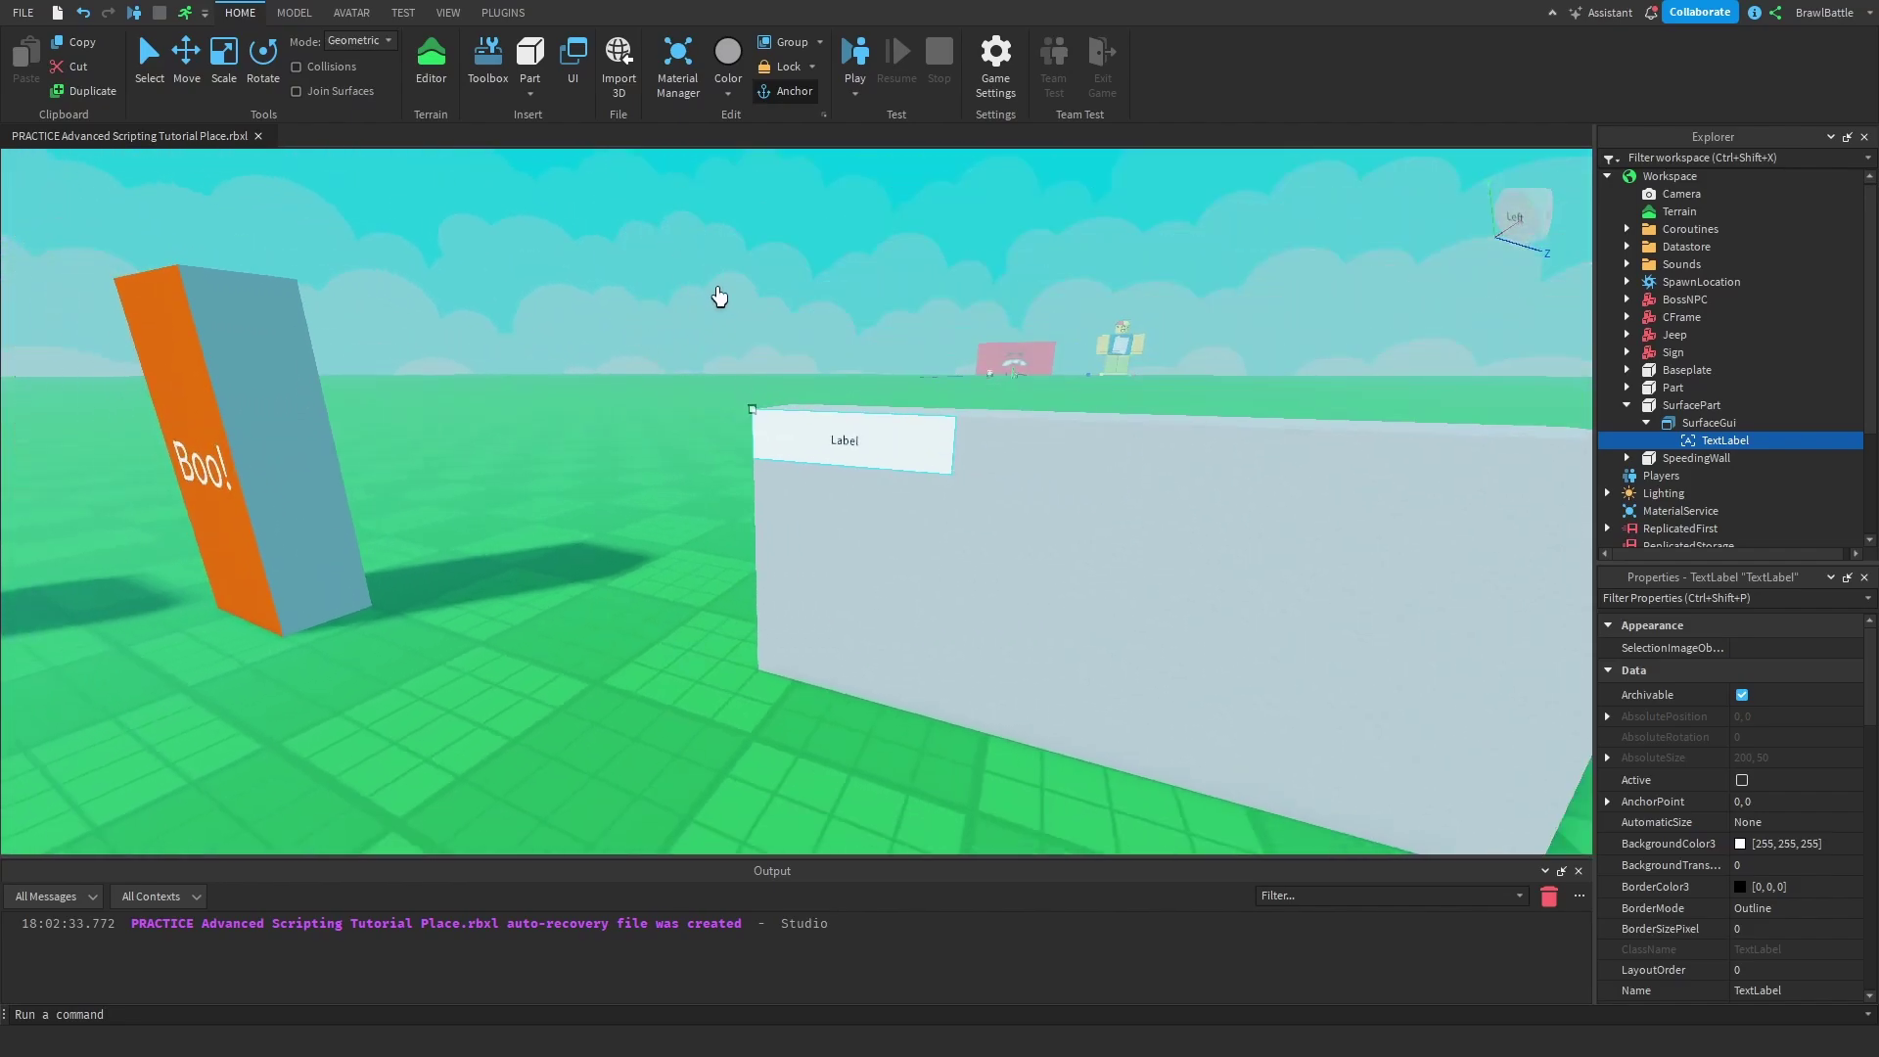
pyautogui.scroll(1, 722, 298)
pyautogui.moveTo(159, 317); pyautogui.dragTo(160, 317, button='right')
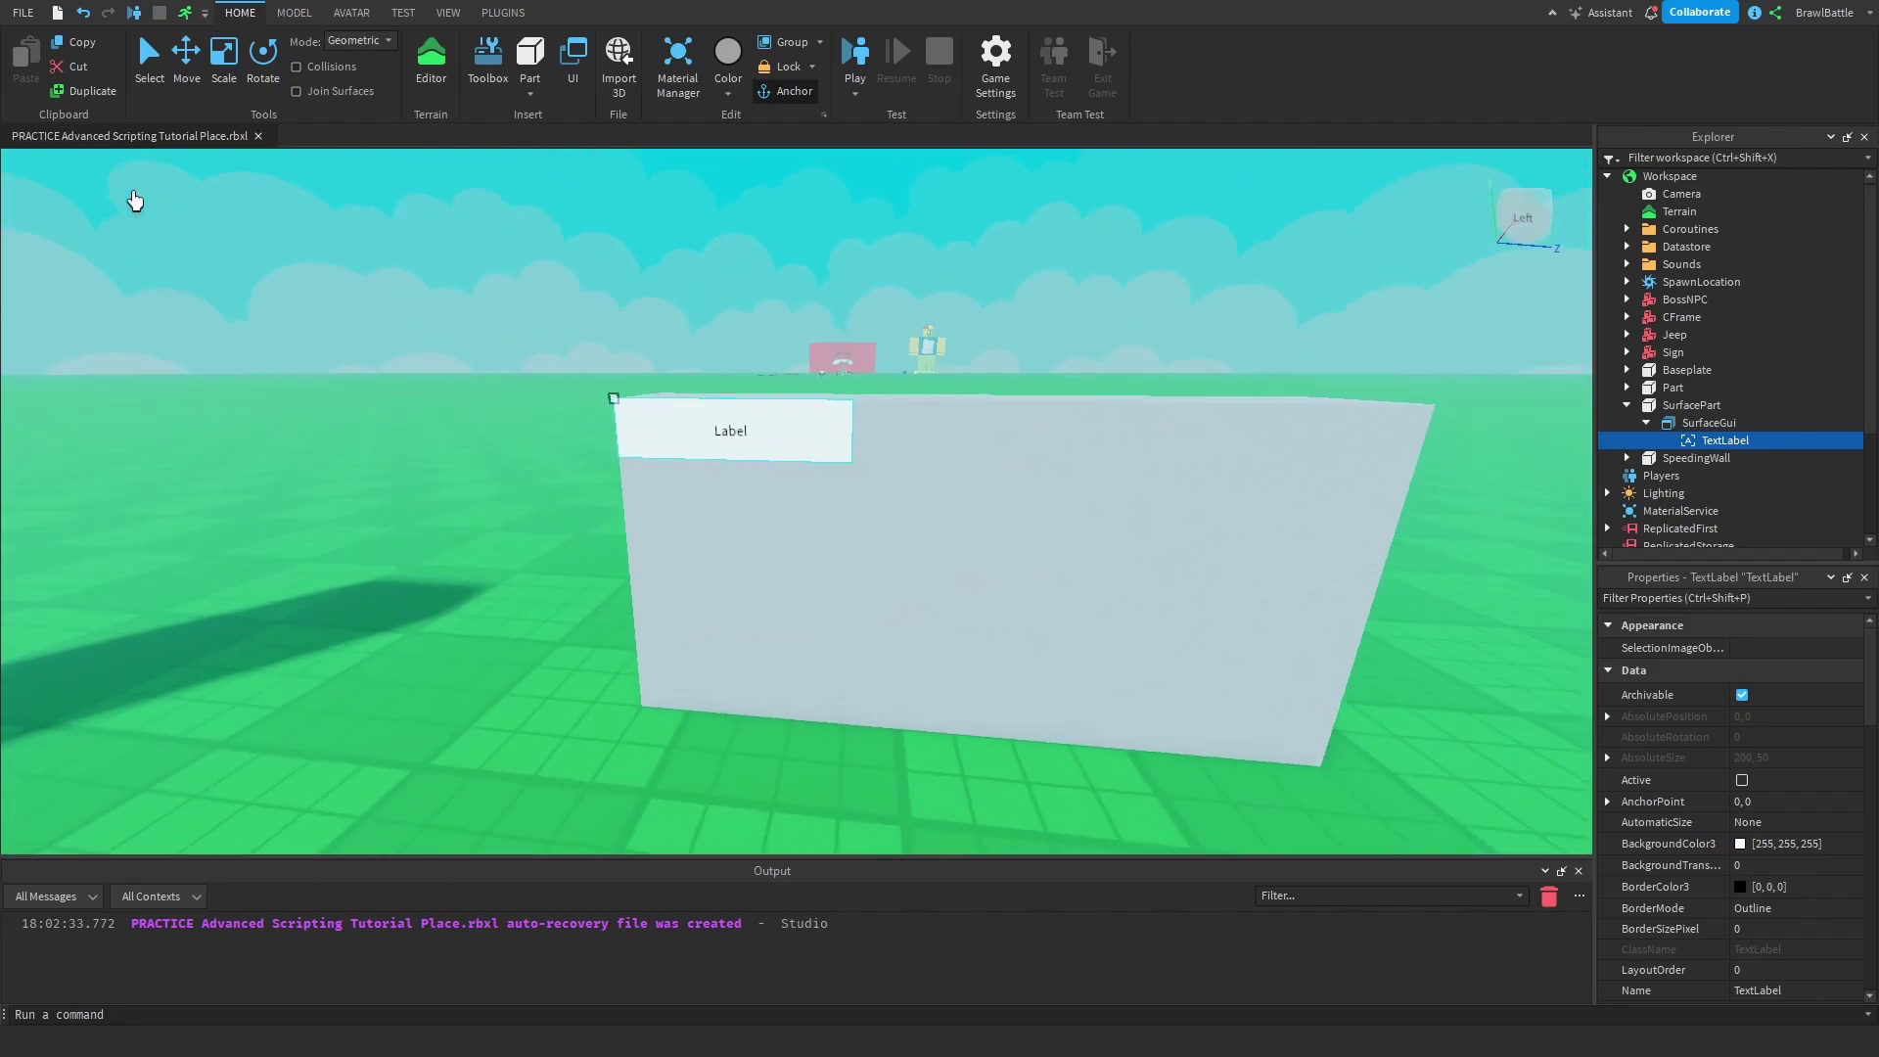
pyautogui.scroll(-2, 554, 616)
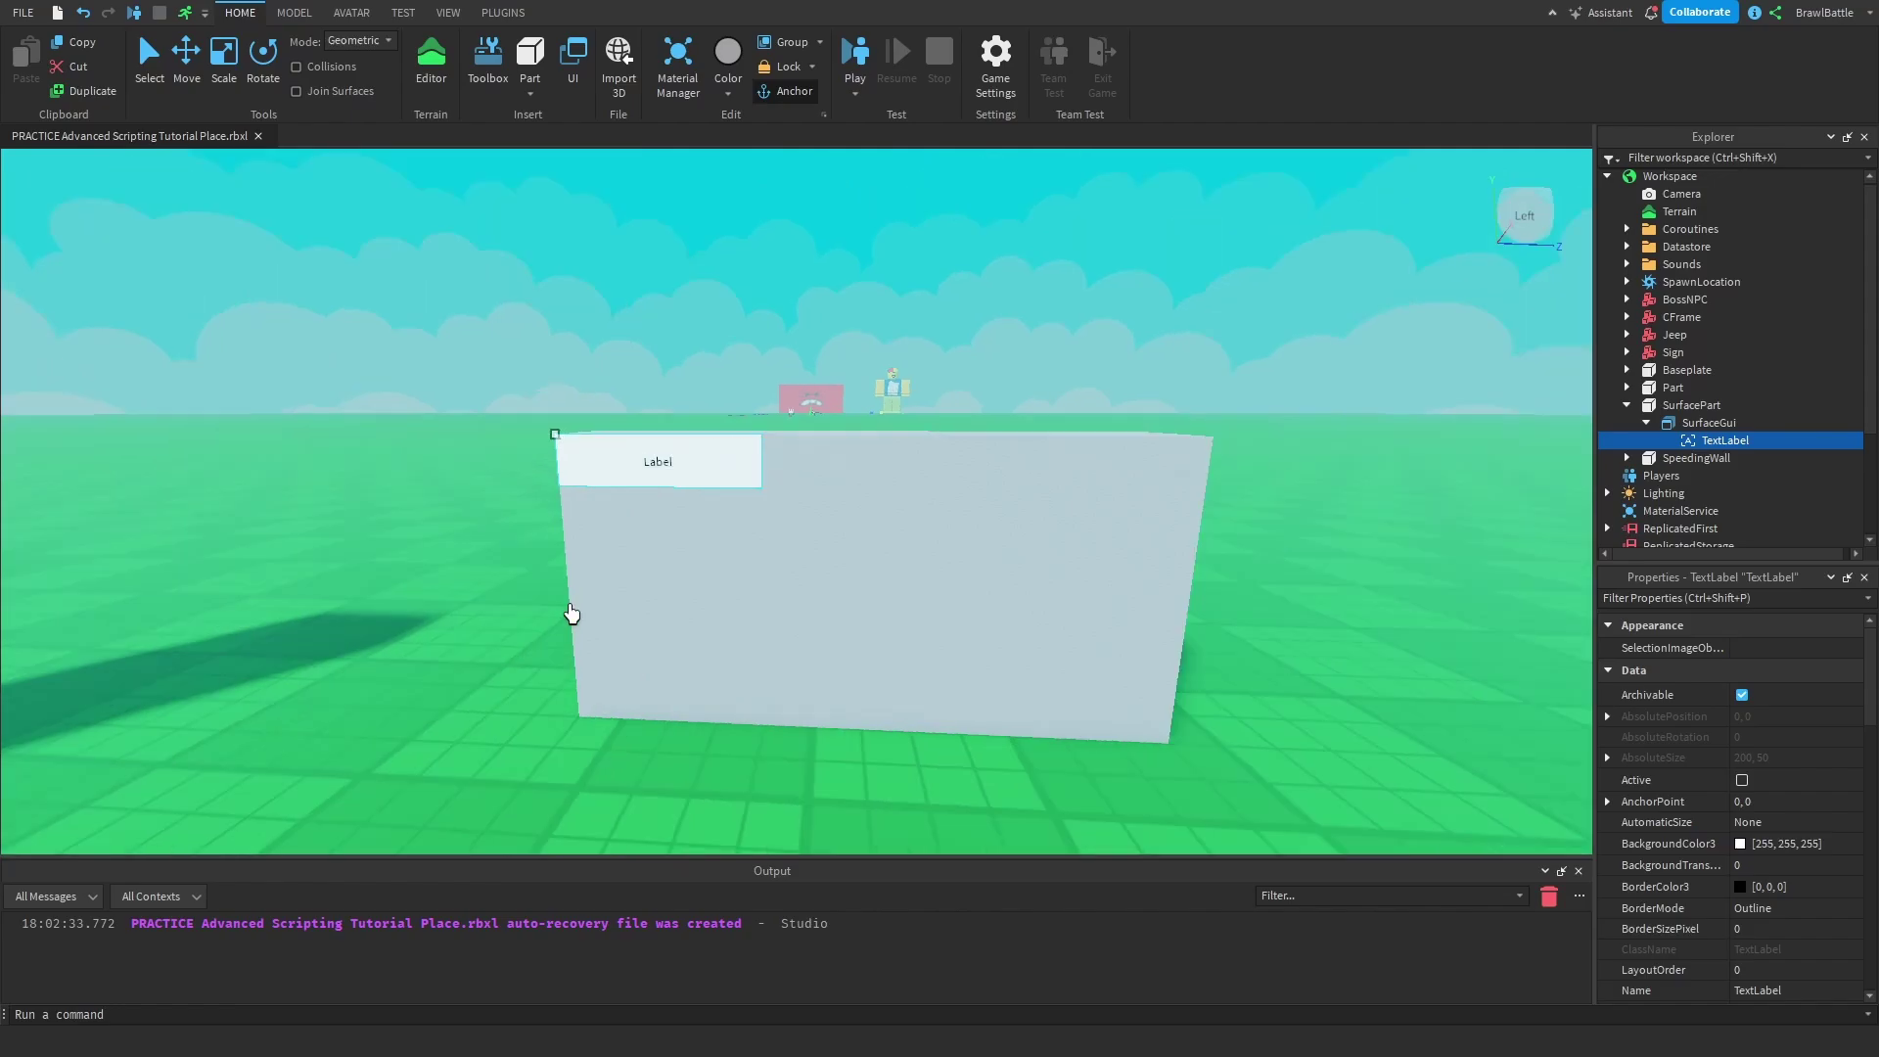
pyautogui.moveTo(531, 617); pyautogui.dragTo(524, 621, button='right')
pyautogui.press('d')
pyautogui.moveTo(780, 631); pyautogui.dragTo(780, 631, button='right')
pyautogui.scroll(-5, 780, 631)
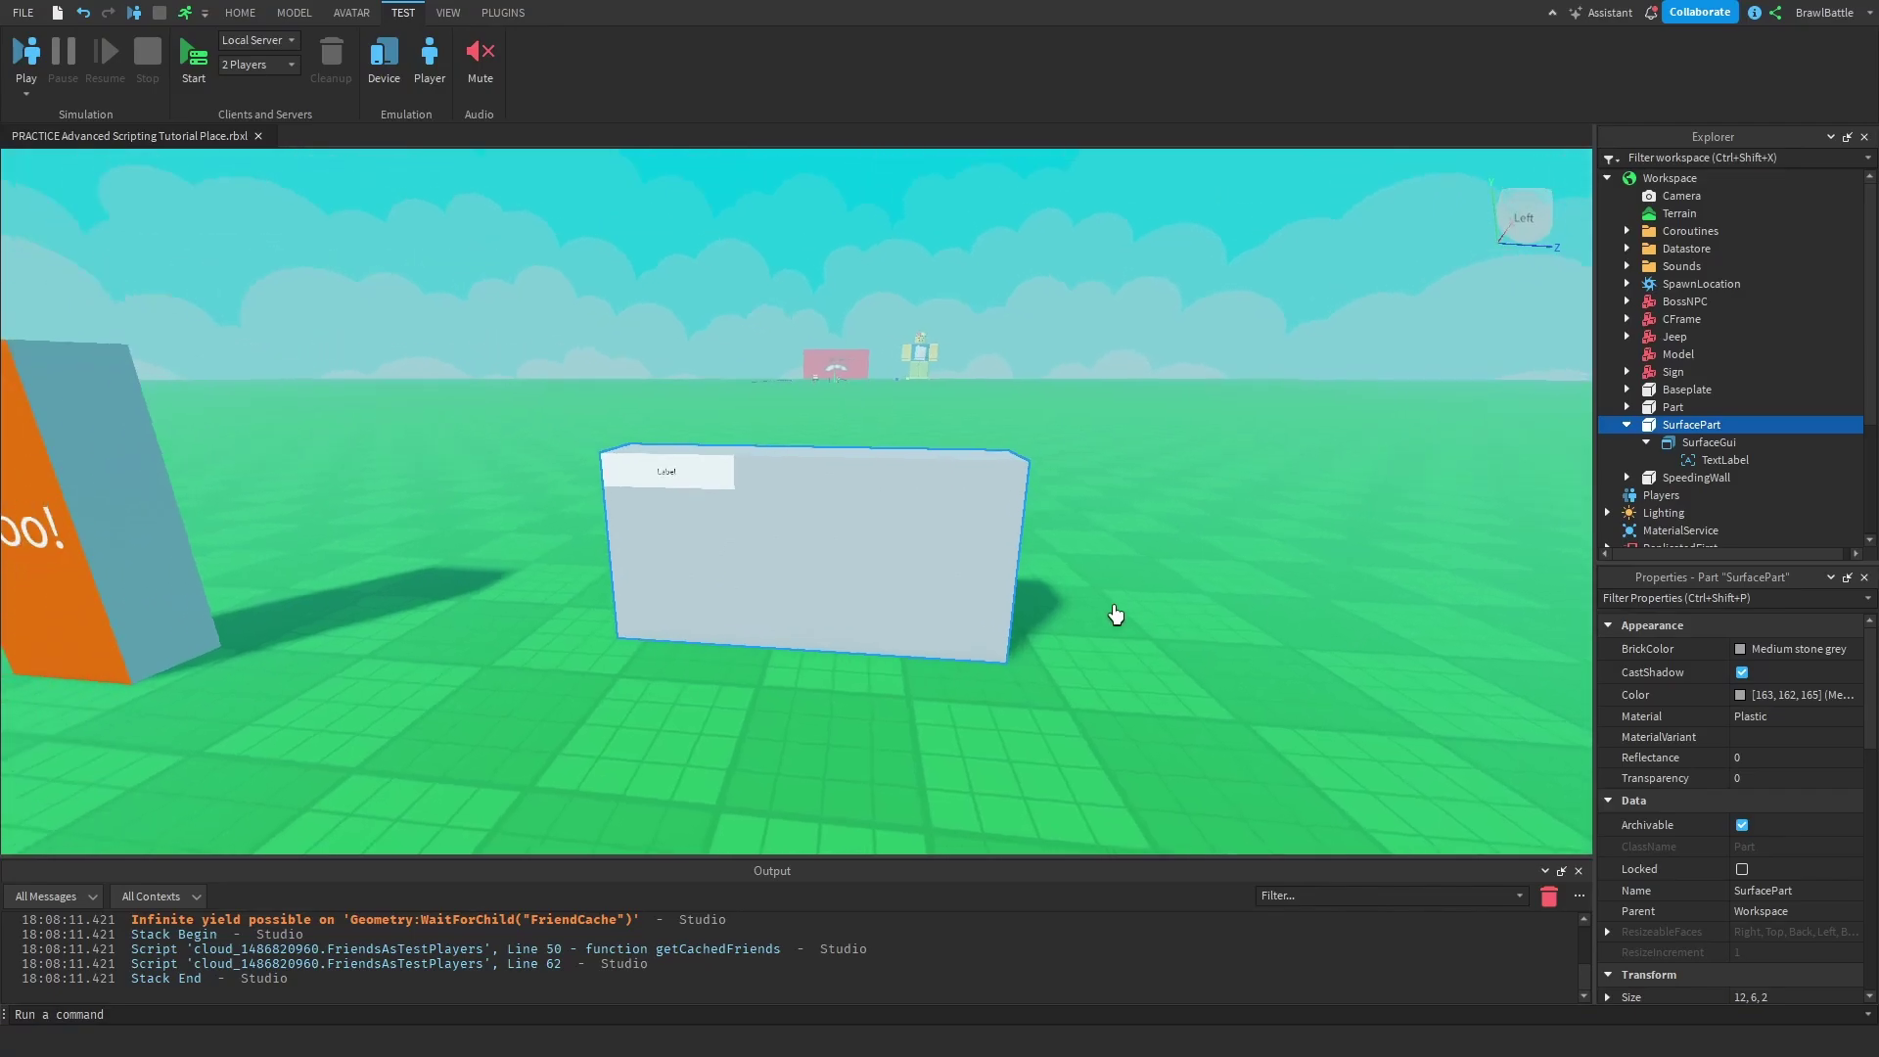
pyautogui.moveTo(1116, 614); pyautogui.dragTo(1117, 615, button='right')
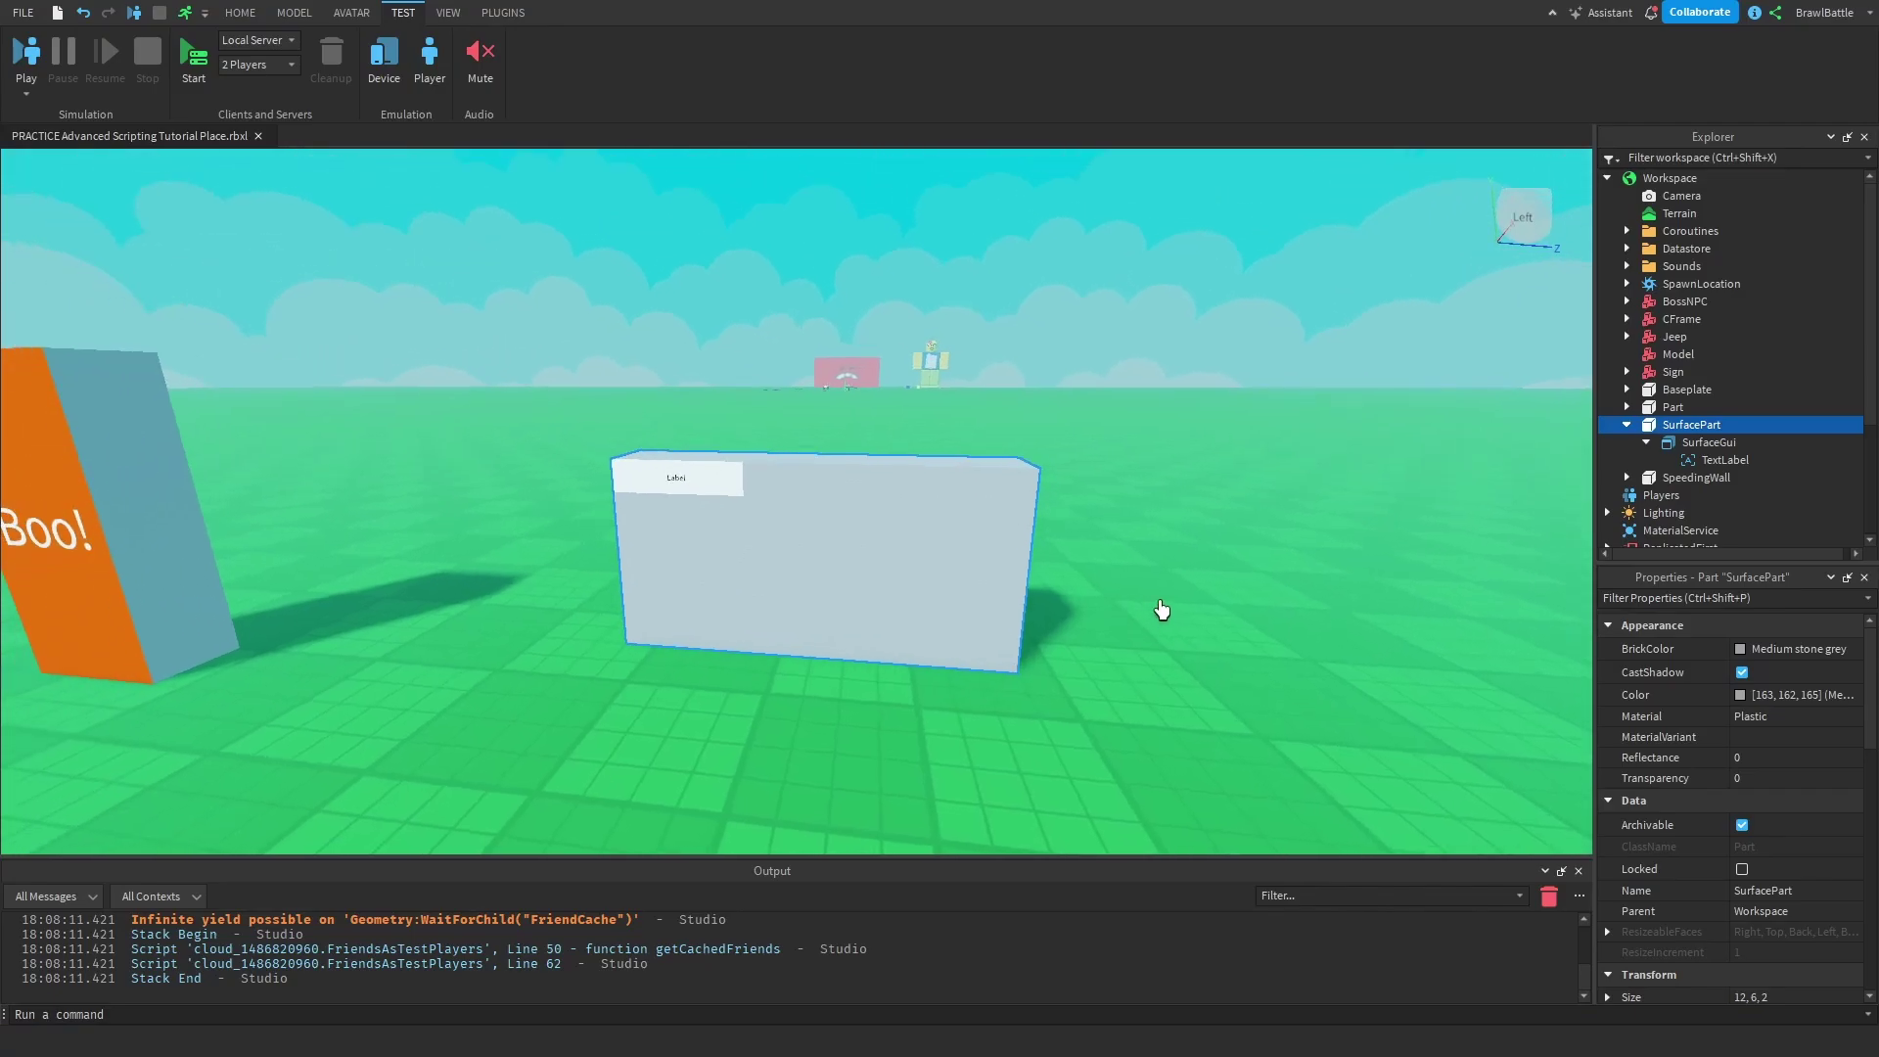
pyautogui.press('d')
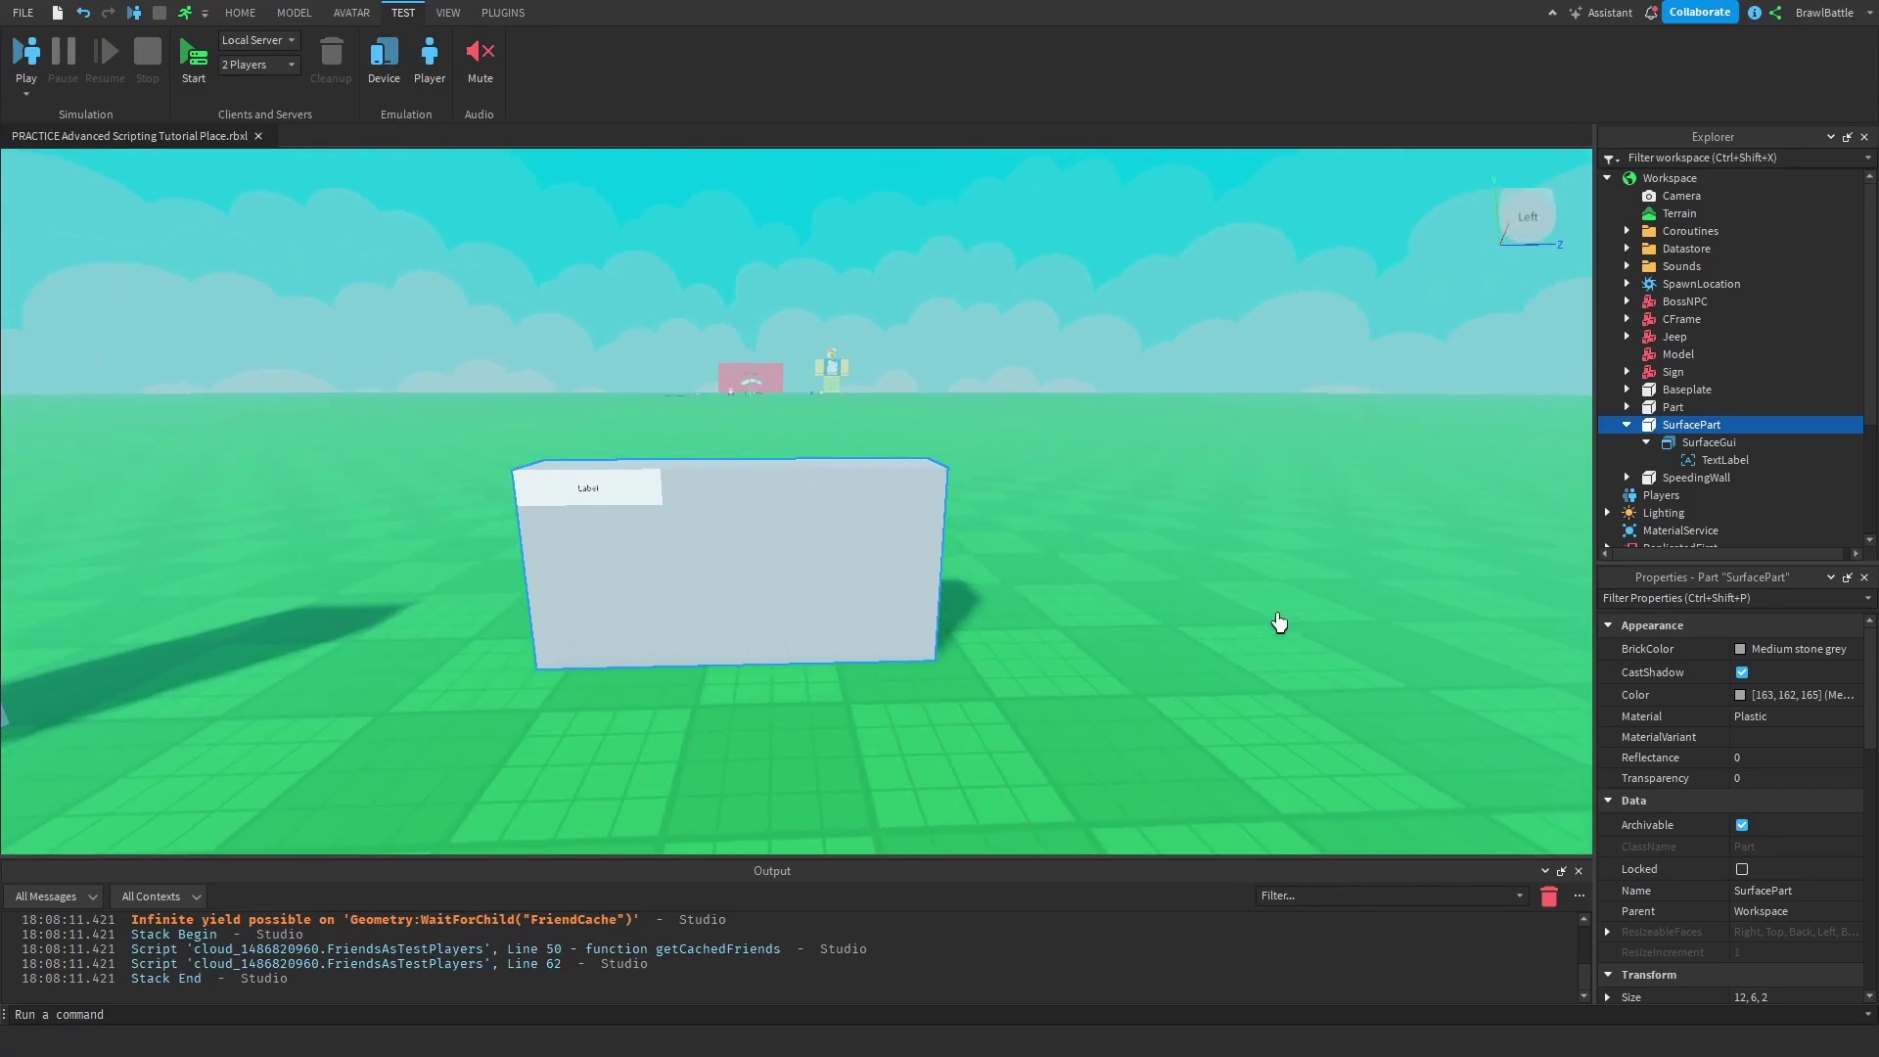
# Step: Select the SurfaceGui and review its properties, including Adornee, alongside the wall it is attached to
pyautogui.click(1708, 441)
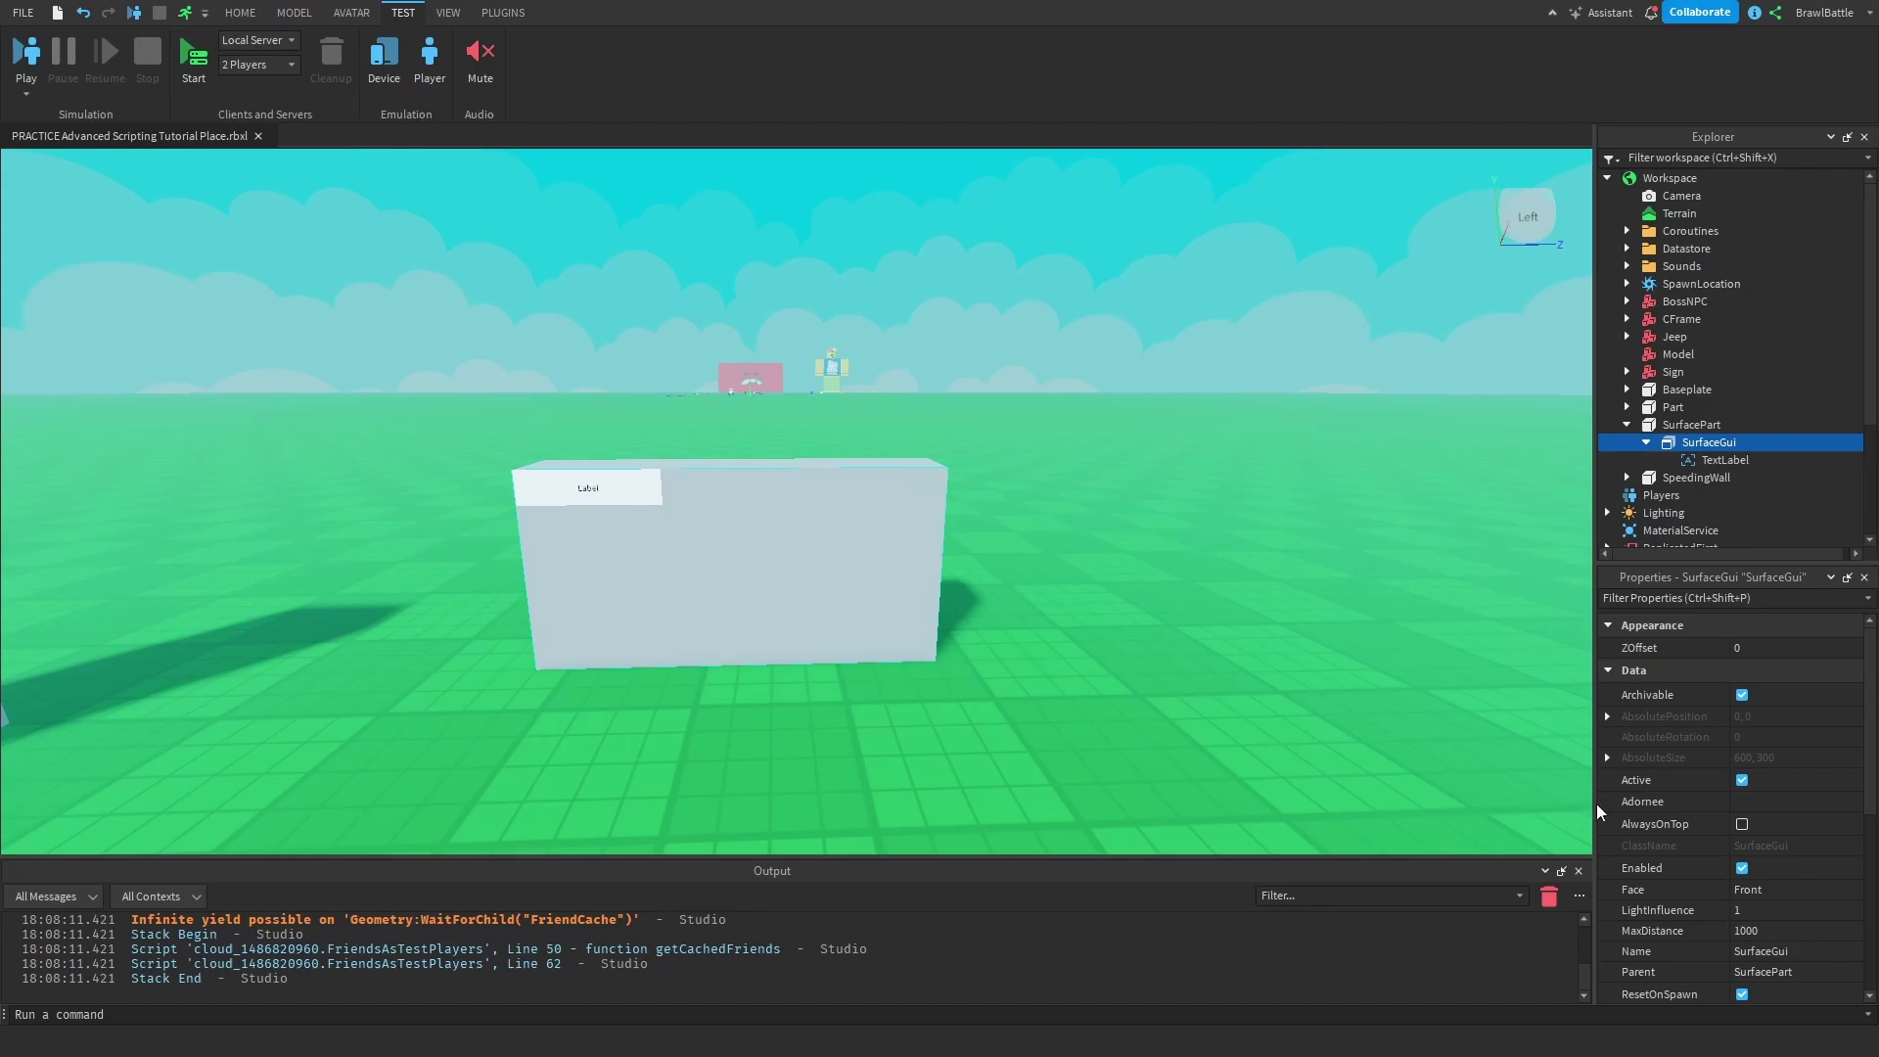
pyautogui.scroll(-3, 1656, 792)
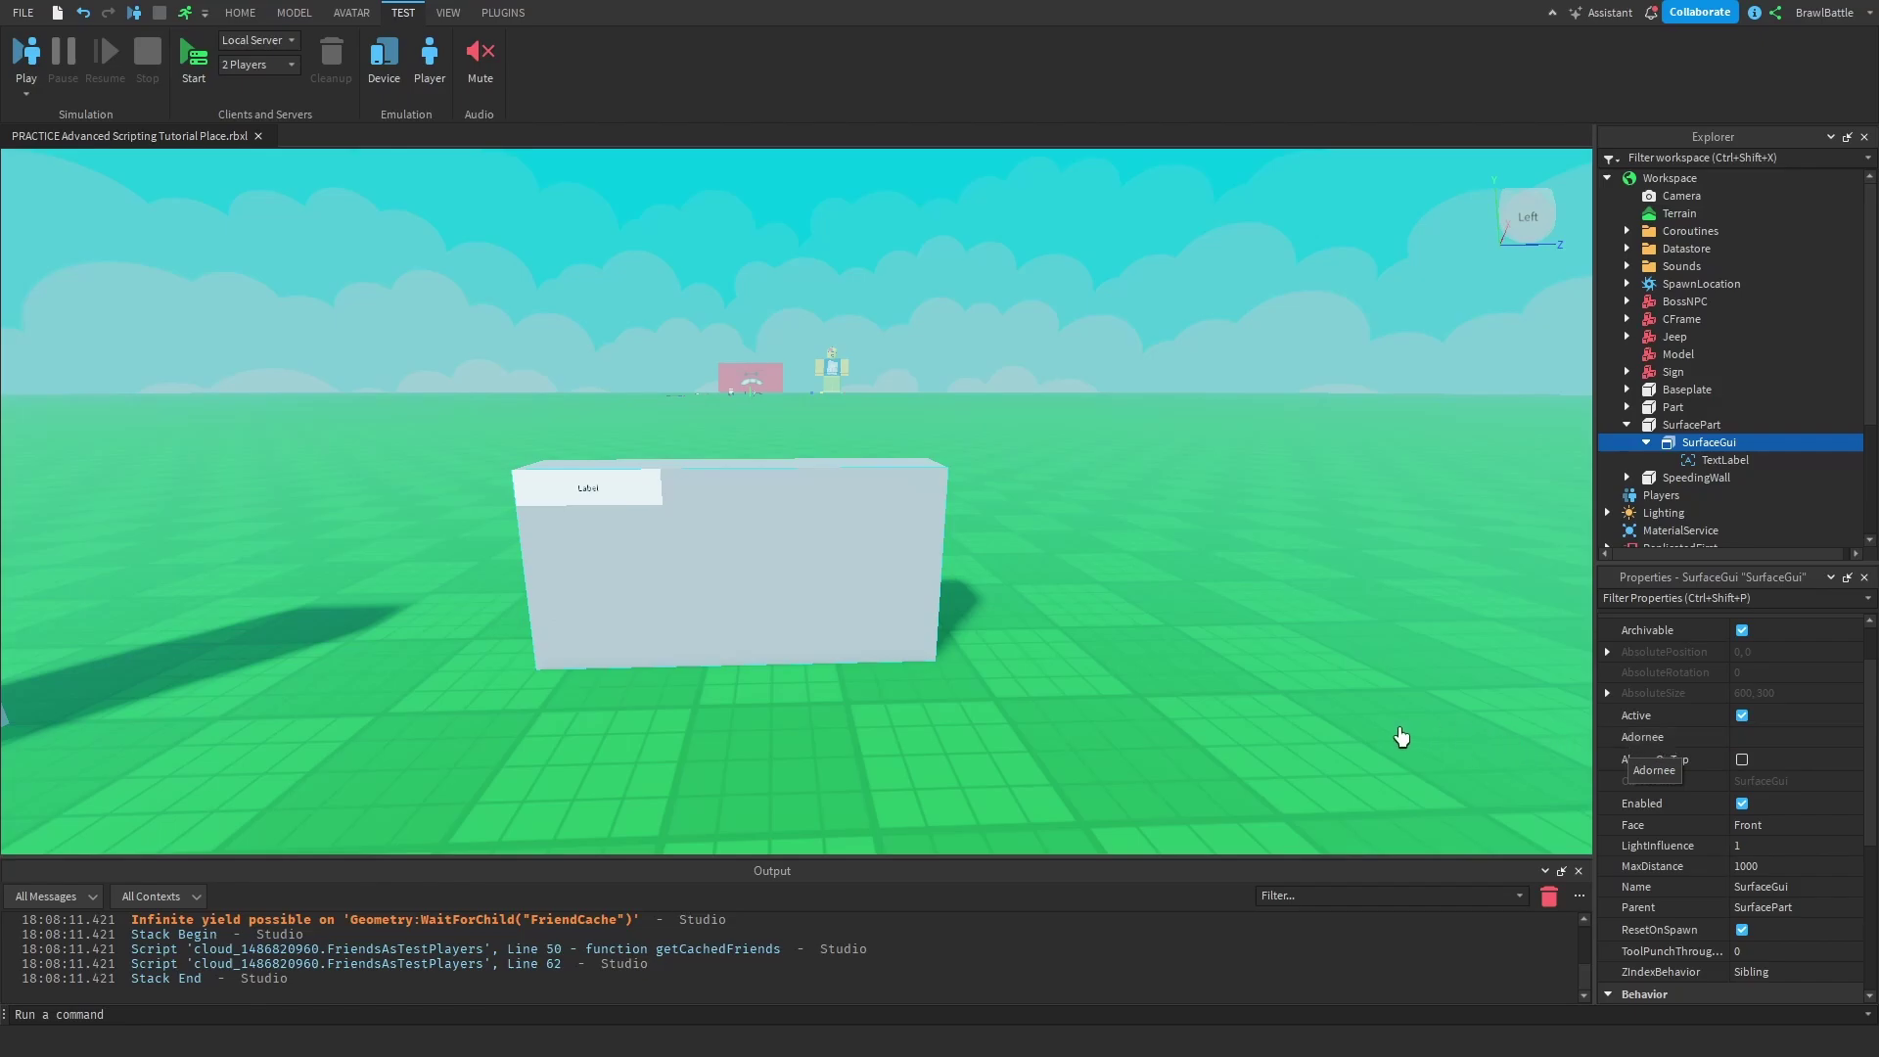
pyautogui.moveTo(1400, 738); pyautogui.dragTo(1398, 738, button='right')
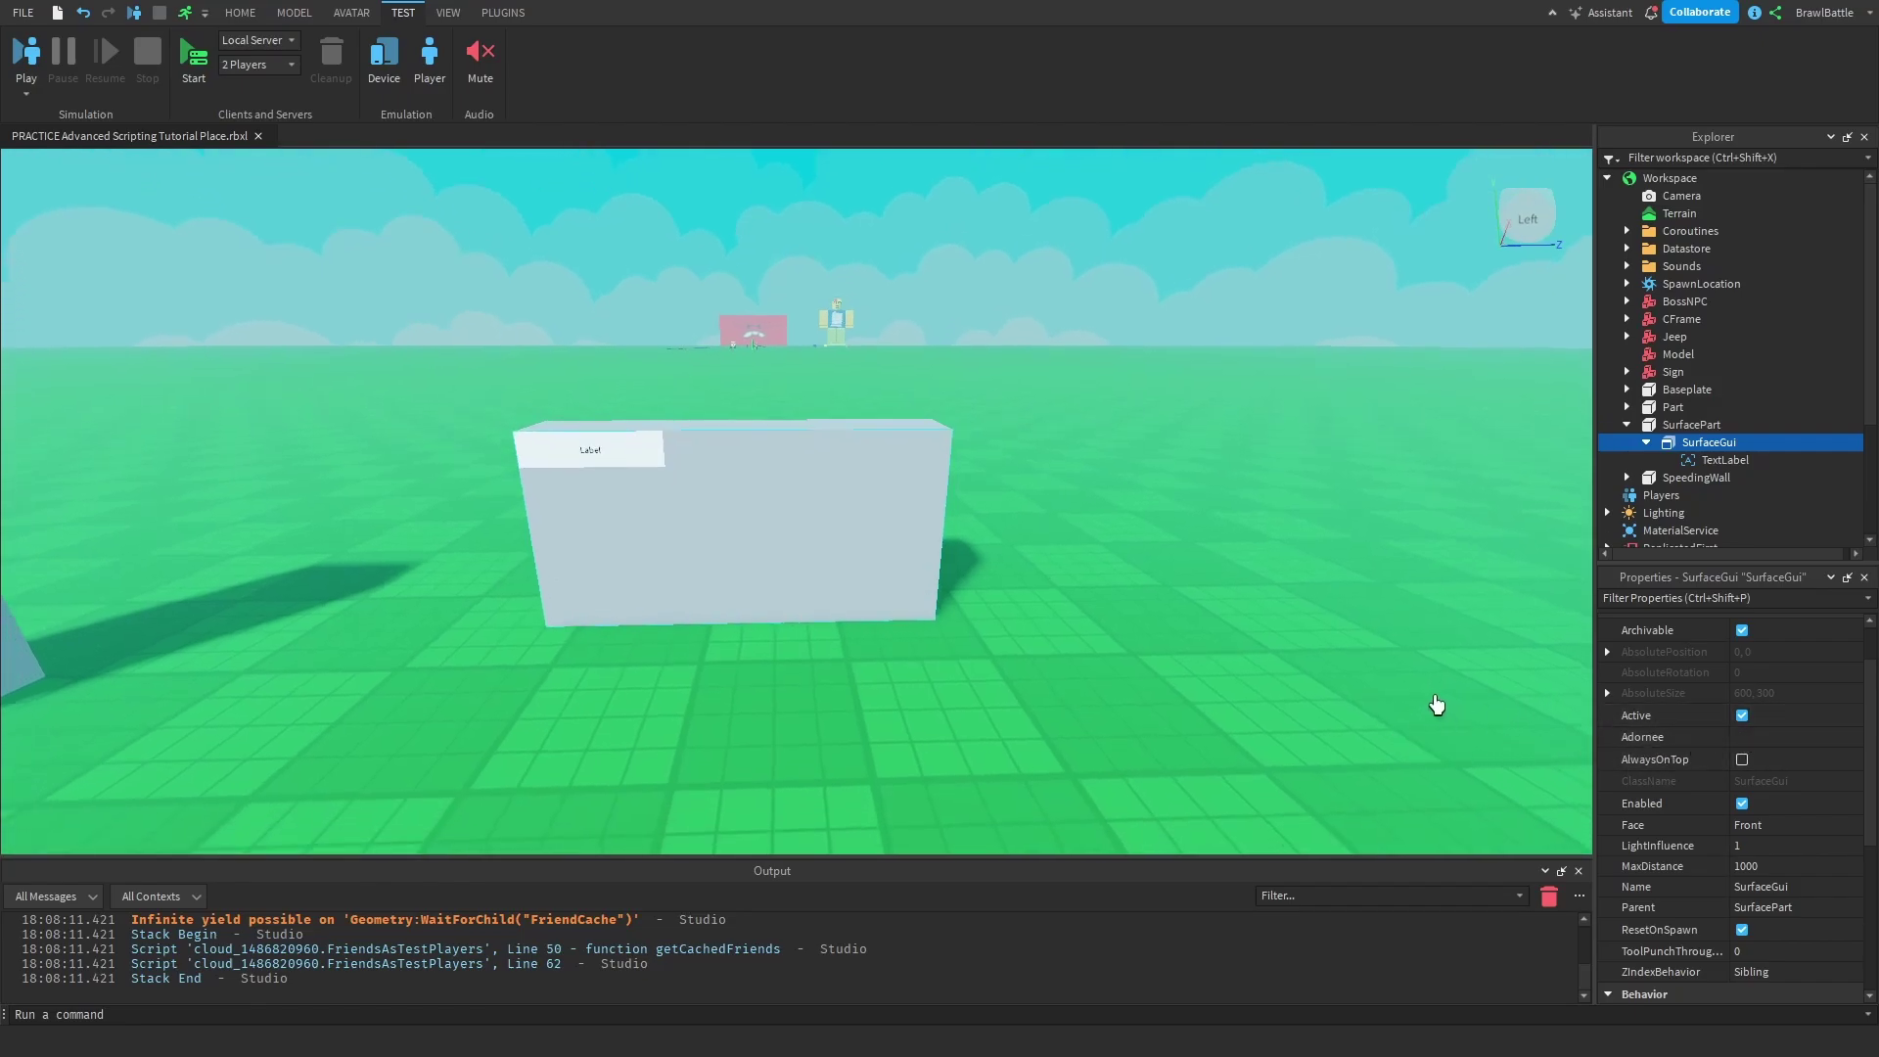
pyautogui.moveTo(1434, 702); pyautogui.dragTo(1427, 697, button='right')
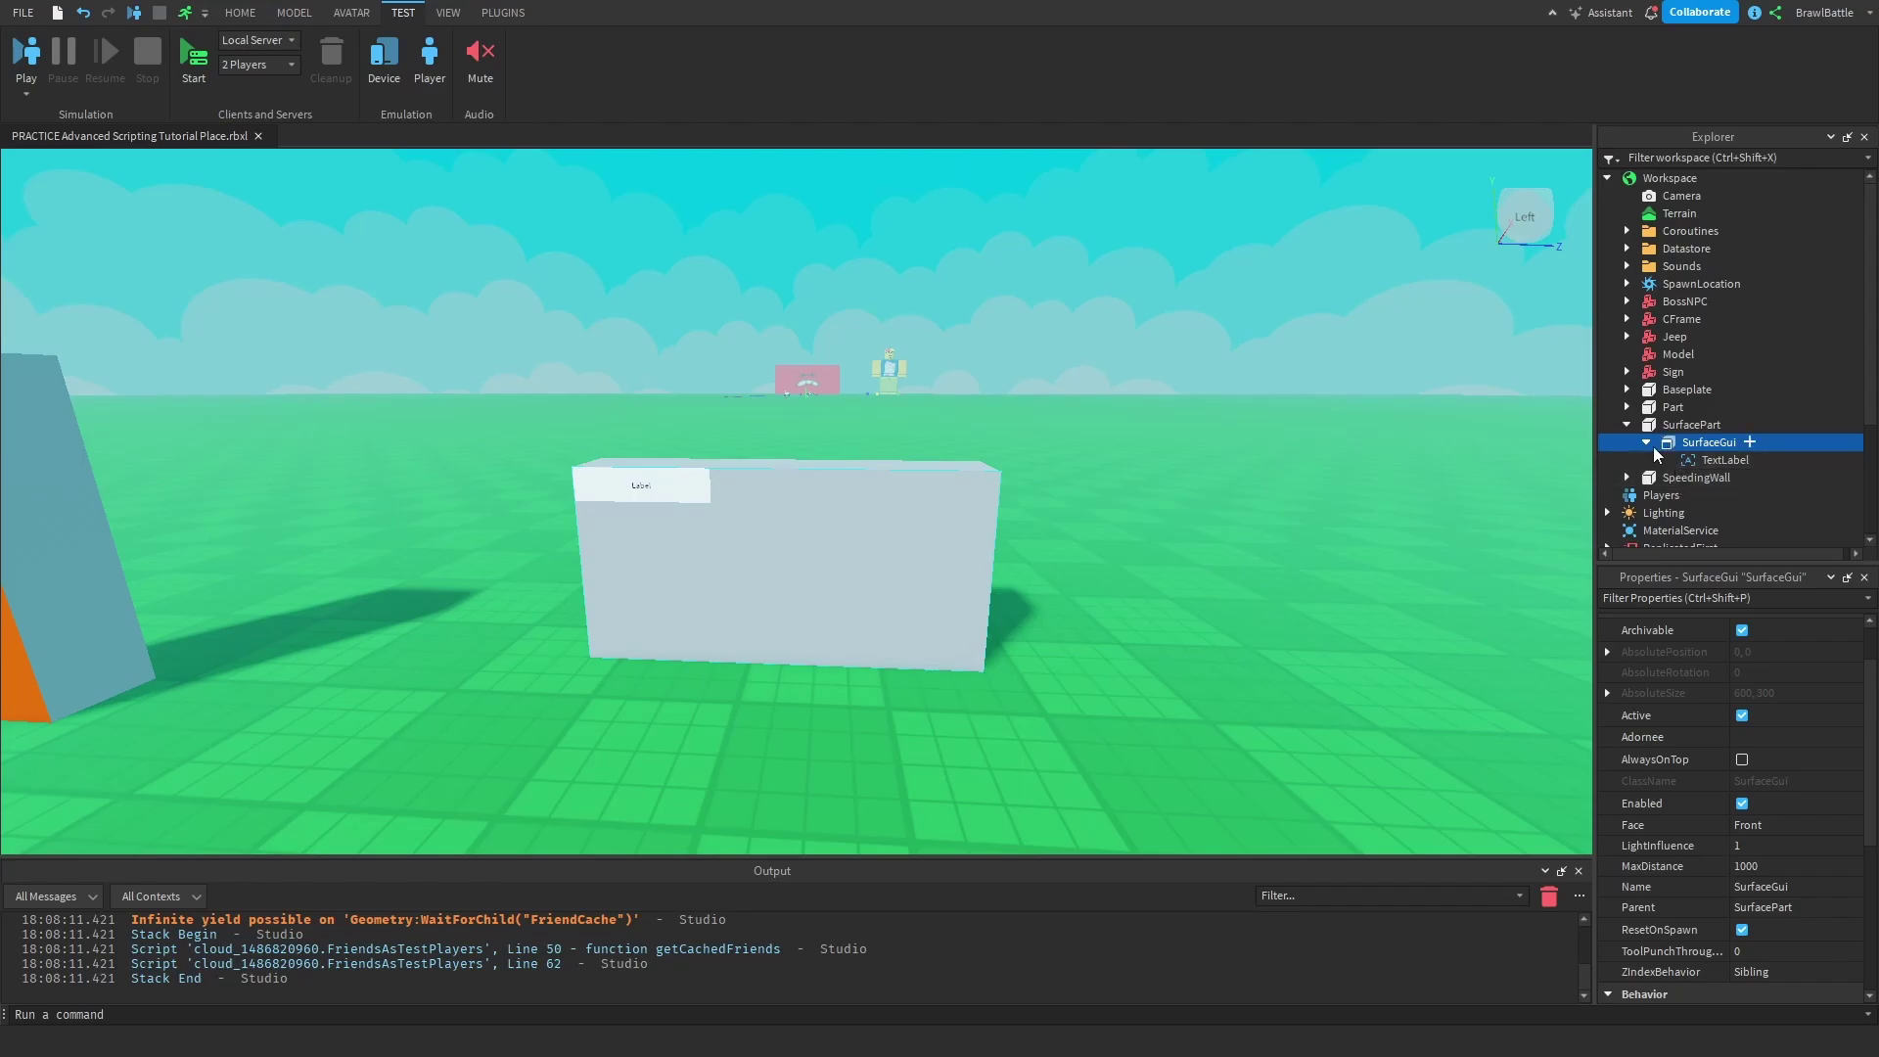
pyautogui.moveTo(1170, 703); pyautogui.dragTo(1169, 702, button='right')
pyautogui.press('w')
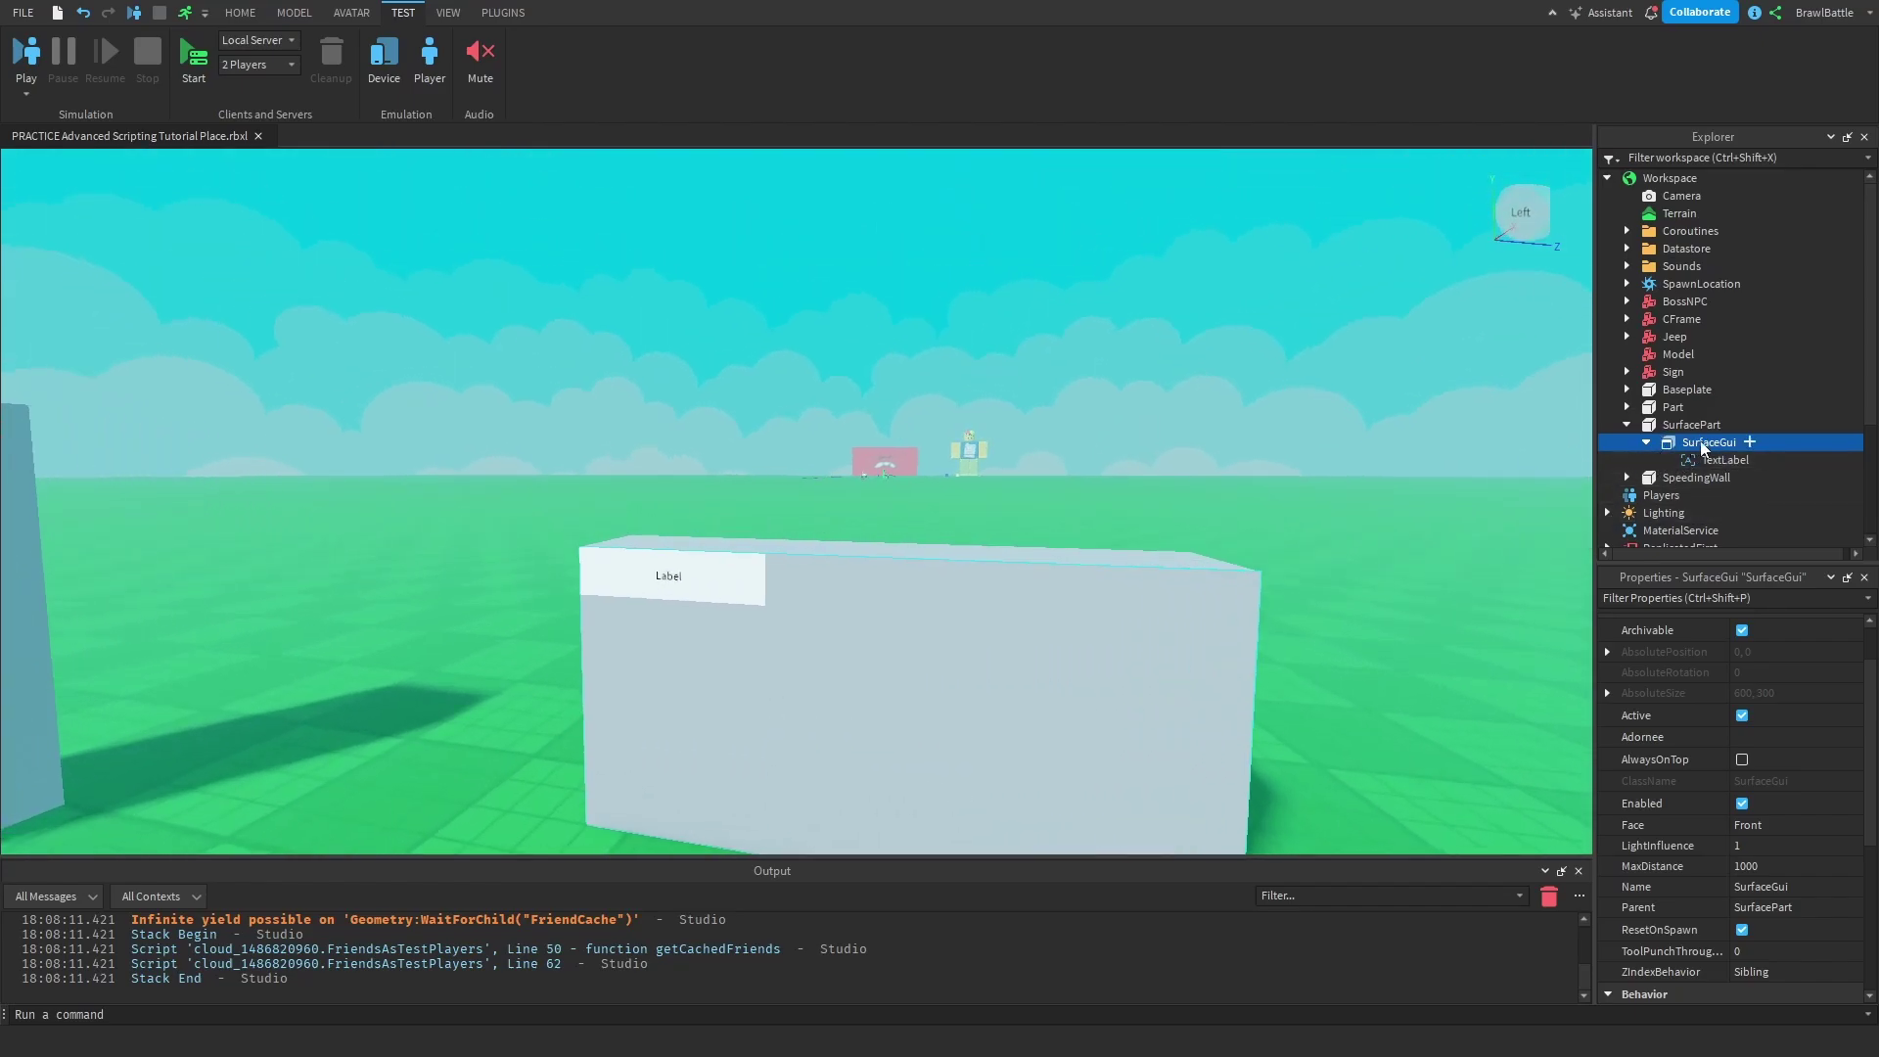
pyautogui.press('s')
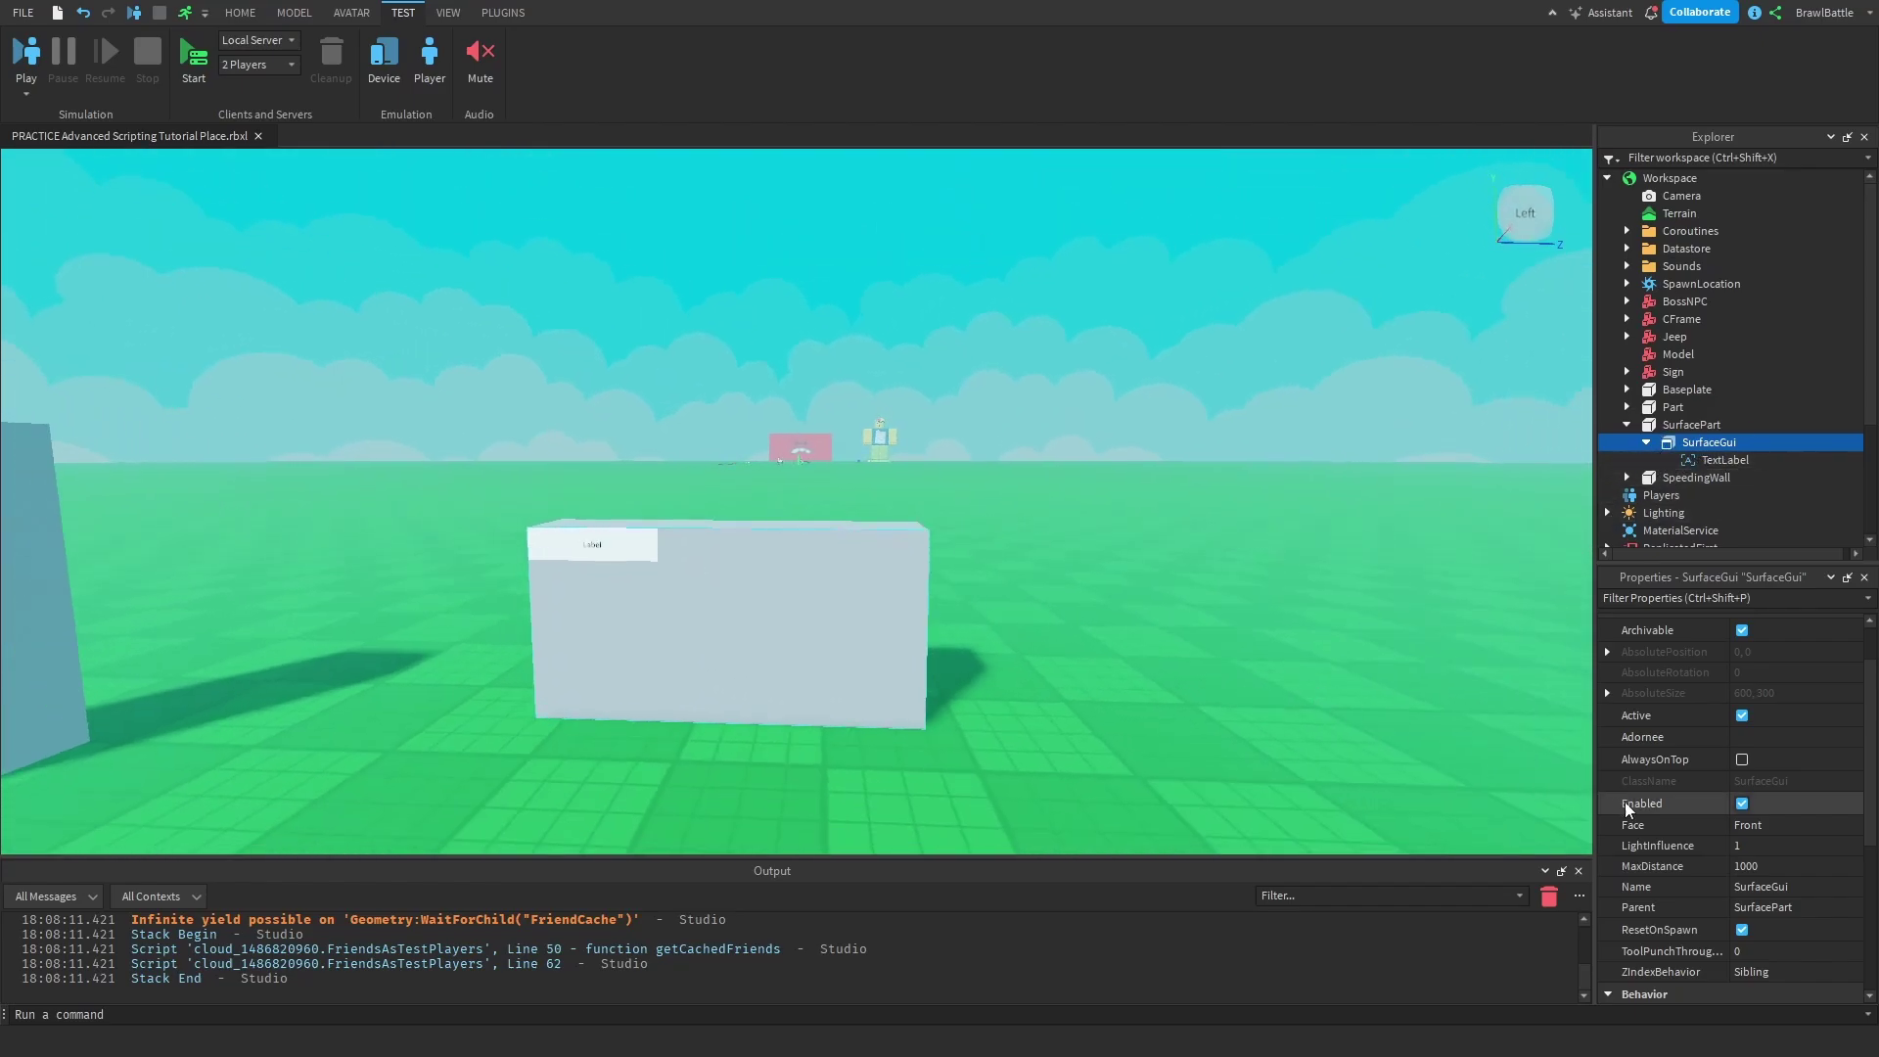
# Step: Try moving SurfacePart 3 studs along its length, and undo the move
pyautogui.click(1690, 425)
pyautogui.moveTo(1186, 653); pyautogui.dragTo(981, 675, button='right')
pyautogui.press('w')
pyautogui.hotkey('ctrl', '2')
pyautogui.moveTo(851, 587); pyautogui.dragTo(989, 633)
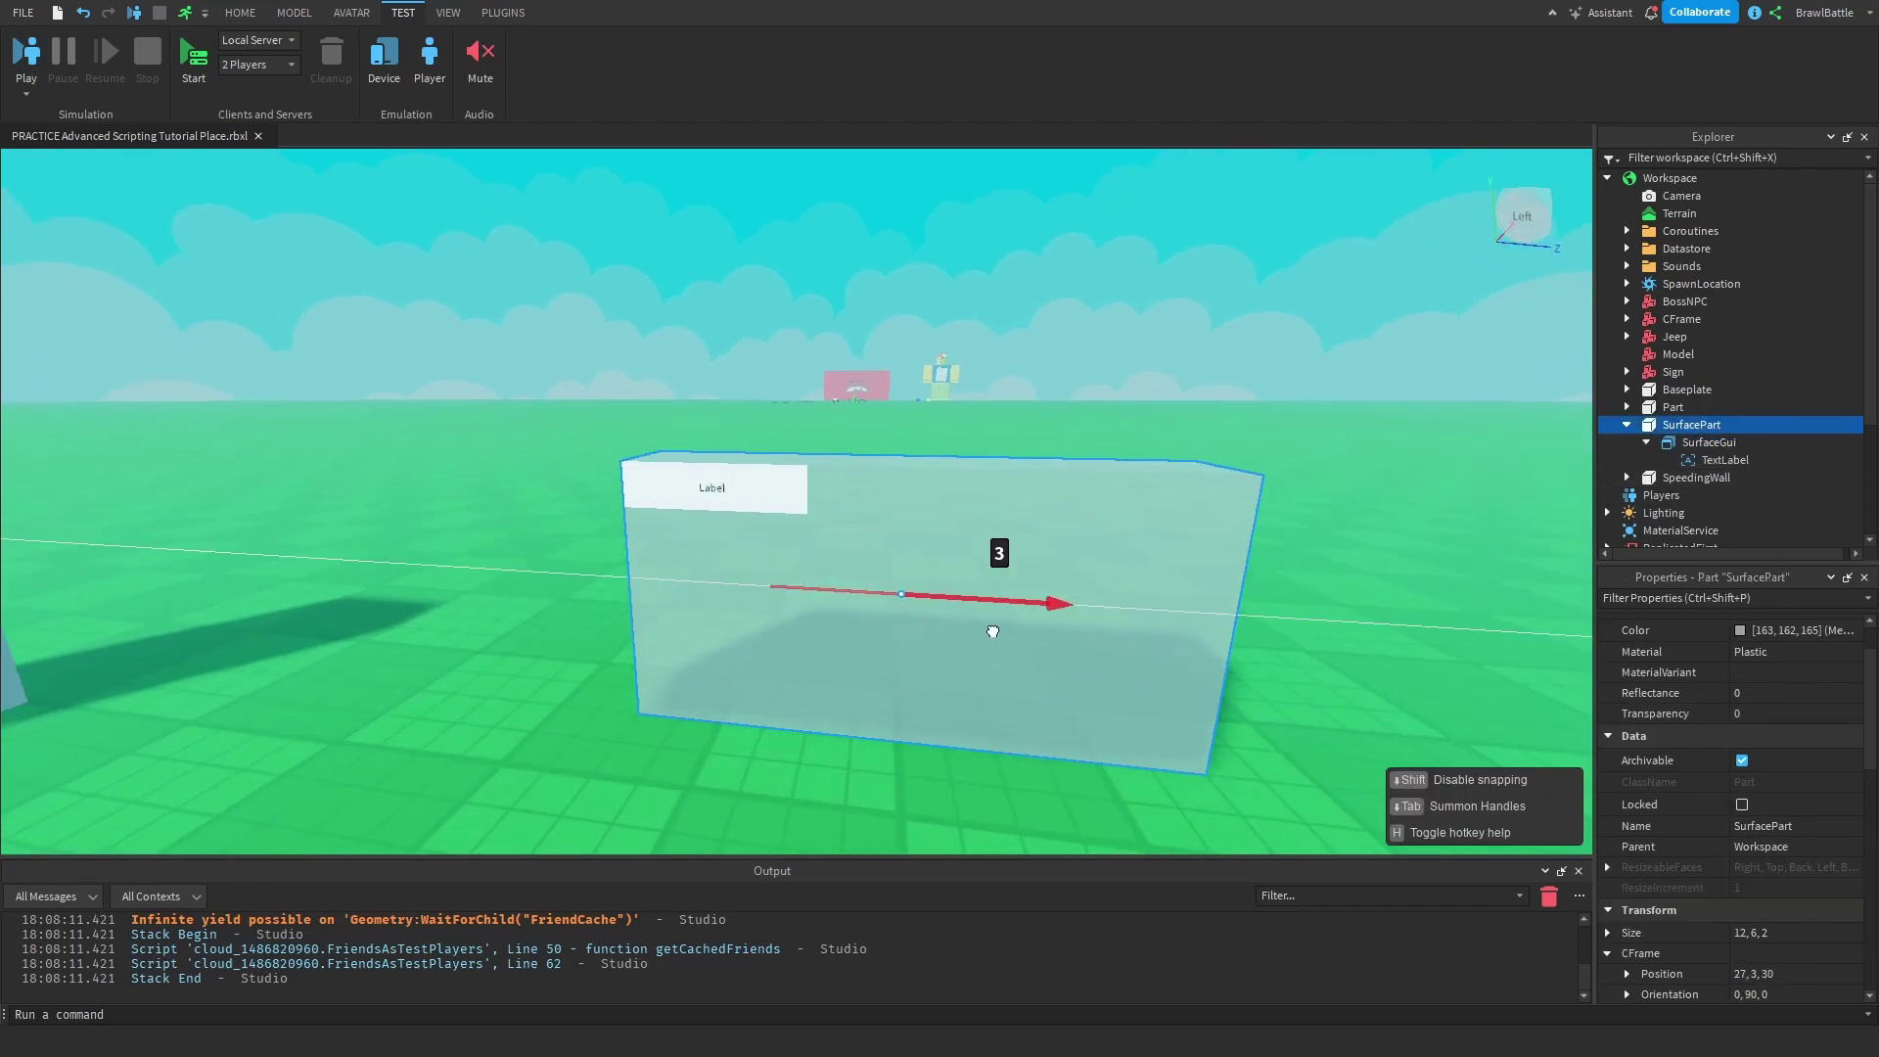
pyautogui.hotkey('ctrl', 'z')
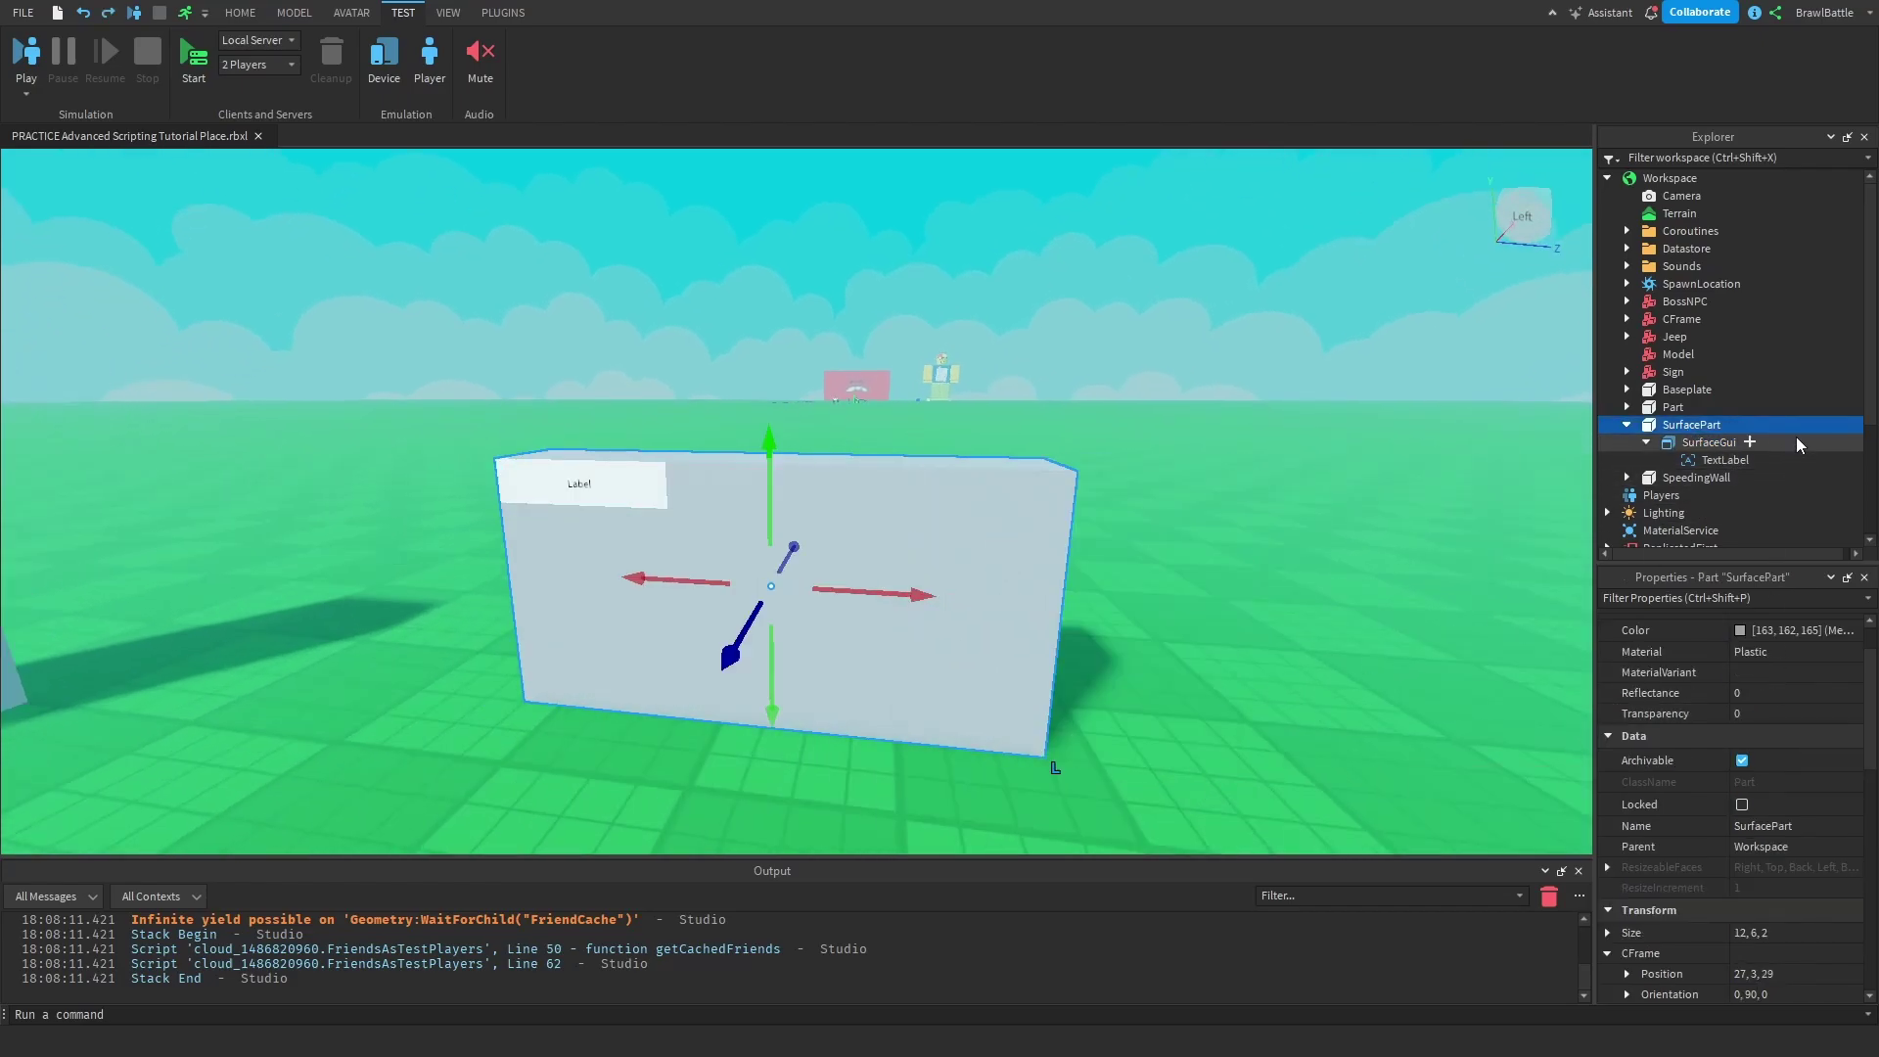
# Step: Reselect the SurfaceGui and review its data and behavior properties
pyautogui.click(1708, 442)
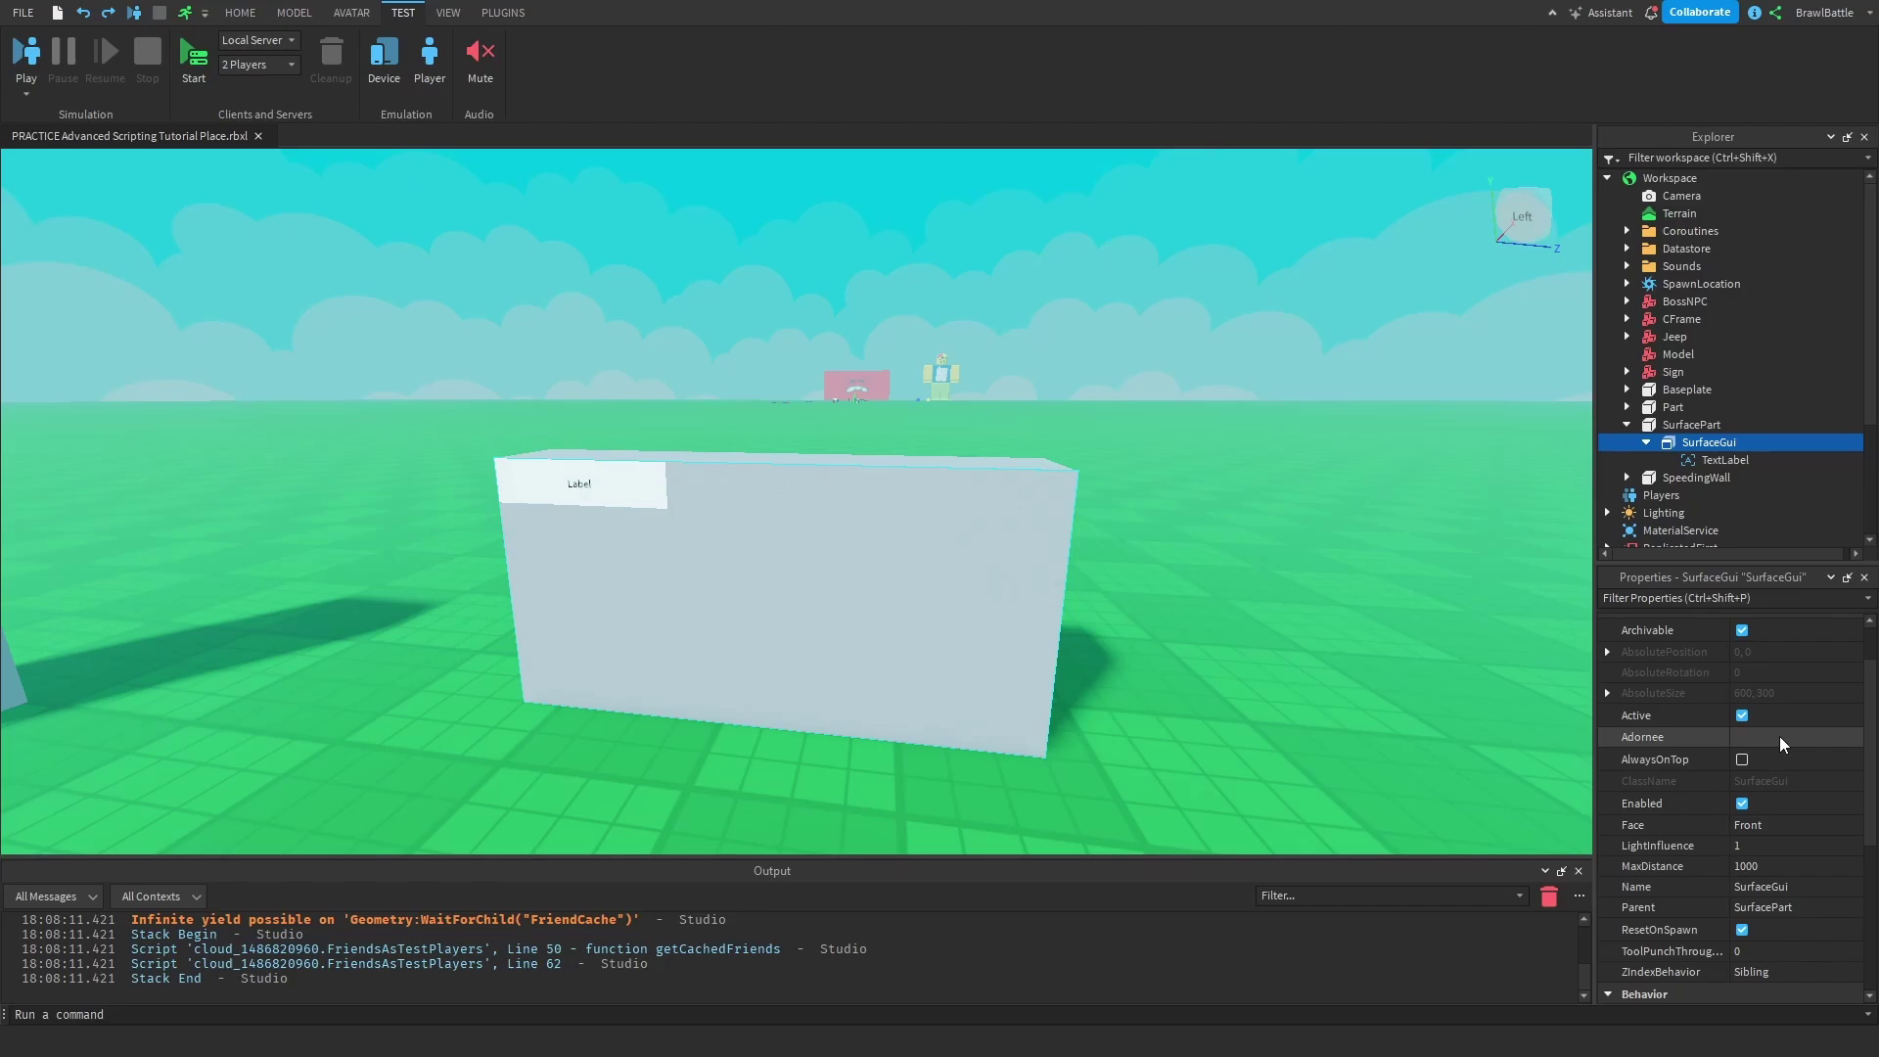
pyautogui.moveTo(1719, 452)
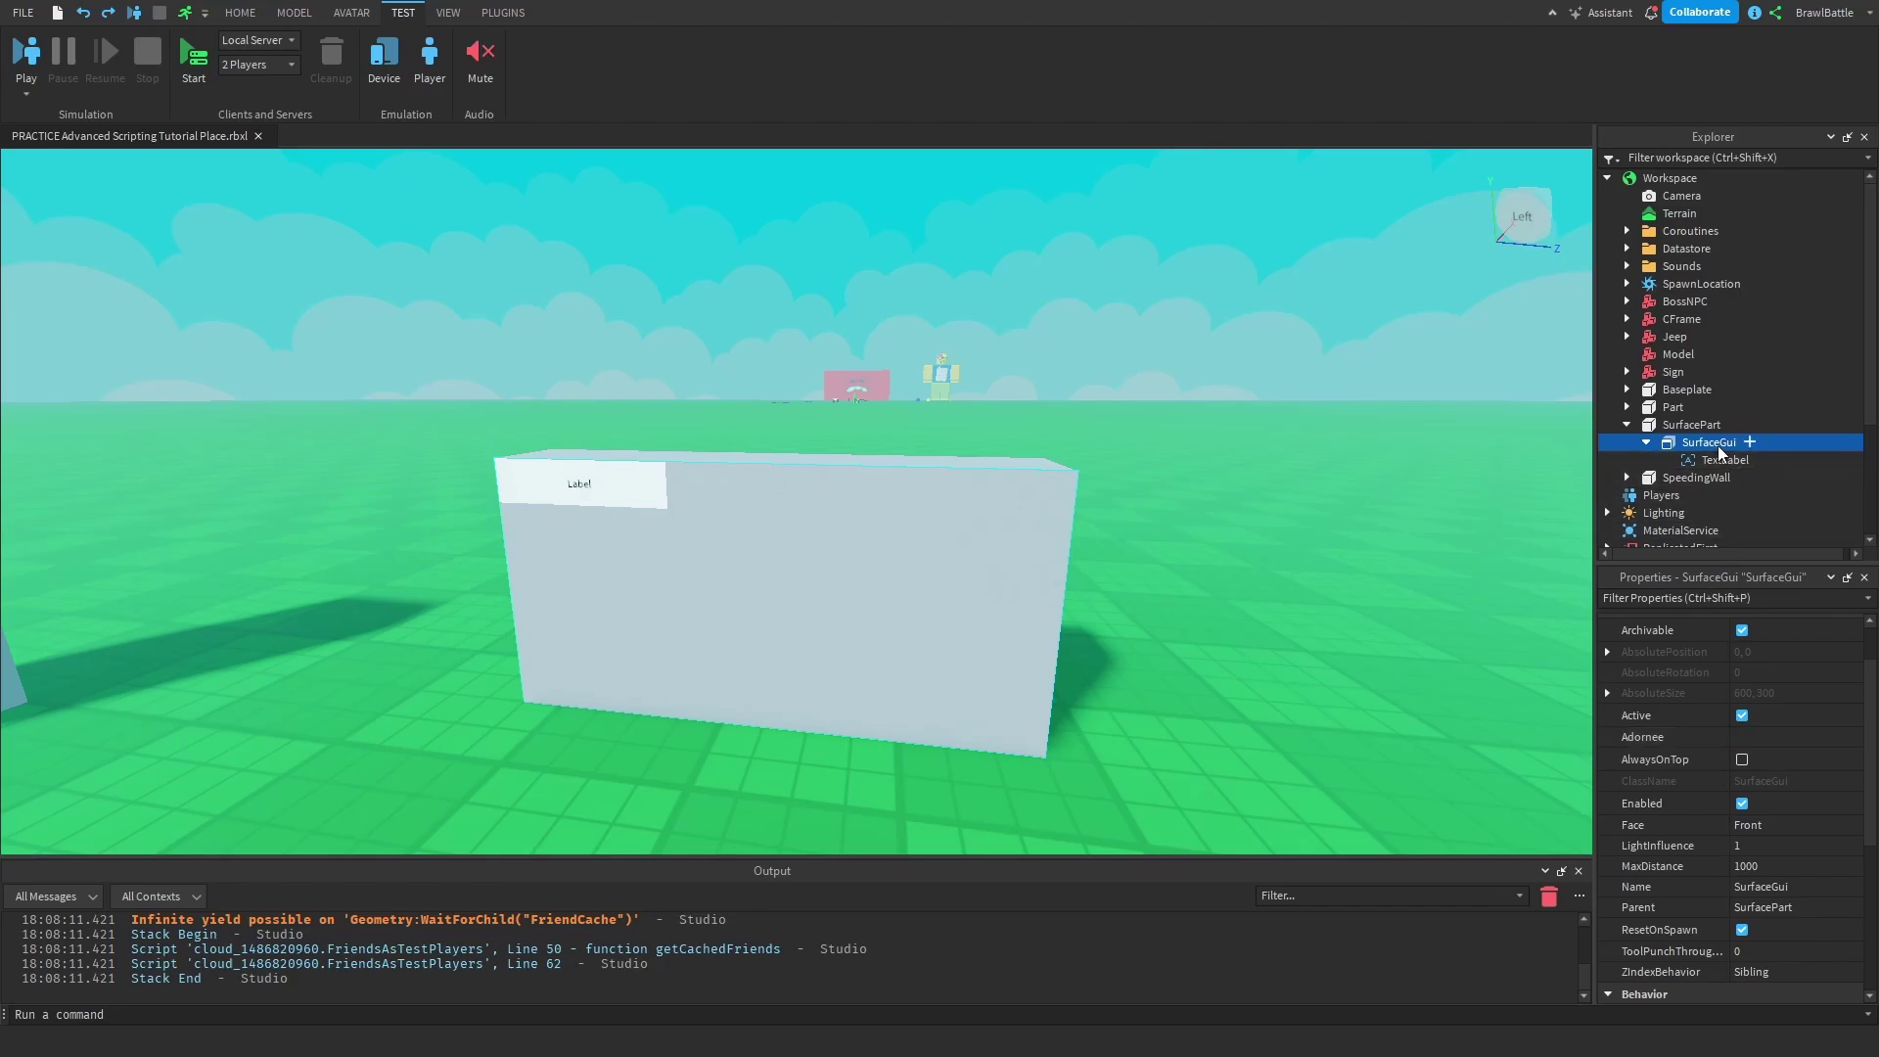
pyautogui.scroll(-2, 1735, 831)
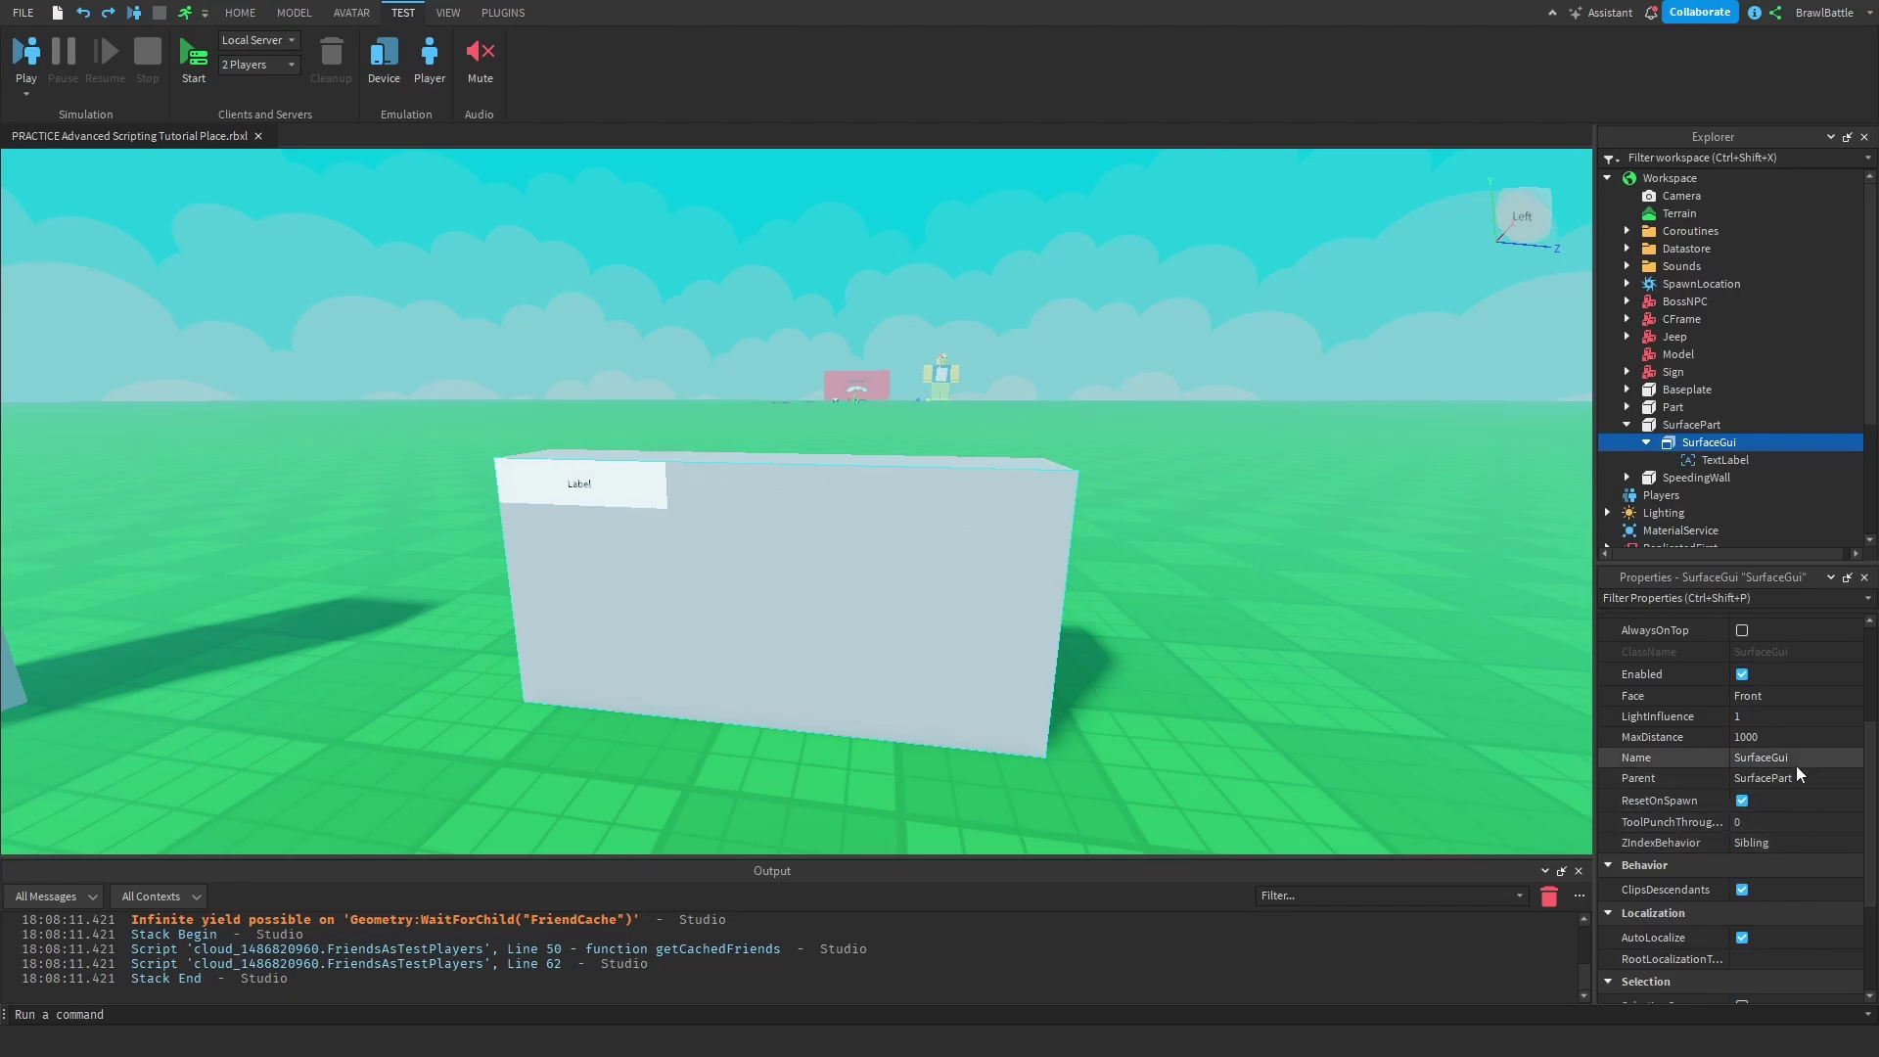
# Step: Try sliding SurfacePart sideways once more with its SurfaceGui attached, and undo the slide
pyautogui.click(1707, 426)
pyautogui.moveTo(925, 594); pyautogui.dragTo(1107, 671)
pyautogui.hotkey('ctrl', 'z')
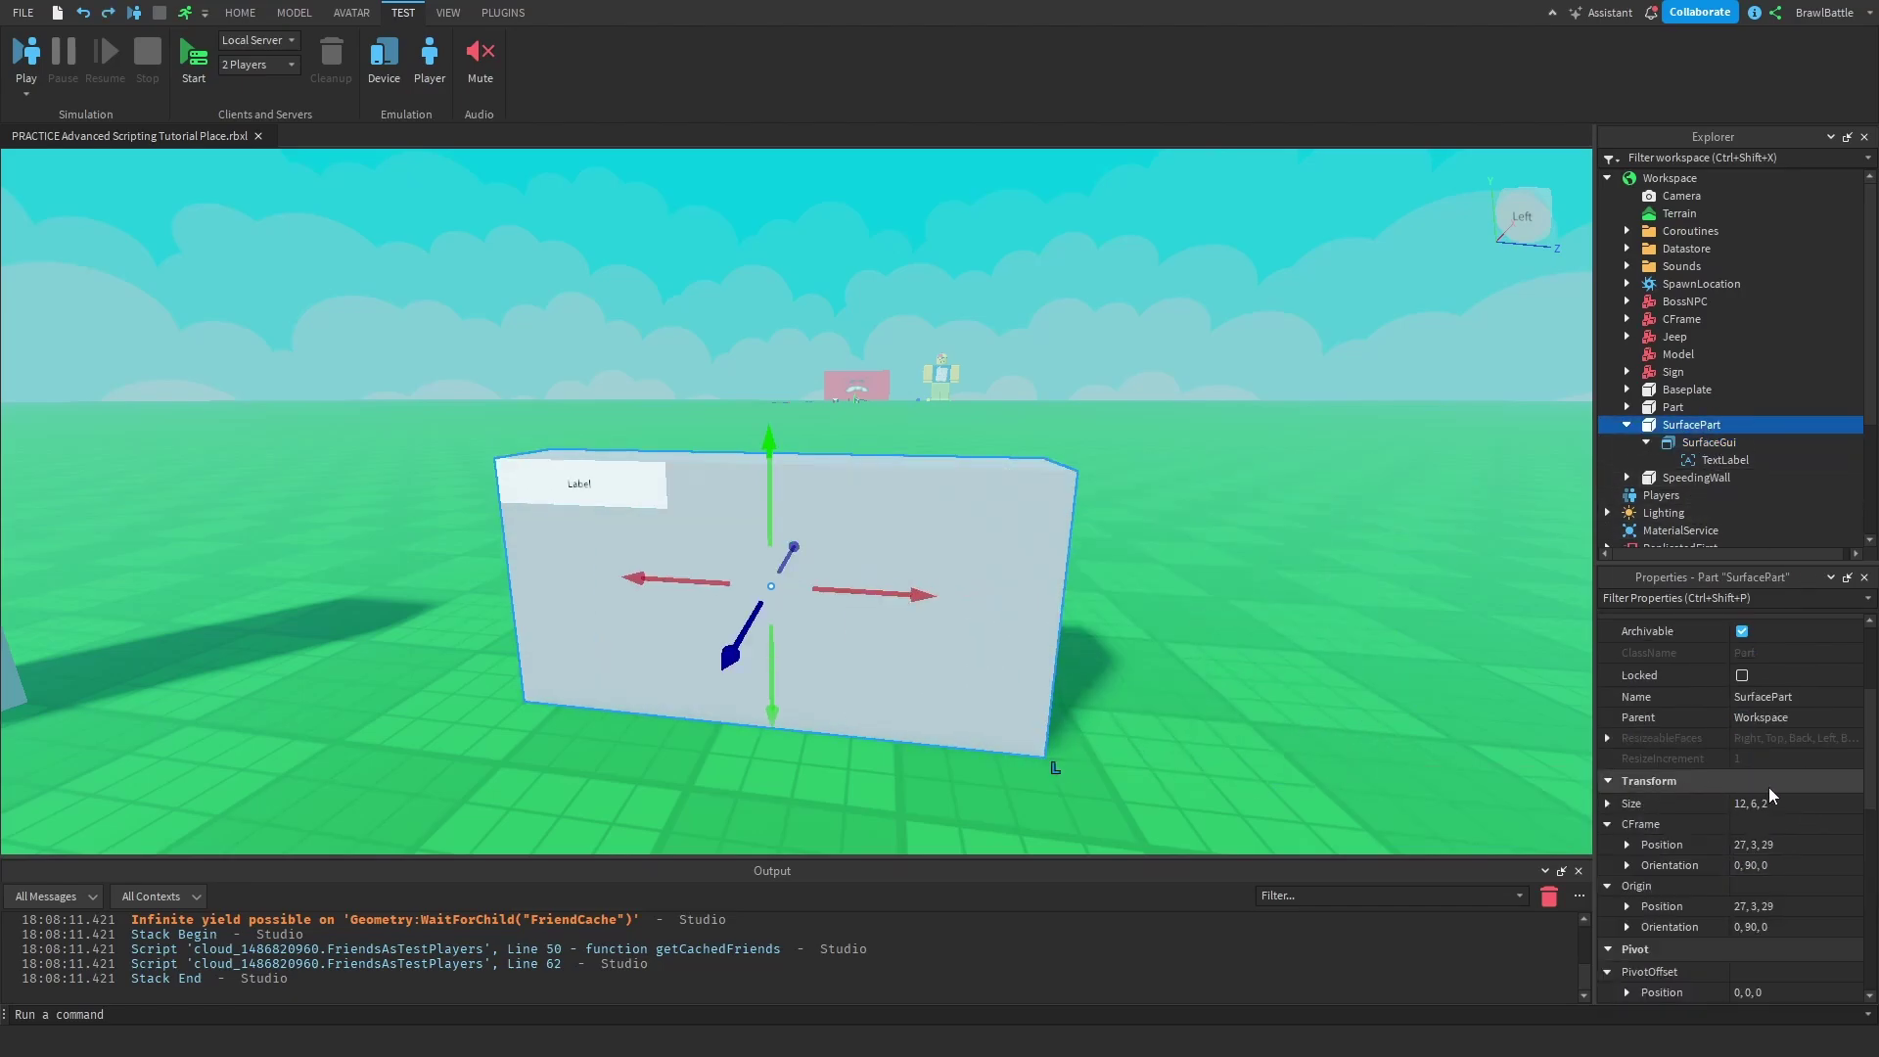
# Step: Return to the SurfaceGui and examine its Adornee property together with the labelled wall
pyautogui.scroll(3, 1769, 789)
pyautogui.click(1709, 440)
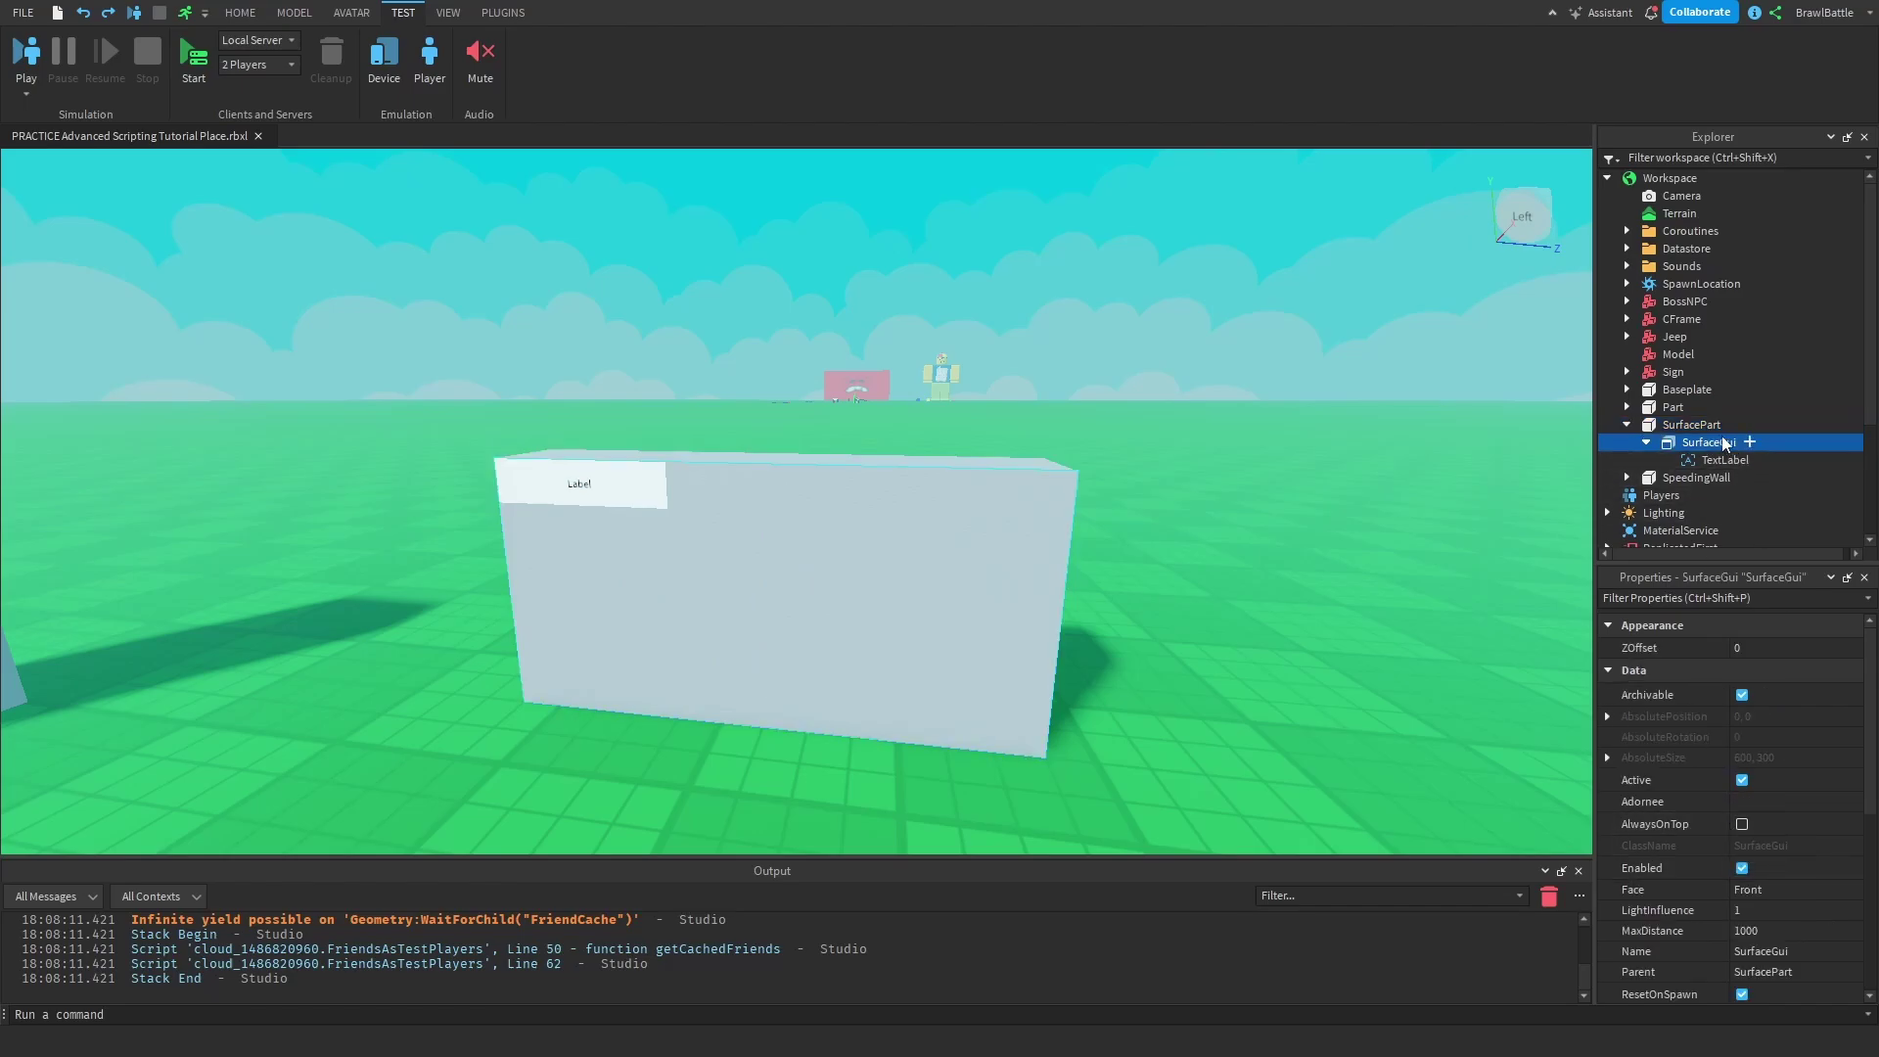
pyautogui.moveTo(1307, 603); pyautogui.dragTo(1153, 671, button='right')
pyautogui.scroll(-2, 1223, 647)
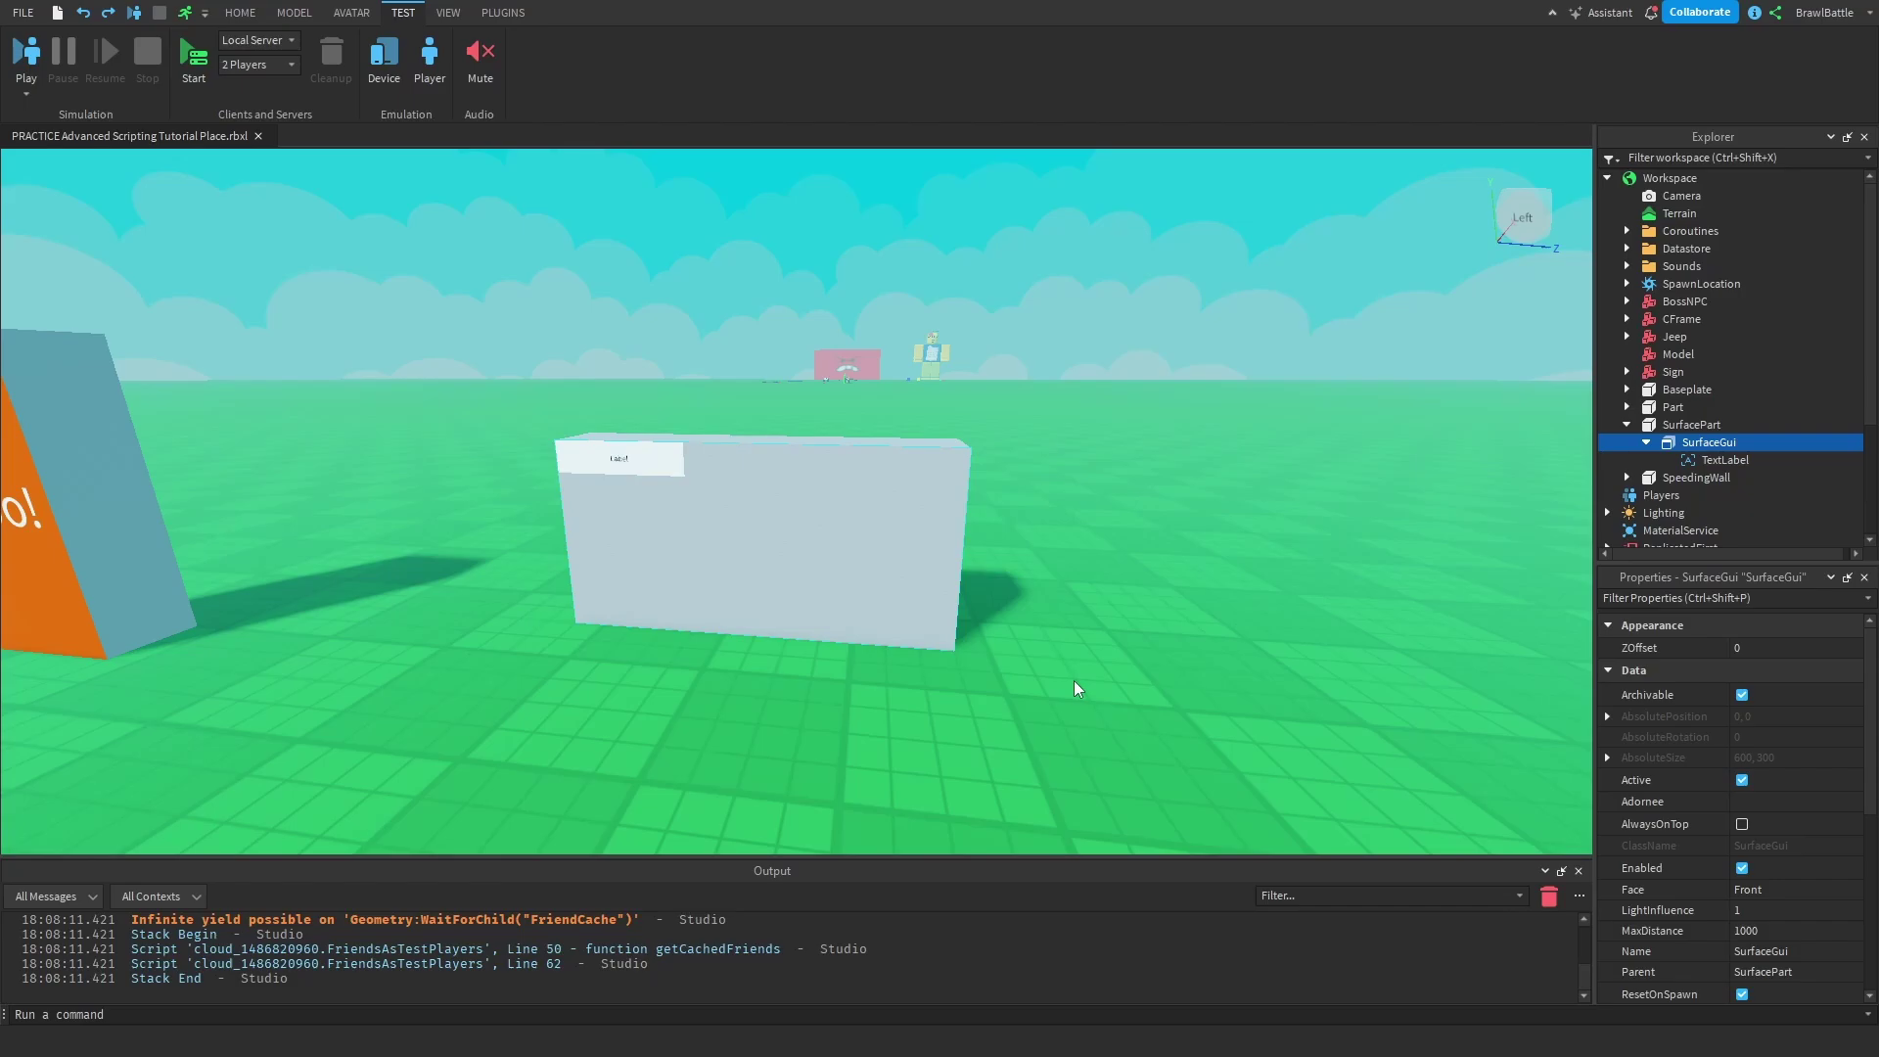
pyautogui.click(1644, 806)
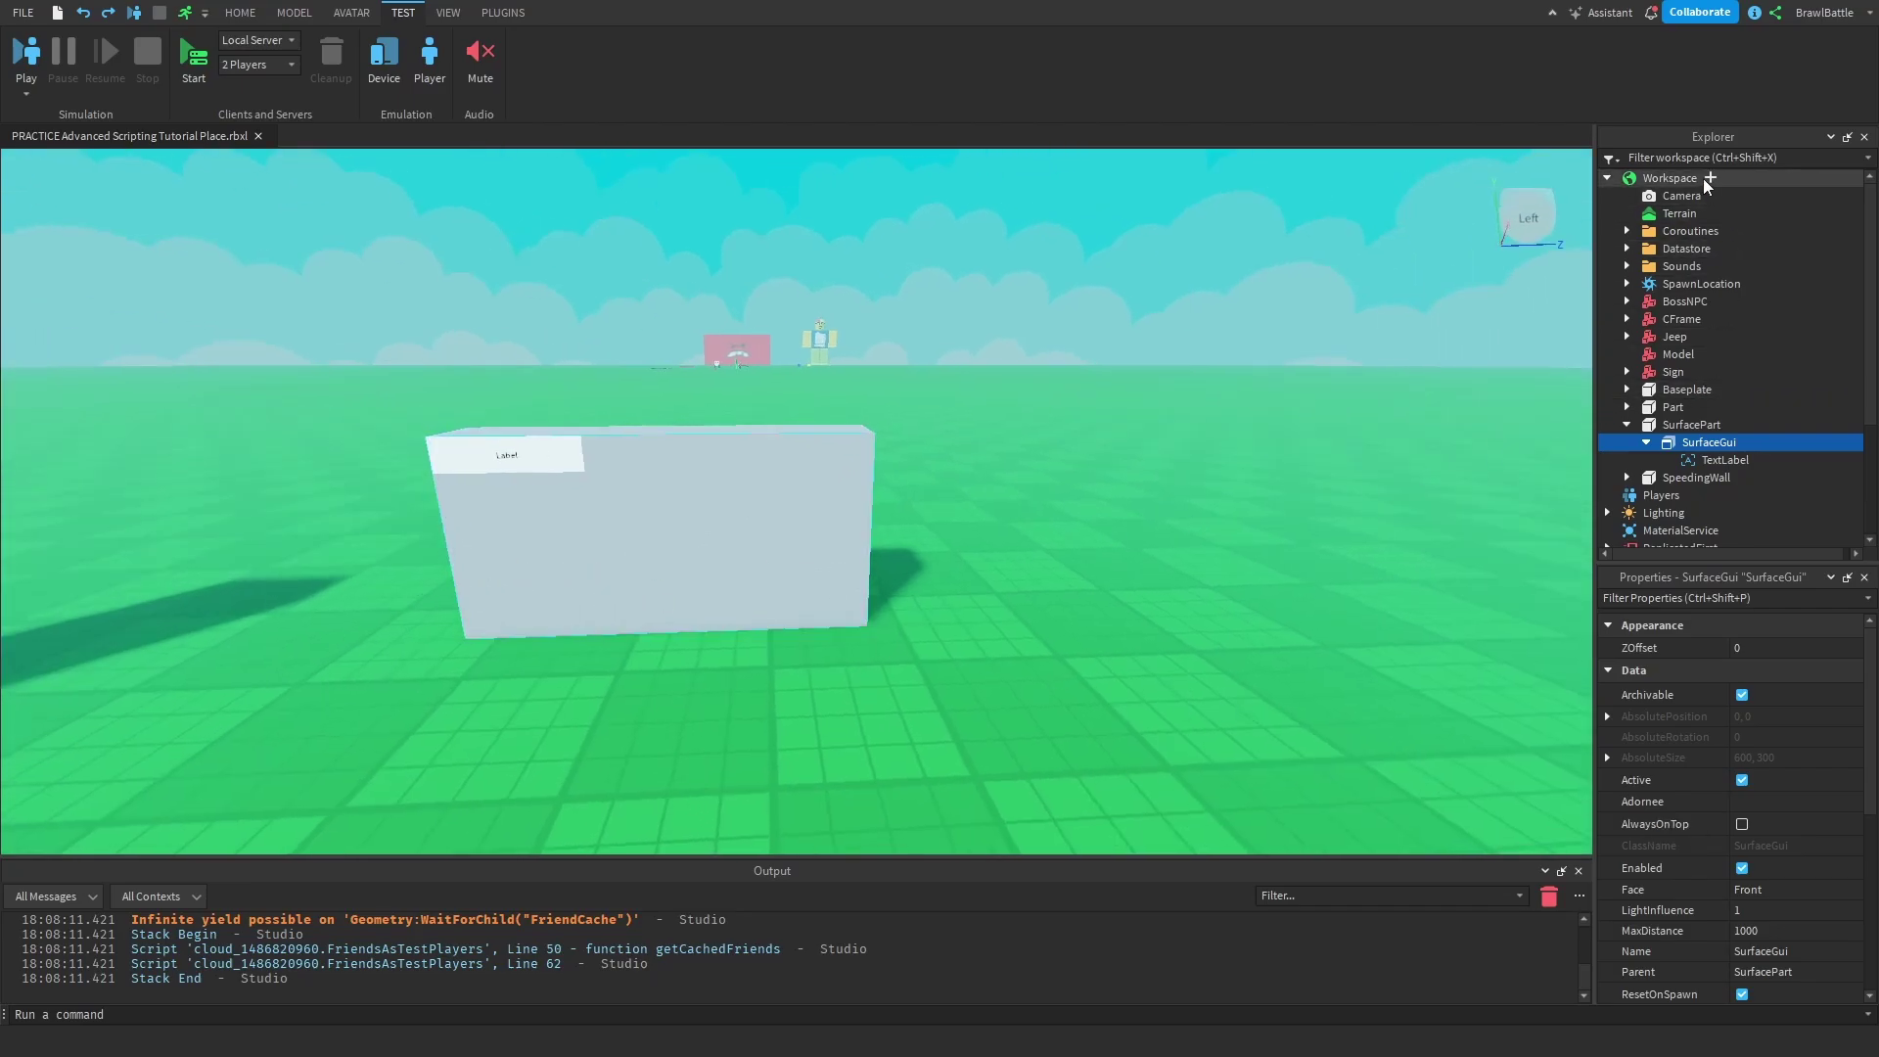
# Step: Add a new Model to the Workspace and place SurfacePart inside it
pyautogui.click(1707, 178)
pyautogui.write('model')
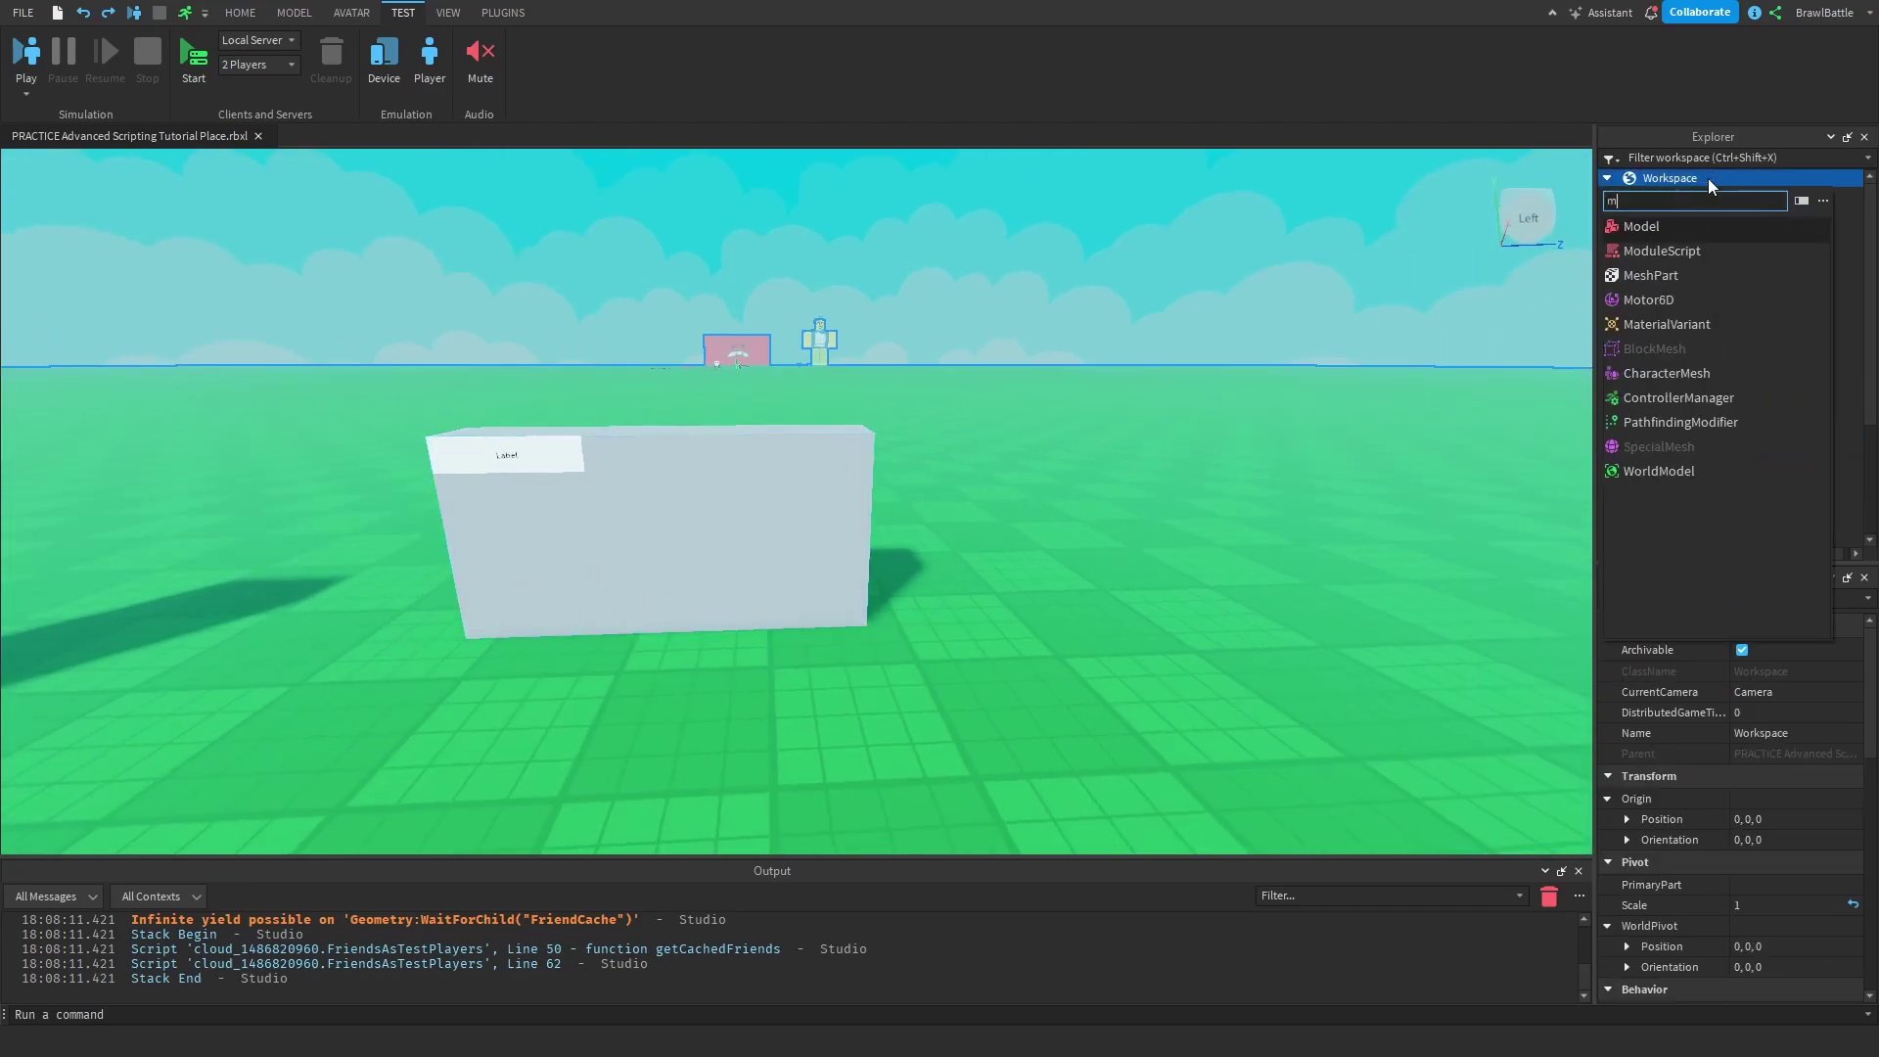
pyautogui.click(1681, 231)
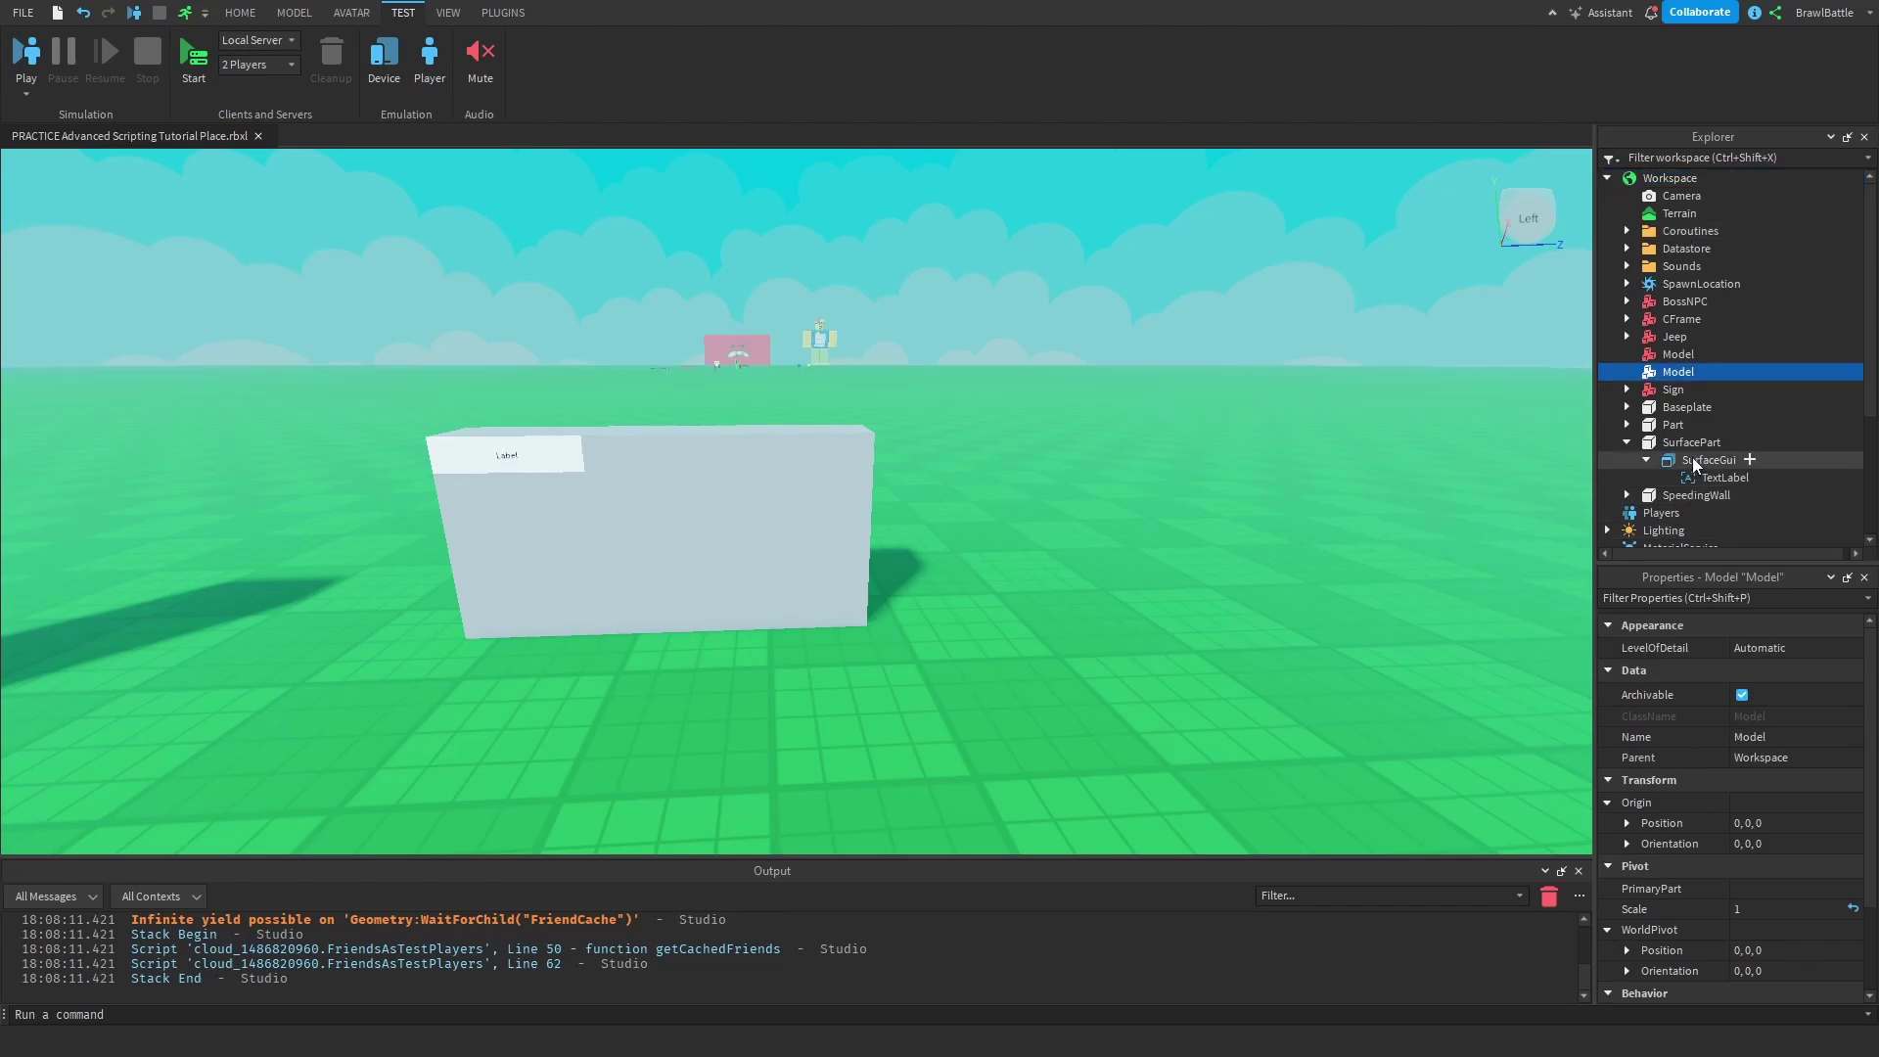
pyautogui.moveTo(1683, 446); pyautogui.dragTo(1679, 380)
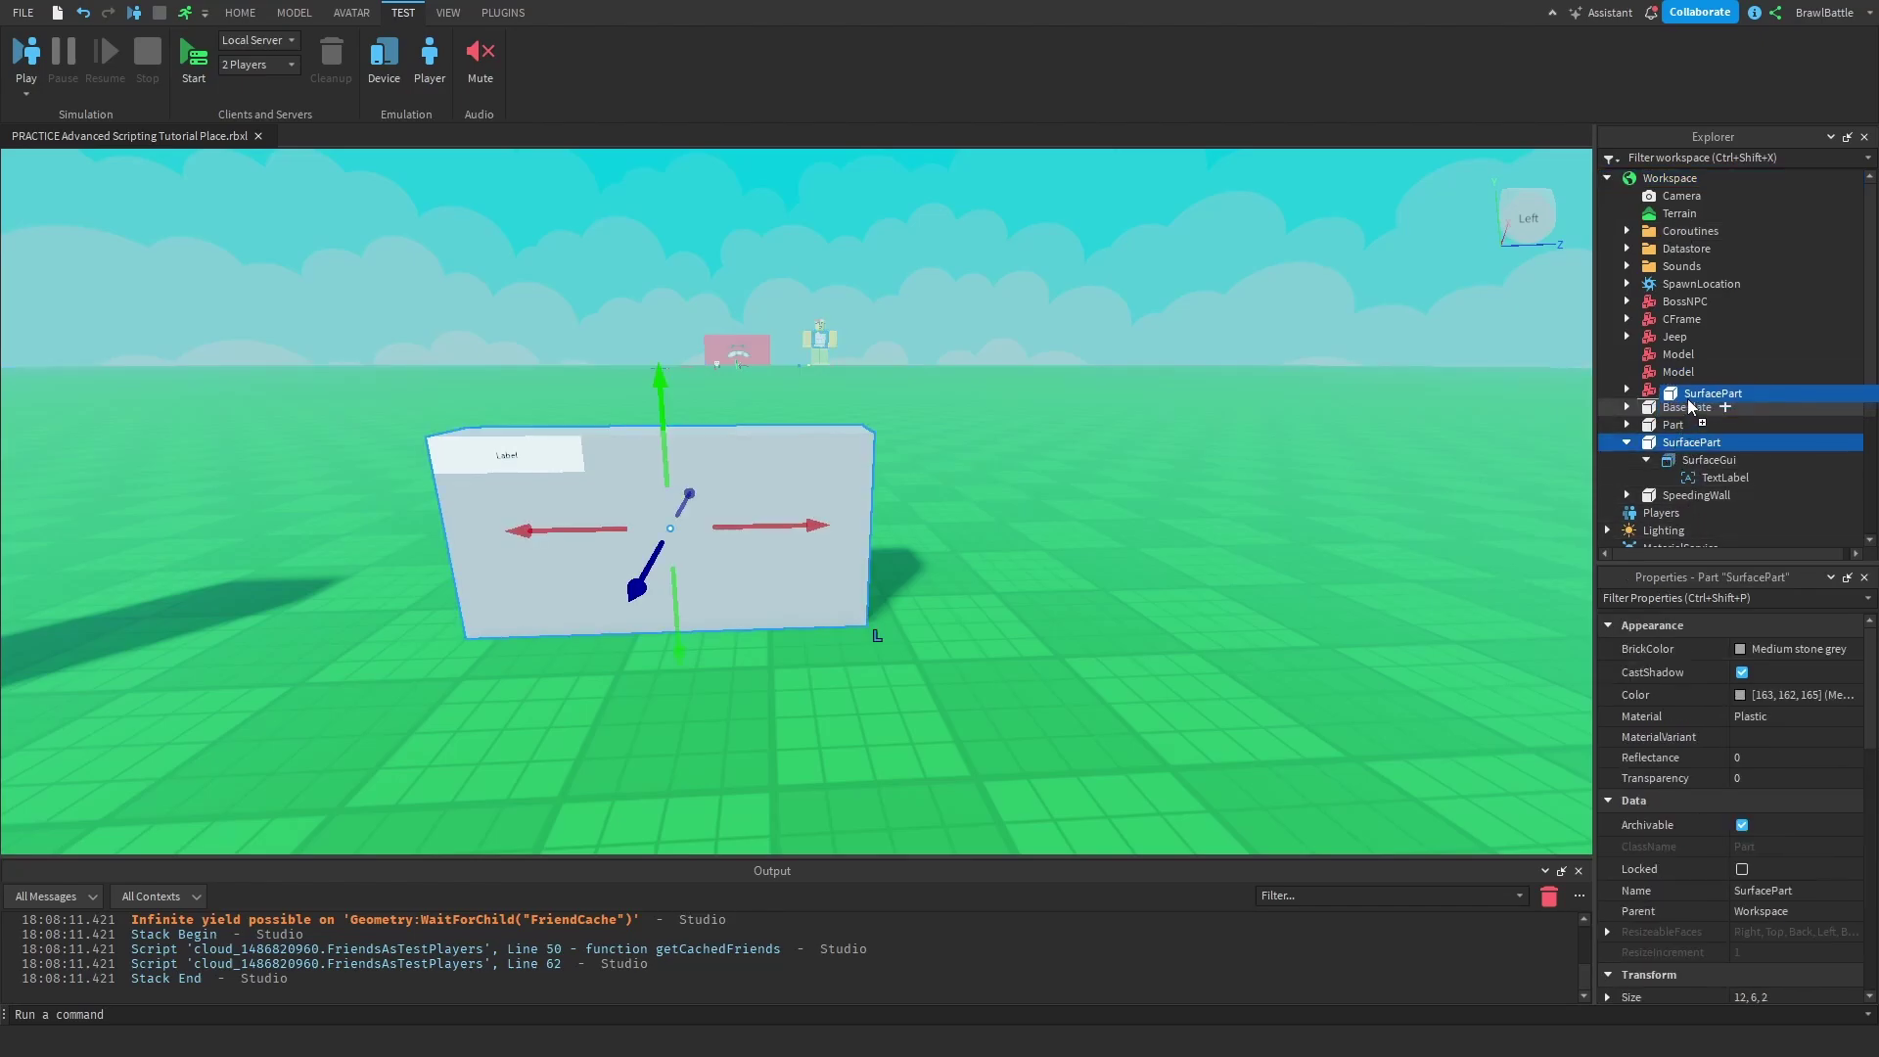
# Step: Duplicate SurfacePart within the model and move the copy 17 studs sideways, next to the original wall
pyautogui.click(1646, 390)
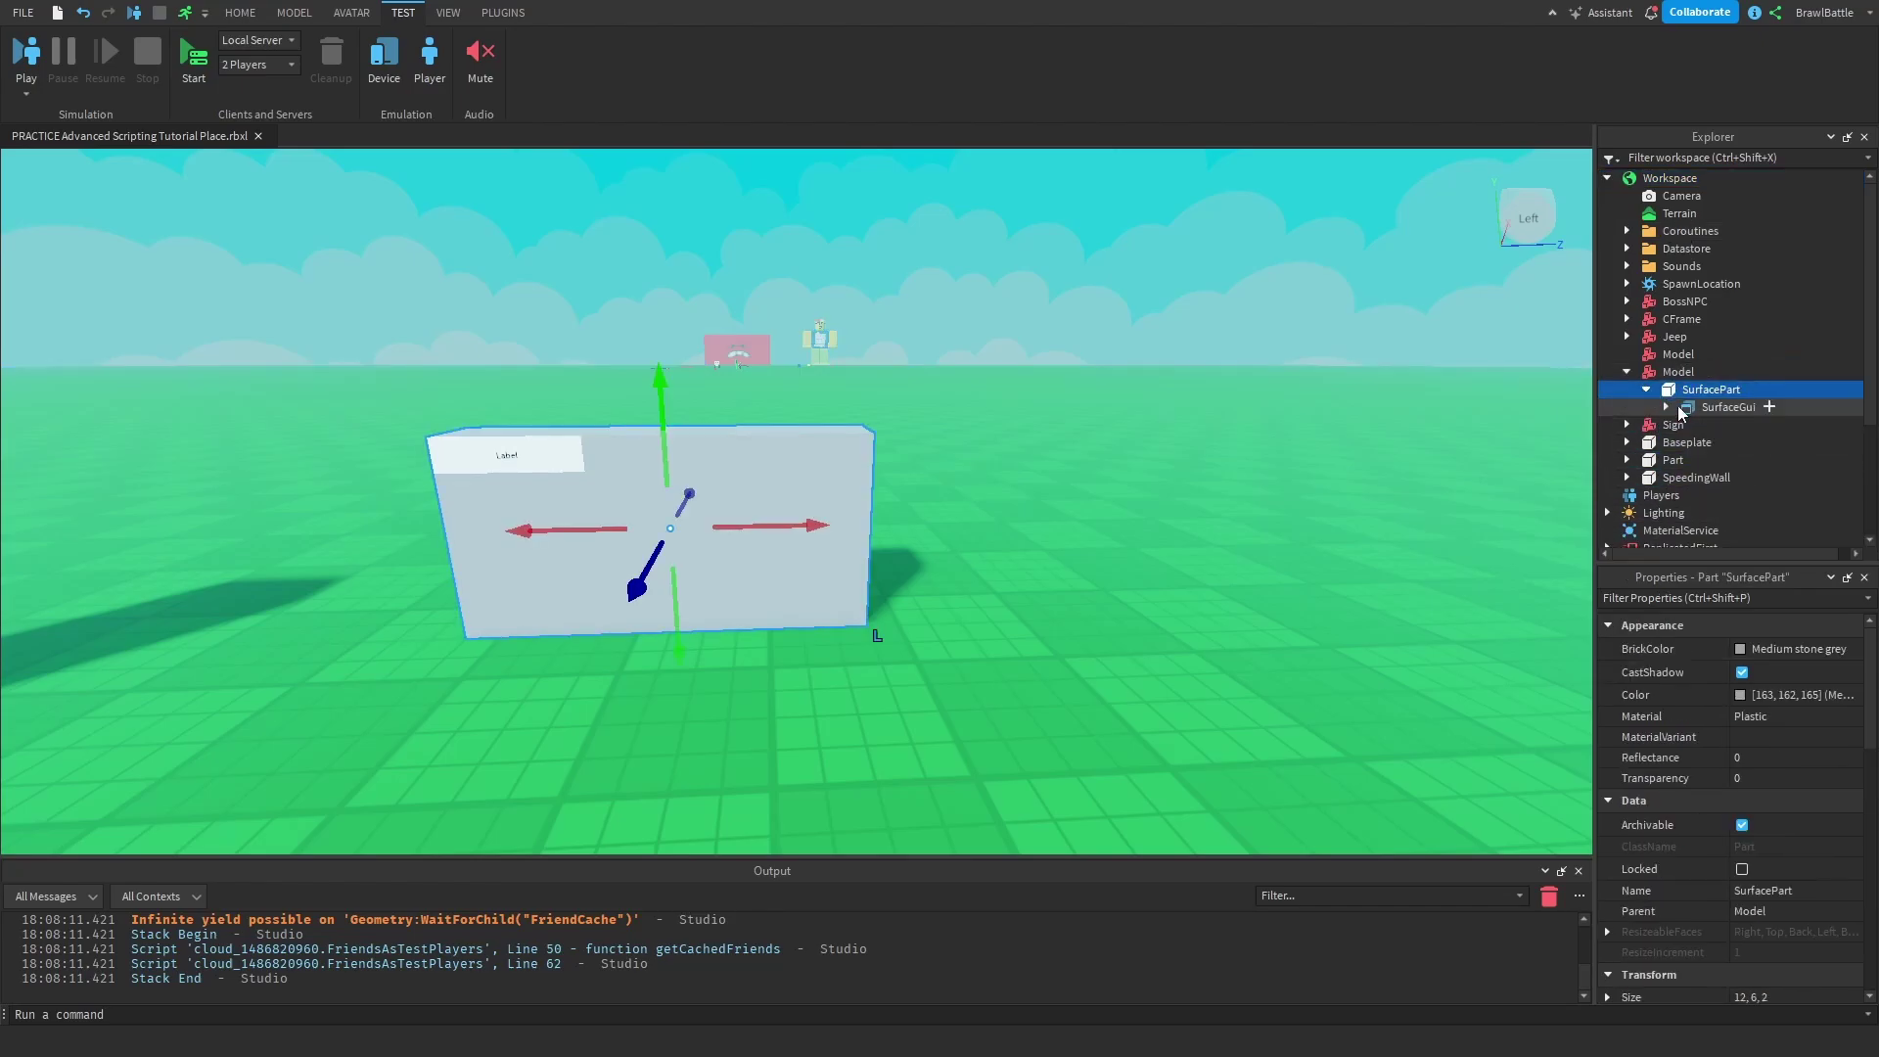
pyautogui.hotkey('ctrl', 'd')
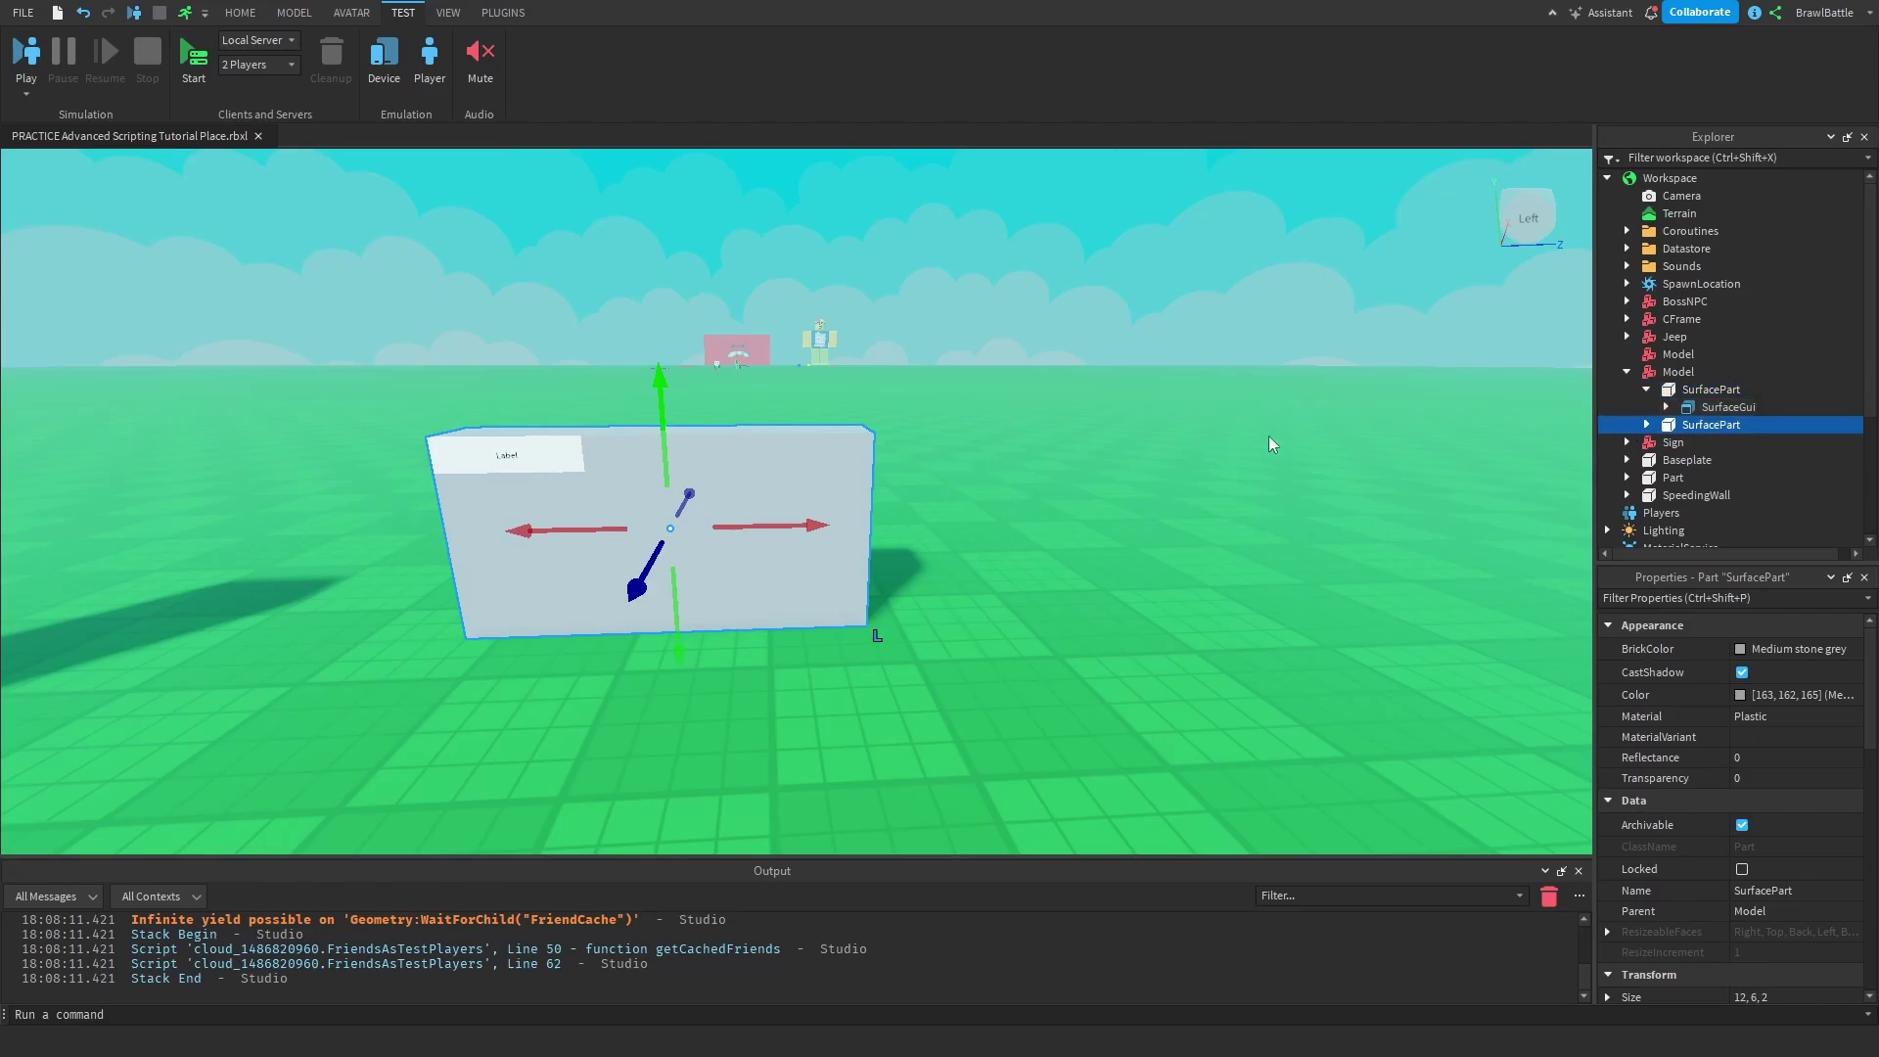
pyautogui.moveTo(794, 527); pyautogui.dragTo(1282, 515)
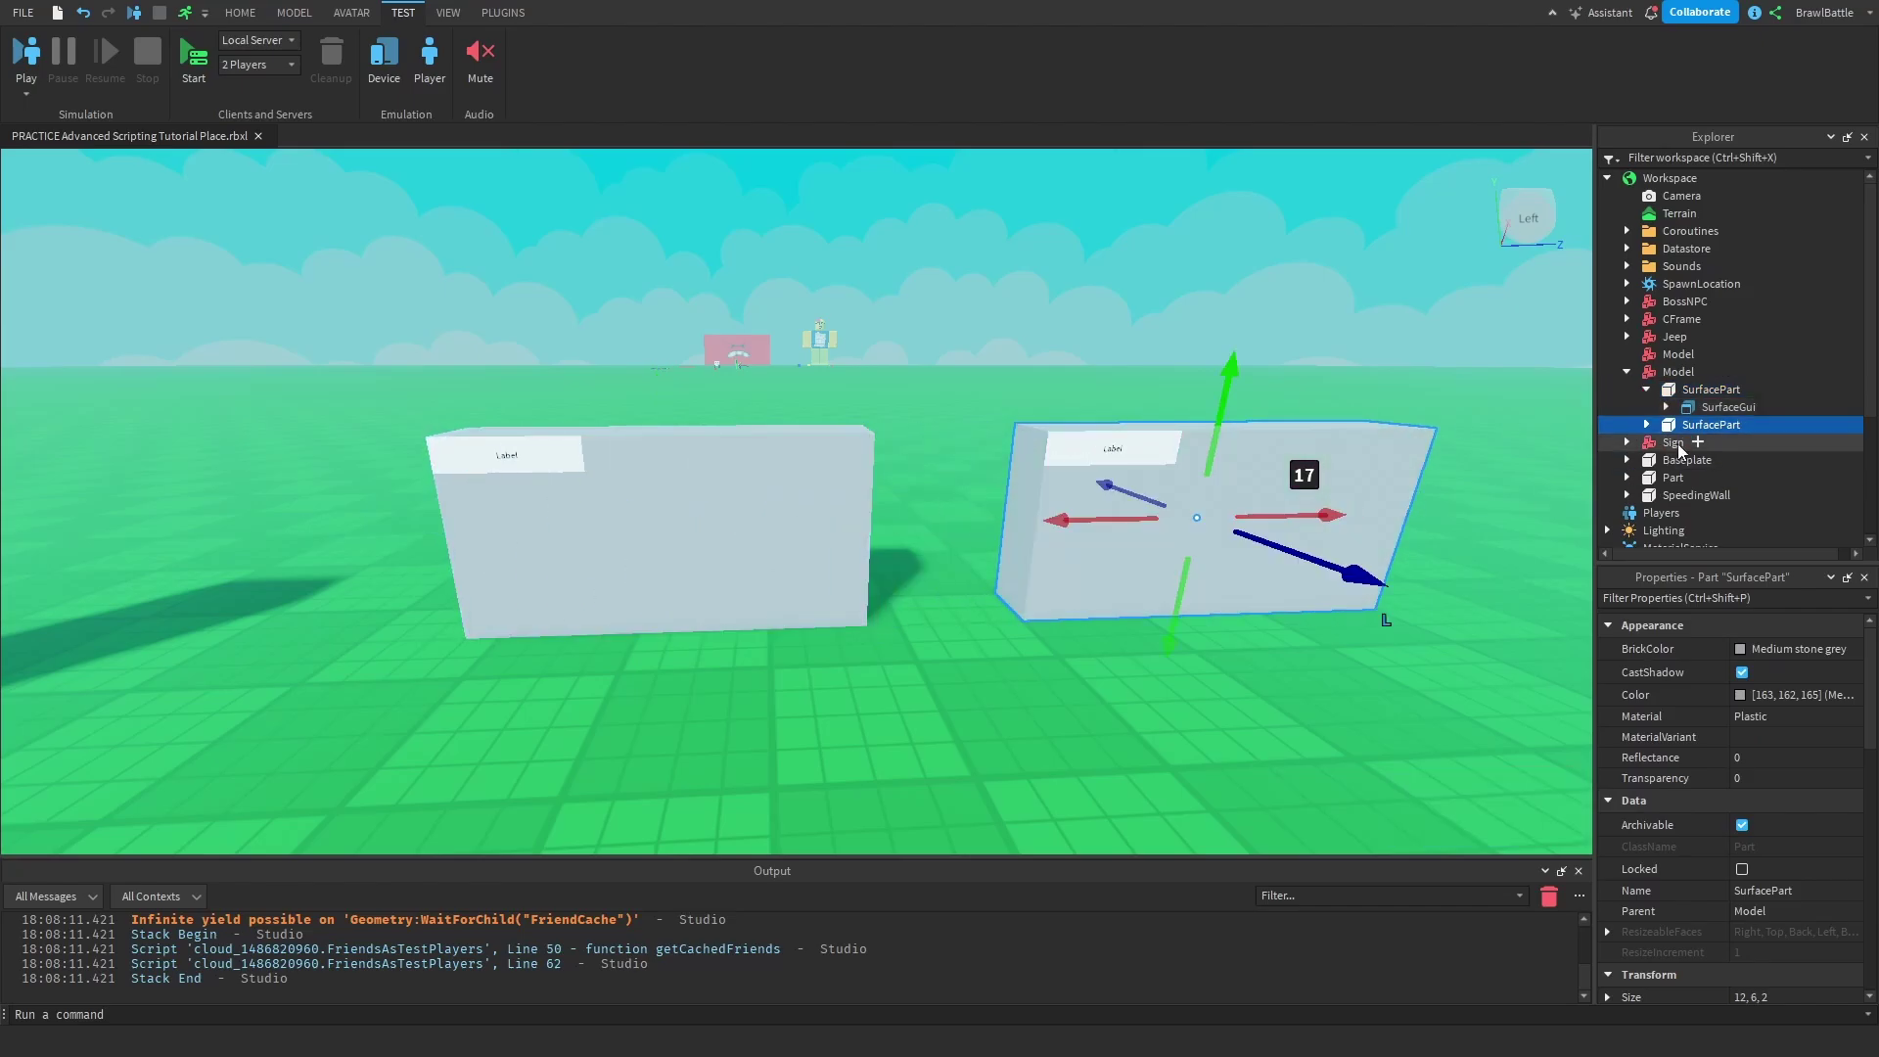
# Step: Delete the SurfaceGui from the duplicated SurfacePart
pyautogui.click(1647, 426)
pyautogui.click(1709, 442)
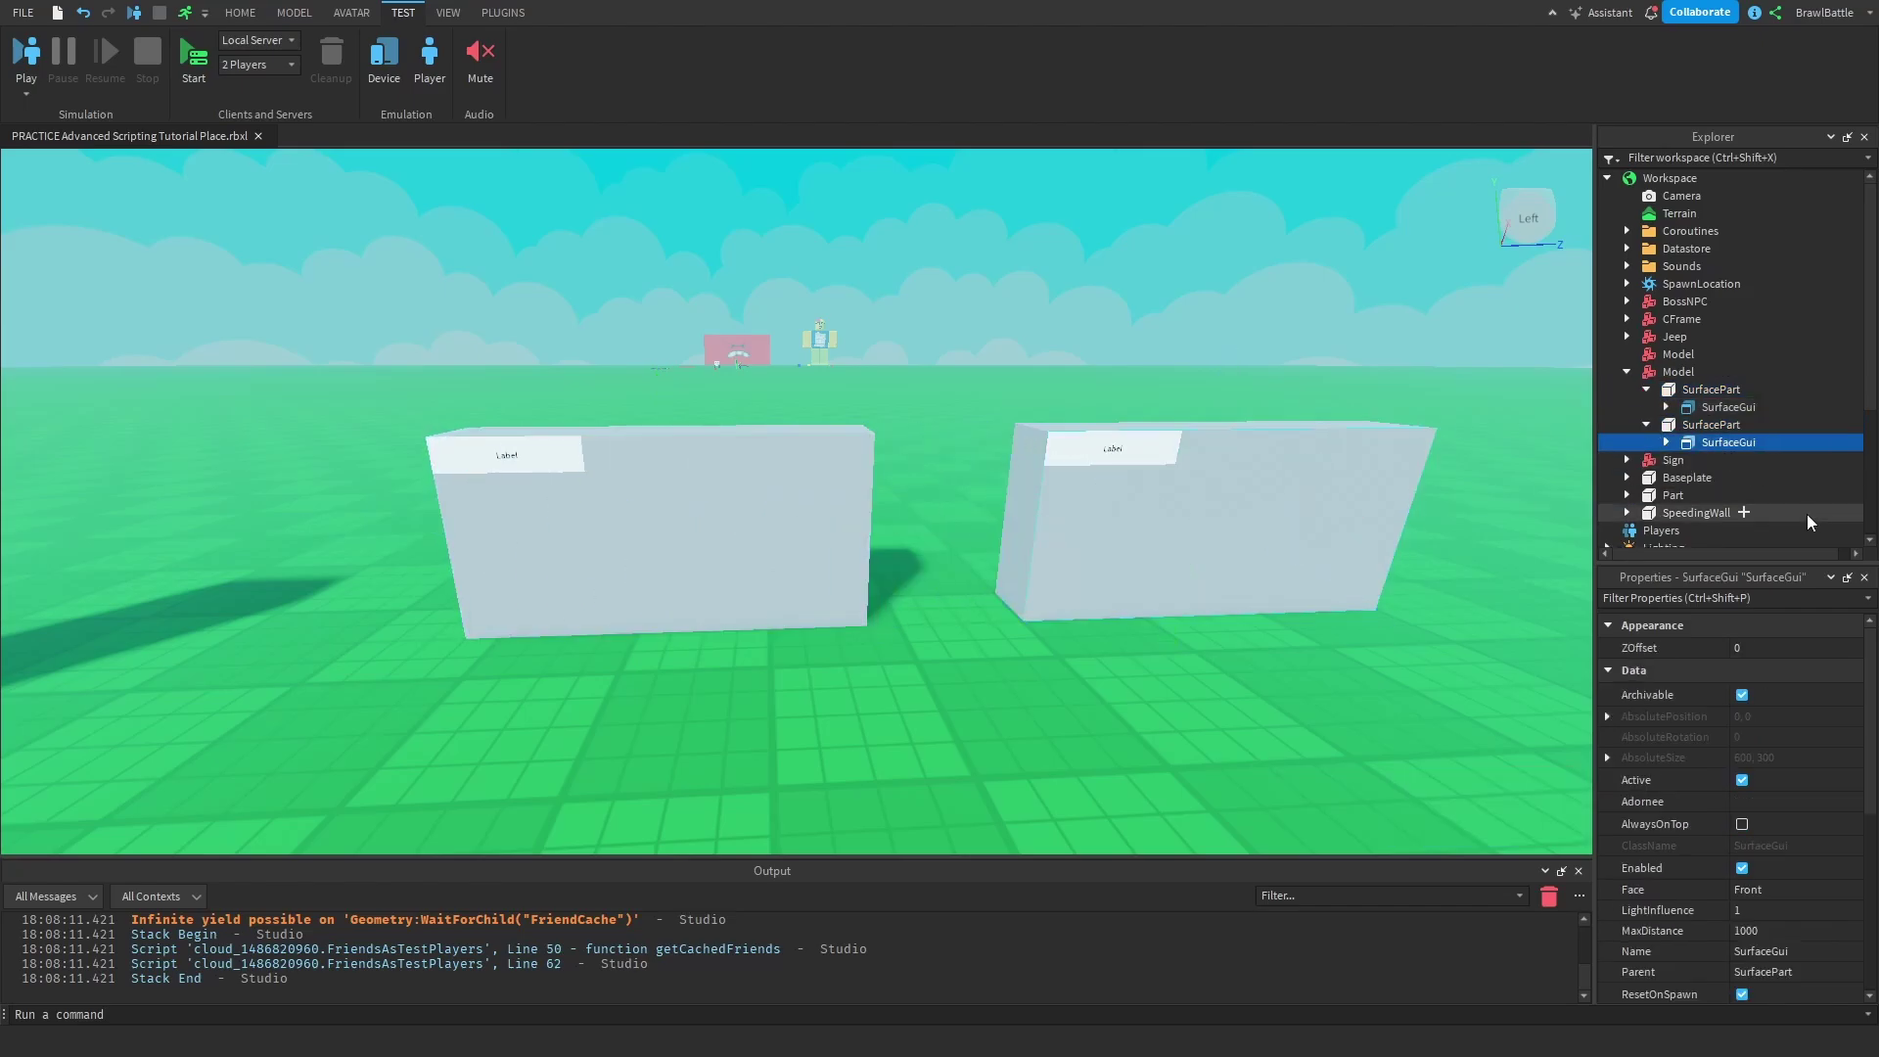
pyautogui.press('Delete')
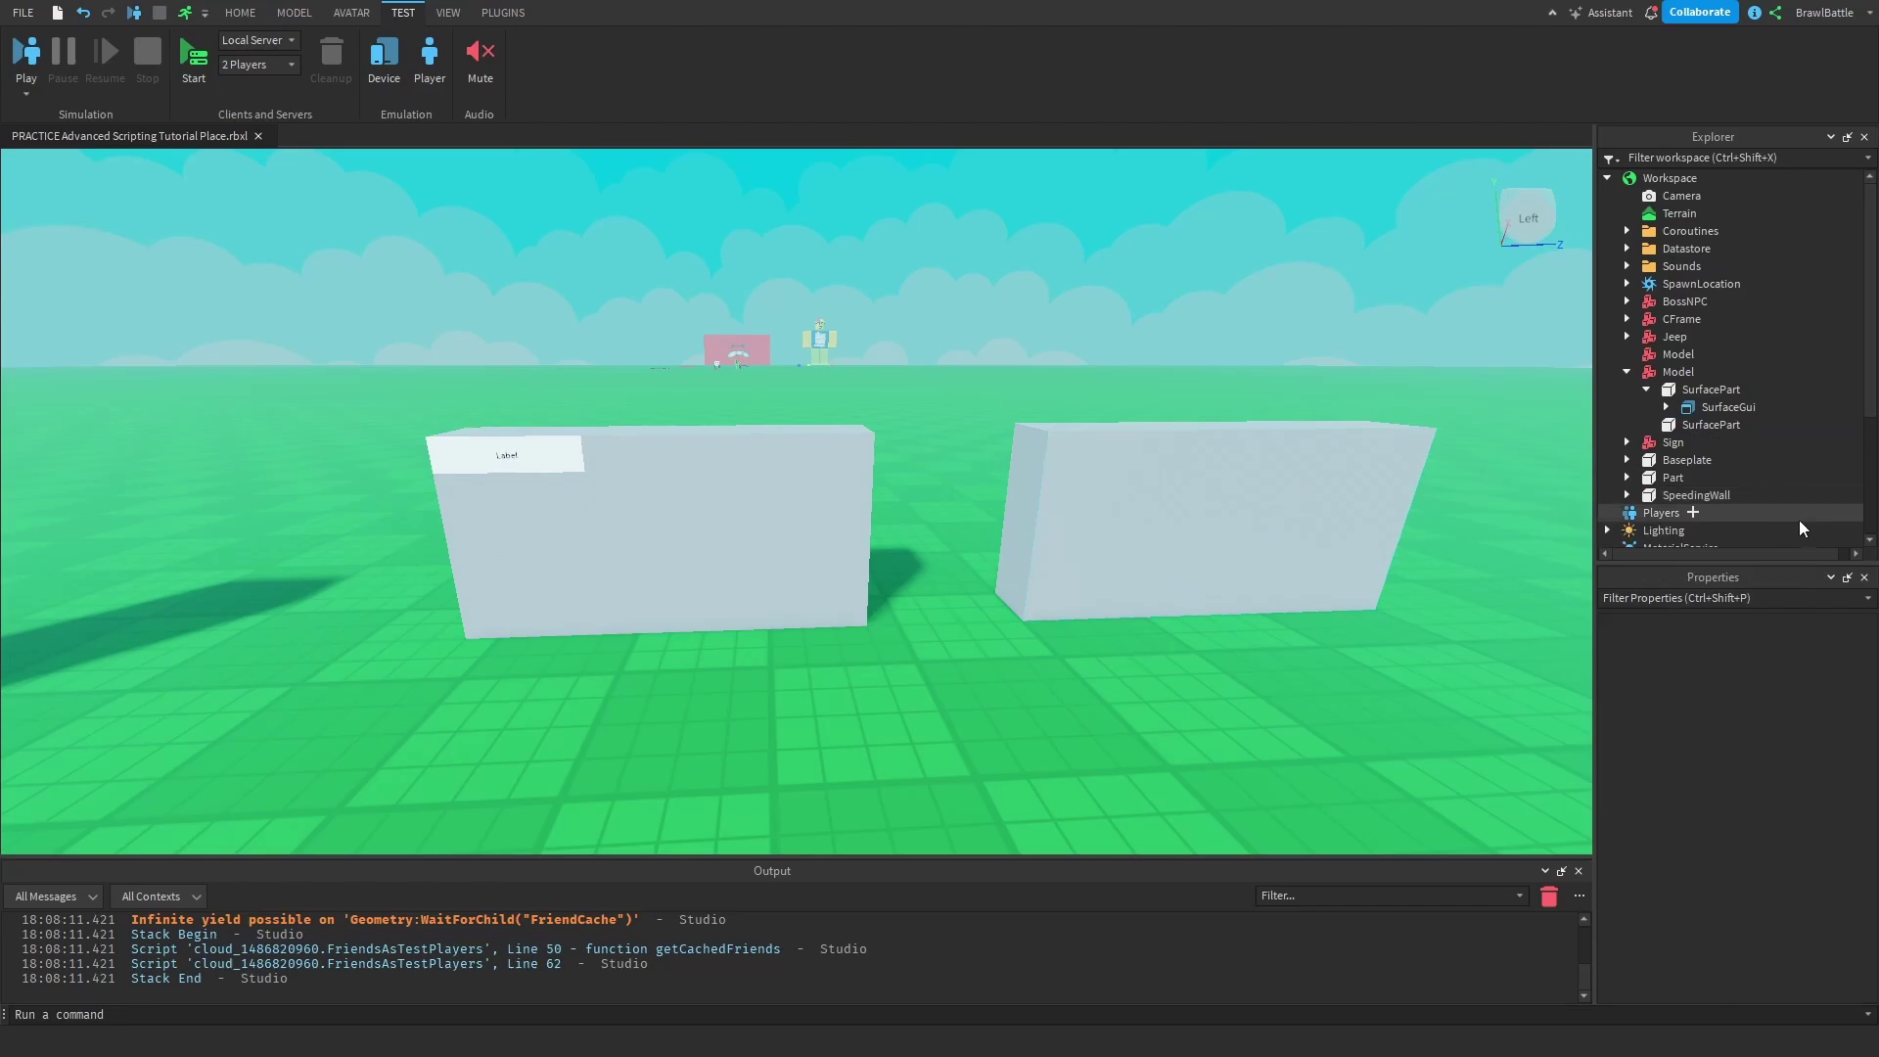
# Step: Select the original wall's SurfaceGui and compare the labelled wall with the blank copy from several viewpoints
pyautogui.moveTo(685, 548); pyautogui.dragTo(530, 554, button='right')
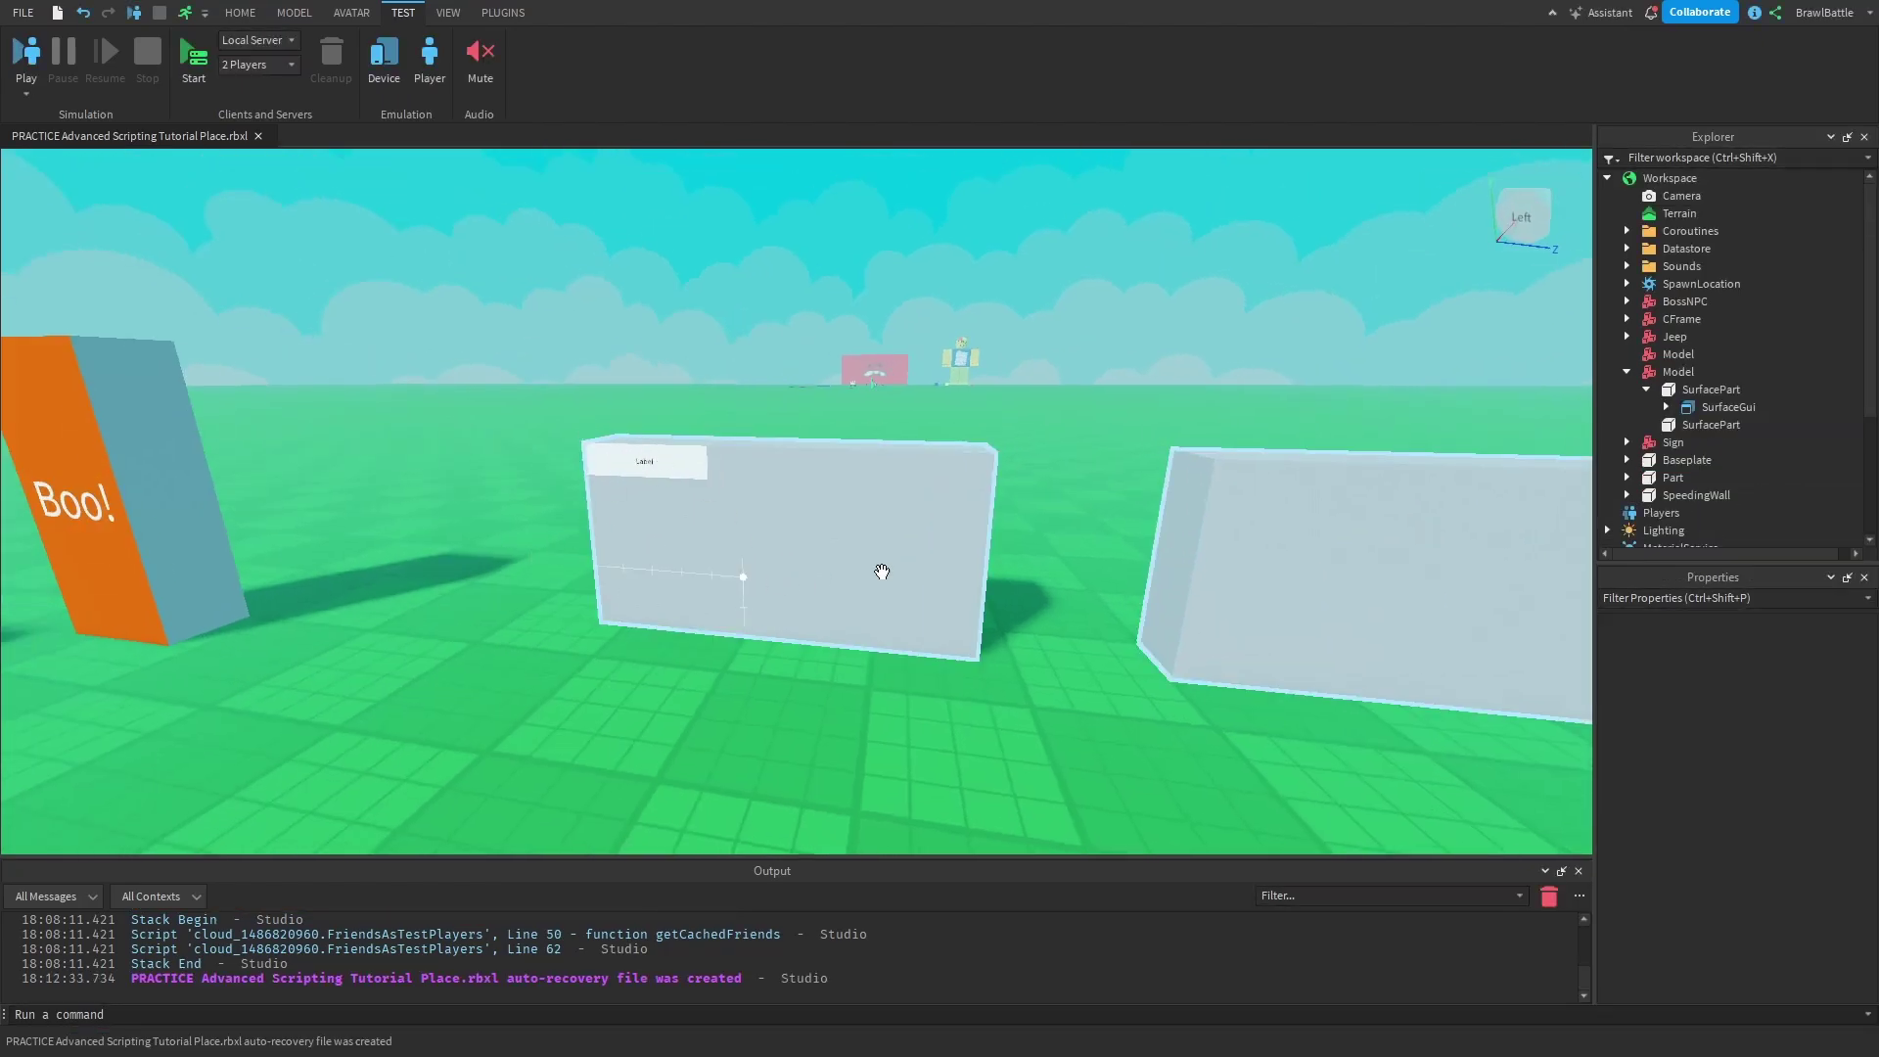
pyautogui.click(1712, 389)
pyautogui.click(1718, 411)
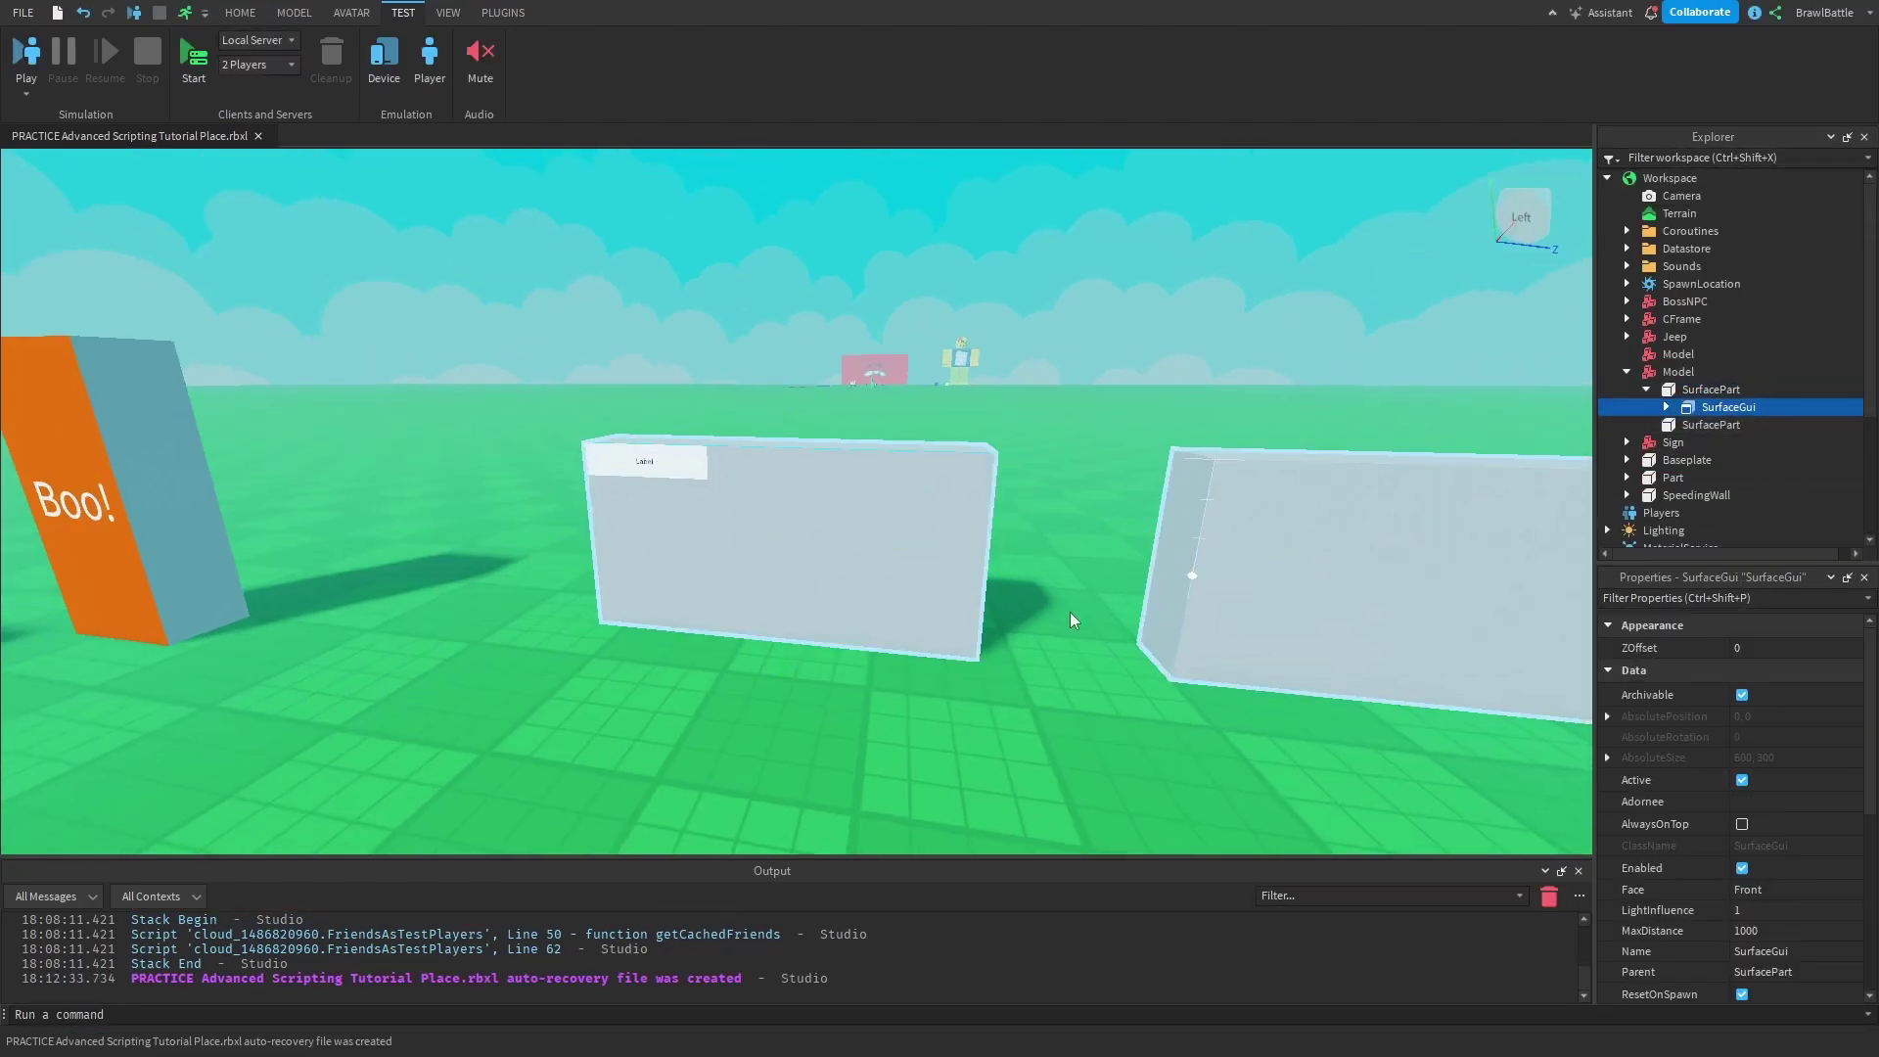
pyautogui.moveTo(1071, 618); pyautogui.dragTo(1147, 619, button='right')
pyautogui.scroll(3, 532, 450)
pyautogui.scroll(-2, 654, 475)
pyautogui.moveTo(654, 475); pyautogui.dragTo(772, 599, button='right')
pyautogui.press('d')
pyautogui.scroll(2, 772, 600)
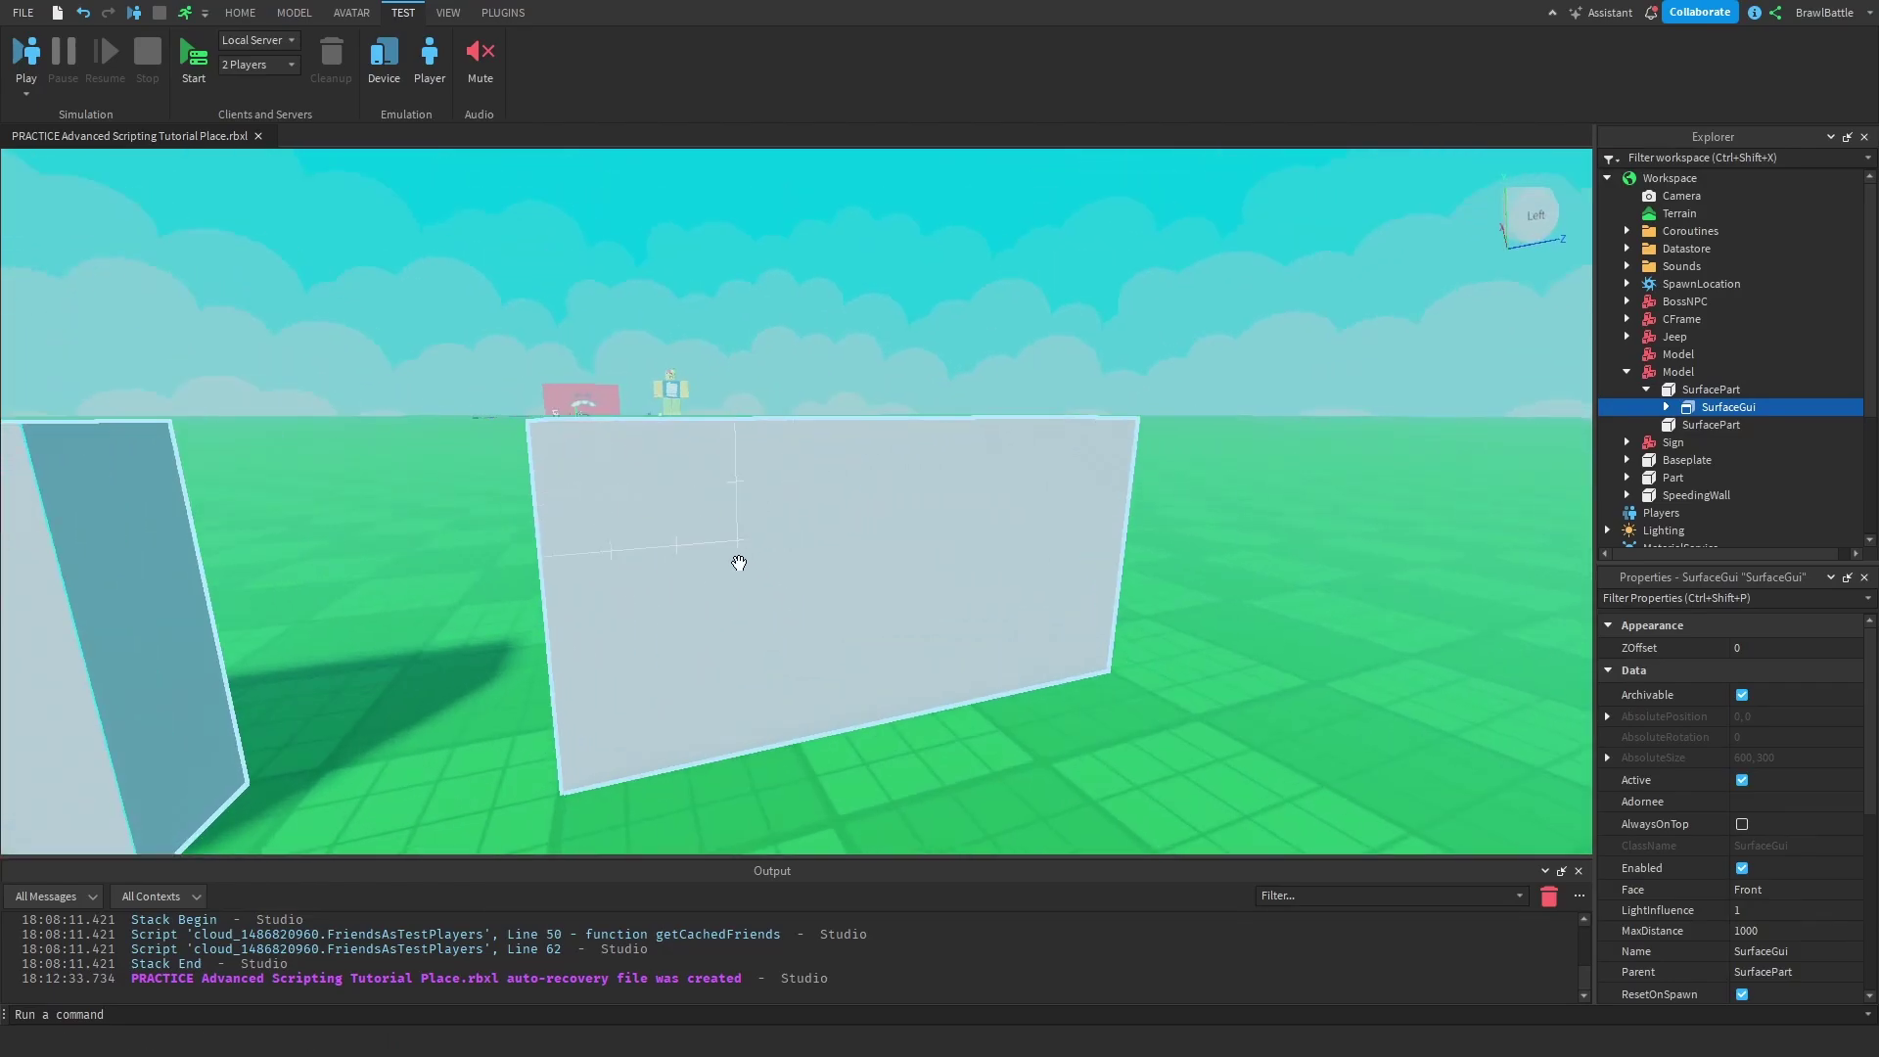
pyautogui.scroll(-2, 739, 563)
pyautogui.press('a')
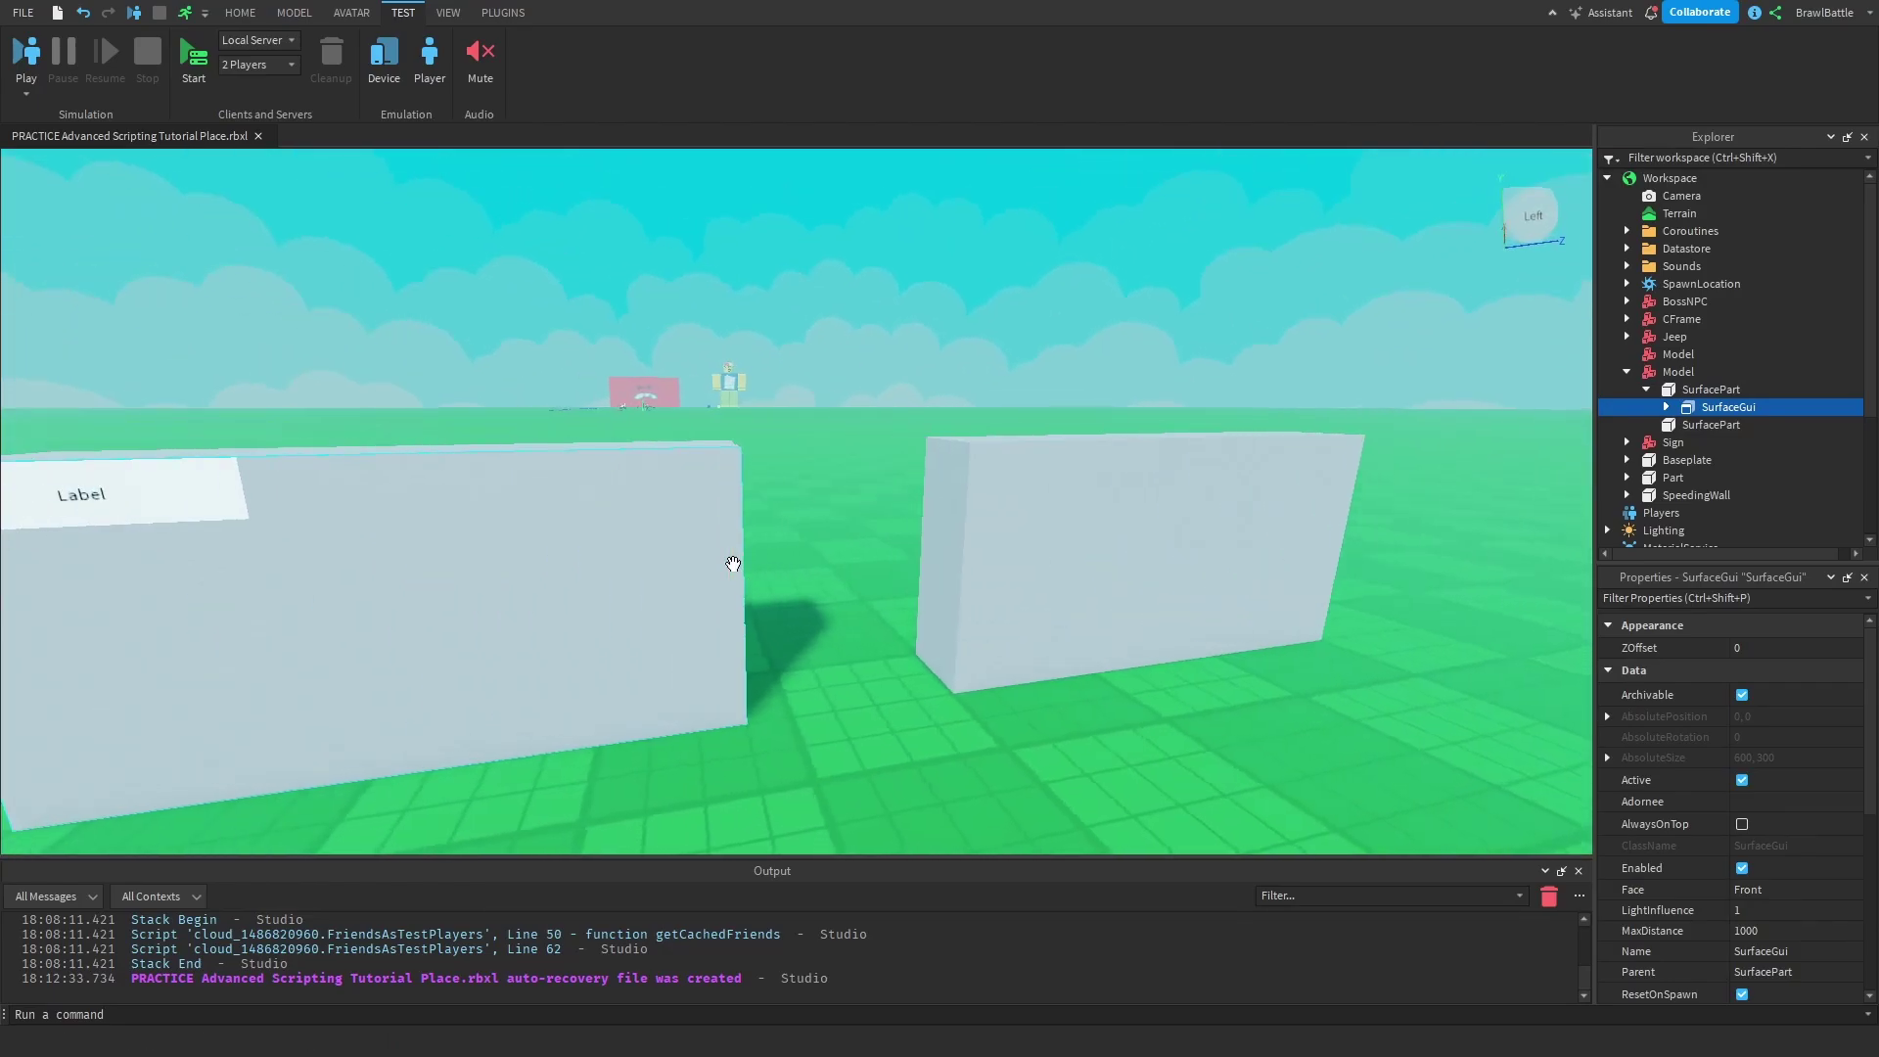
pyautogui.moveTo(1531, 474); pyautogui.dragTo(1199, 524, button='right')
pyautogui.press('a')
# Step: Set the SurfaceGui's Adornee to the duplicated SurfacePart
pyautogui.moveTo(1716, 409)
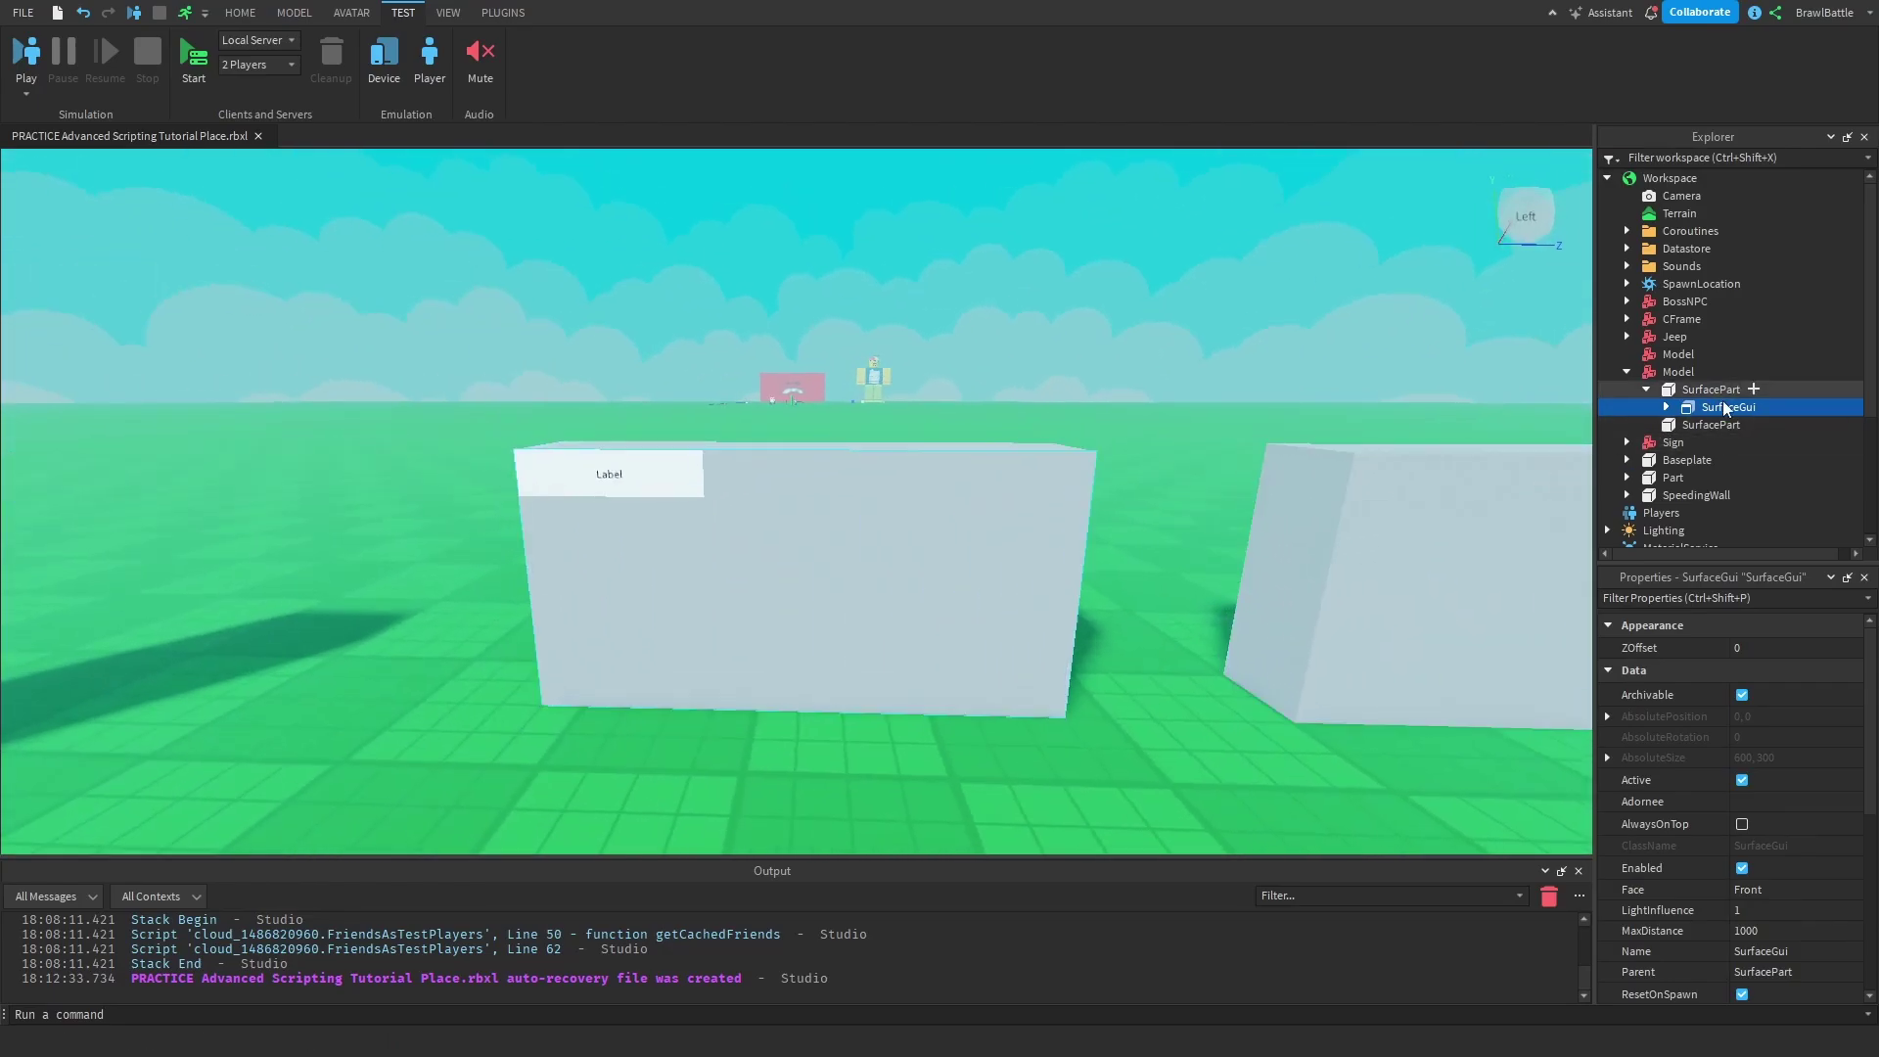
pyautogui.click(1764, 801)
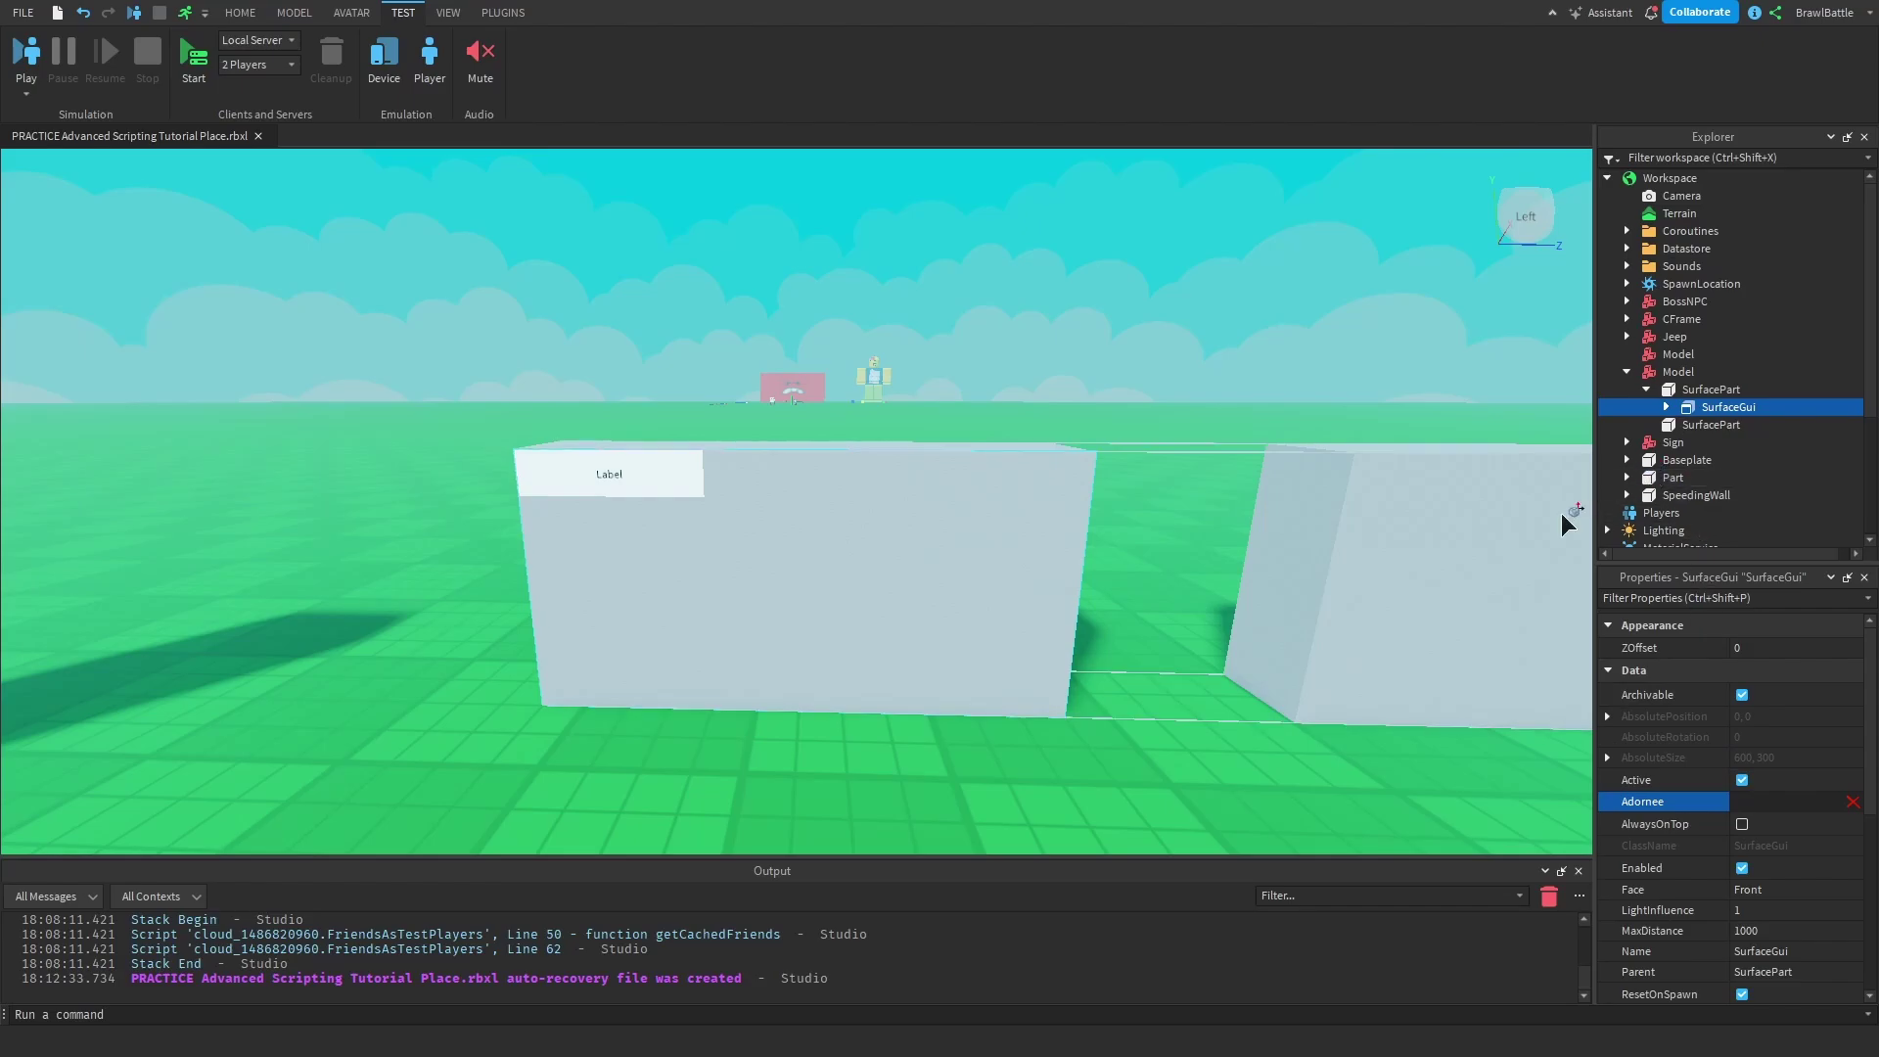
pyautogui.click(1717, 427)
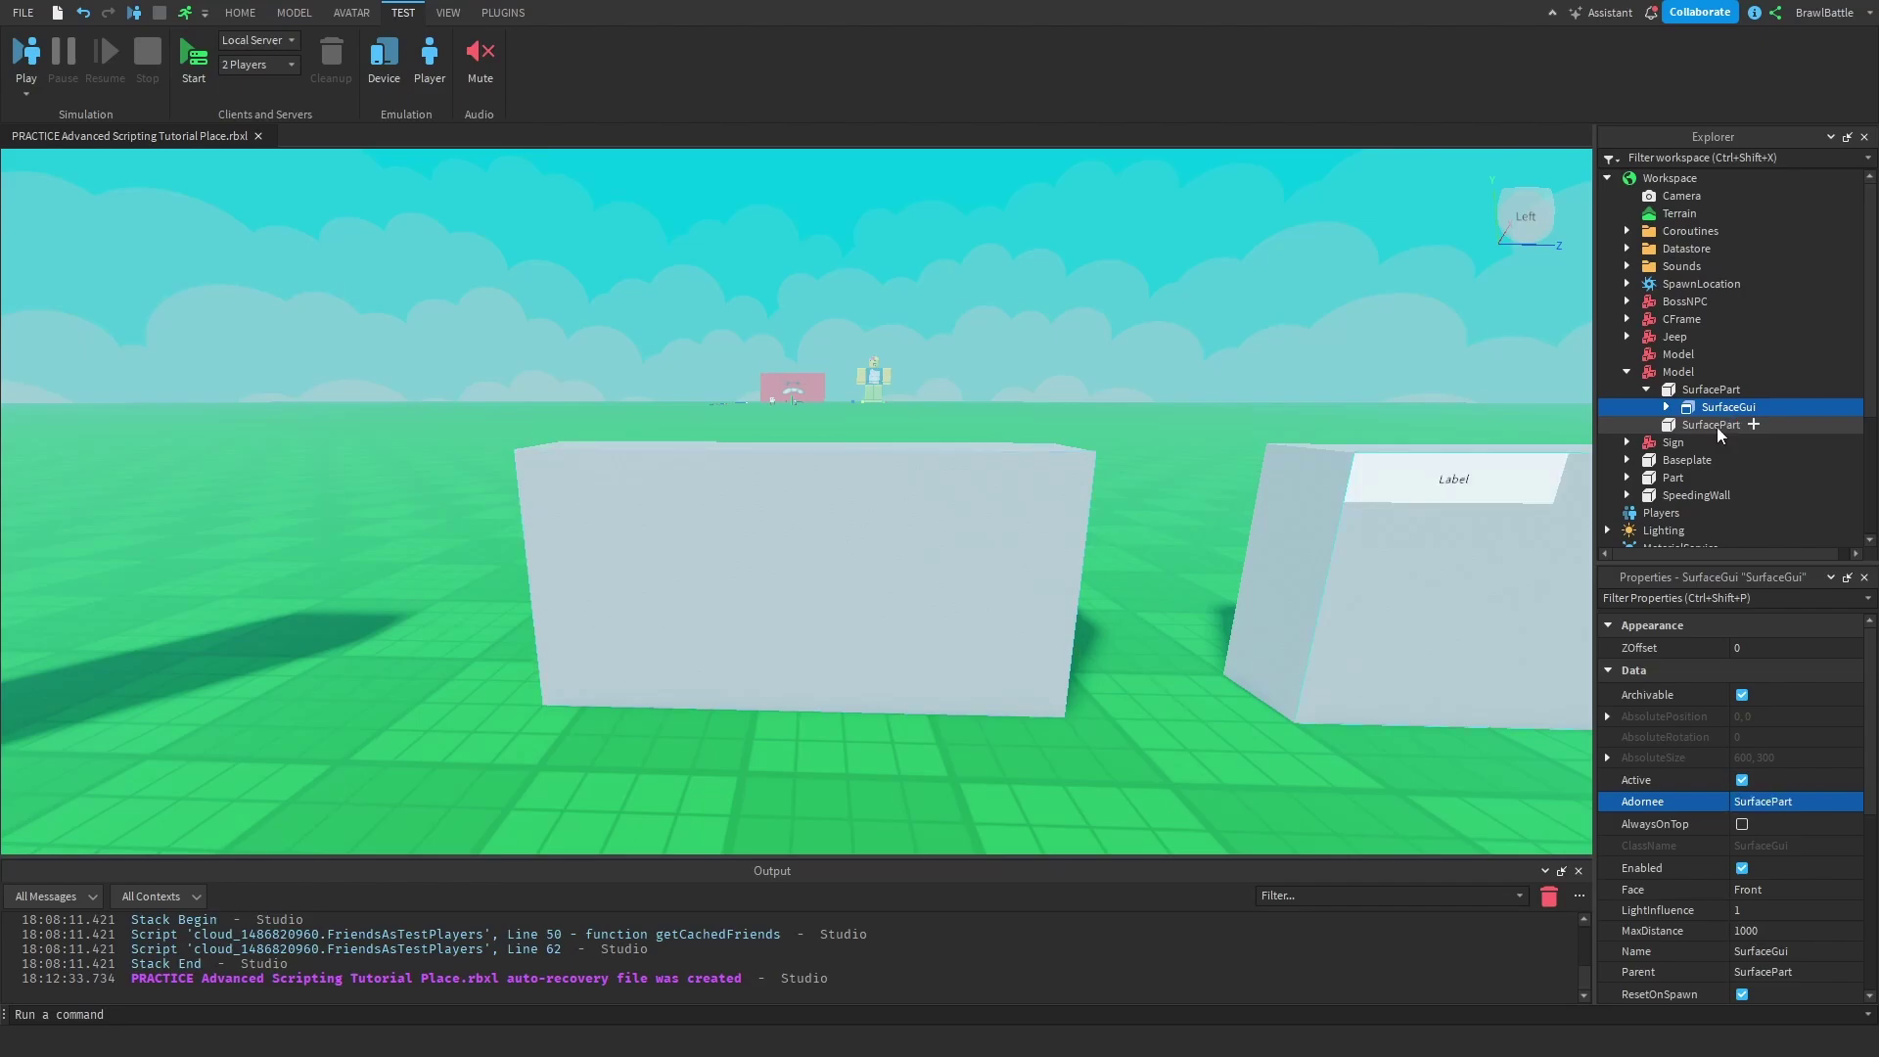
# Step: Examine where the label is displayed on the two walls, viewing each up close and both from farther back
pyautogui.moveTo(1140, 609)
pyautogui.mouseDown(button='right')
pyautogui.moveTo(1174, 604)
pyautogui.moveTo(1158, 608)
pyautogui.mouseUp(button='right')
pyautogui.press('s')
pyautogui.press('d')
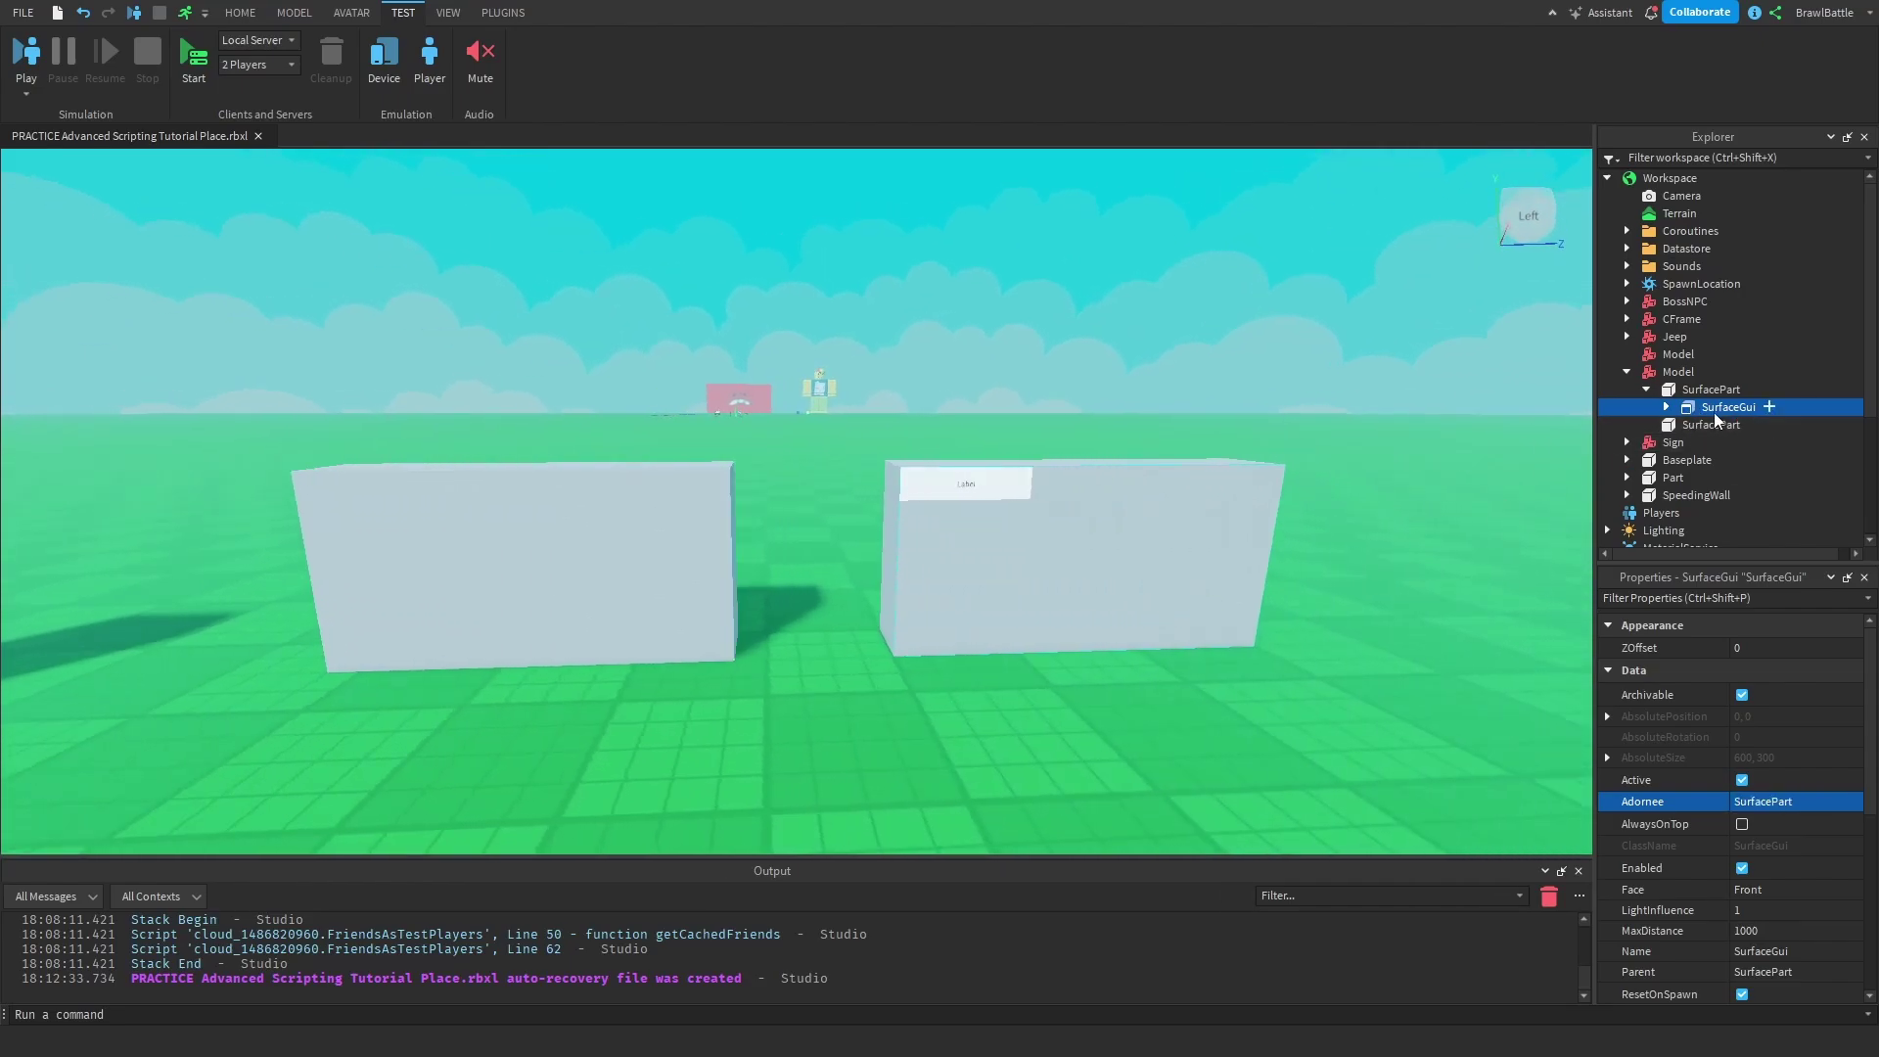
pyautogui.moveTo(1189, 811); pyautogui.dragTo(1148, 759, button='right')
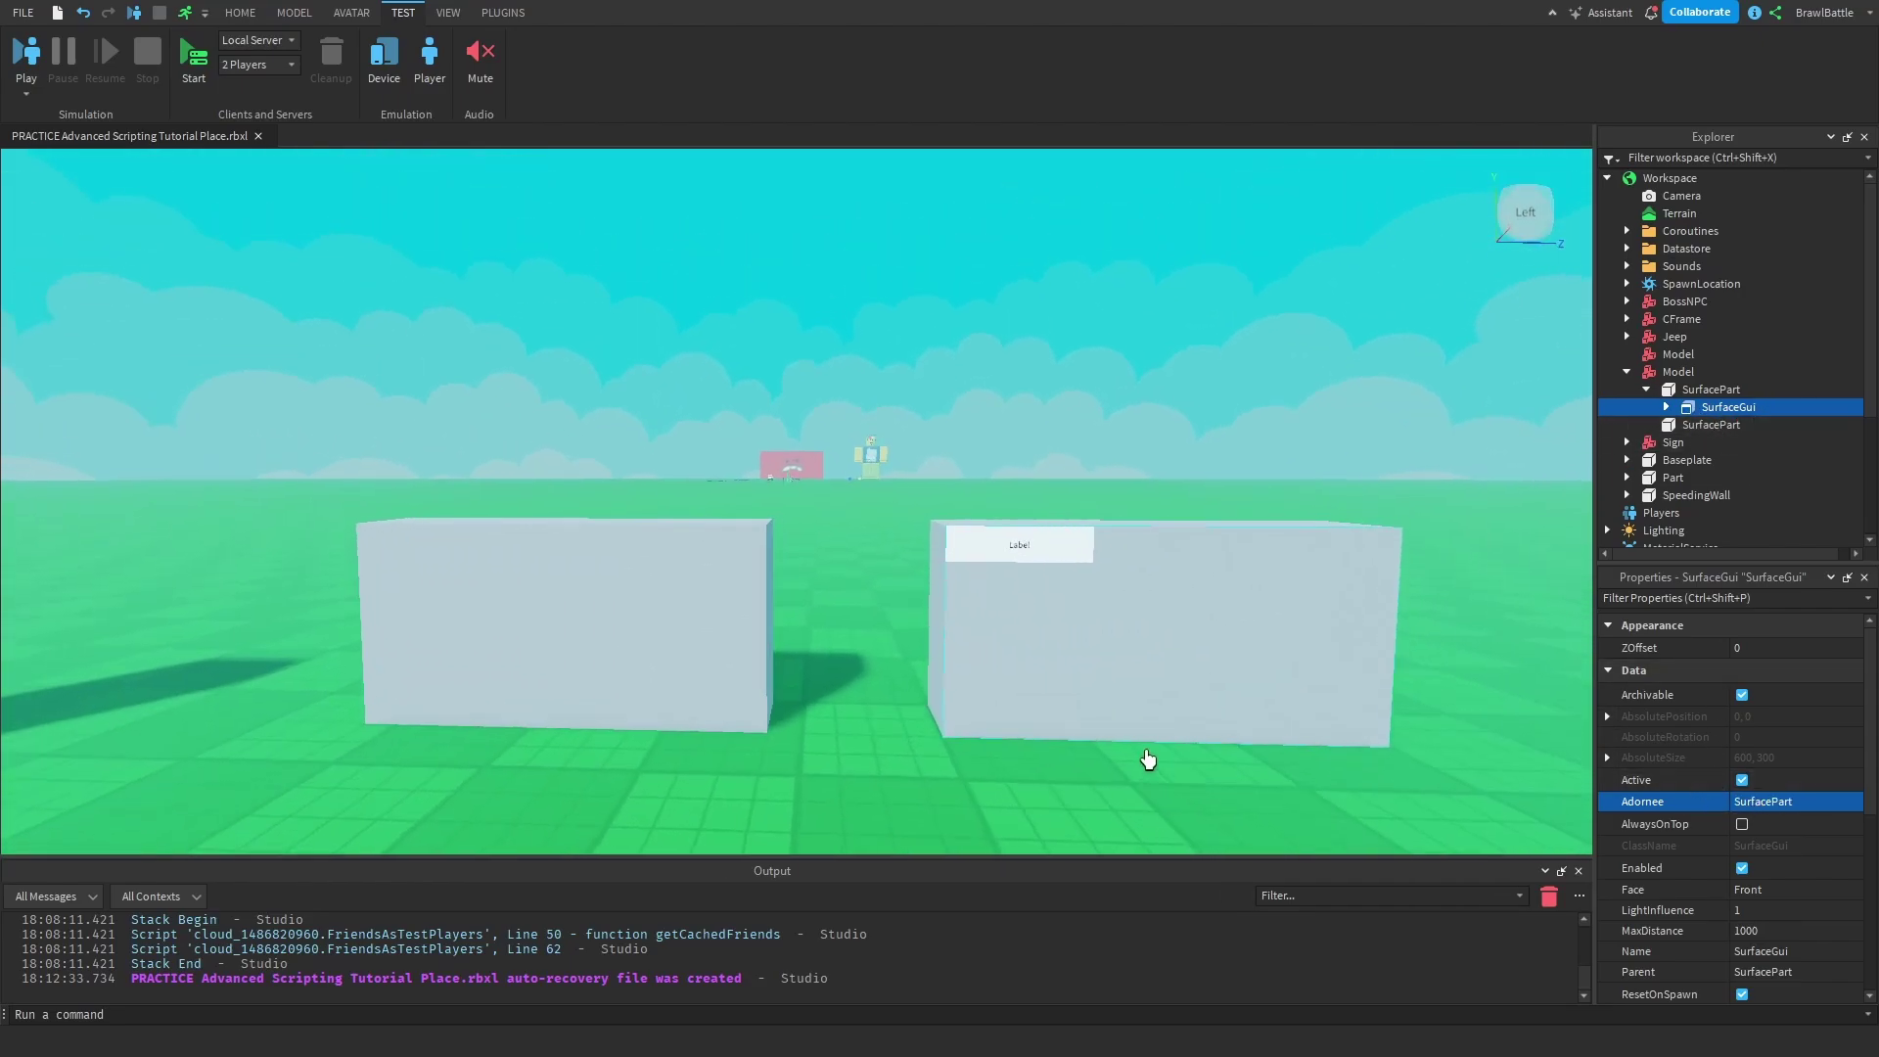
pyautogui.press('w')
pyautogui.press('d')
pyautogui.moveTo(856, 680); pyautogui.dragTo(779, 621, button='right')
pyautogui.press('a')
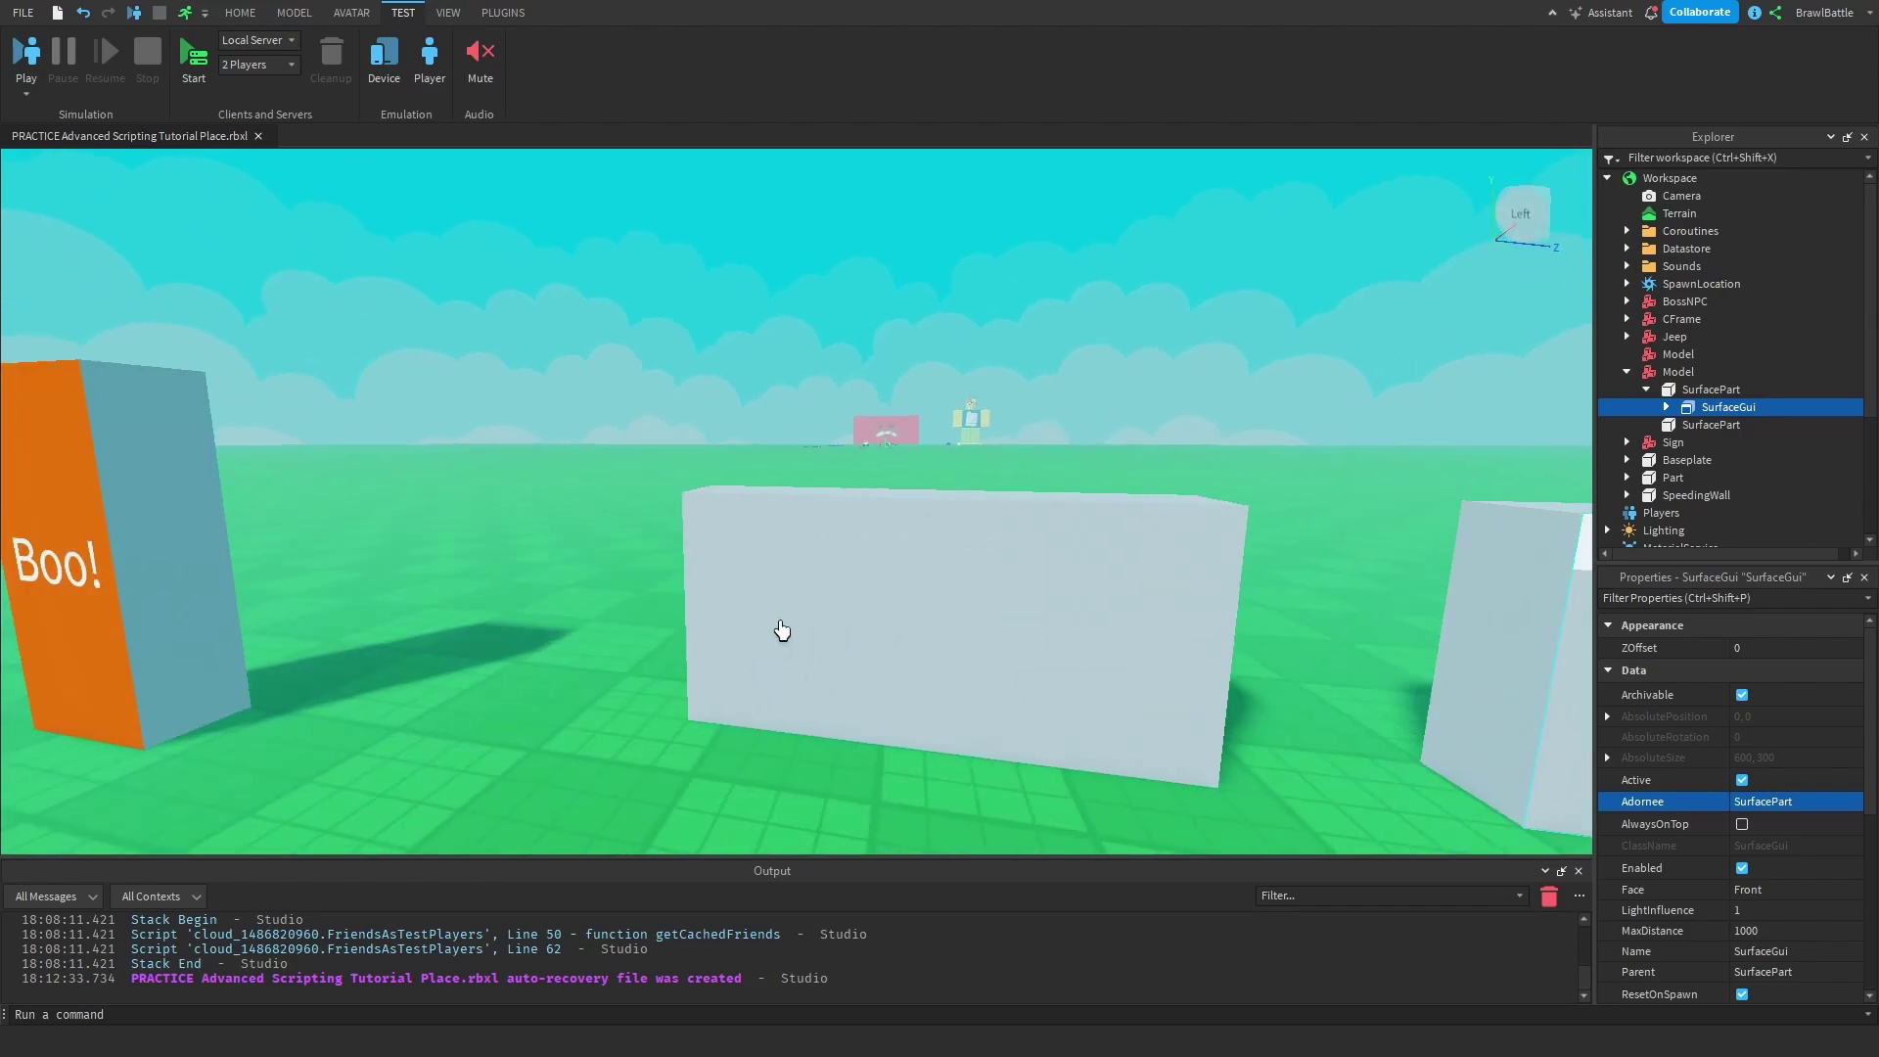
pyautogui.press('w')
pyautogui.moveTo(923, 658); pyautogui.dragTo(914, 683, button='right')
pyautogui.press('d')
pyautogui.press('w')
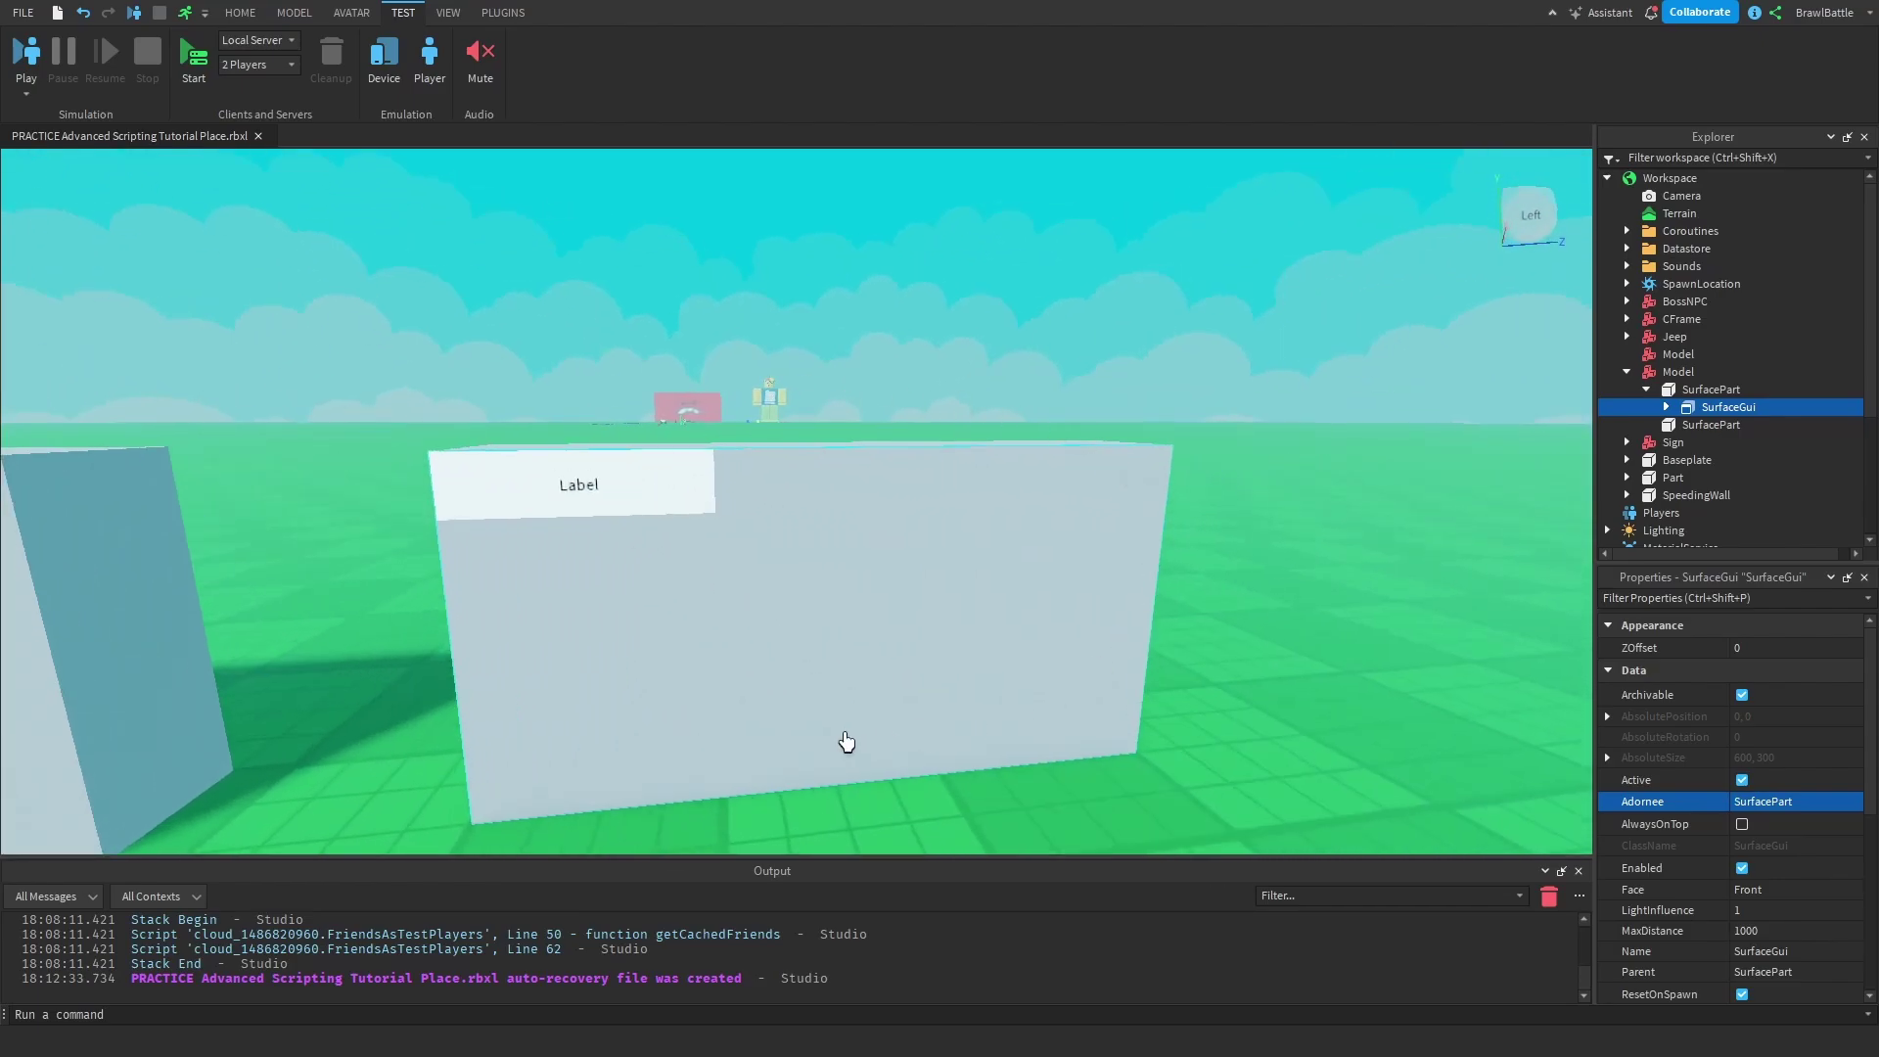
pyautogui.press('a')
pyautogui.moveTo(846, 742); pyautogui.dragTo(629, 473, button='right')
pyautogui.press('w')
pyautogui.moveTo(989, 700); pyautogui.dragTo(781, 730, button='right')
pyautogui.press('d')
pyautogui.press('s')
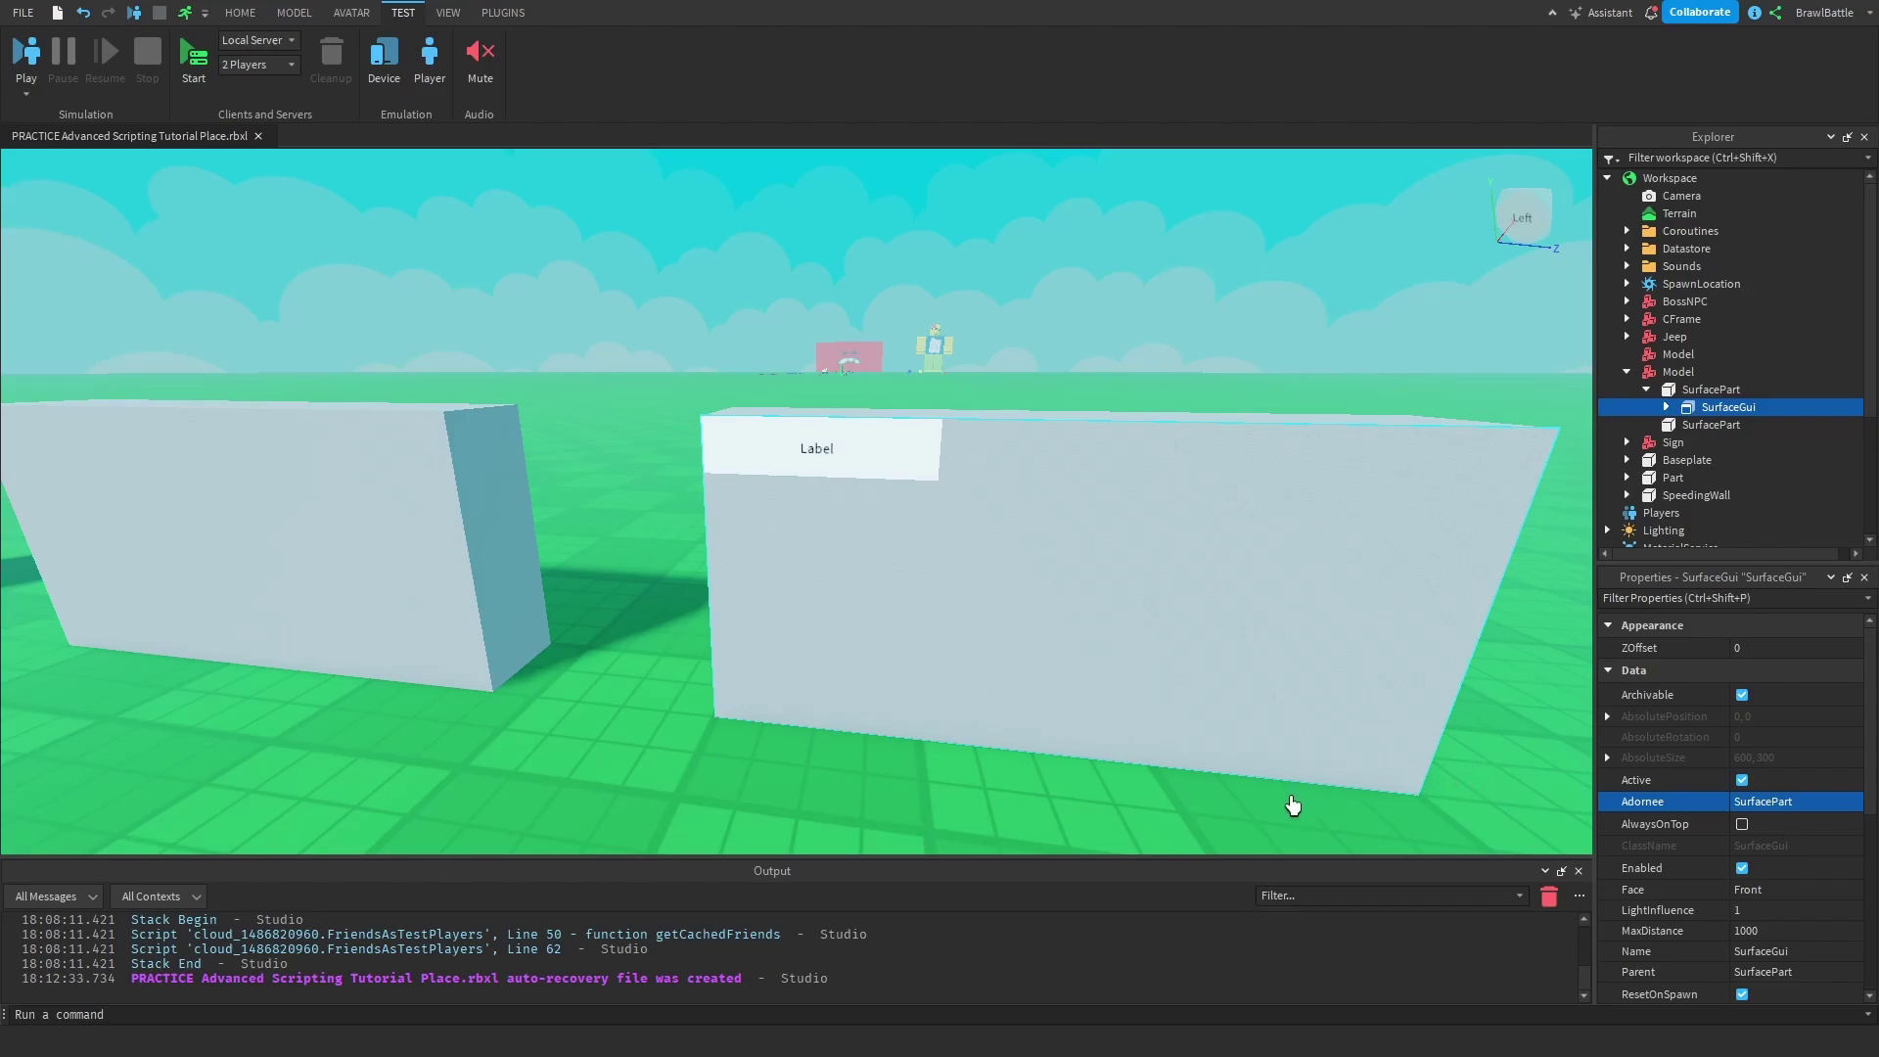
# Step: Compare the labelled wall with the blank wall beside it at close range and from a short distance
pyautogui.moveTo(1084, 808); pyautogui.dragTo(976, 700, button='right')
pyautogui.moveTo(782, 594); pyautogui.dragTo(783, 592, button='right')
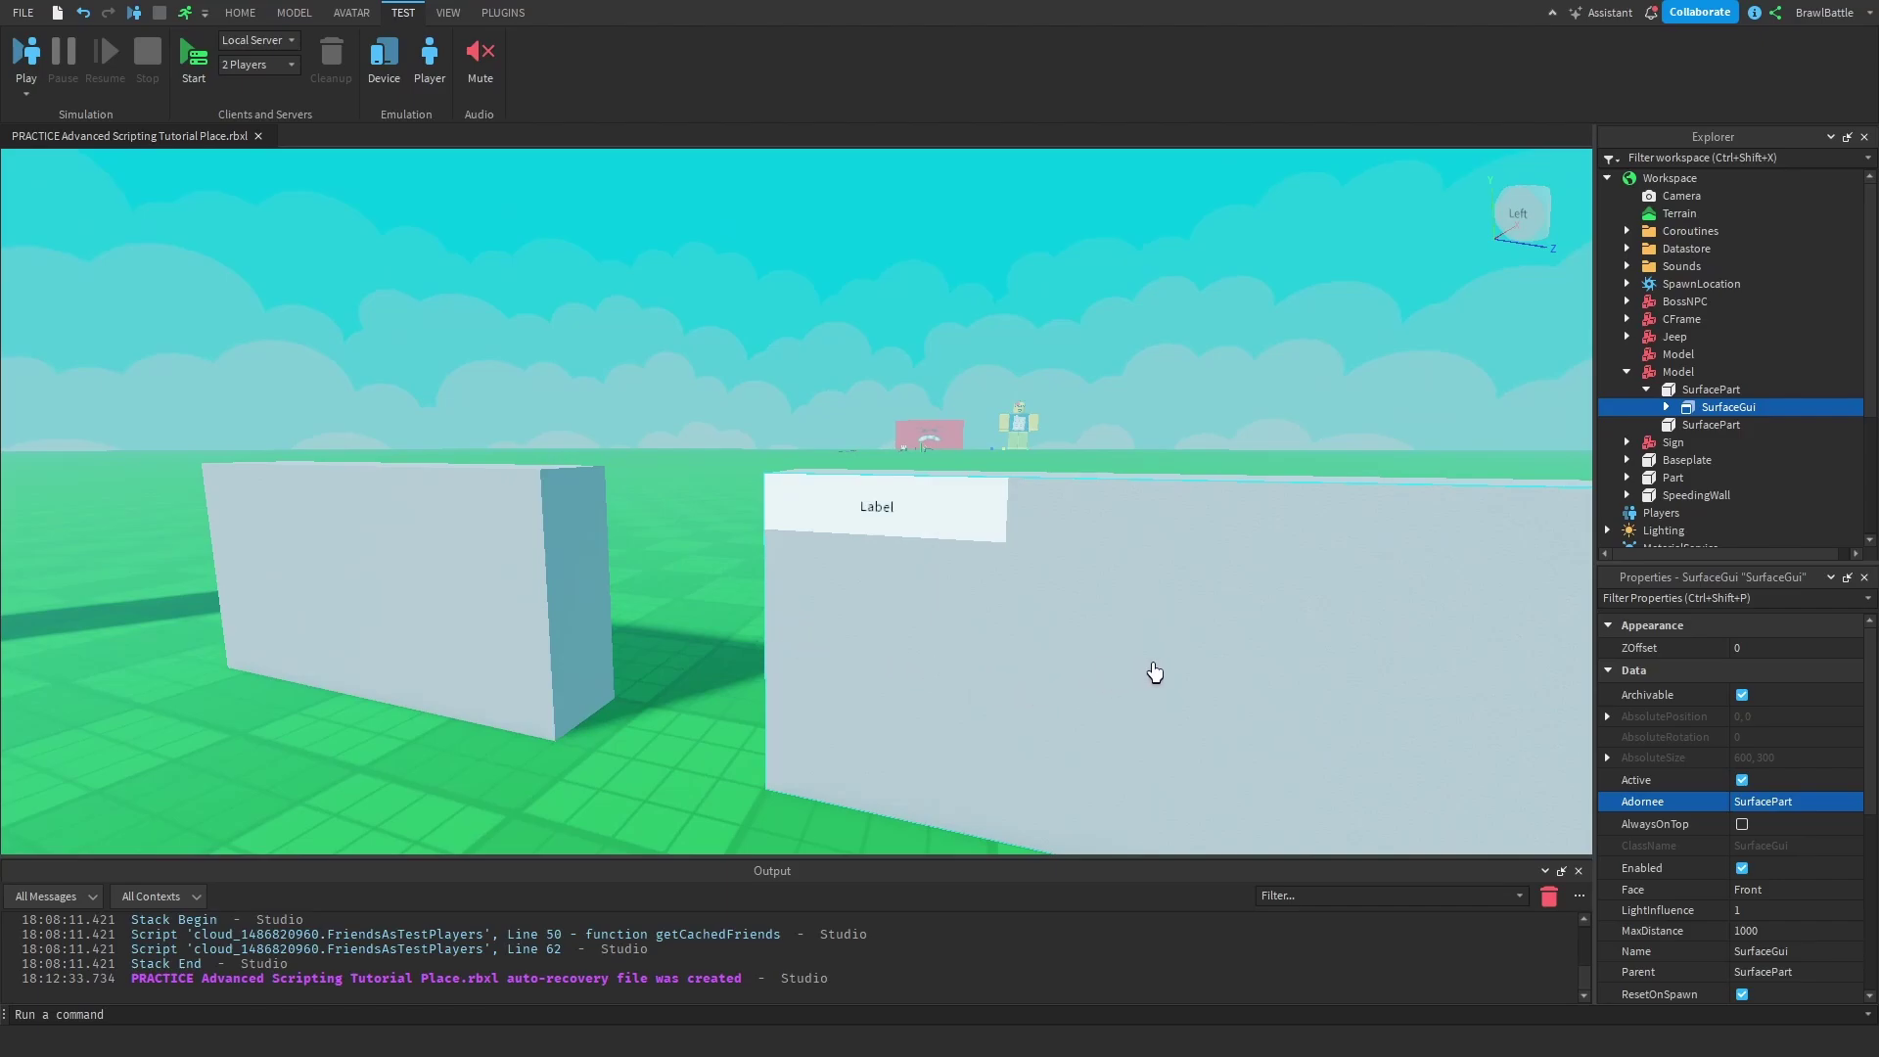
pyautogui.moveTo(1176, 658); pyautogui.dragTo(1185, 663, button='right')
pyautogui.moveTo(1149, 742); pyautogui.dragTo(1148, 743, button='right')
pyautogui.press('s')
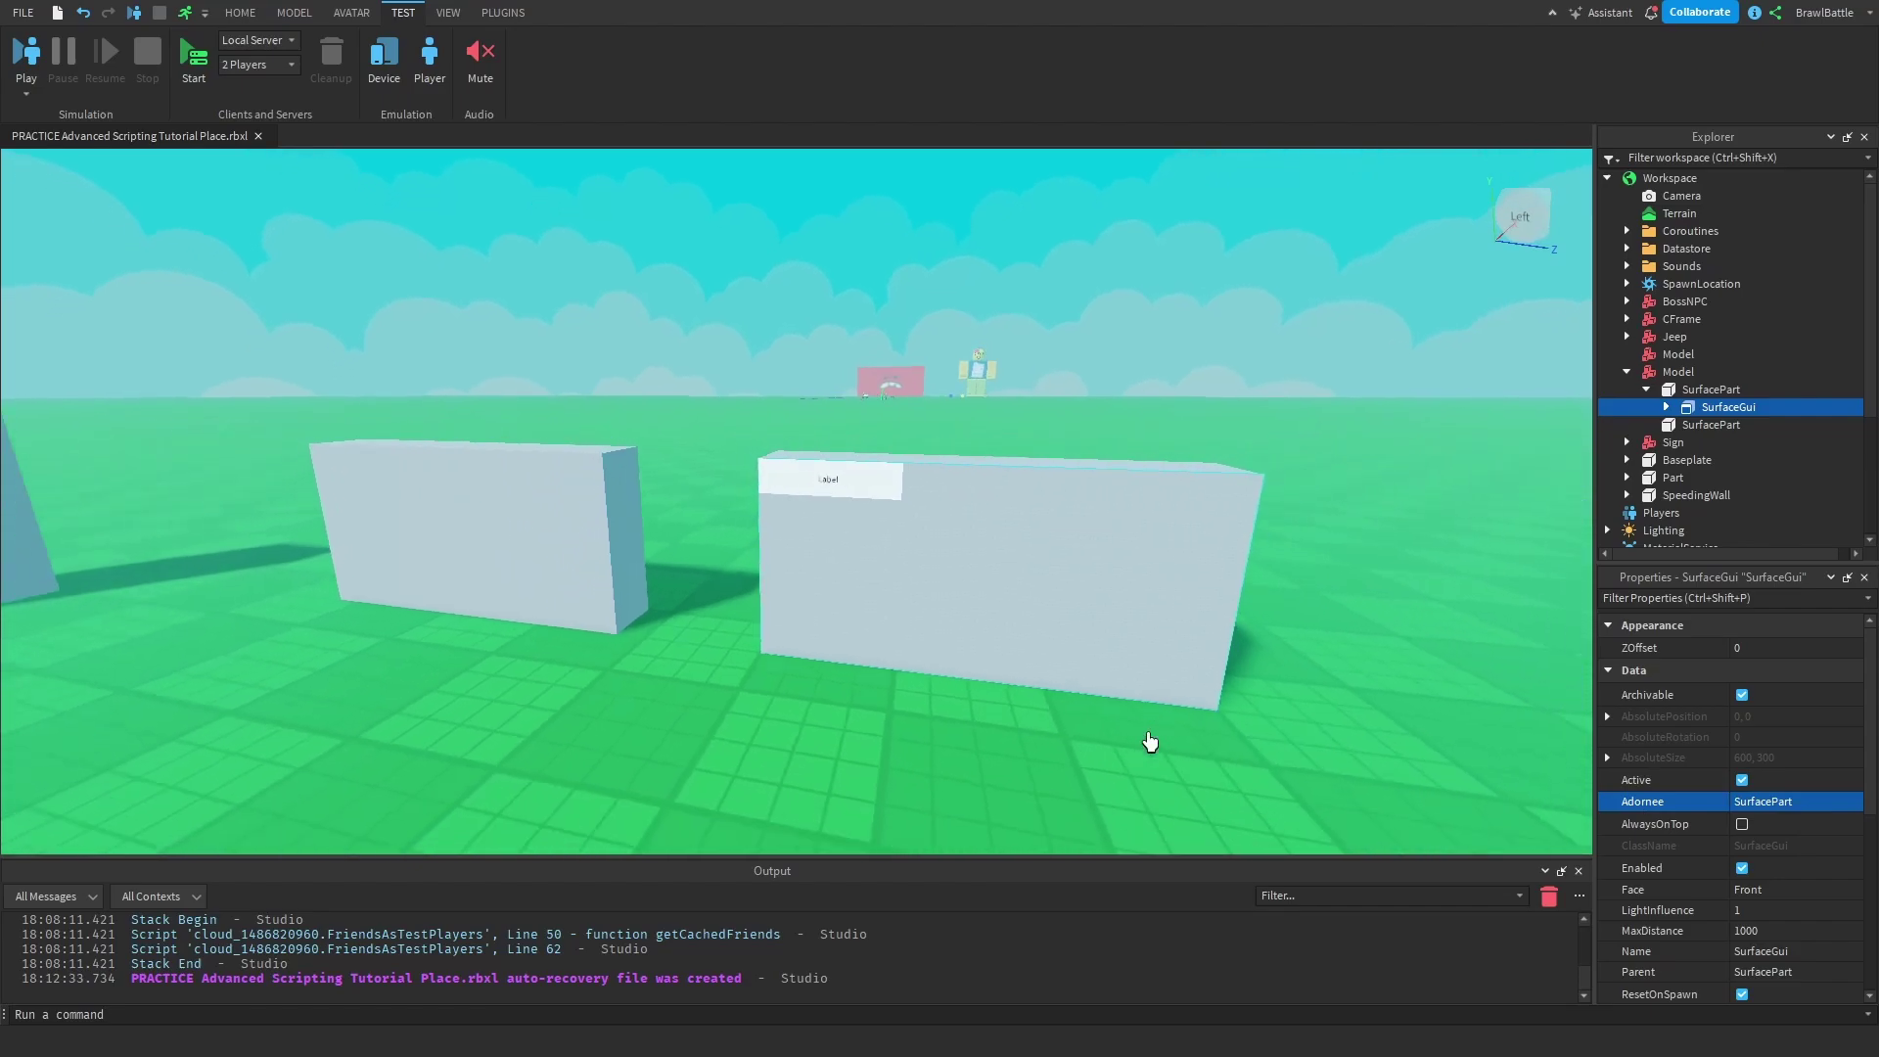
pyautogui.press('w')
pyautogui.press('d')
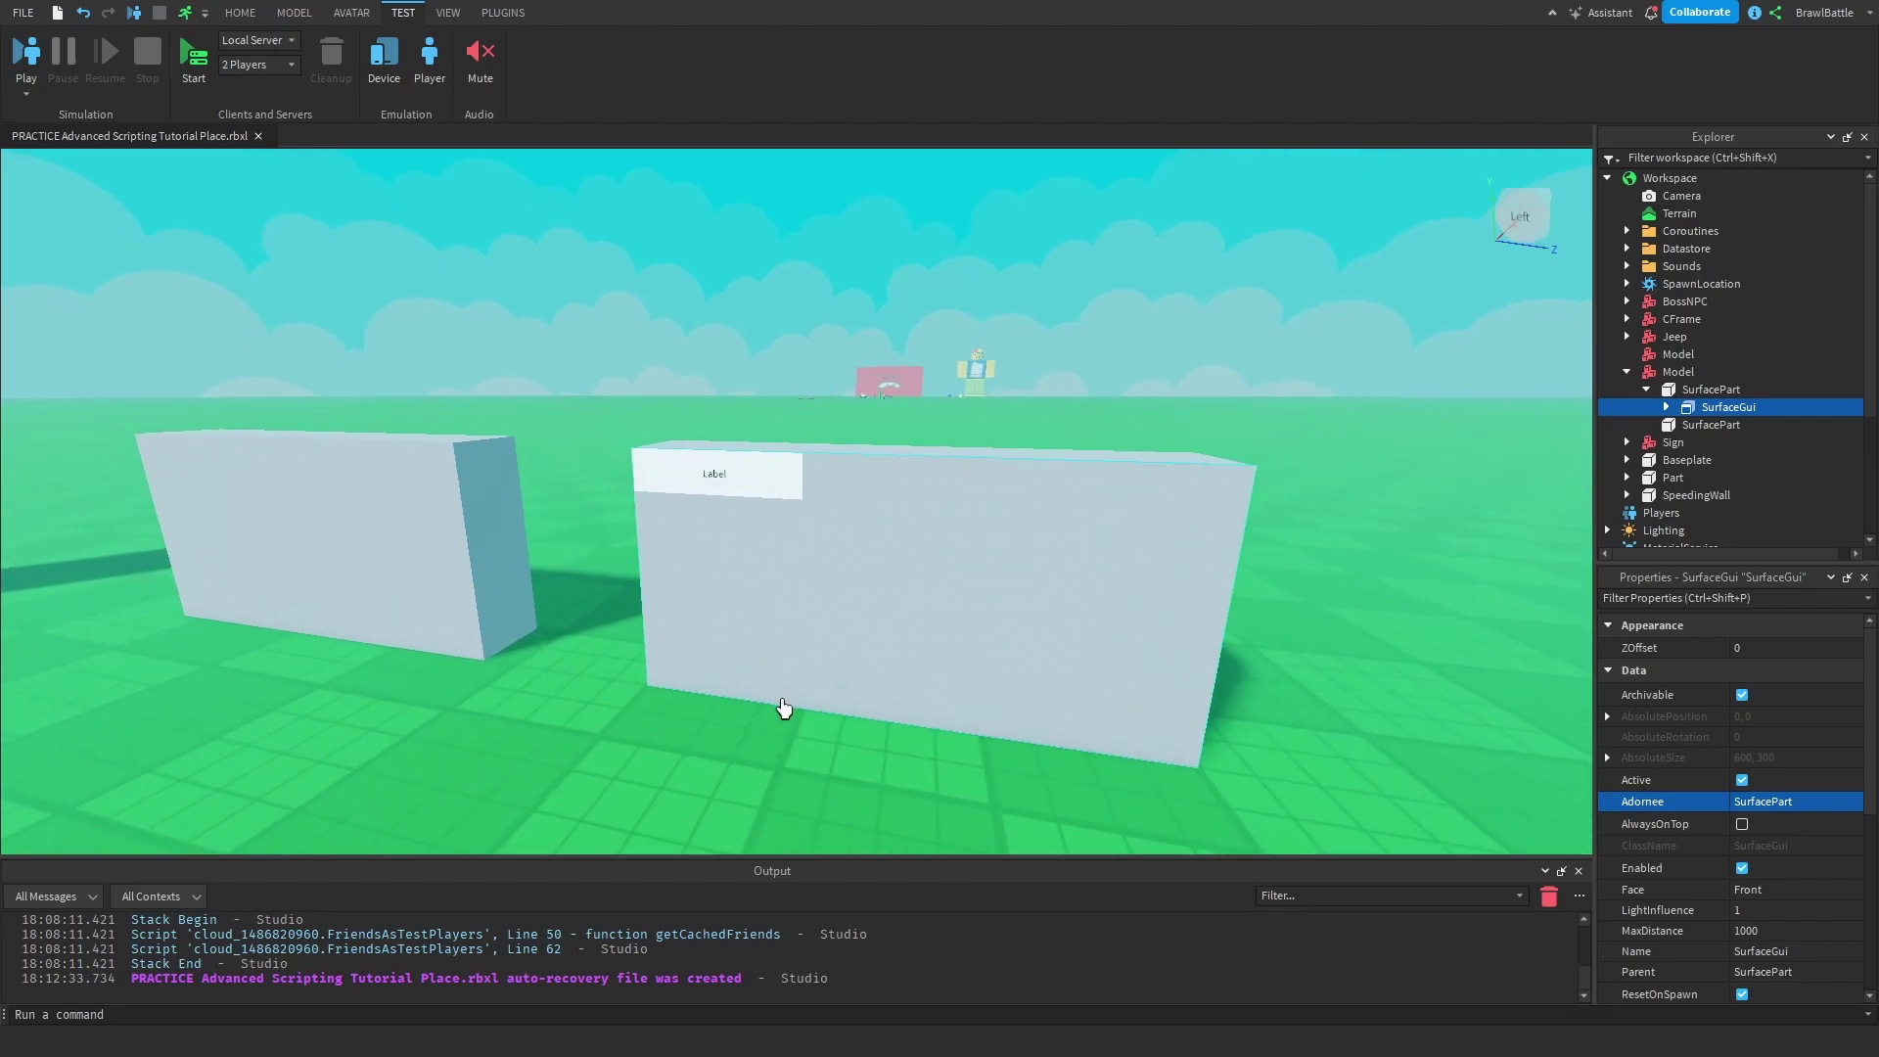
# Step: Remove the duplicated SurfacePart and inspect the label on the remaining wall from the front and from above
pyautogui.press('a')
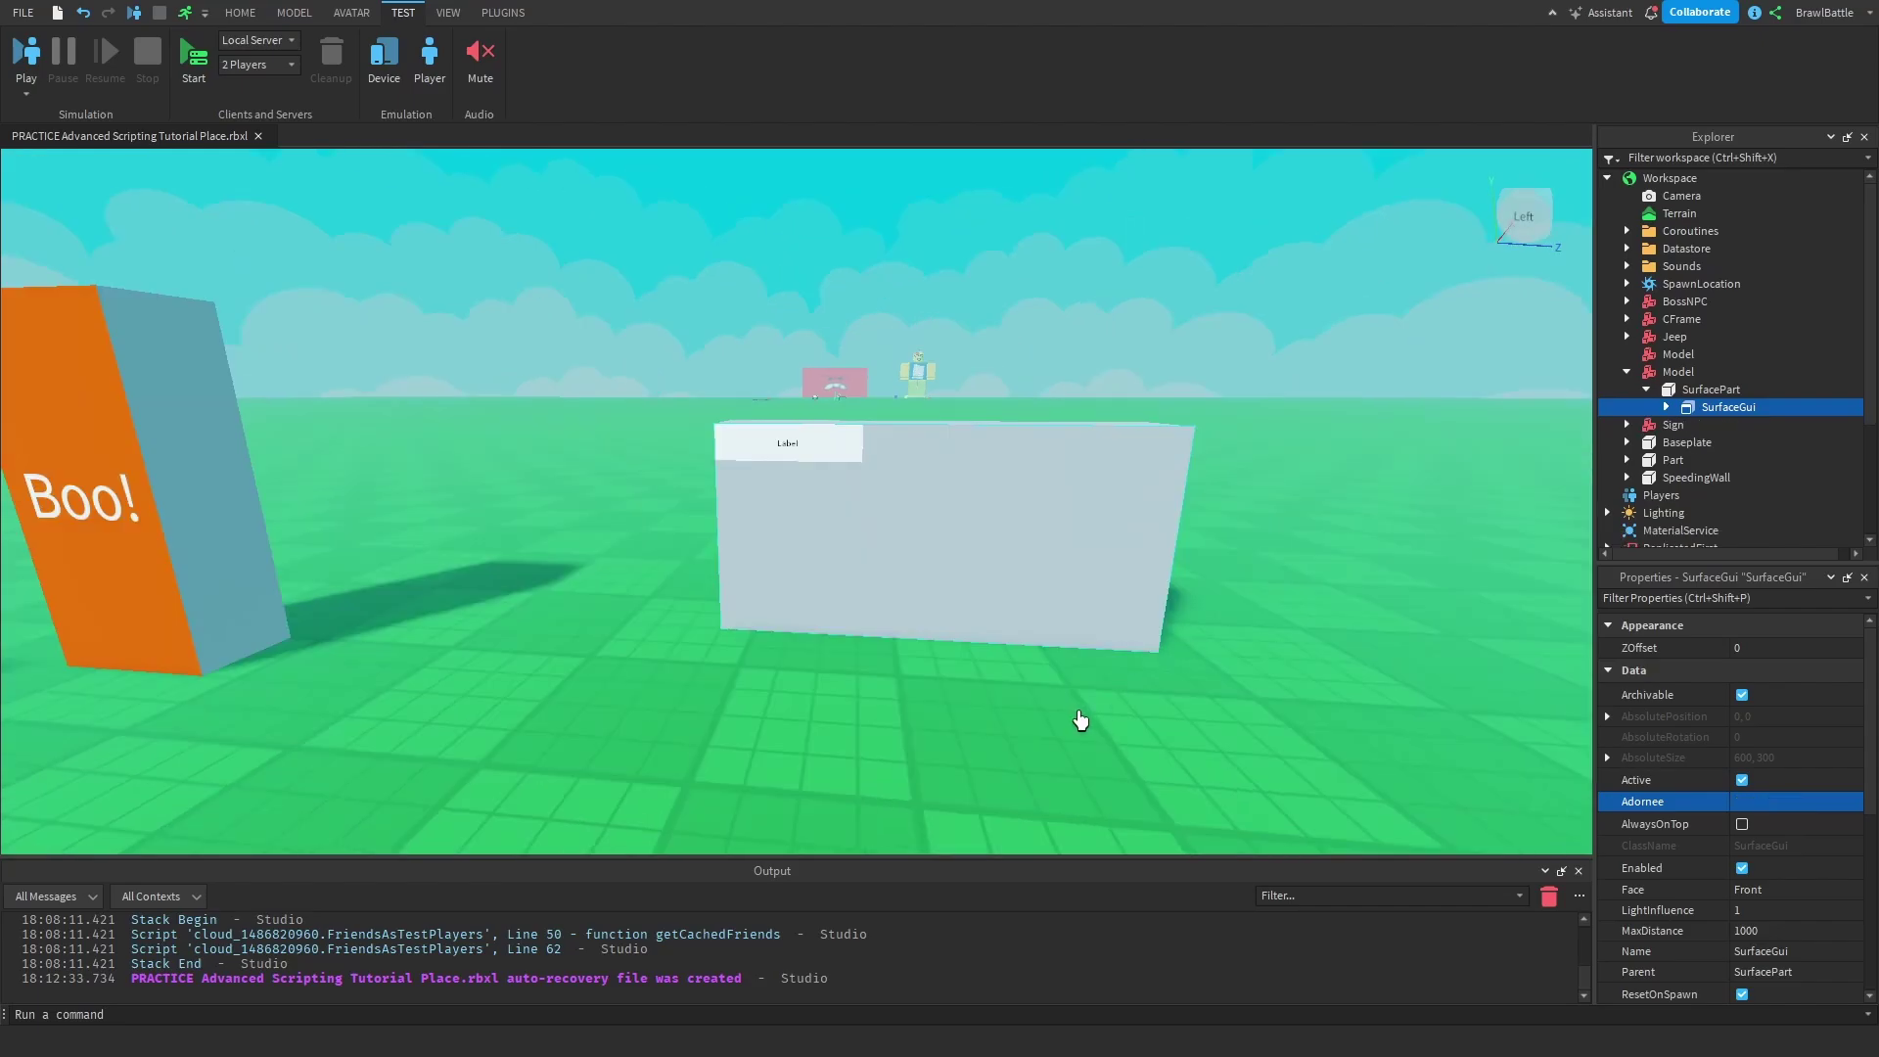
pyautogui.press('w')
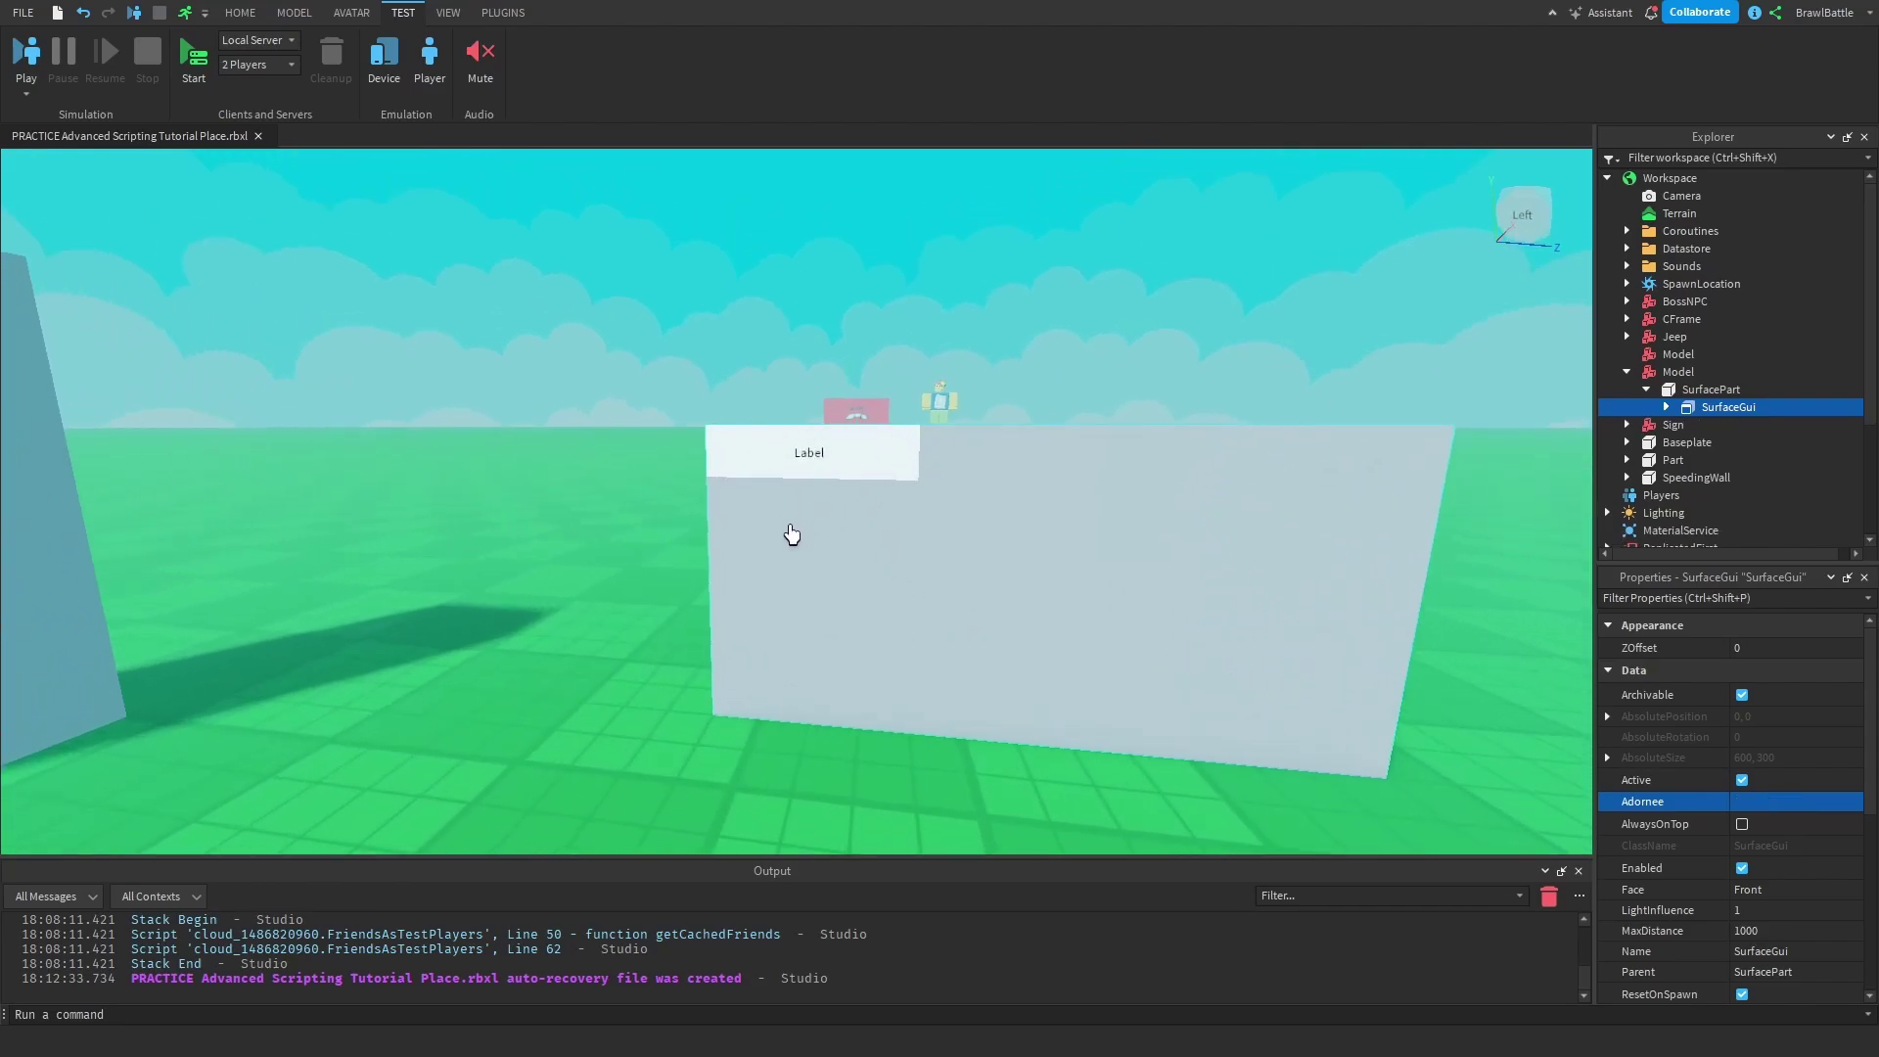
pyautogui.press('d')
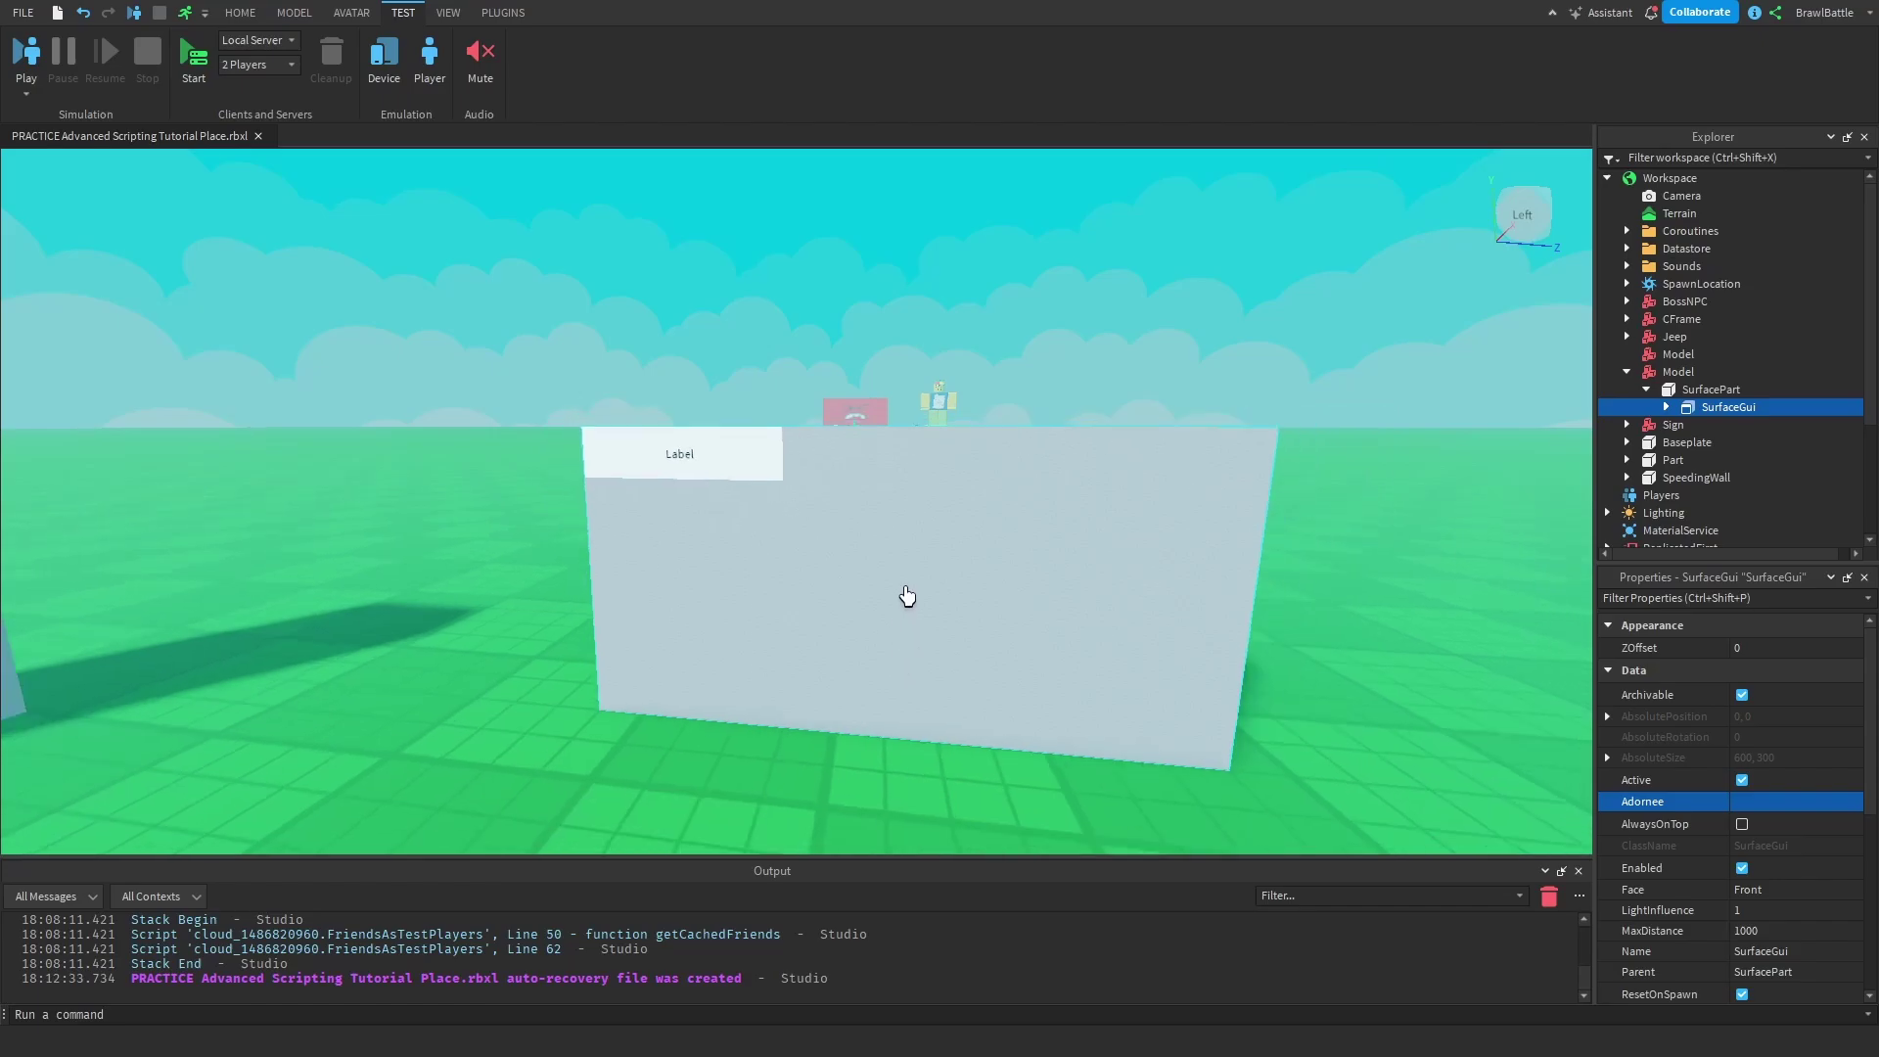
pyautogui.press('d')
pyautogui.moveTo(906, 587); pyautogui.dragTo(990, 648, button='right')
pyautogui.press('w')
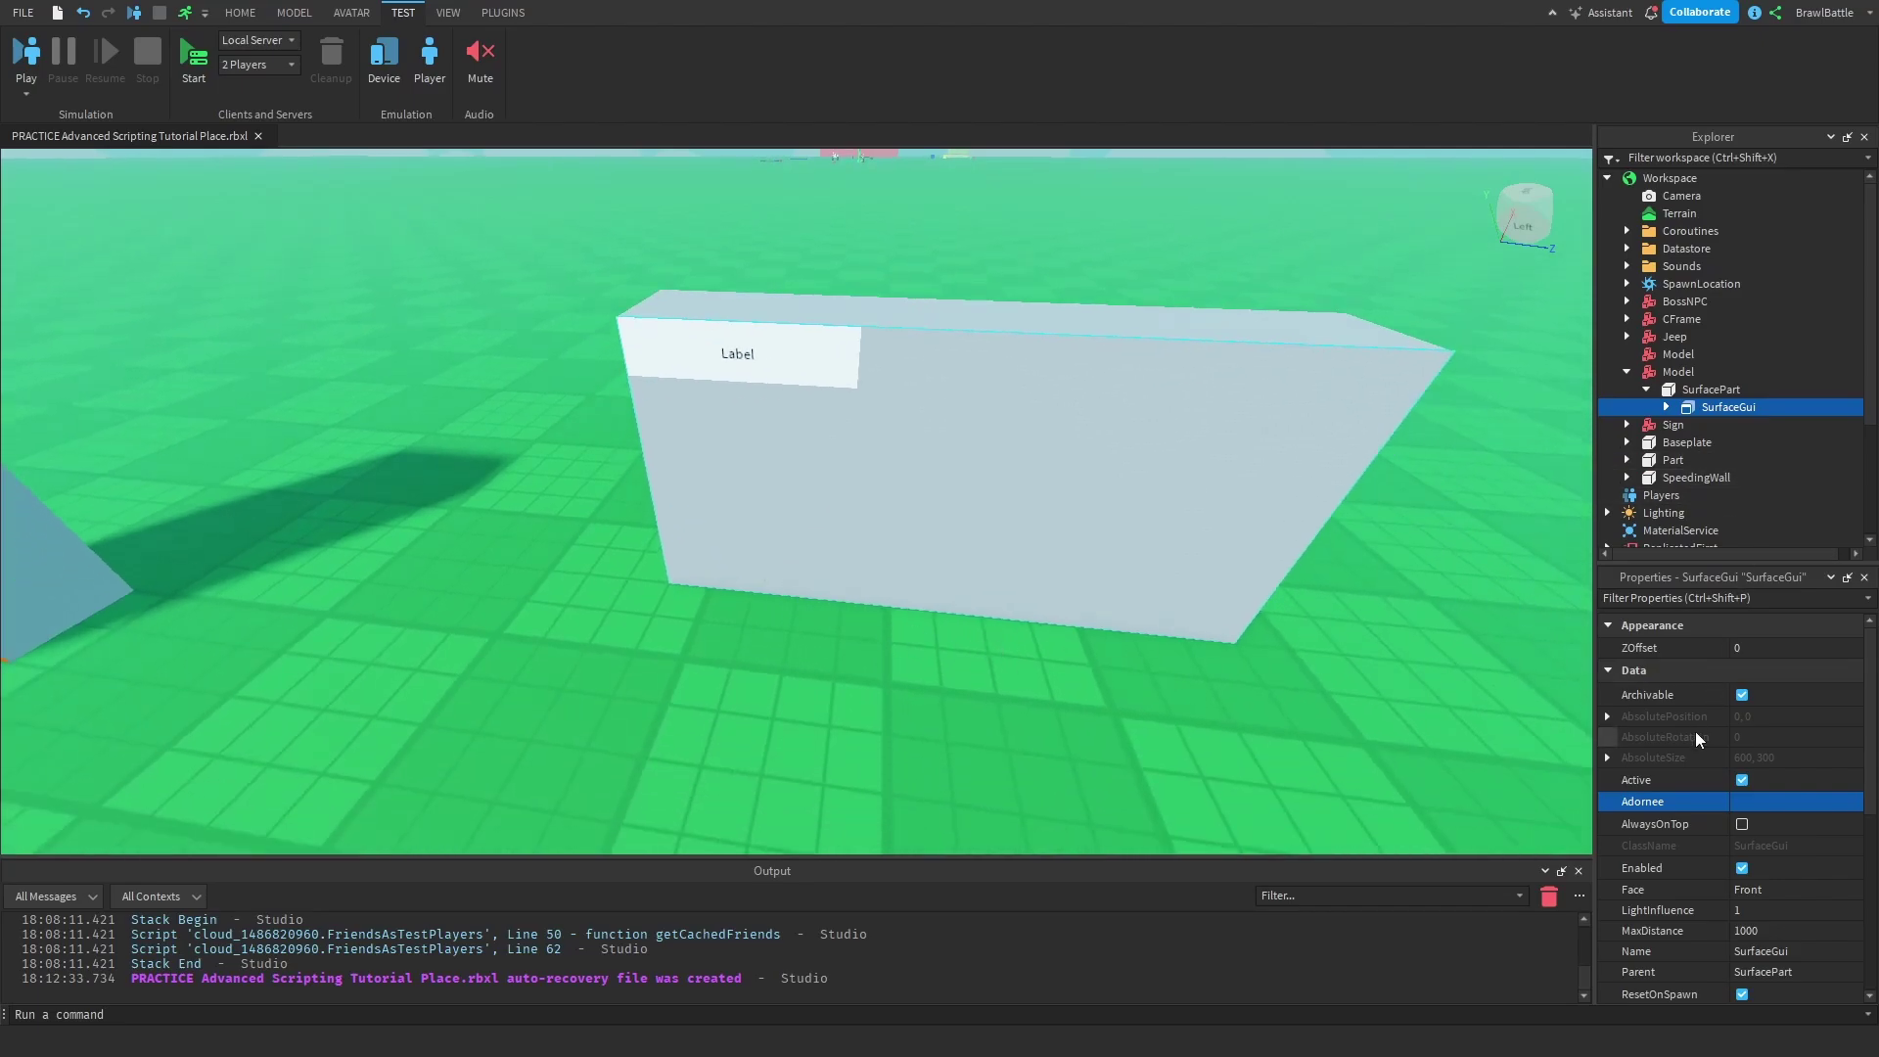
pyautogui.scroll(-1, 1695, 731)
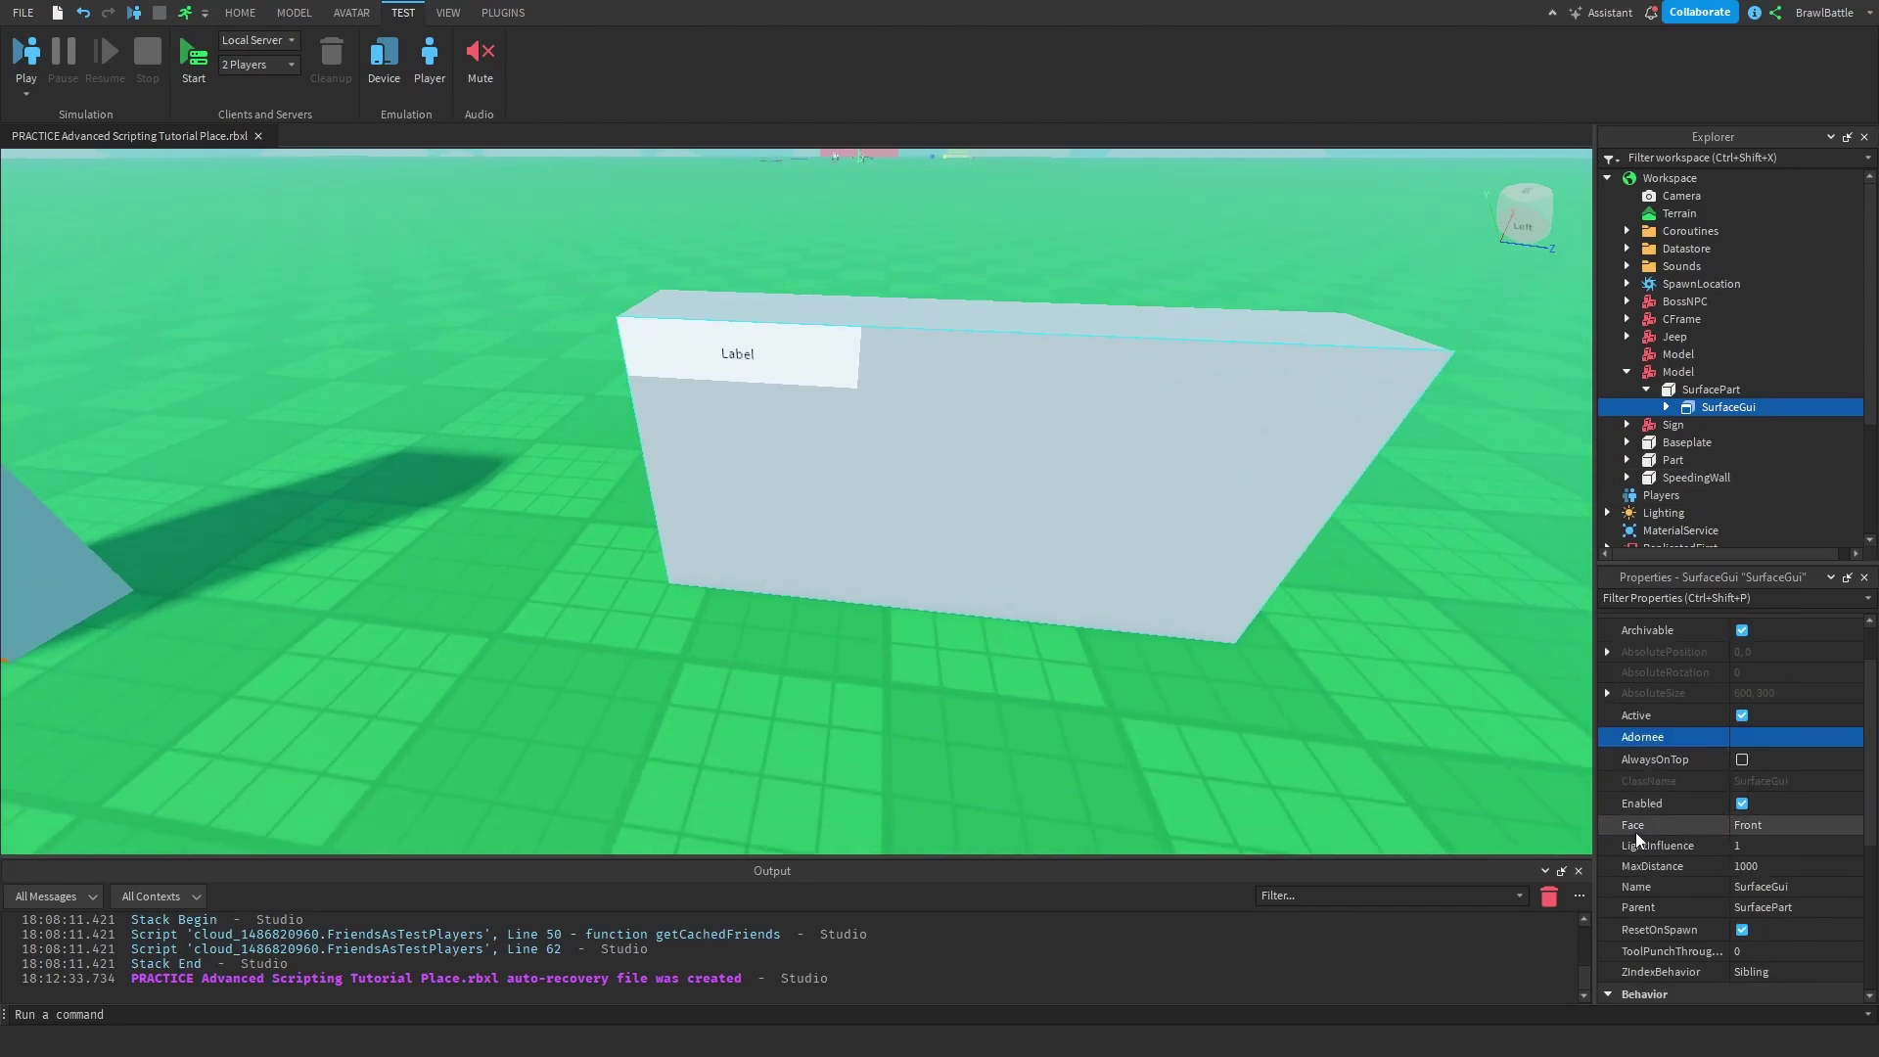
pyautogui.moveTo(982, 659); pyautogui.dragTo(983, 661, button='right')
pyautogui.press('s')
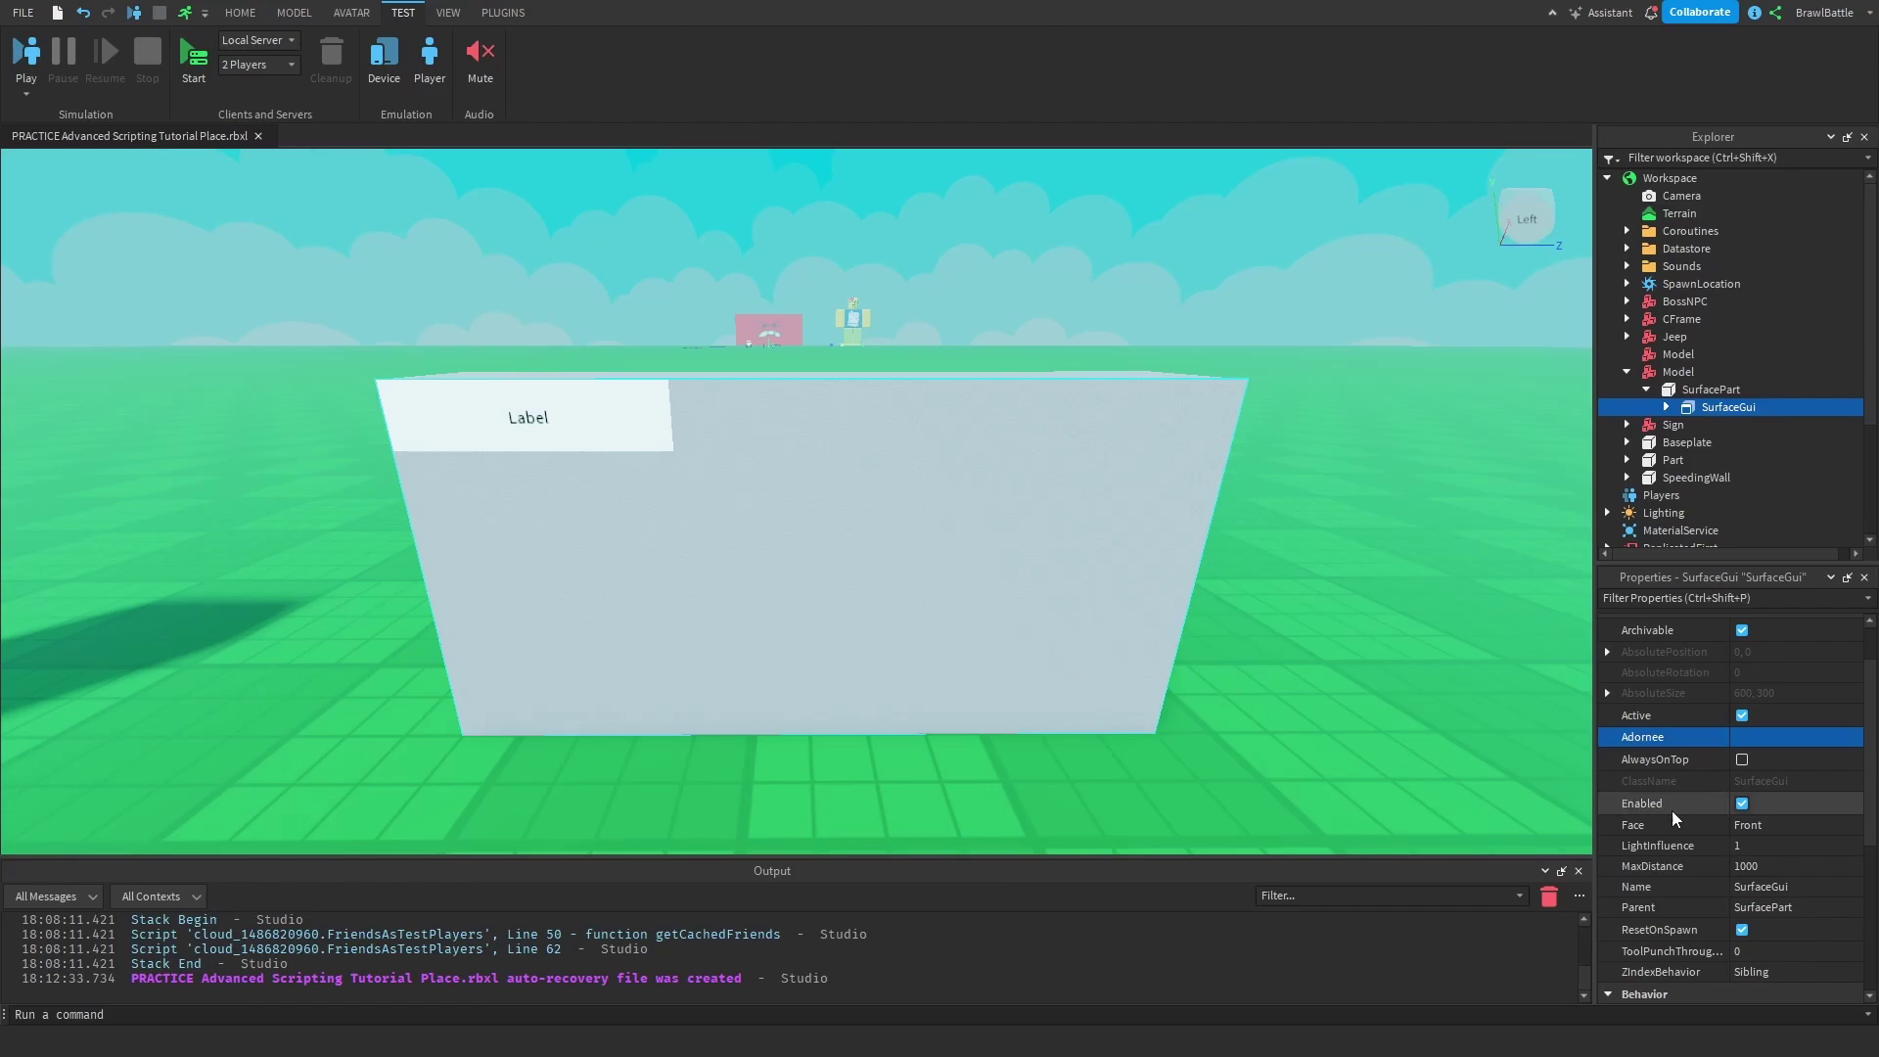
pyautogui.scroll(-1, 1690, 802)
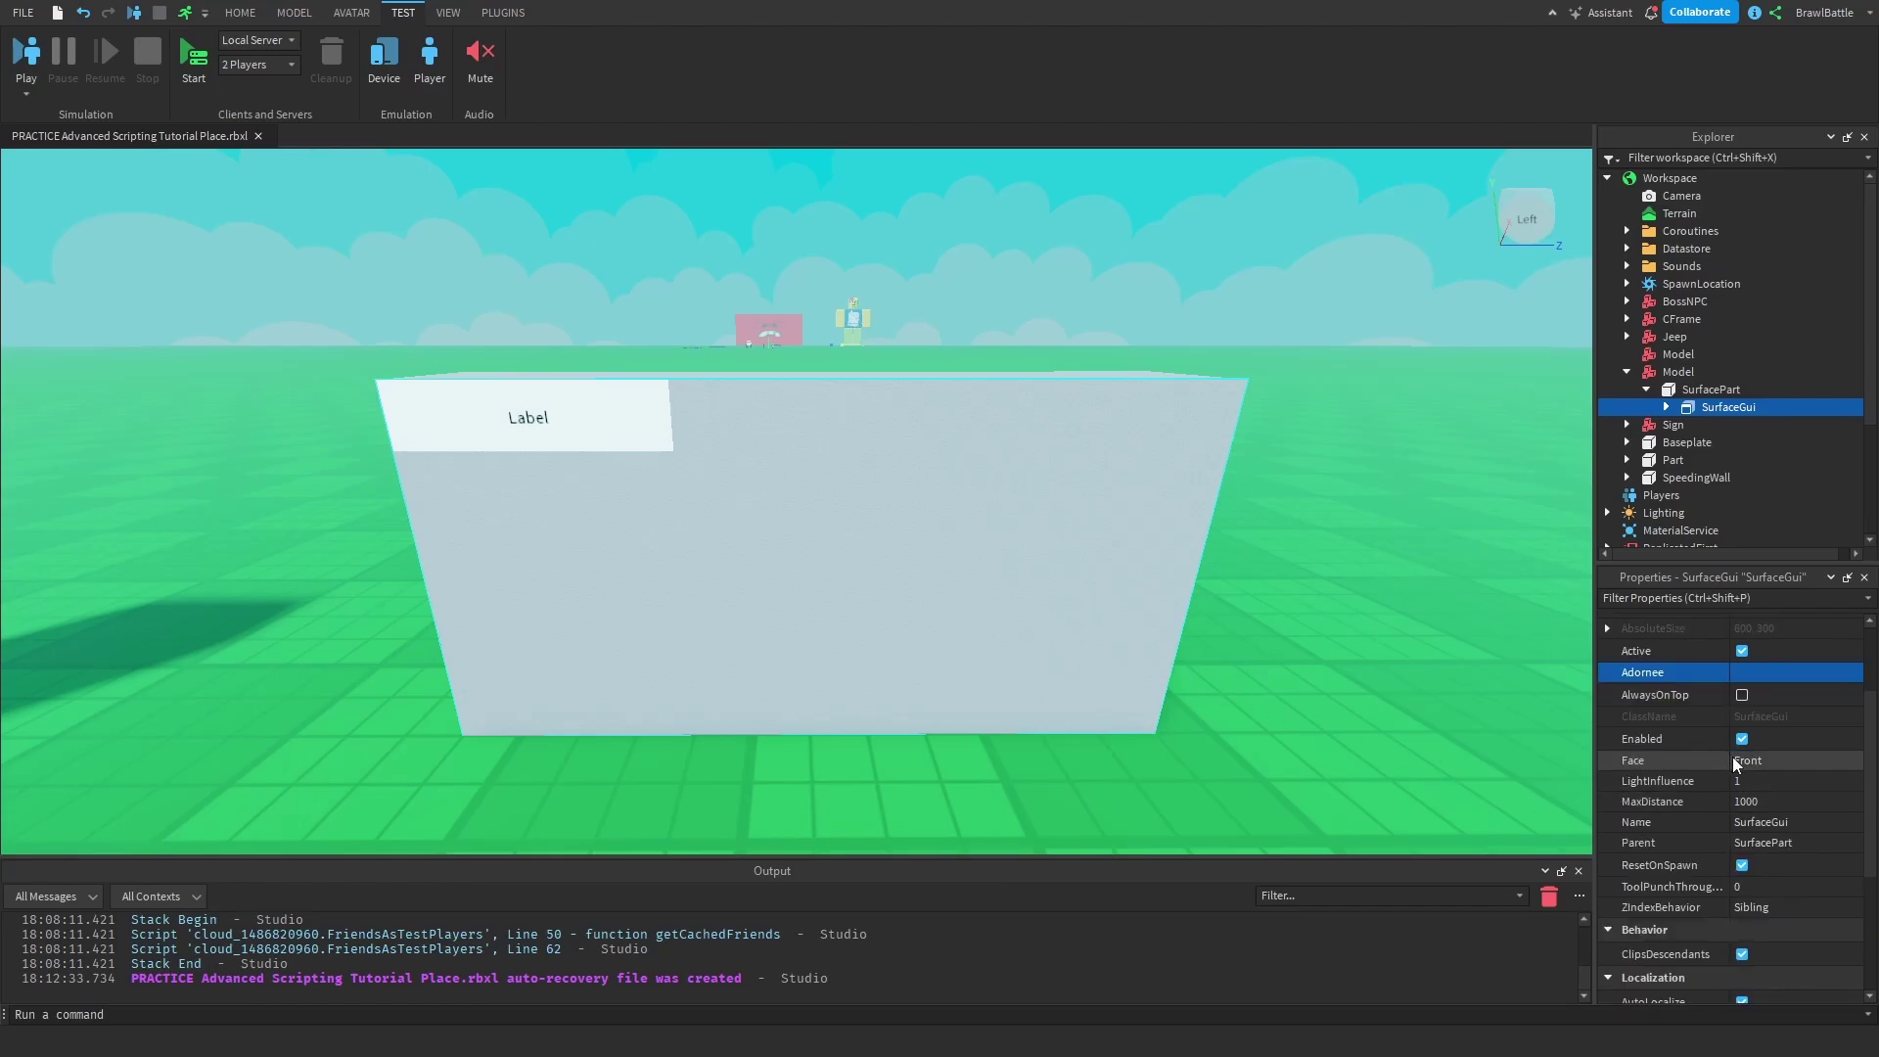
pyautogui.moveTo(1010, 651); pyautogui.dragTo(1011, 651, button='right')
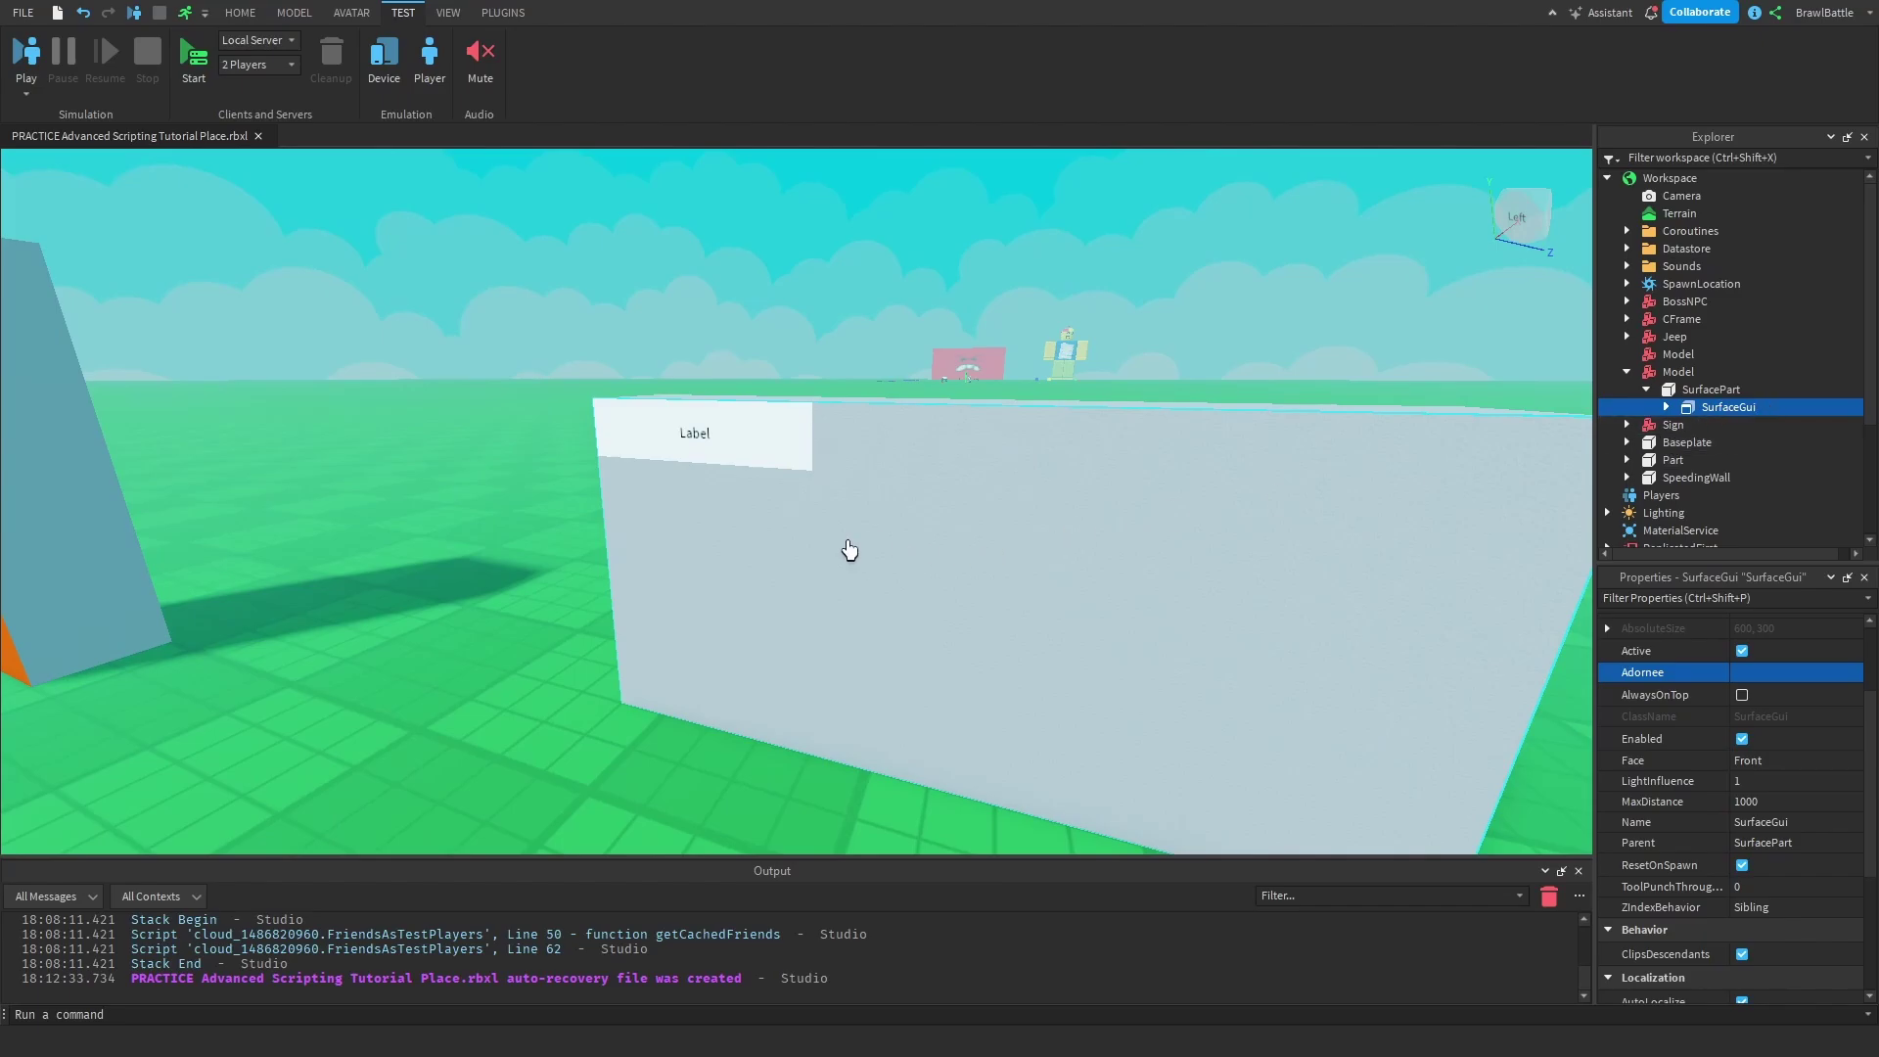
pyautogui.moveTo(847, 549); pyautogui.dragTo(854, 528, button='right')
pyautogui.press('f')
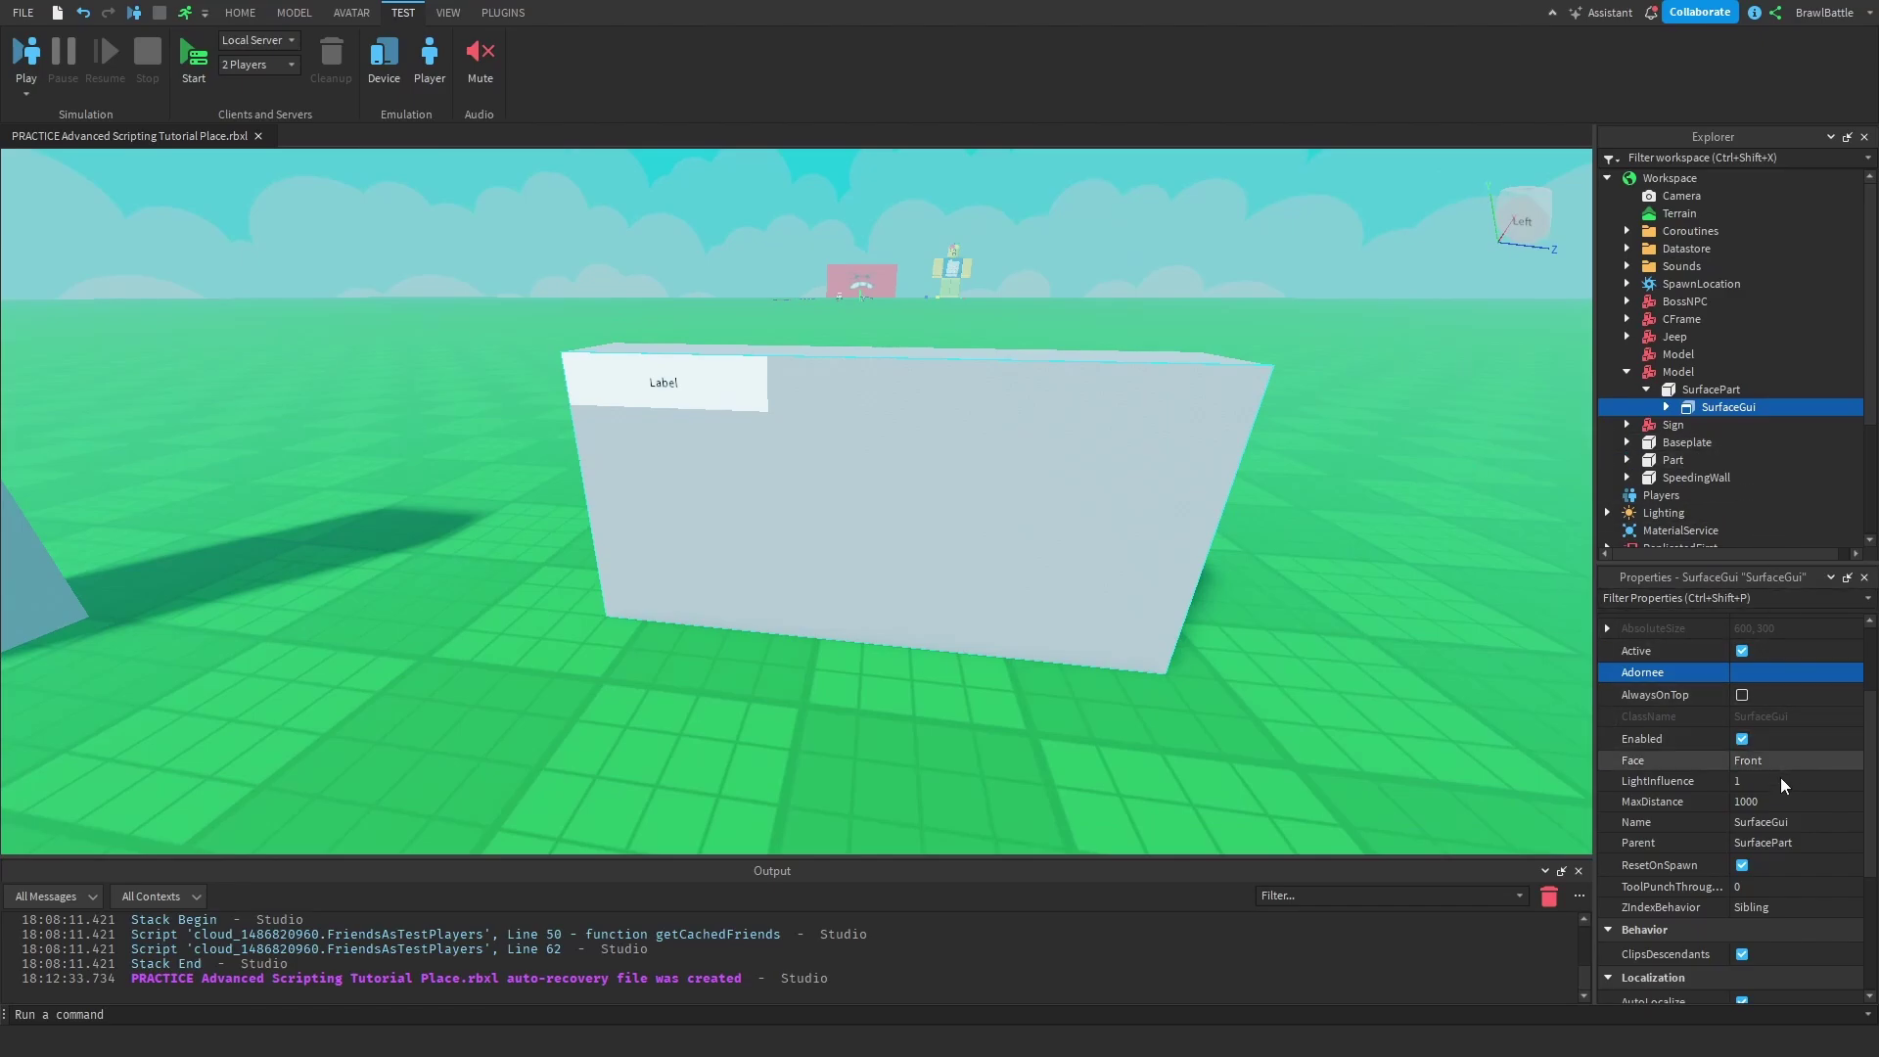
# Step: Set the SurfaceGui's Face property to Back and inspect the wall from several sides
pyautogui.click(1766, 769)
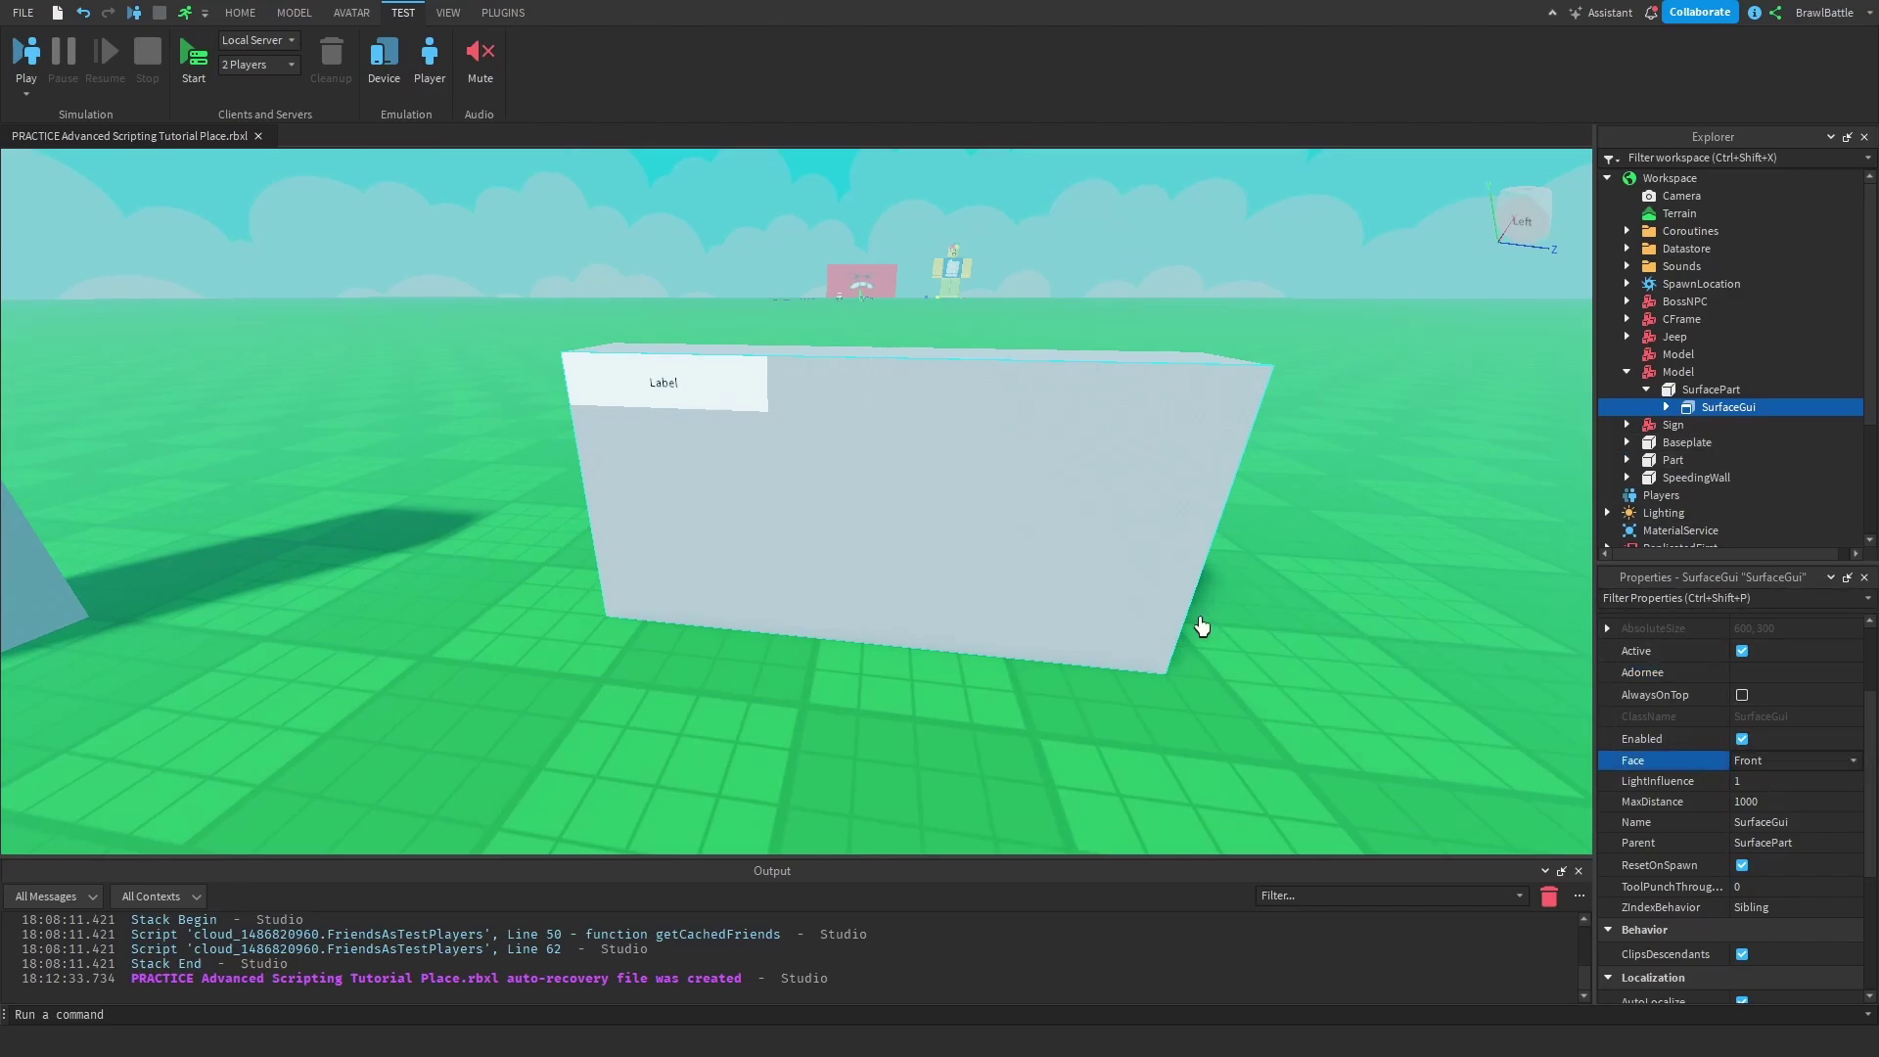
pyautogui.moveTo(1199, 626); pyautogui.dragTo(1523, 704, button='right')
pyautogui.click(1788, 769)
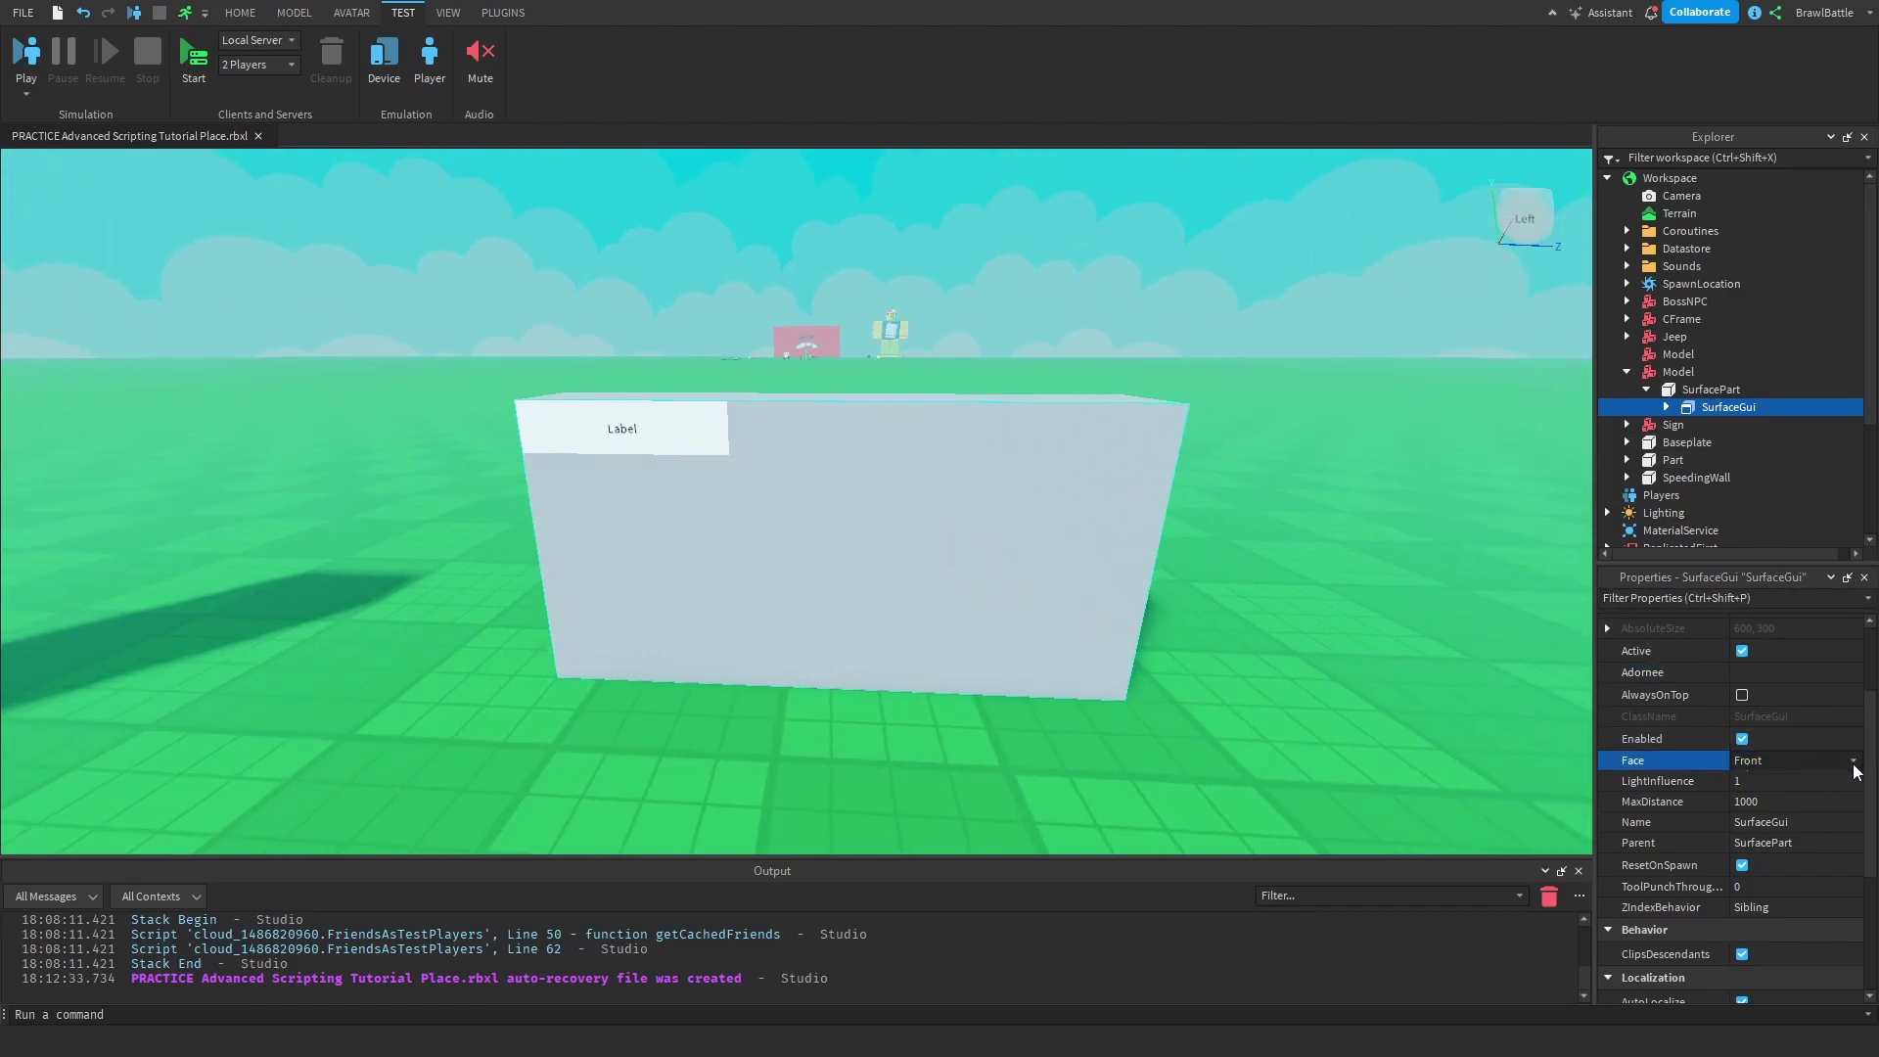
pyautogui.click(1852, 762)
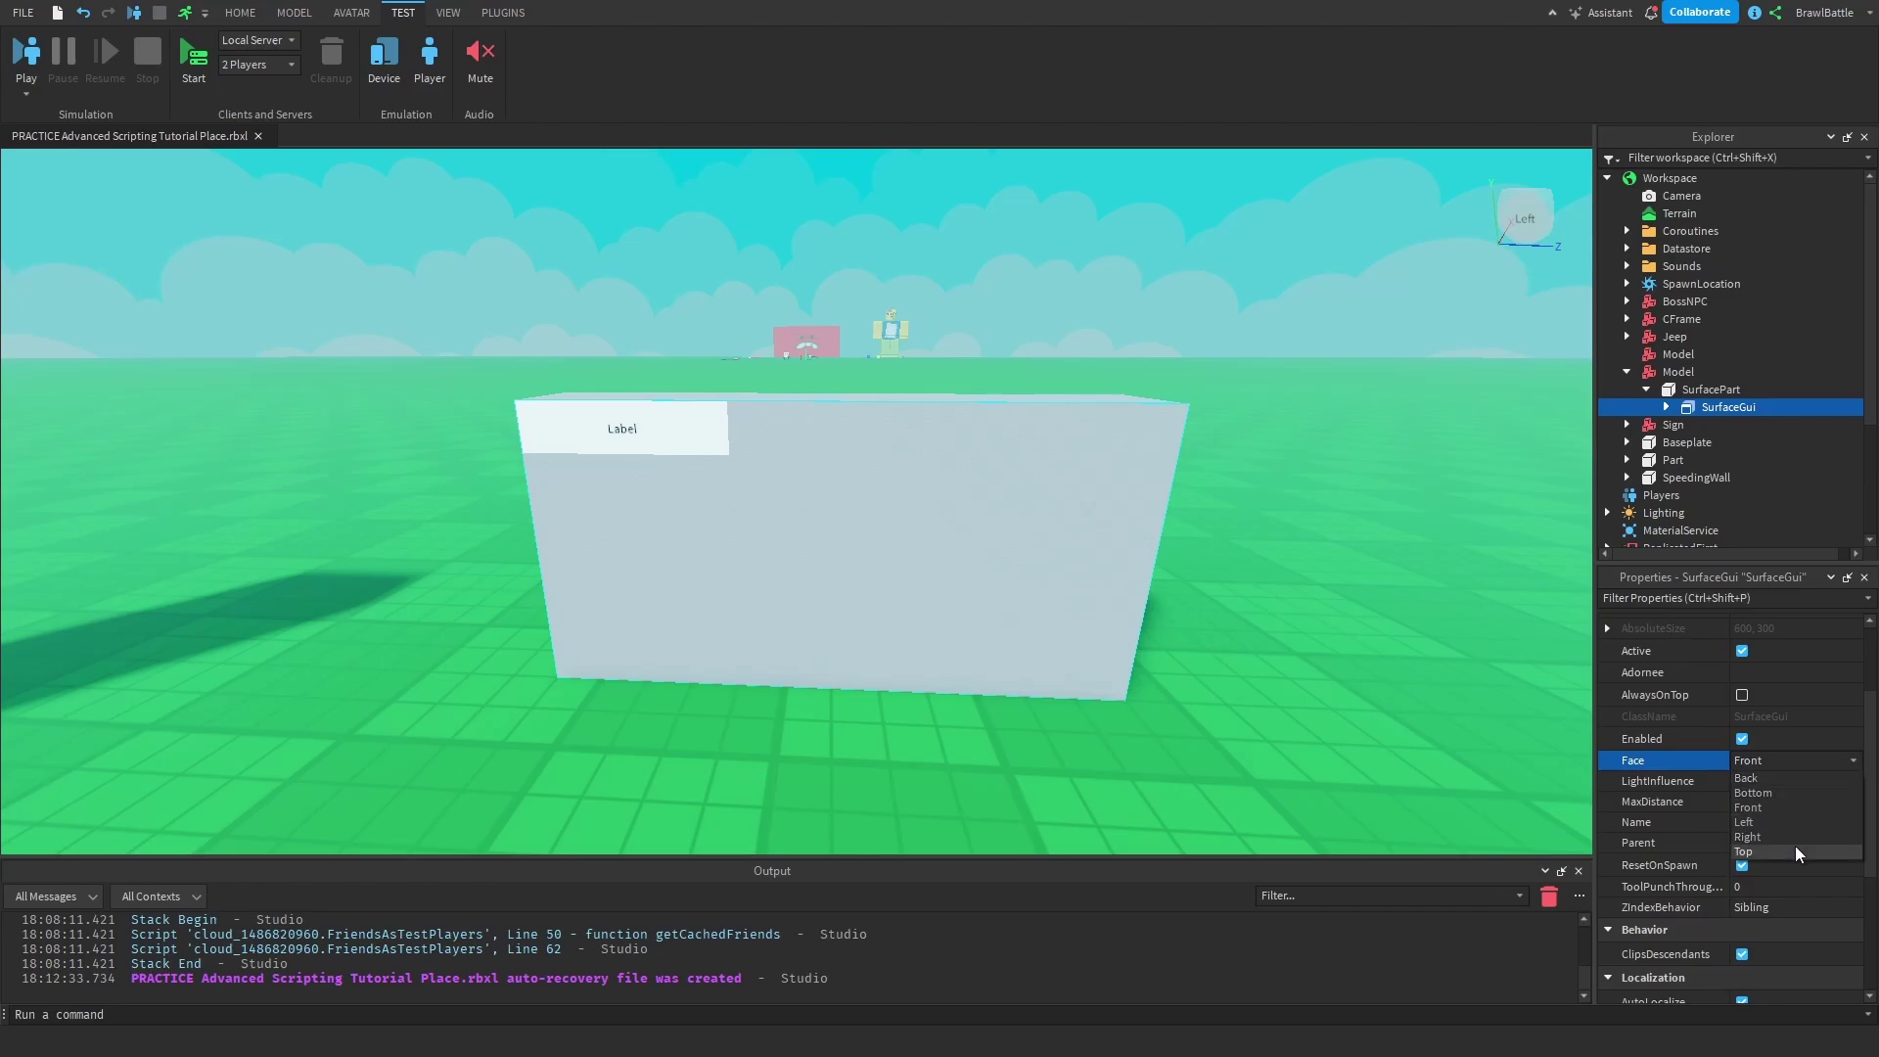
pyautogui.click(1799, 780)
pyautogui.press('w')
pyautogui.press('d')
pyautogui.moveTo(1167, 640); pyautogui.dragTo(1166, 639, button='right')
pyautogui.press('s')
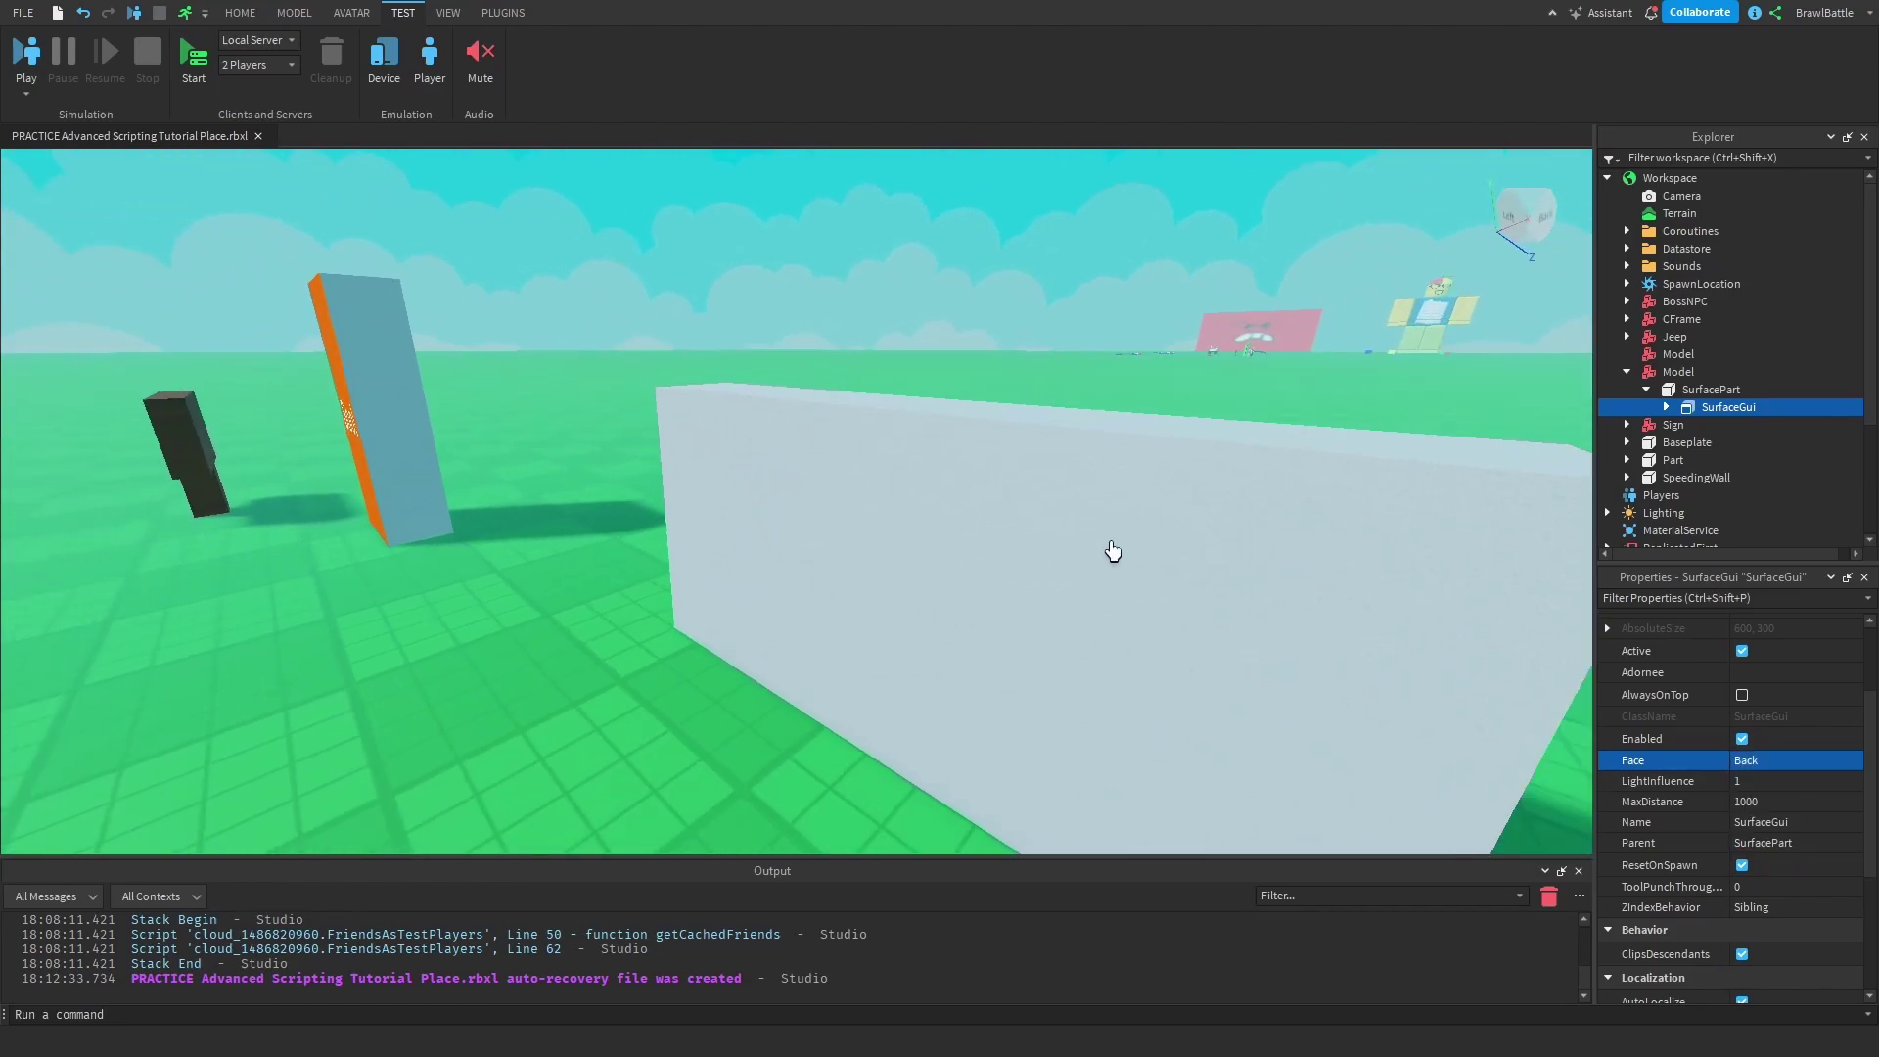
pyautogui.moveTo(979, 649); pyautogui.dragTo(973, 642, button='right')
pyautogui.moveTo(822, 556); pyautogui.dragTo(824, 558, button='right')
# Step: Set the SurfaceGui's Face property to Top and inspect the label from above the wall
pyautogui.click(1808, 767)
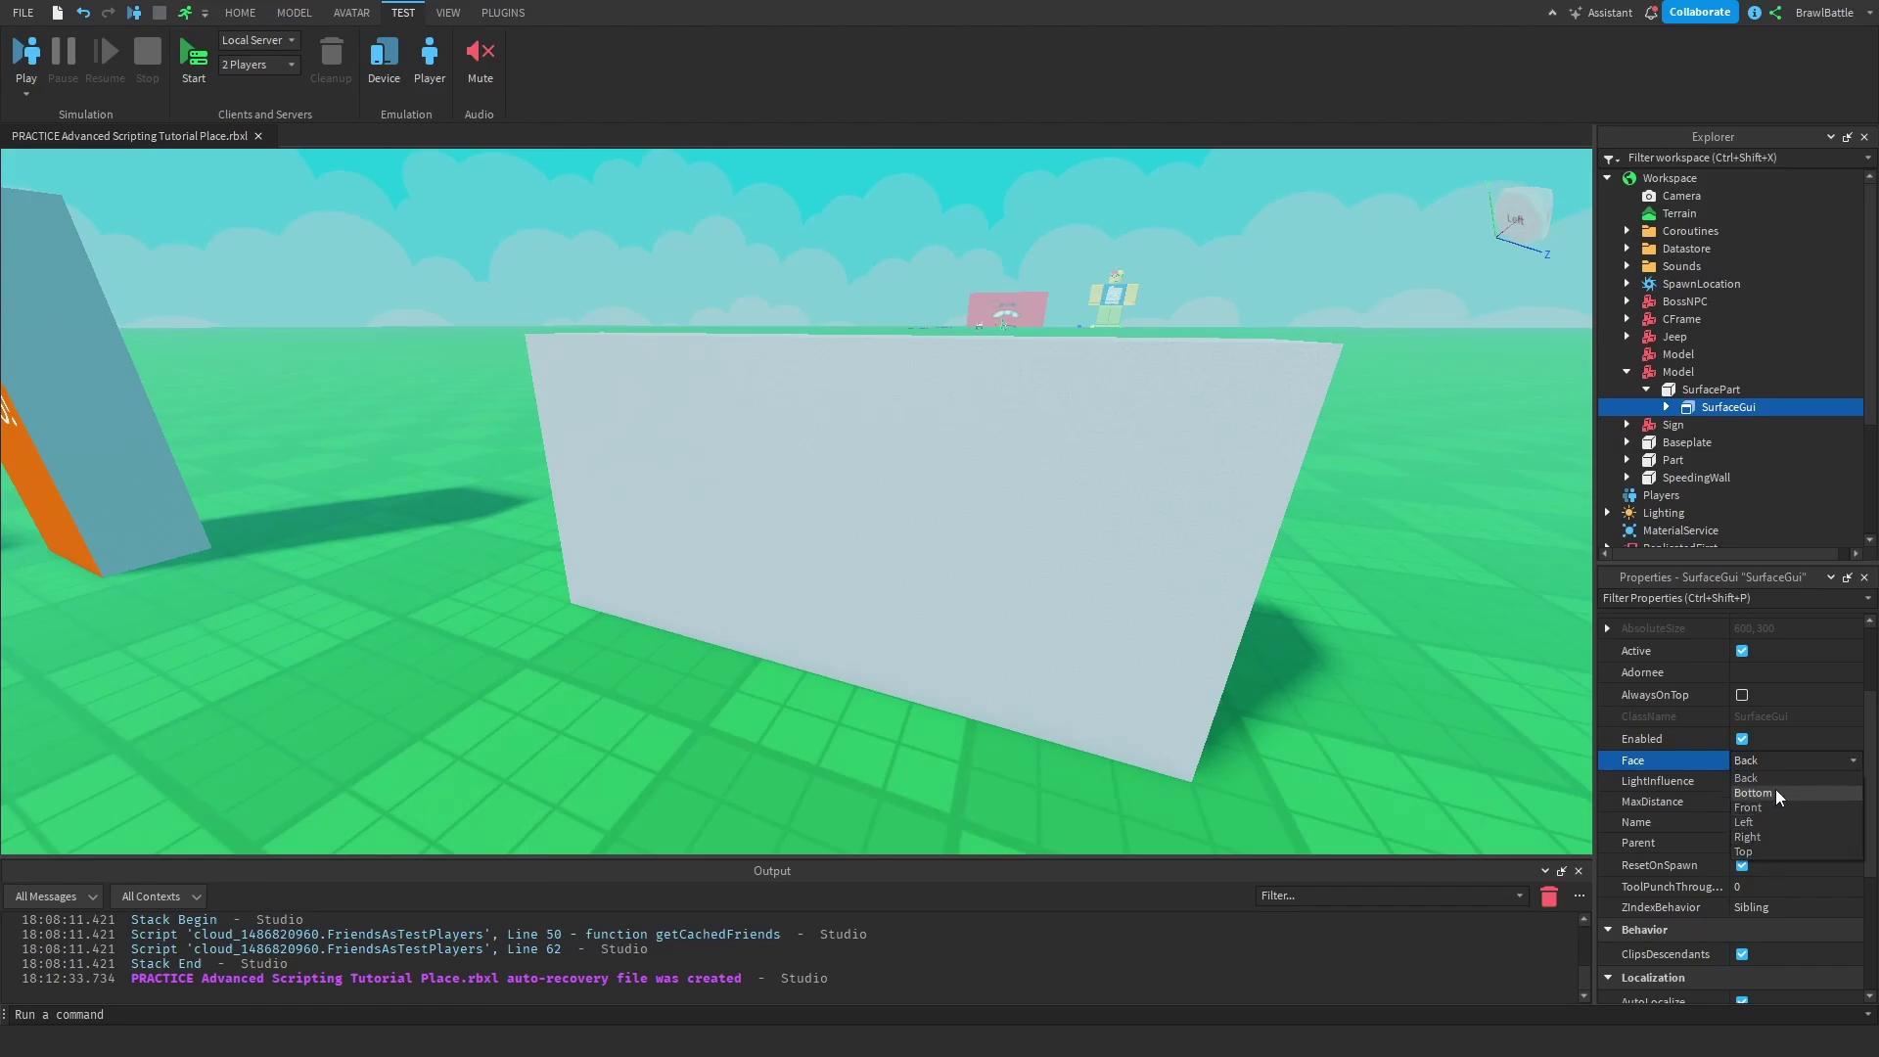
pyautogui.click(1744, 852)
pyautogui.moveTo(1573, 692); pyautogui.dragTo(1181, 637, button='right')
pyautogui.scroll(2, 1181, 637)
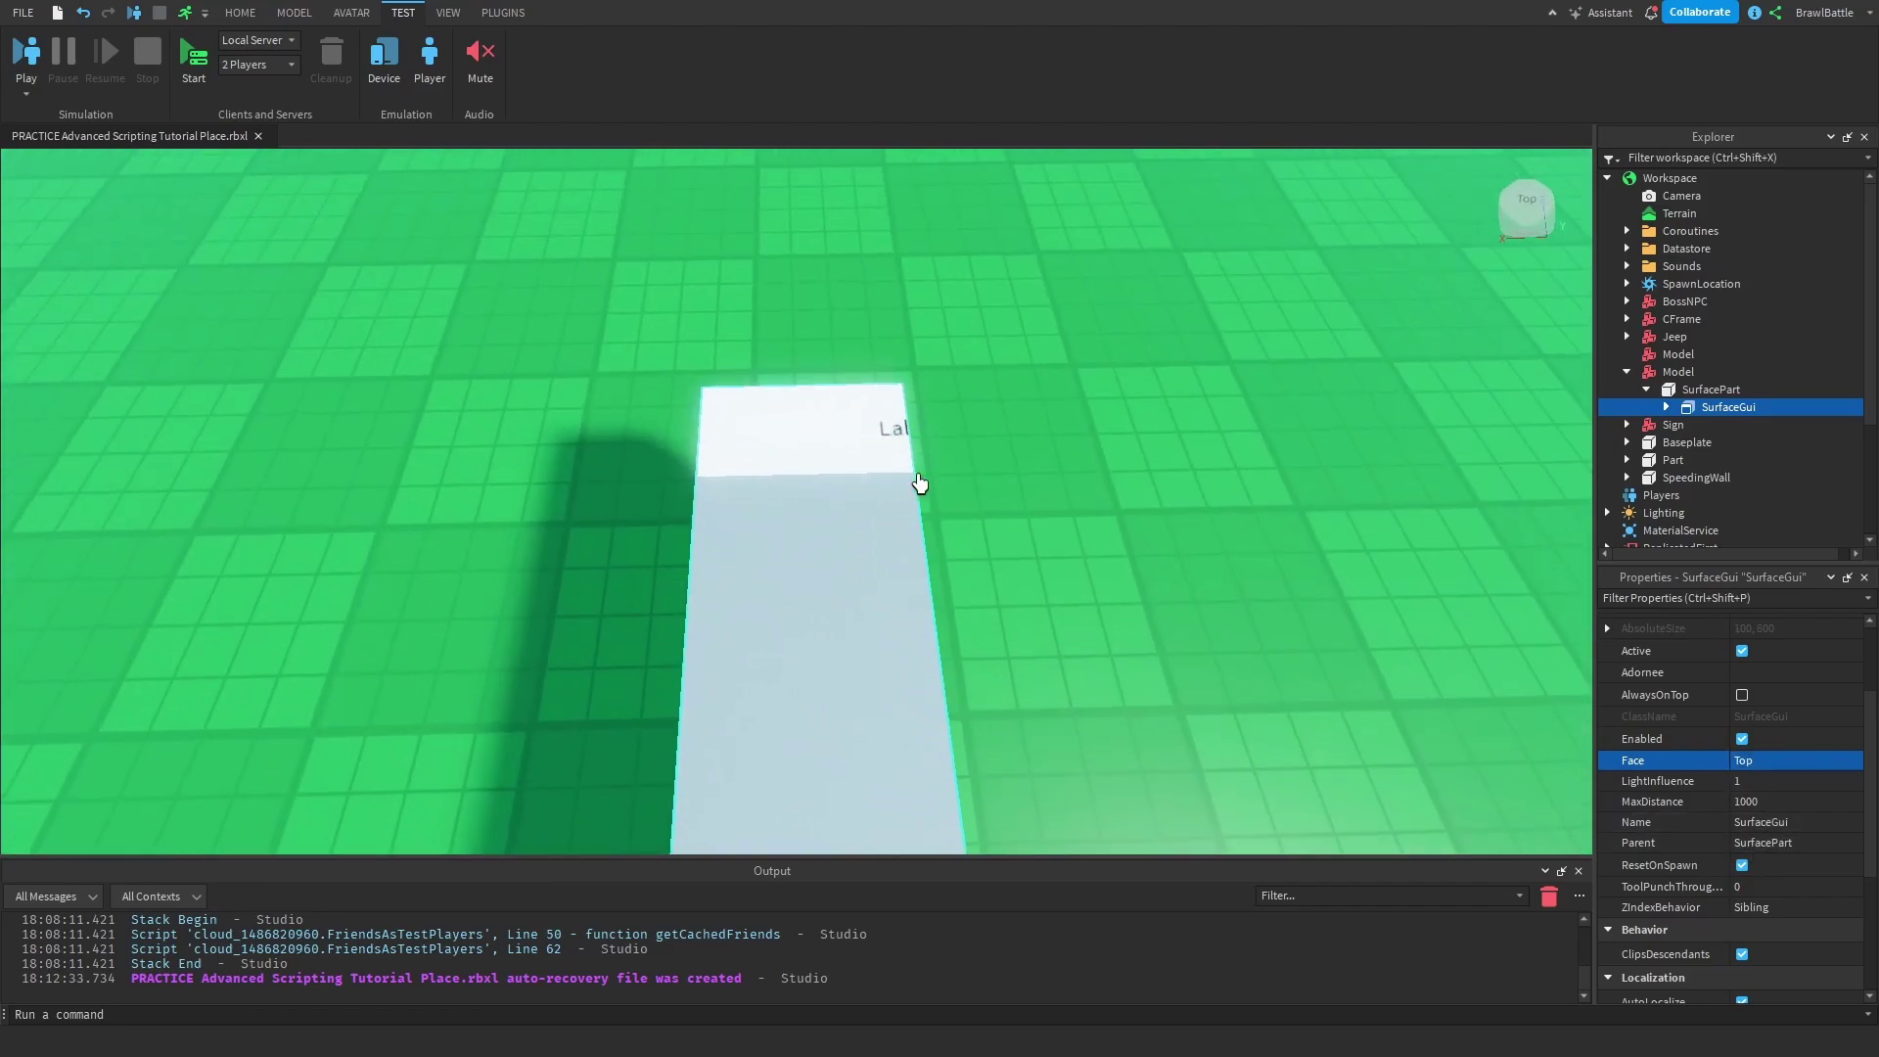
pyautogui.scroll(1, 798, 378)
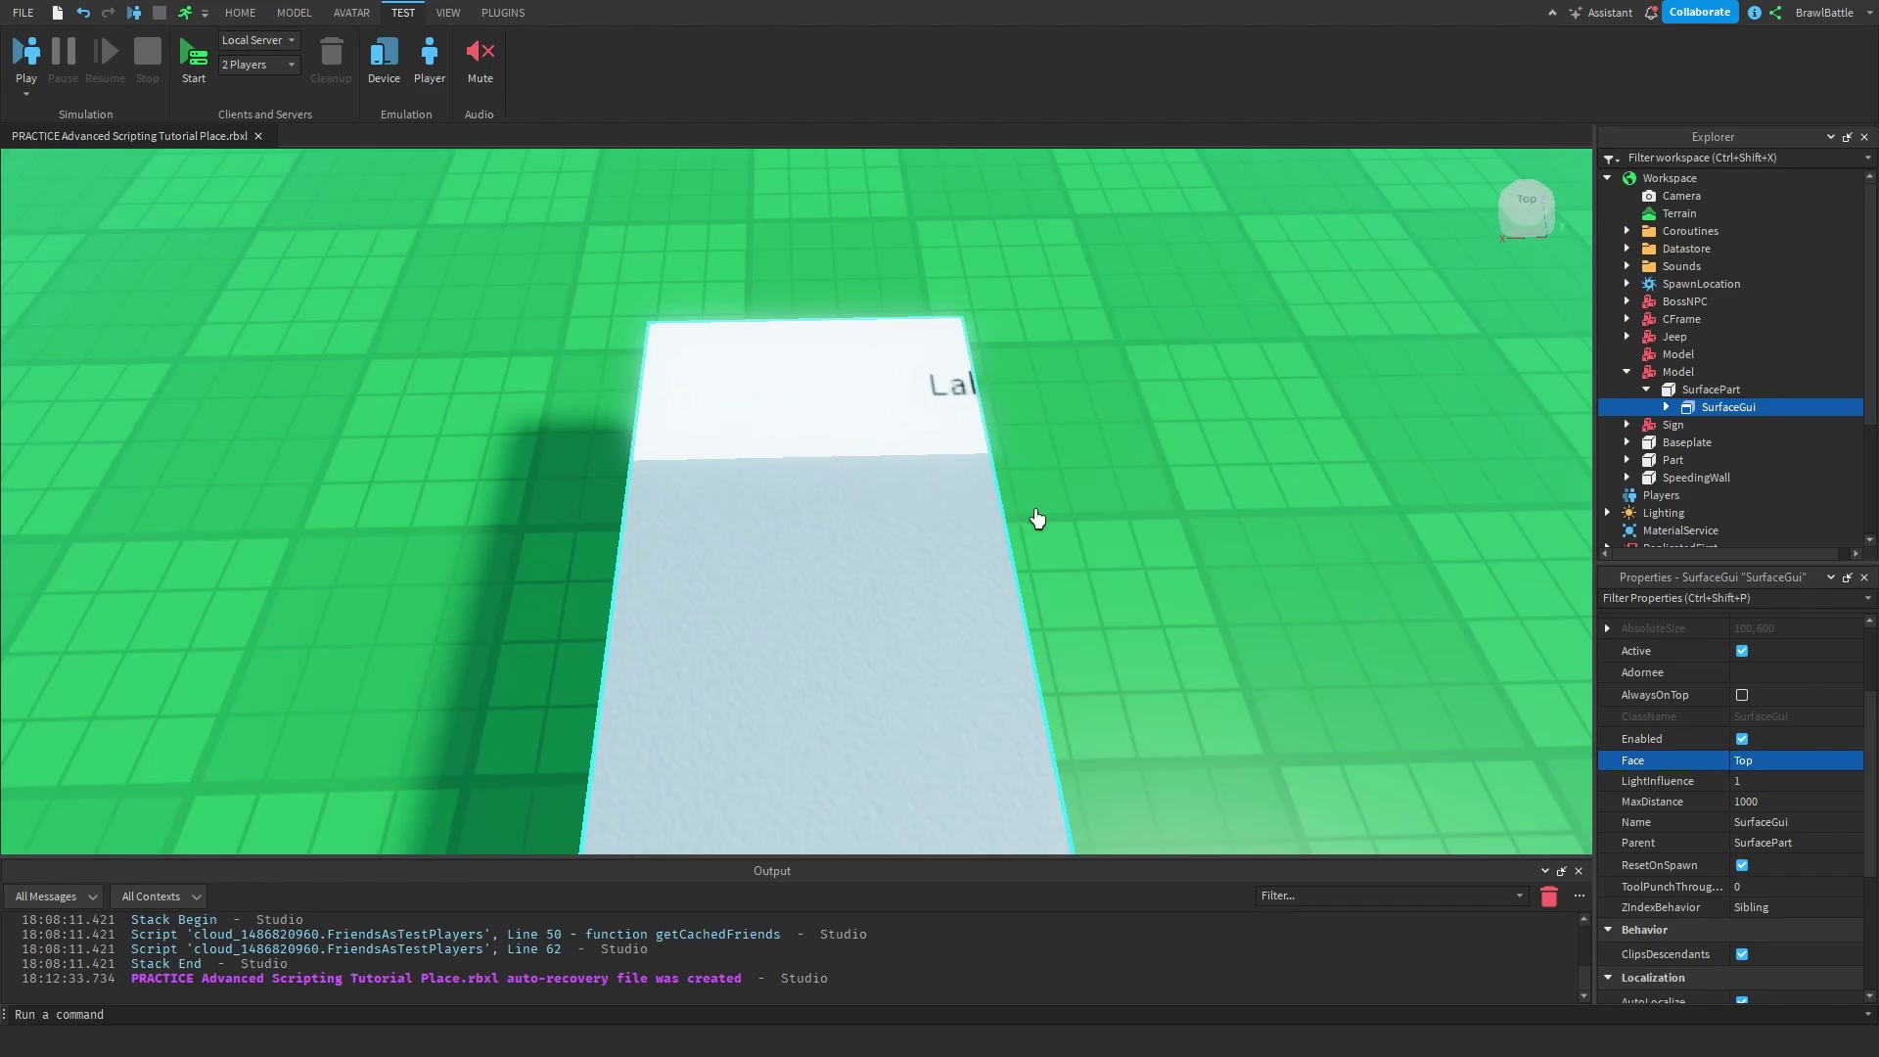
pyautogui.moveTo(1038, 519); pyautogui.dragTo(1038, 519, button='right')
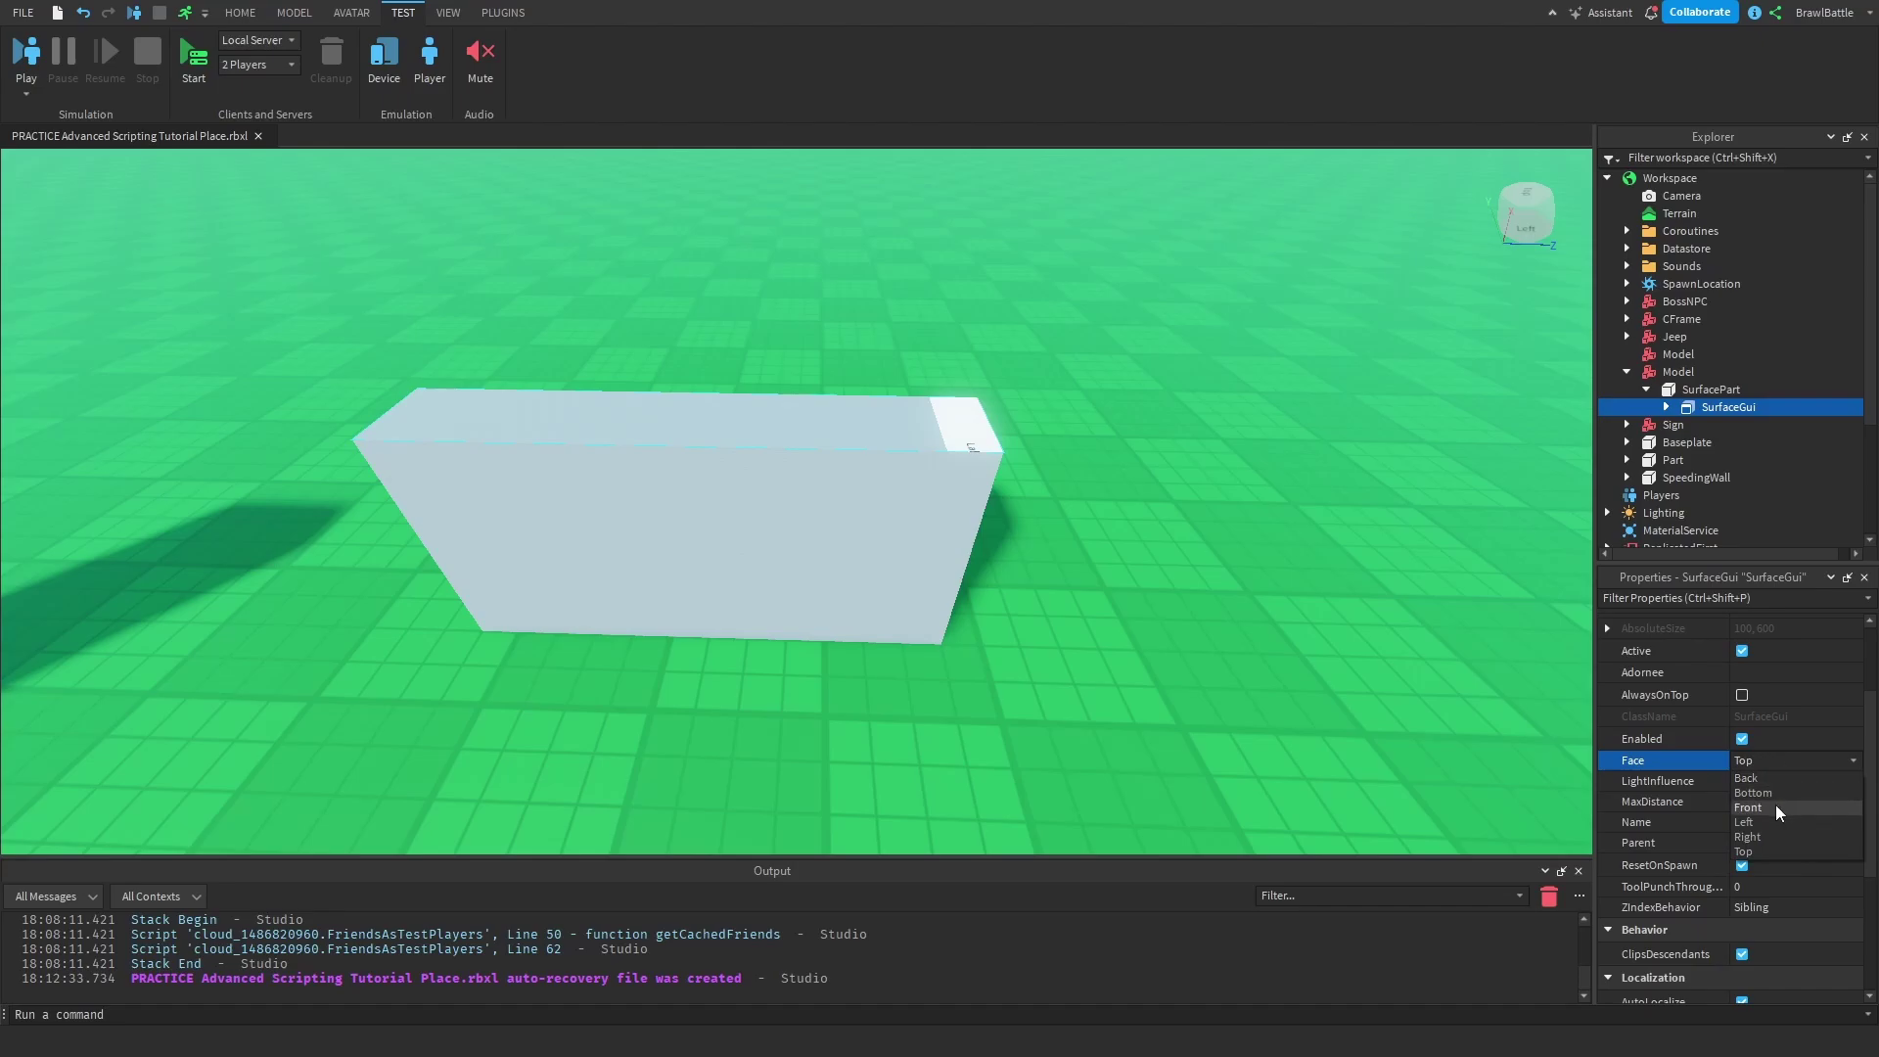
# Step: Set the SurfaceGui's Face property to Front and bring the wall's front side into view
pyautogui.click(1775, 805)
pyautogui.moveTo(1211, 712); pyautogui.dragTo(1120, 743, button='right')
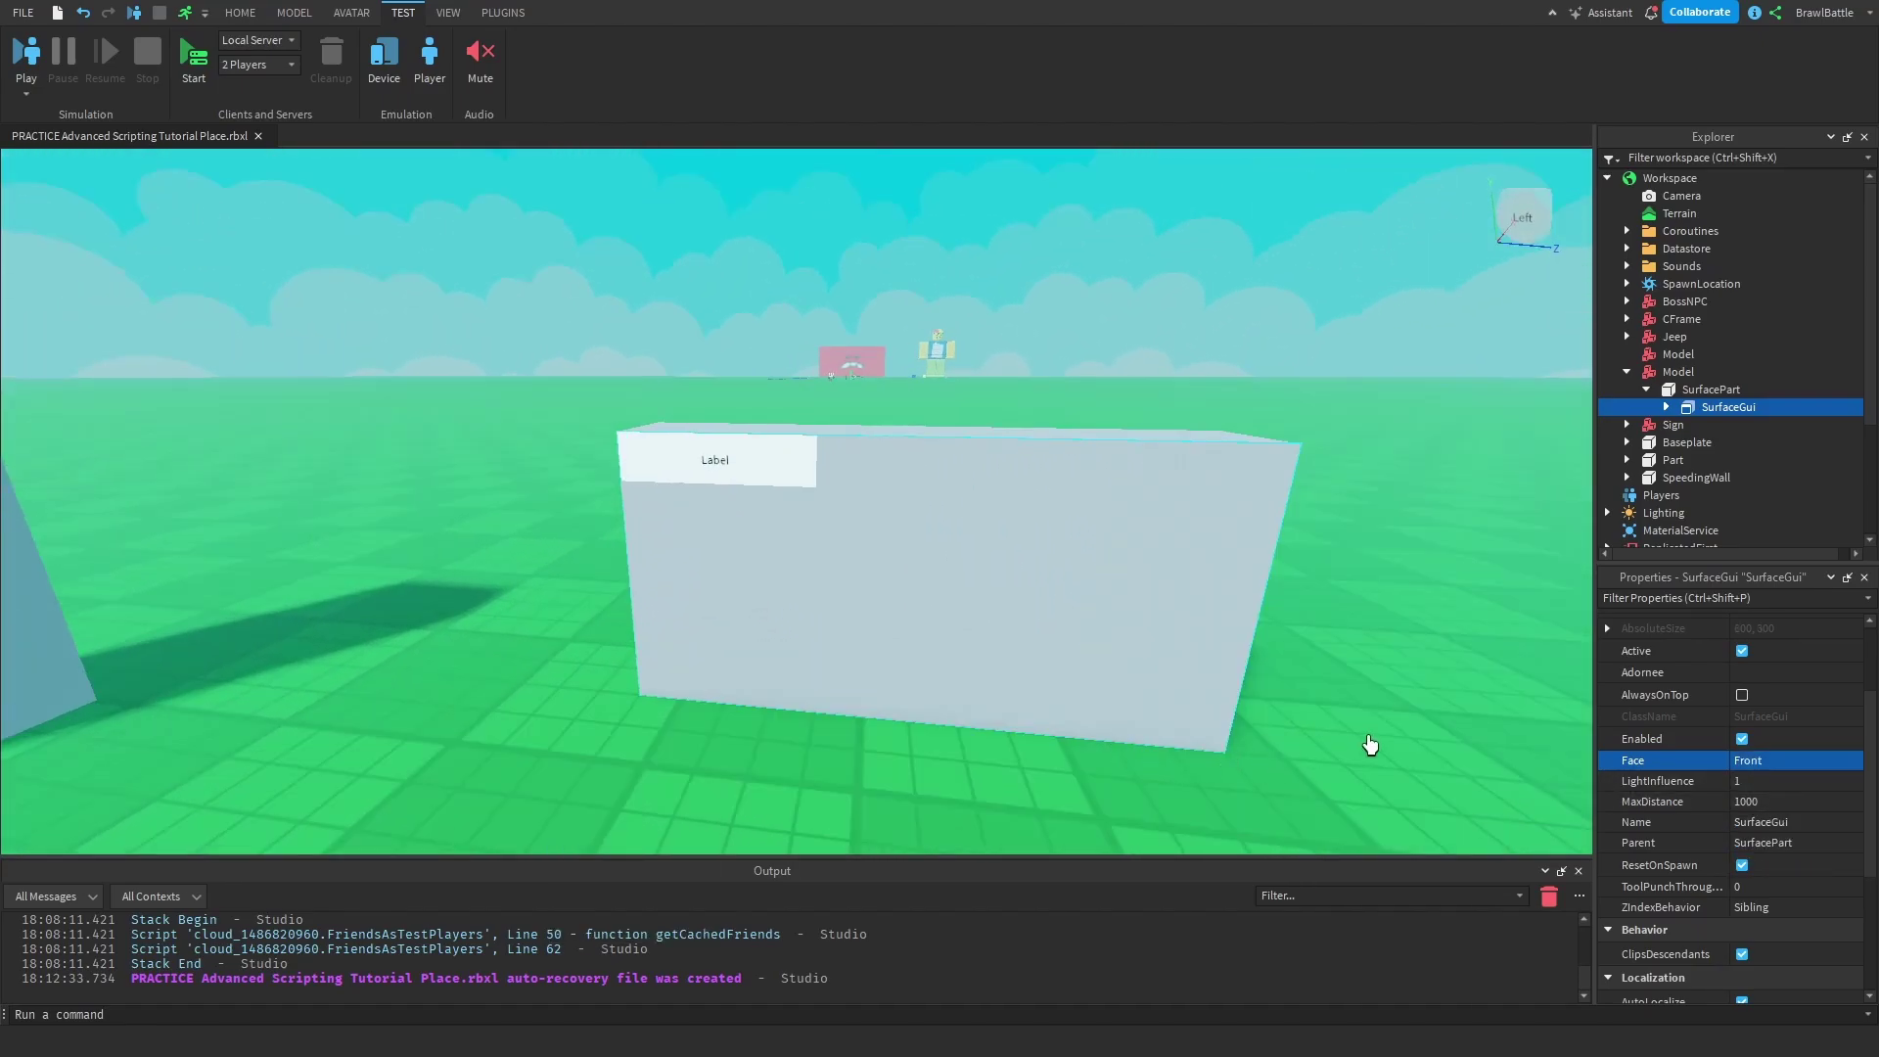
pyautogui.moveTo(1709, 416)
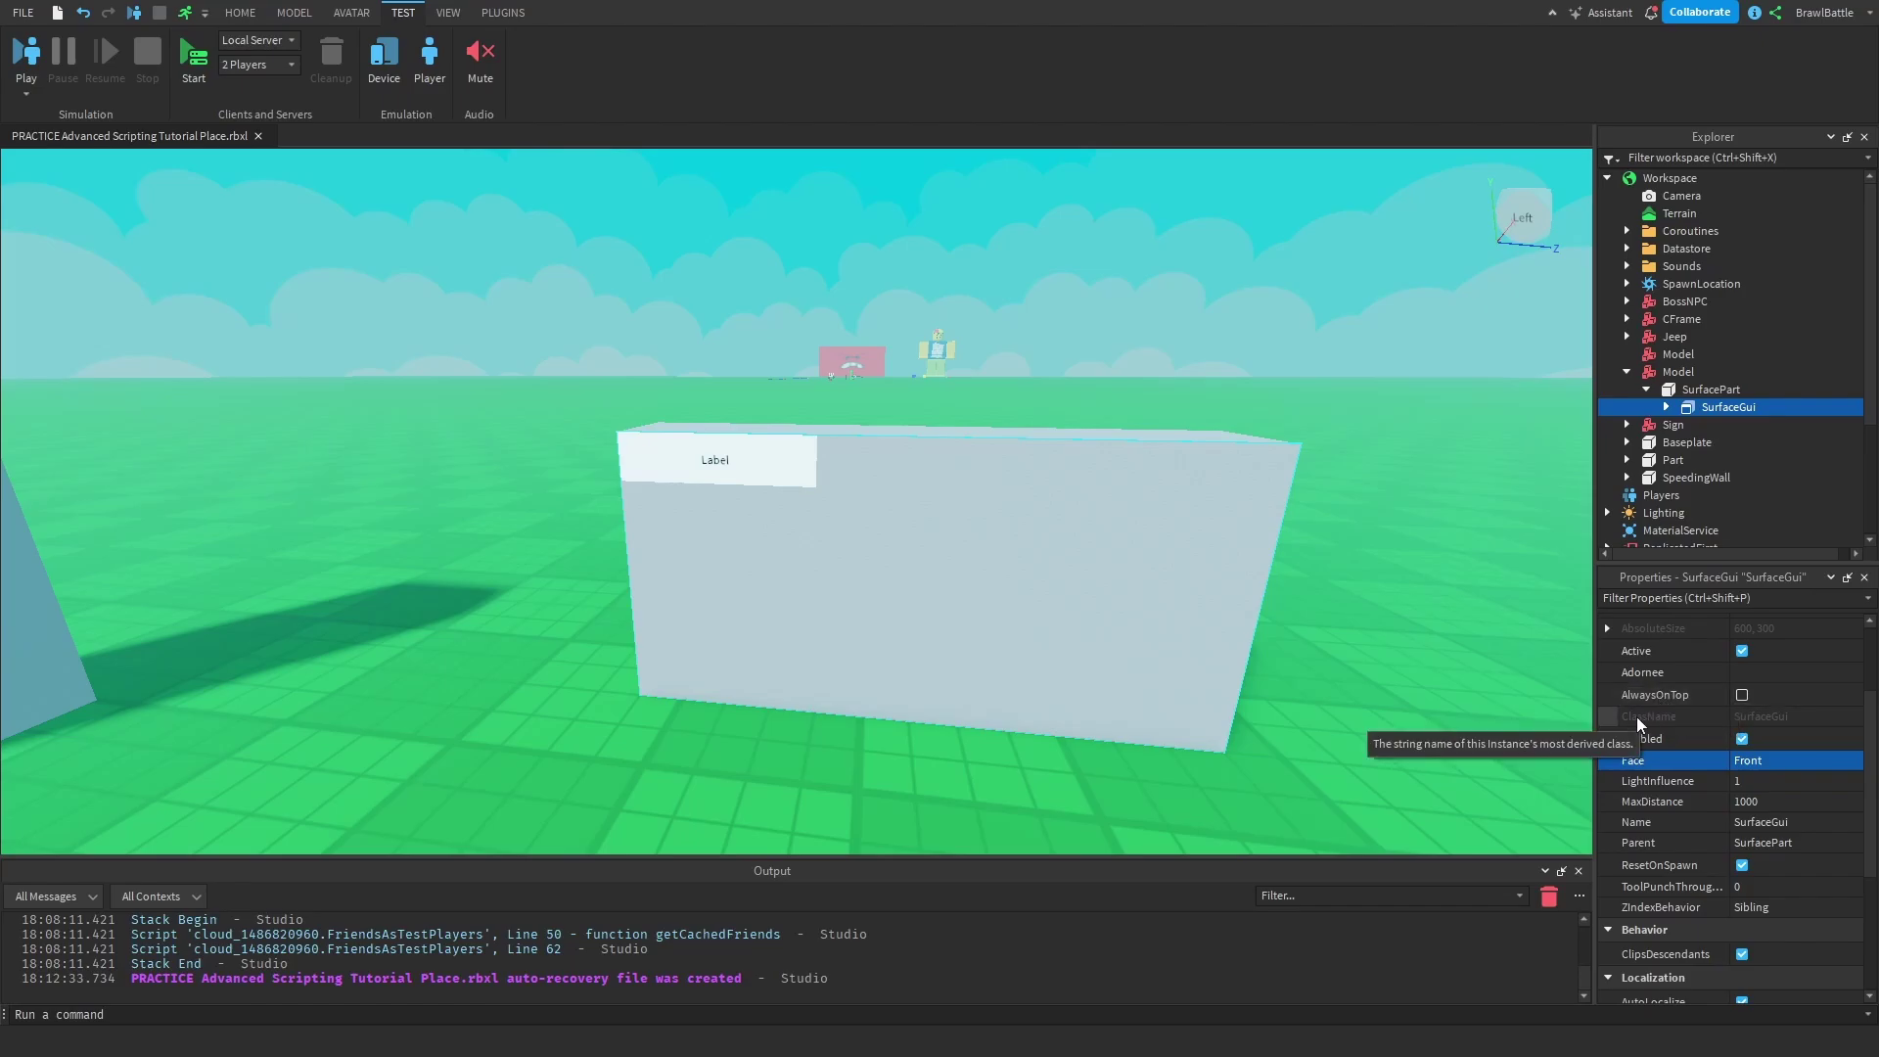
# Step: Examine whether the label can be seen from behind the wall and from beneath the baseplate
pyautogui.moveTo(1089, 681); pyautogui.dragTo(907, 649, button='right')
pyautogui.press('d')
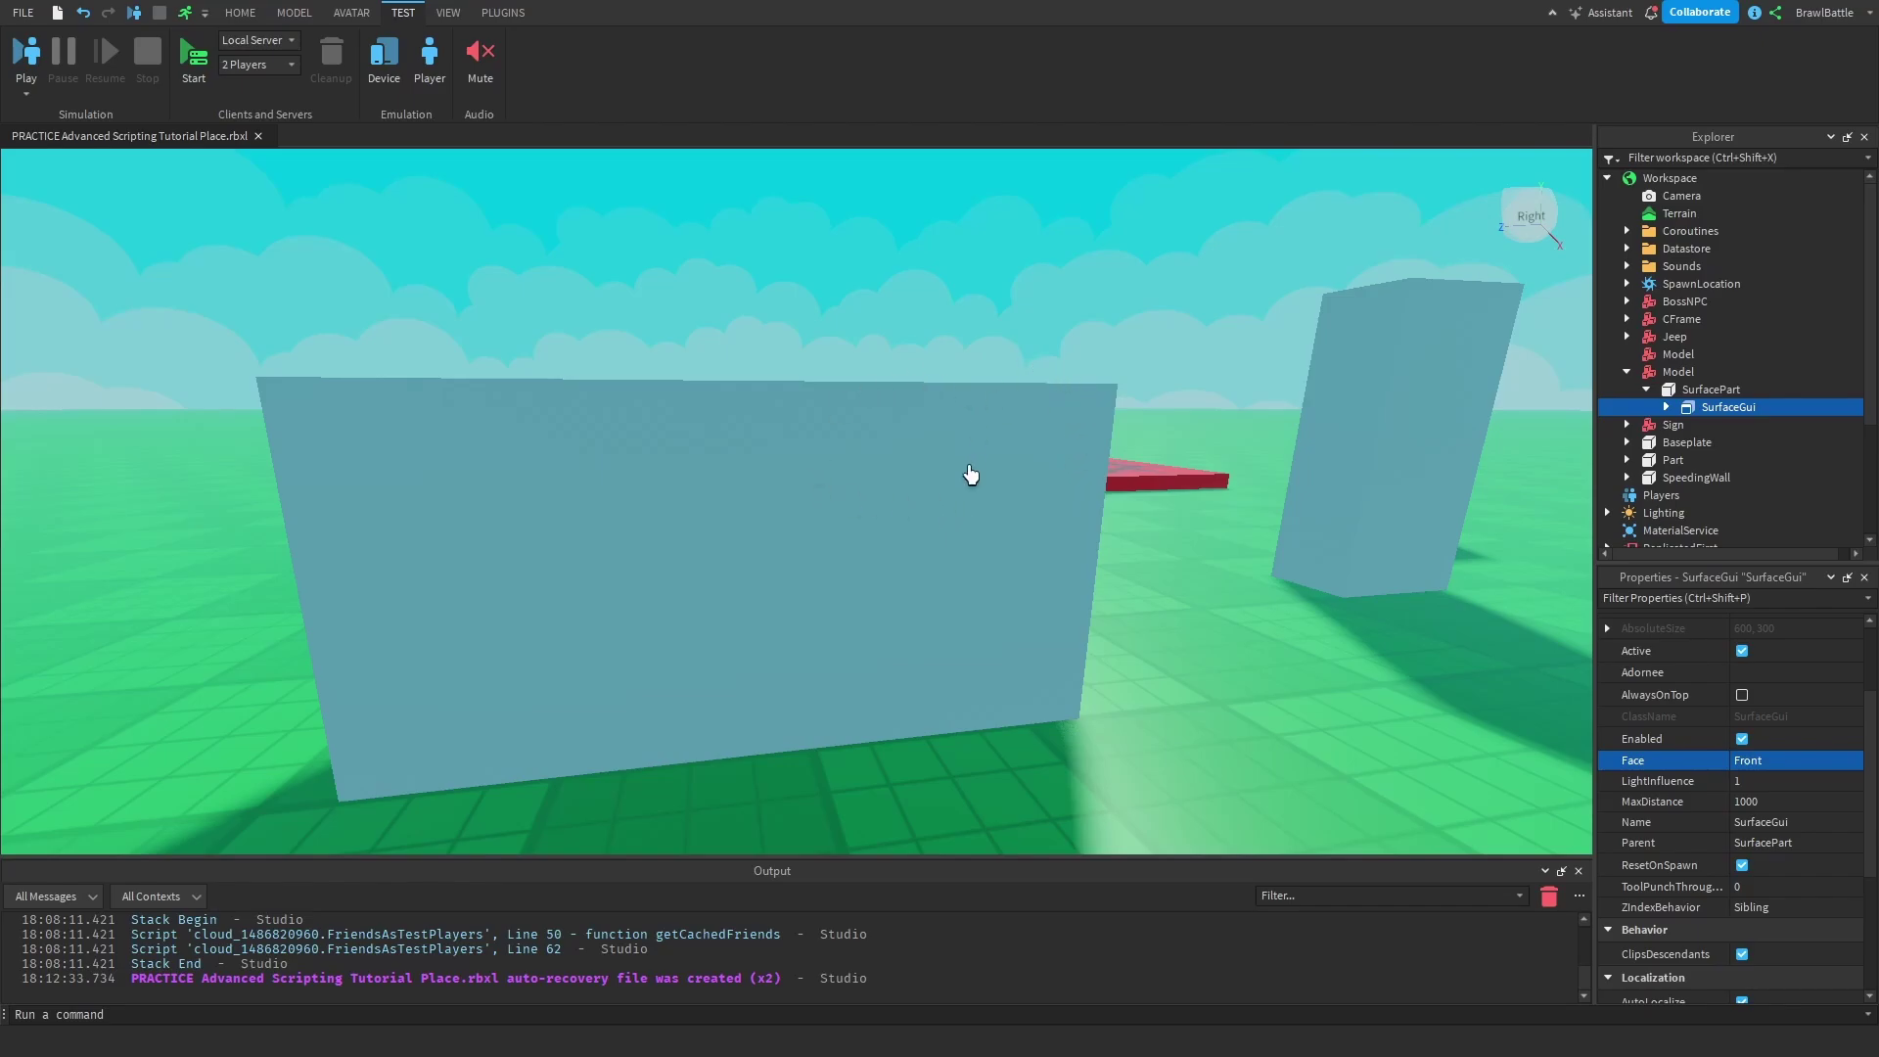
pyautogui.moveTo(970, 474); pyautogui.dragTo(881, 585, button='right')
pyautogui.press('s')
pyautogui.press('a')
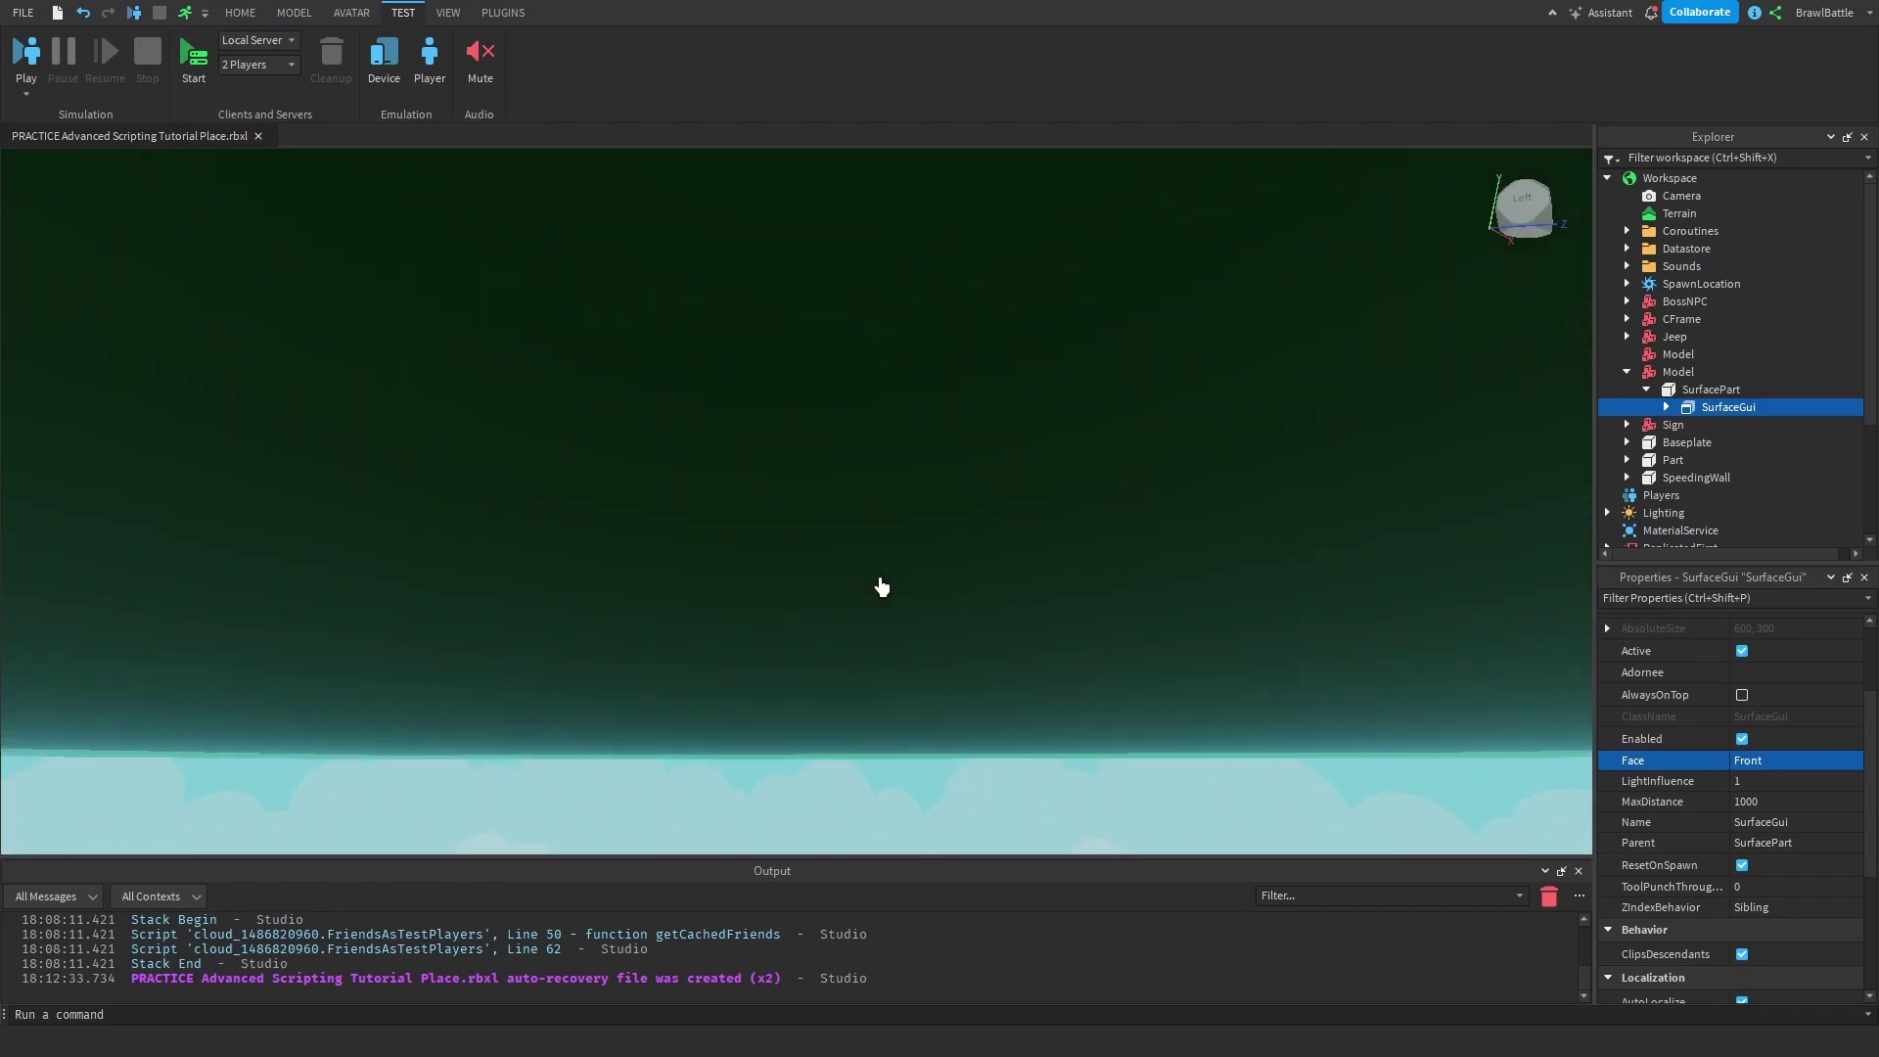
pyautogui.moveTo(802, 468); pyautogui.dragTo(945, 543, button='right')
pyautogui.press('w')
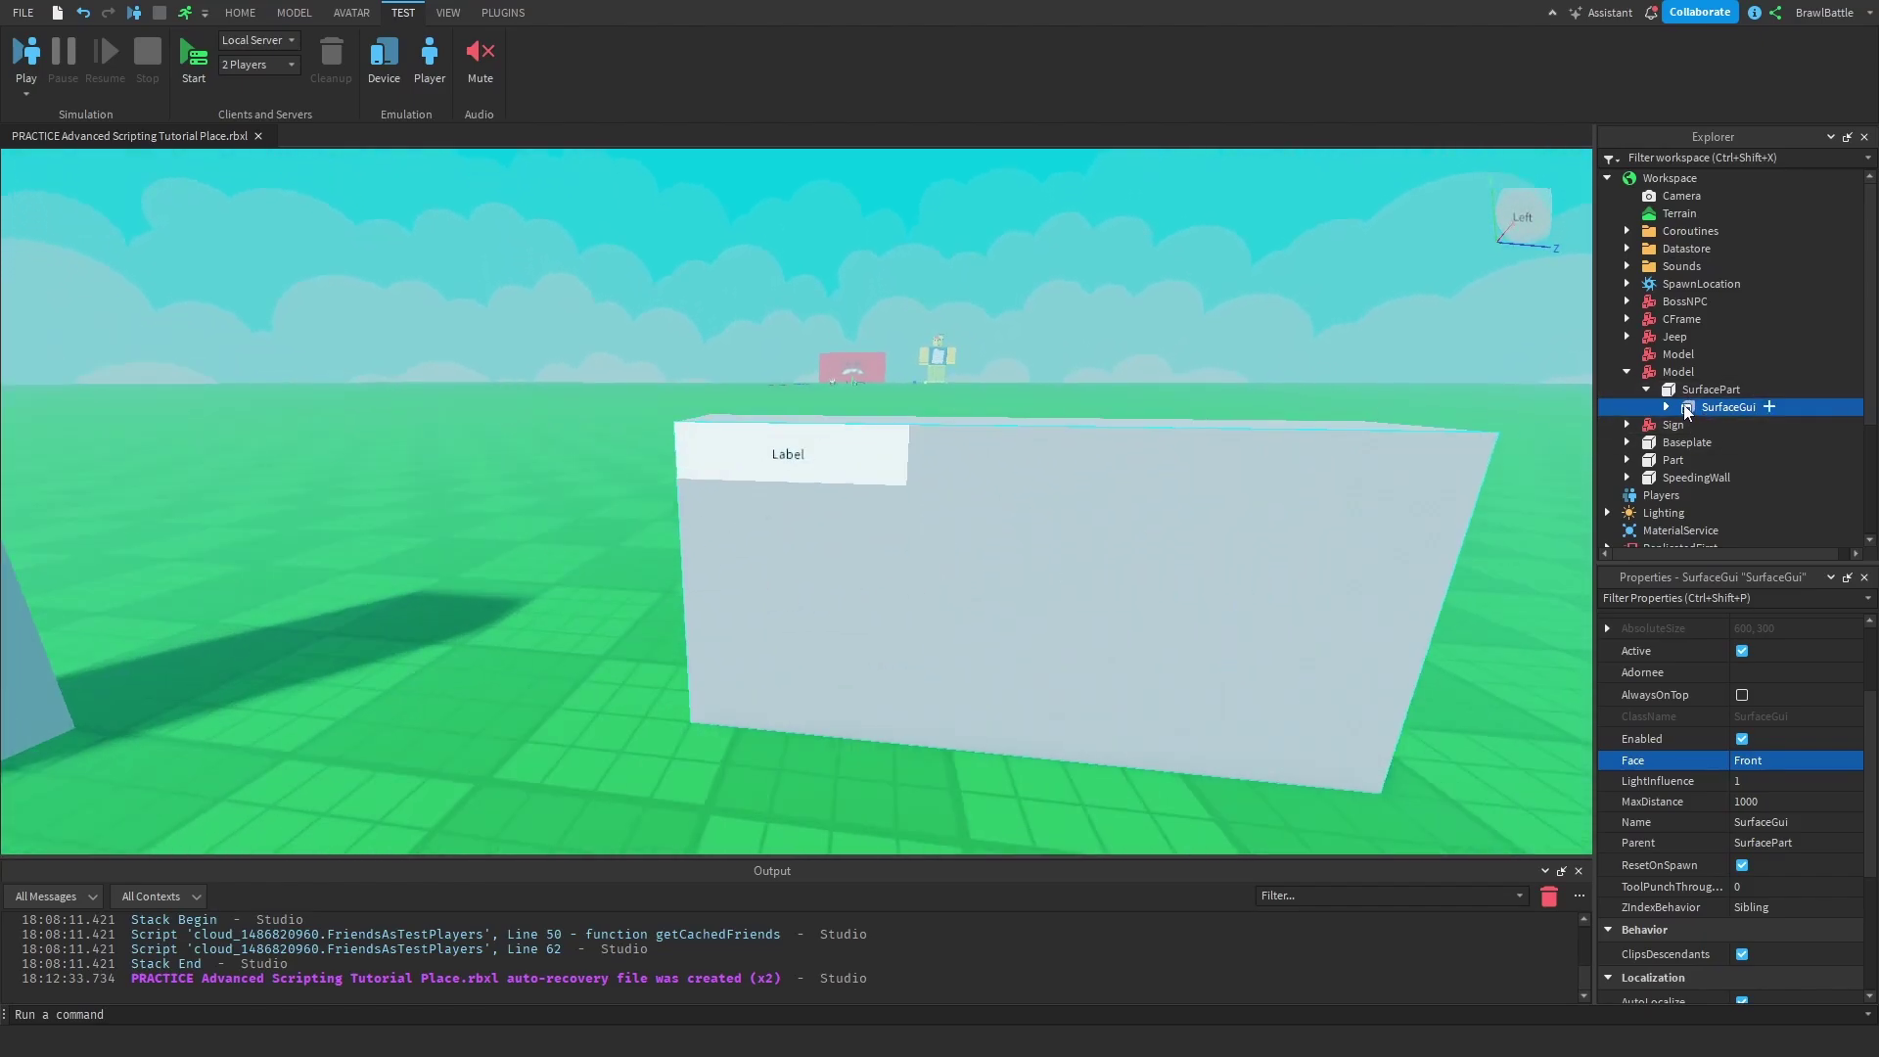
# Step: Enable AlwaysOnTop on the SurfaceGui and check the label from far away and from beneath the baseplate
pyautogui.click(1742, 695)
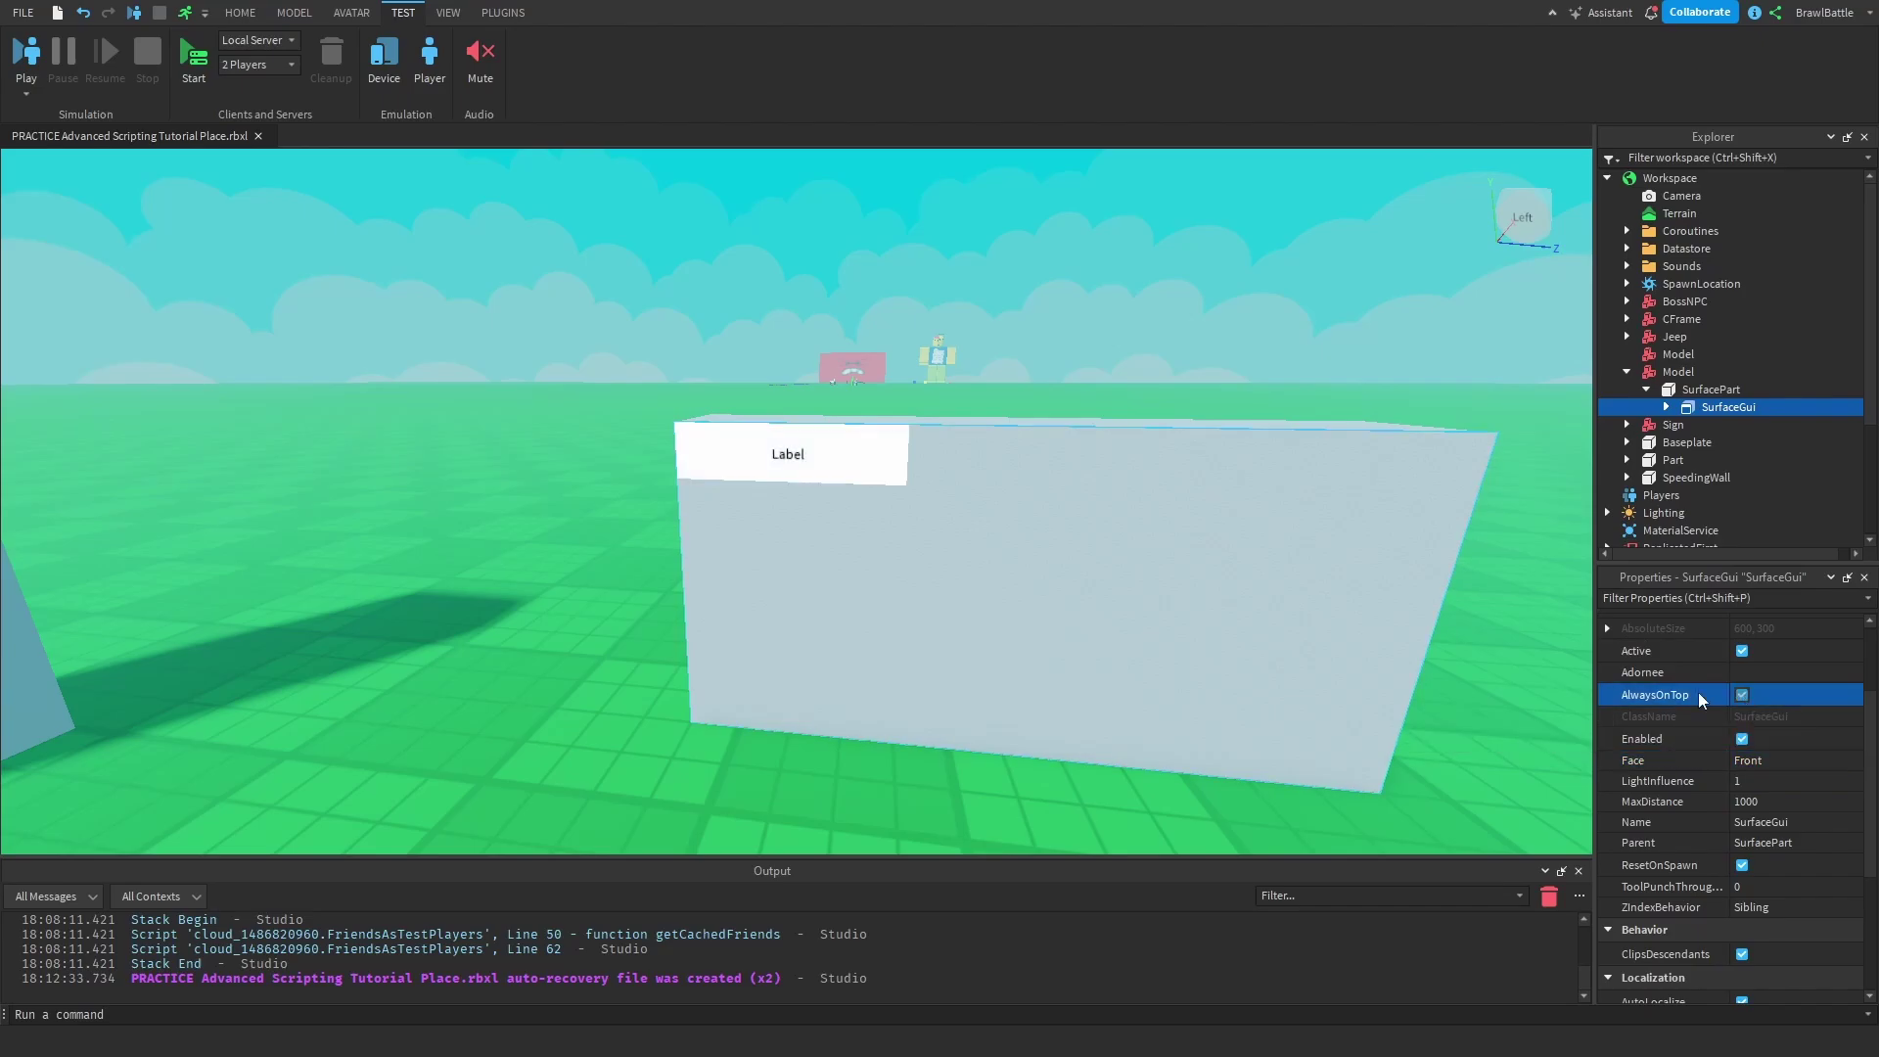
pyautogui.scroll(-5, 1136, 706)
pyautogui.moveTo(1136, 707); pyautogui.dragTo(1134, 705, button='right')
pyautogui.scroll(-8, 1138, 715)
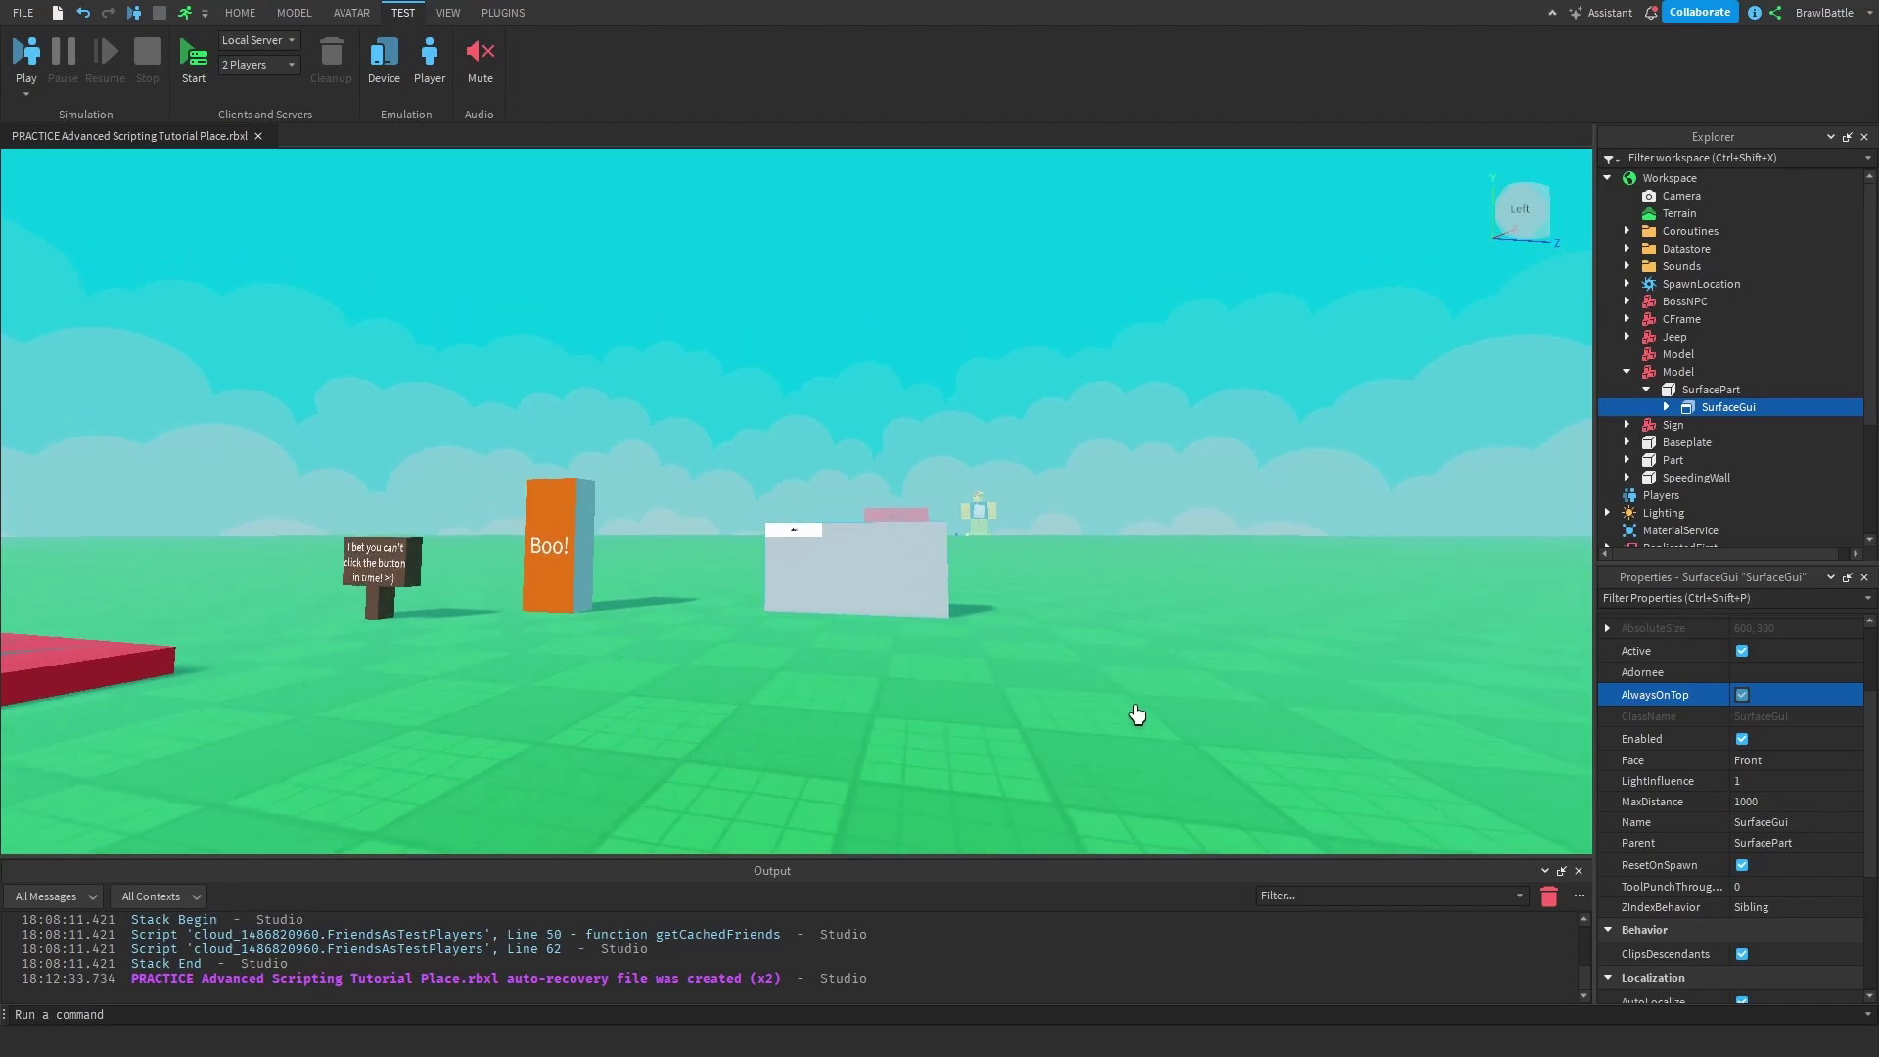
pyautogui.press('q')
pyautogui.press('q')
pyautogui.moveTo(905, 617); pyautogui.dragTo(910, 617, button='right')
pyautogui.press('q')
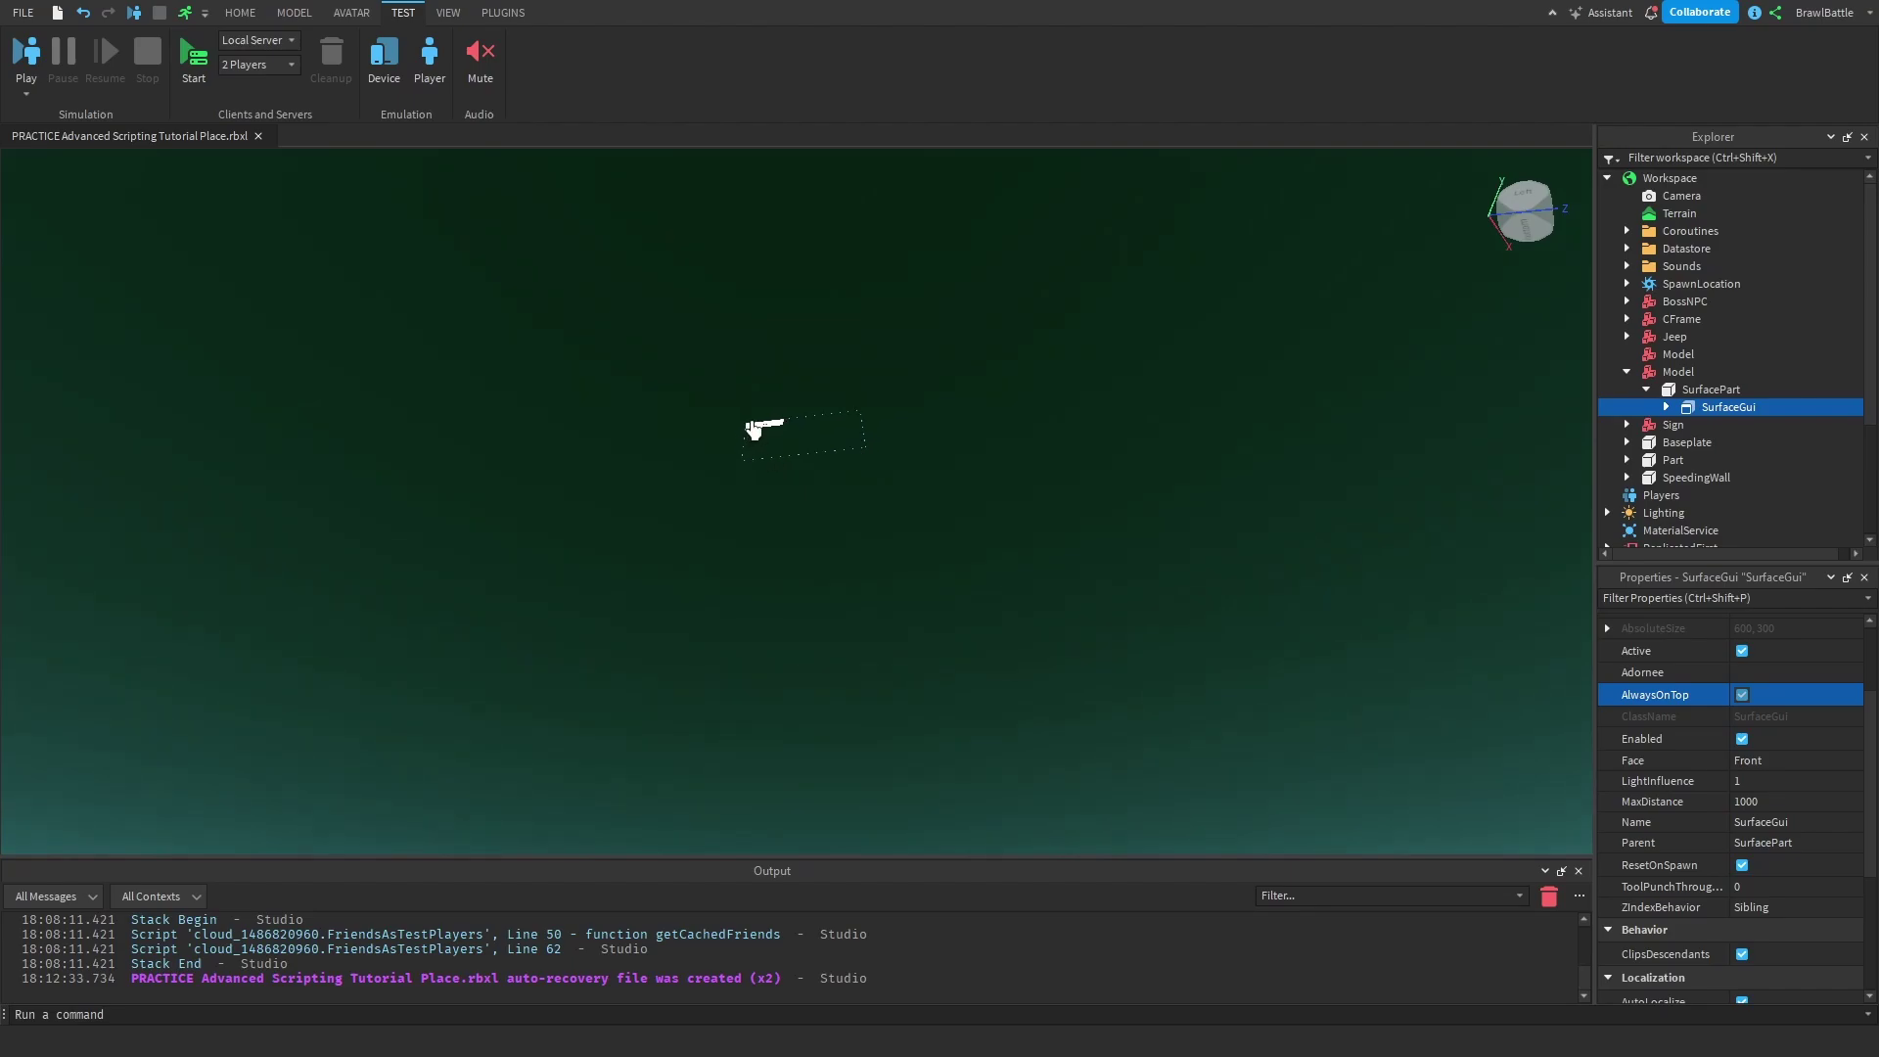
# Step: Check the label's visibility from behind the wooden sign and the Boo! block, returning to the front of the wall
pyautogui.press('e')
pyautogui.press('f')
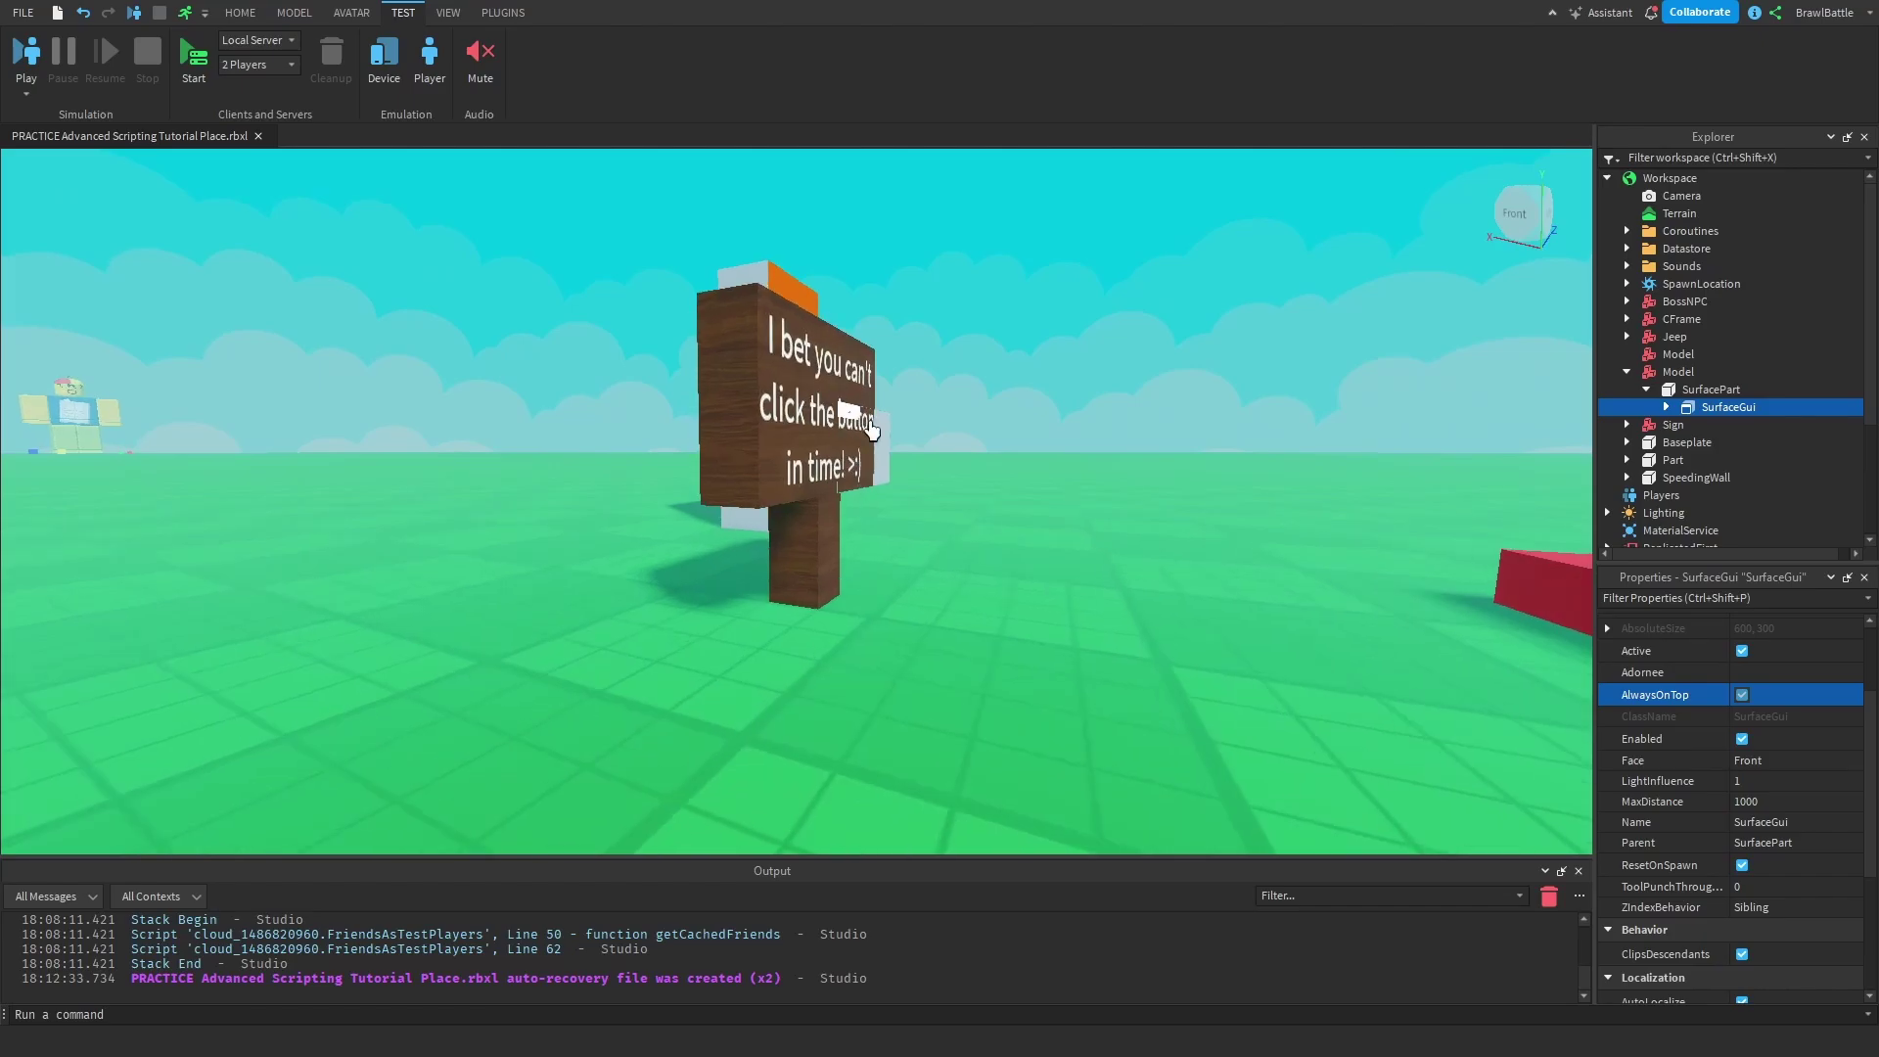
pyautogui.press('a')
pyautogui.press('w')
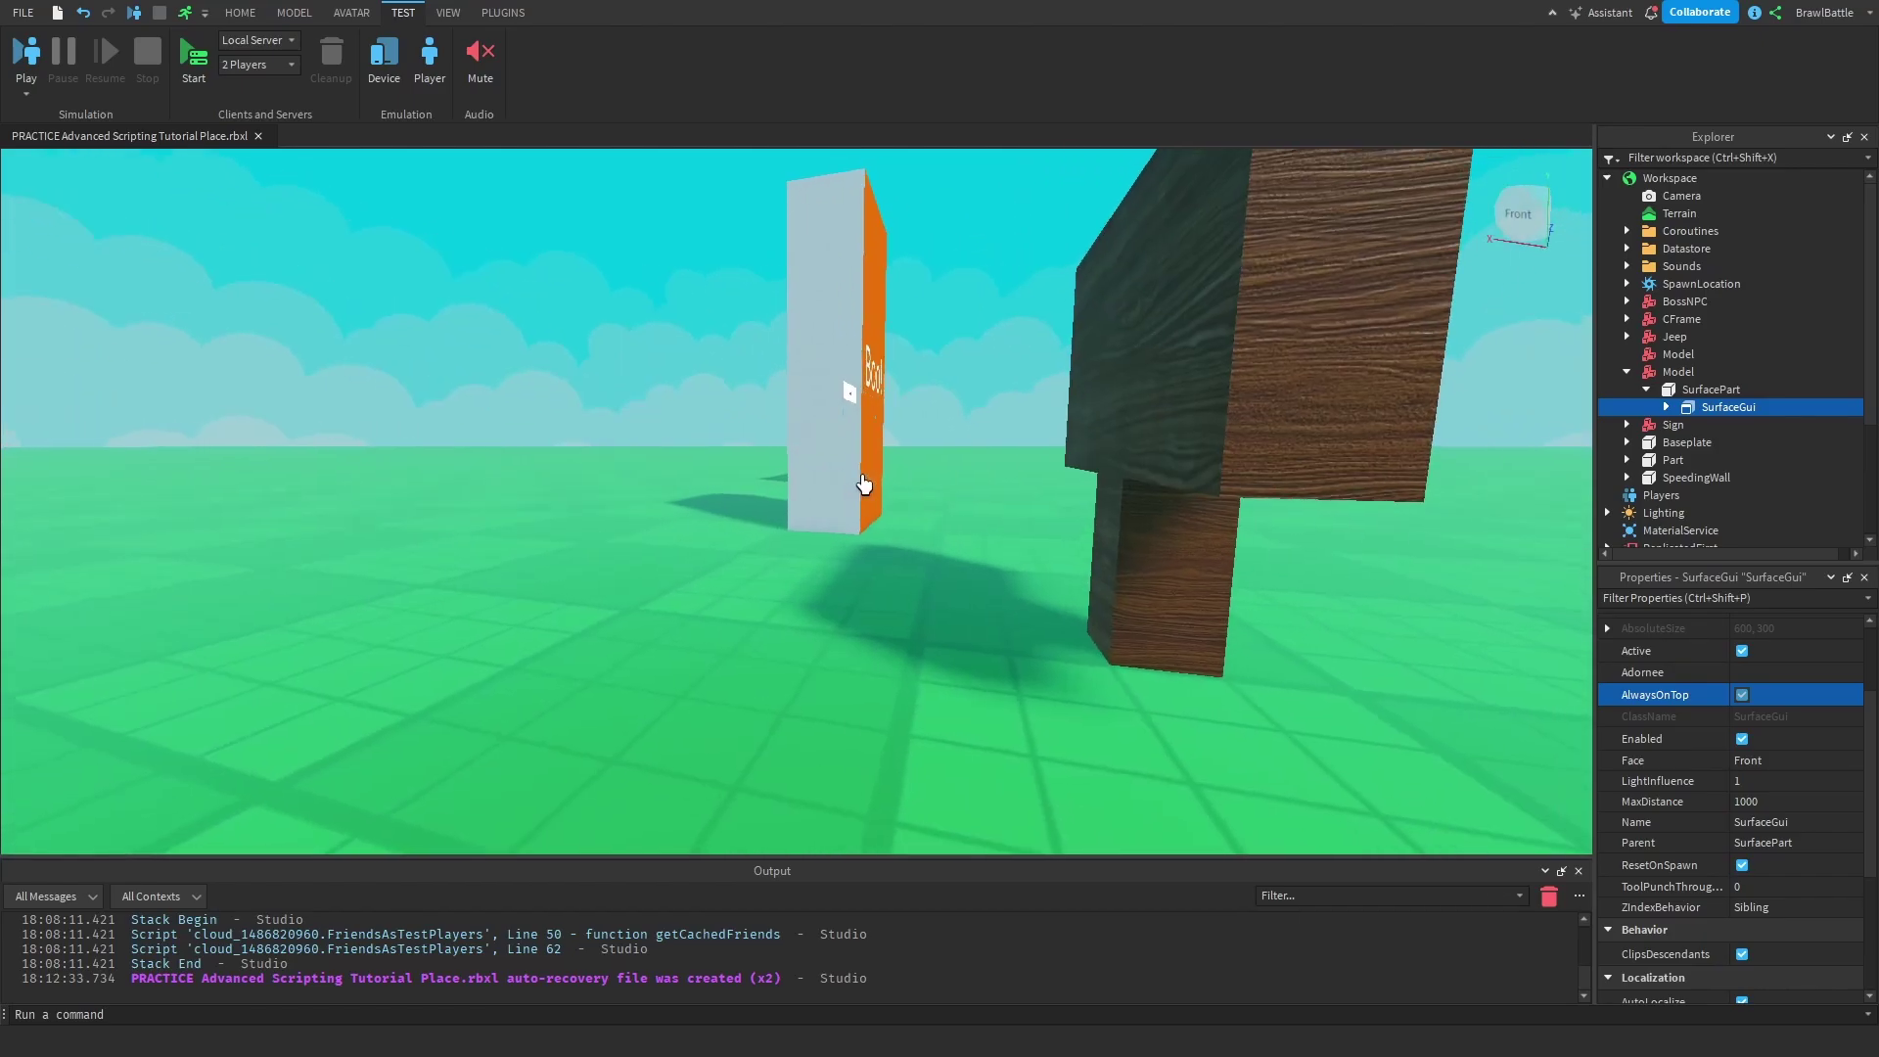
pyautogui.press('e')
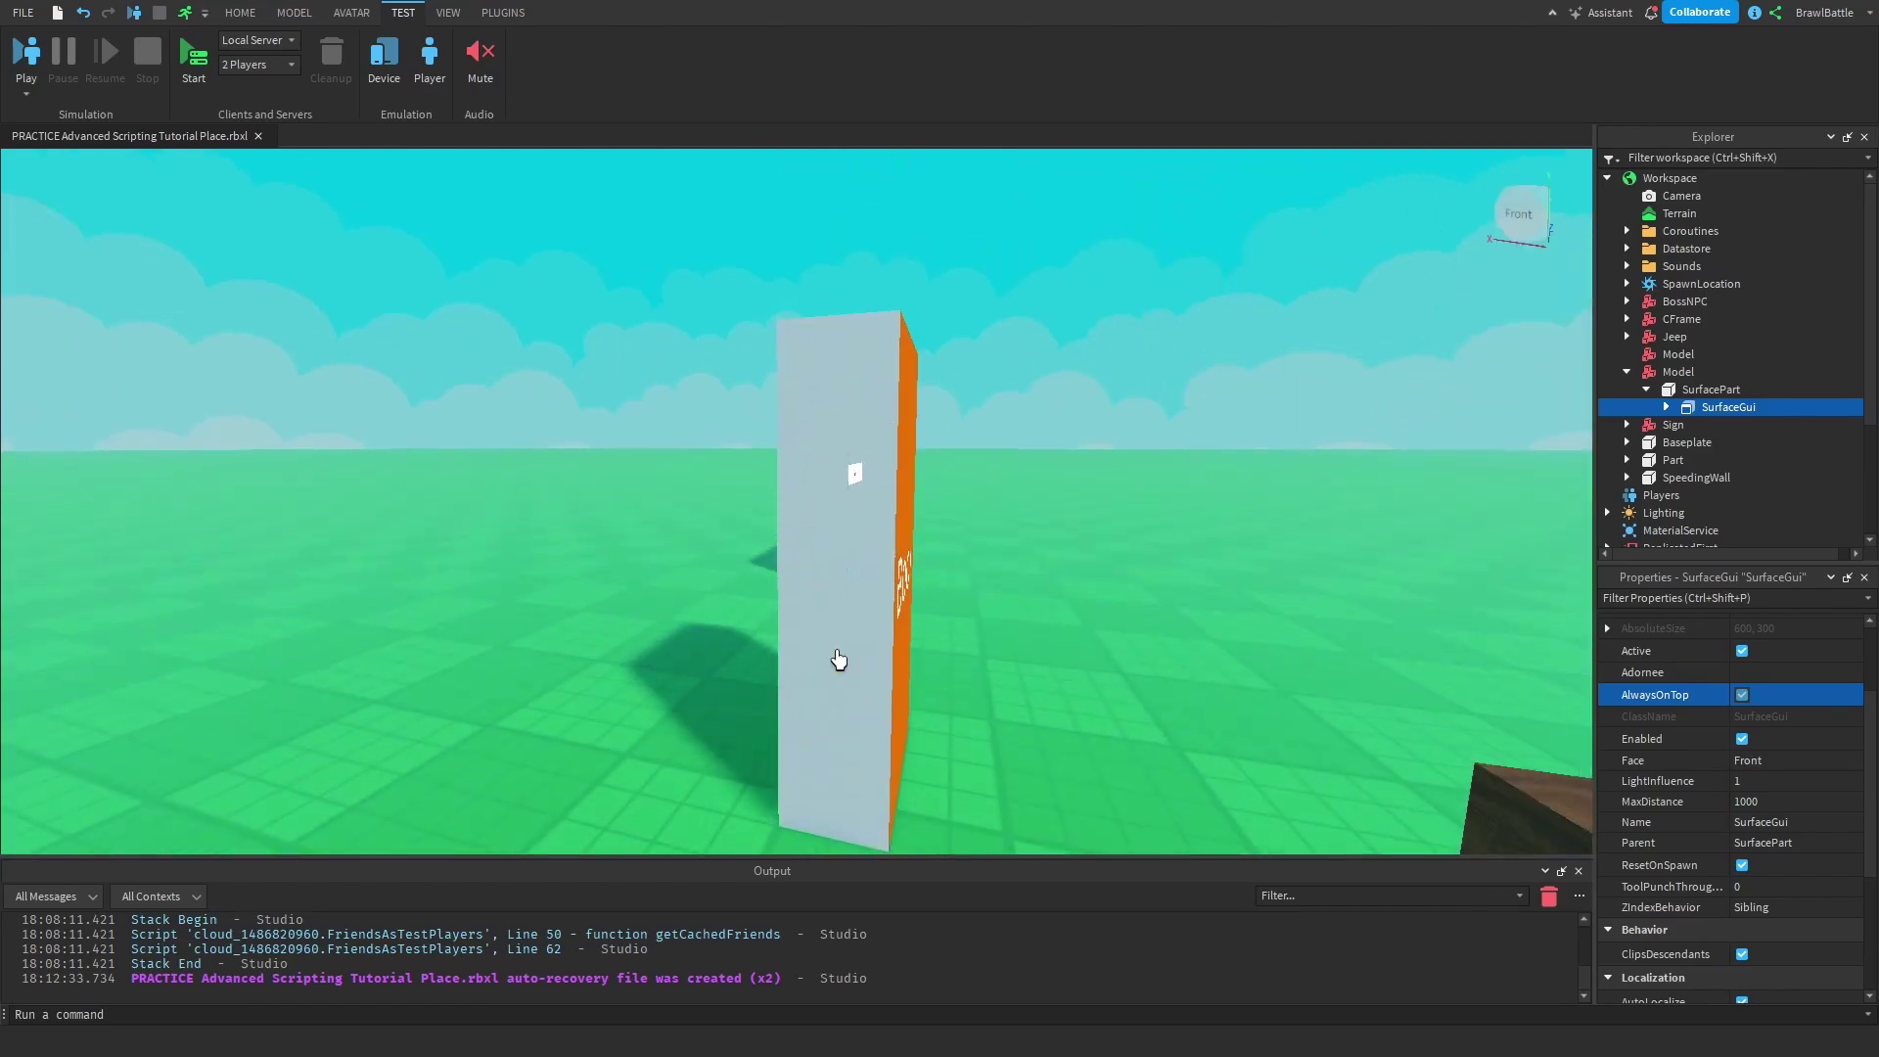
pyautogui.press('d')
pyautogui.press('w')
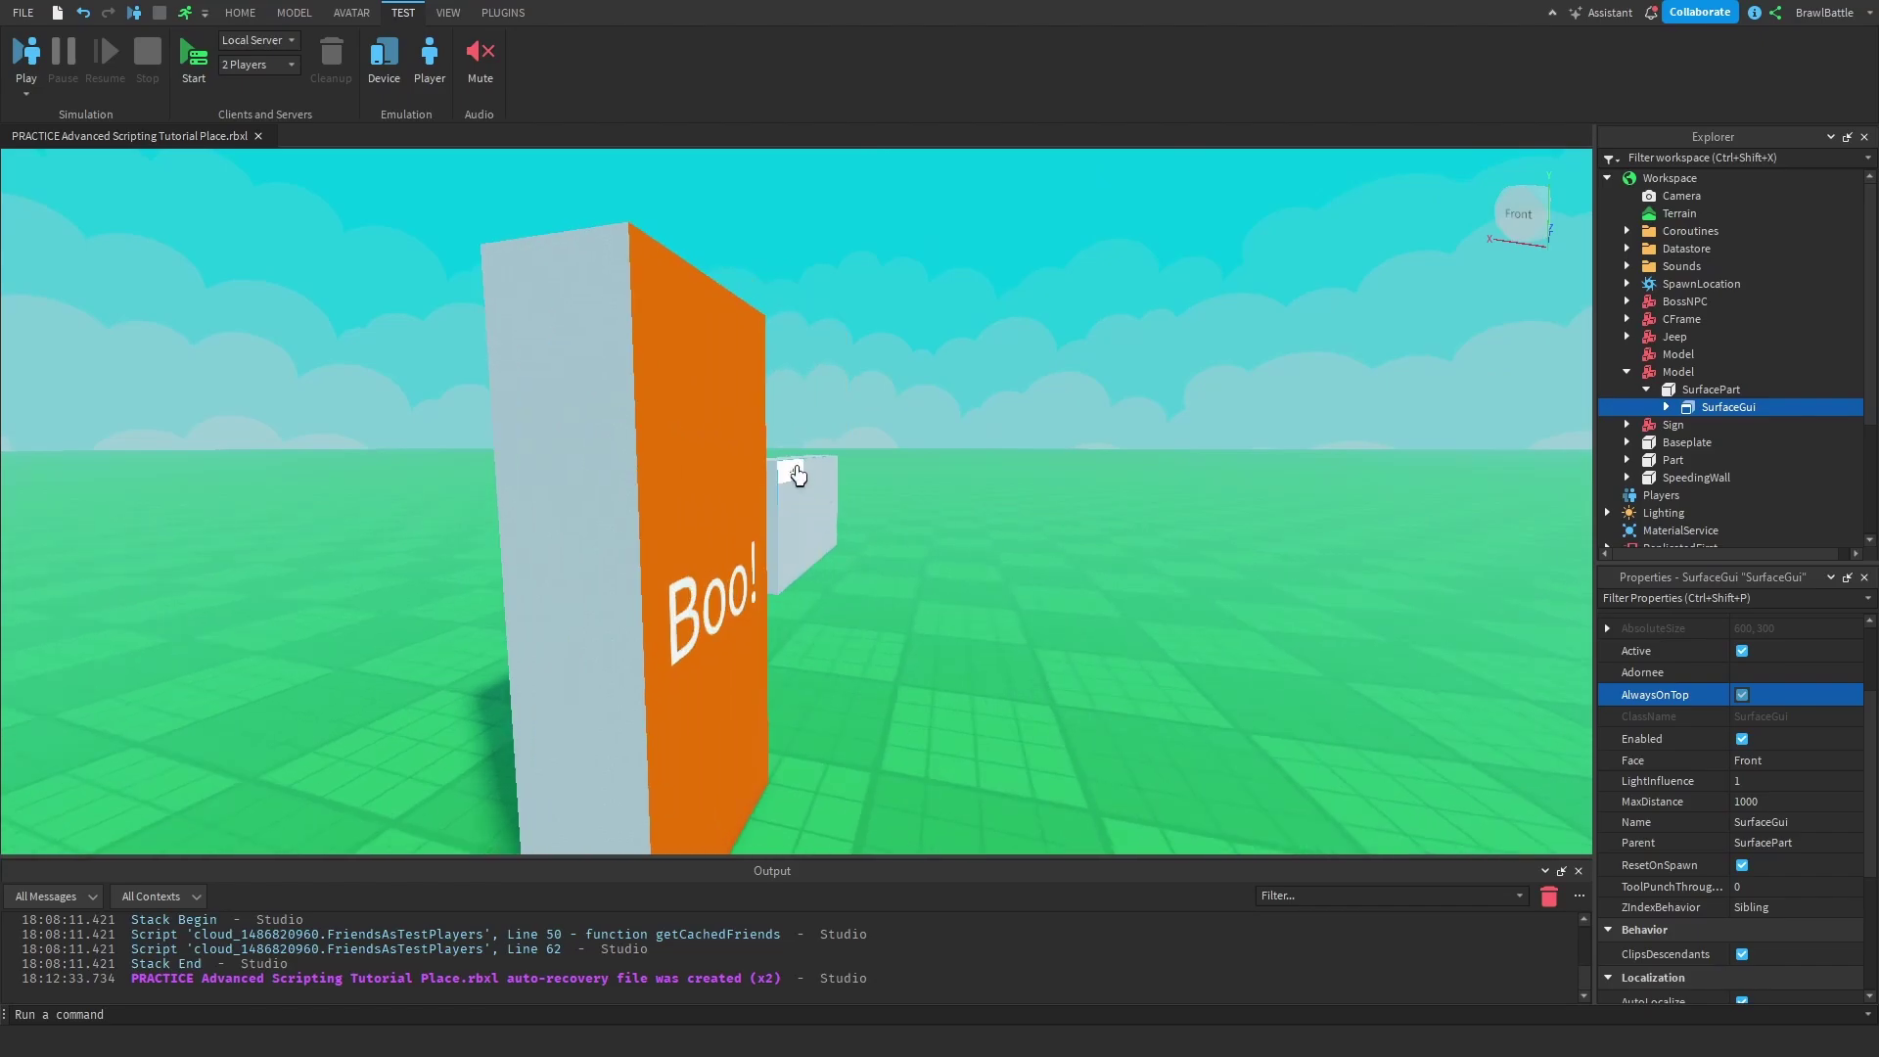
pyautogui.scroll(-2, 776, 601)
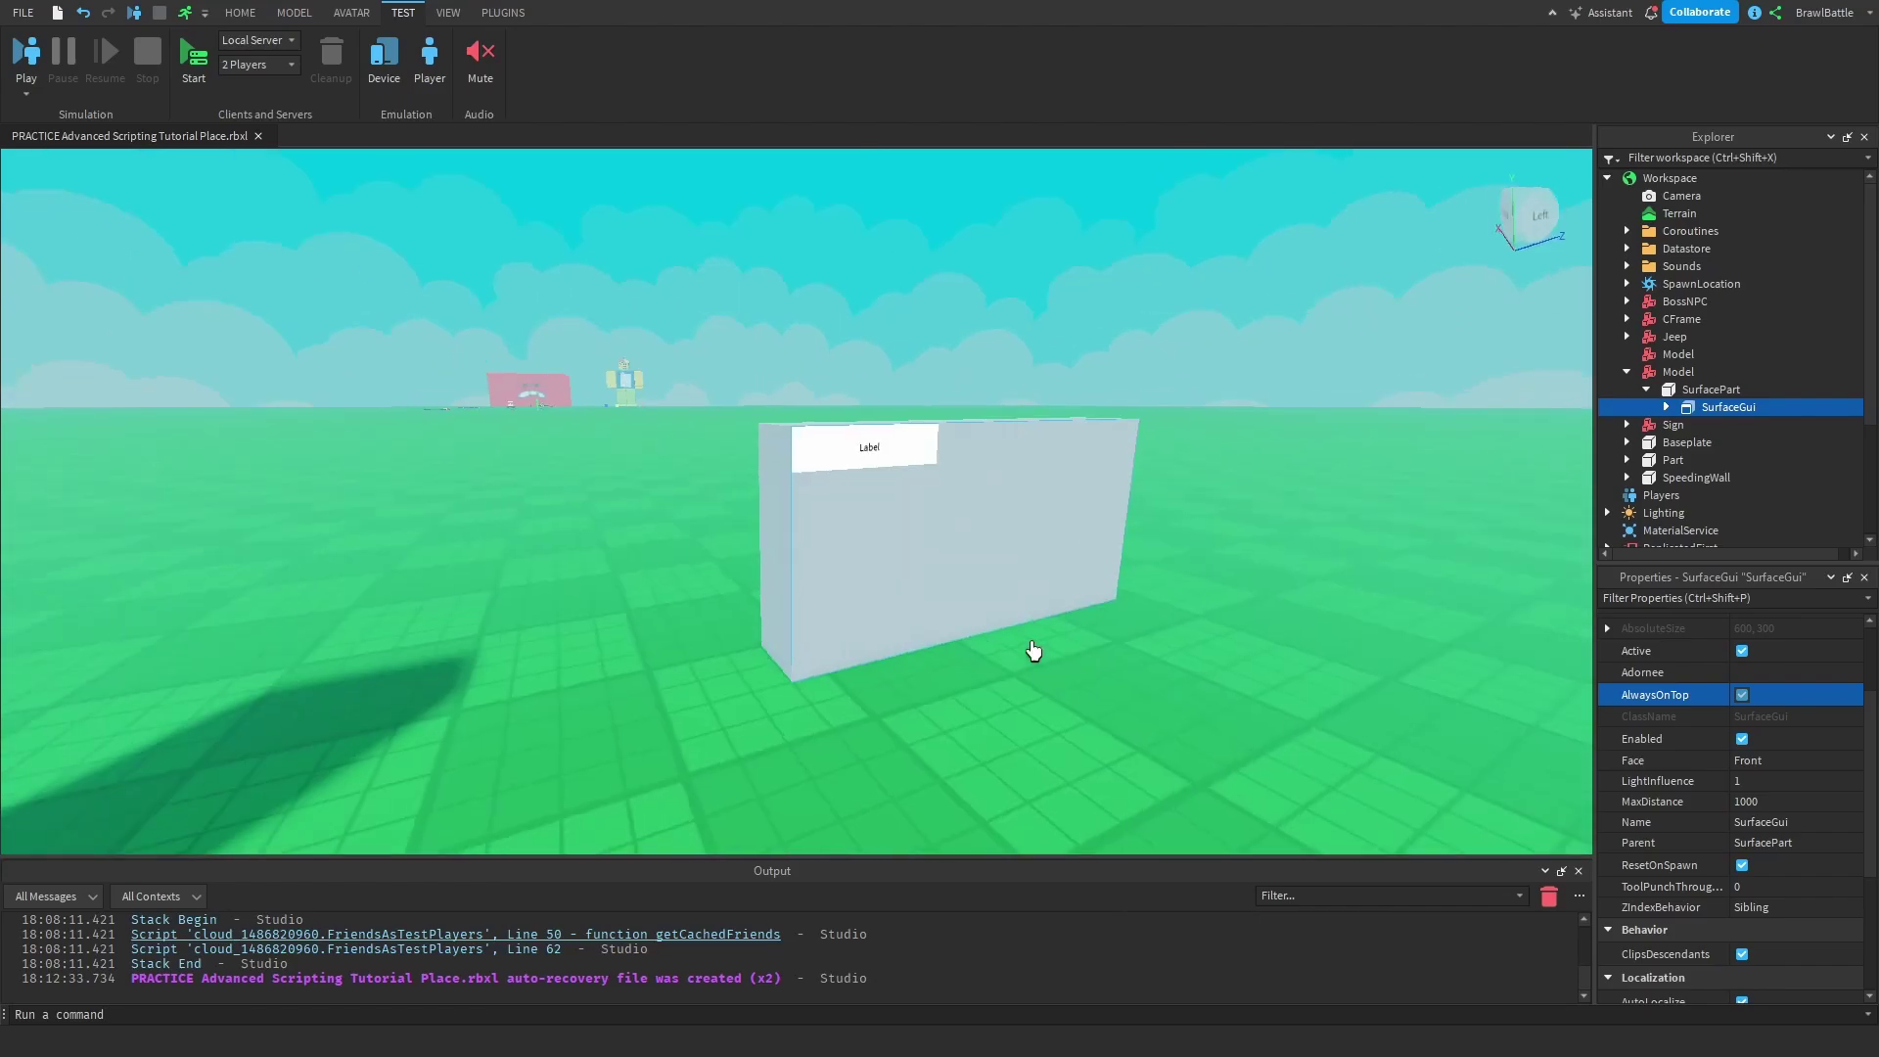
pyautogui.moveTo(1034, 643); pyautogui.dragTo(920, 643, button='right')
pyautogui.press('d')
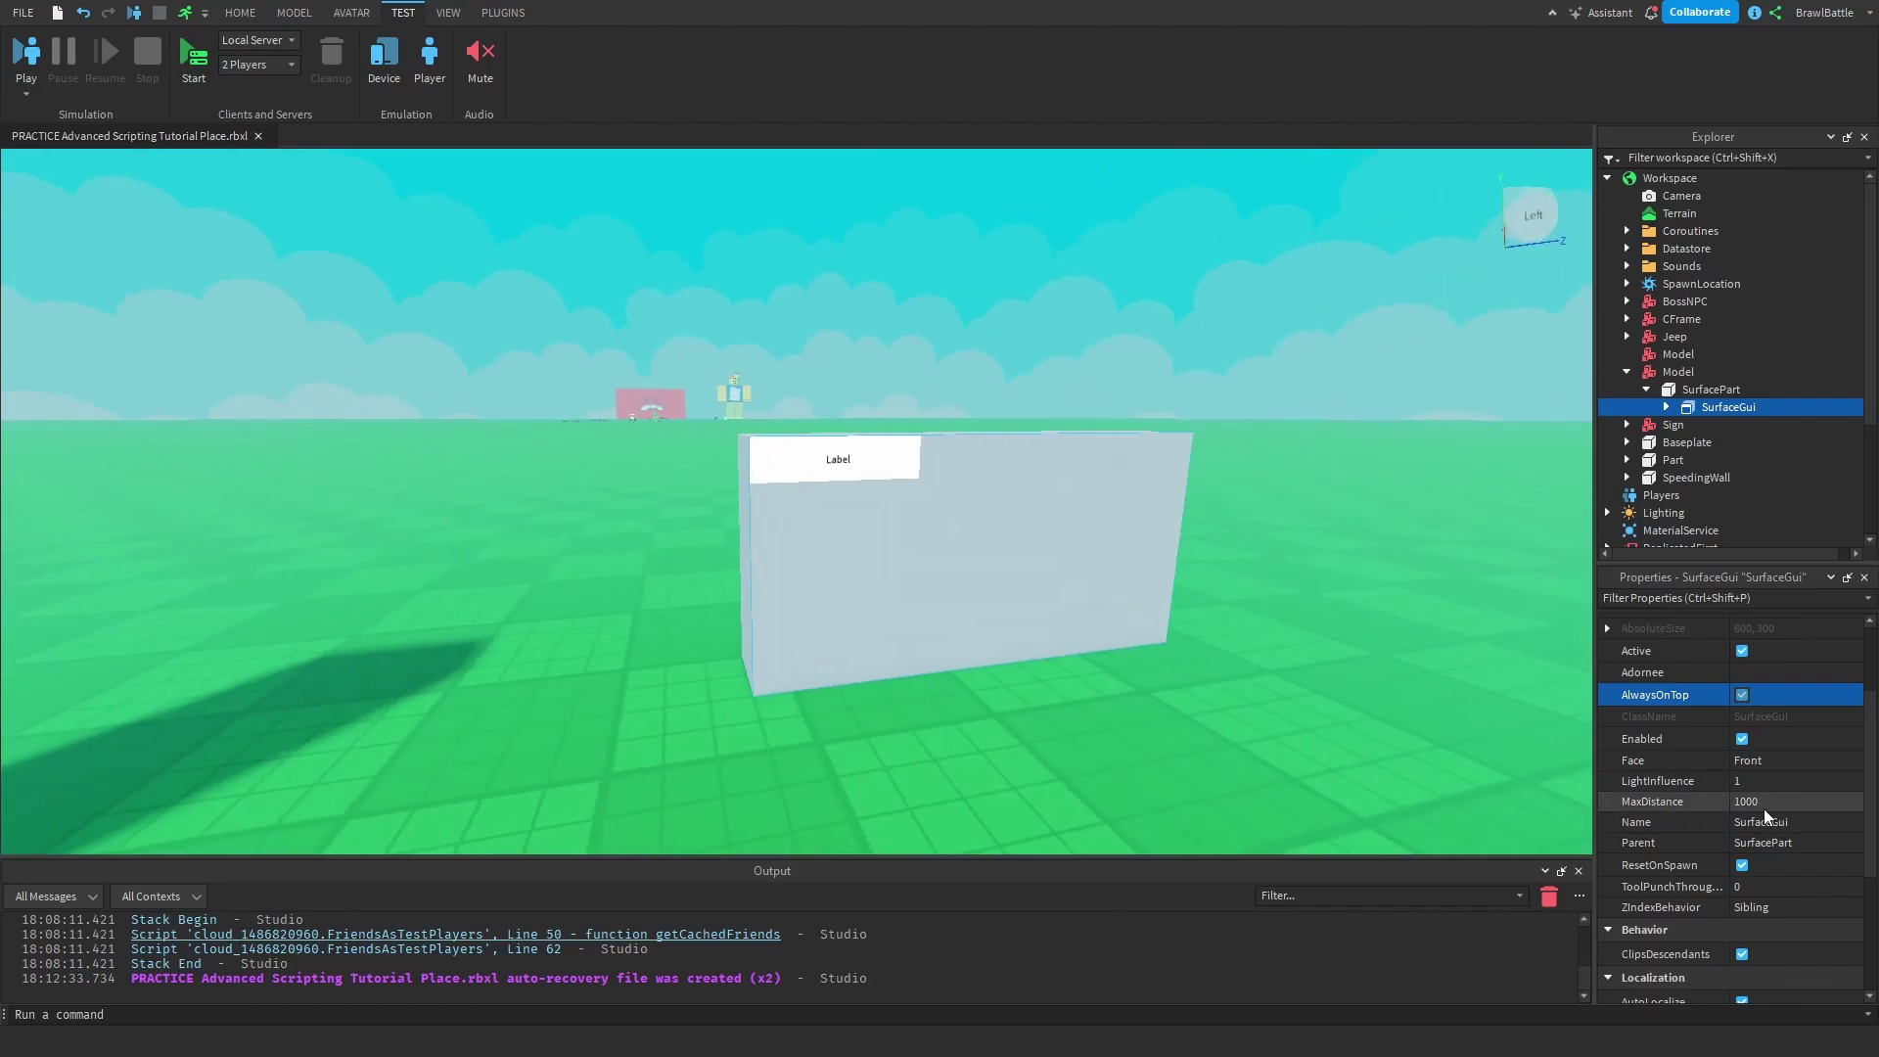
pyautogui.moveTo(1447, 778); pyautogui.dragTo(1369, 758, button='right')
pyautogui.press('s')
pyautogui.press('d')
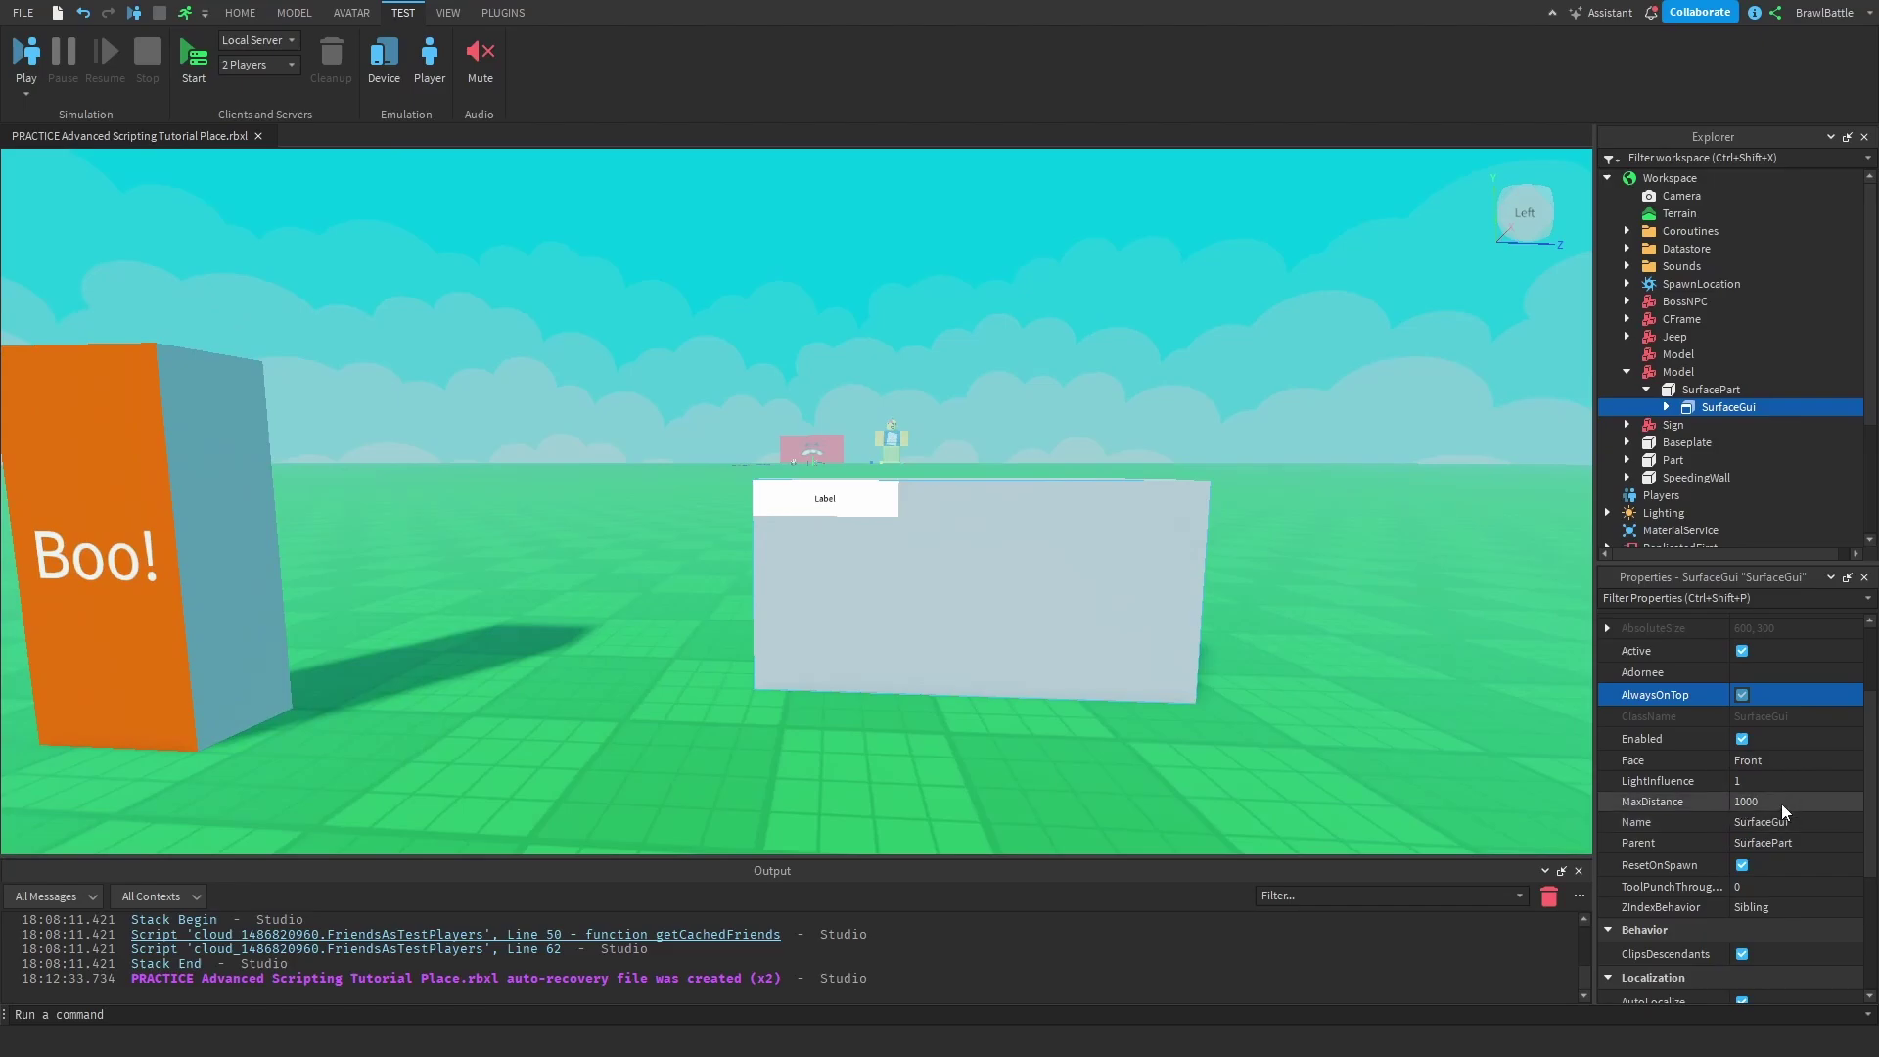
# Step: Set the SurfaceGui's MaxDistance to 50
pyautogui.moveTo(1734, 413)
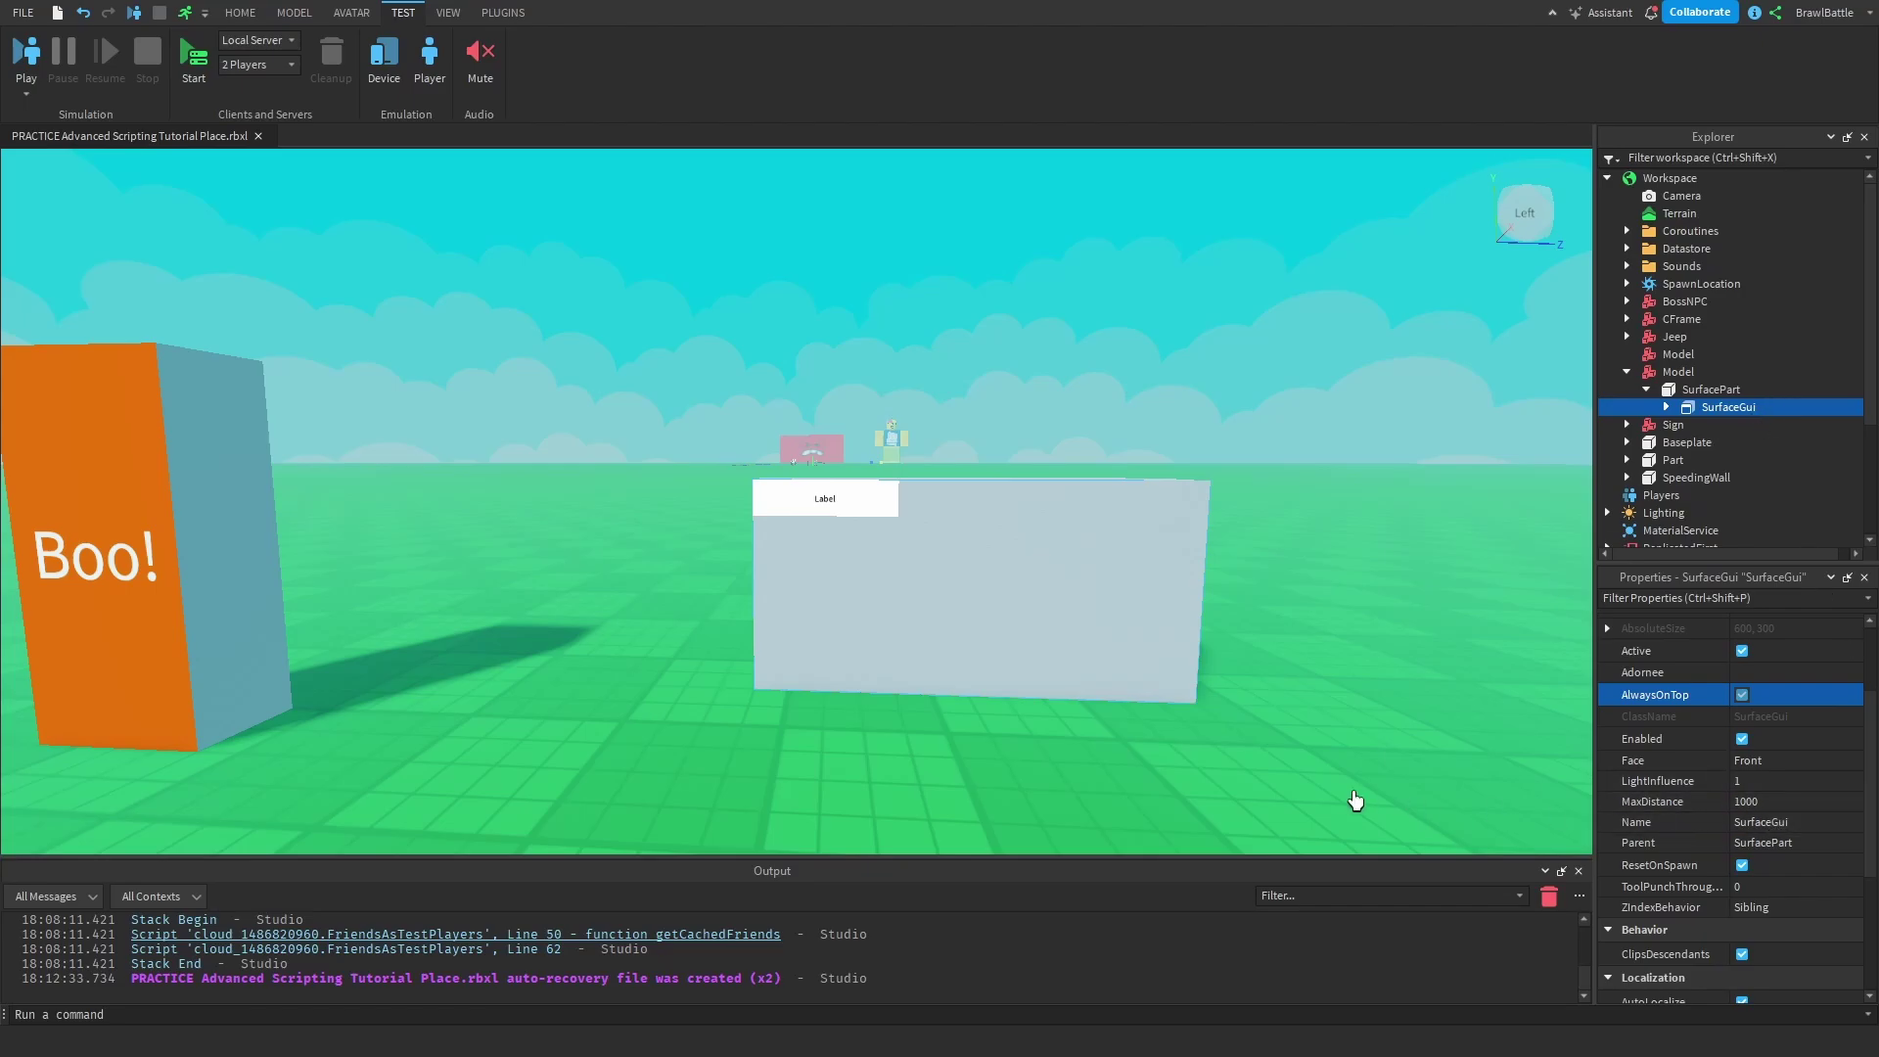
pyautogui.moveTo(1355, 802); pyautogui.dragTo(1366, 838, button='right')
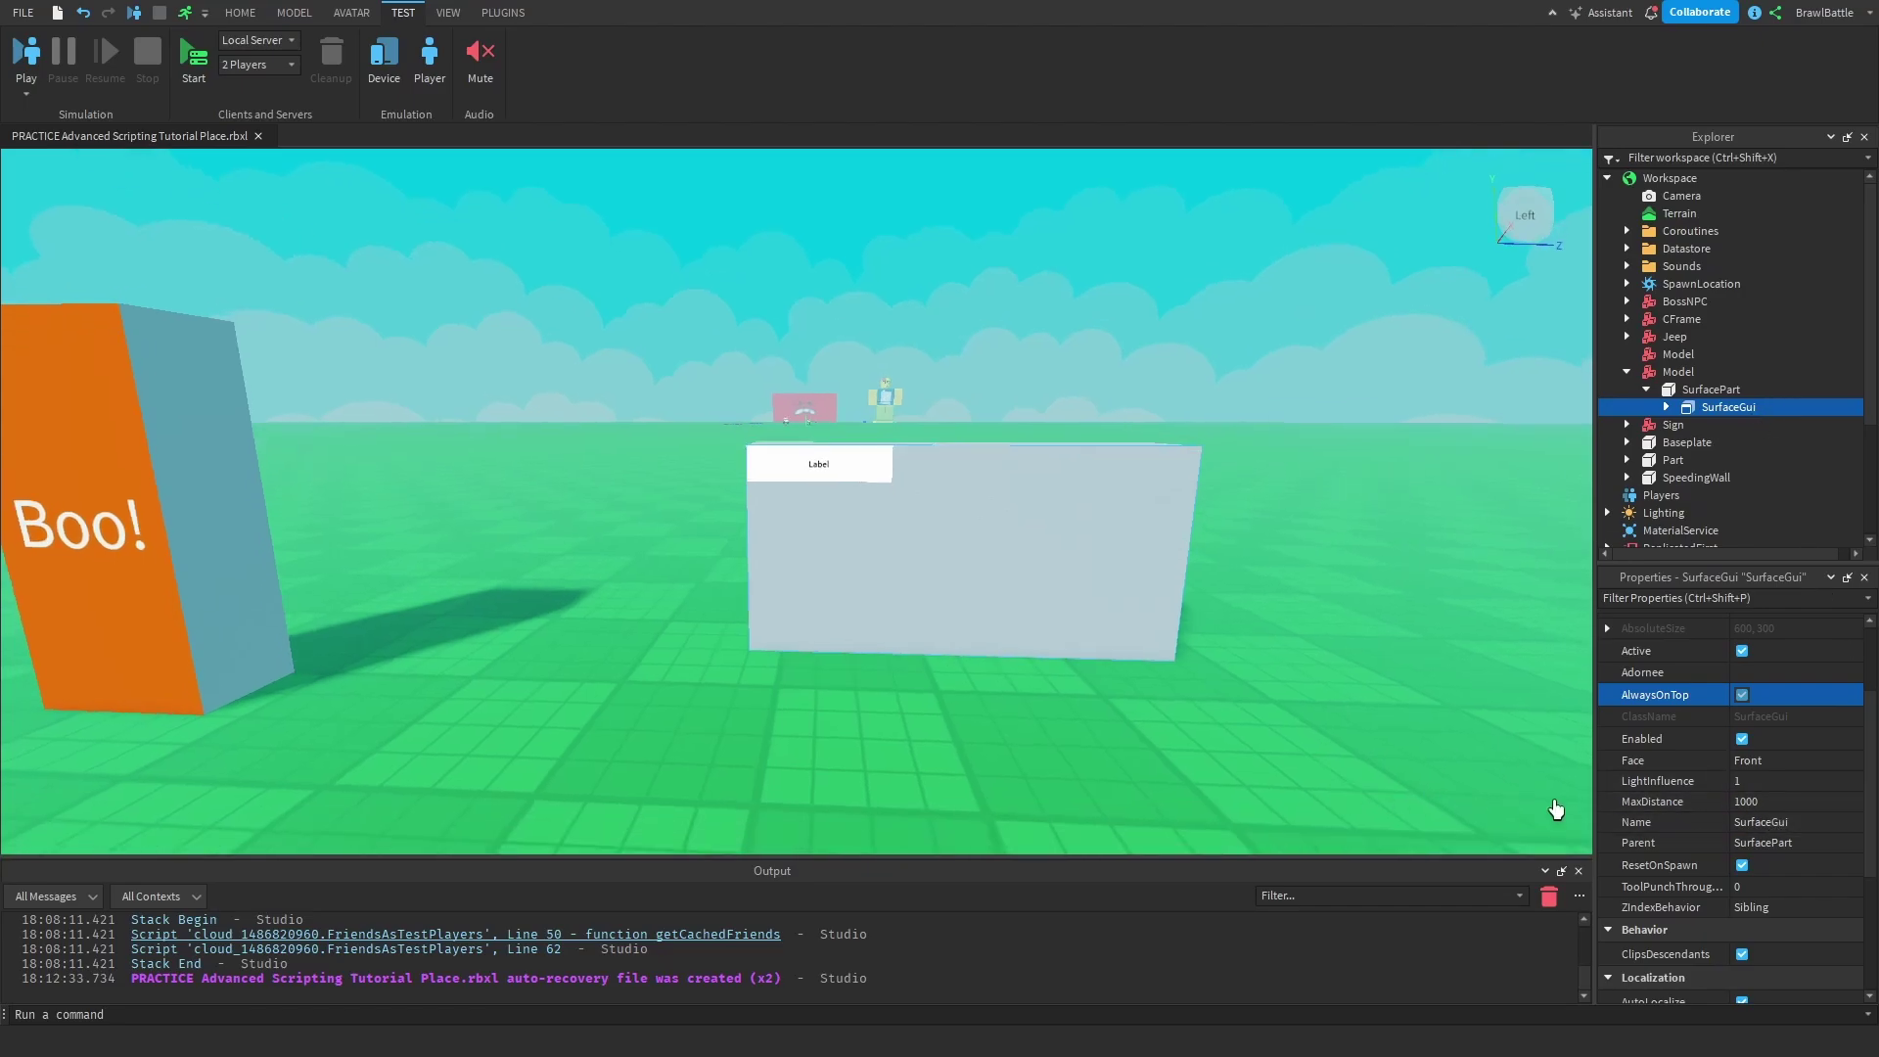
pyautogui.click(1773, 801)
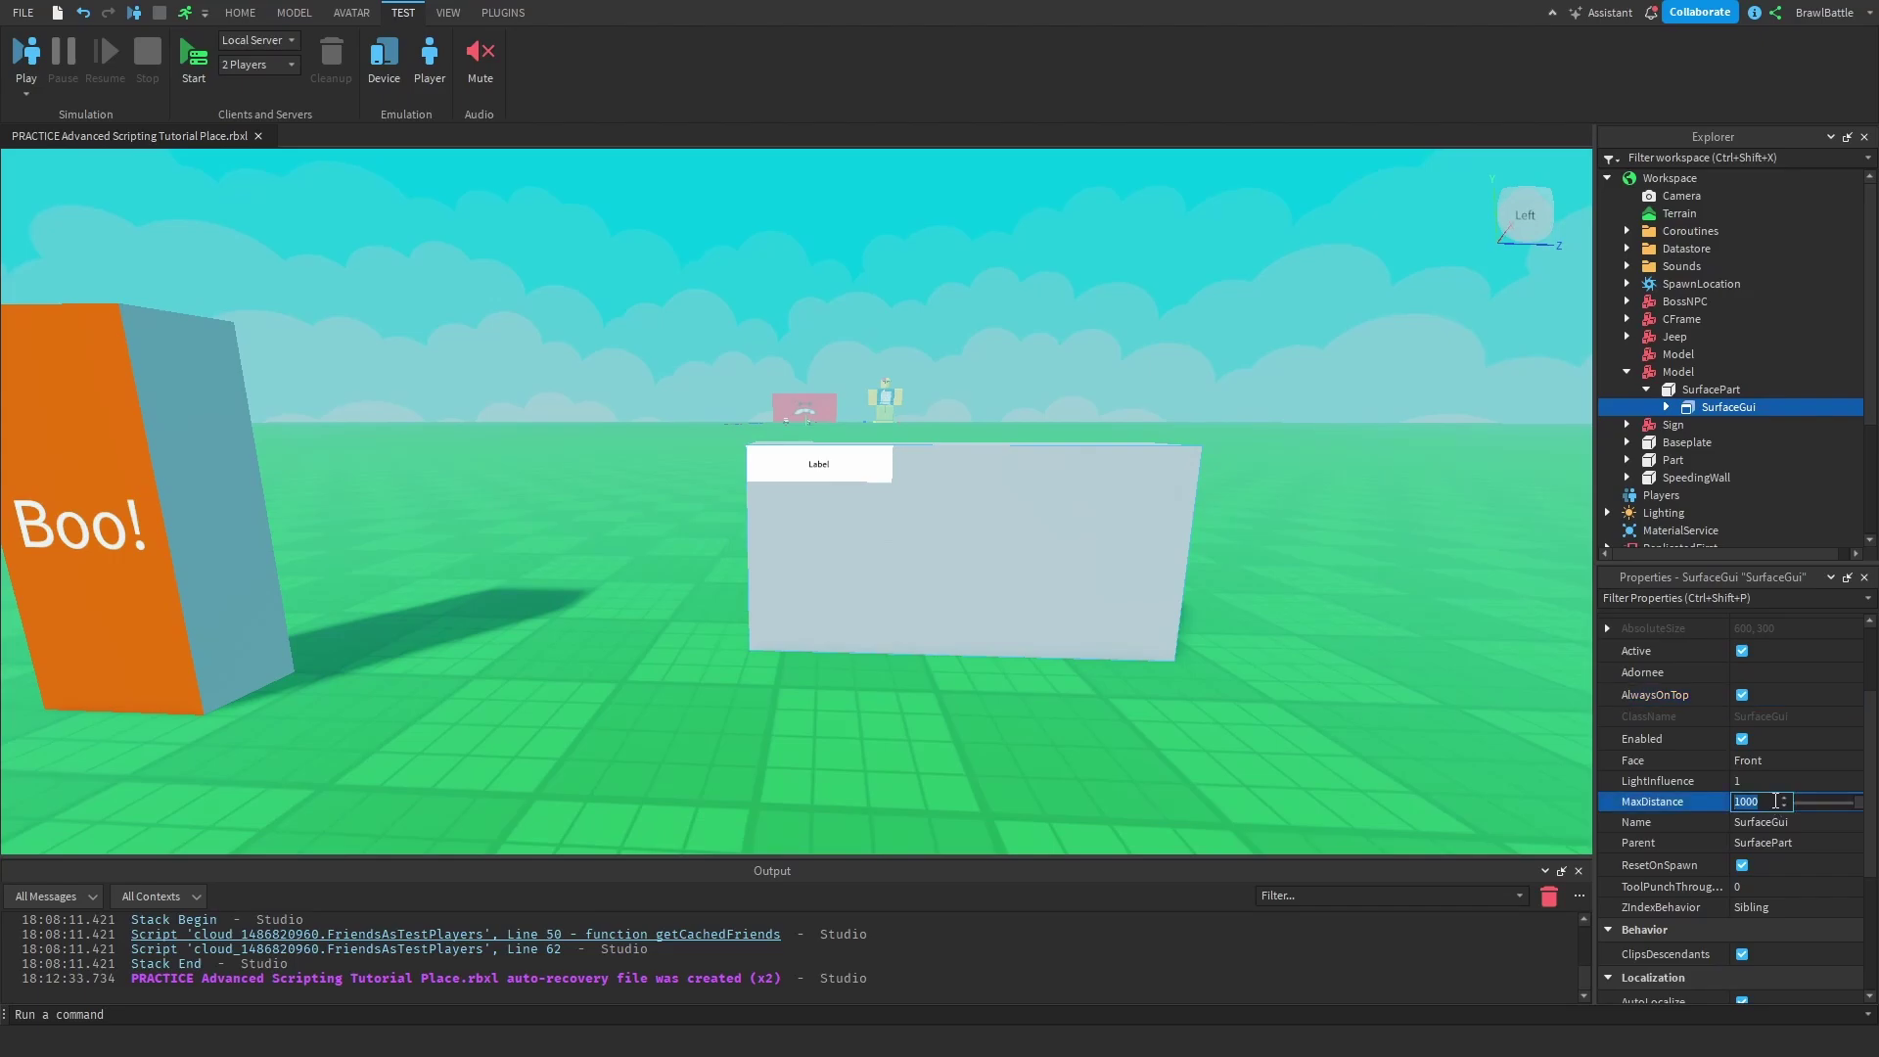
pyautogui.write('50')
pyautogui.scroll(3, 1208, 721)
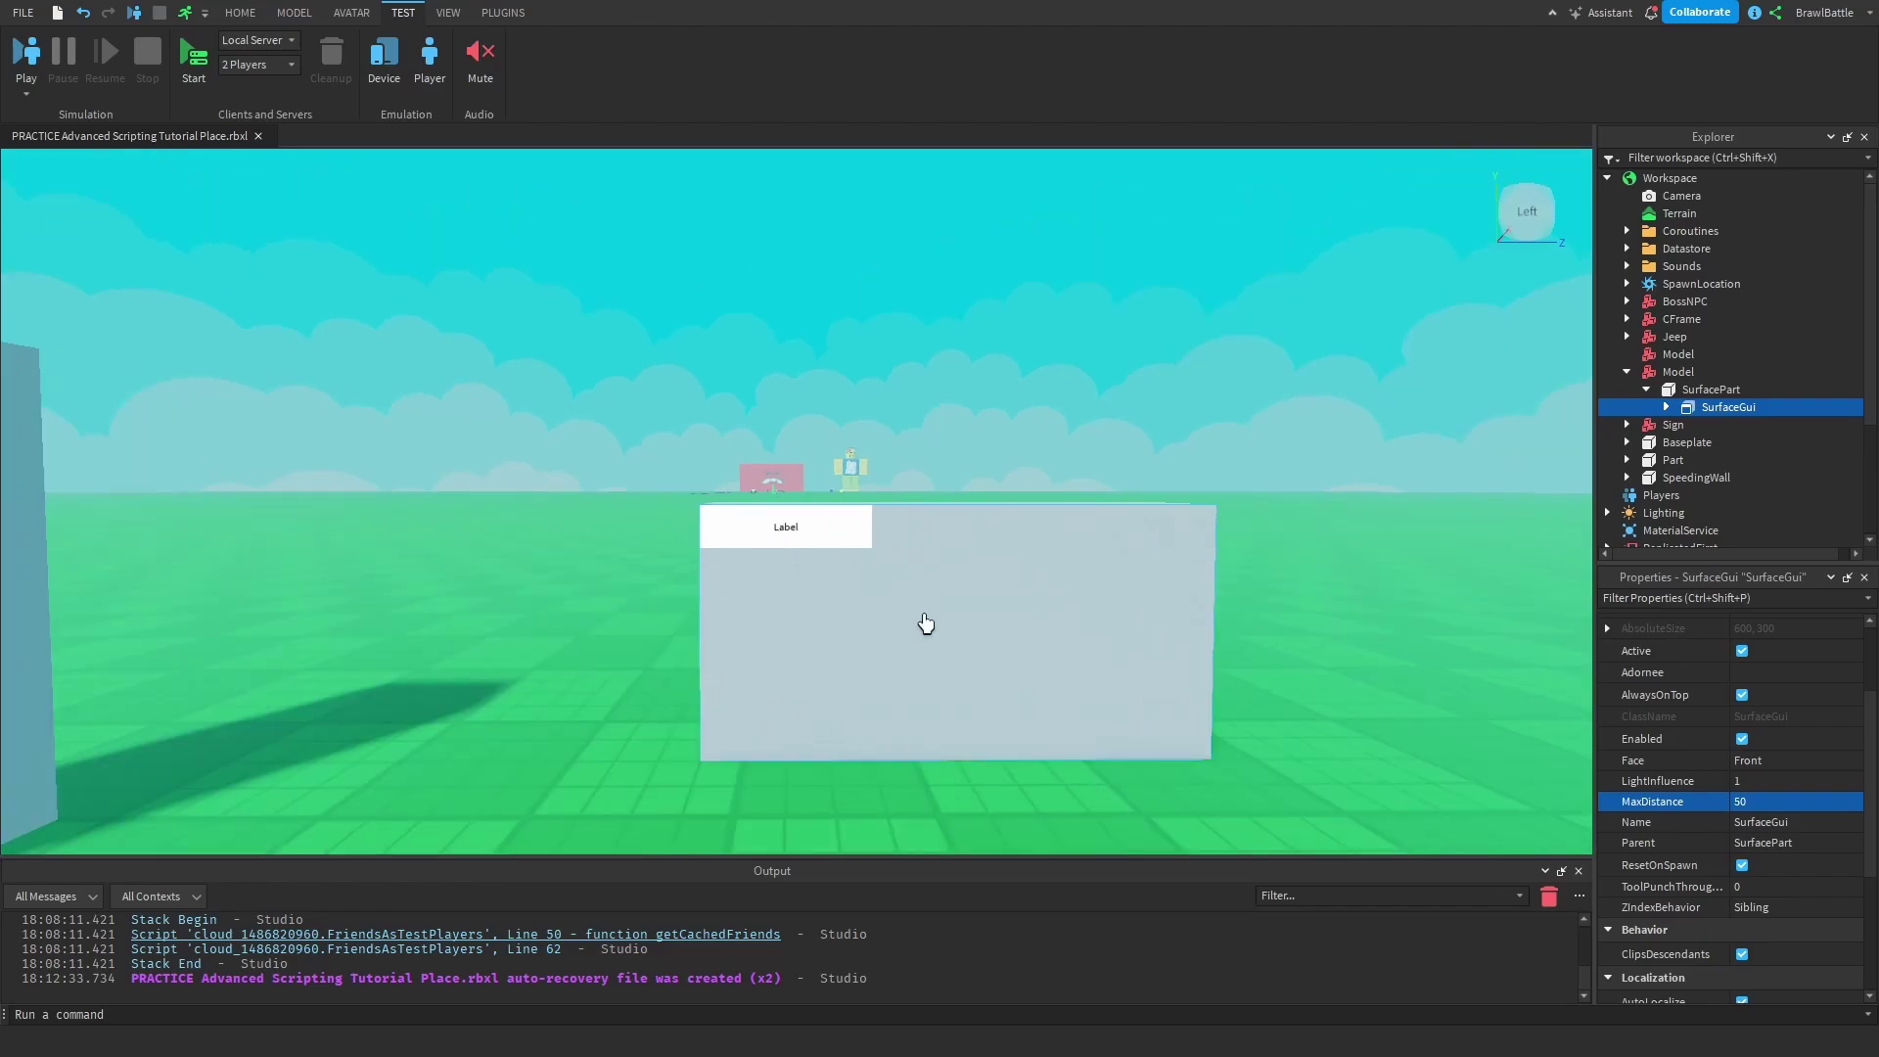
# Step: Check the label's visibility from far away and from close in front of the wall
pyautogui.scroll(-5, 905, 641)
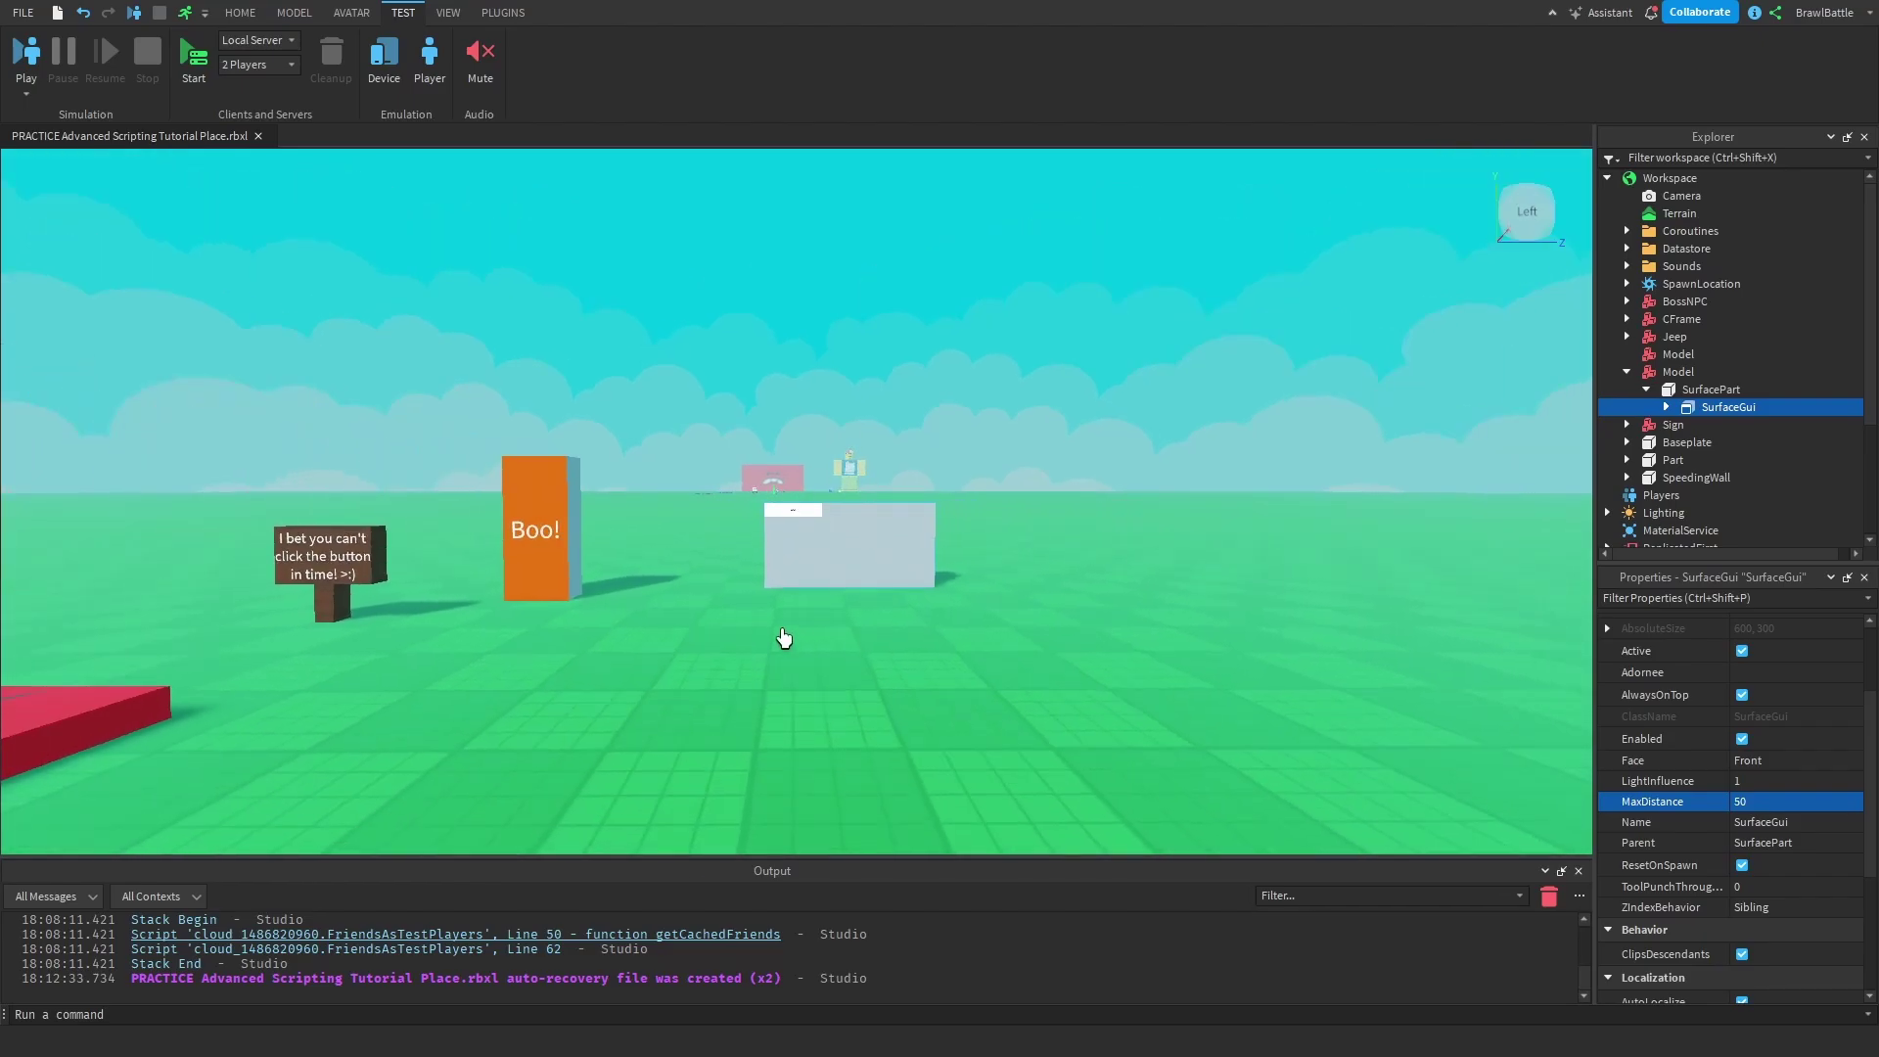
pyautogui.scroll(-5, 784, 638)
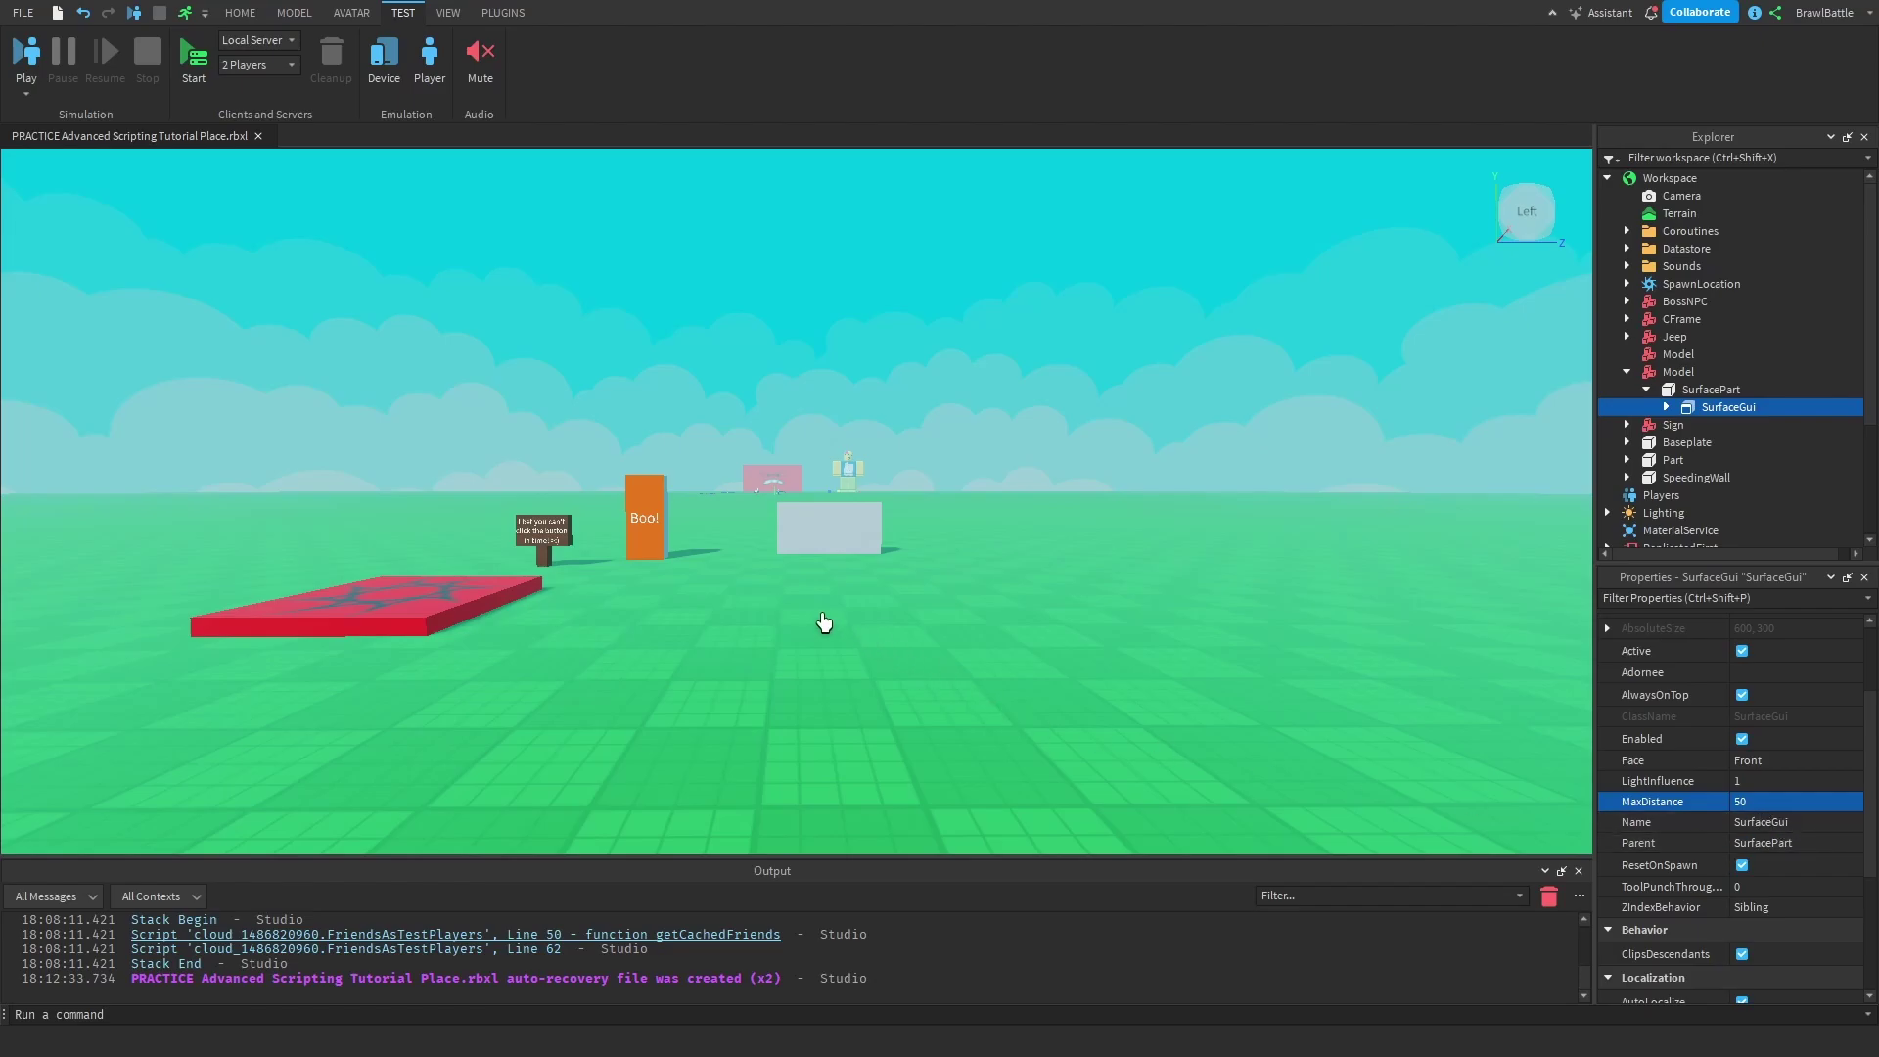
pyautogui.press('w')
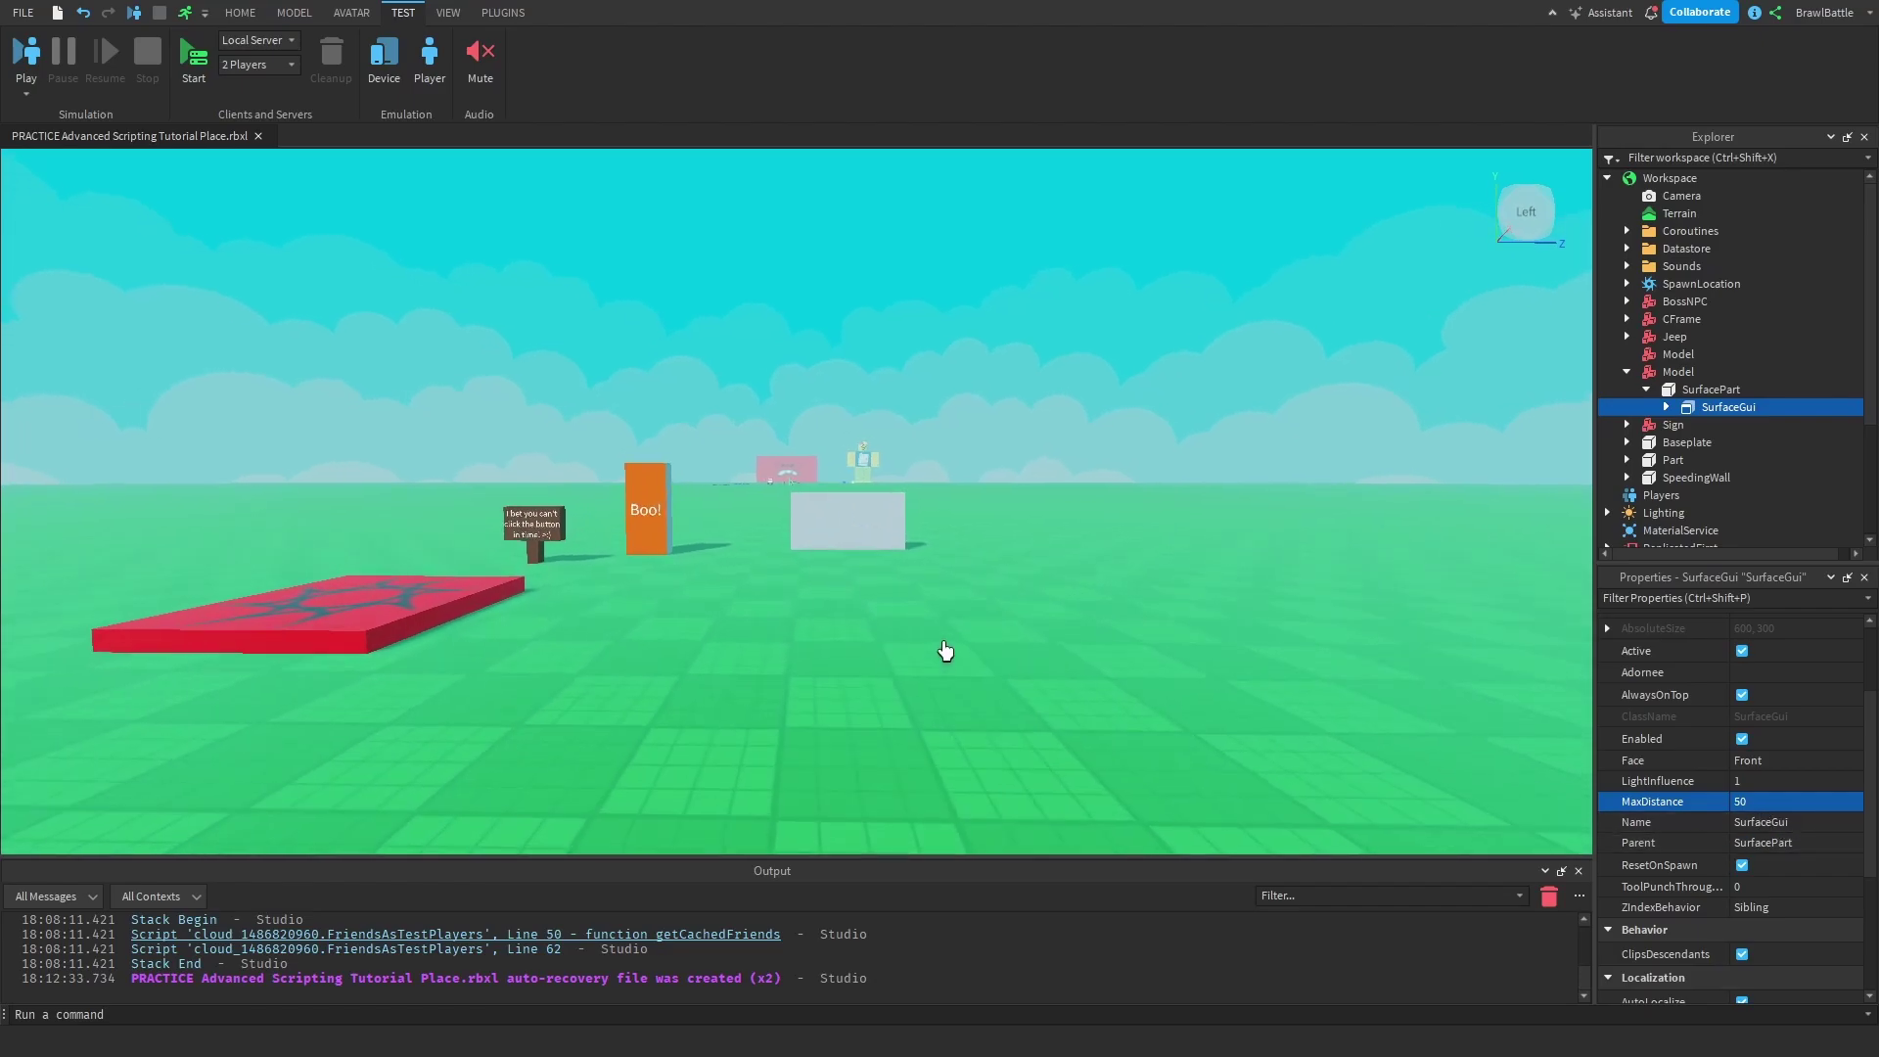
pyautogui.press('w')
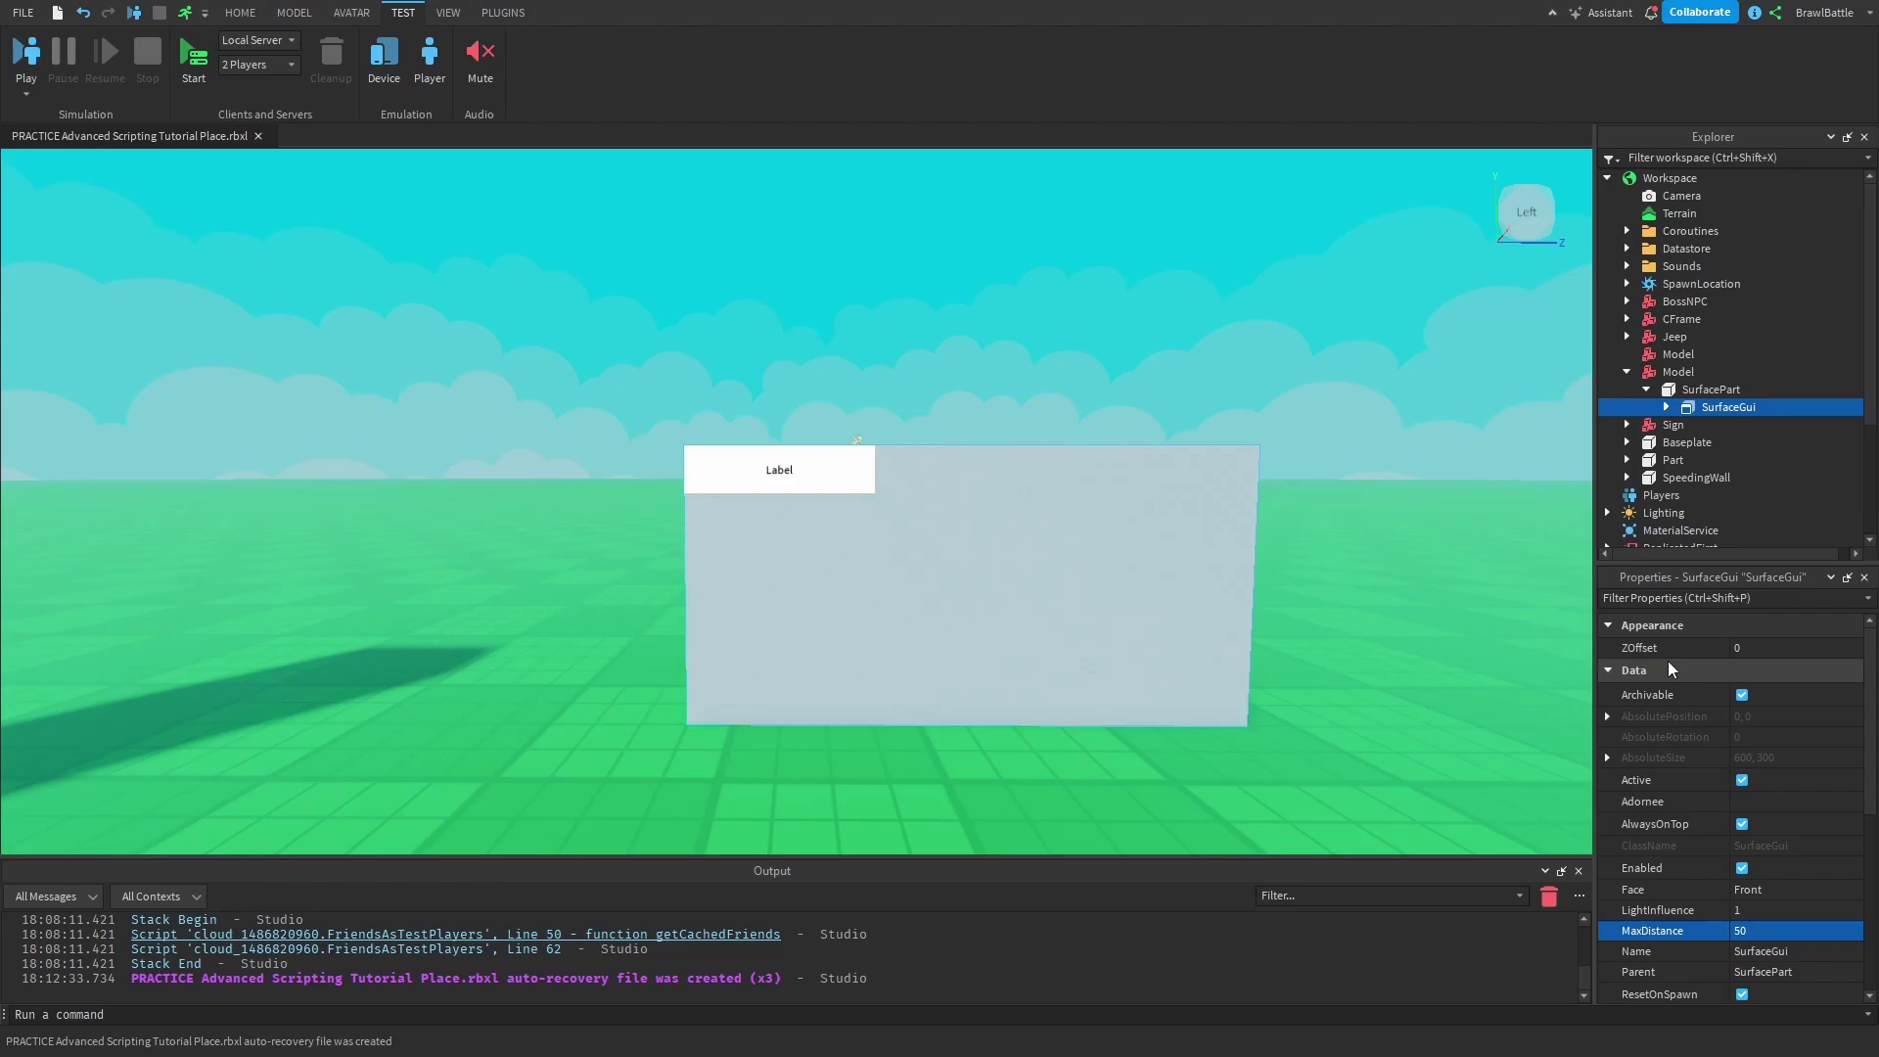
pyautogui.moveTo(1372, 707); pyautogui.dragTo(1375, 718, button='right')
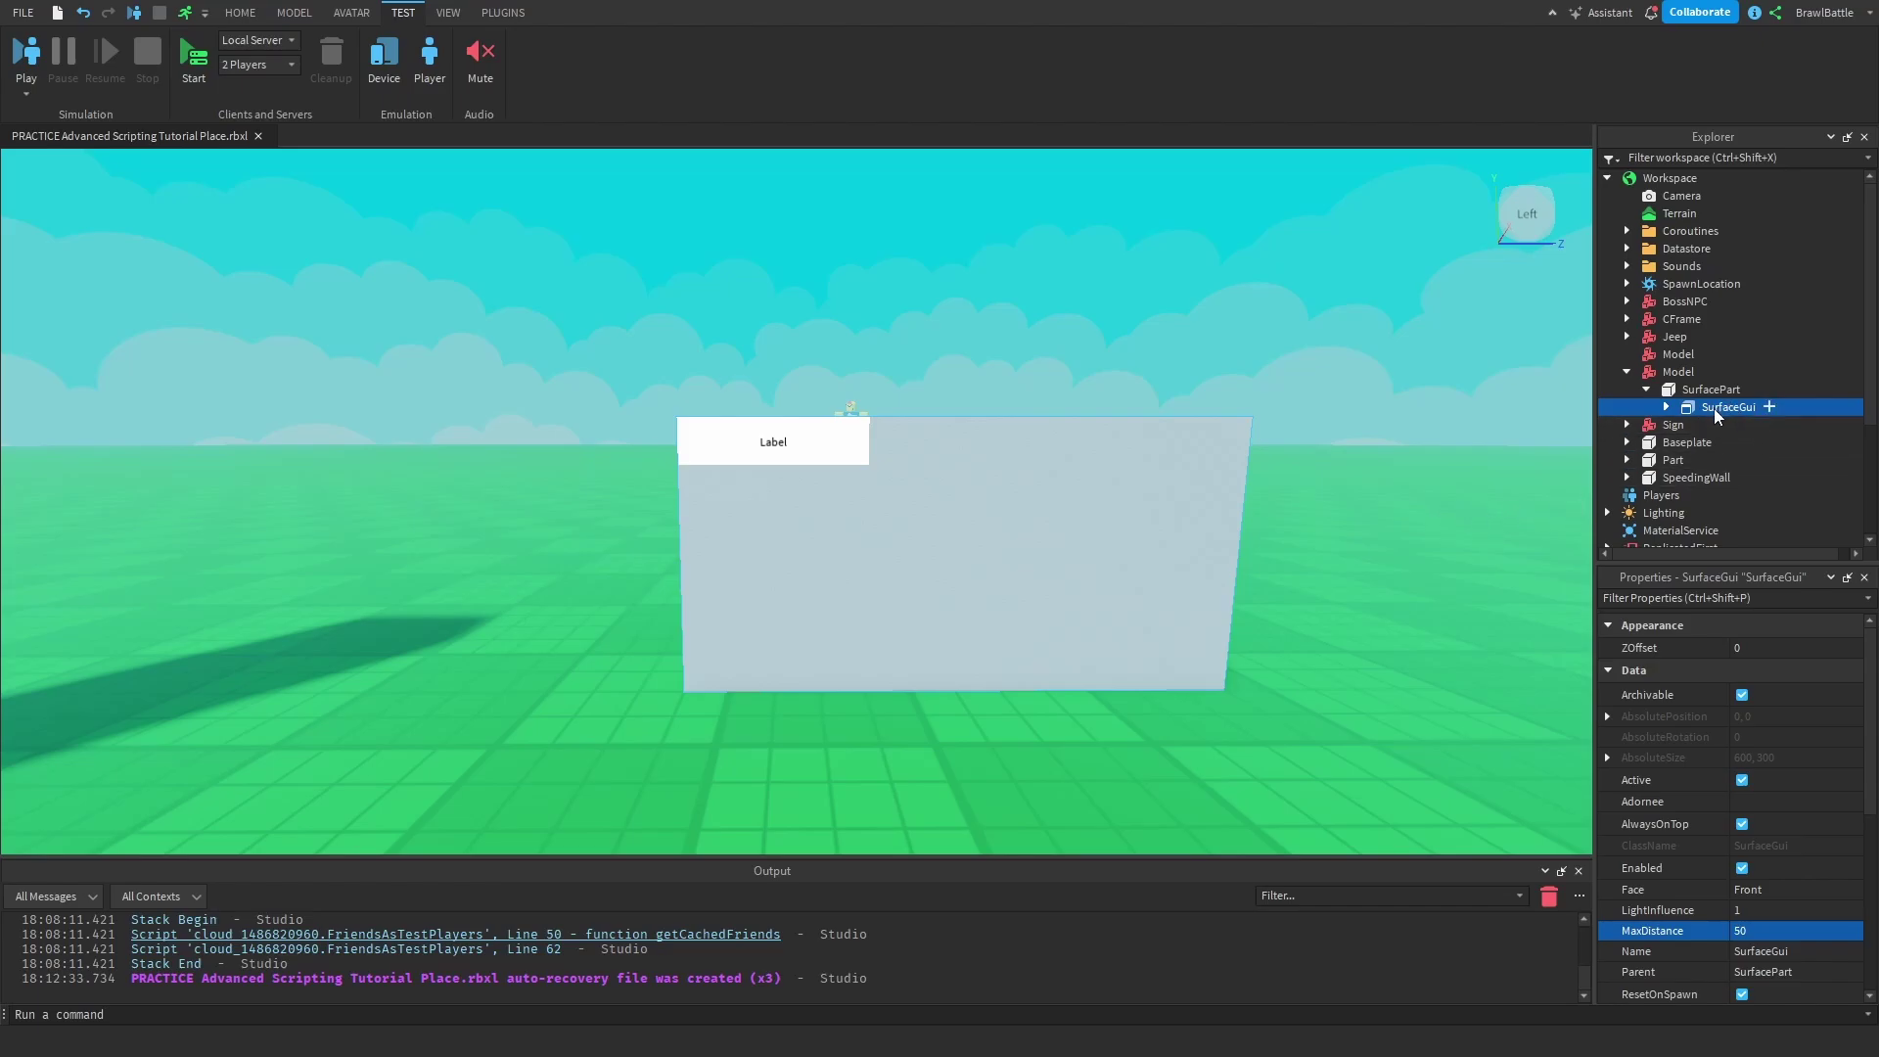
# Step: Duplicate the SurfaceGui and set the background color of the copy's TextLabel to bright green (85, 255, 0)
pyautogui.hotkey('ctrl', 'd')
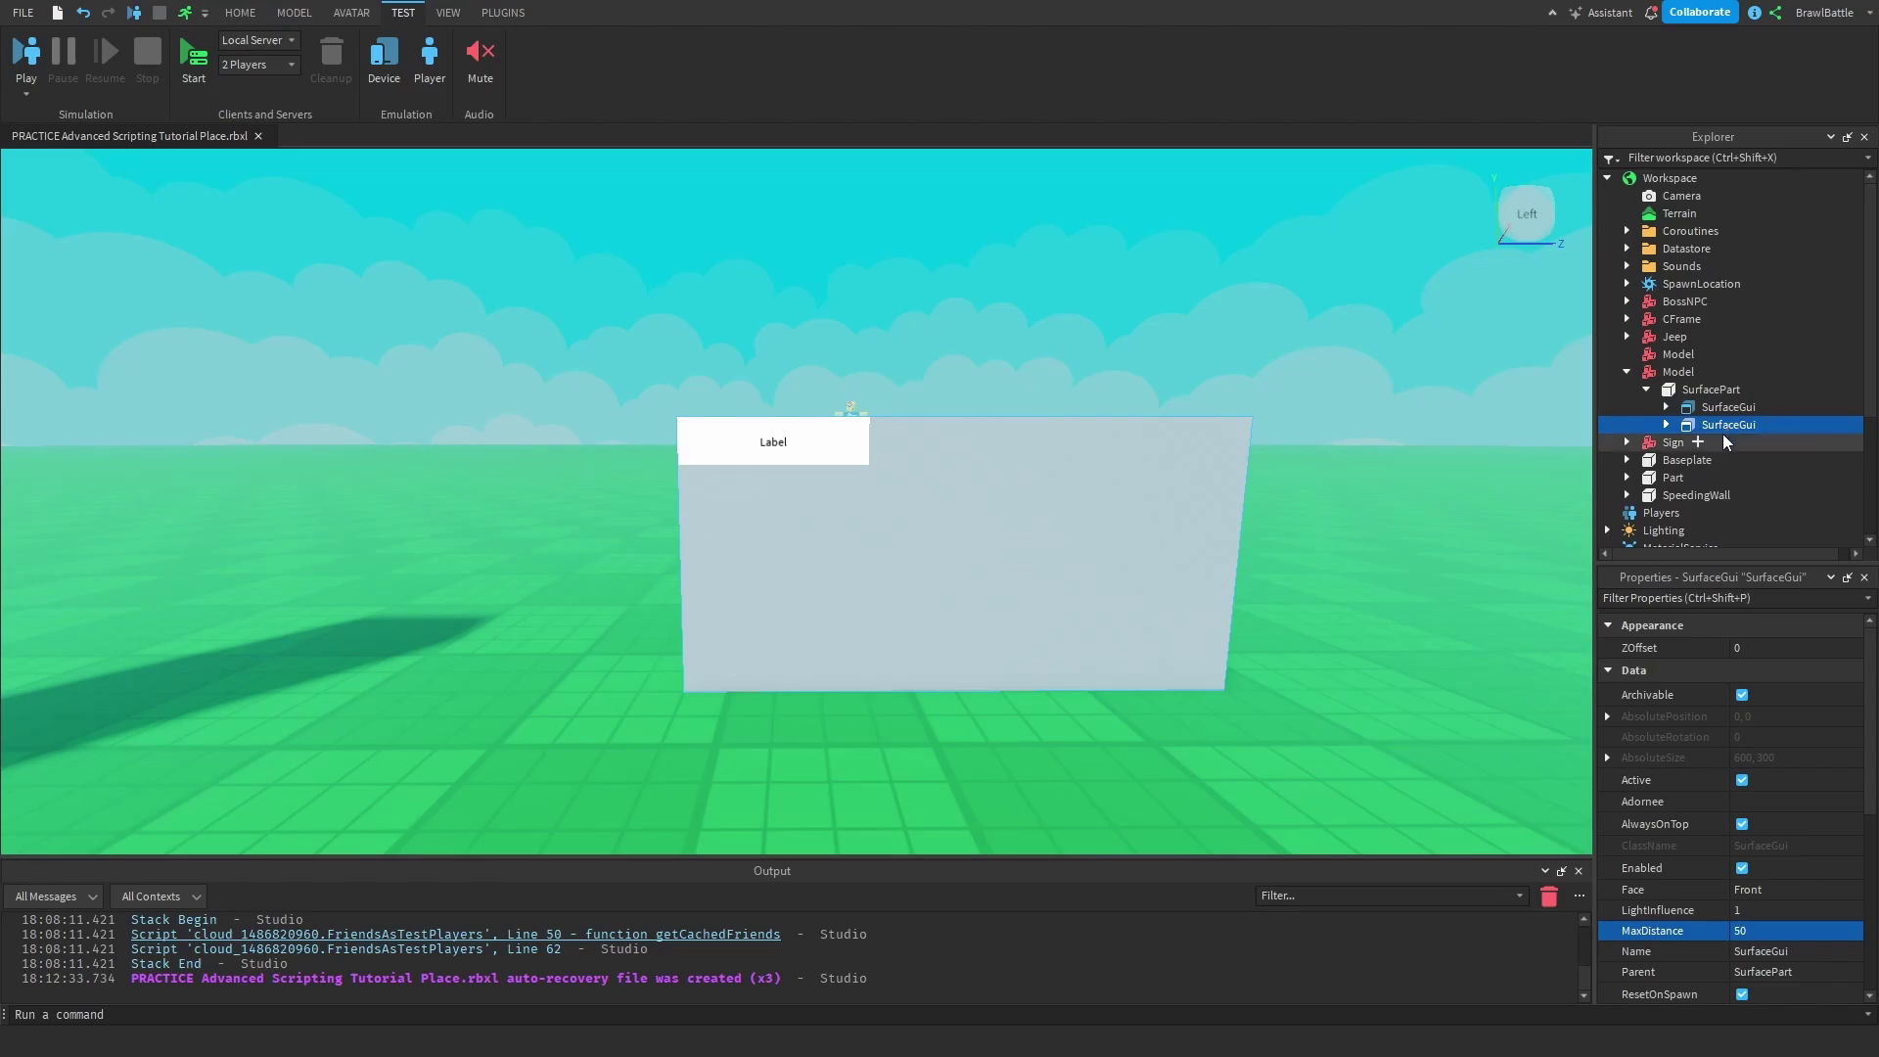
pyautogui.doubleClick(1724, 430)
pyautogui.click(1728, 445)
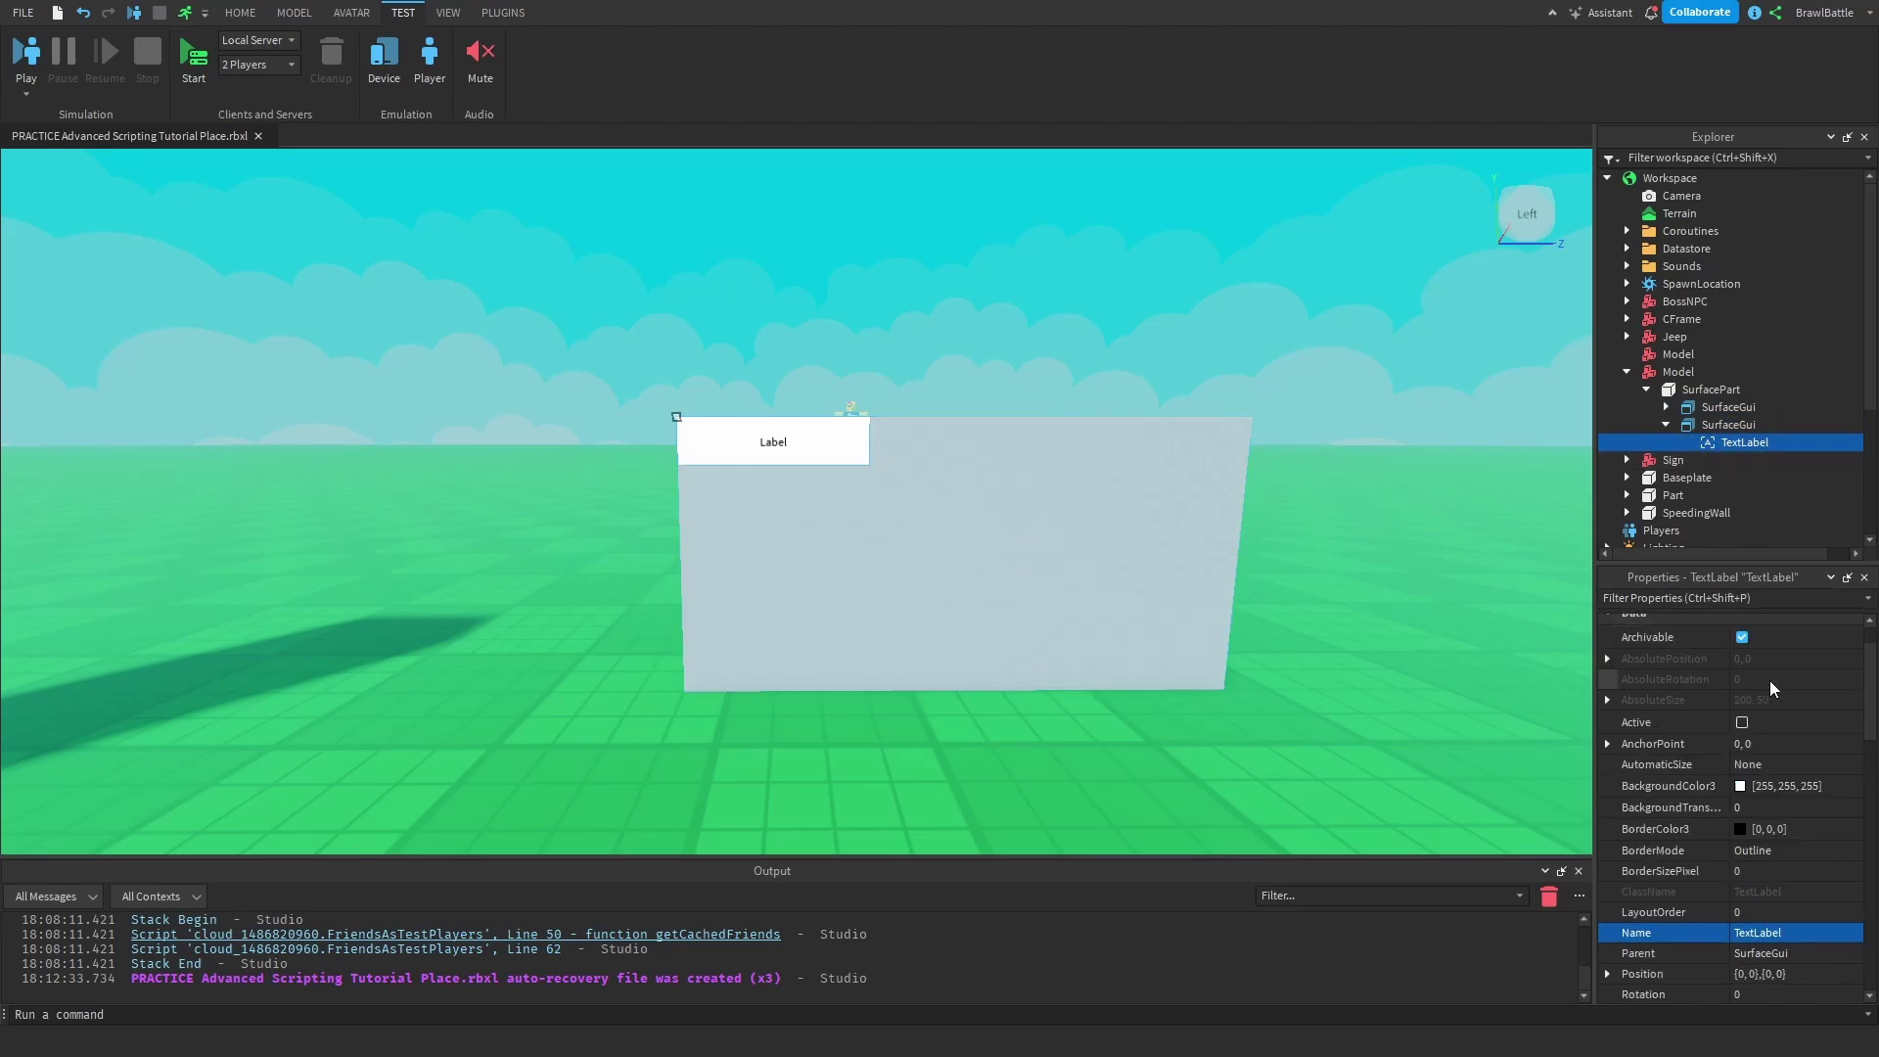
pyautogui.scroll(2, 1773, 724)
pyautogui.click(1740, 843)
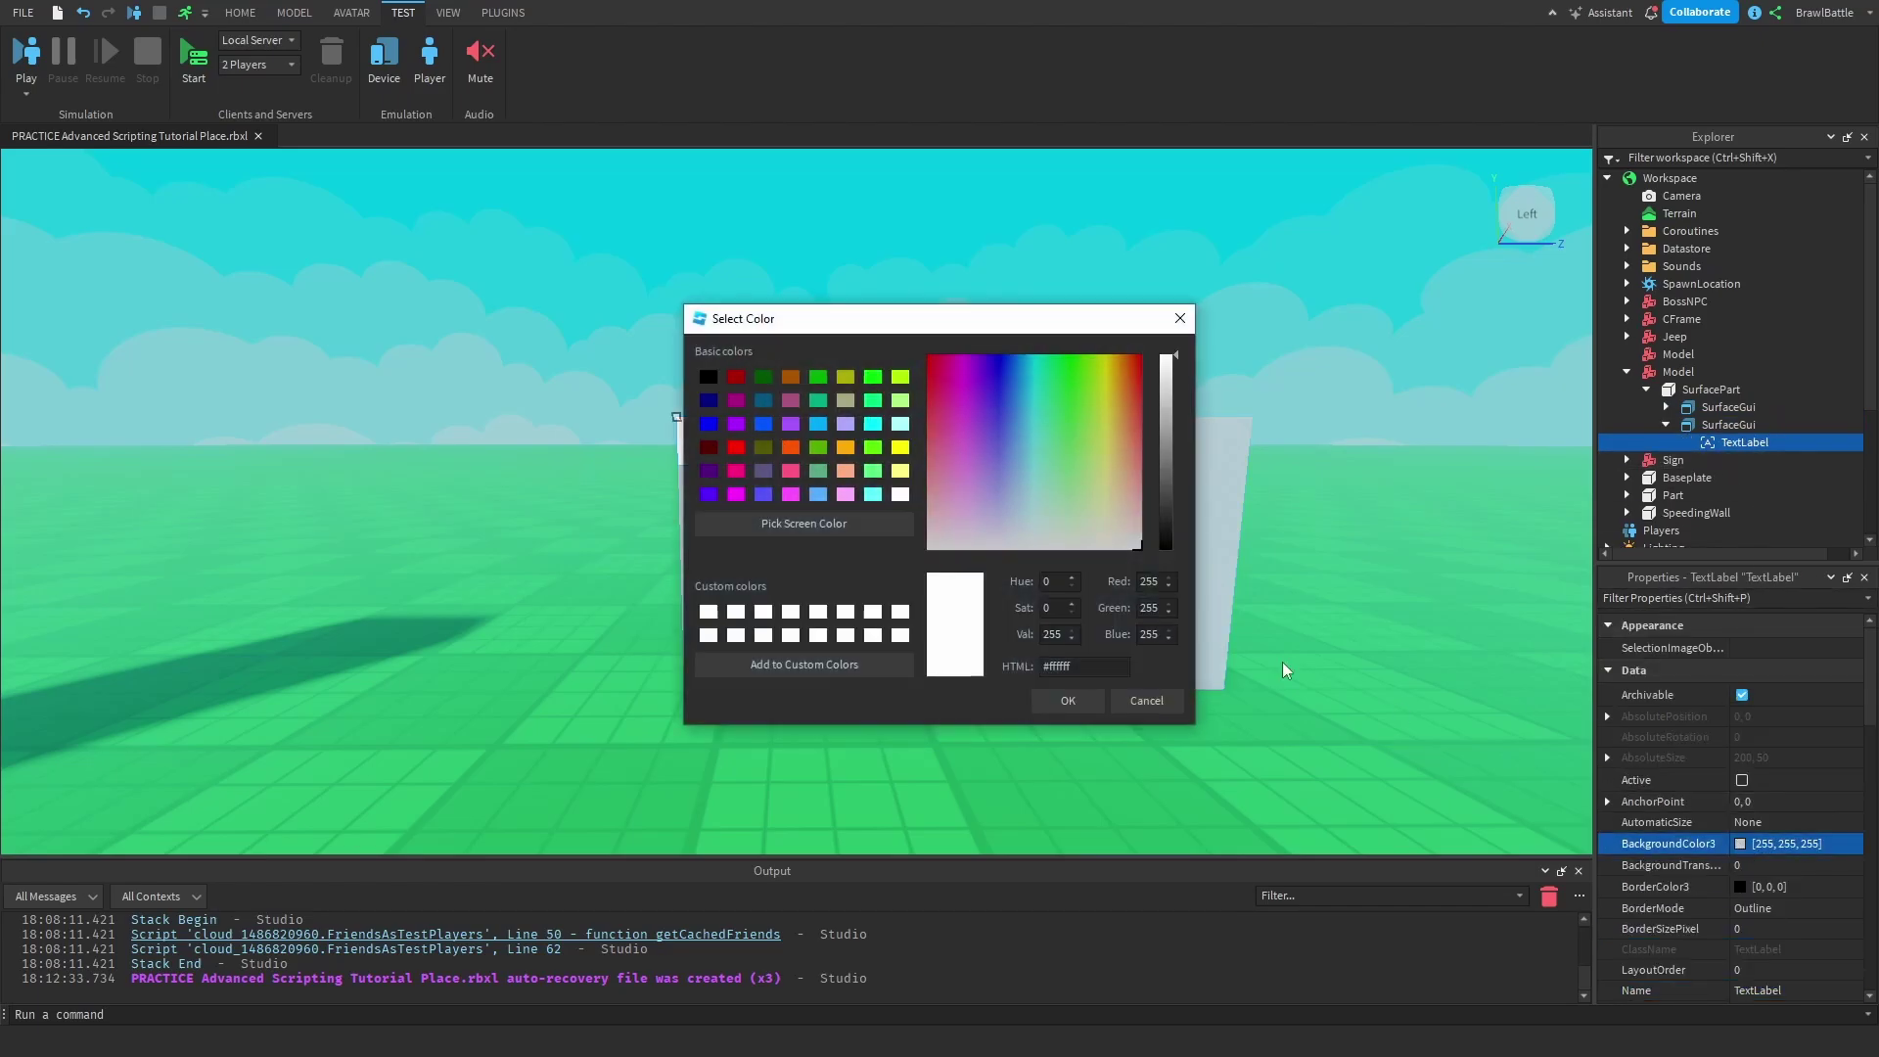
pyautogui.click(873, 448)
pyautogui.moveTo(881, 318); pyautogui.dragTo(1114, 345)
pyautogui.click(1299, 728)
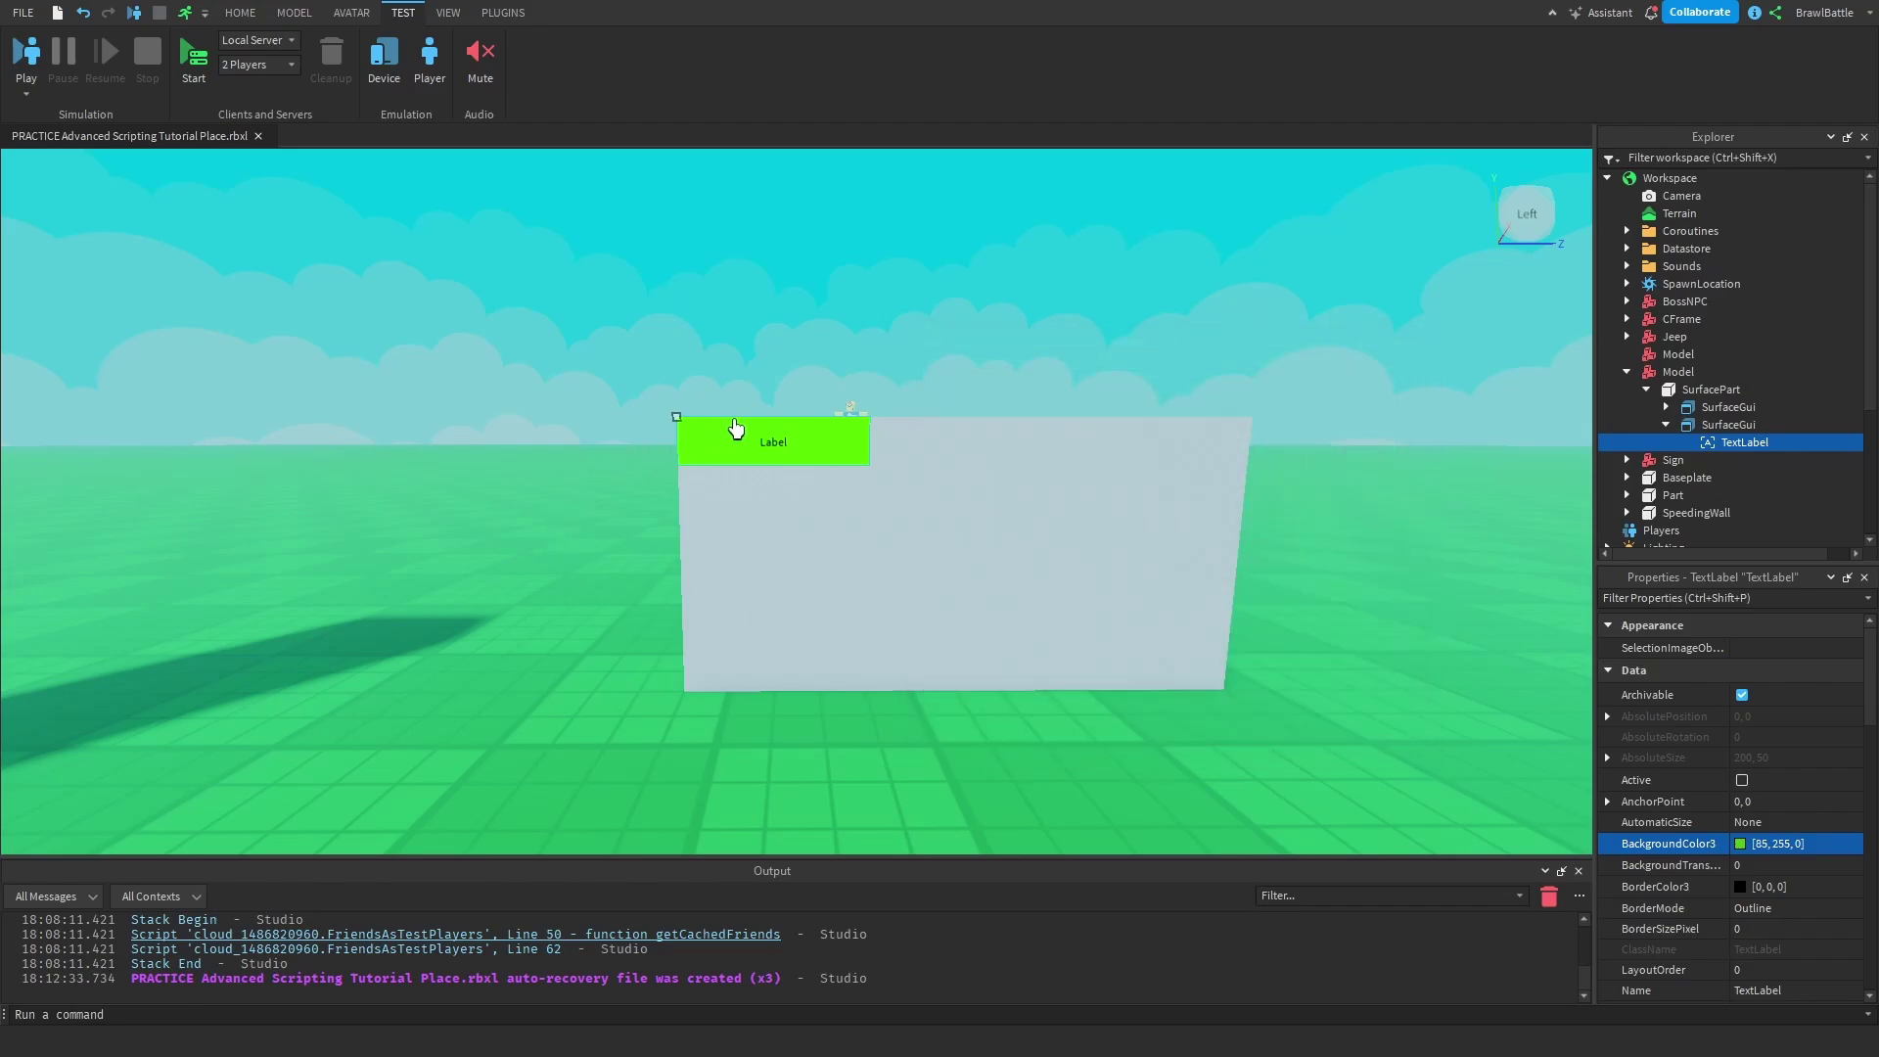
# Step: Set the ZOffset of the original SurfaceGui with the white label to 1
pyautogui.scroll(3, 901, 460)
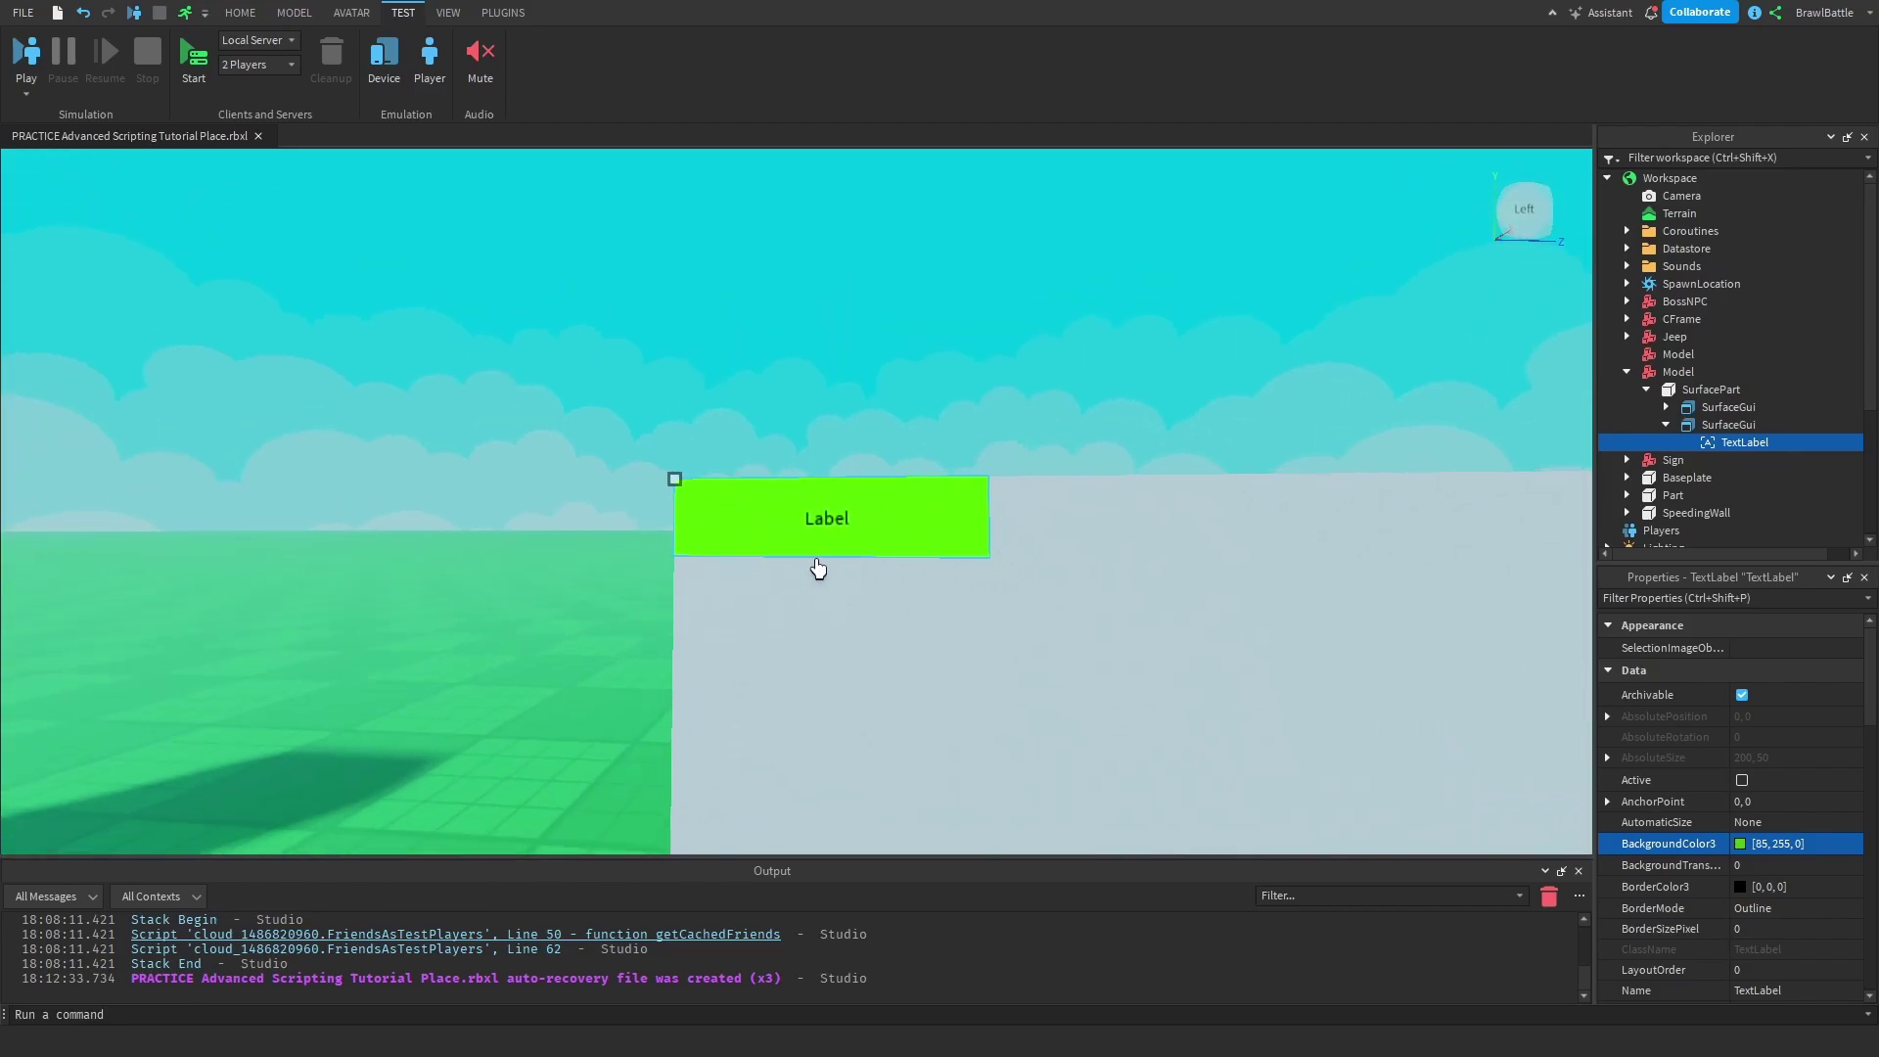
pyautogui.click(1723, 411)
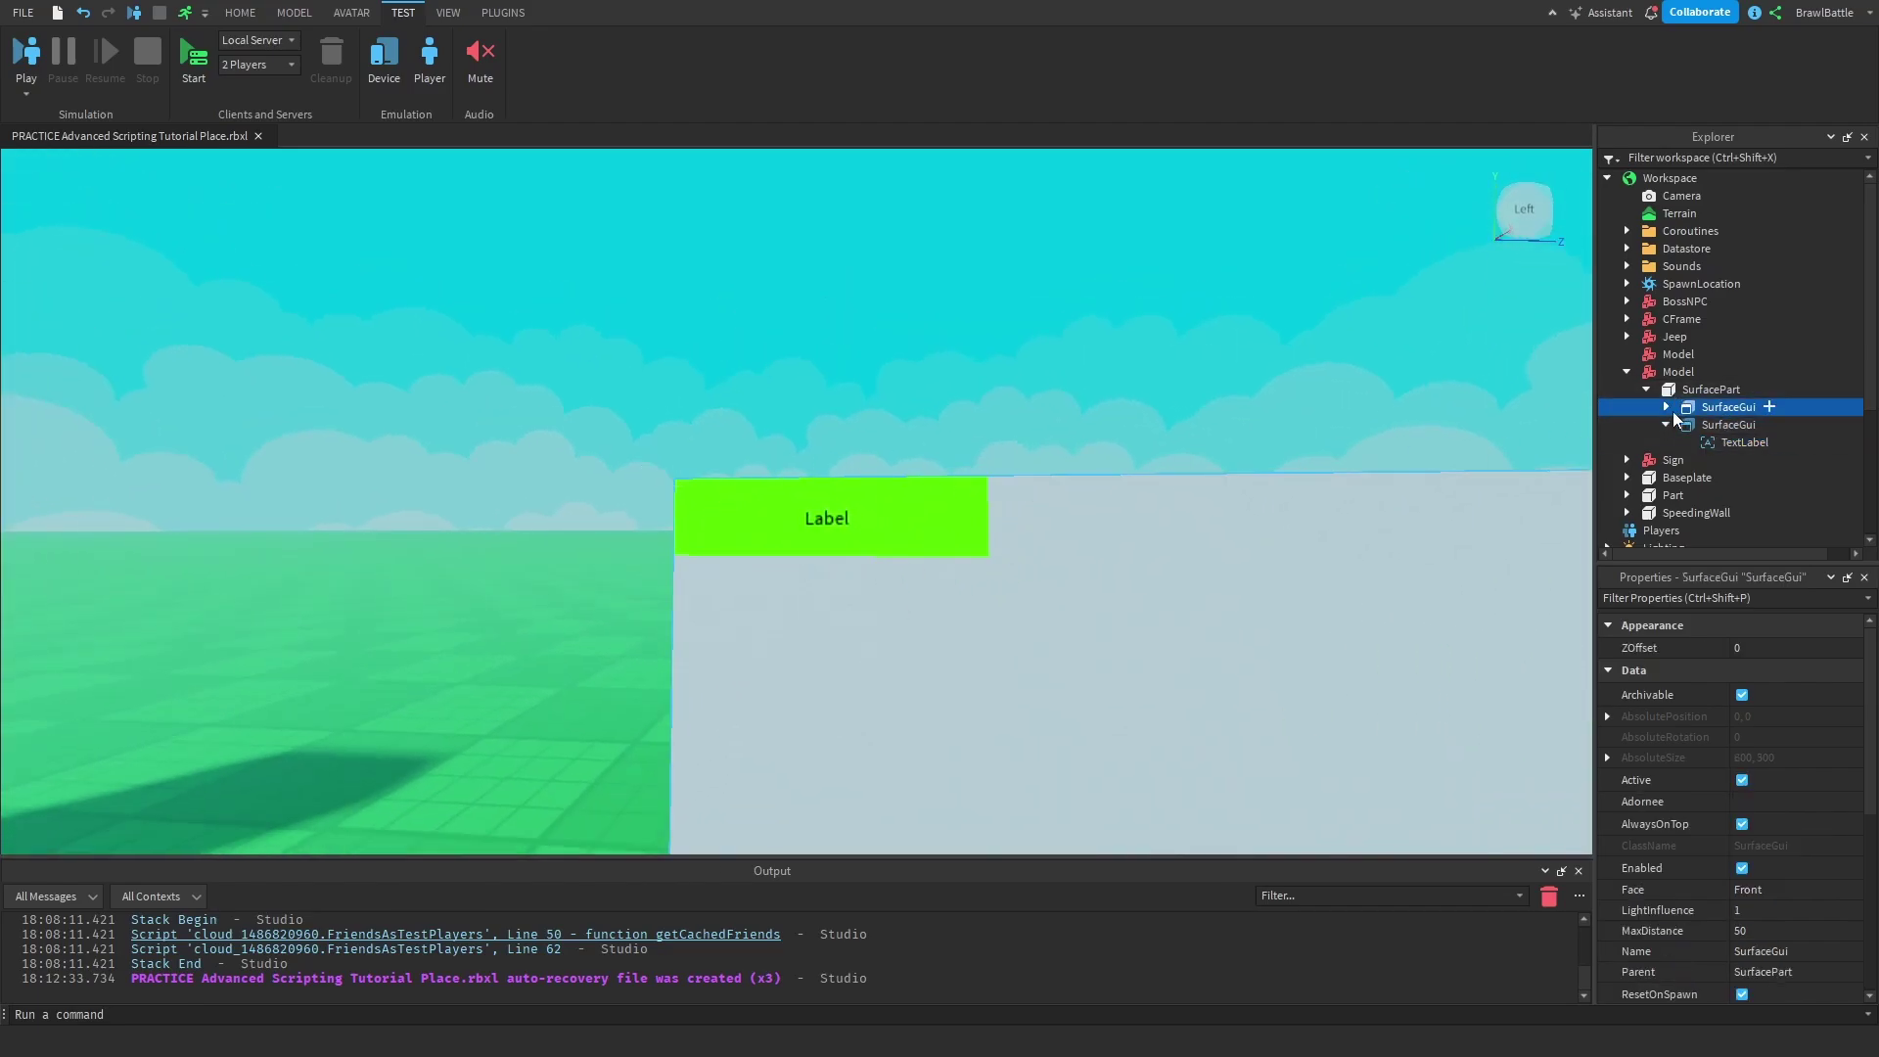
pyautogui.click(1666, 407)
pyautogui.click(1739, 444)
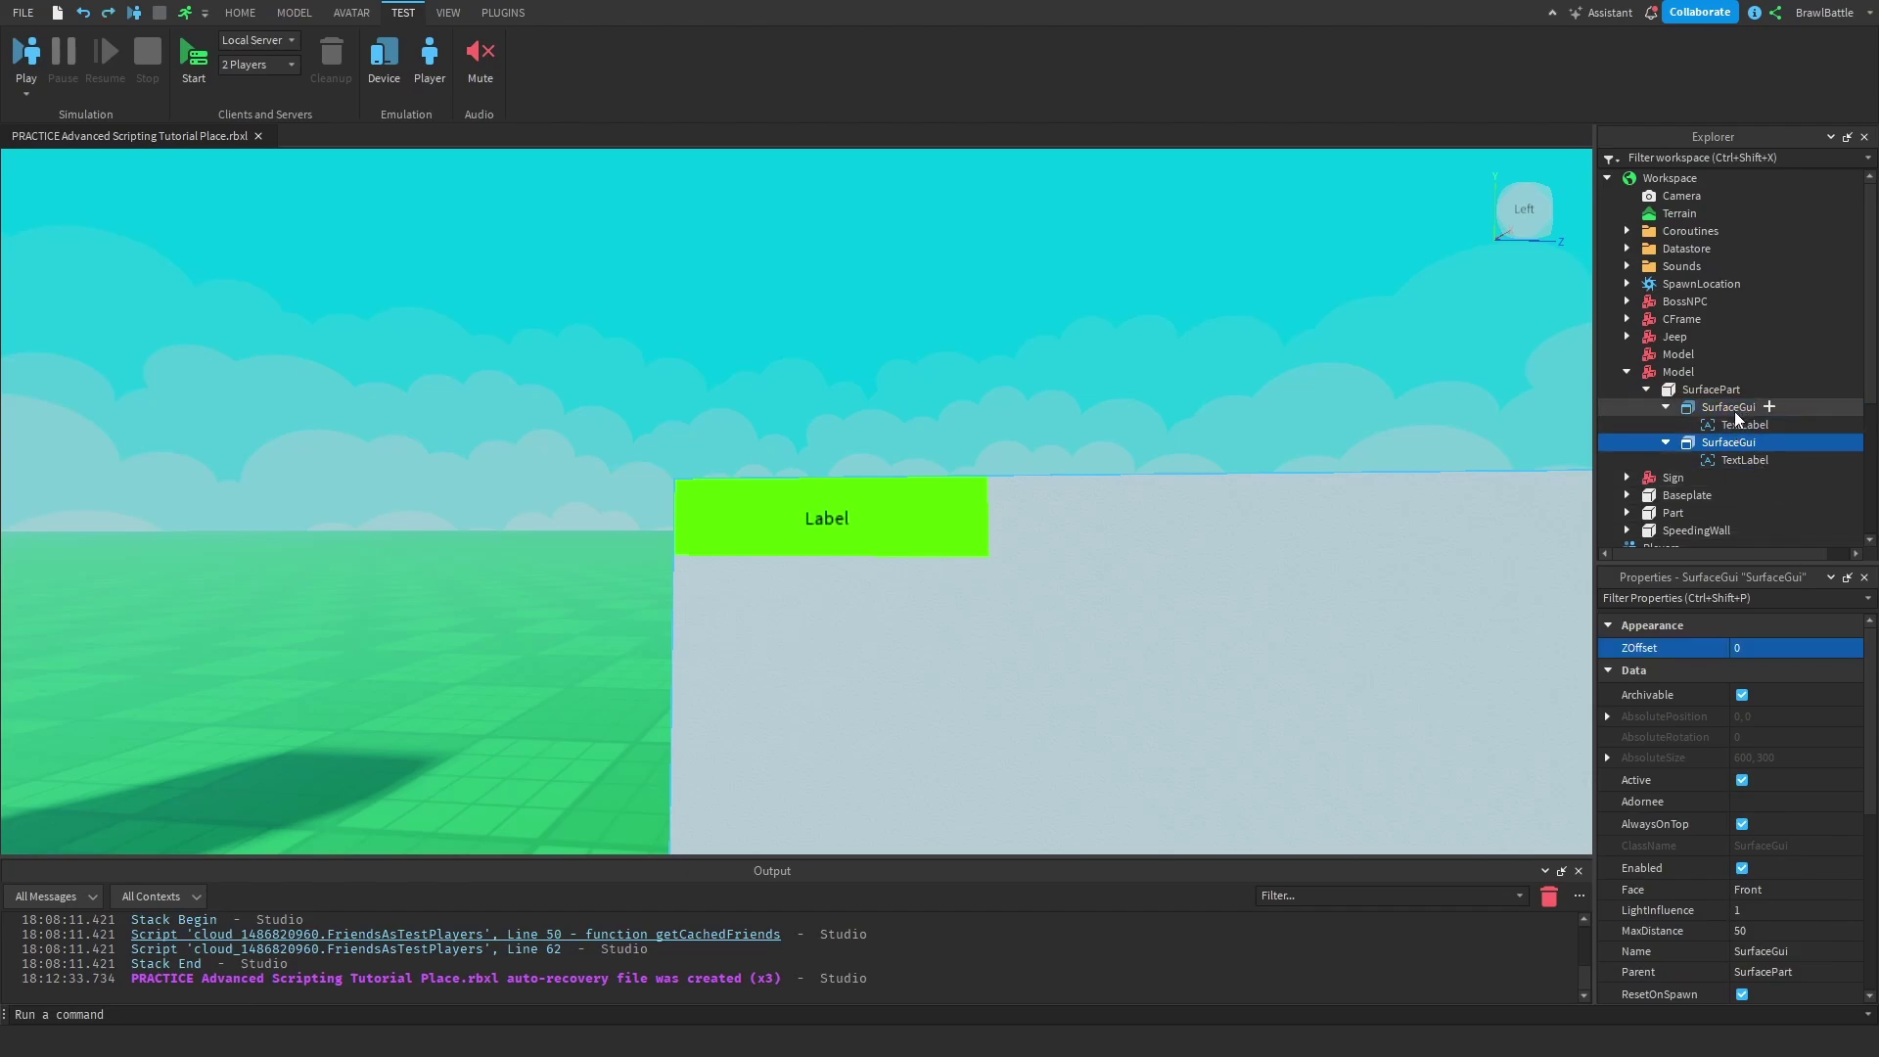
pyautogui.click(1733, 411)
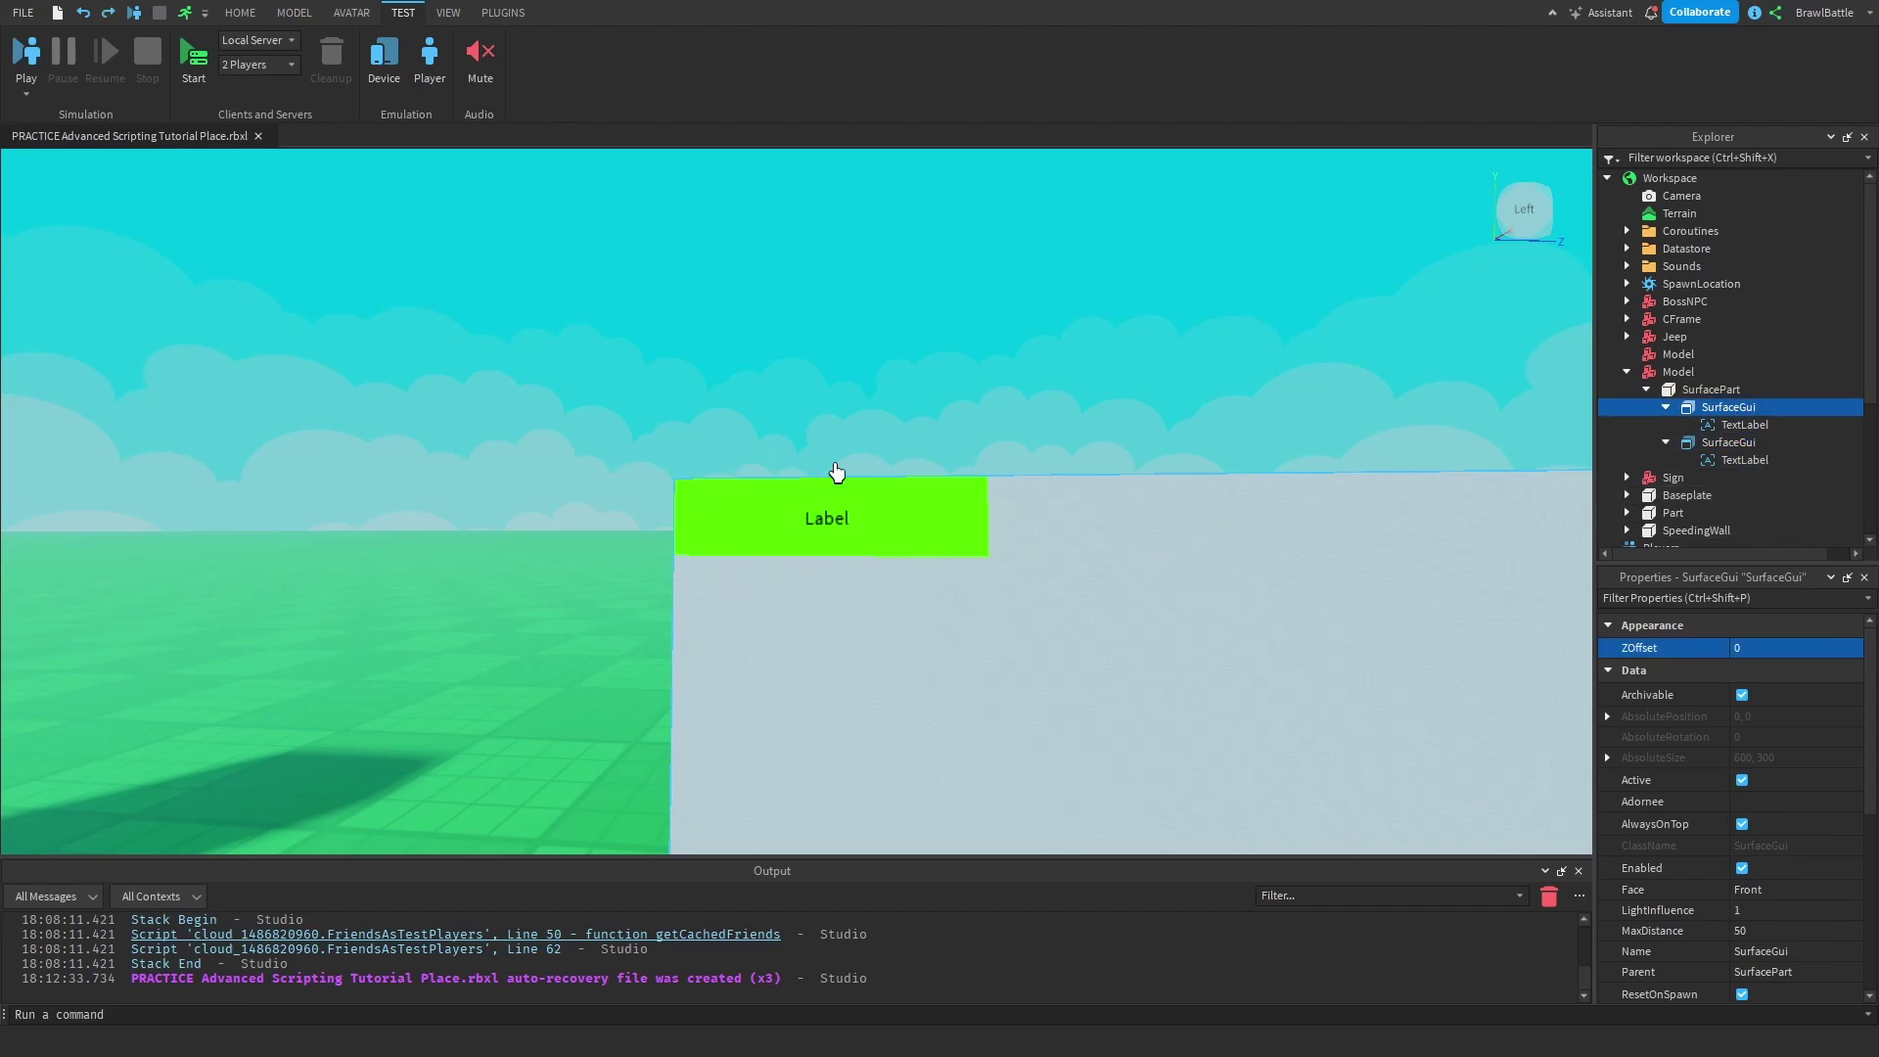
pyautogui.click(1795, 650)
pyautogui.write('1')
pyautogui.press('Return')
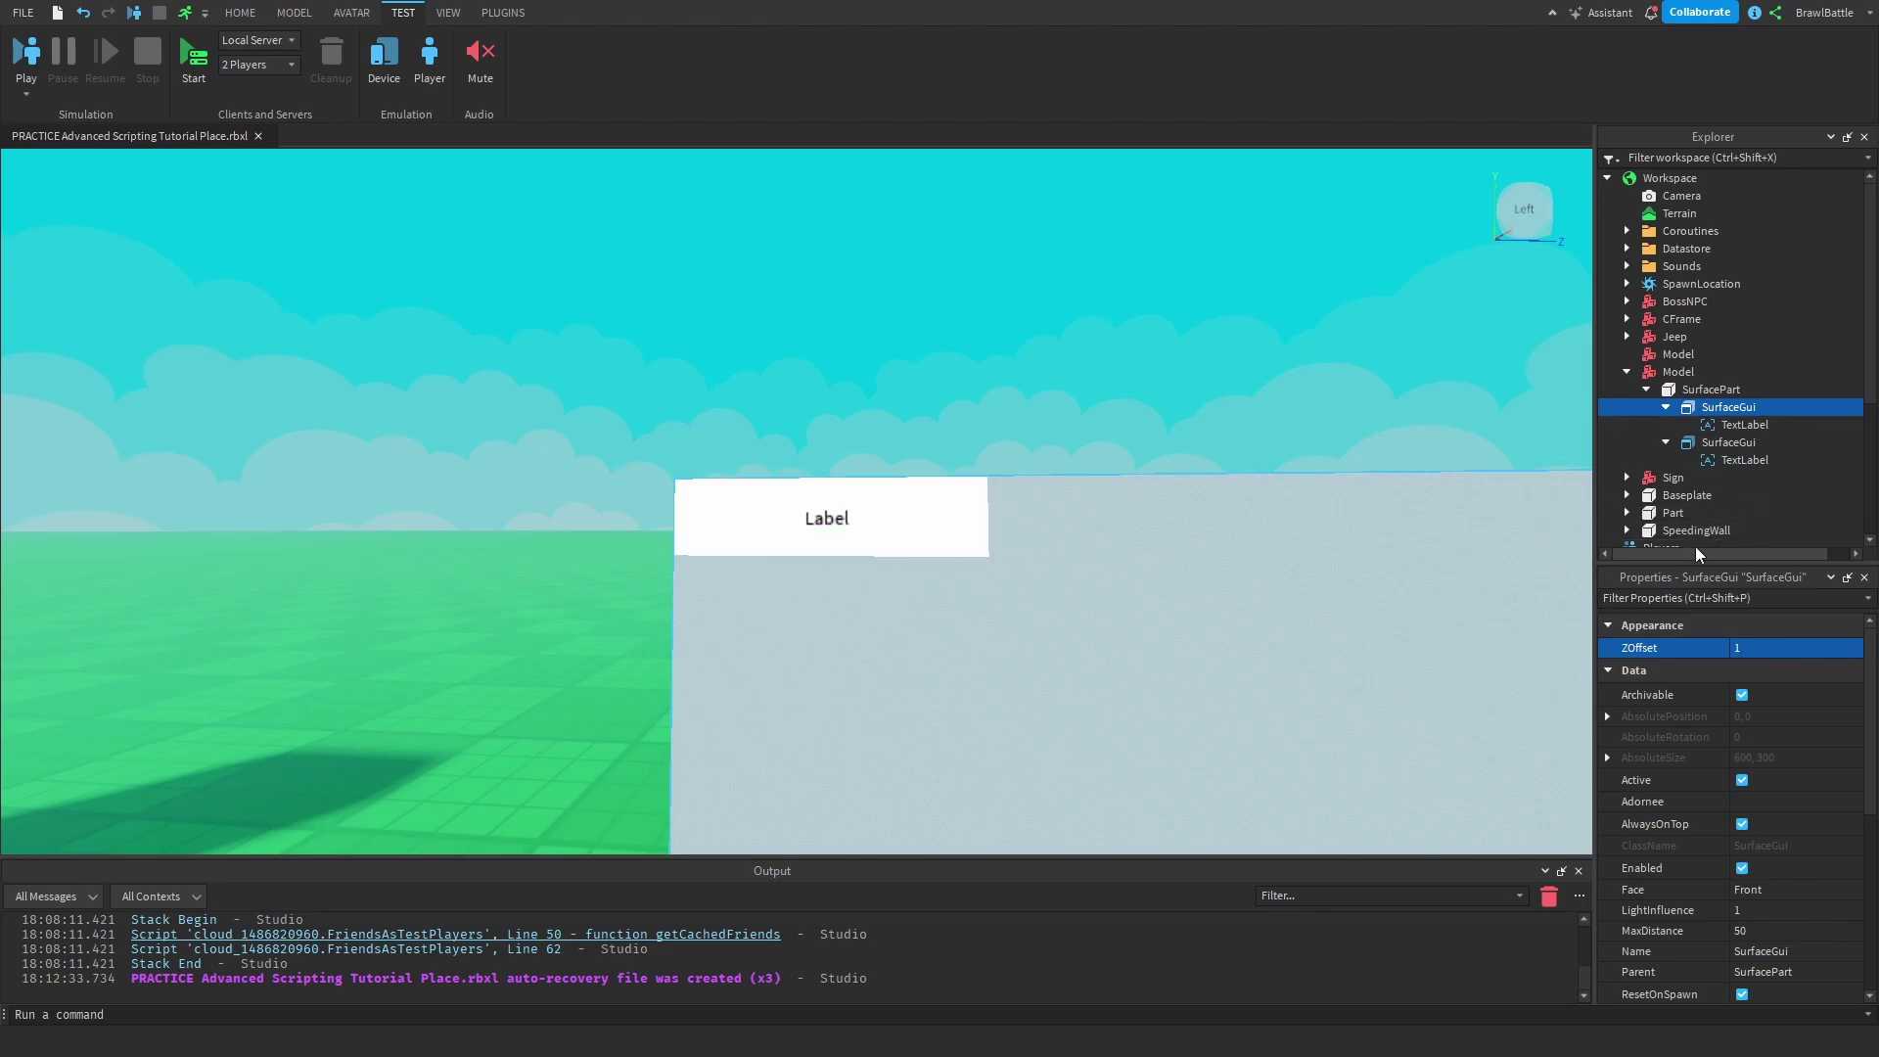
# Step: Examine how the two overlapping labels are layered on the wall, comparing both SurfaceGuis and their ZOffset values
pyautogui.moveTo(858, 546); pyautogui.dragTo(812, 553, button='right')
pyautogui.scroll(2, 916, 536)
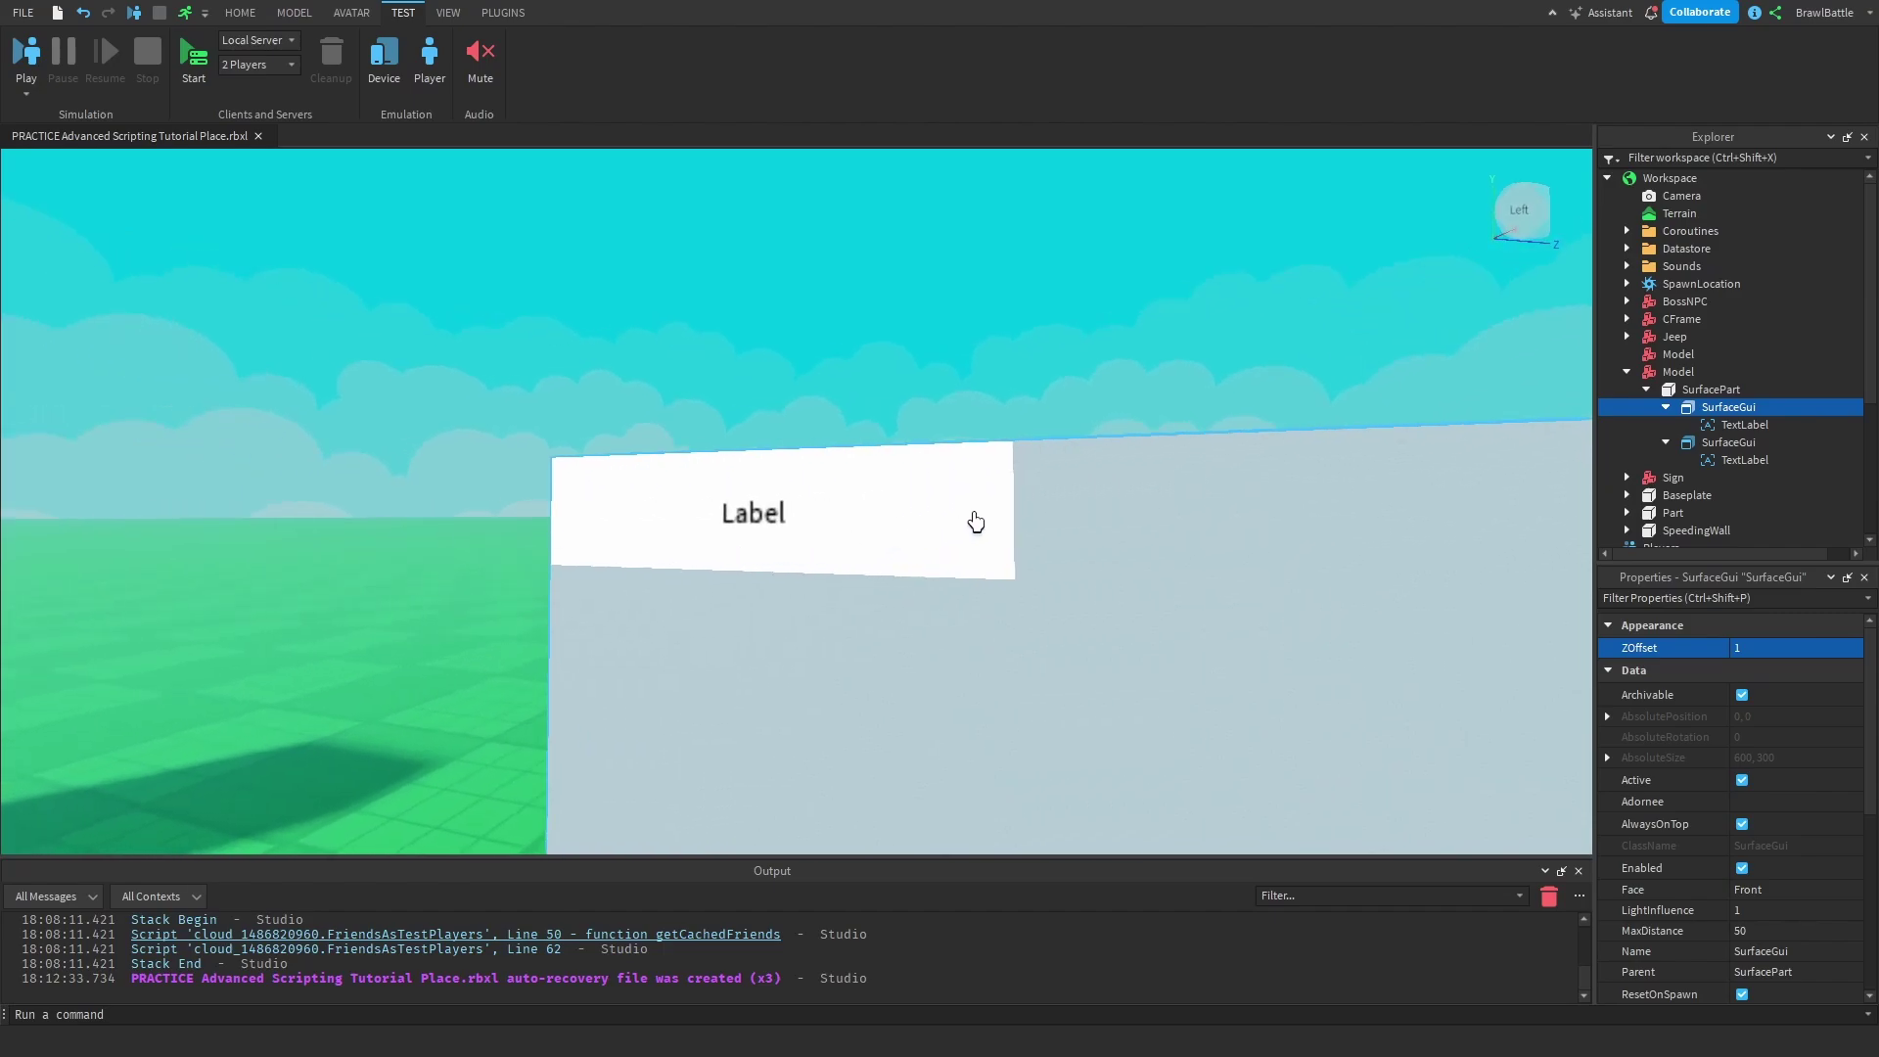
pyautogui.scroll(-1, 972, 525)
pyautogui.click(1734, 442)
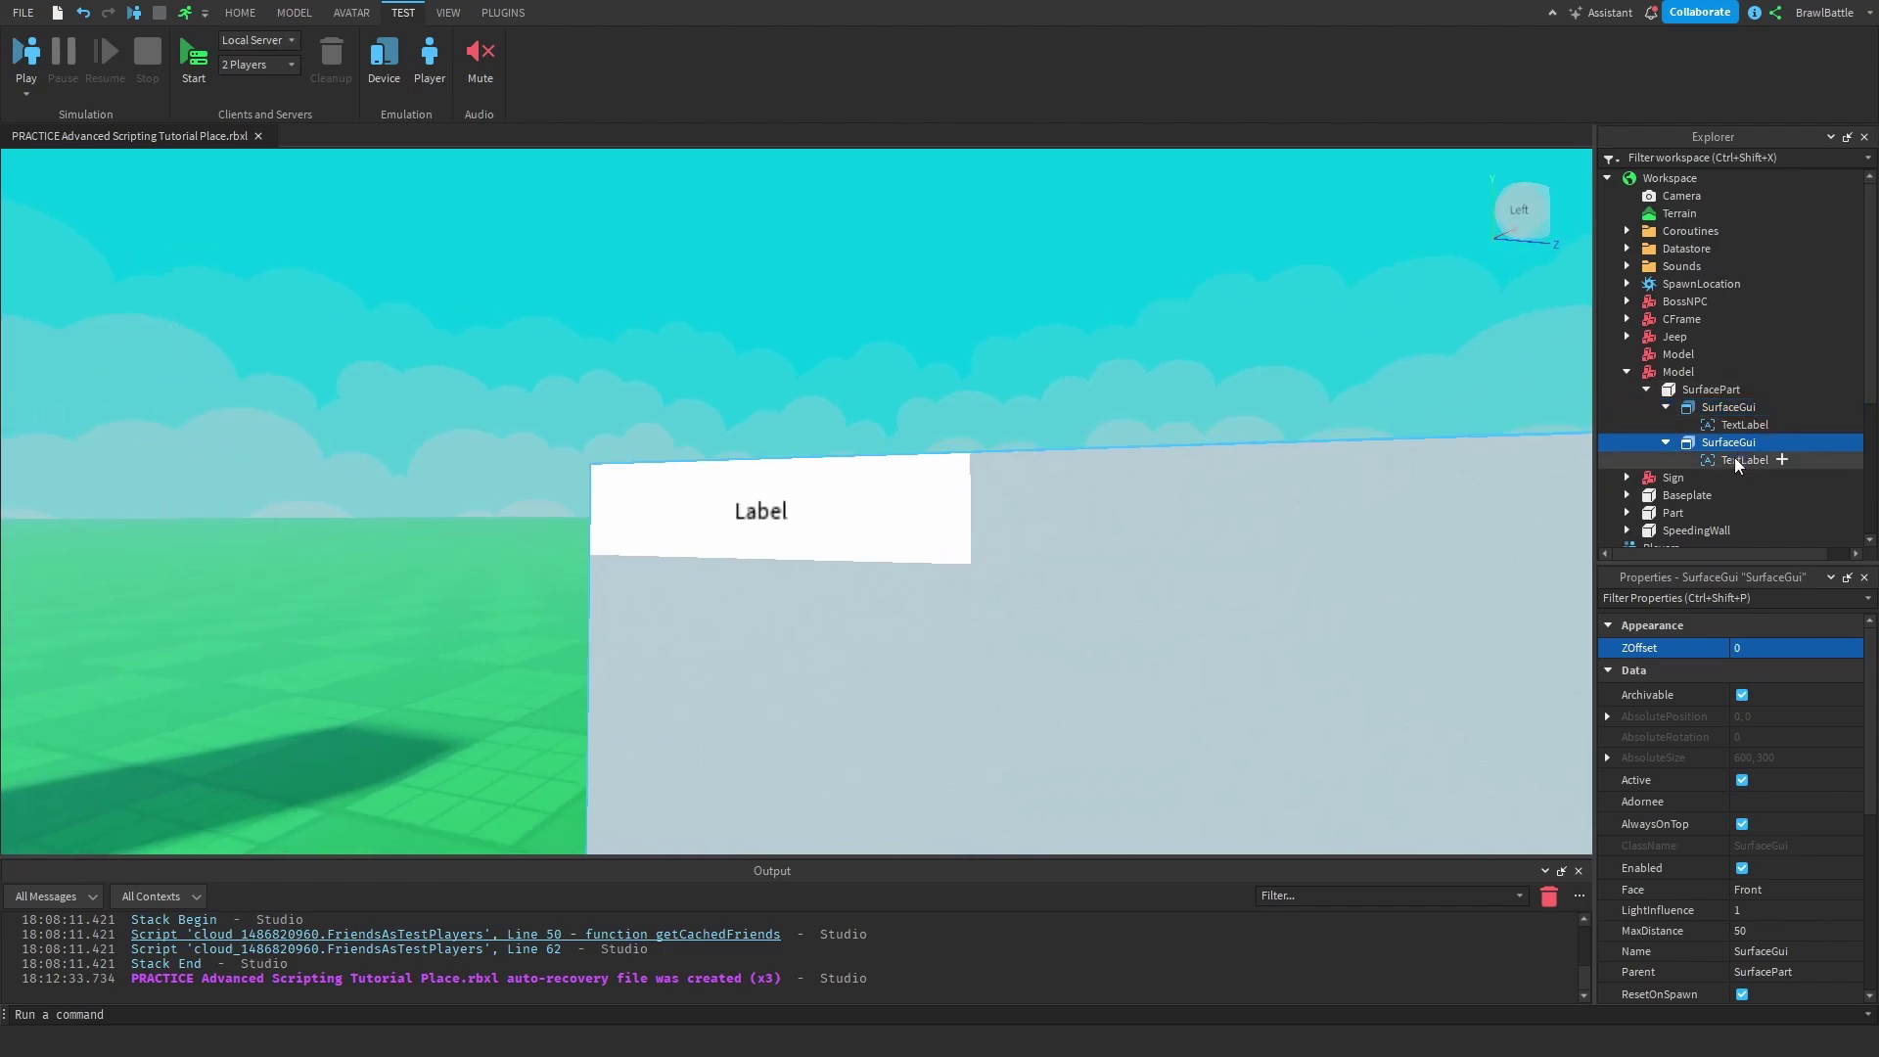
pyautogui.click(1732, 460)
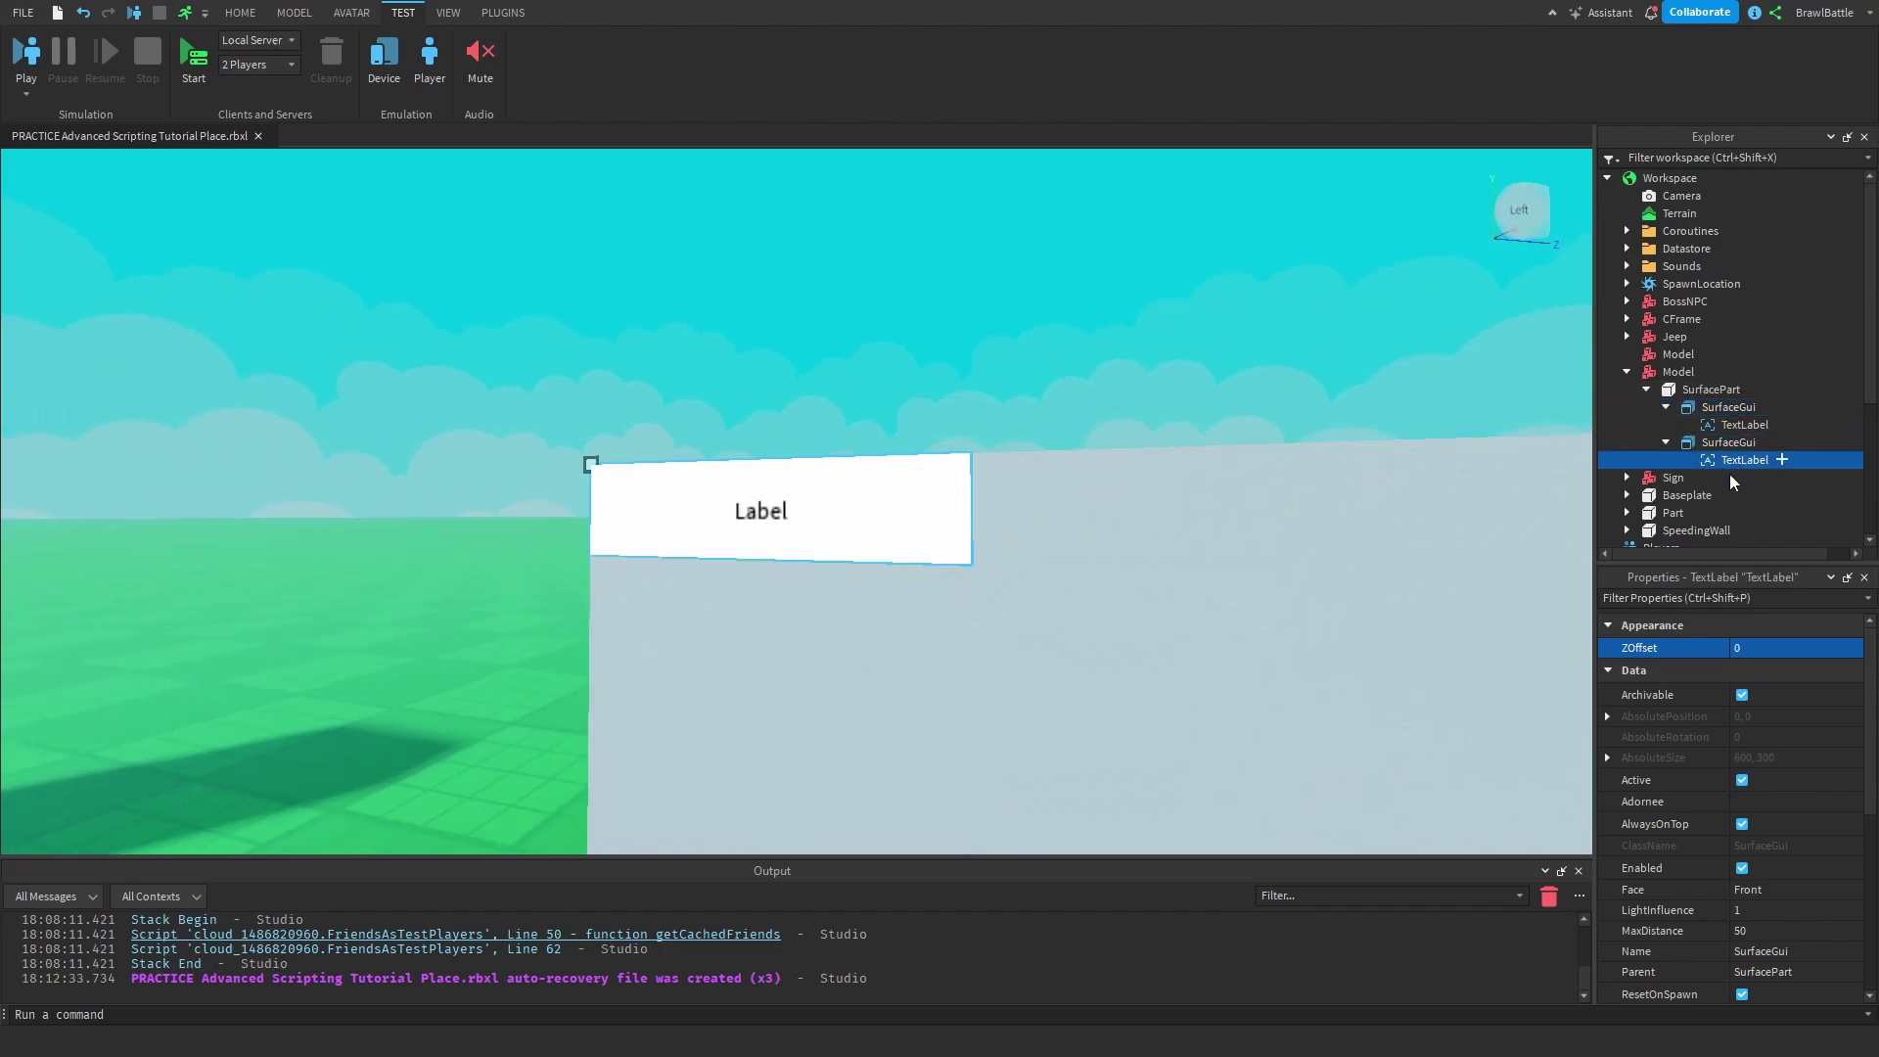
pyautogui.click(1735, 409)
pyautogui.moveTo(1225, 722); pyautogui.dragTo(1227, 722, button='right')
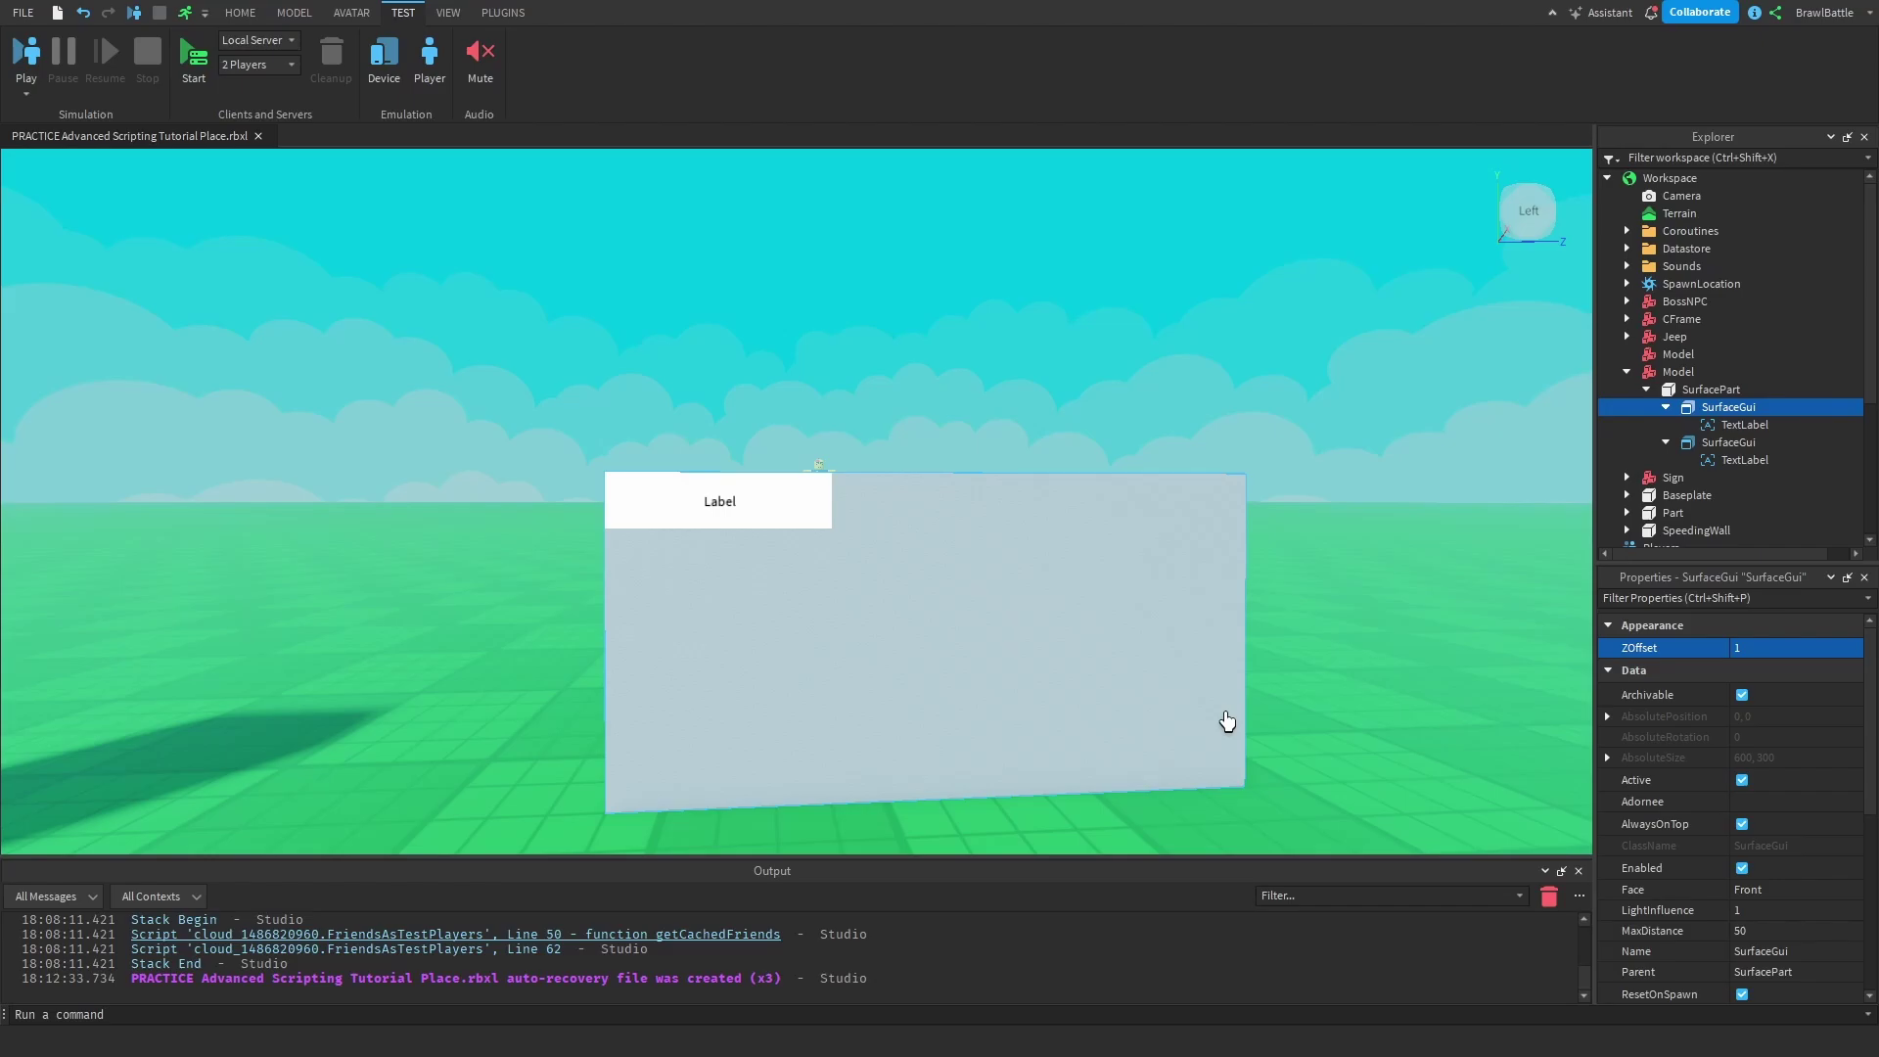
pyautogui.moveTo(1167, 698); pyautogui.dragTo(1149, 698, button='right')
pyautogui.moveTo(1303, 681); pyautogui.dragTo(1306, 681, button='right')
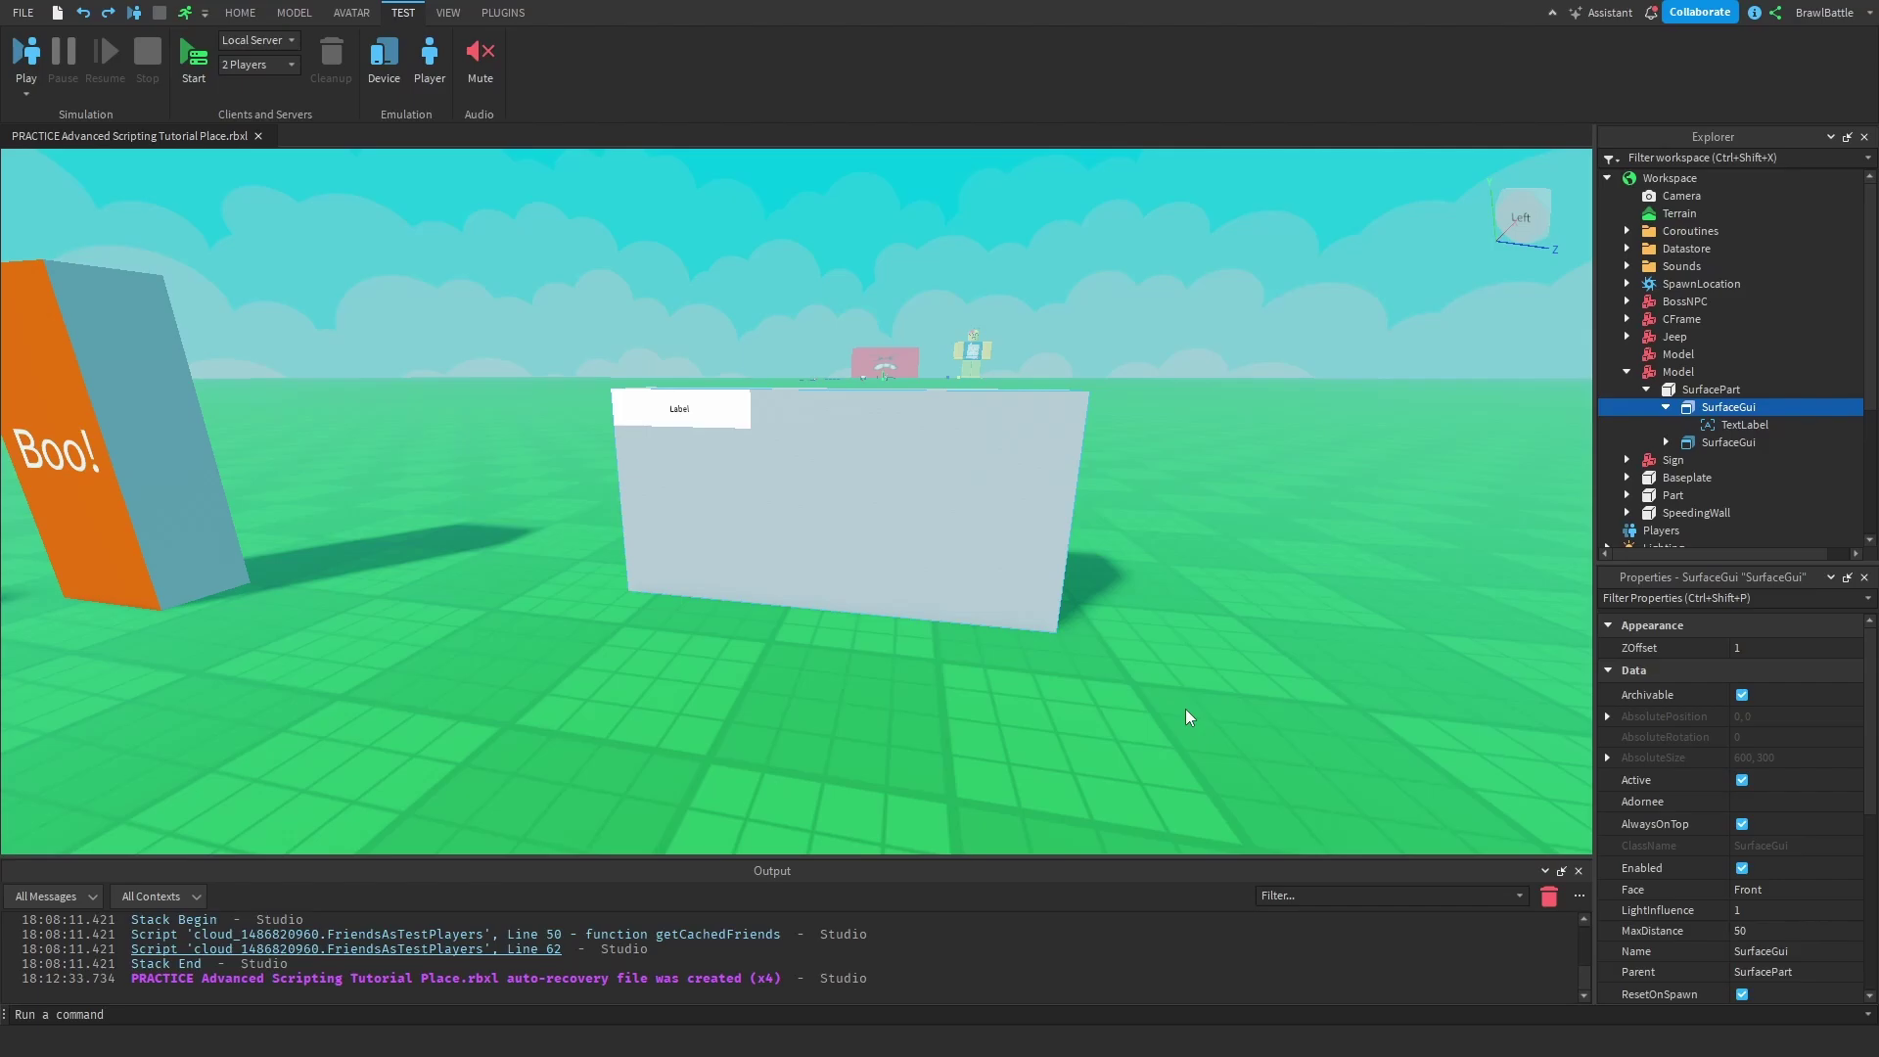
# Step: Delete the duplicate SurfaceGui and disable AlwaysOnTop on the remaining one
pyautogui.click(1734, 444)
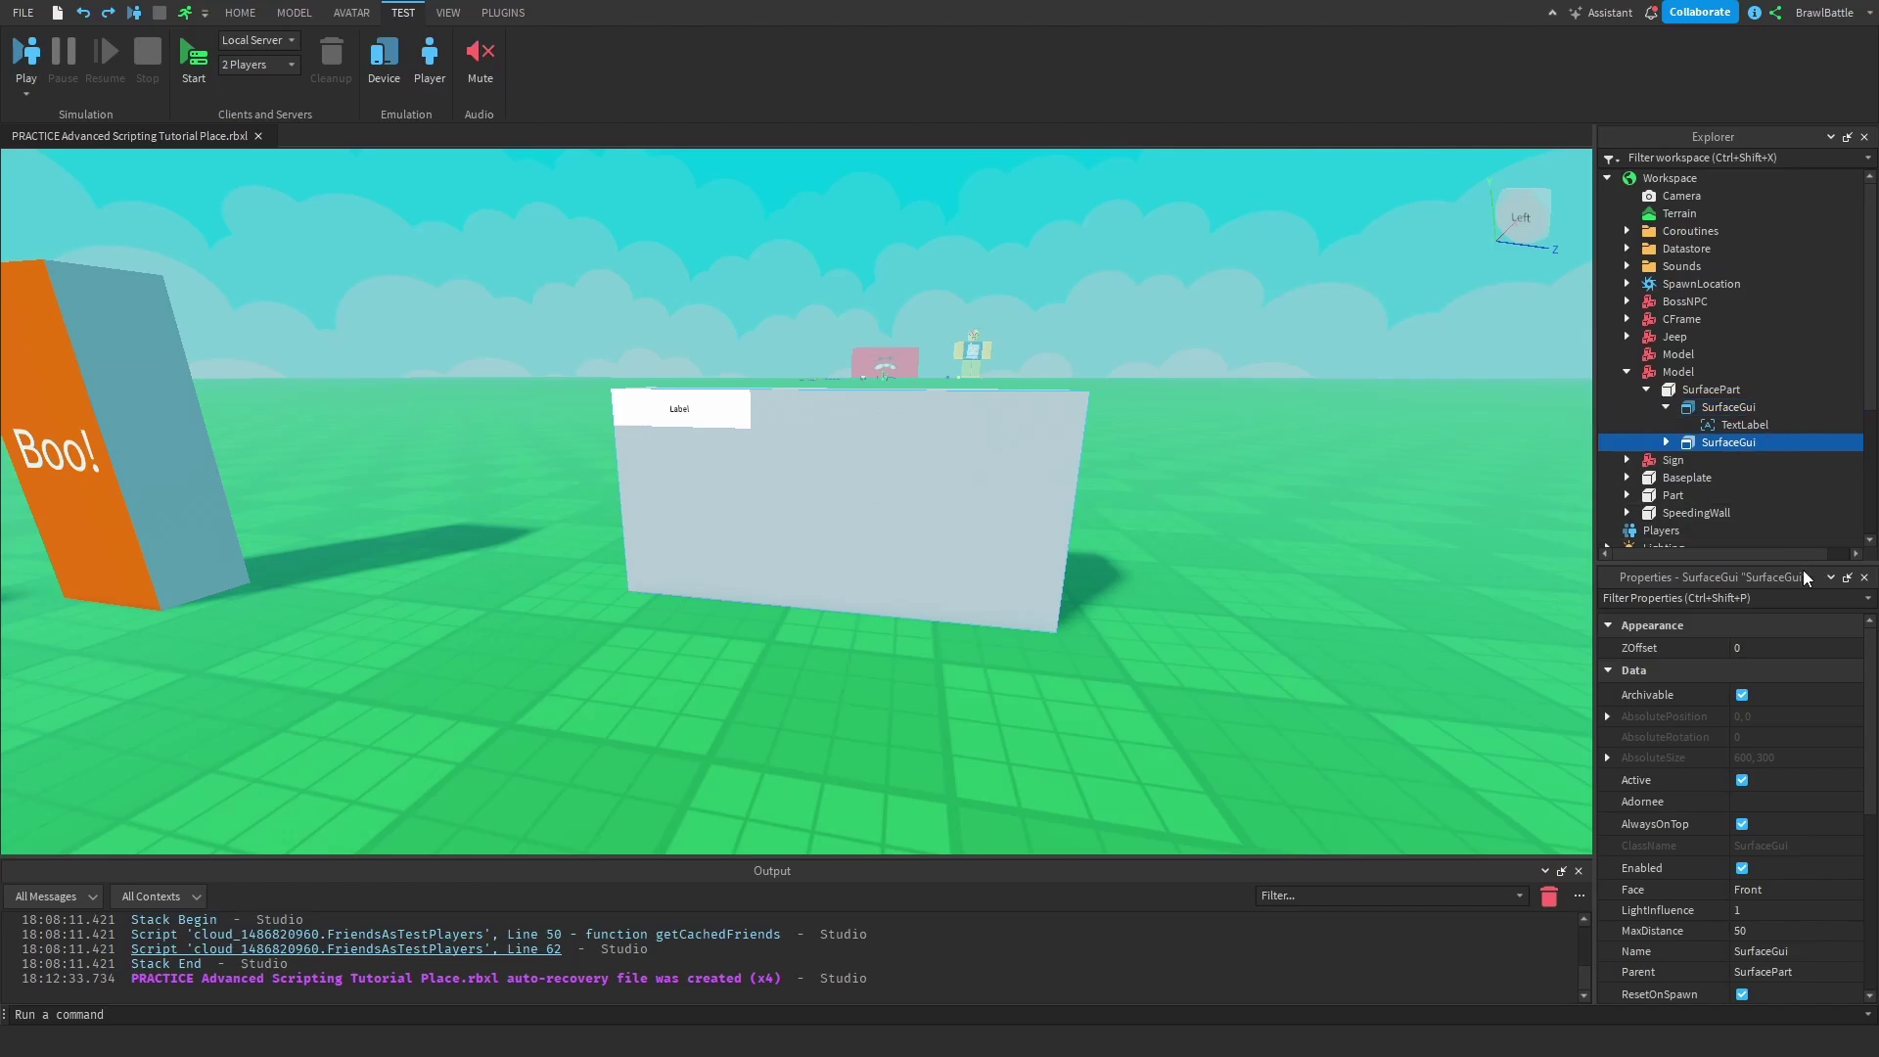
pyautogui.press('Delete')
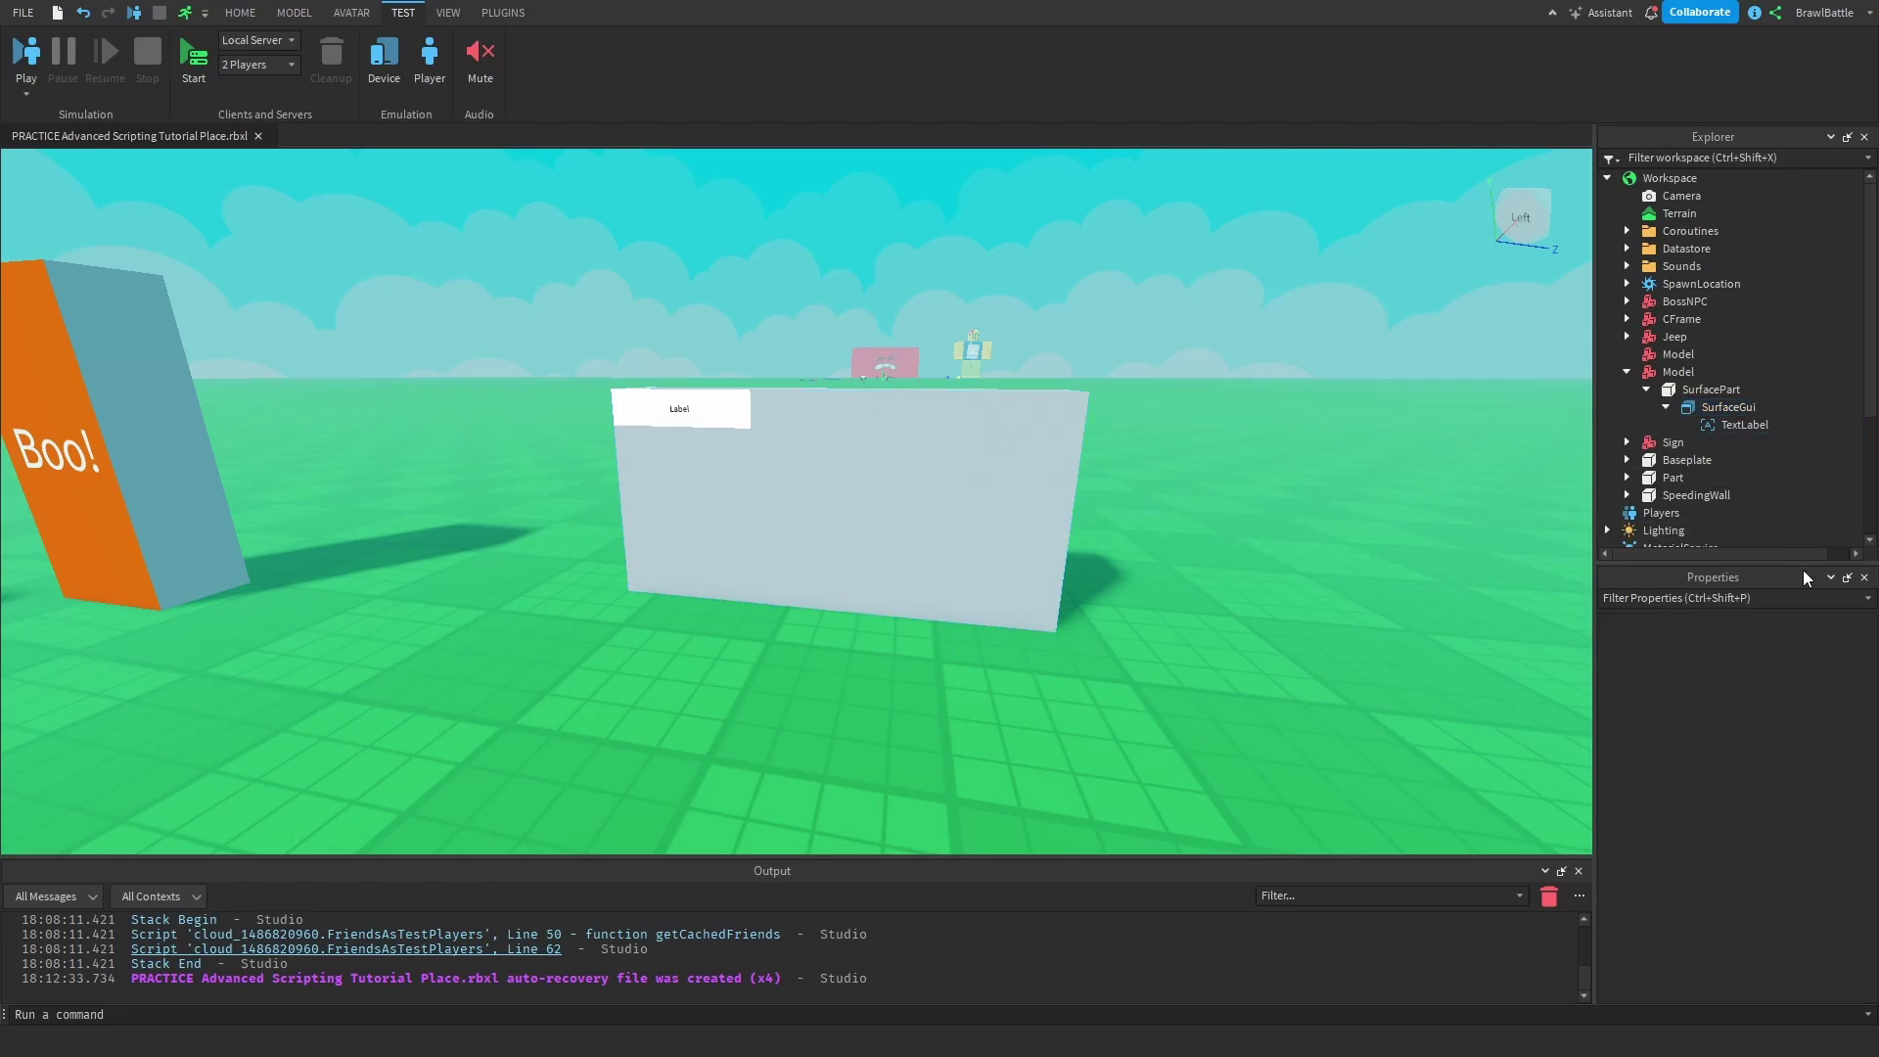
pyautogui.click(1736, 411)
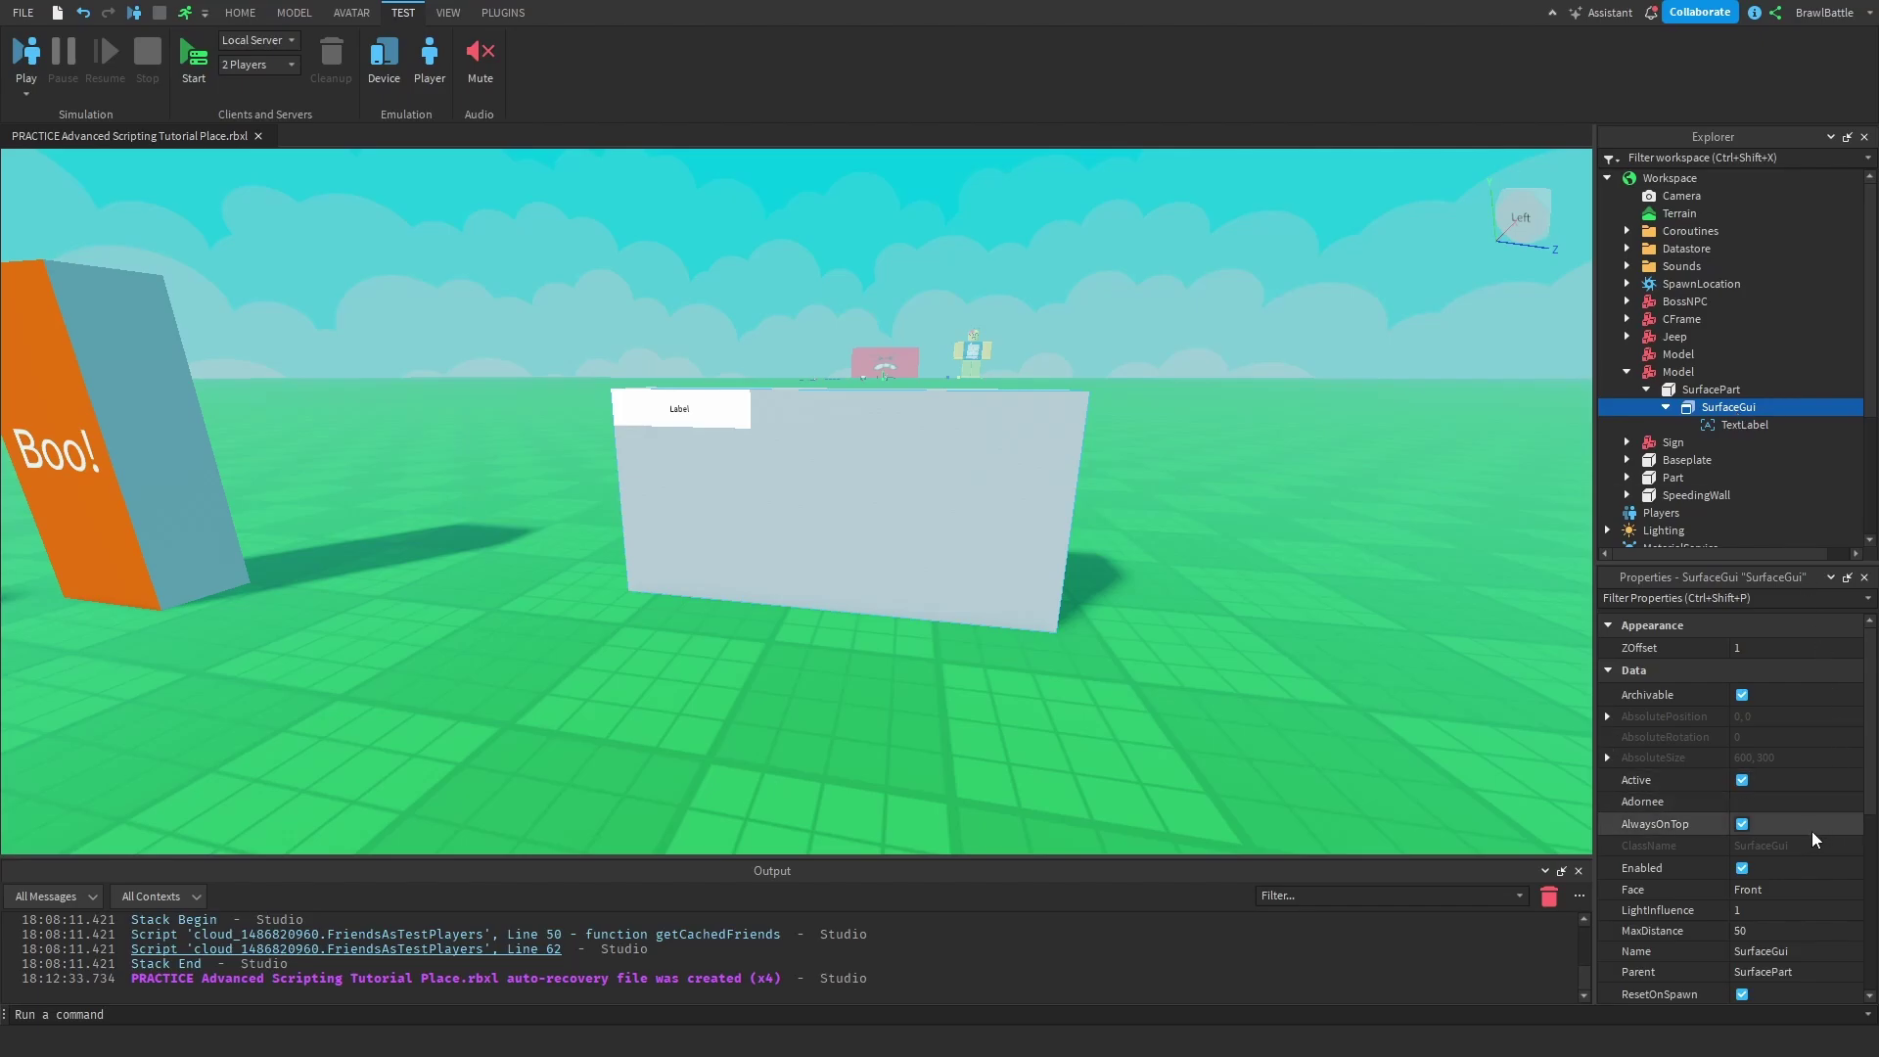
pyautogui.click(1741, 824)
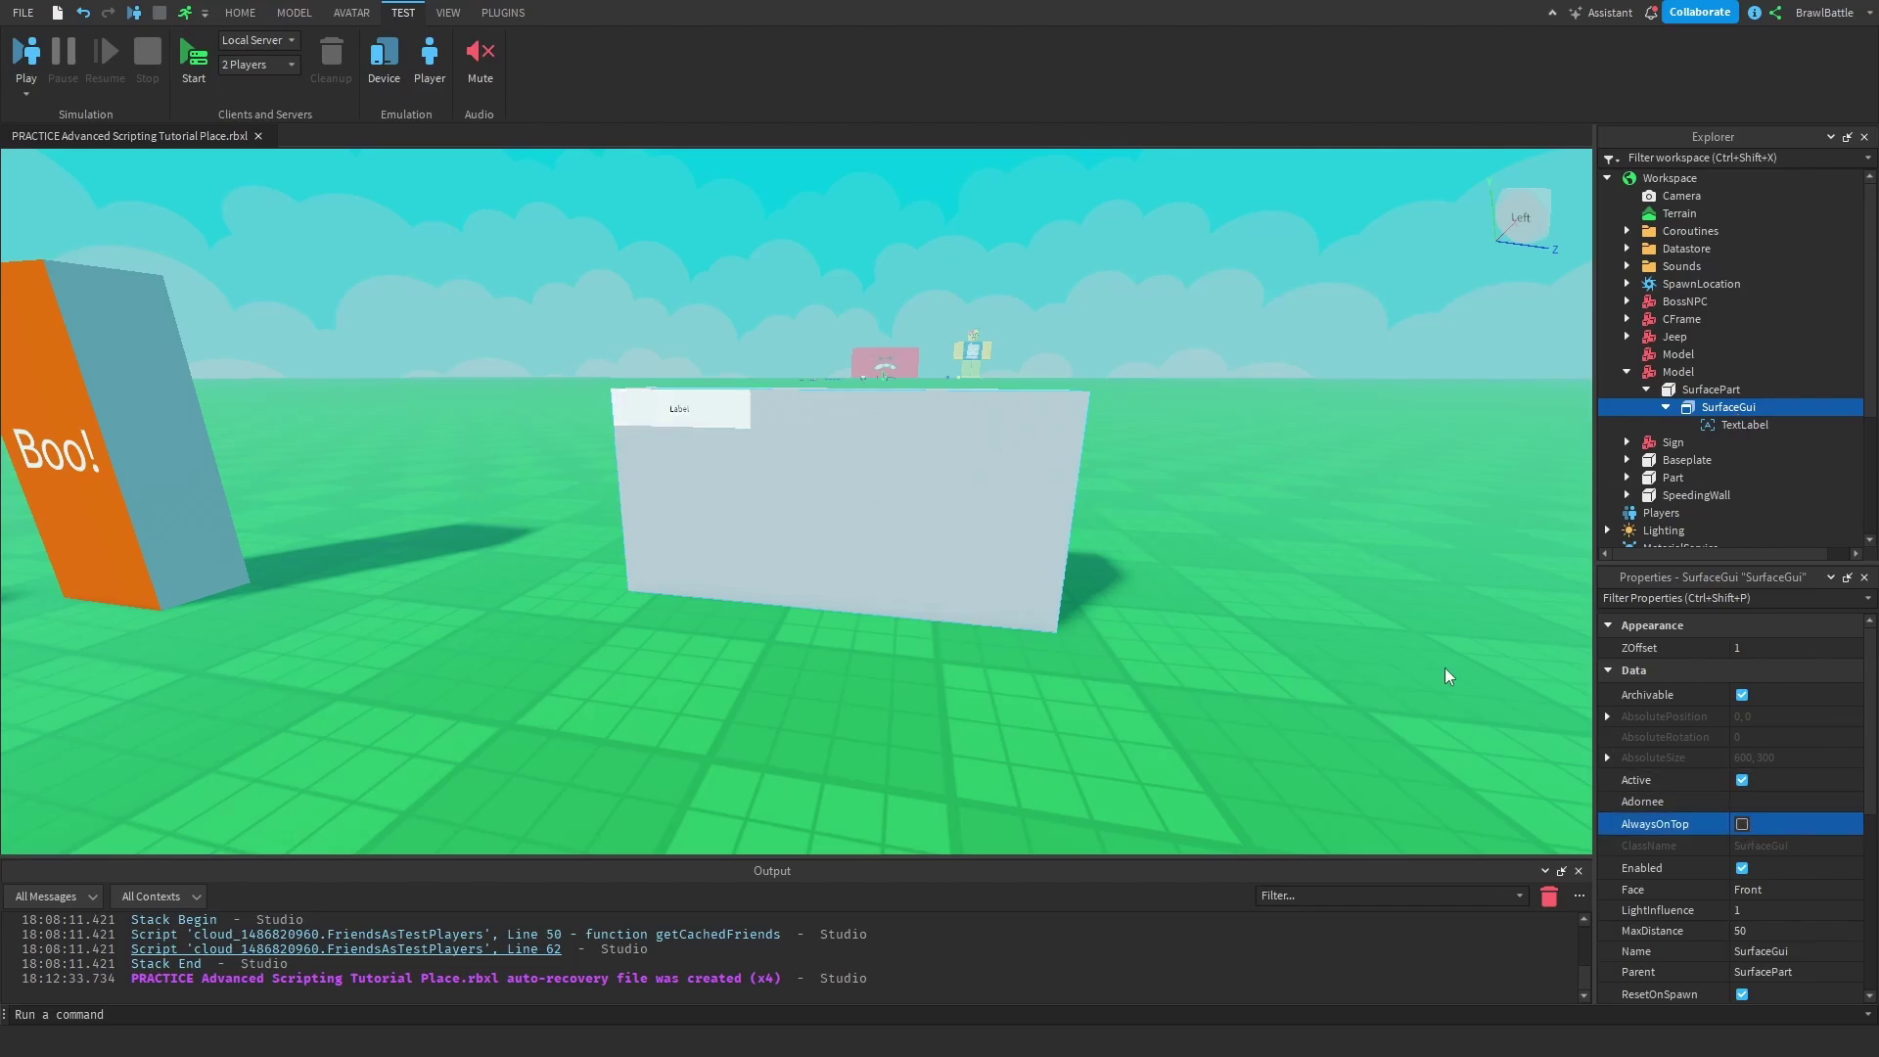
pyautogui.moveTo(1444, 667); pyautogui.dragTo(1392, 657, button='right')
pyautogui.press('w')
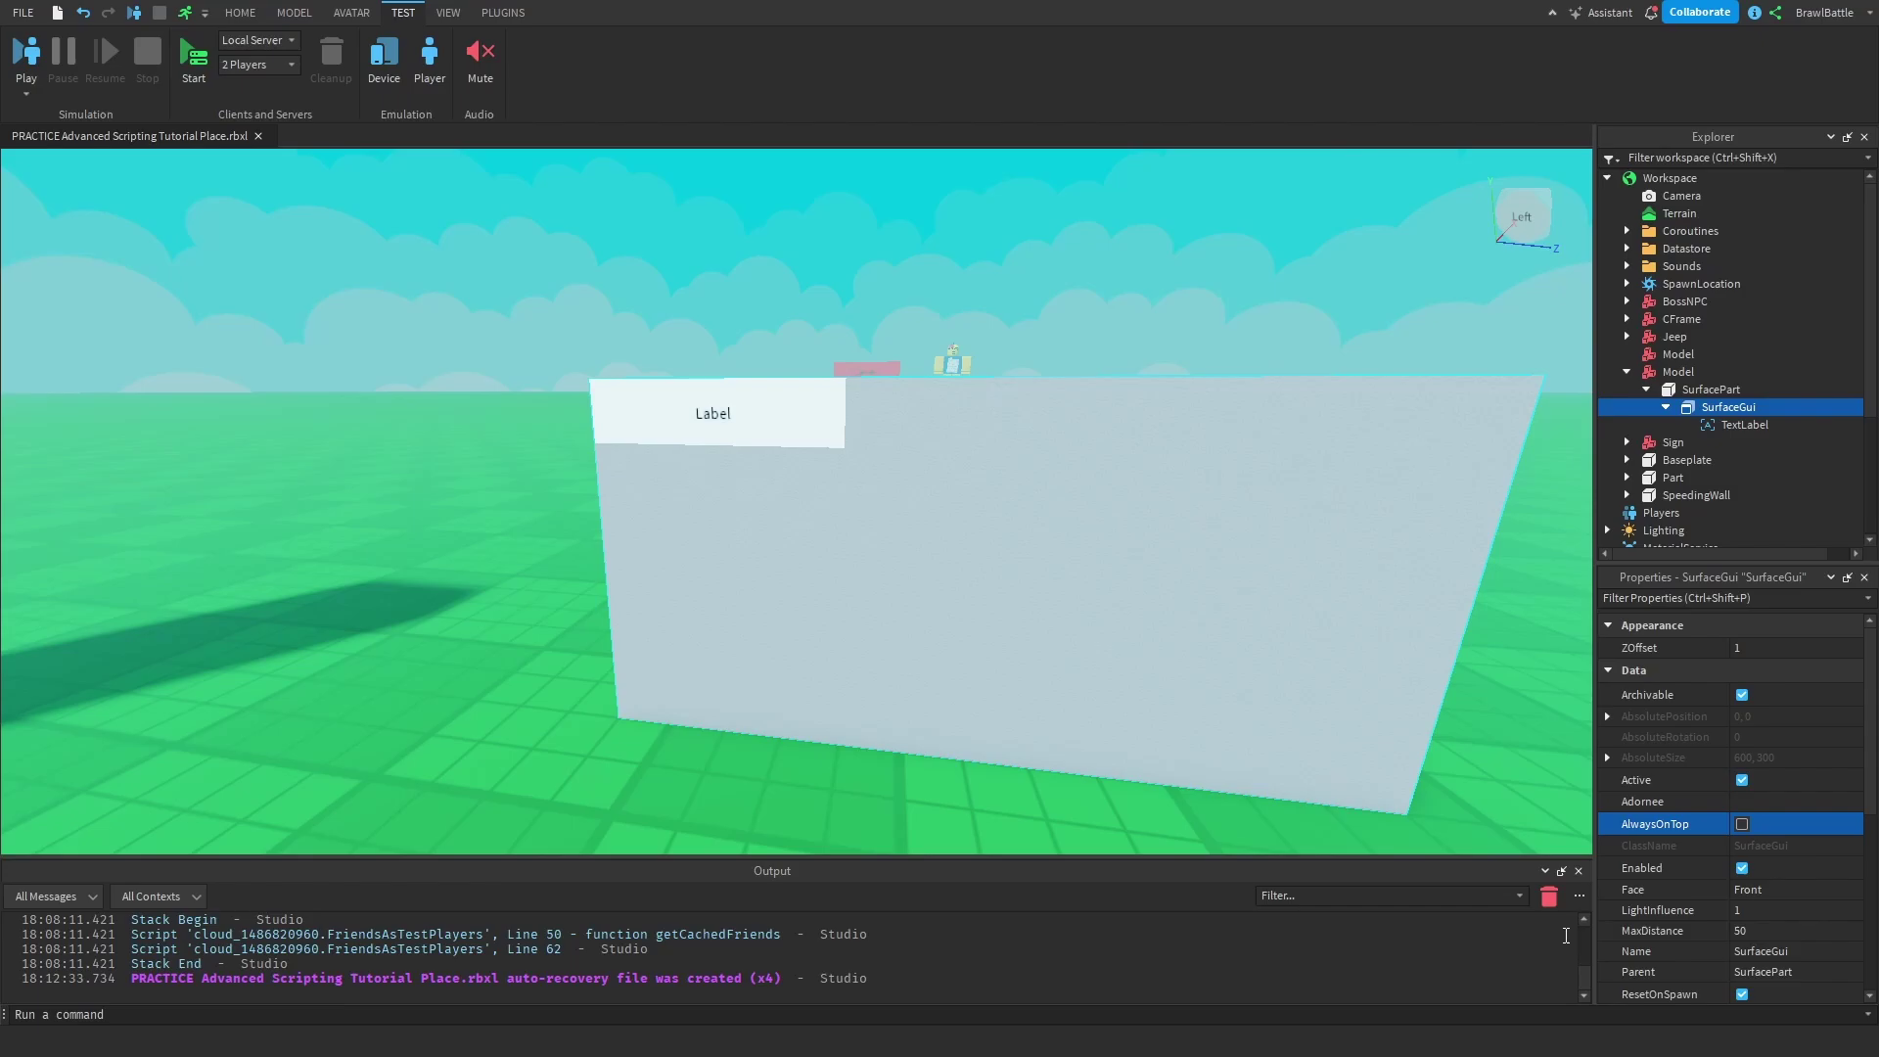
# Step: Move SurfacePart 38 studs straight down beneath the baseplate and bring its label into view
pyautogui.click(1710, 389)
pyautogui.click(974, 710)
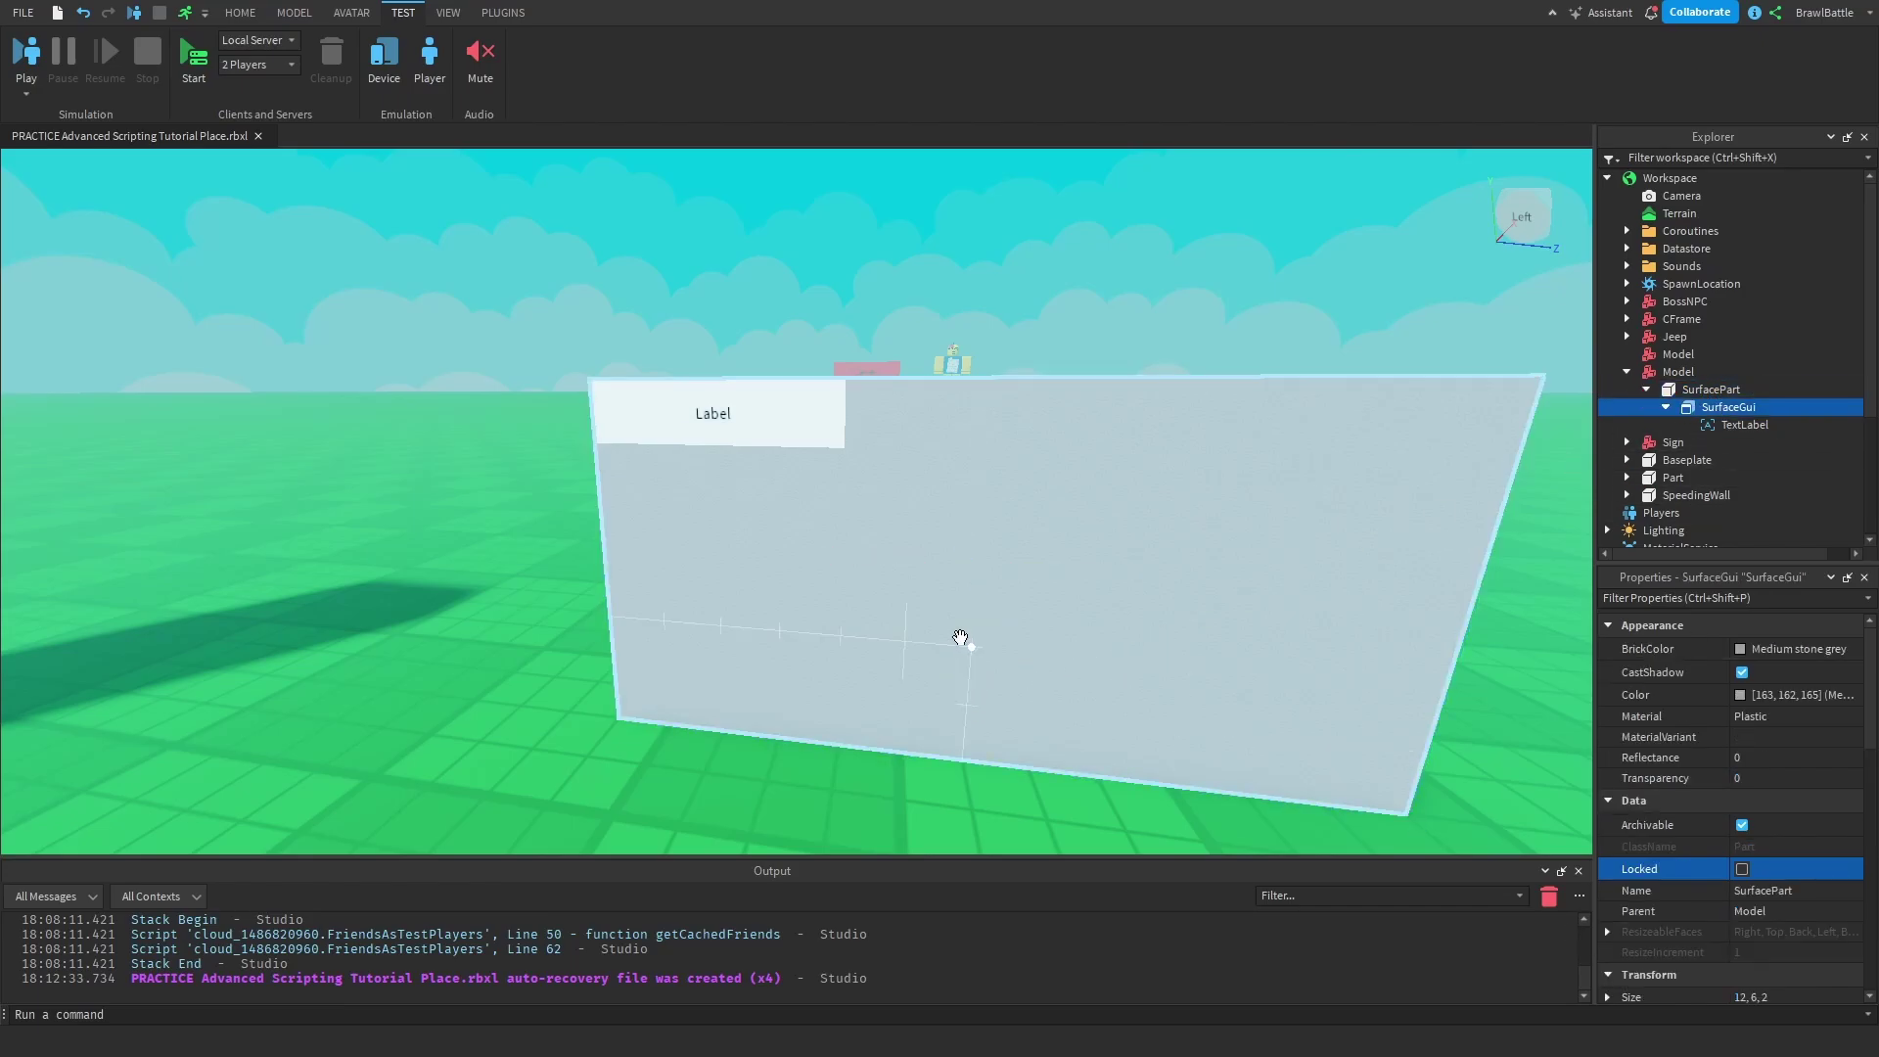
pyautogui.click(1007, 709)
pyautogui.click(1722, 391)
pyautogui.moveTo(1172, 646); pyautogui.dragTo(1173, 573, button='right')
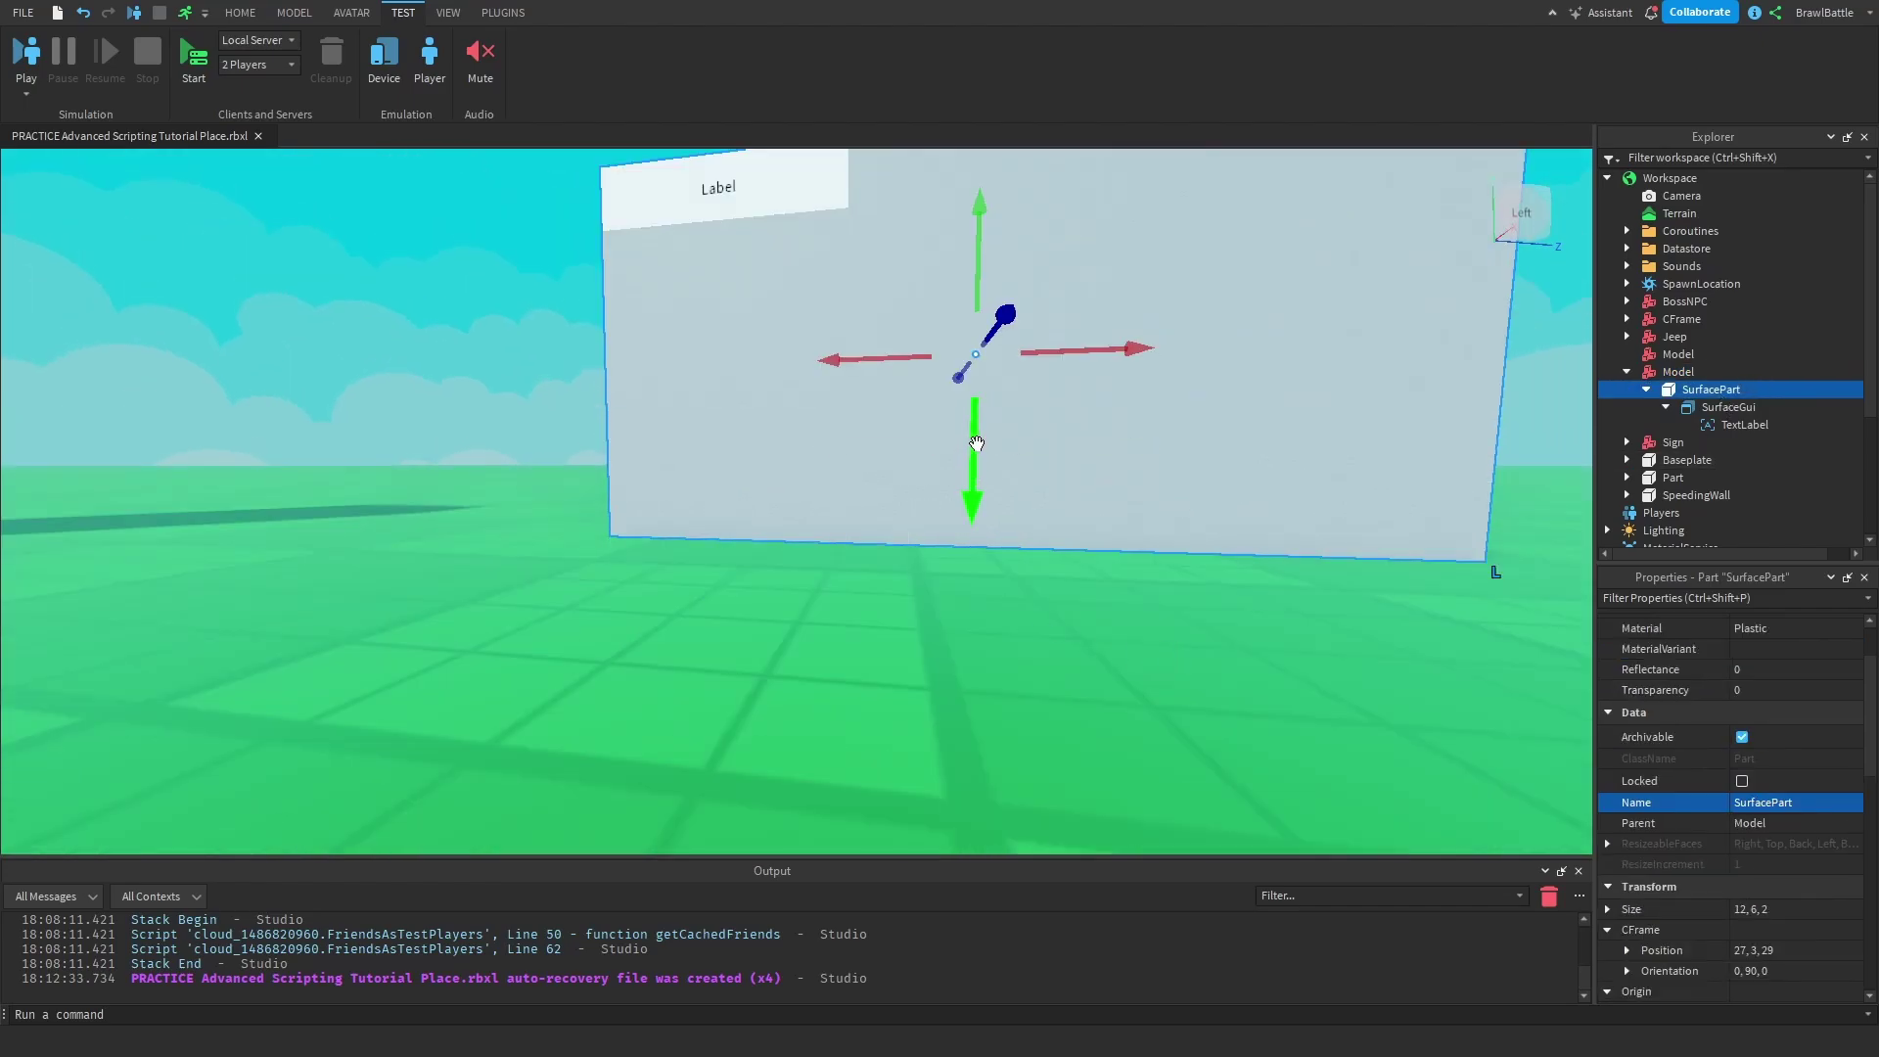
pyautogui.moveTo(973, 445); pyautogui.dragTo(959, 657)
pyautogui.scroll(3, 758, 710)
pyautogui.scroll(-3, 665, 530)
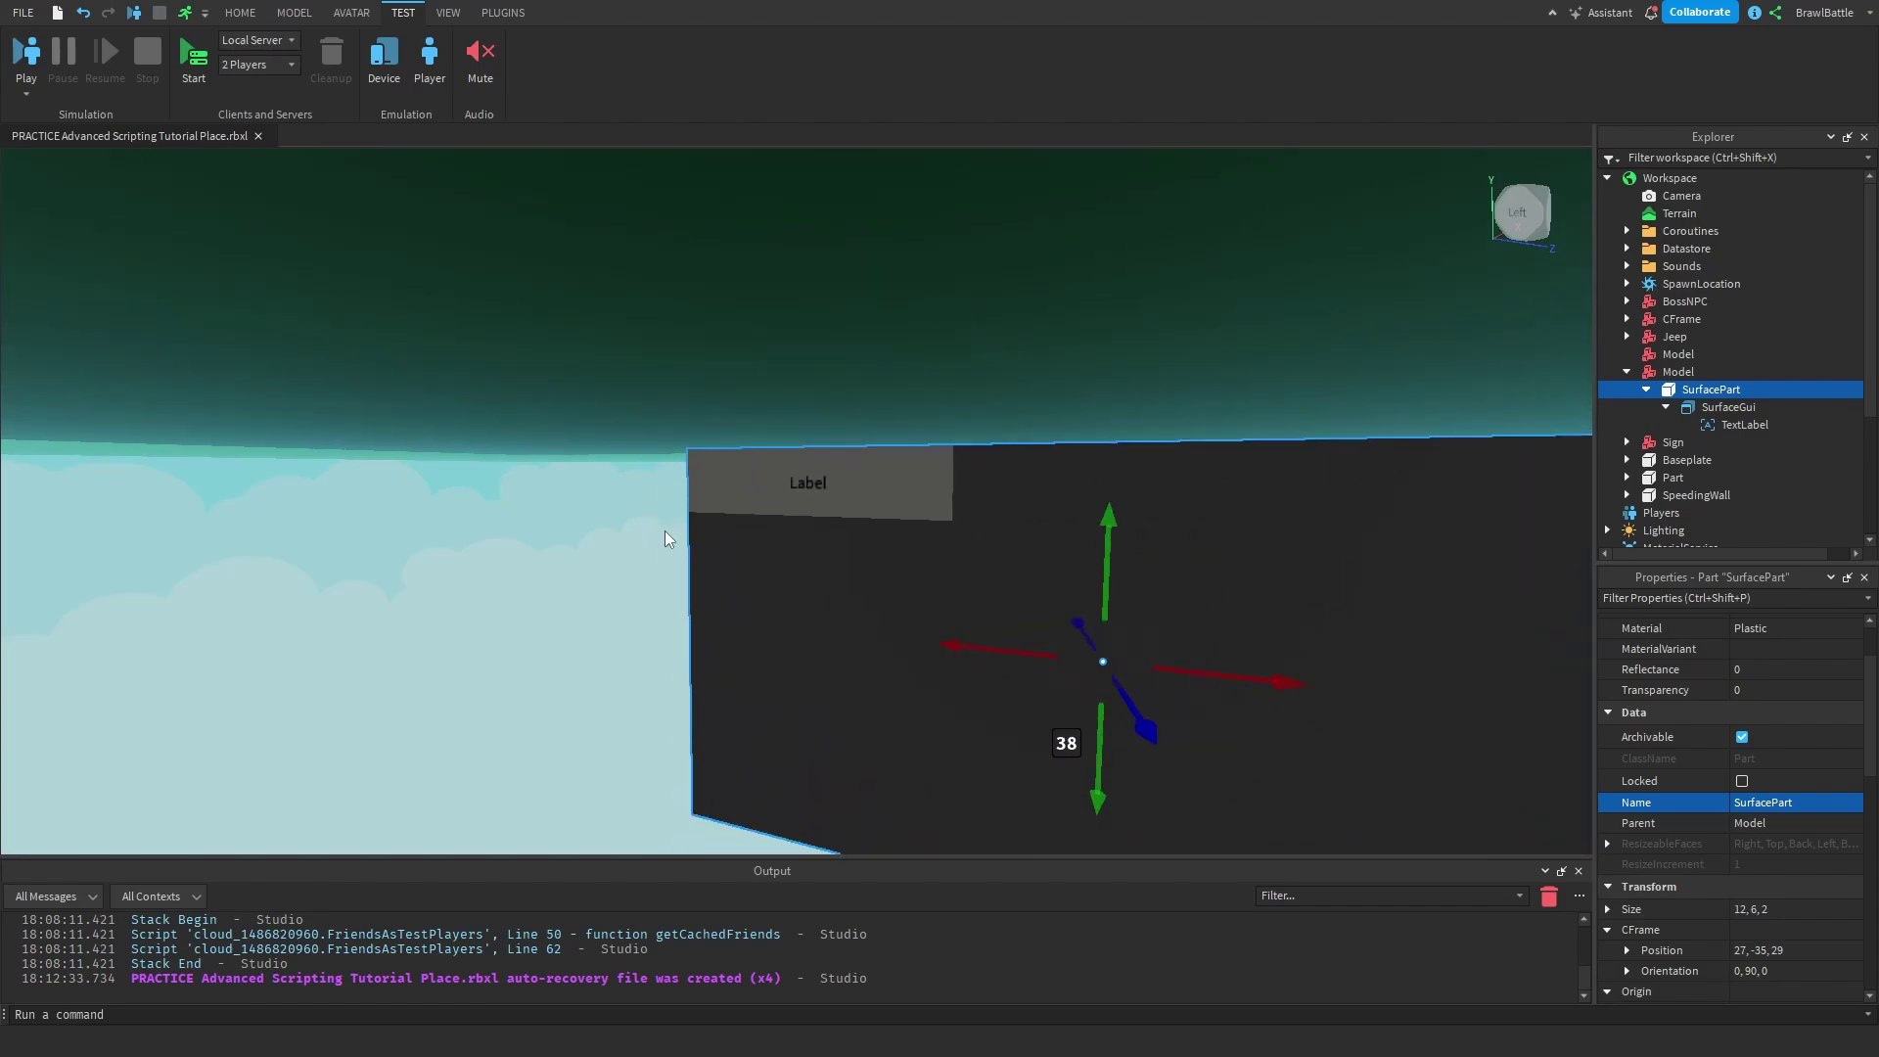
pyautogui.moveTo(626, 532); pyautogui.dragTo(687, 525, button='right')
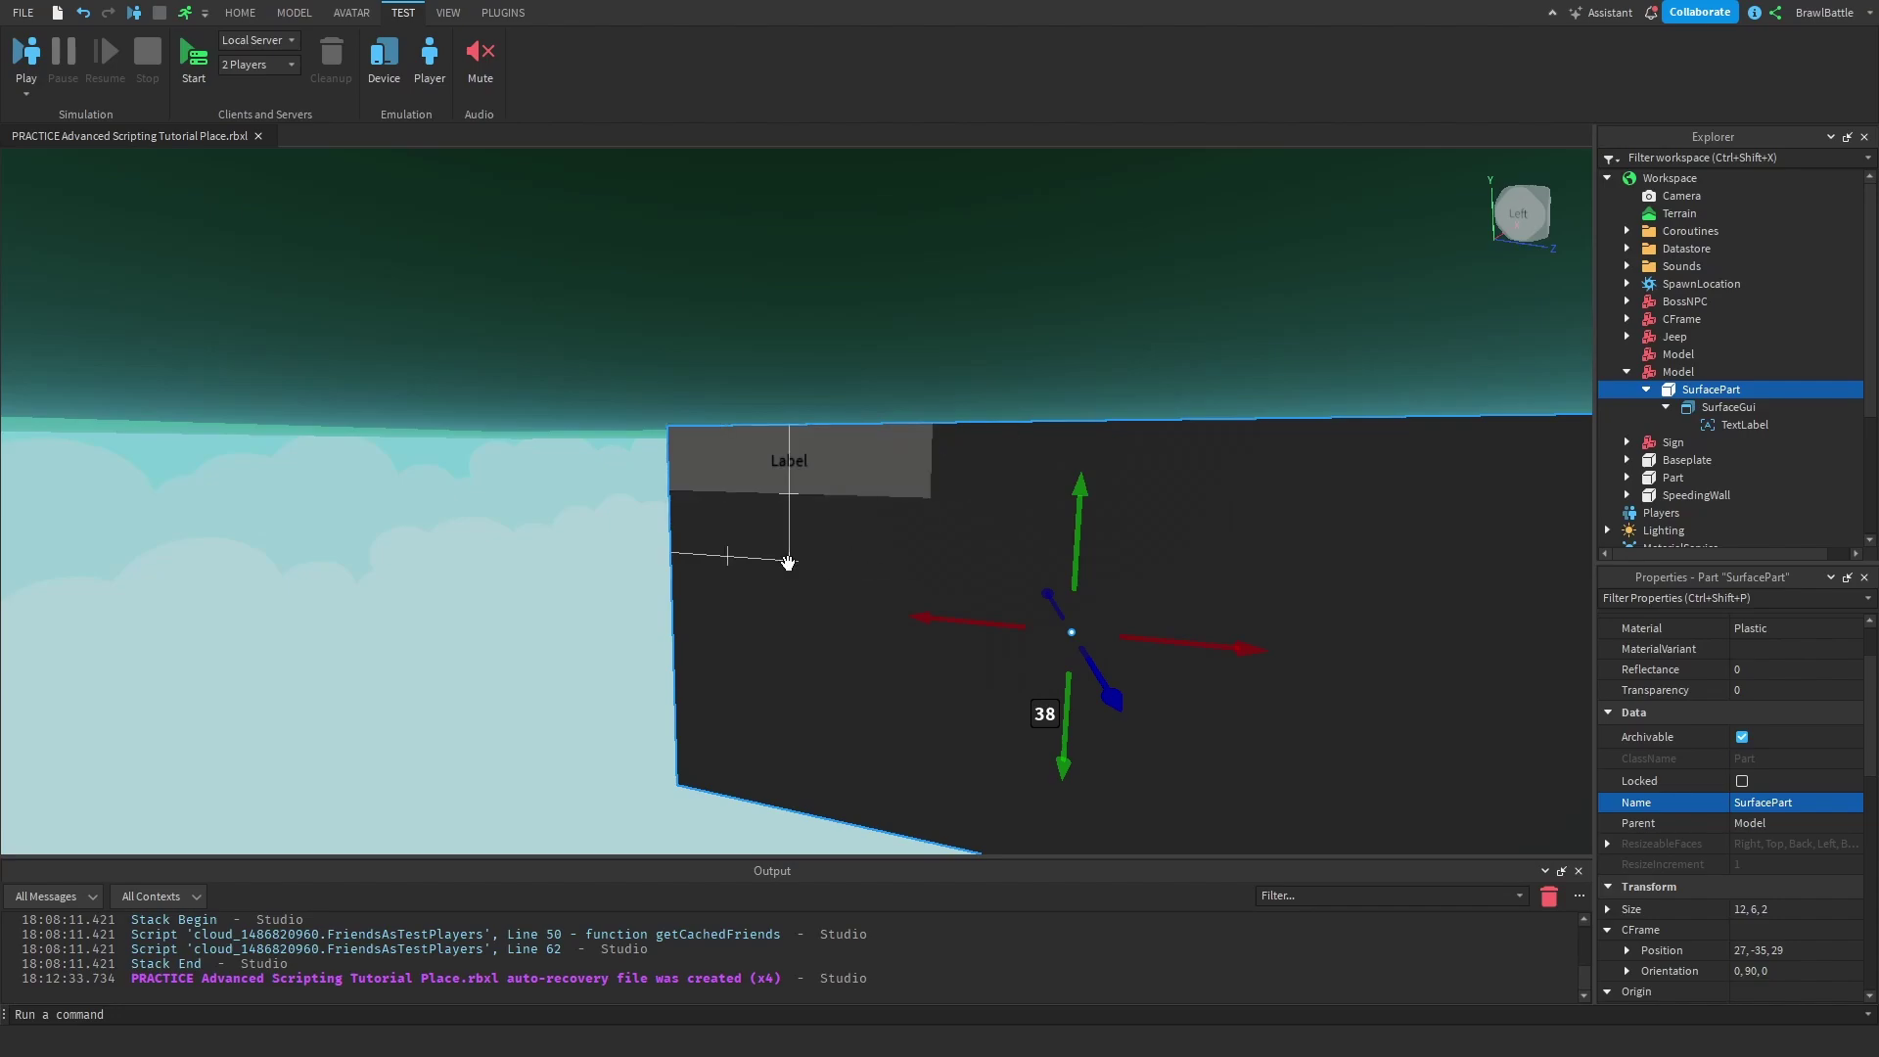
# Step: Set the SurfaceGui's LightInfluence to 0
pyautogui.click(1727, 407)
pyautogui.scroll(-1, 1720, 701)
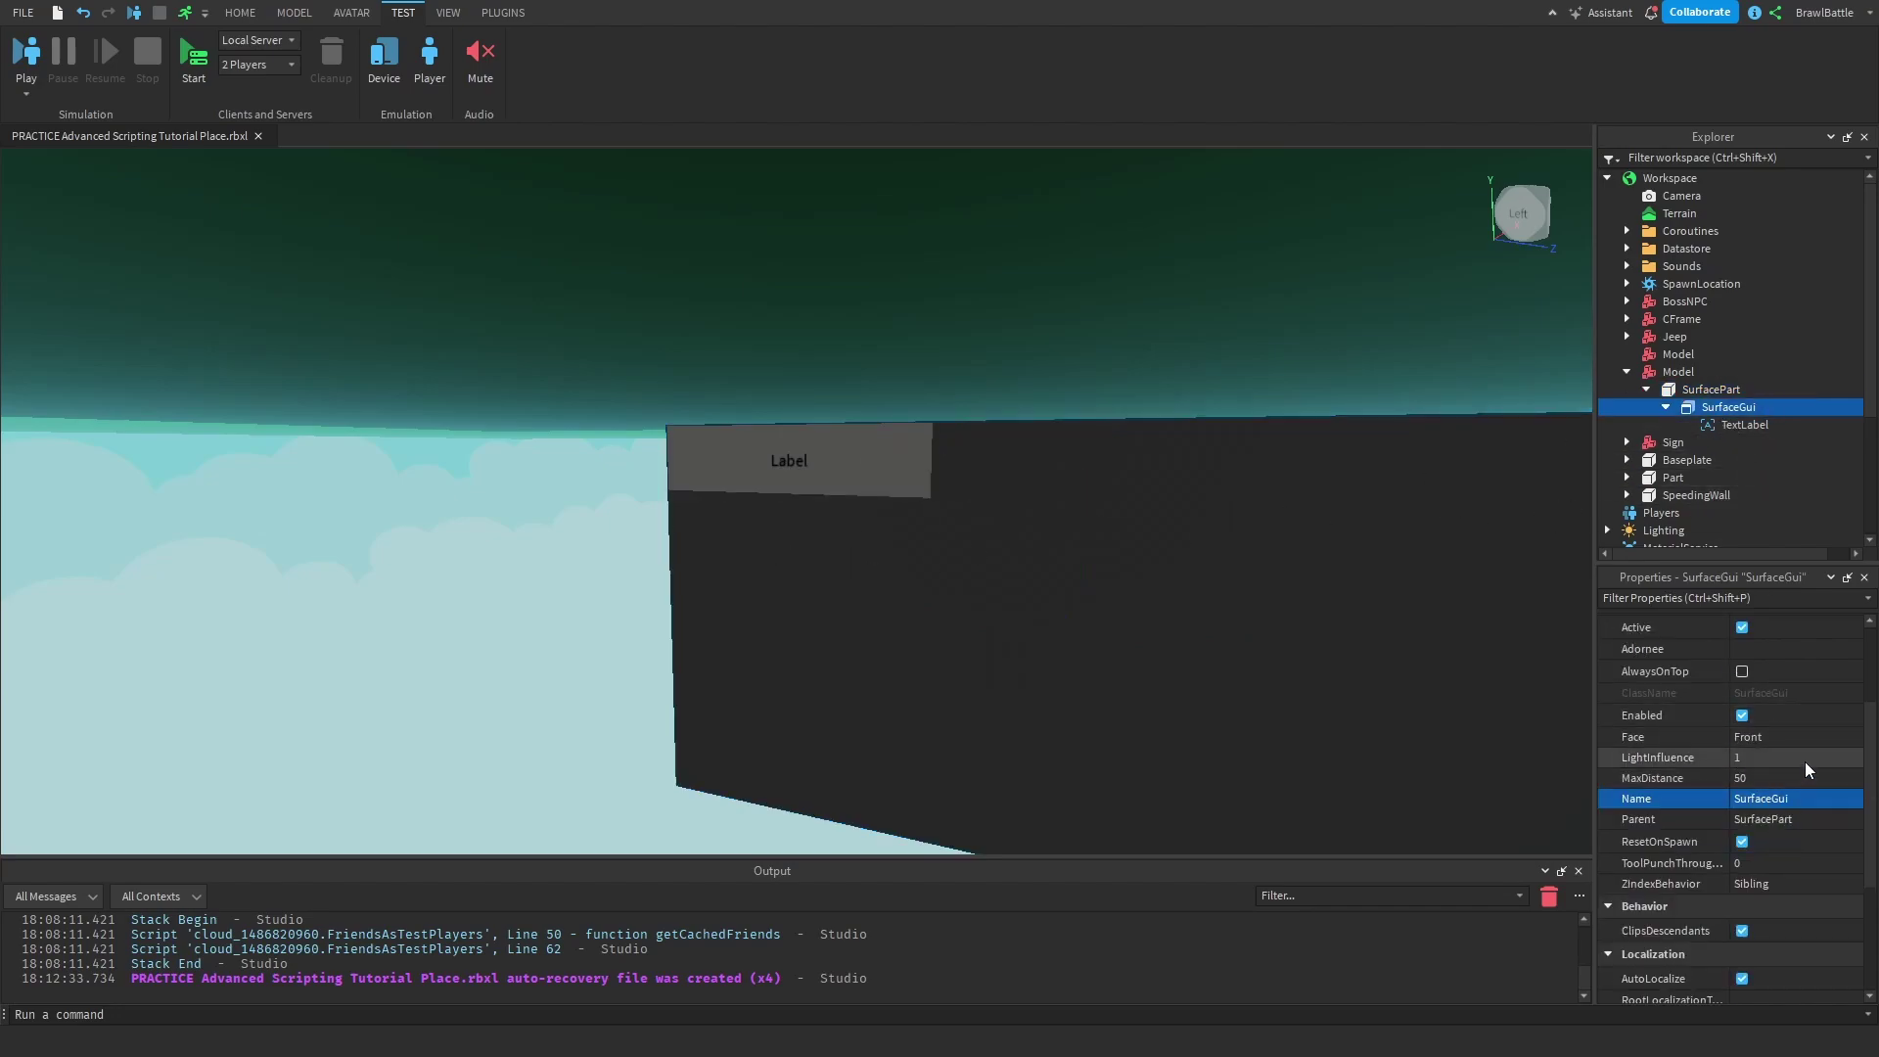
pyautogui.click(1776, 756)
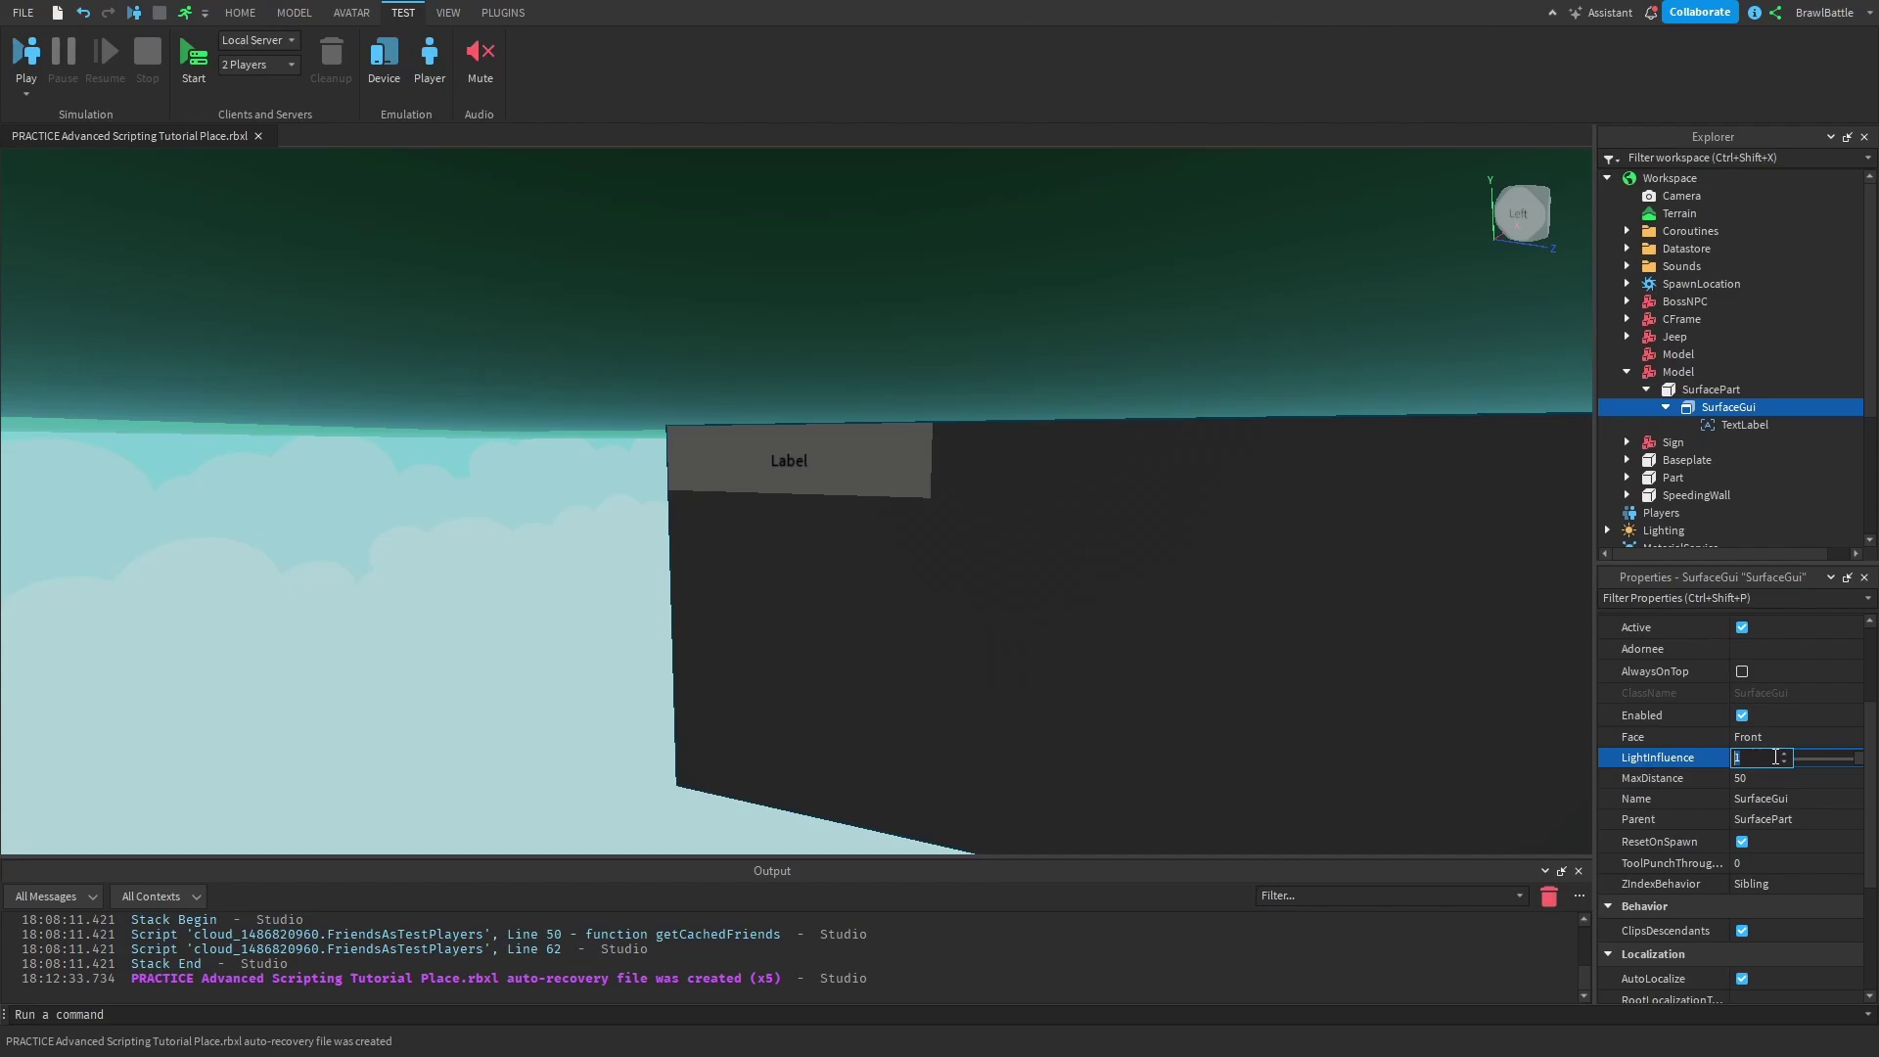
pyautogui.write('0')
pyautogui.press('Return')
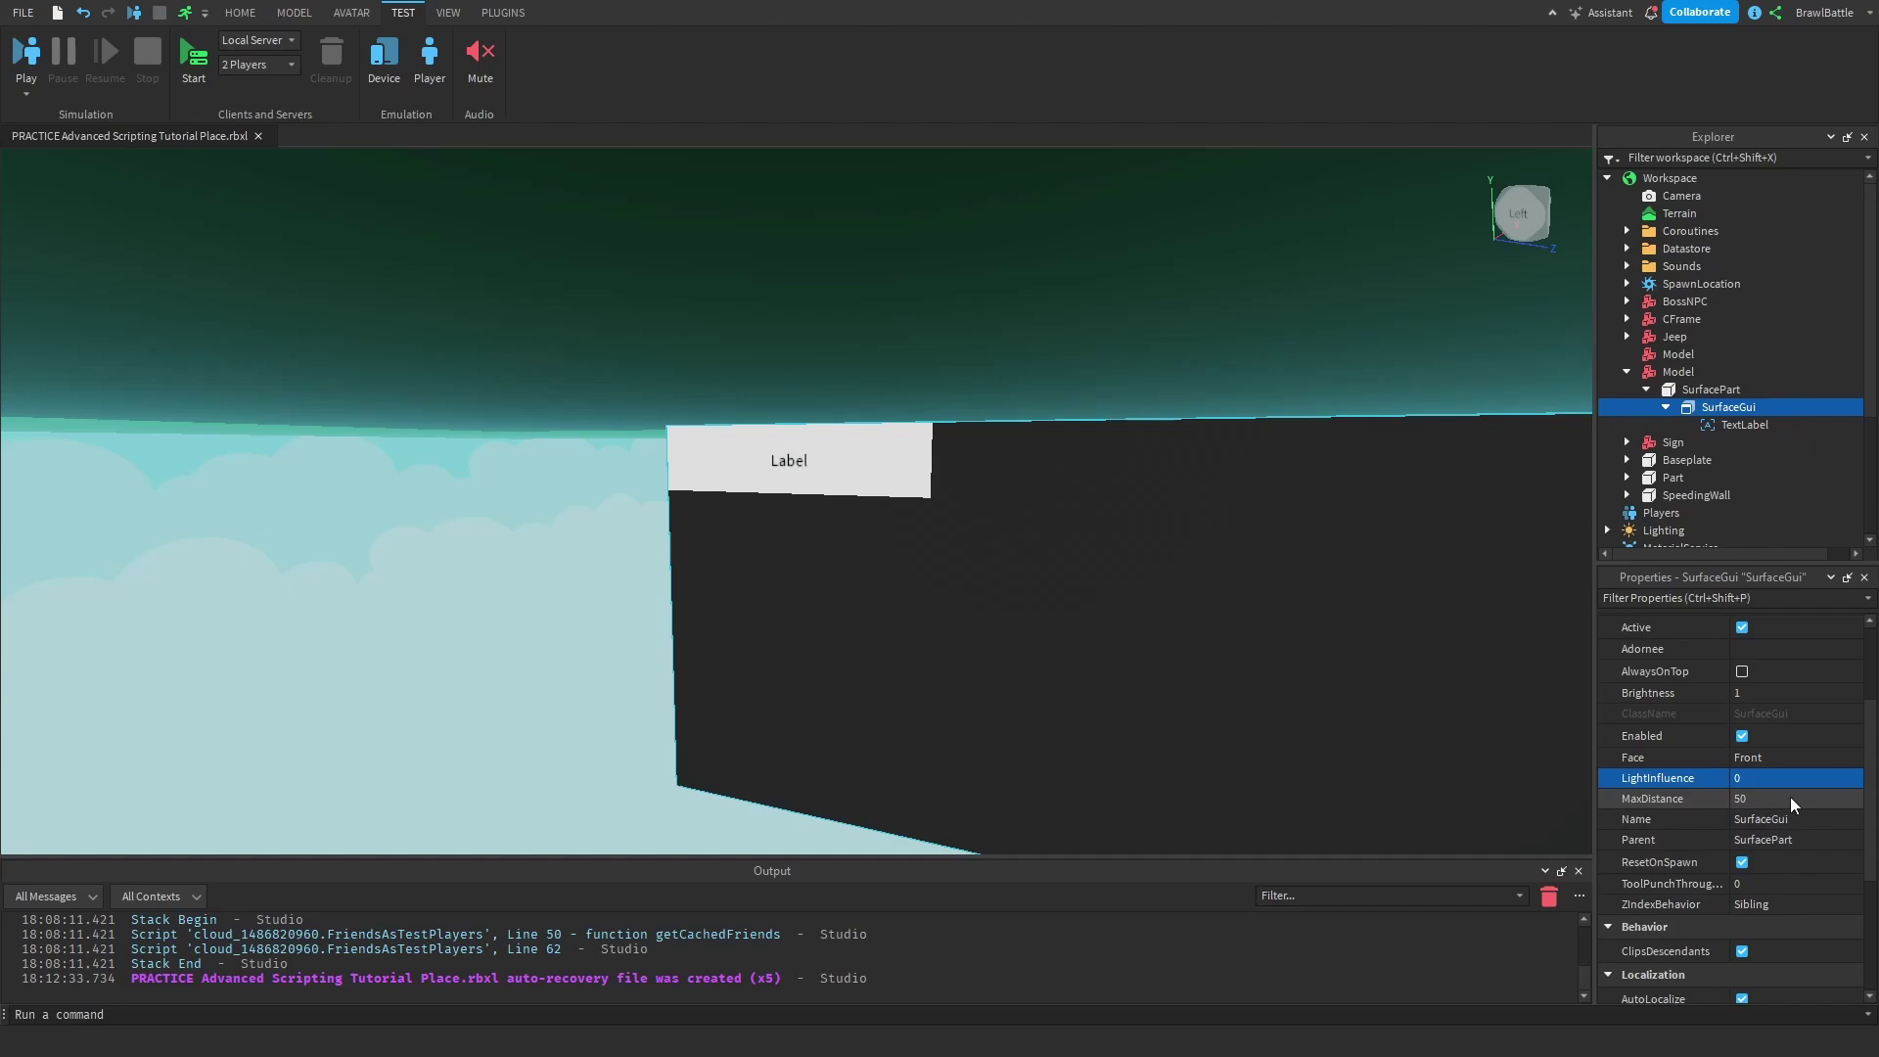
# Step: Switch the SurfaceGui's LightInfluence to 1 and back to 0 to compare the label's lighting under the baseplate
pyautogui.click(1764, 785)
pyautogui.write('1')
pyautogui.press('Return')
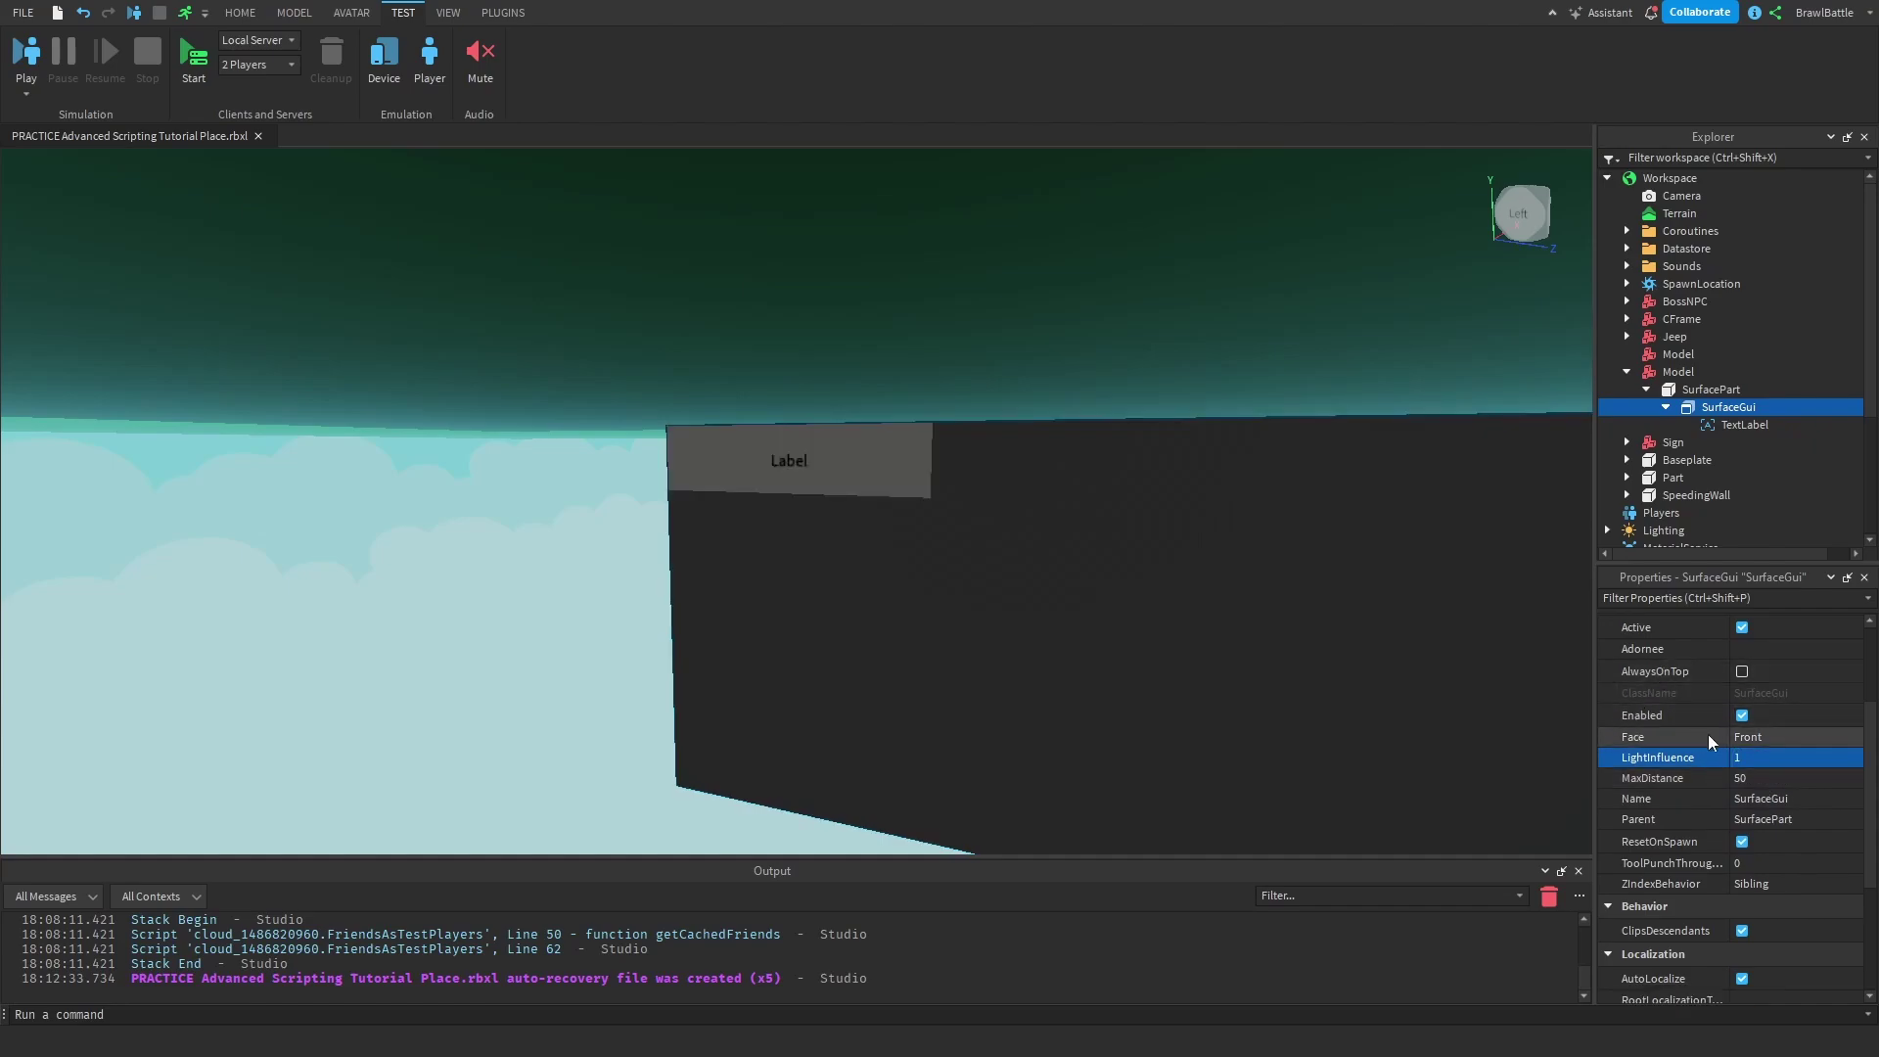
pyautogui.click(1769, 753)
pyautogui.moveTo(1858, 760); pyautogui.dragTo(1795, 777)
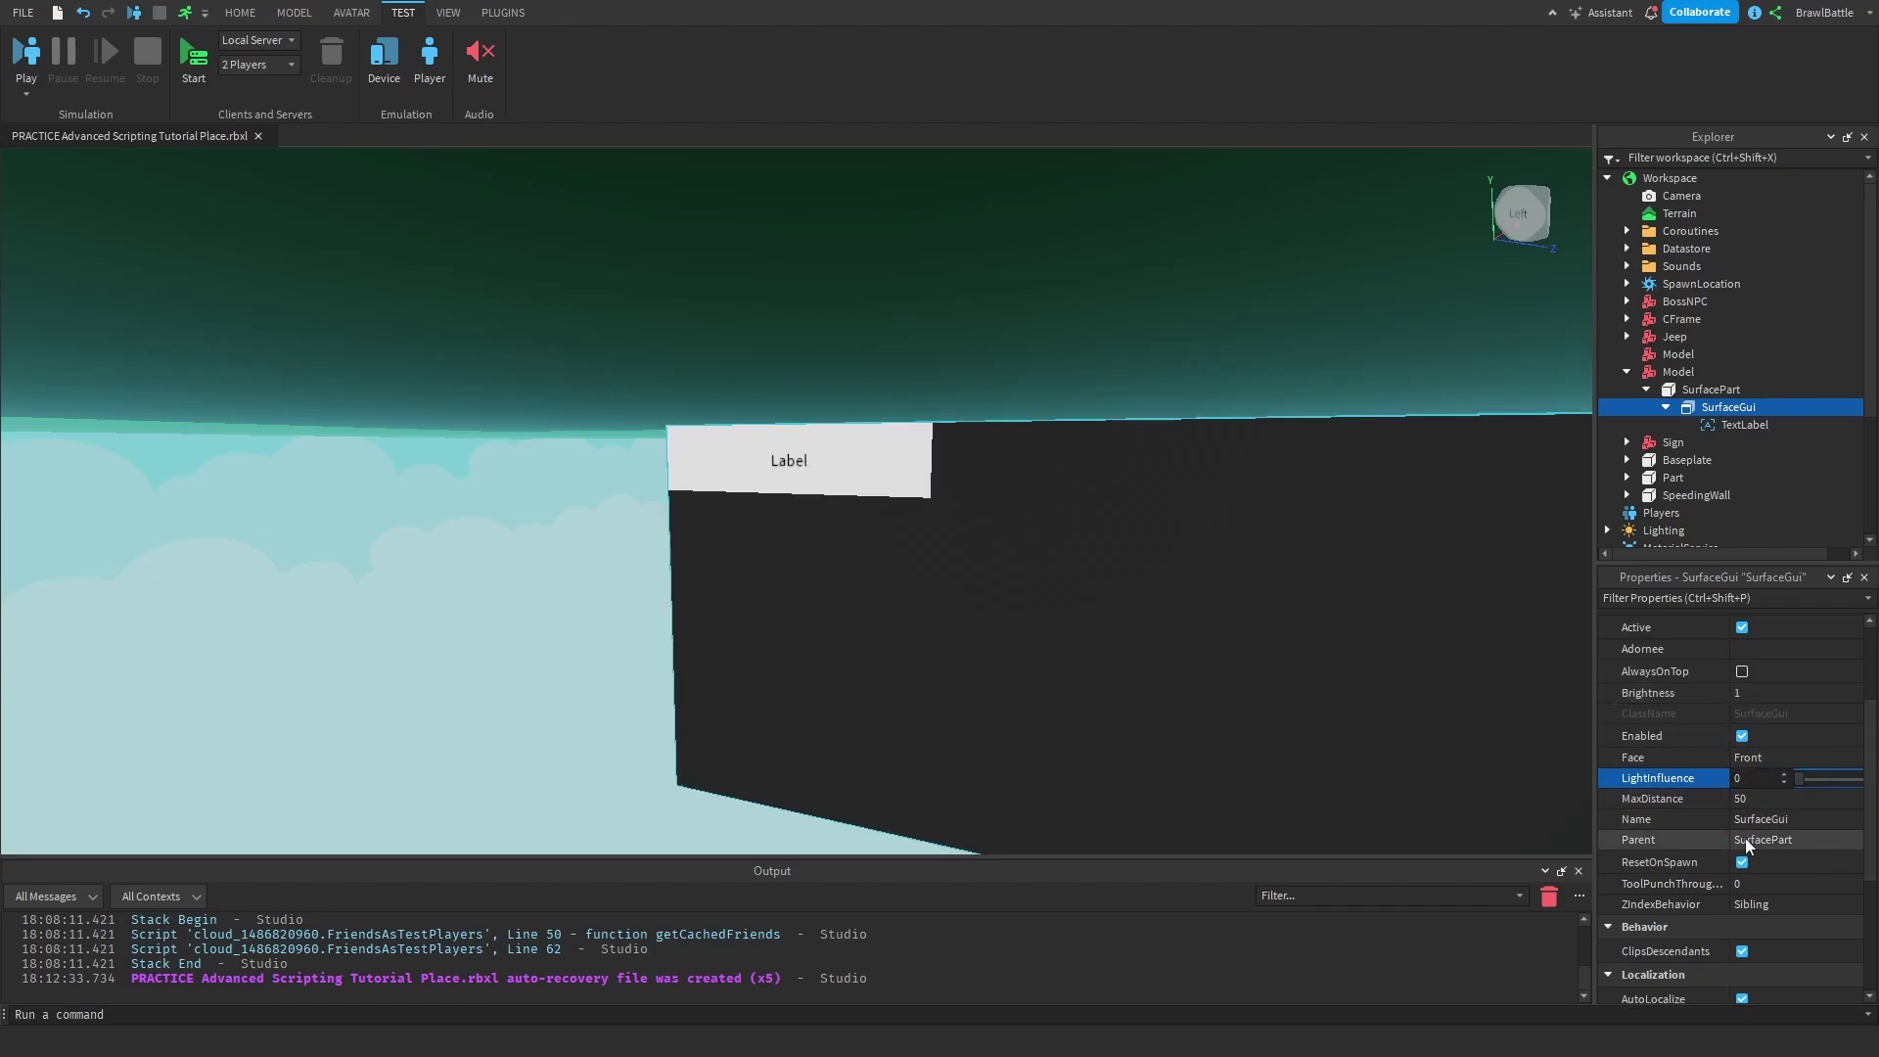
# Step: Set the SurfaceGui's Brightness to 4 and view the label's glow on the dark wall
pyautogui.click(1757, 695)
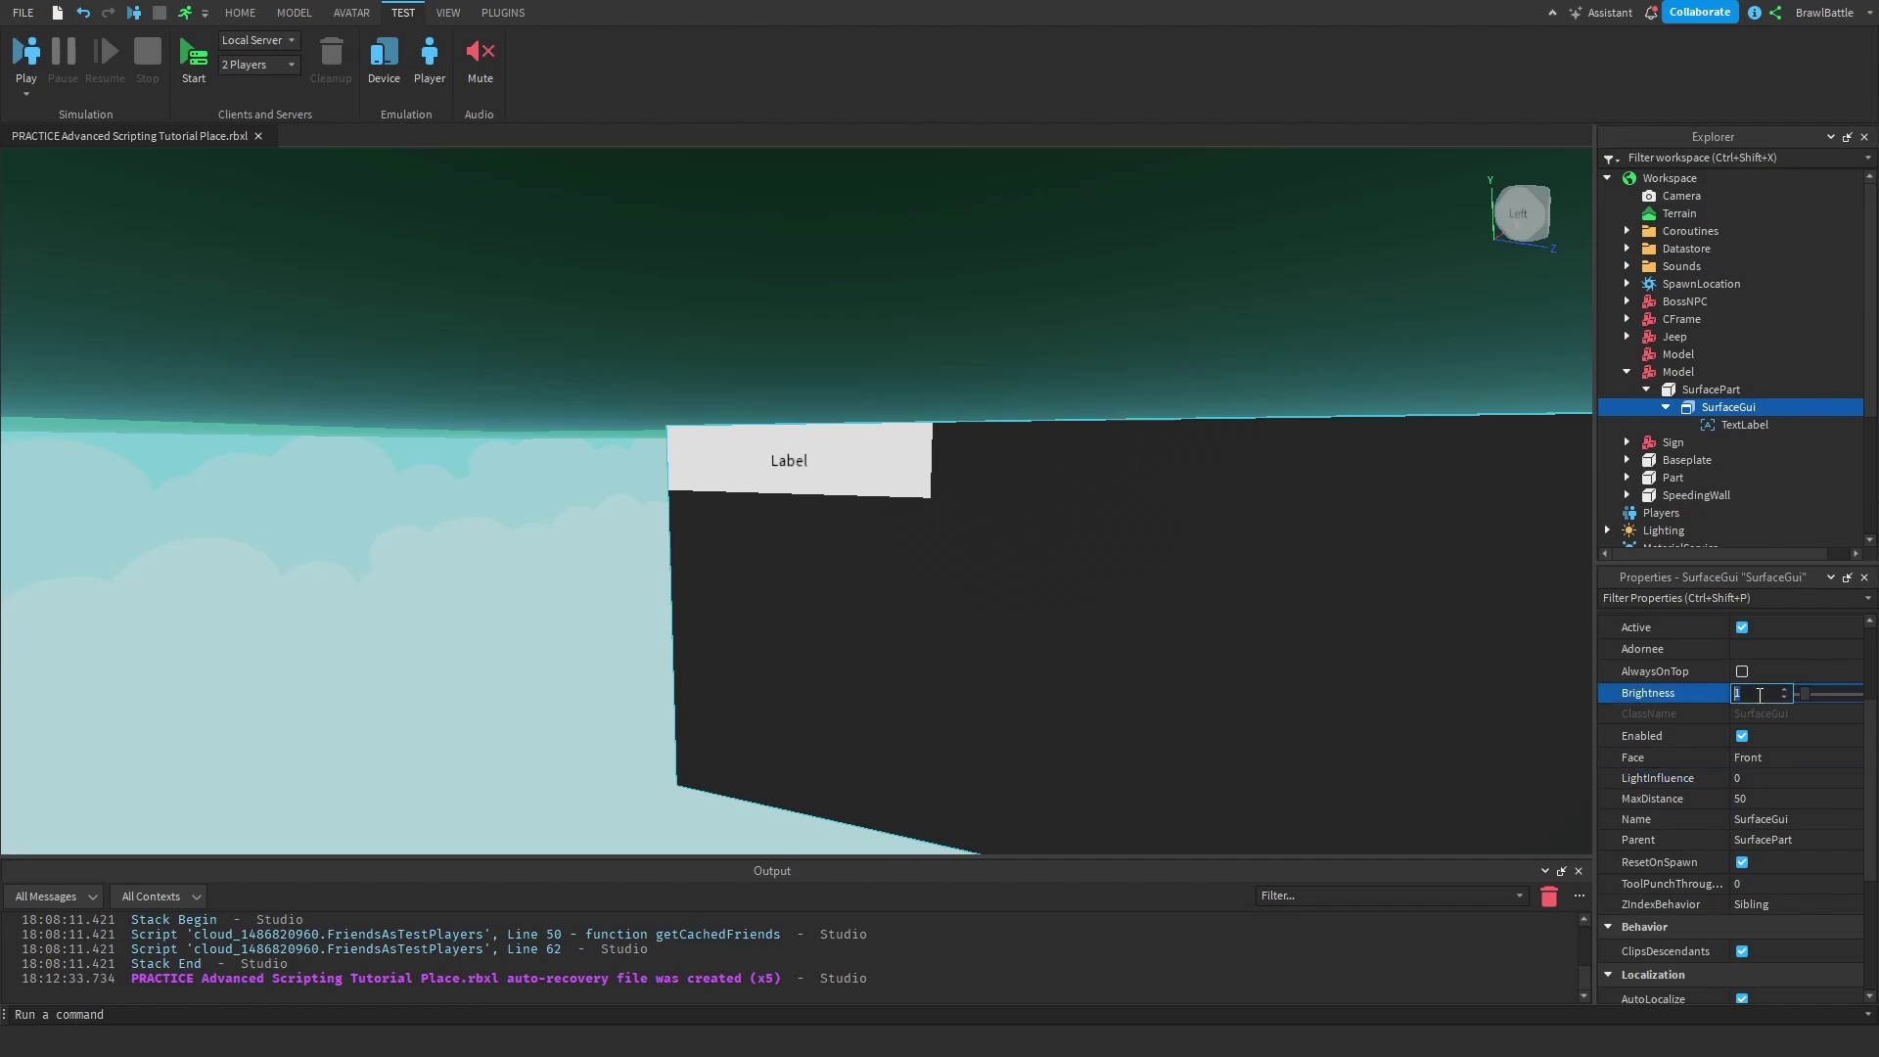
pyautogui.moveTo(1801, 699); pyautogui.dragTo(1673, 698)
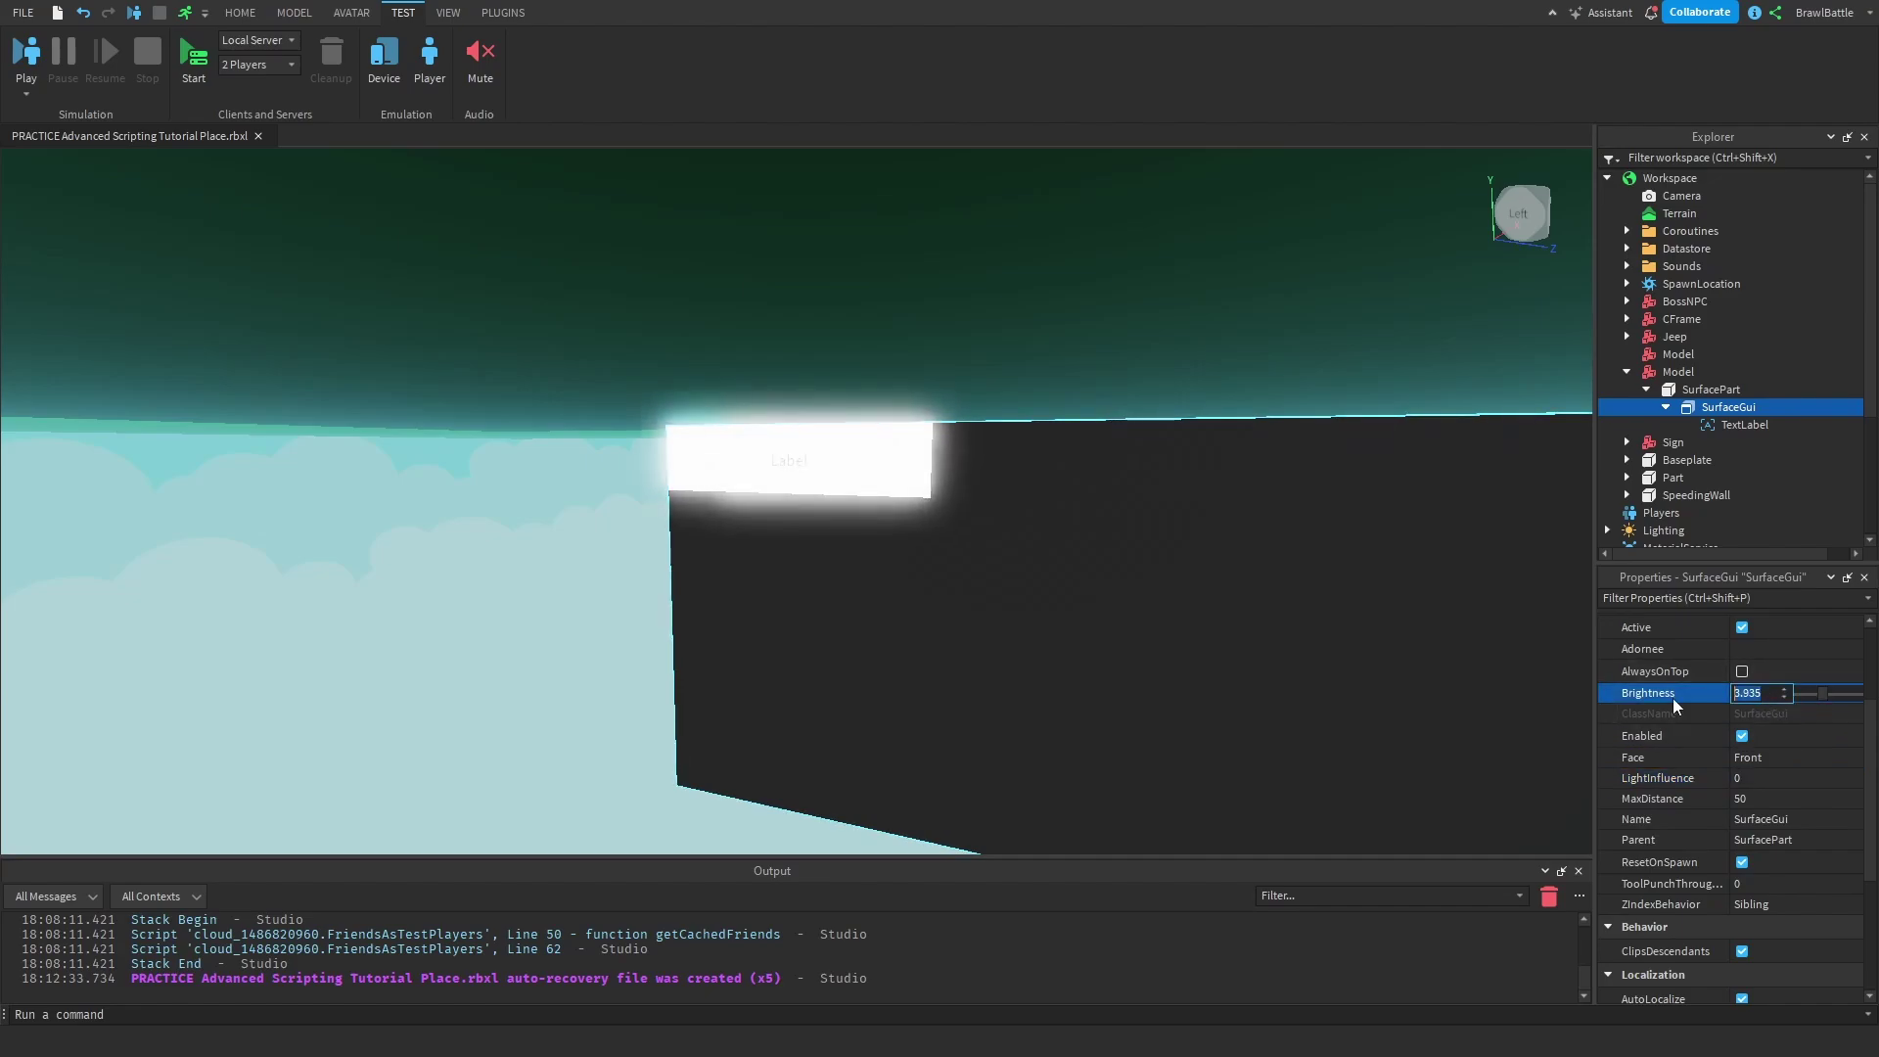
pyautogui.write('4')
pyautogui.press('Return')
pyautogui.moveTo(482, 577); pyautogui.dragTo(498, 546, button='right')
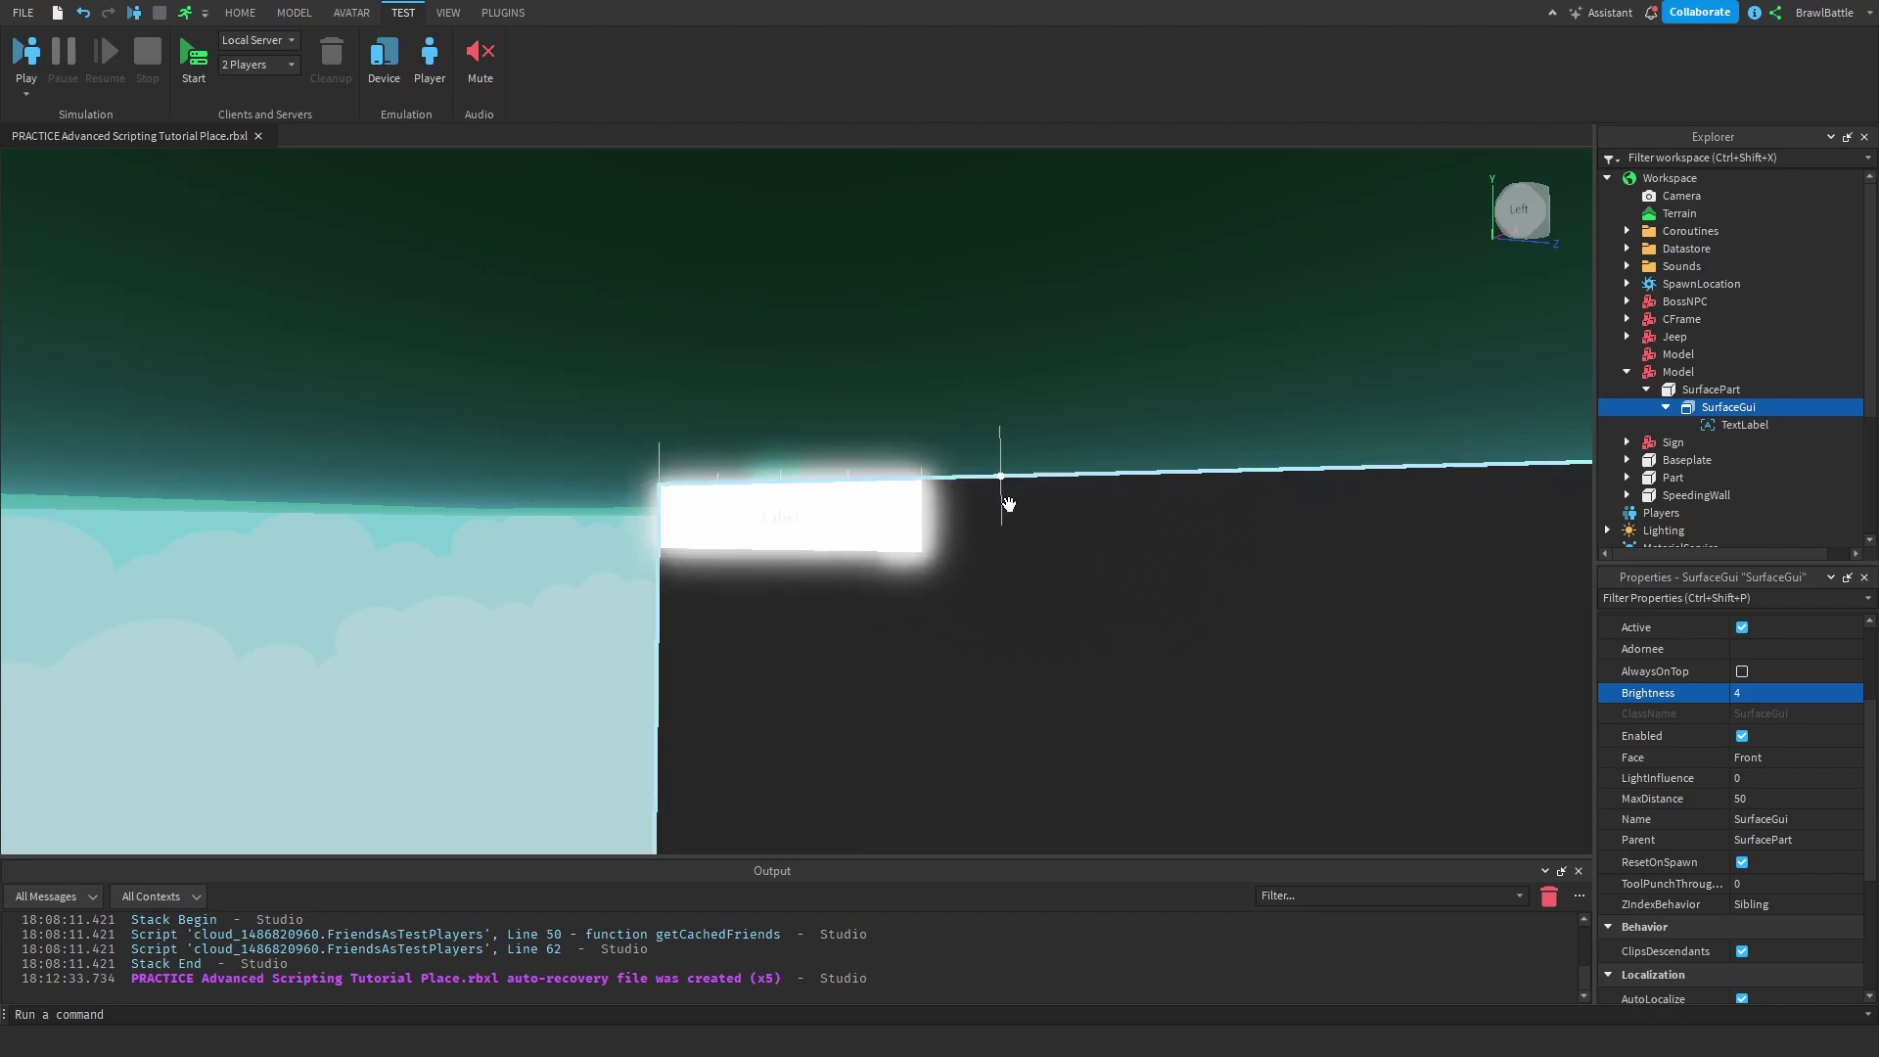
pyautogui.moveTo(701, 650); pyautogui.dragTo(760, 672, button='right')
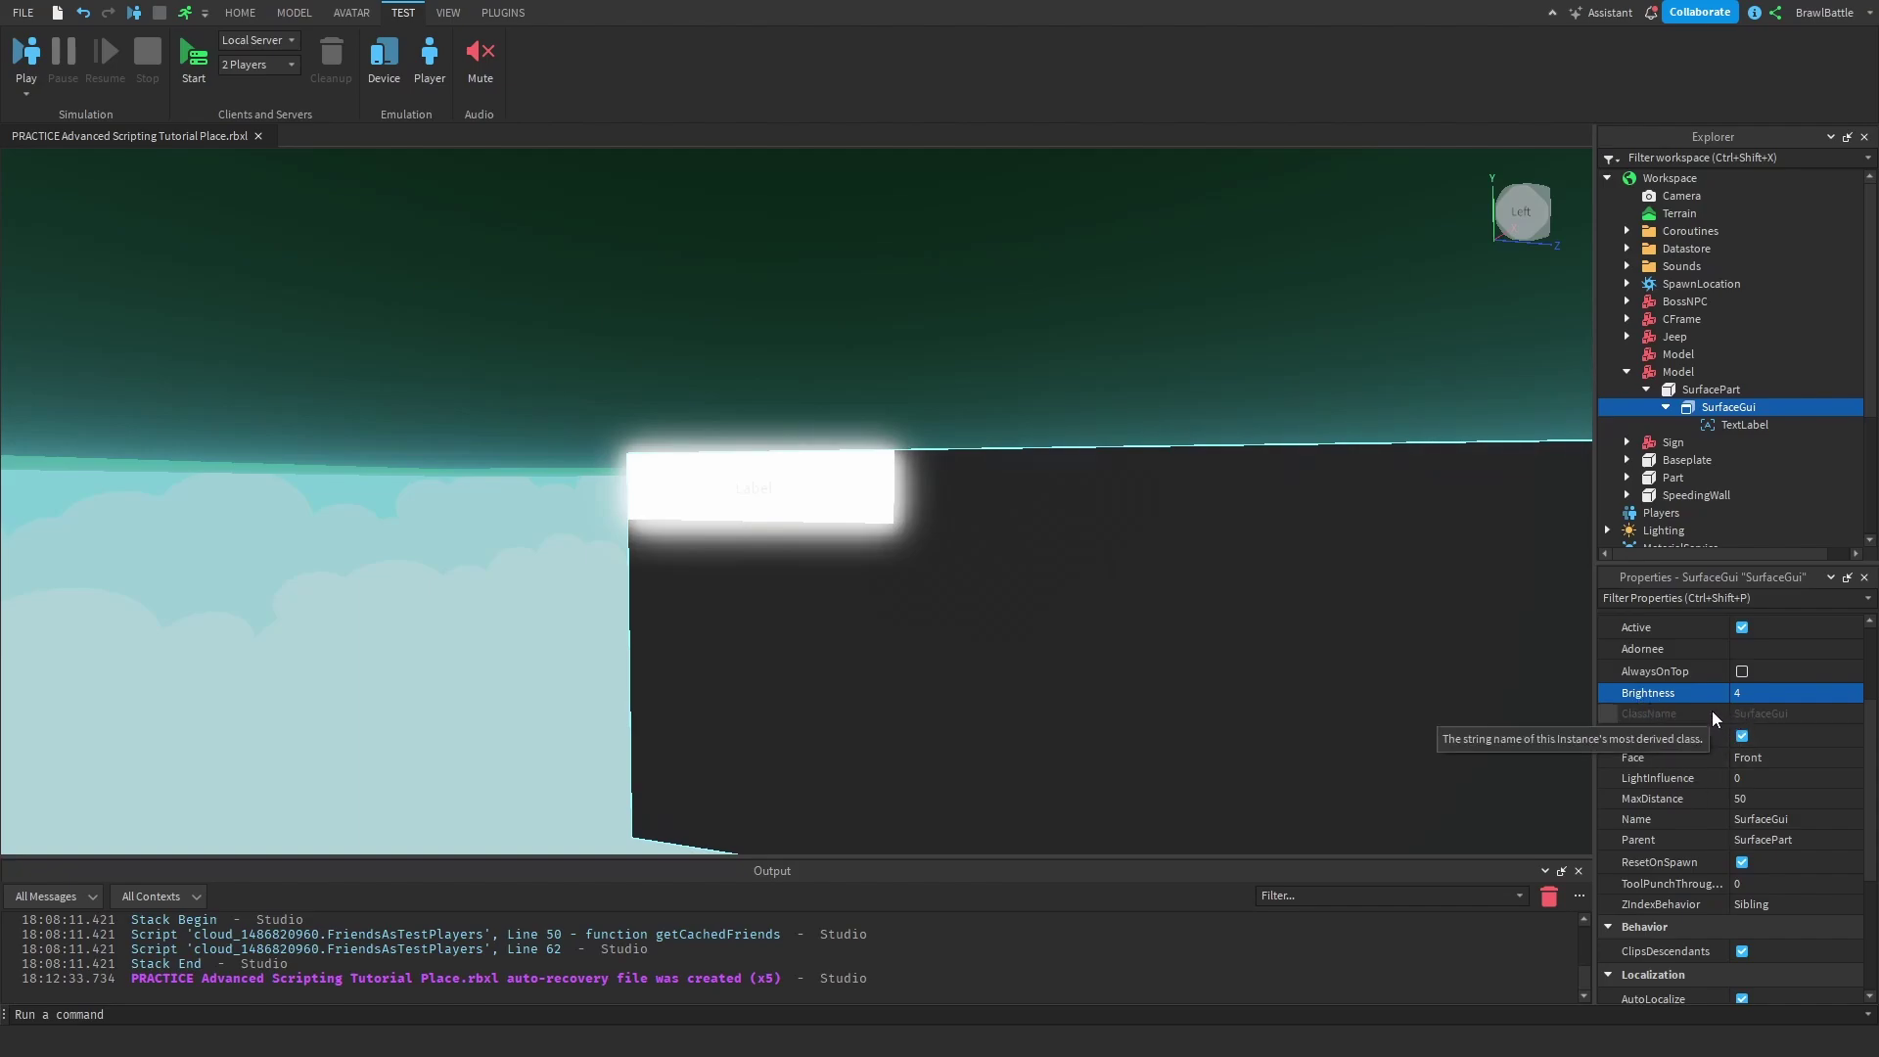
pyautogui.moveTo(1479, 727); pyautogui.dragTo(1472, 727, button='right')
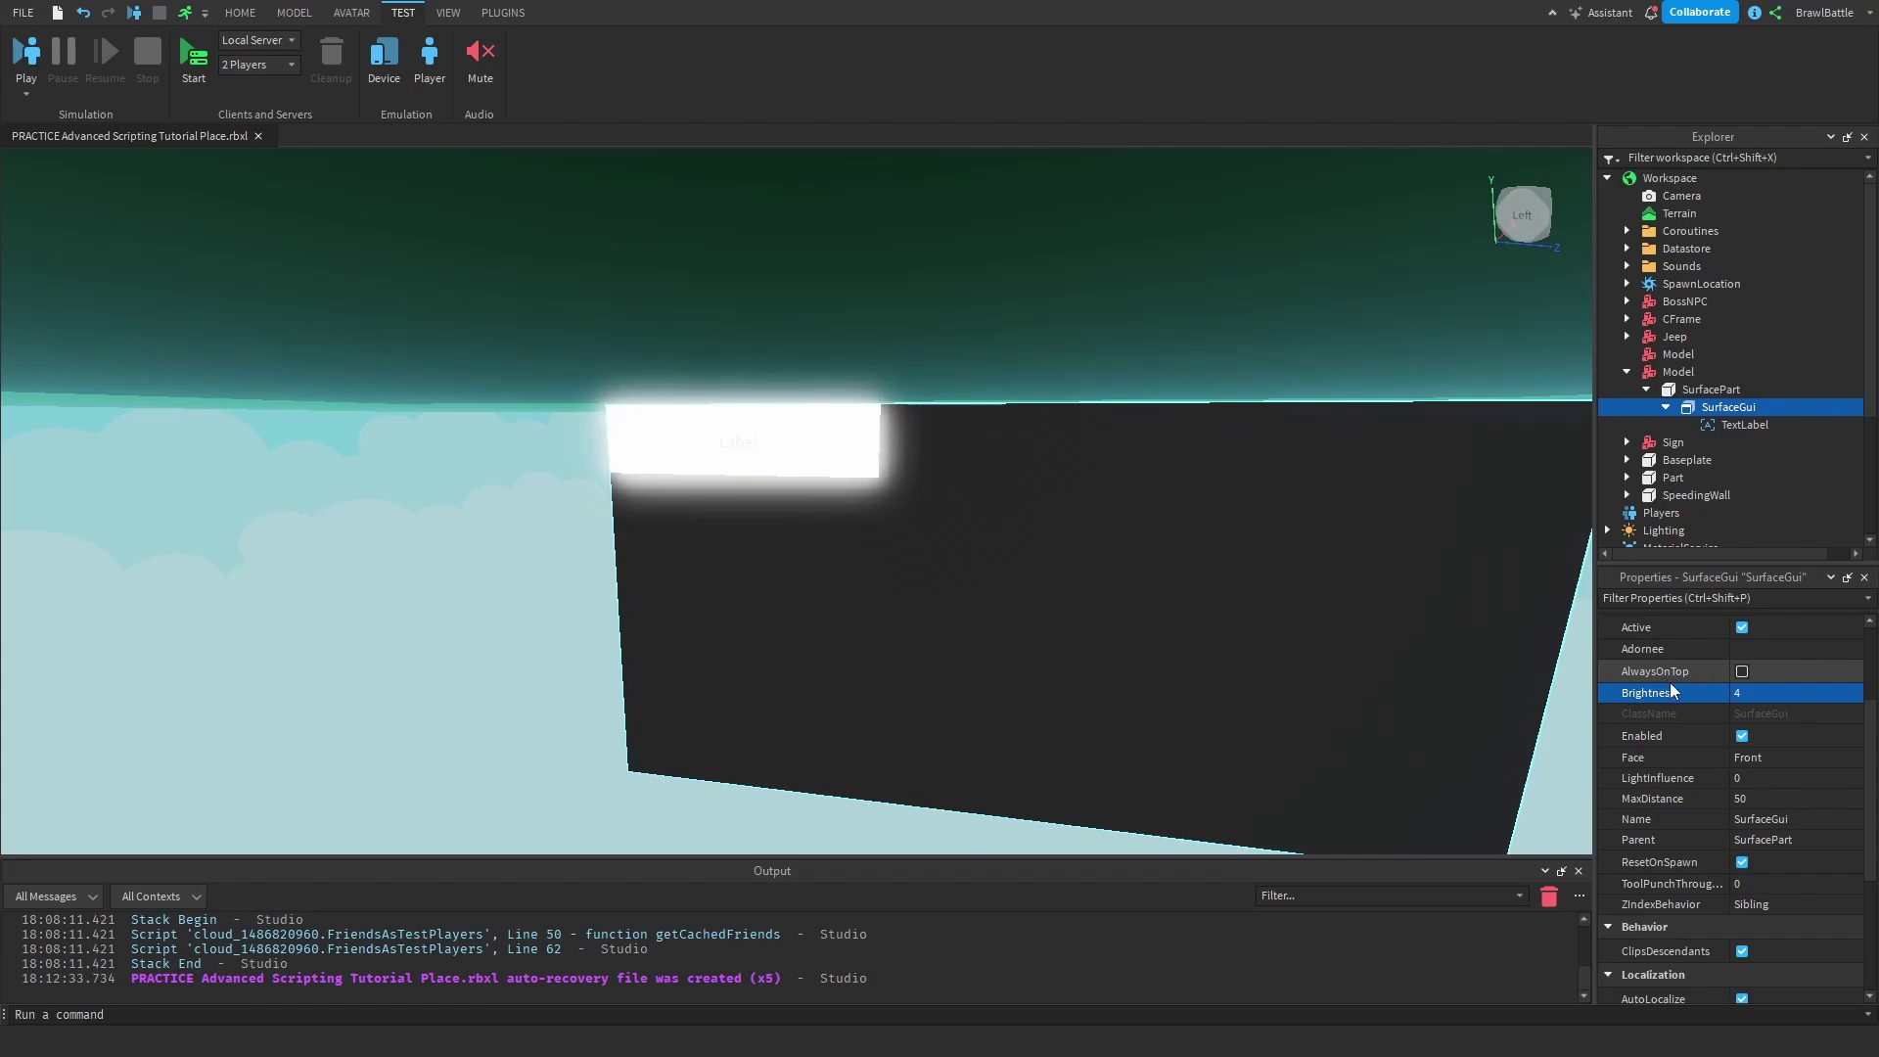
# Step: Enable AlwaysOnTop on the SurfaceGui and look at its label from above the baseplate
pyautogui.click(1742, 671)
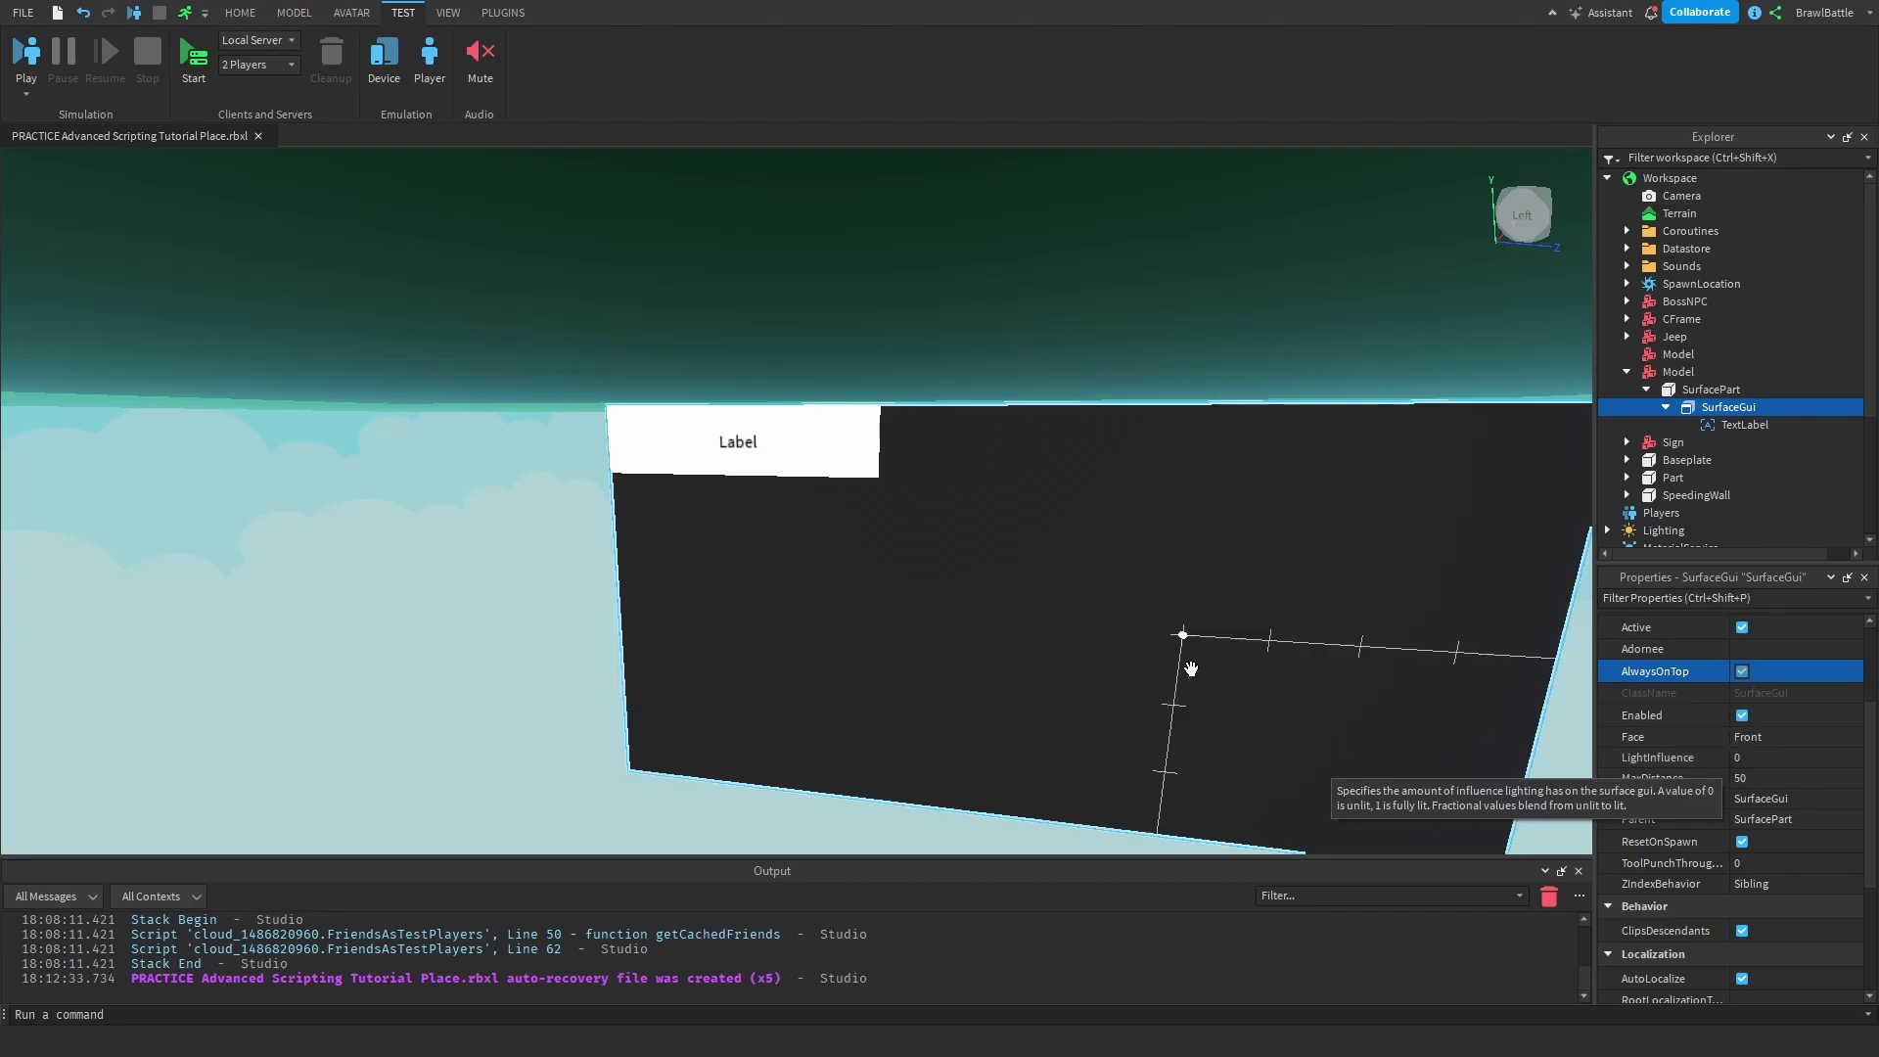
pyautogui.moveTo(1189, 673); pyautogui.dragTo(1189, 673, button='right')
pyautogui.press('s')
pyautogui.press('e')
pyautogui.press('s')
pyautogui.press('e')
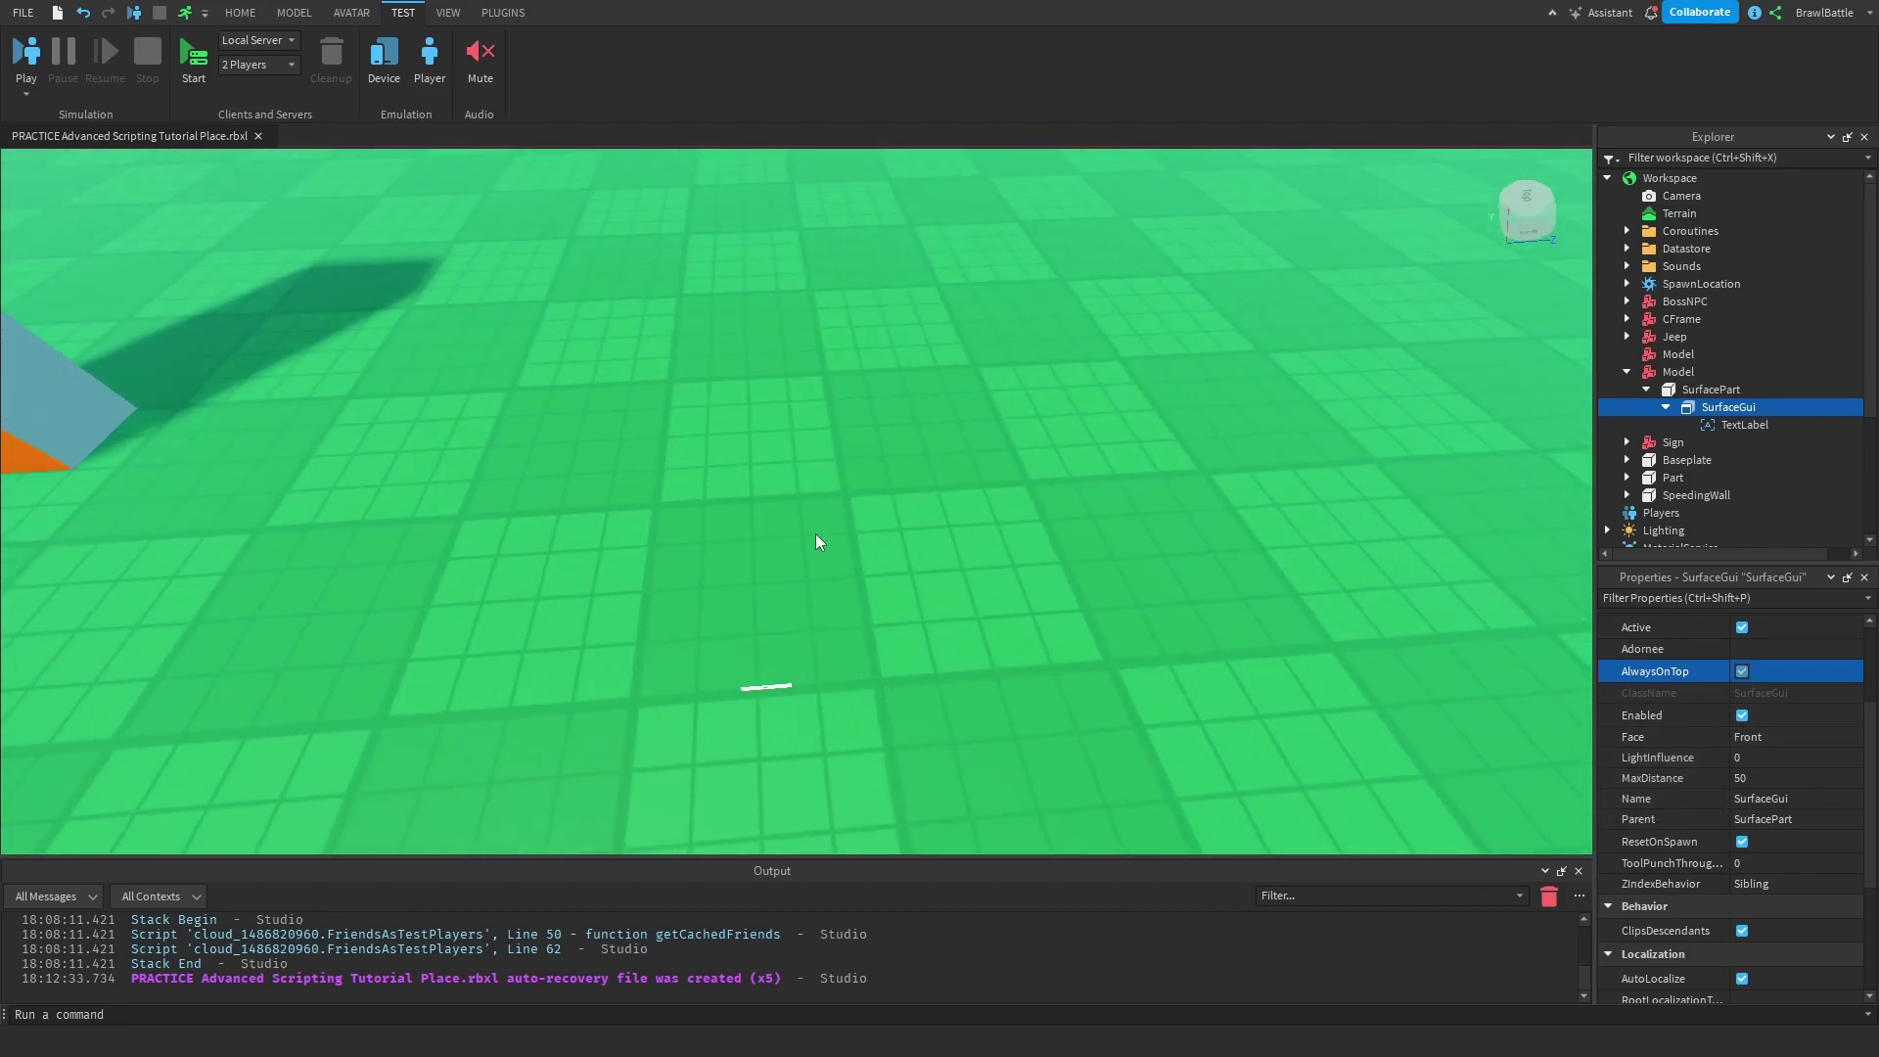
# Step: Compare the label's visibility from below and above the baseplate and turn the SurfaceGui's AlwaysOnTop off again
pyautogui.moveTo(902, 621); pyautogui.dragTo(902, 621, button='right')
pyautogui.press('q')
pyautogui.press('w')
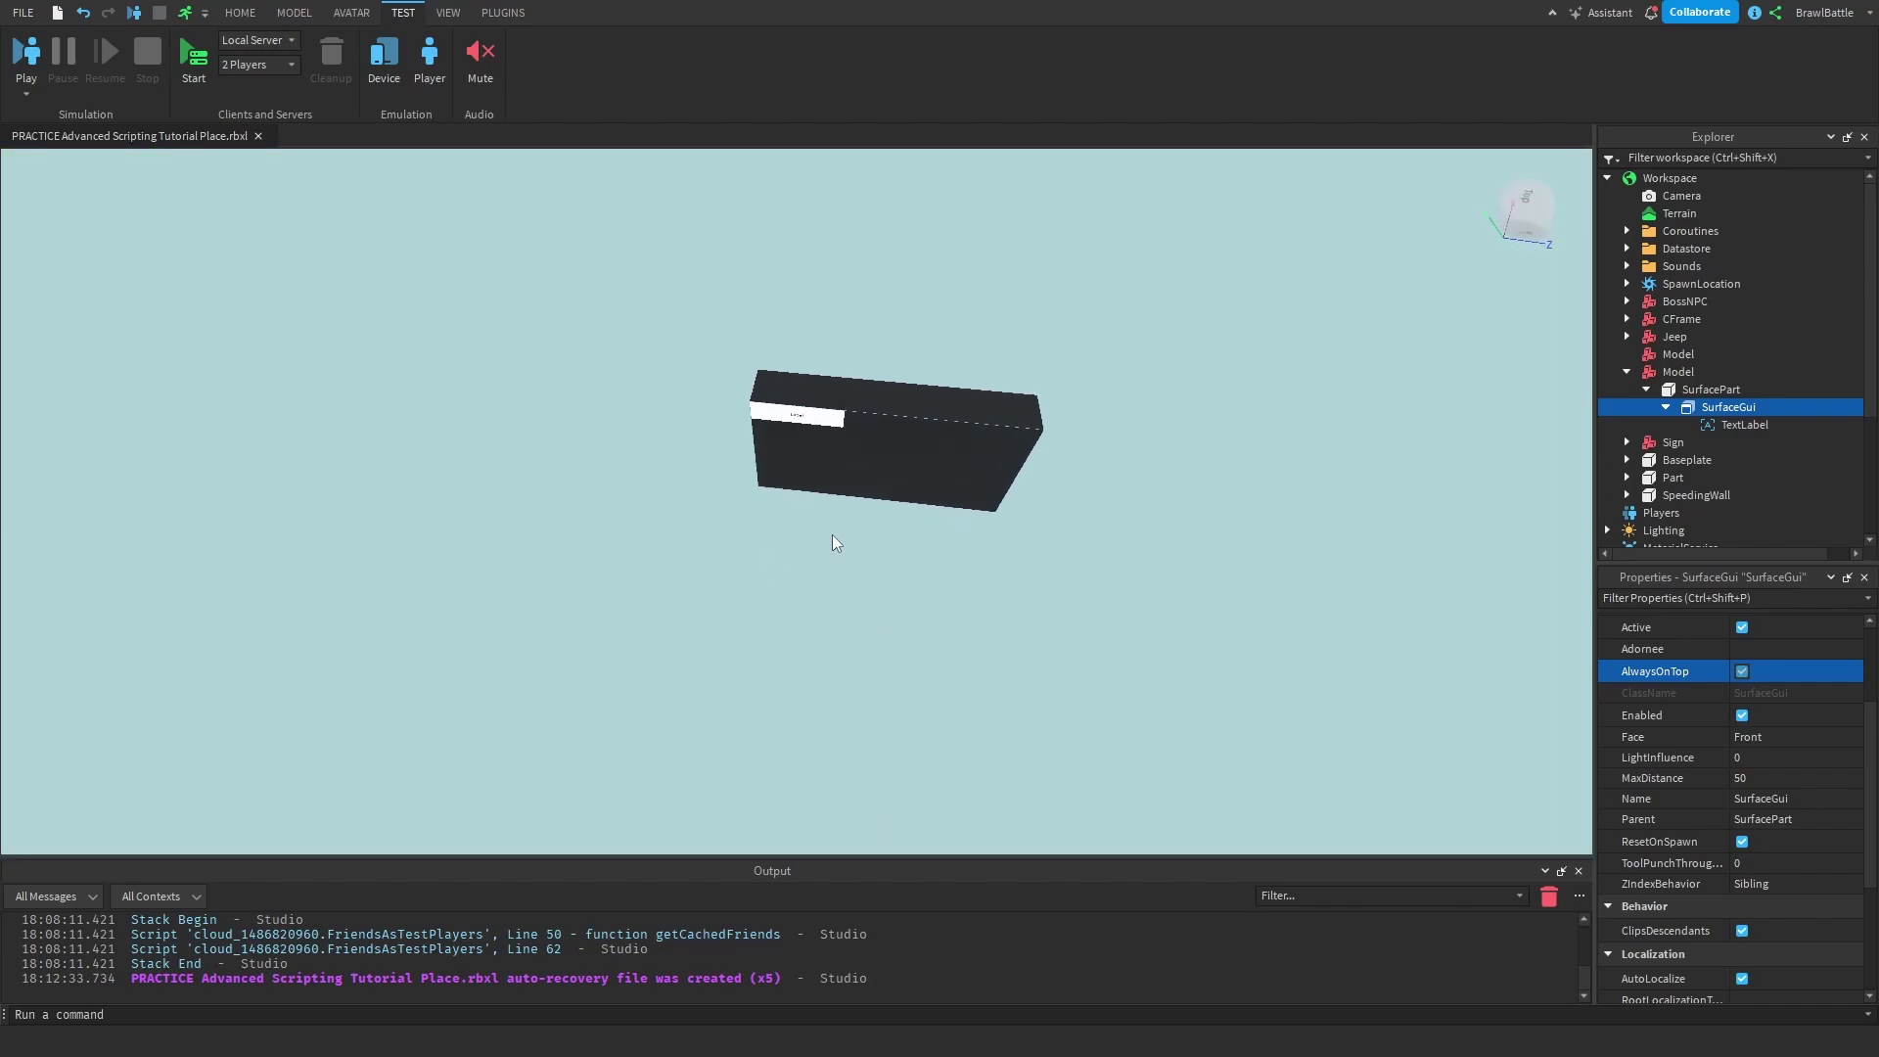
pyautogui.press('e')
pyautogui.press('q')
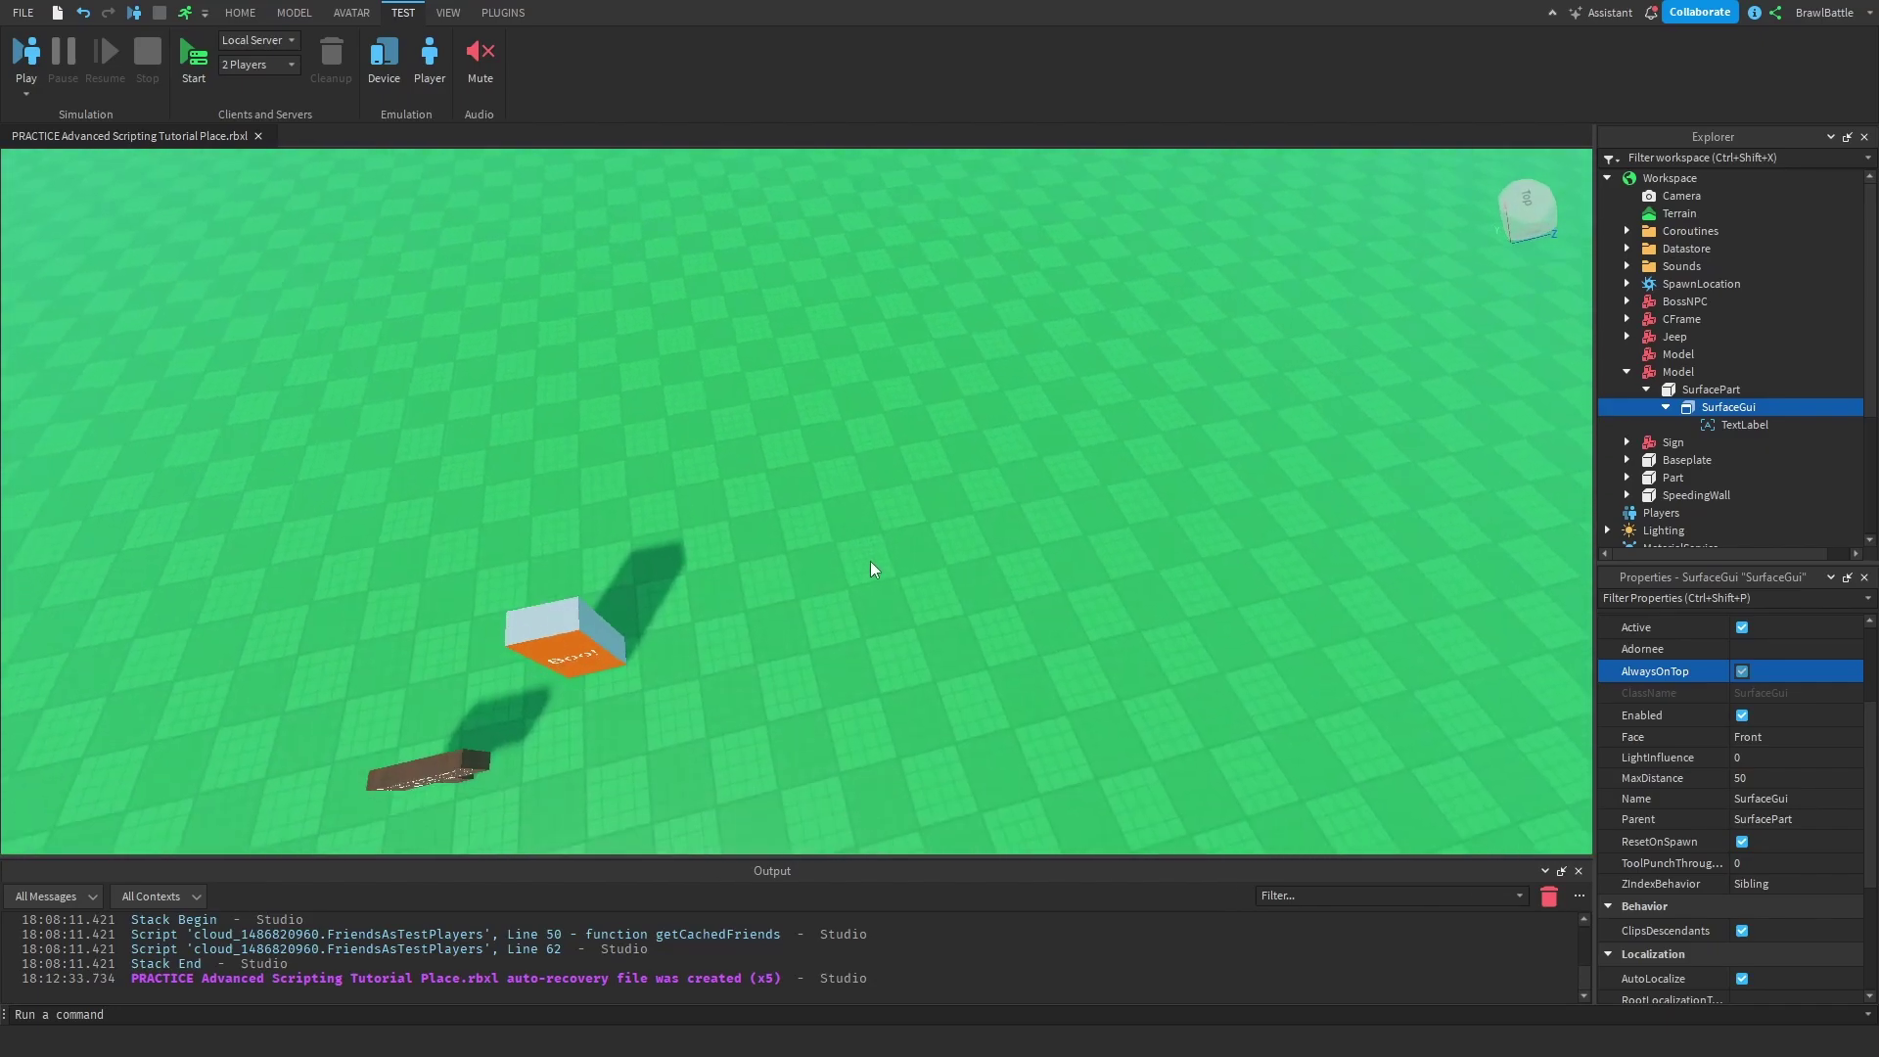
pyautogui.moveTo(871, 561); pyautogui.dragTo(863, 530, button='right')
pyautogui.scroll(-3, 871, 562)
pyautogui.scroll(2, 863, 530)
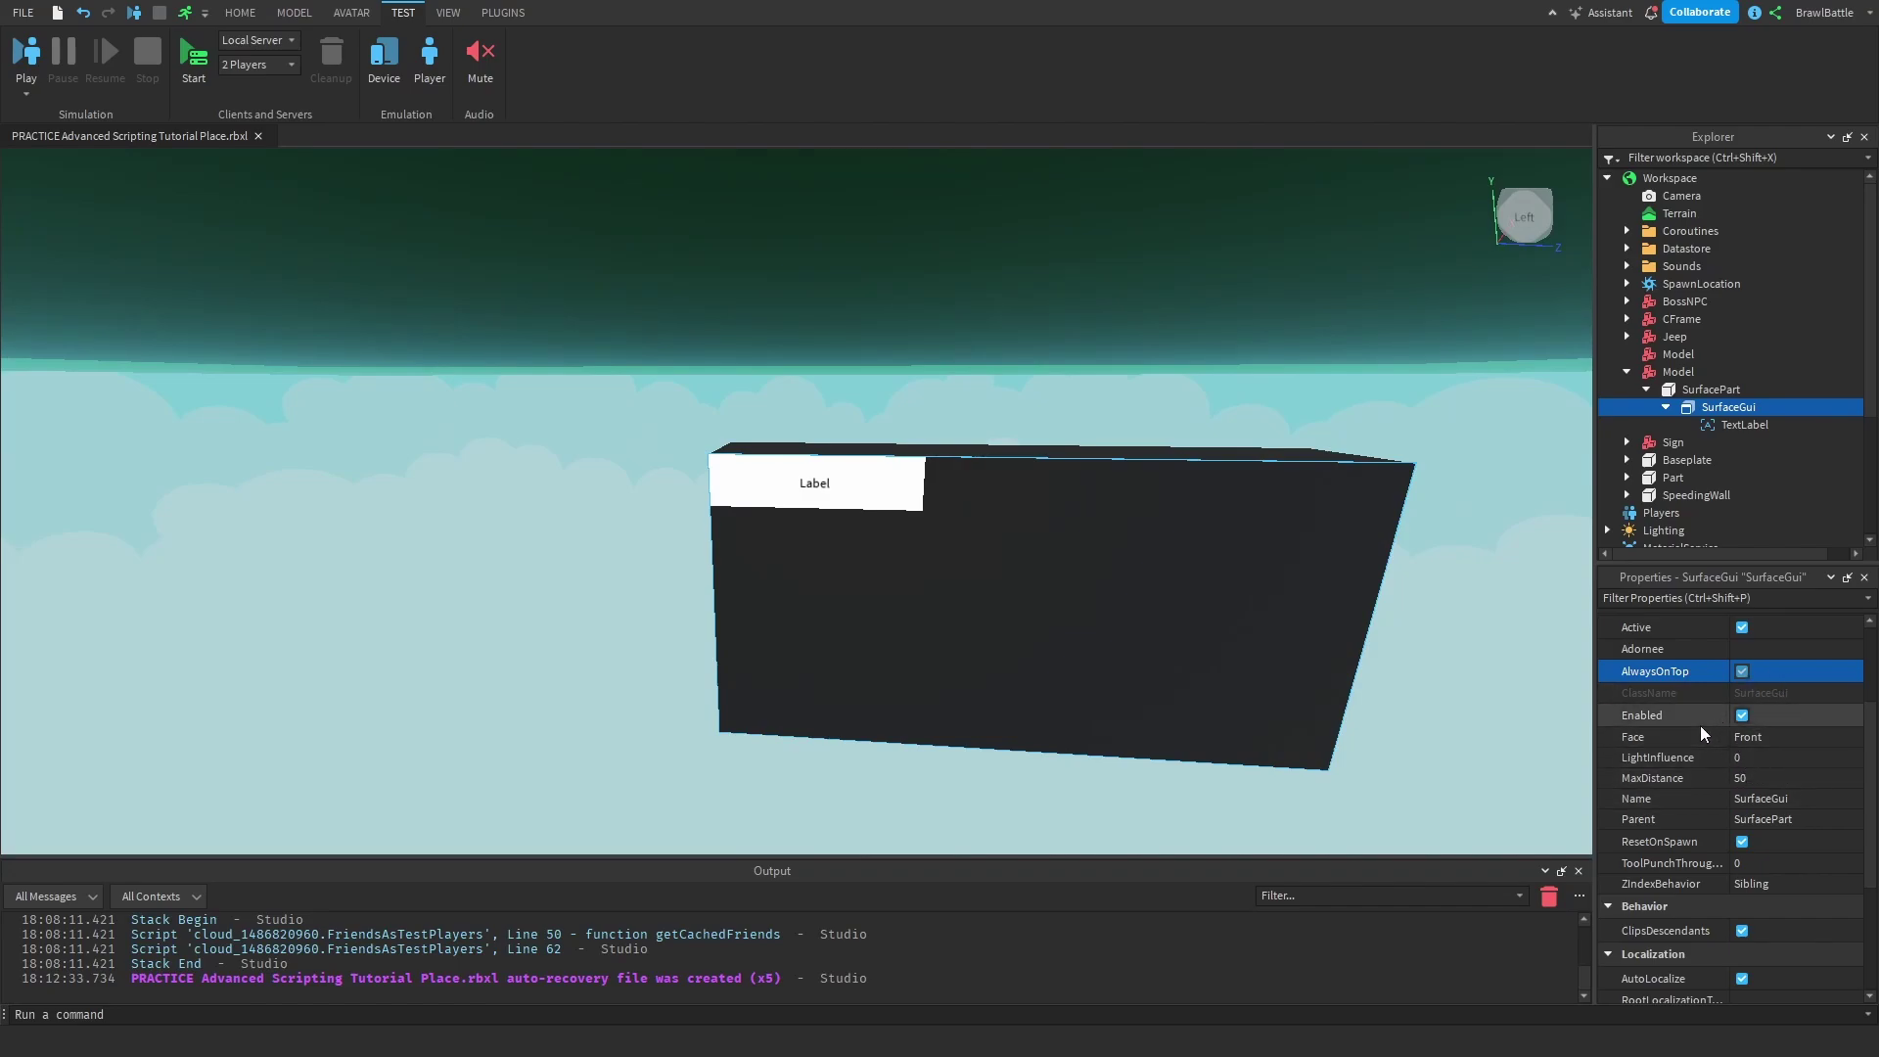
pyautogui.click(1749, 675)
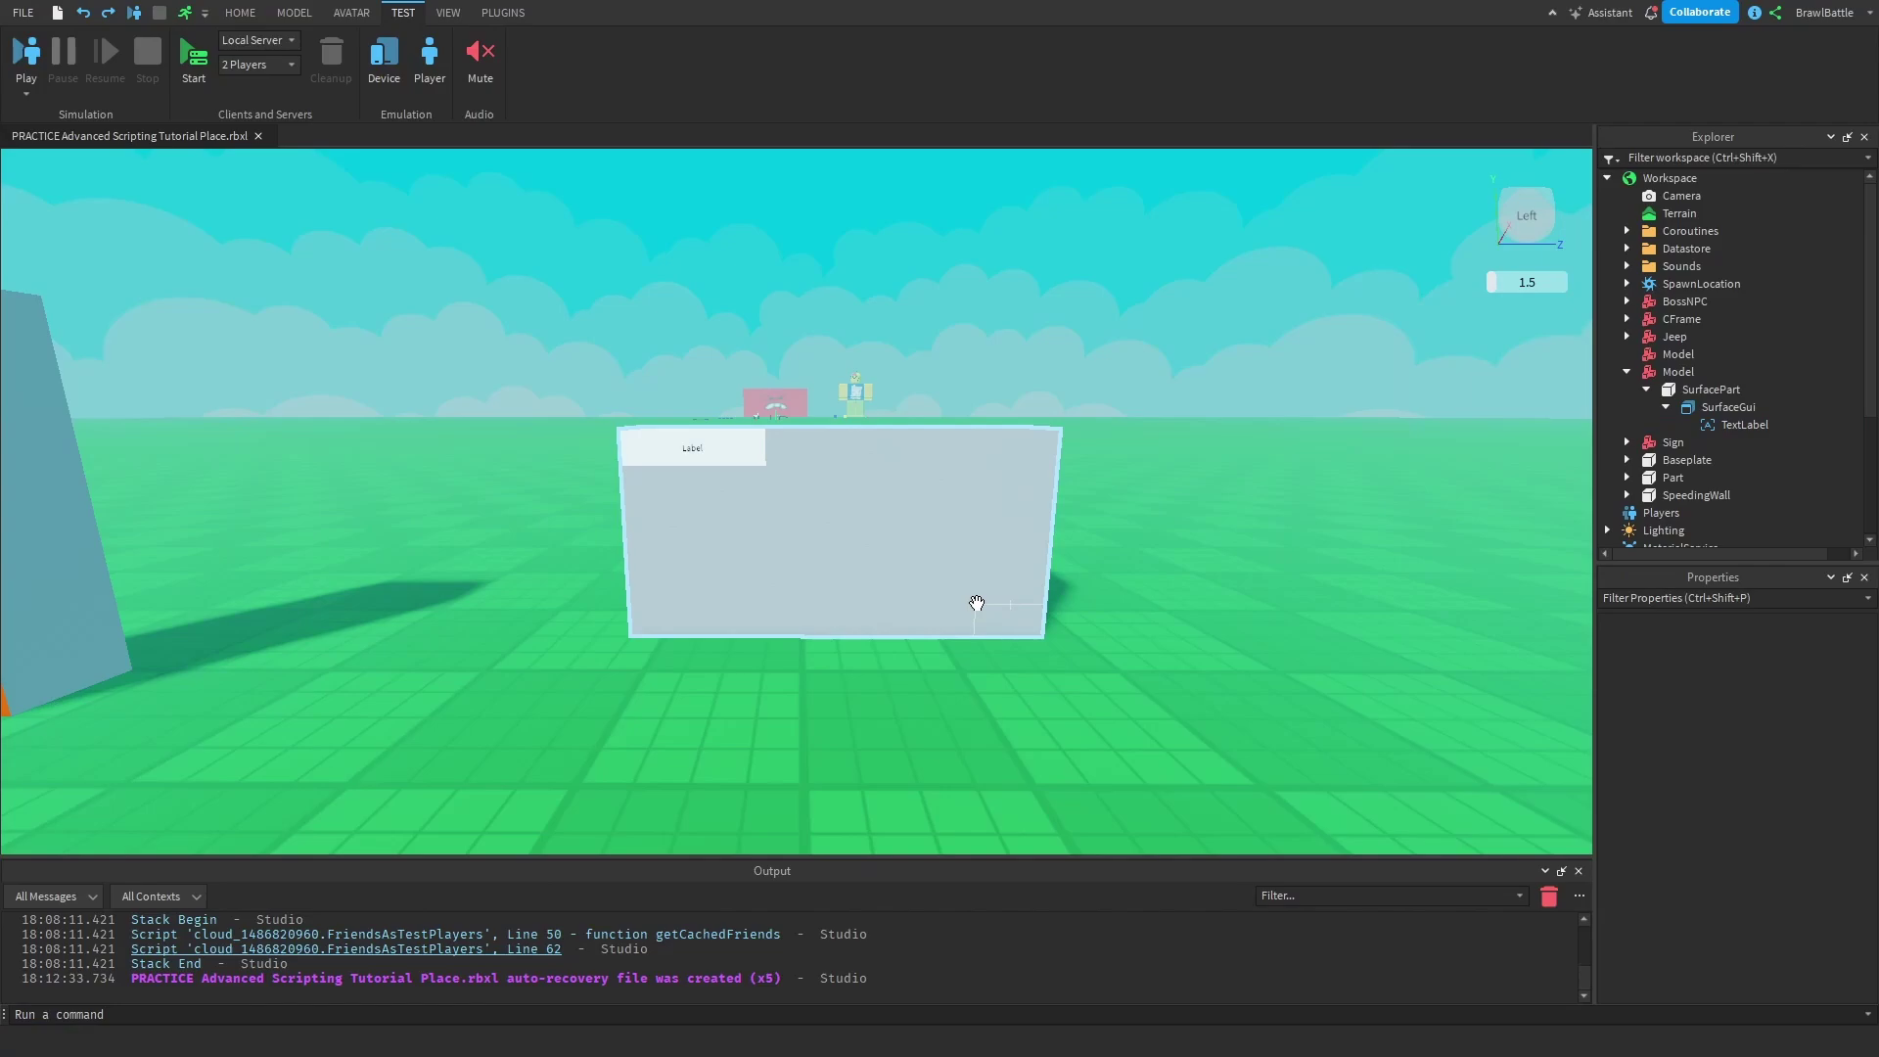
# Step: Insert a TextButton into the SurfaceGui on the wall part
pyautogui.click(977, 603)
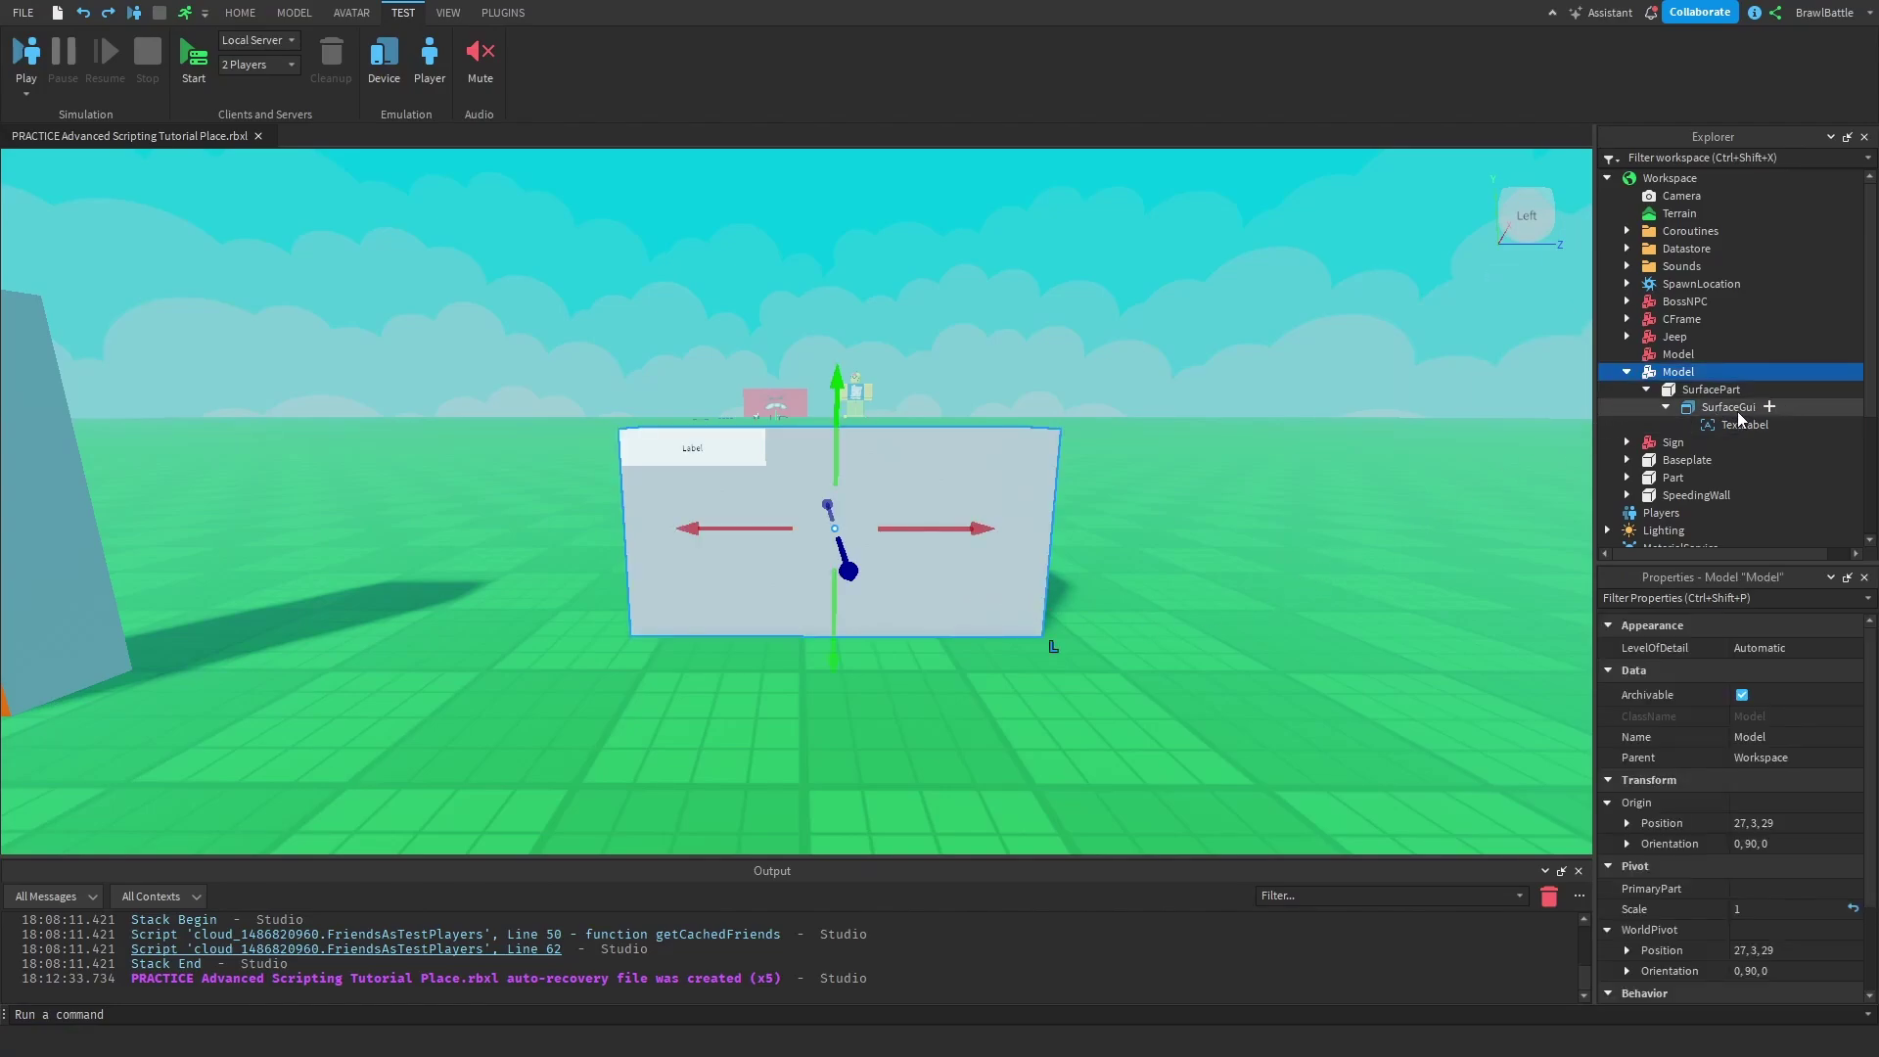
pyautogui.click(1769, 407)
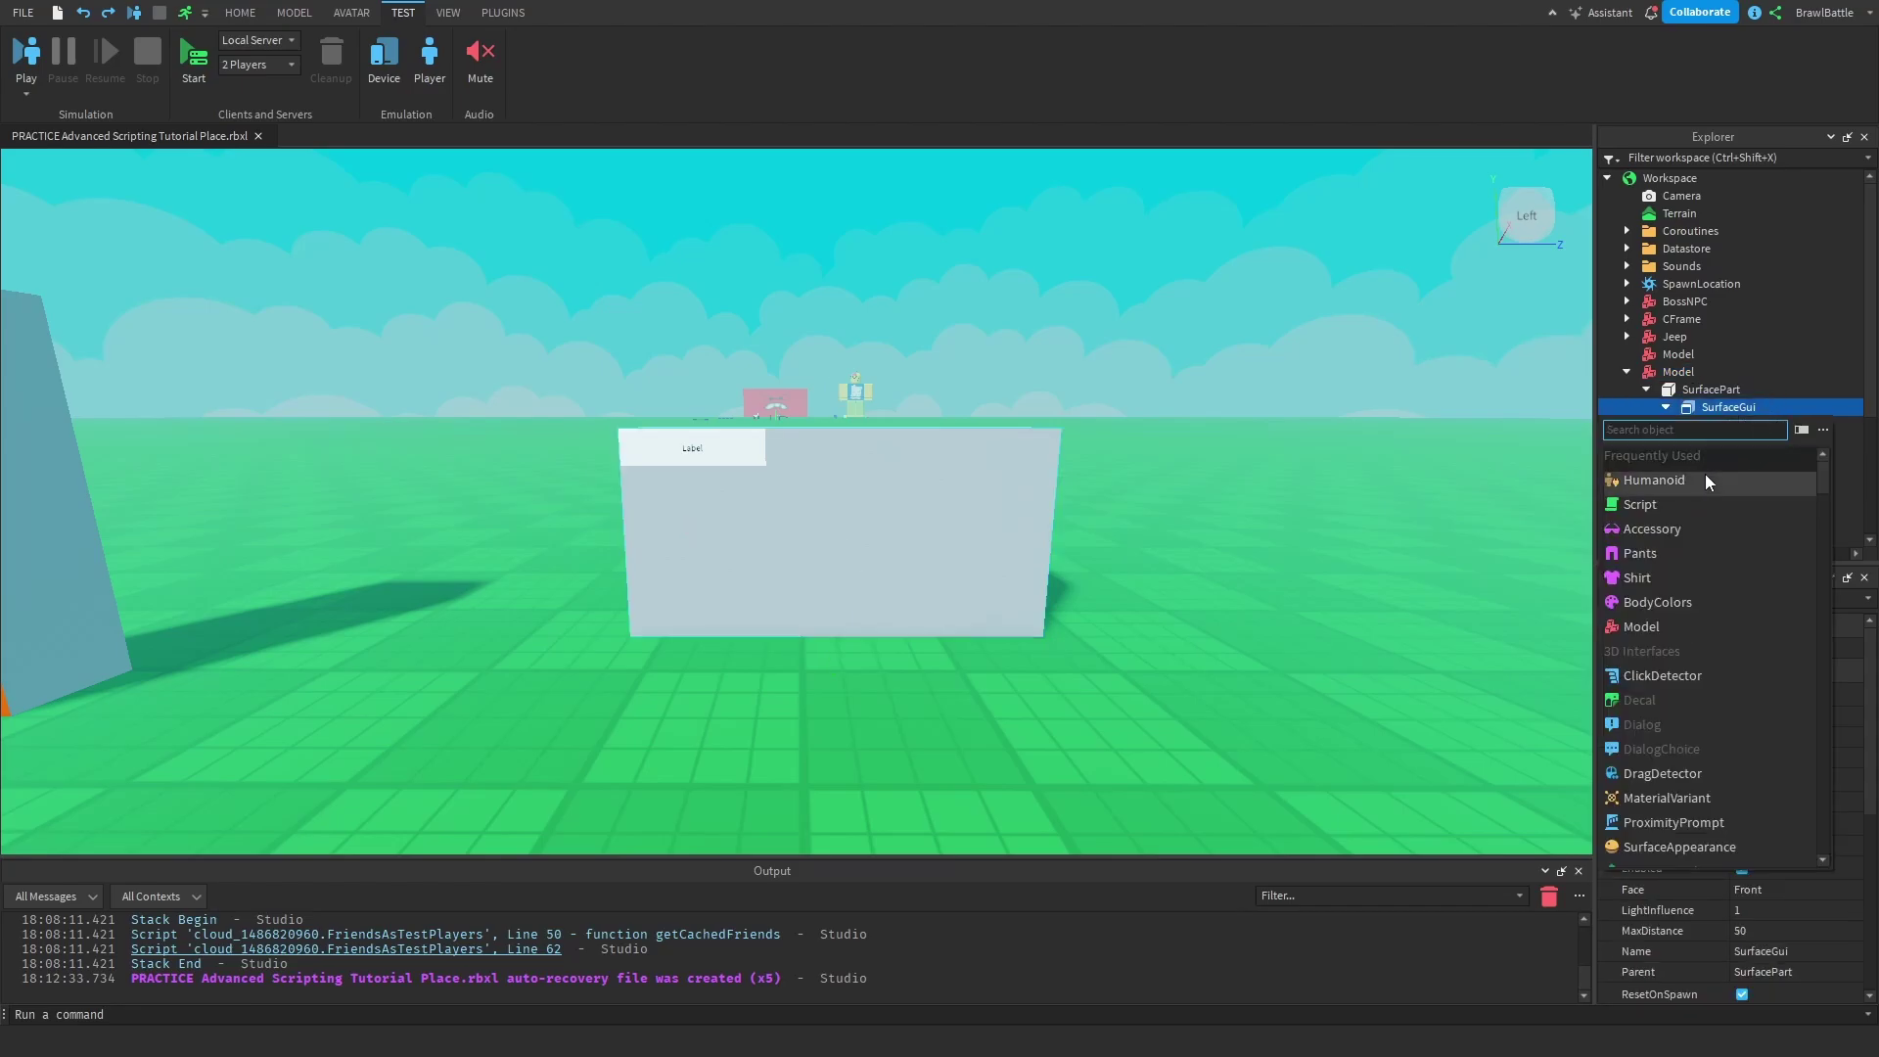
pyautogui.write('text')
pyautogui.click(1677, 478)
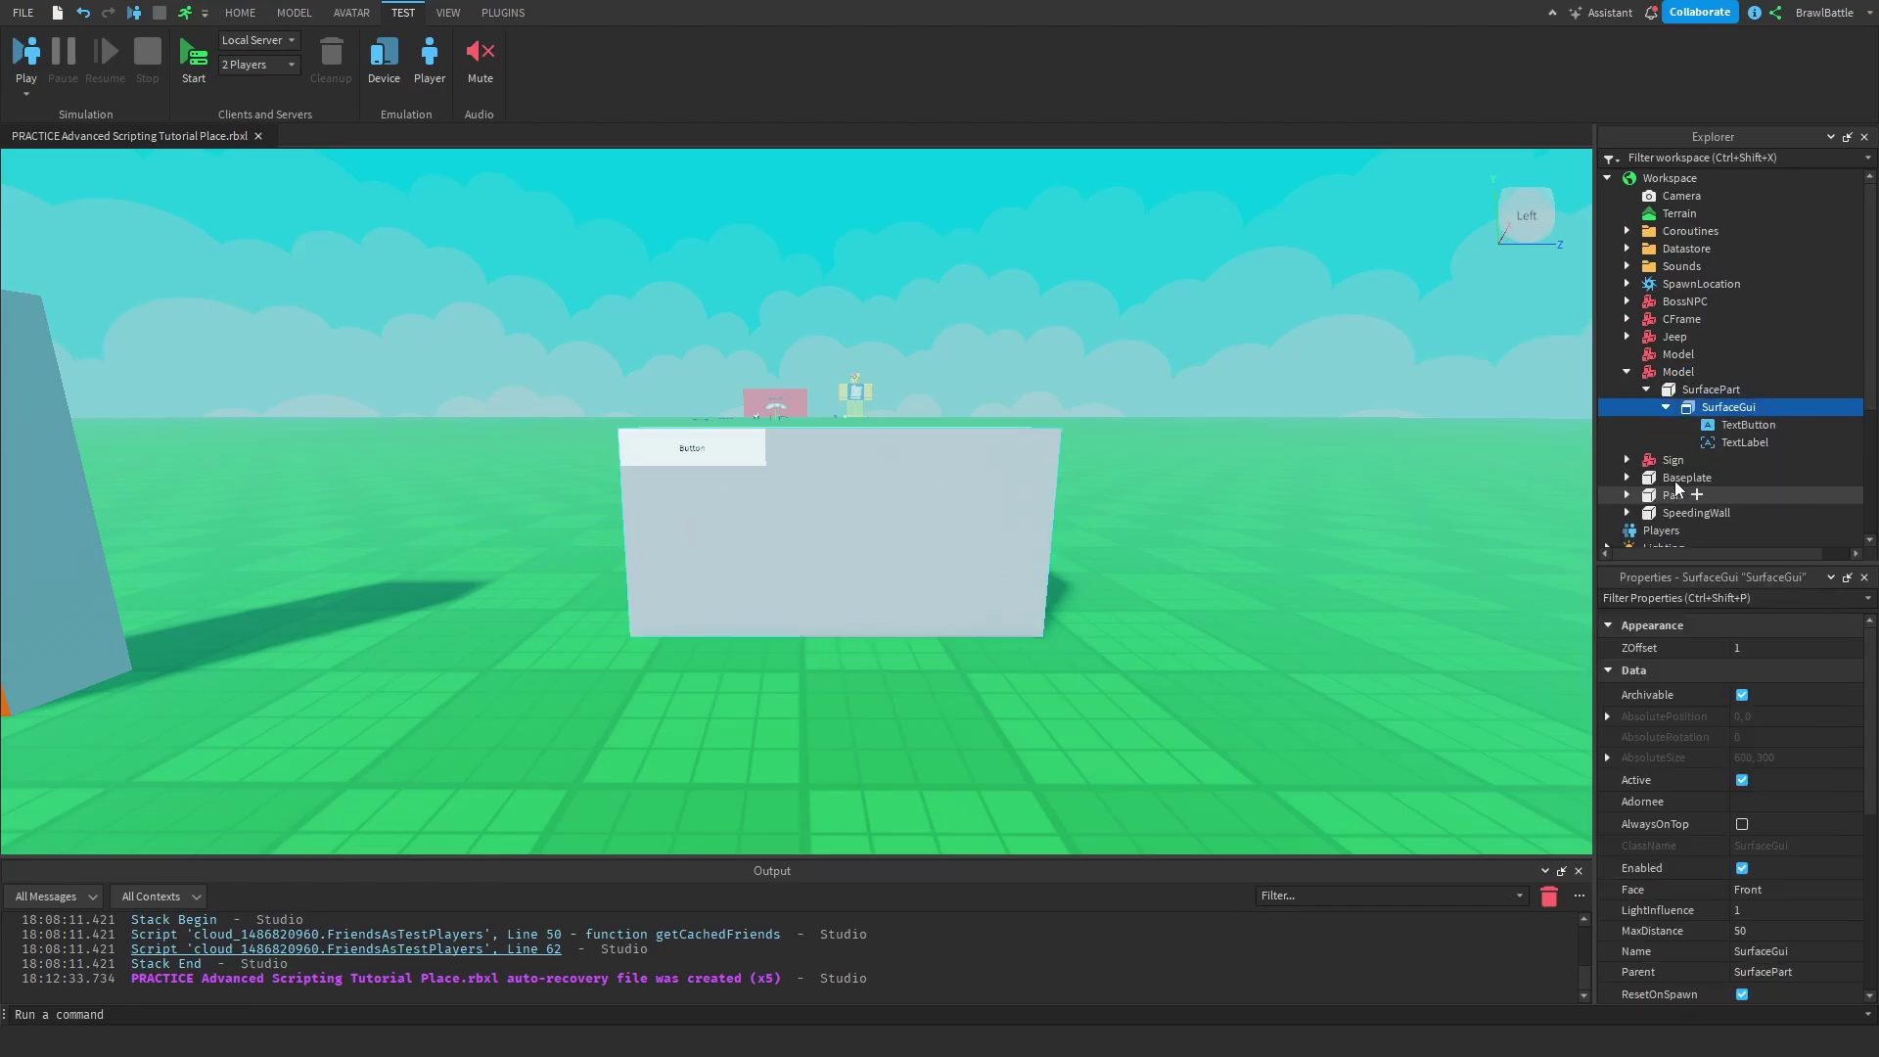
# Step: Set the TextButton's Size to {1, 0},{1, 0} so it covers the whole wall face
pyautogui.click(1740, 427)
pyautogui.scroll(-3, 1761, 831)
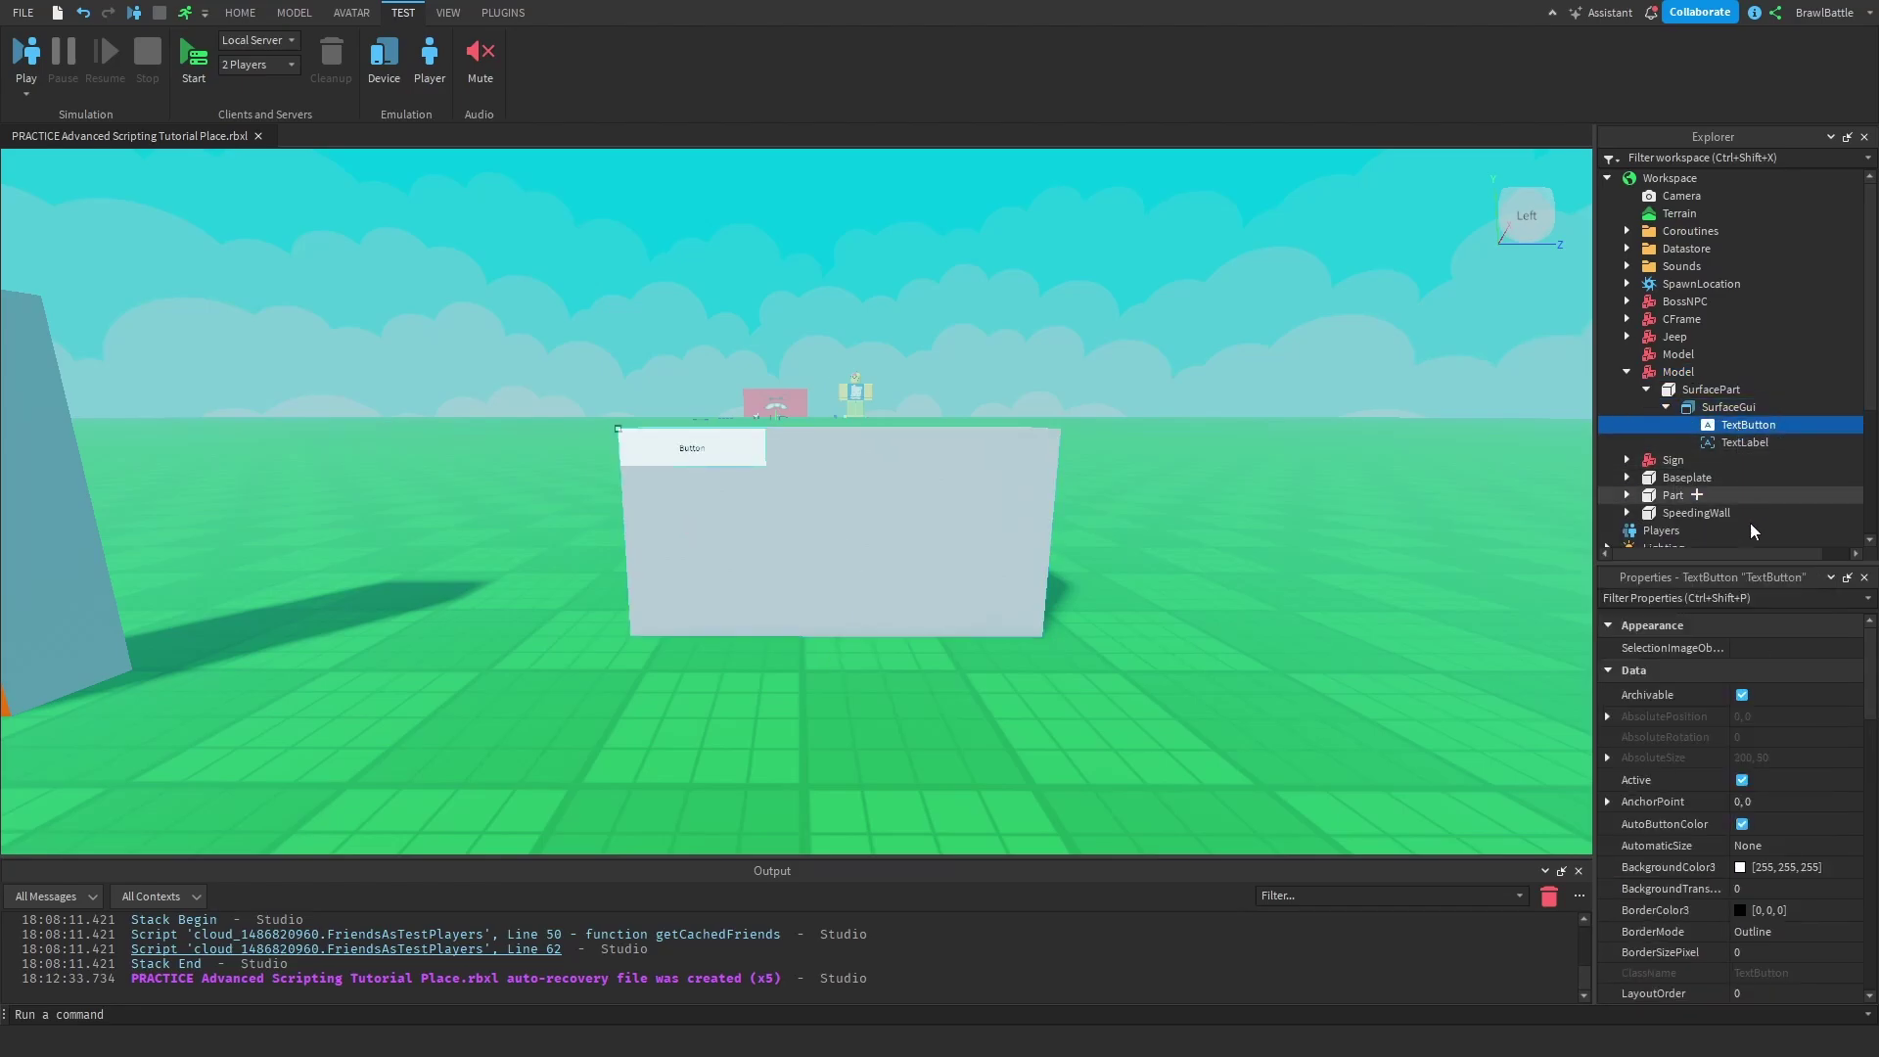
pyautogui.scroll(-1, 1770, 879)
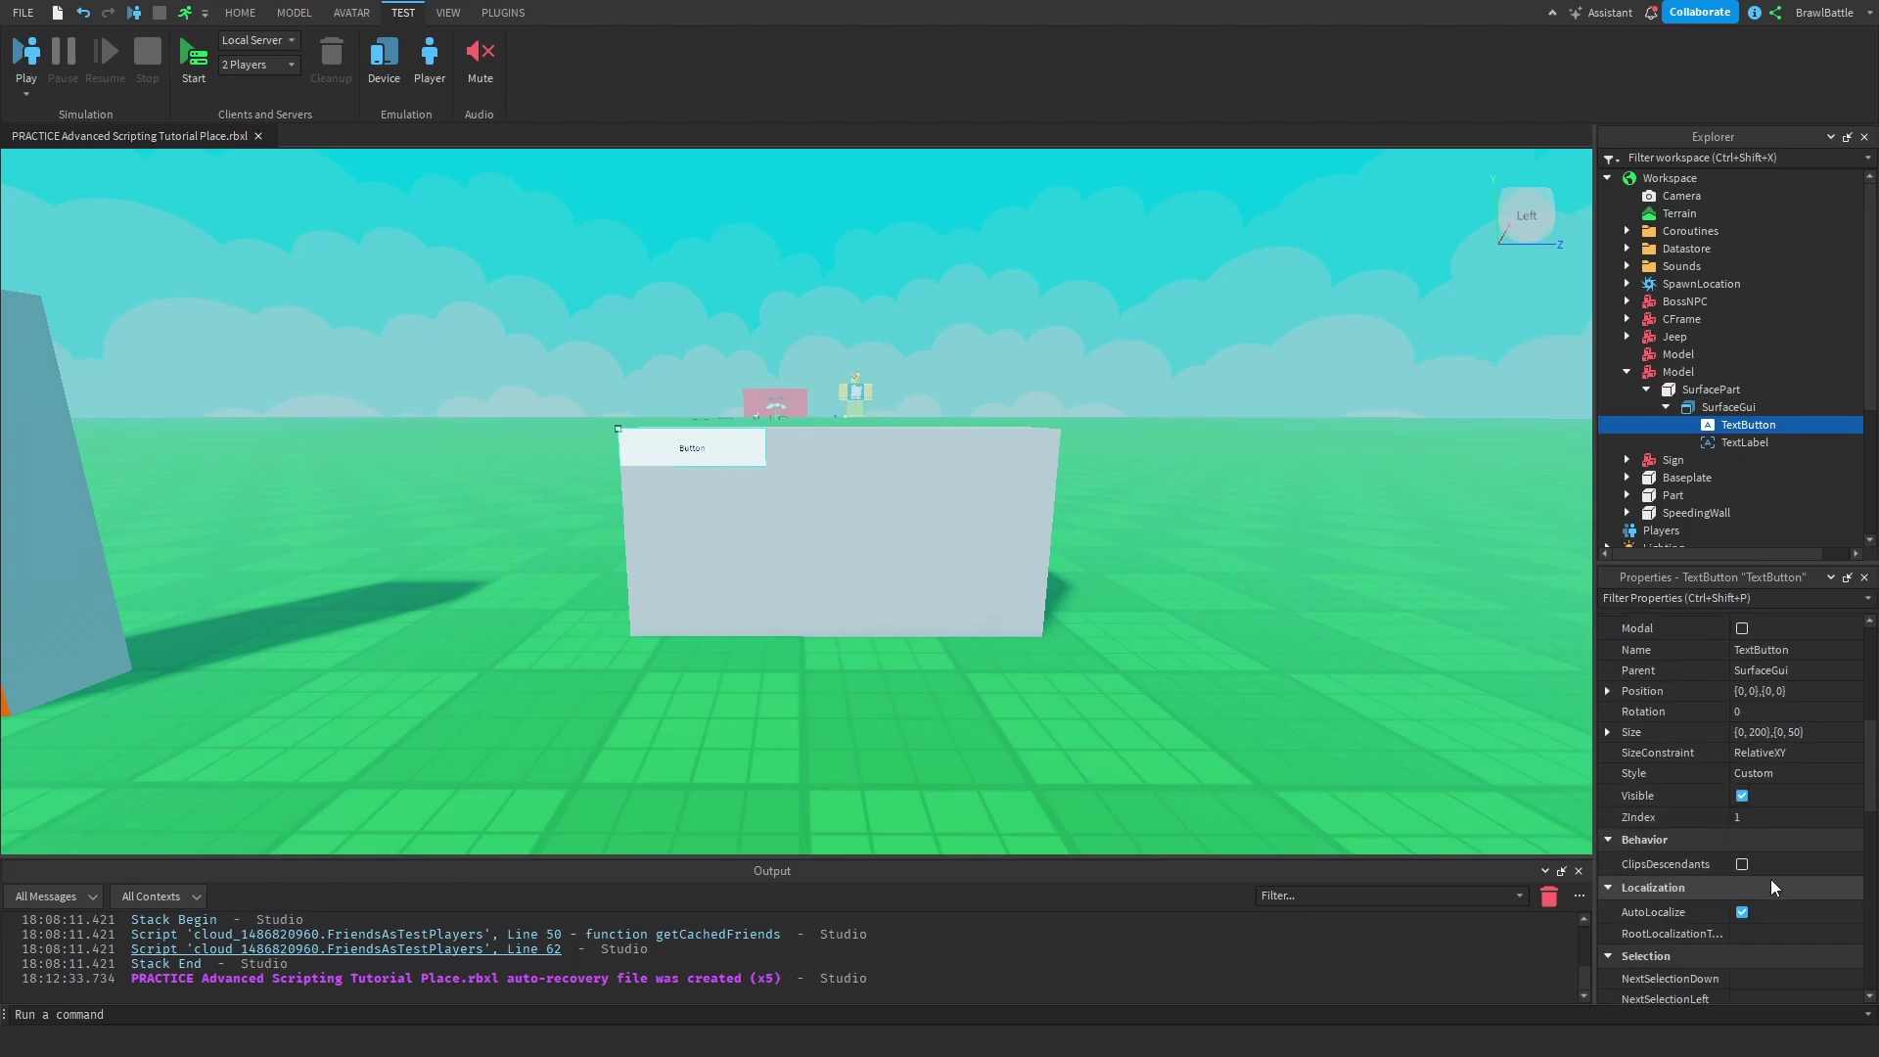
pyautogui.click(1762, 734)
pyautogui.write('1')
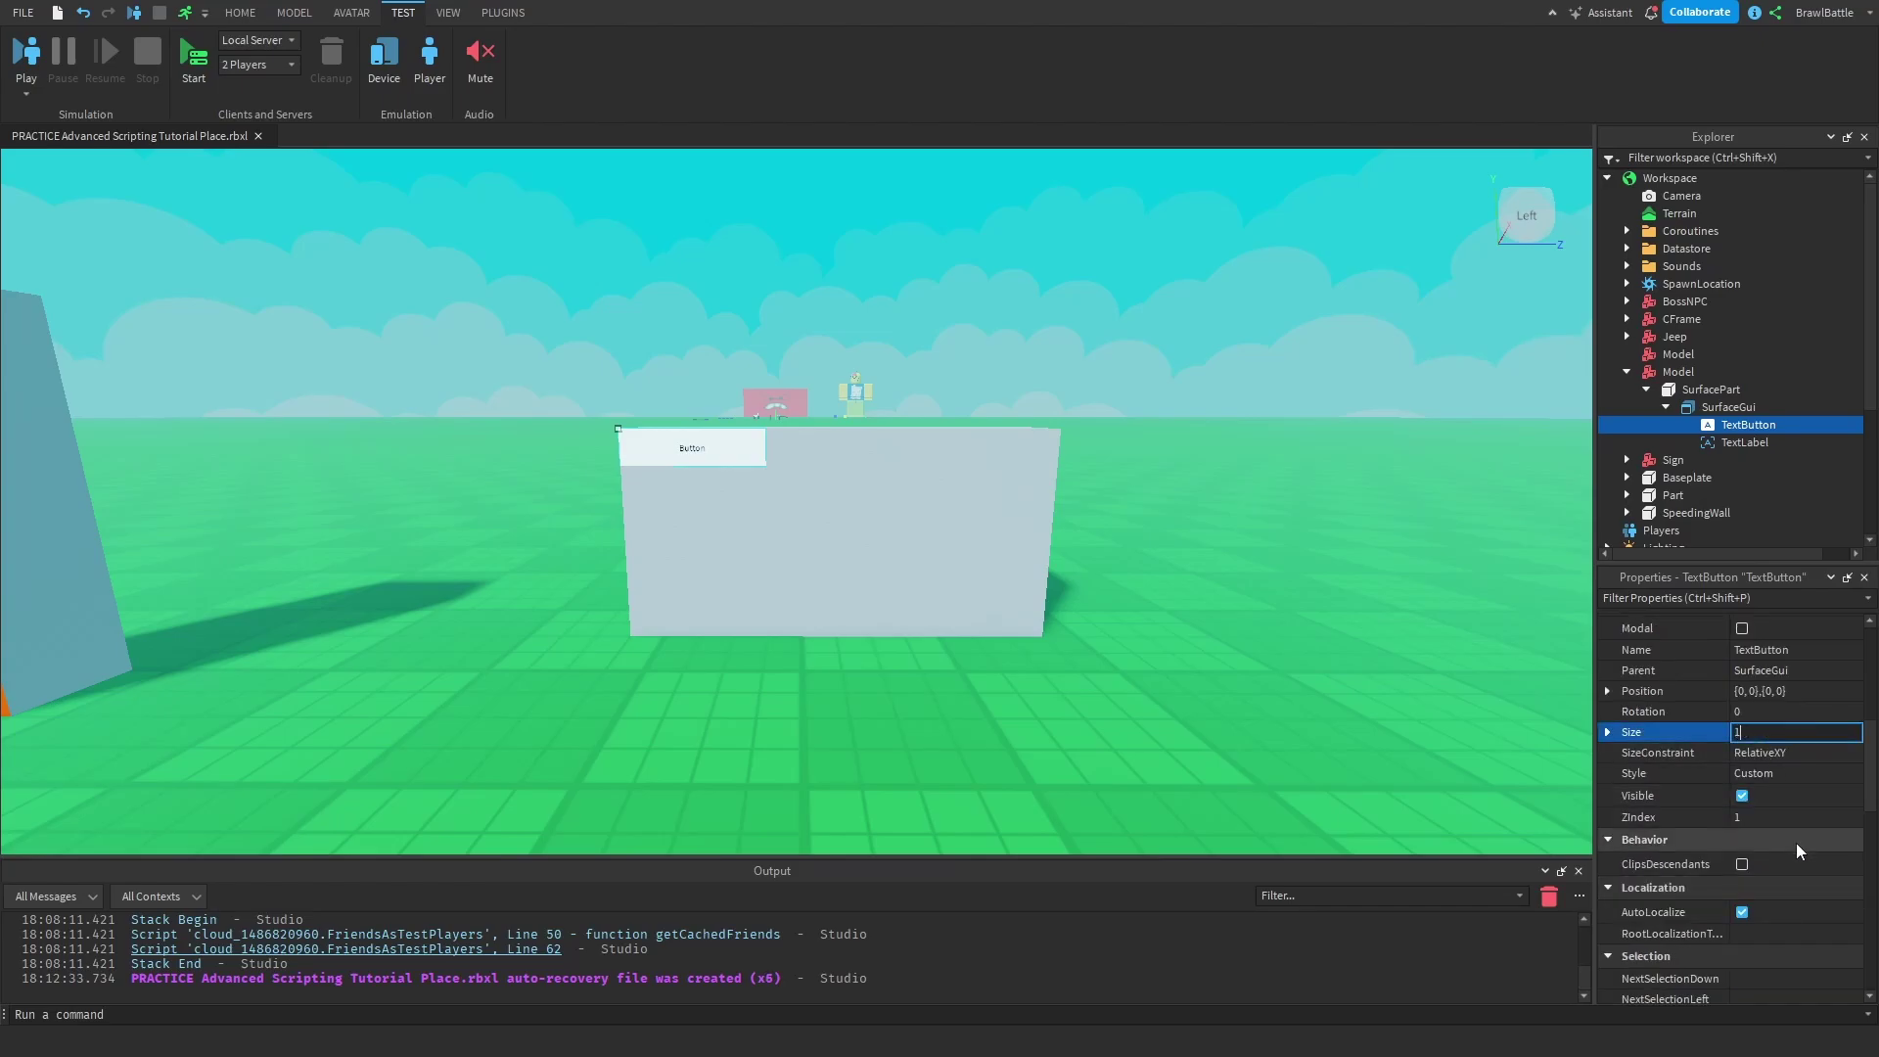
pyautogui.write('.0,1,0')
pyautogui.press('Return')
pyautogui.moveTo(855, 574); pyautogui.dragTo(967, 321, button='right')
pyautogui.moveTo(730, 709); pyautogui.dragTo(998, 717, button='right')
# Step: Enable TextScaled on the TextButton and view the wall from the front
pyautogui.scroll(-10, 1712, 766)
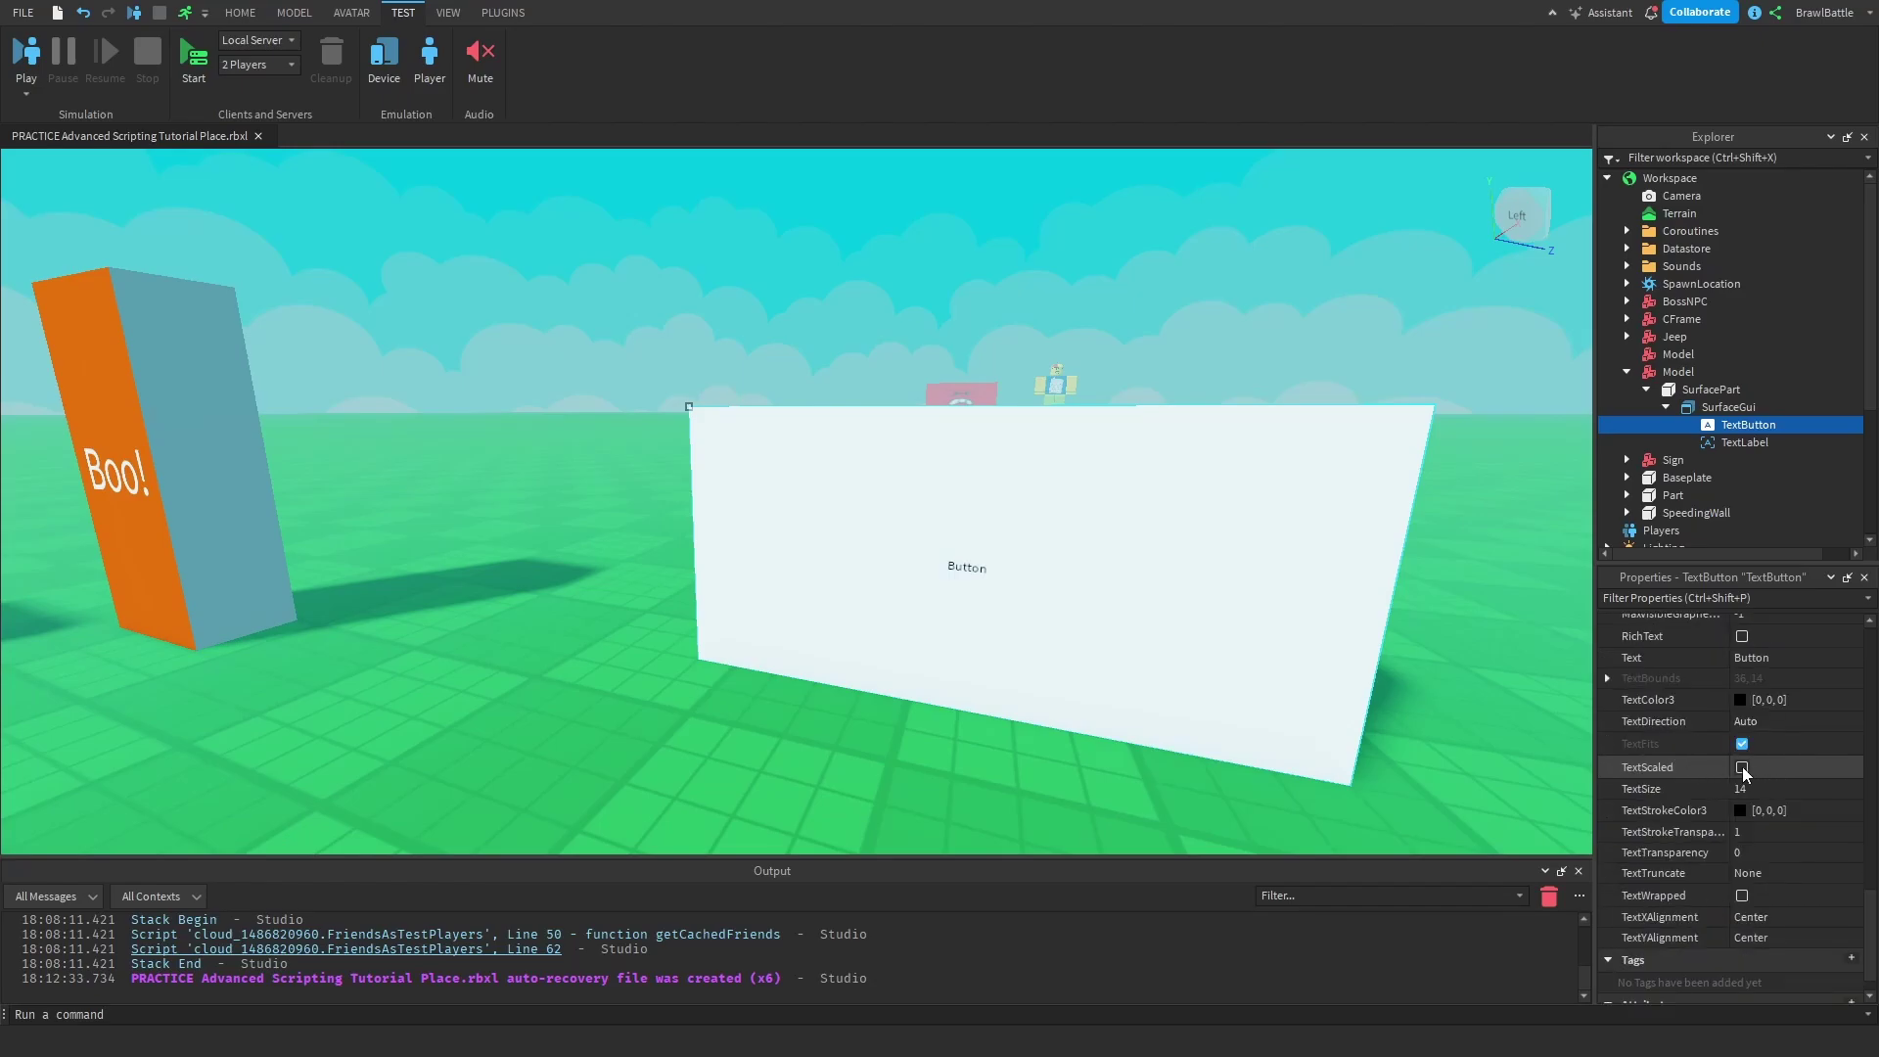
pyautogui.click(1742, 766)
pyautogui.scroll(5, 1694, 752)
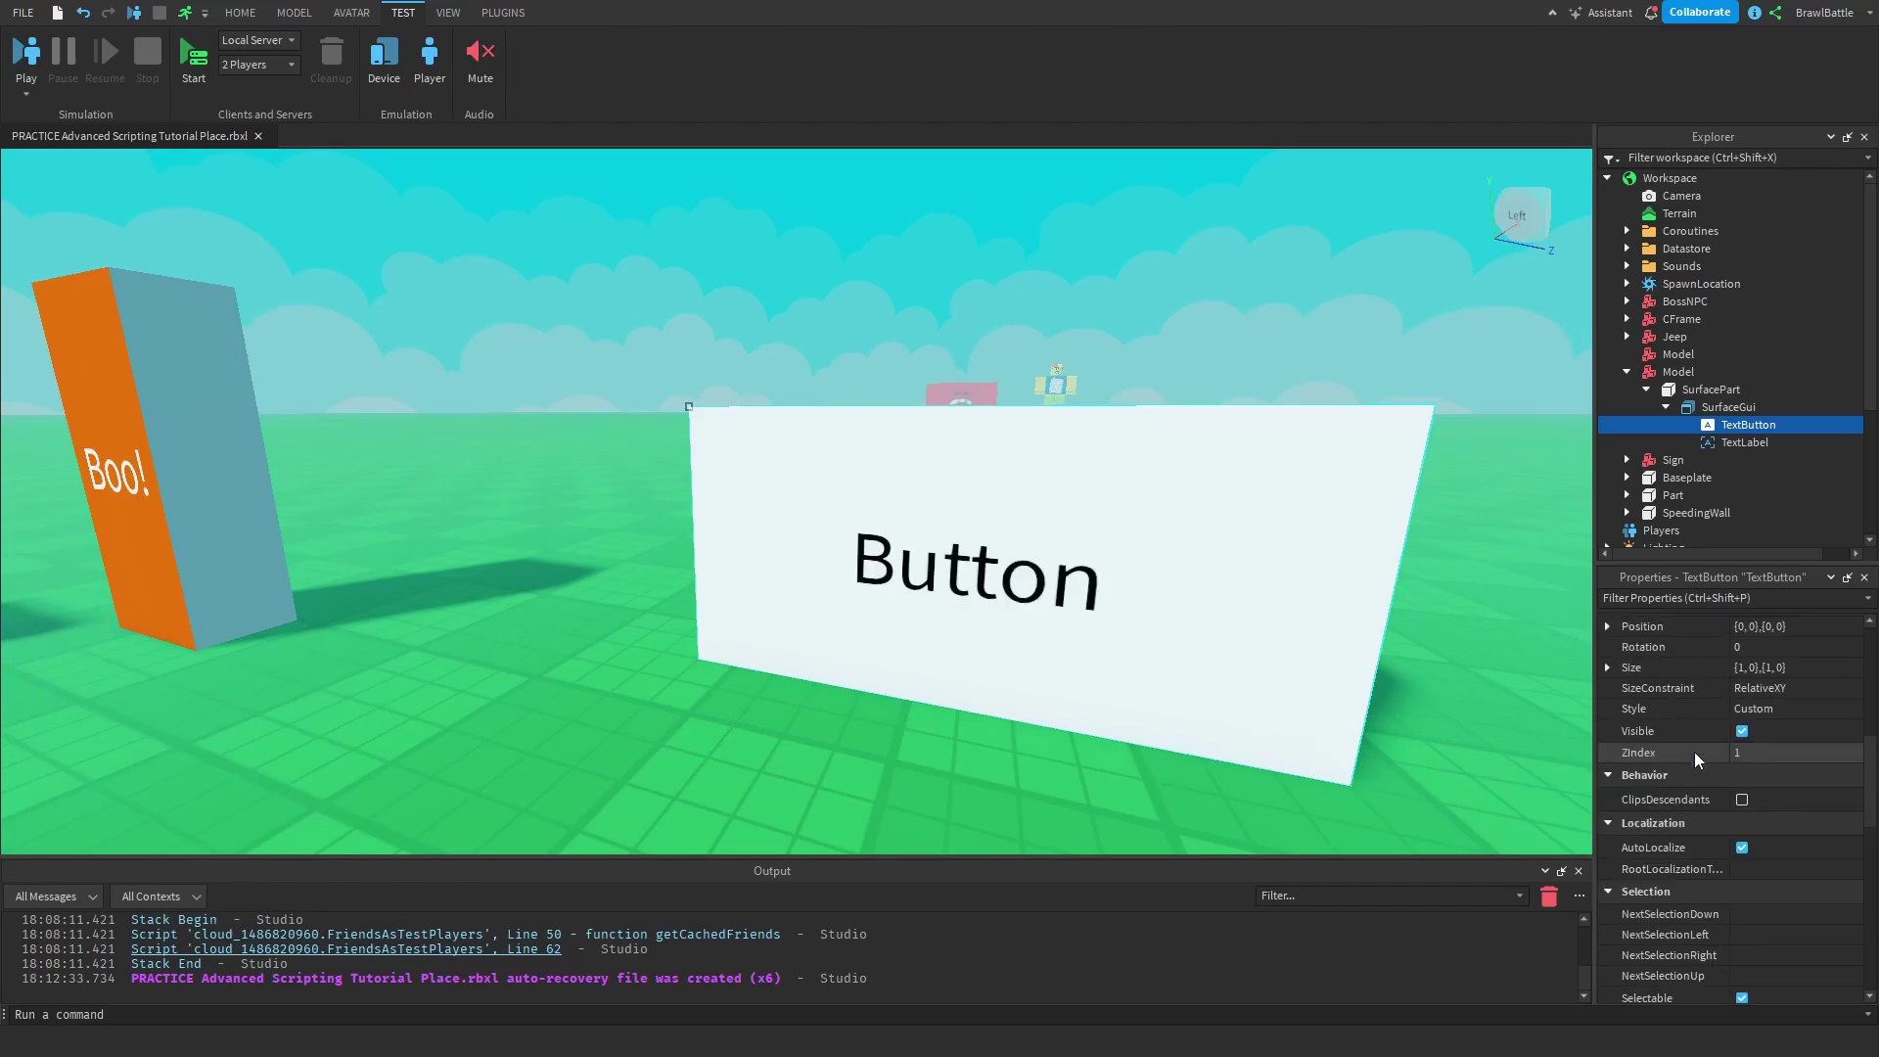
pyautogui.scroll(5, 1693, 751)
pyautogui.press('f')
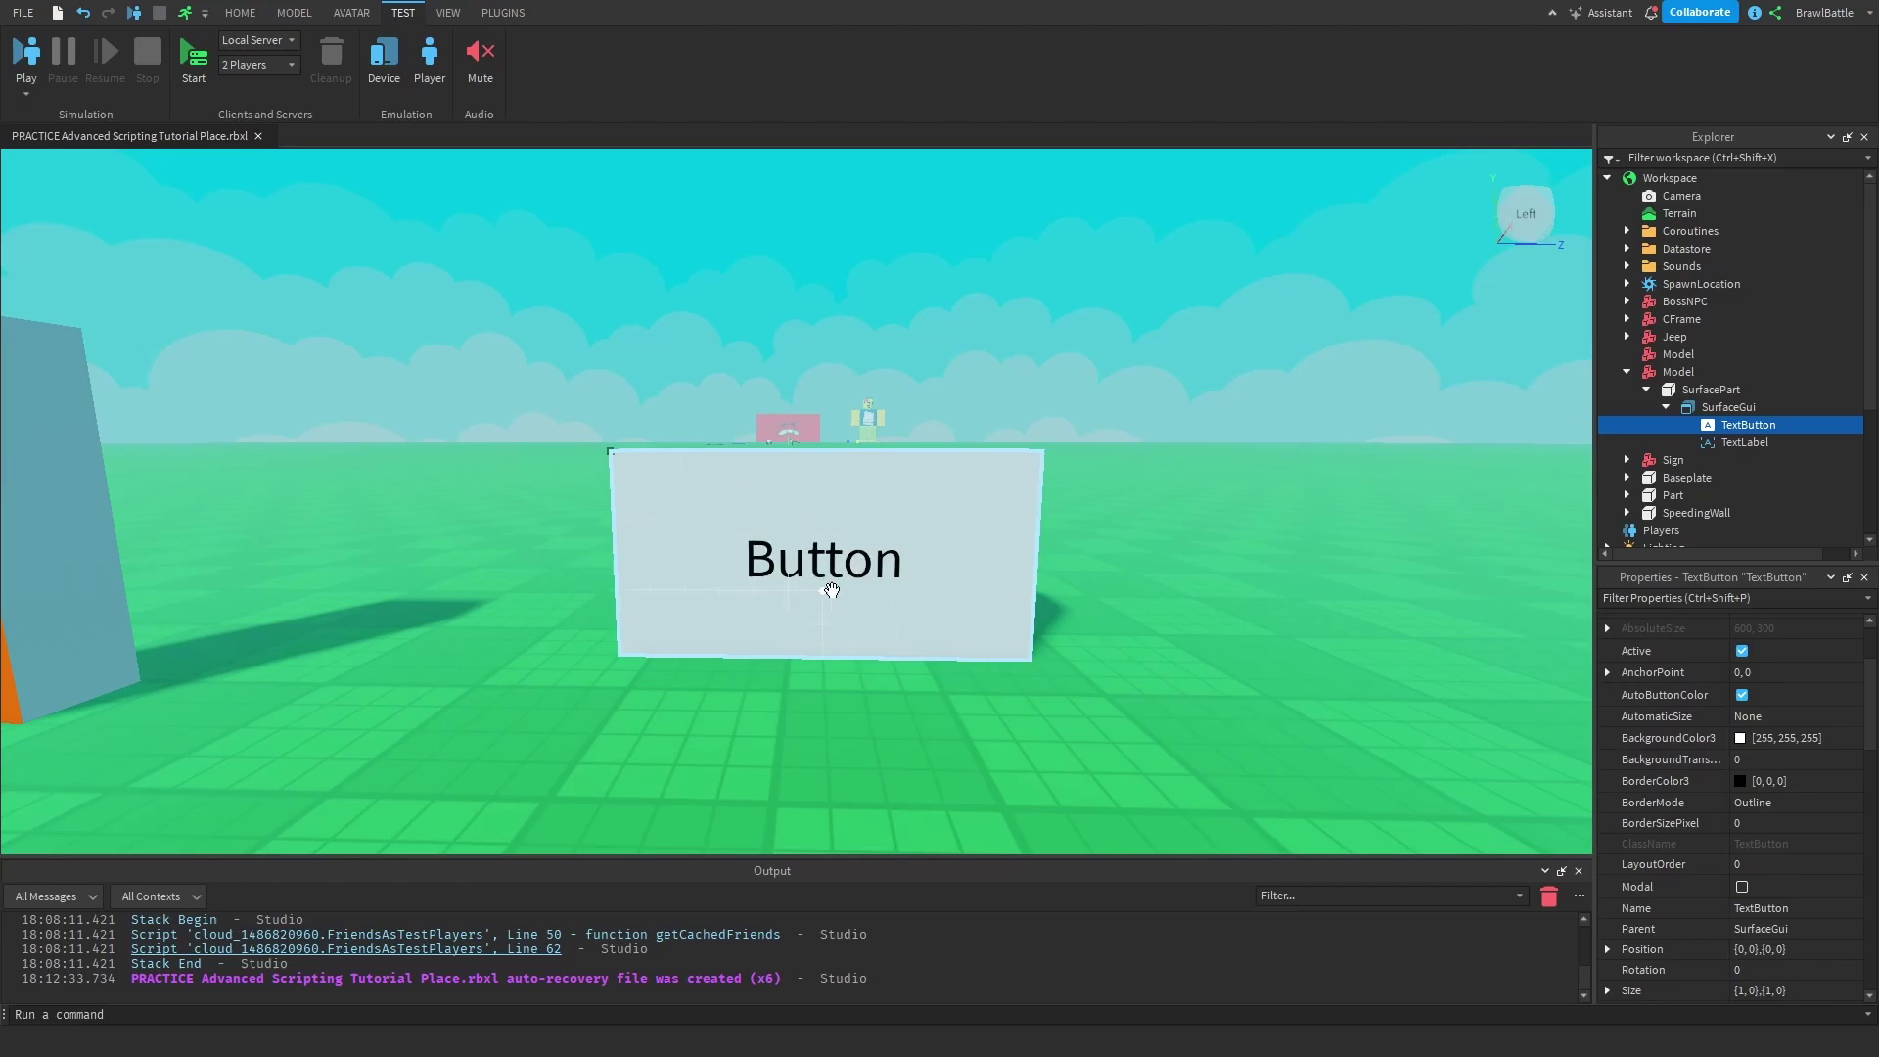
pyautogui.moveTo(1135, 672); pyautogui.dragTo(1092, 676, button='right')
pyautogui.press('s')
pyautogui.press('w')
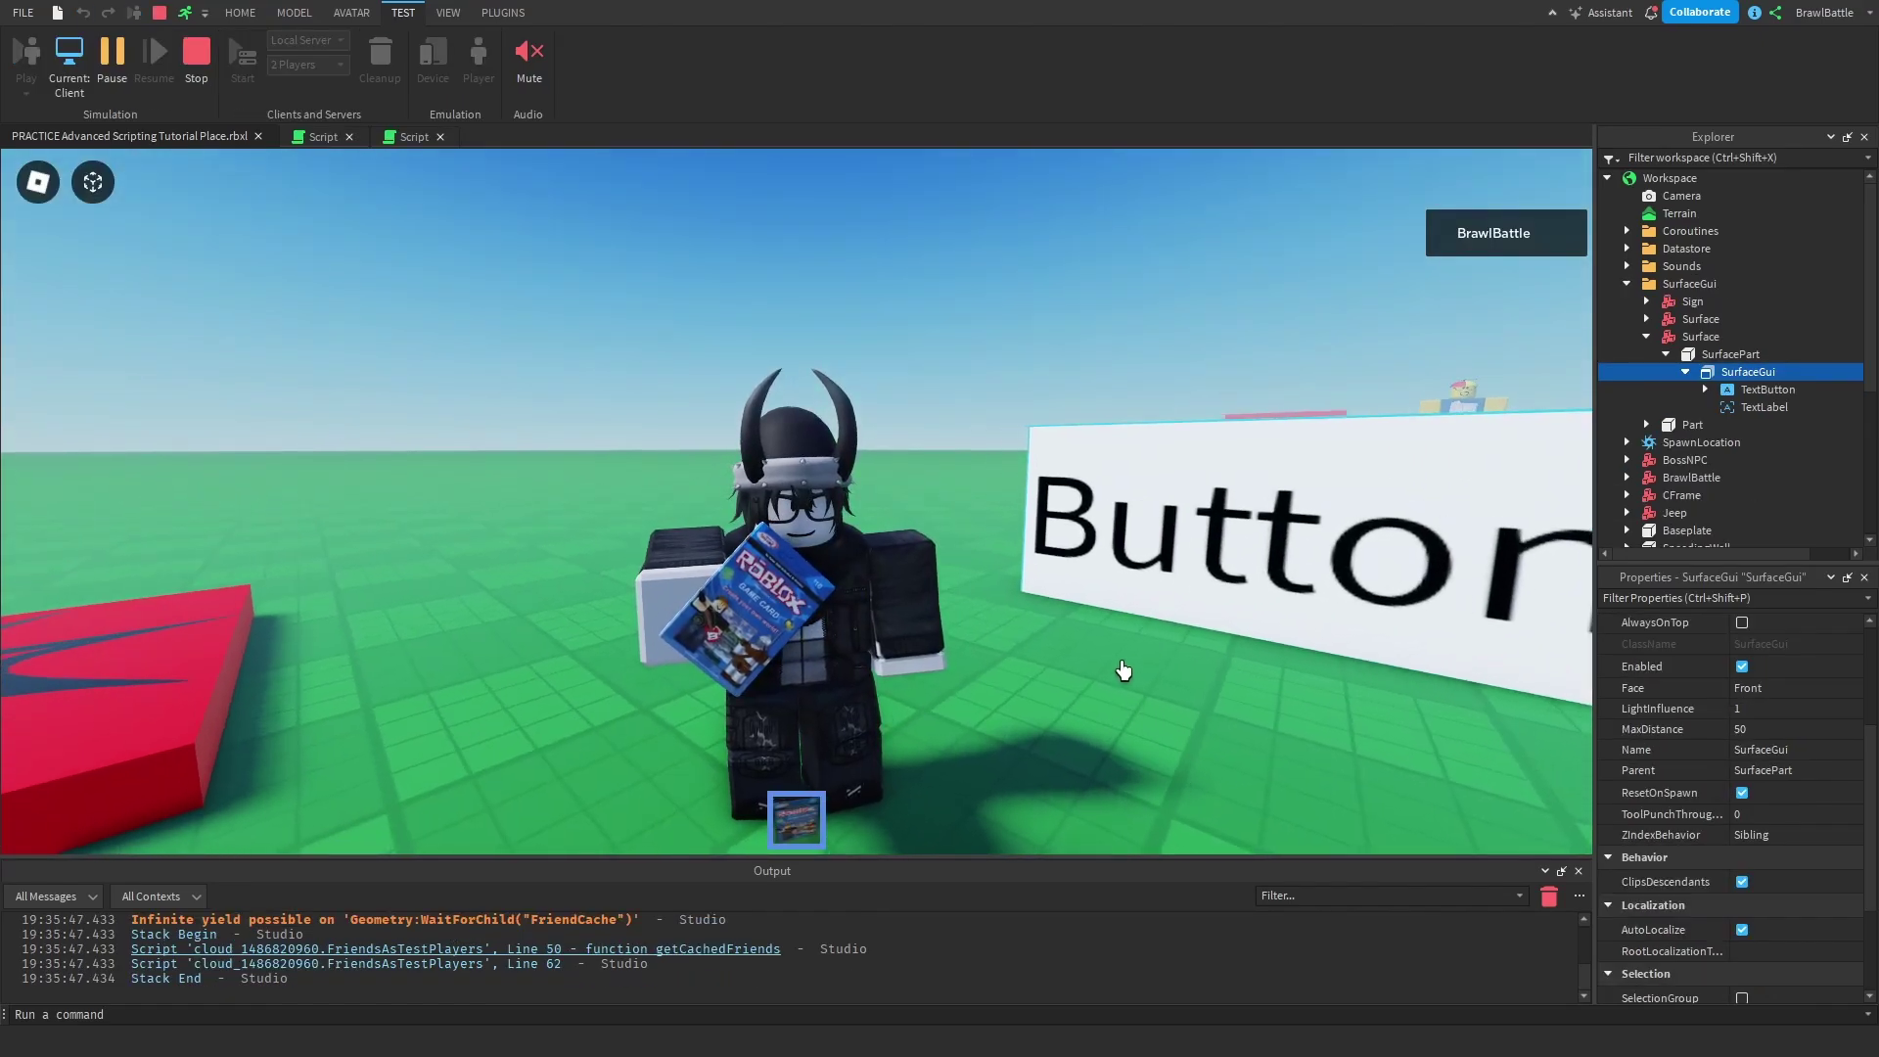
# Step: In the playtest, trigger the wall's button twice at close range while holding the gear card
pyautogui.press('d')
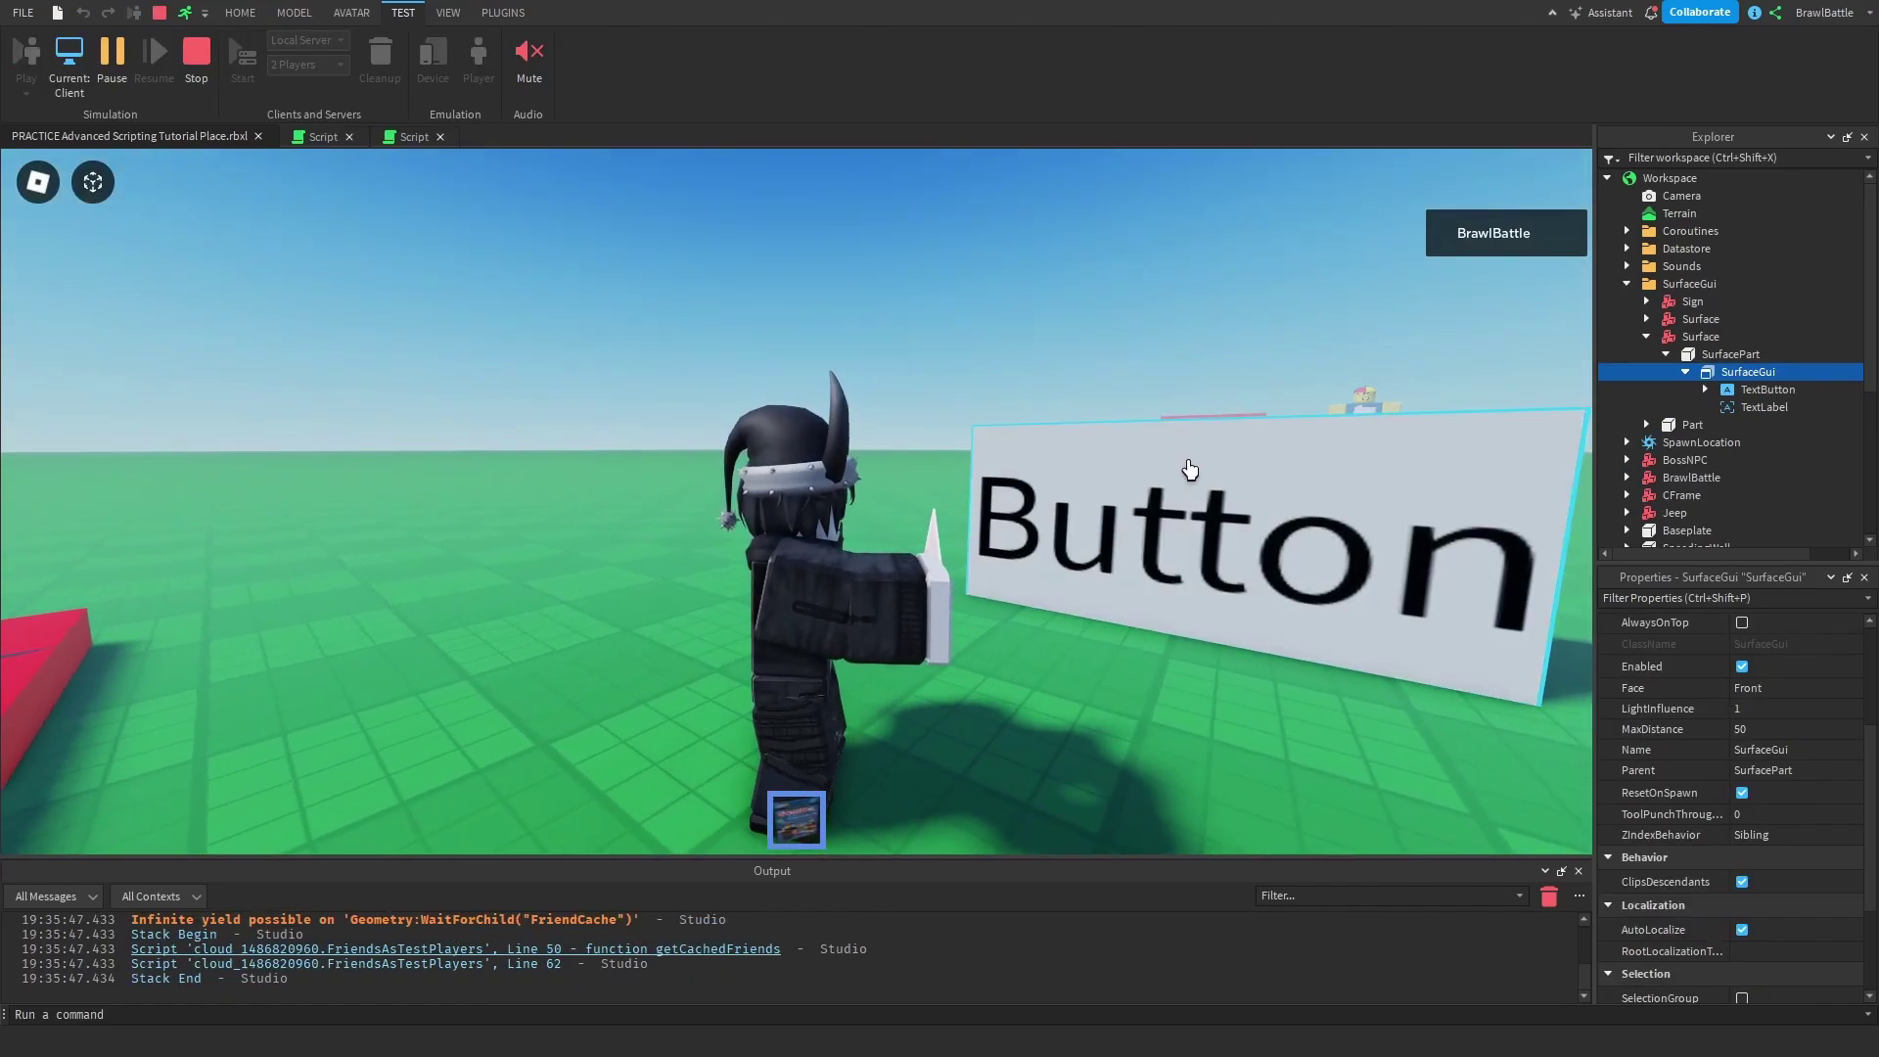
pyautogui.press('s')
pyautogui.press('s')
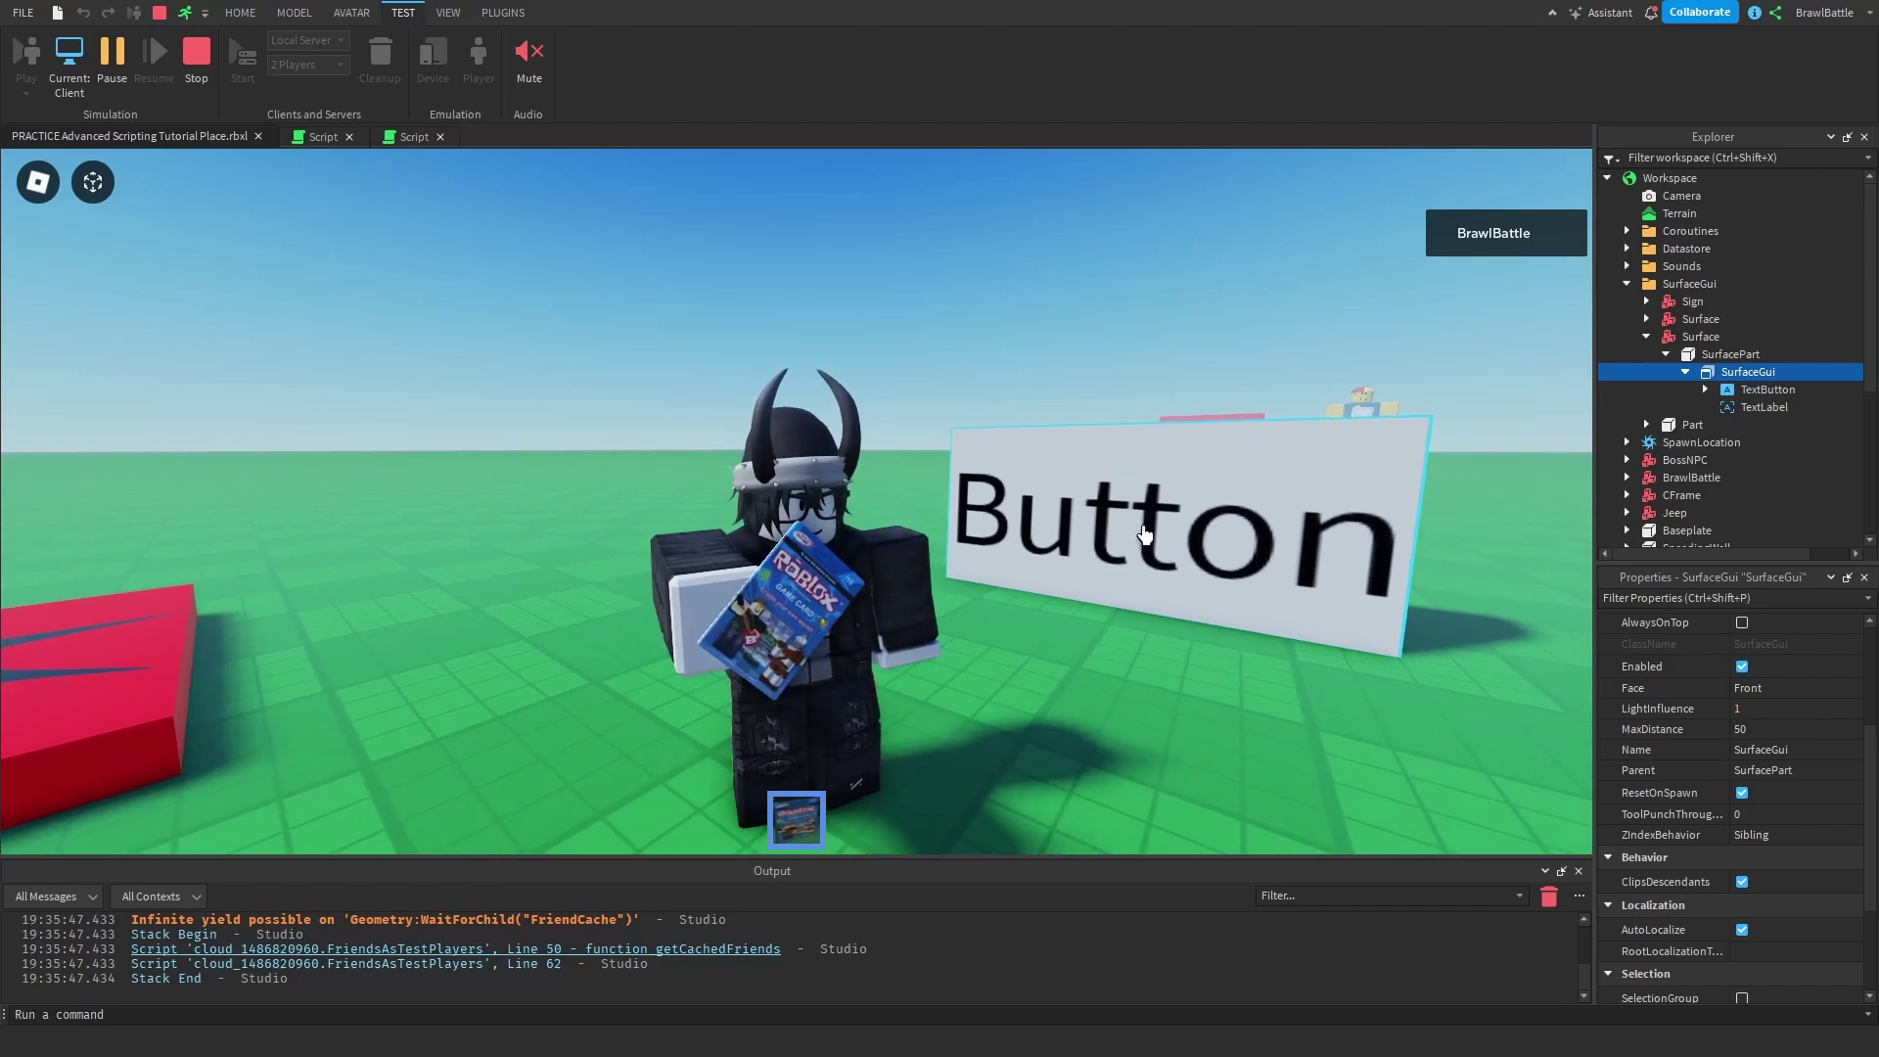
pyautogui.click(1146, 536)
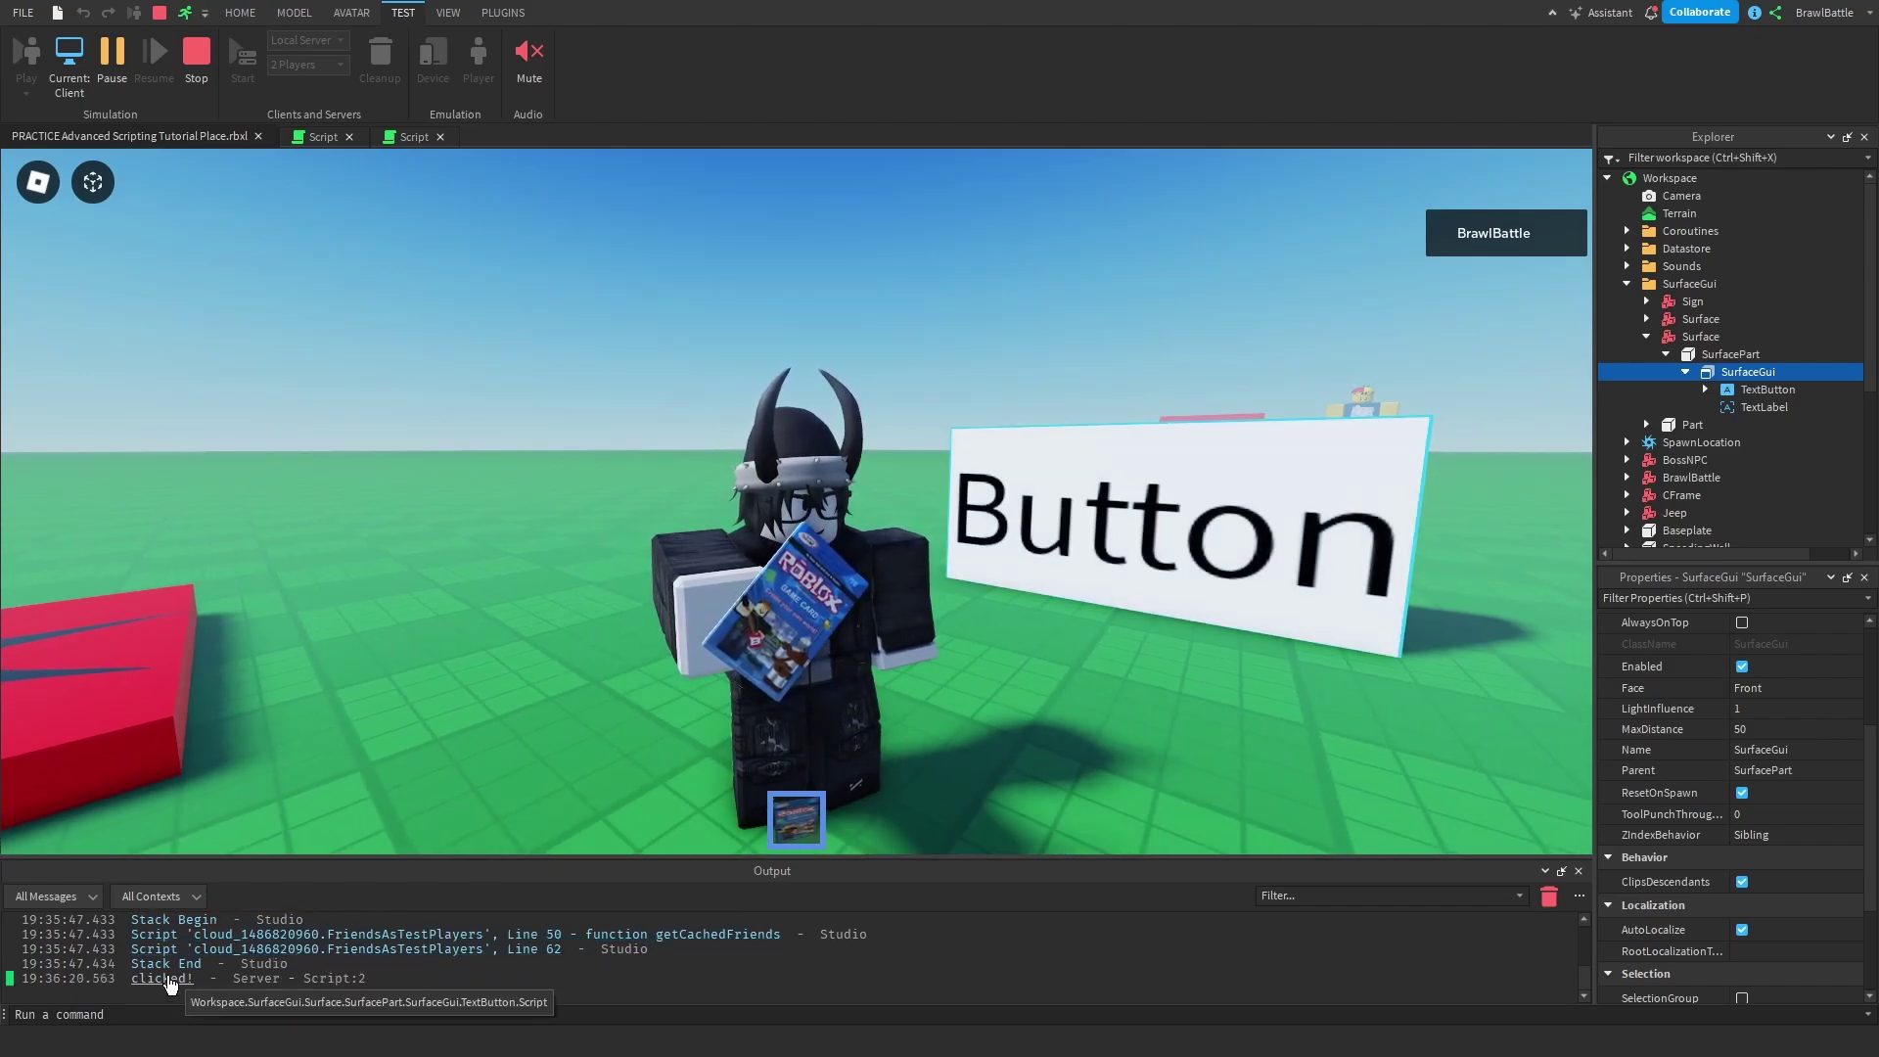
pyautogui.press('s')
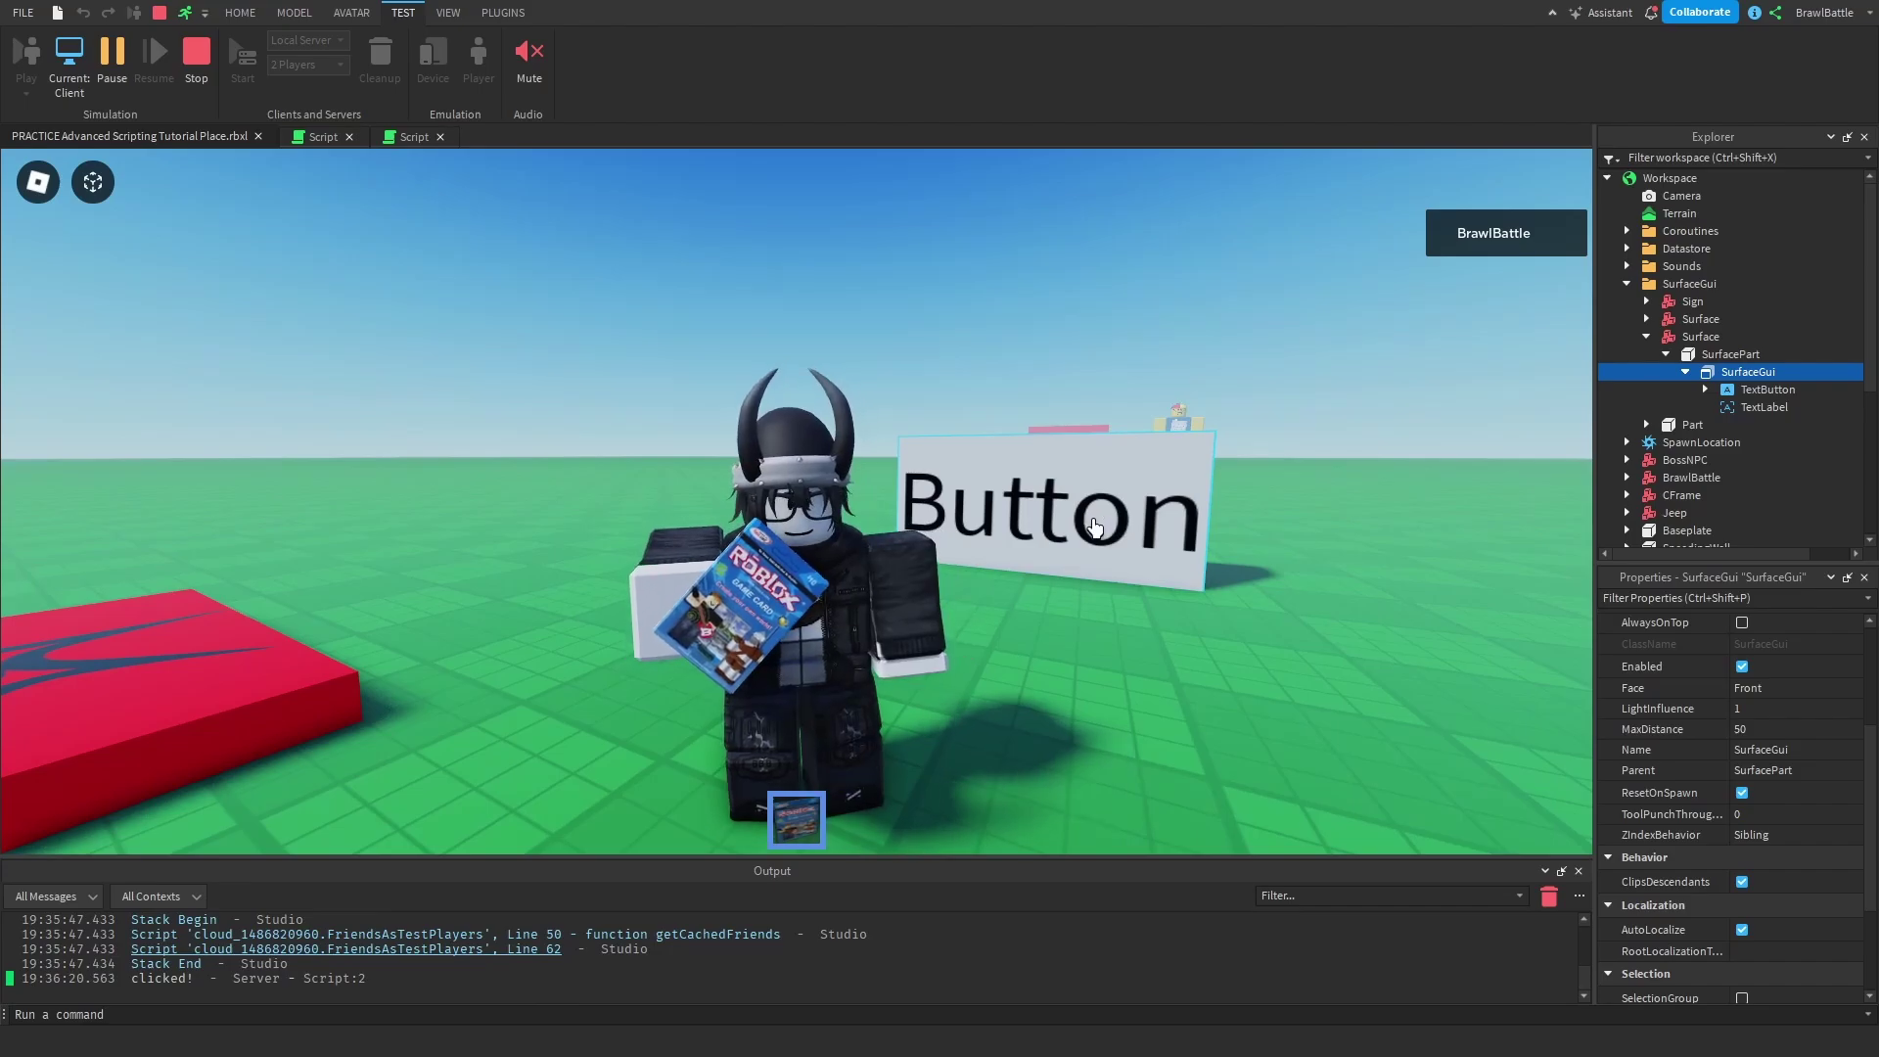
pyautogui.click(1094, 528)
# Step: Back the character farther away from the wall and trigger its button repeatedly from a distance with the card equipped
pyautogui.press('s')
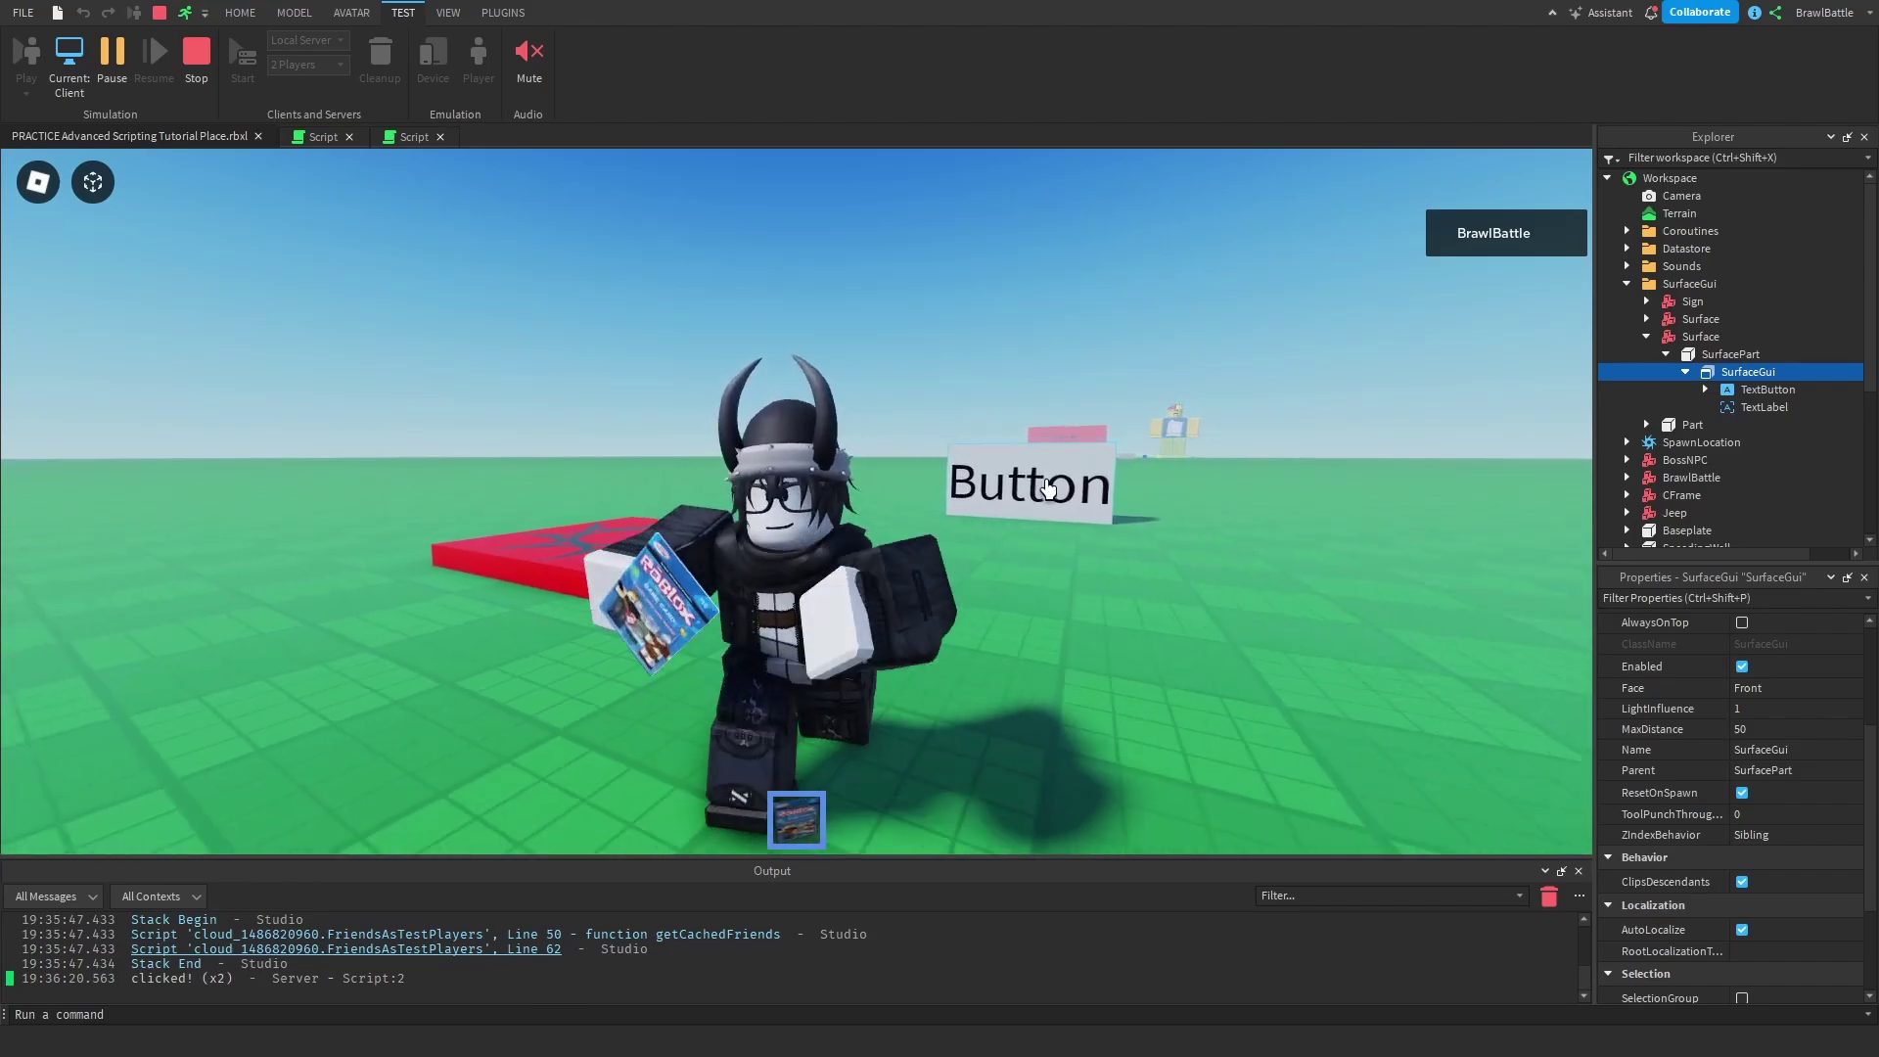
pyautogui.click(1048, 486)
pyautogui.click(1048, 486)
pyautogui.press('w')
pyautogui.click(1031, 486)
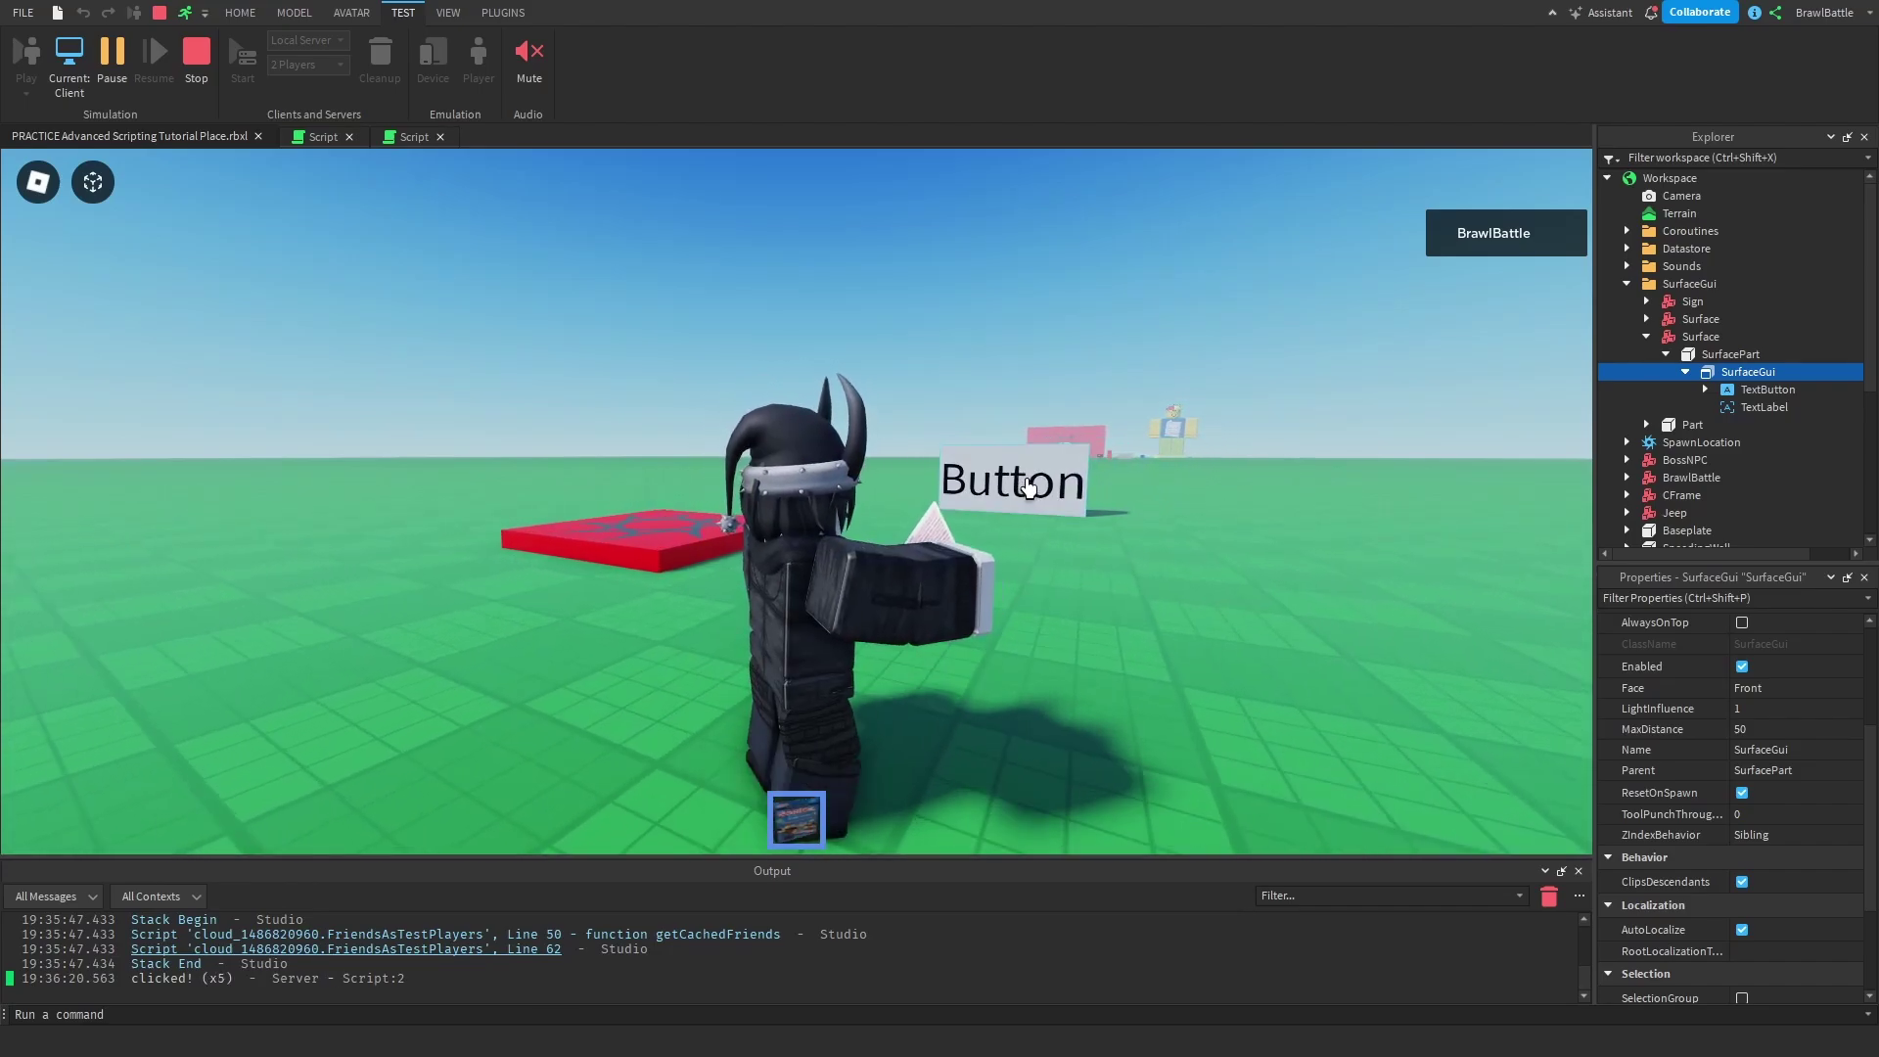
pyautogui.press('s')
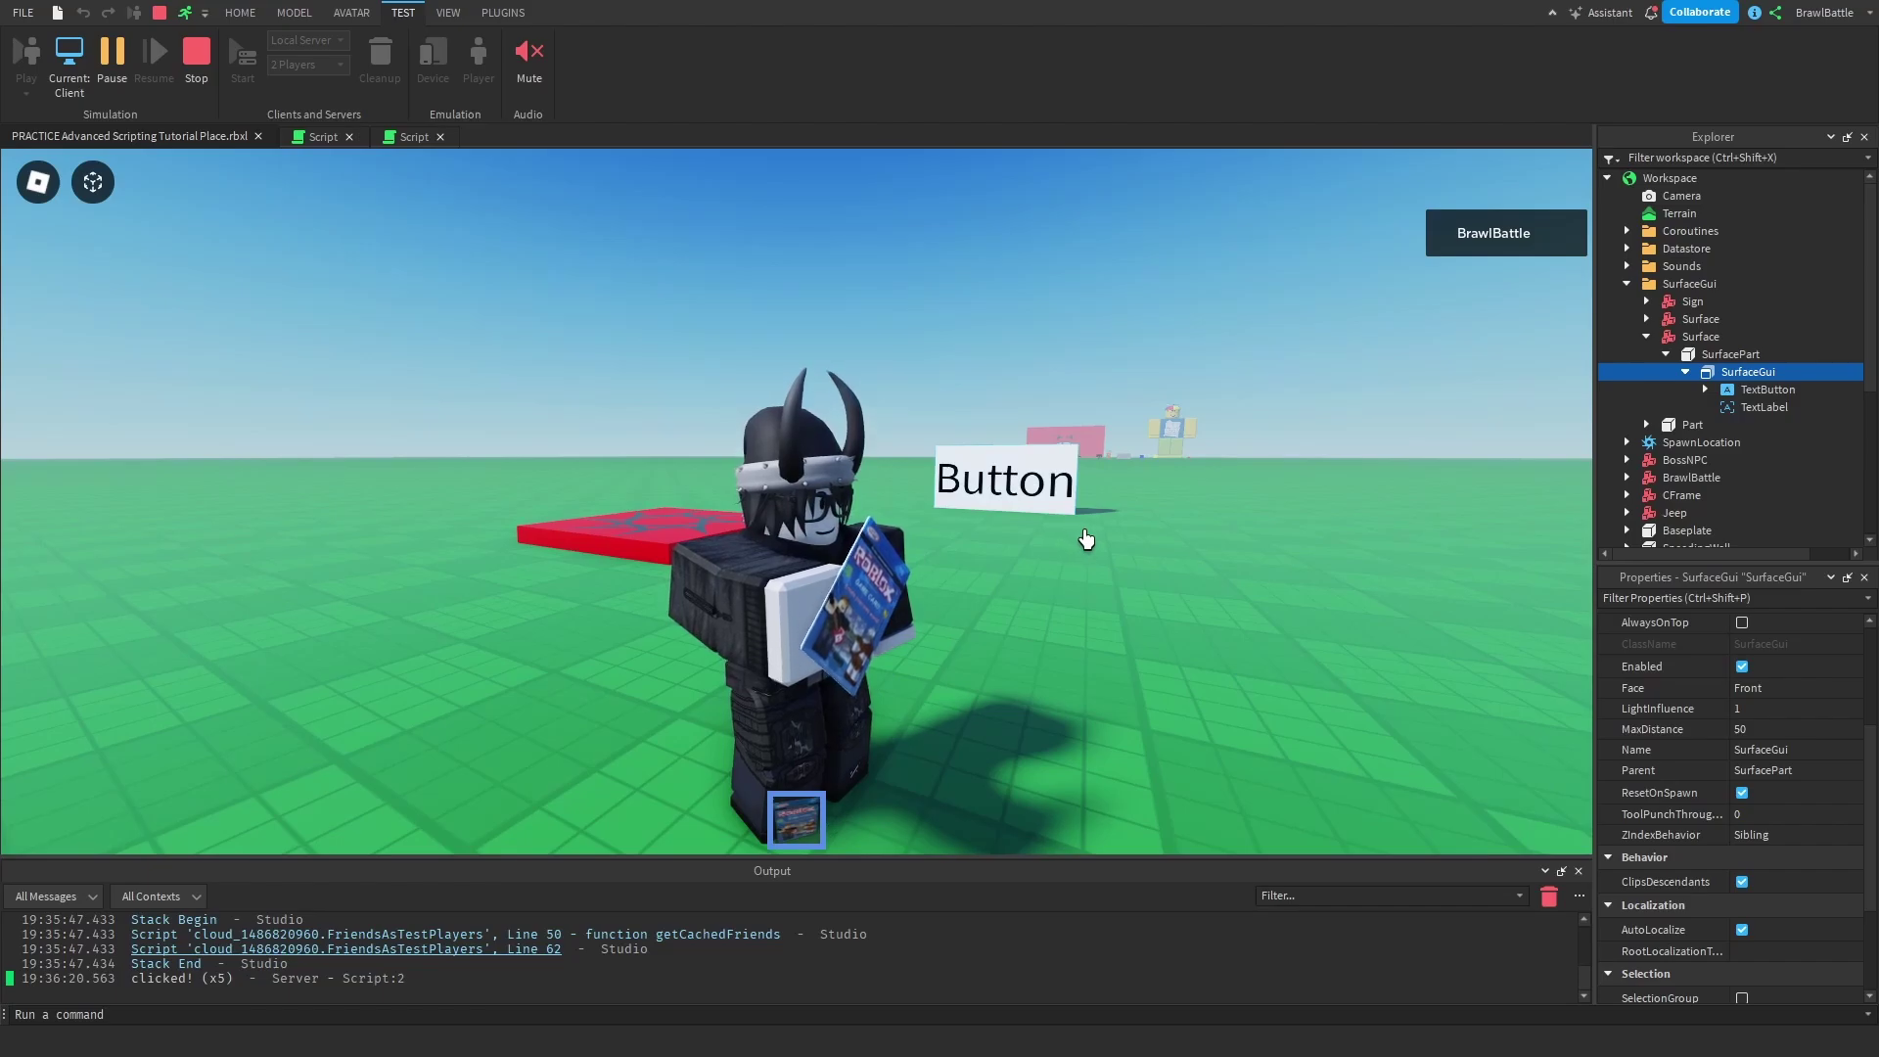
# Step: Unequip the card and set the SurfaceGui's ToolPunchThroughDistance to 10
pyautogui.press('1')
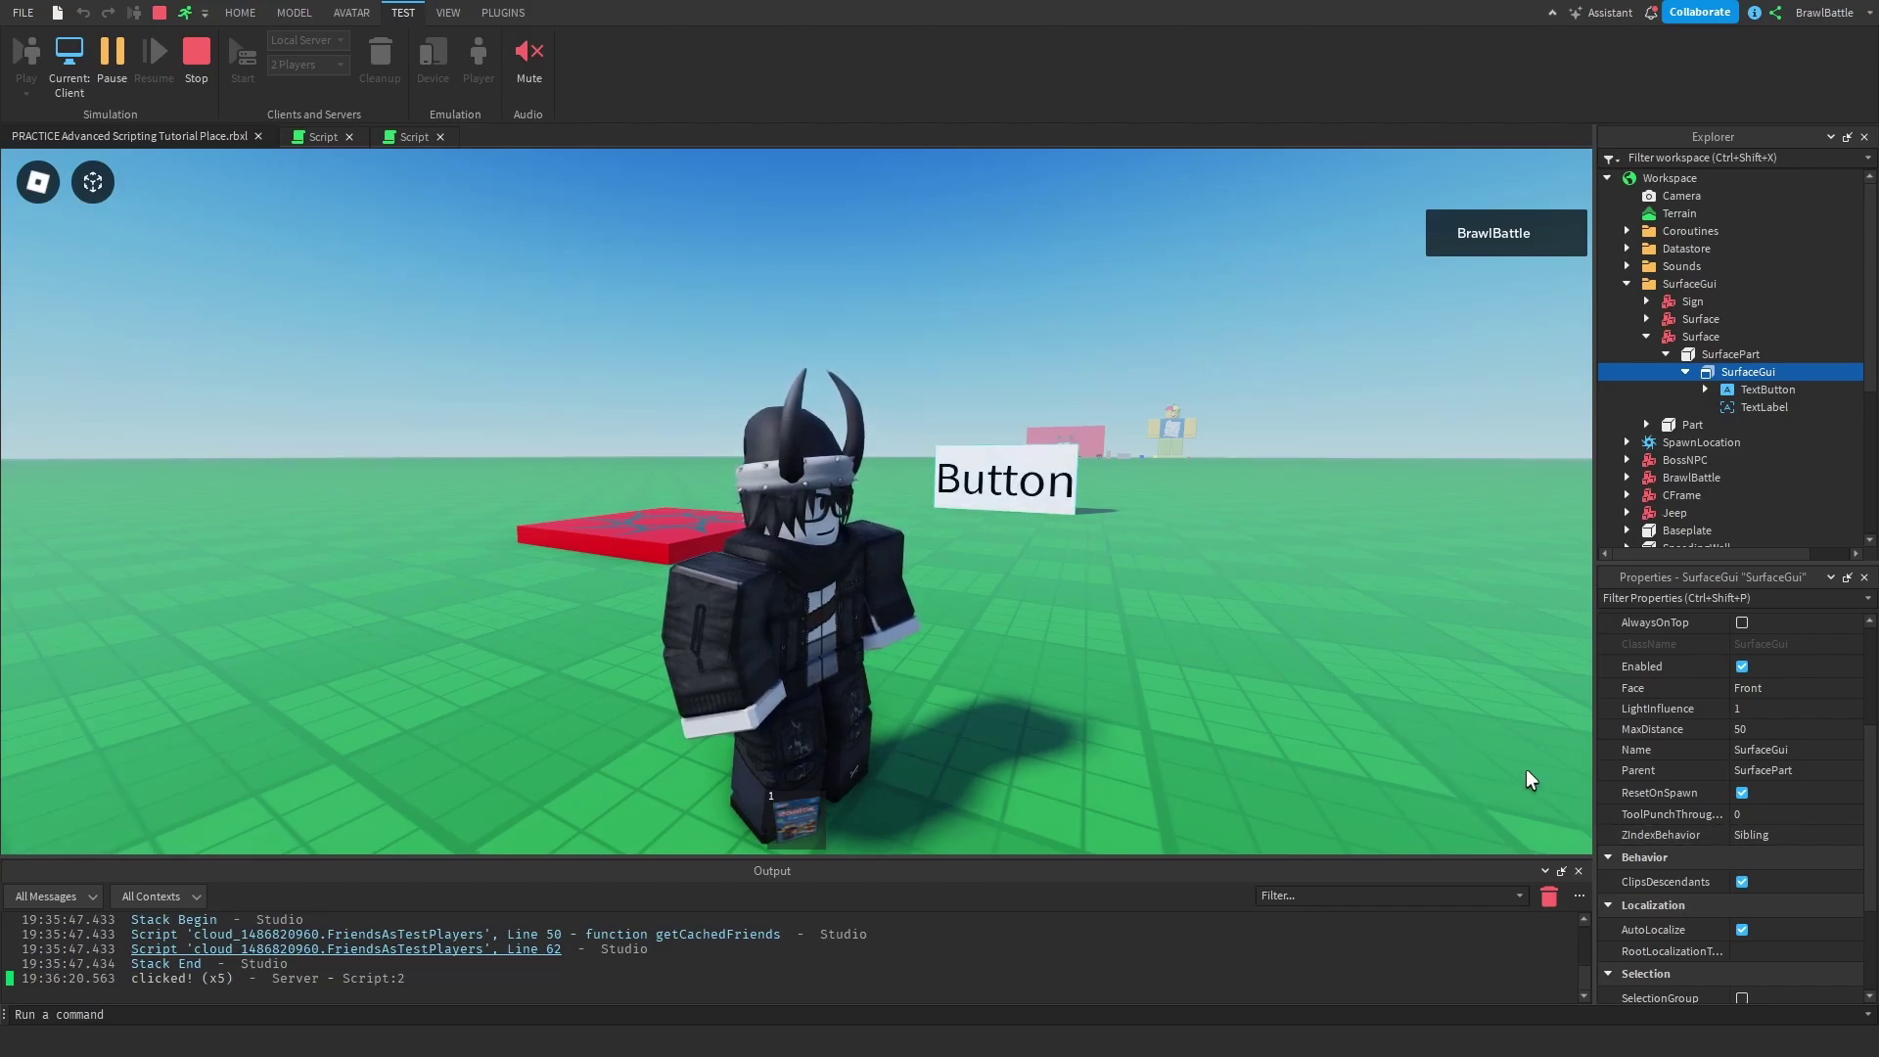
pyautogui.click(1748, 814)
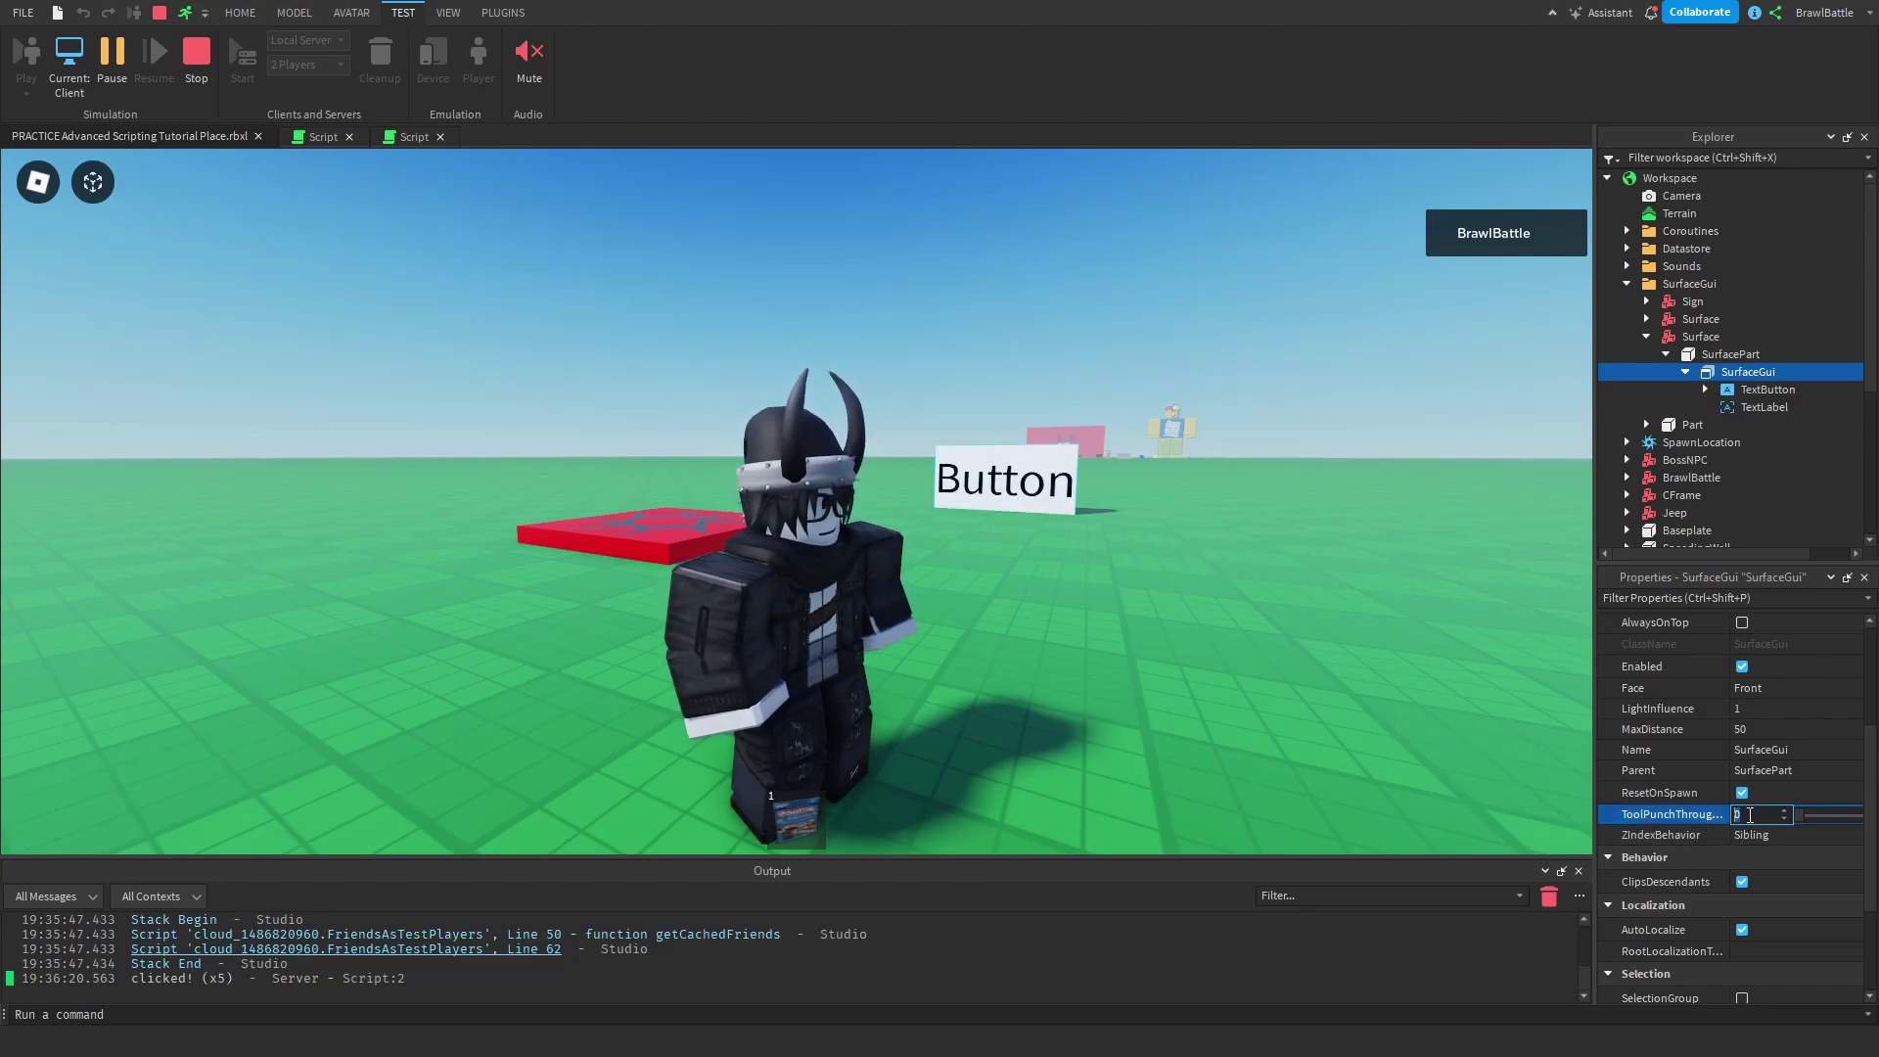
pyautogui.write('10')
pyautogui.press('Return')
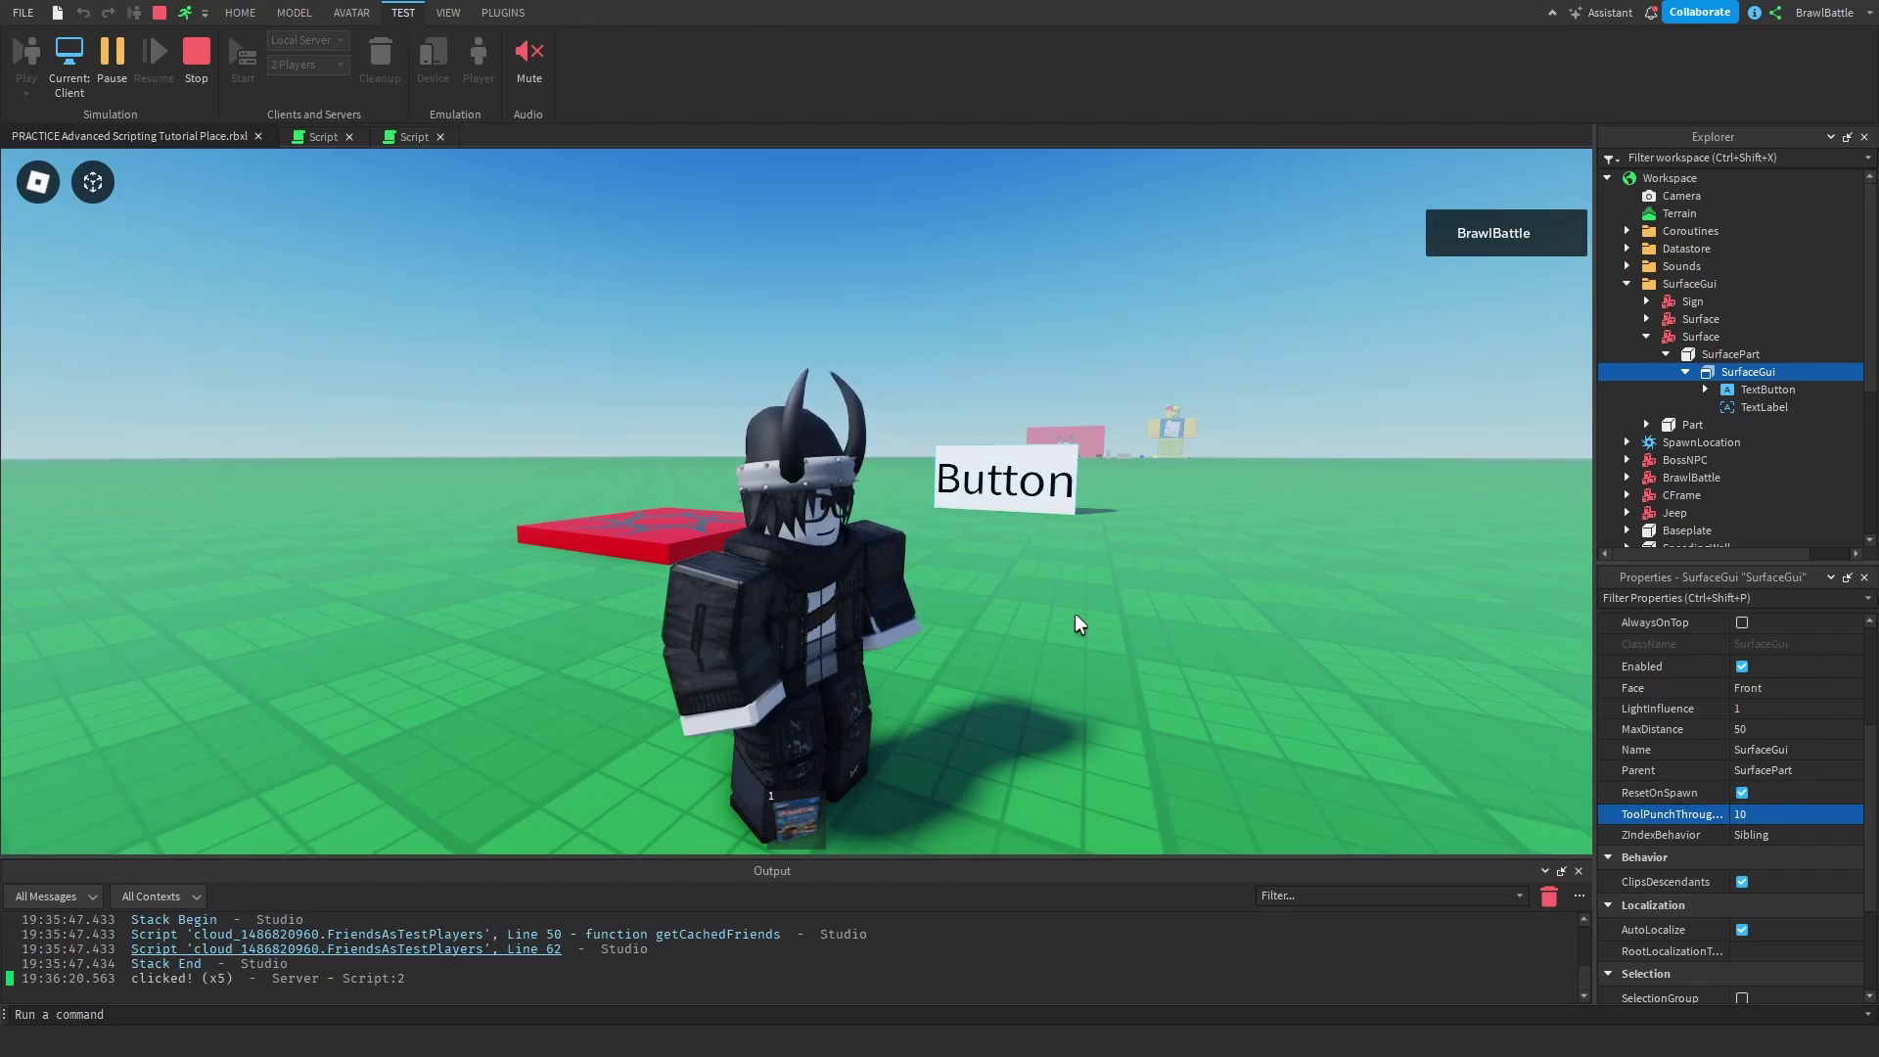
# Step: Equip the gear card and walk the character from a distance up to the button wall
pyautogui.press('1')
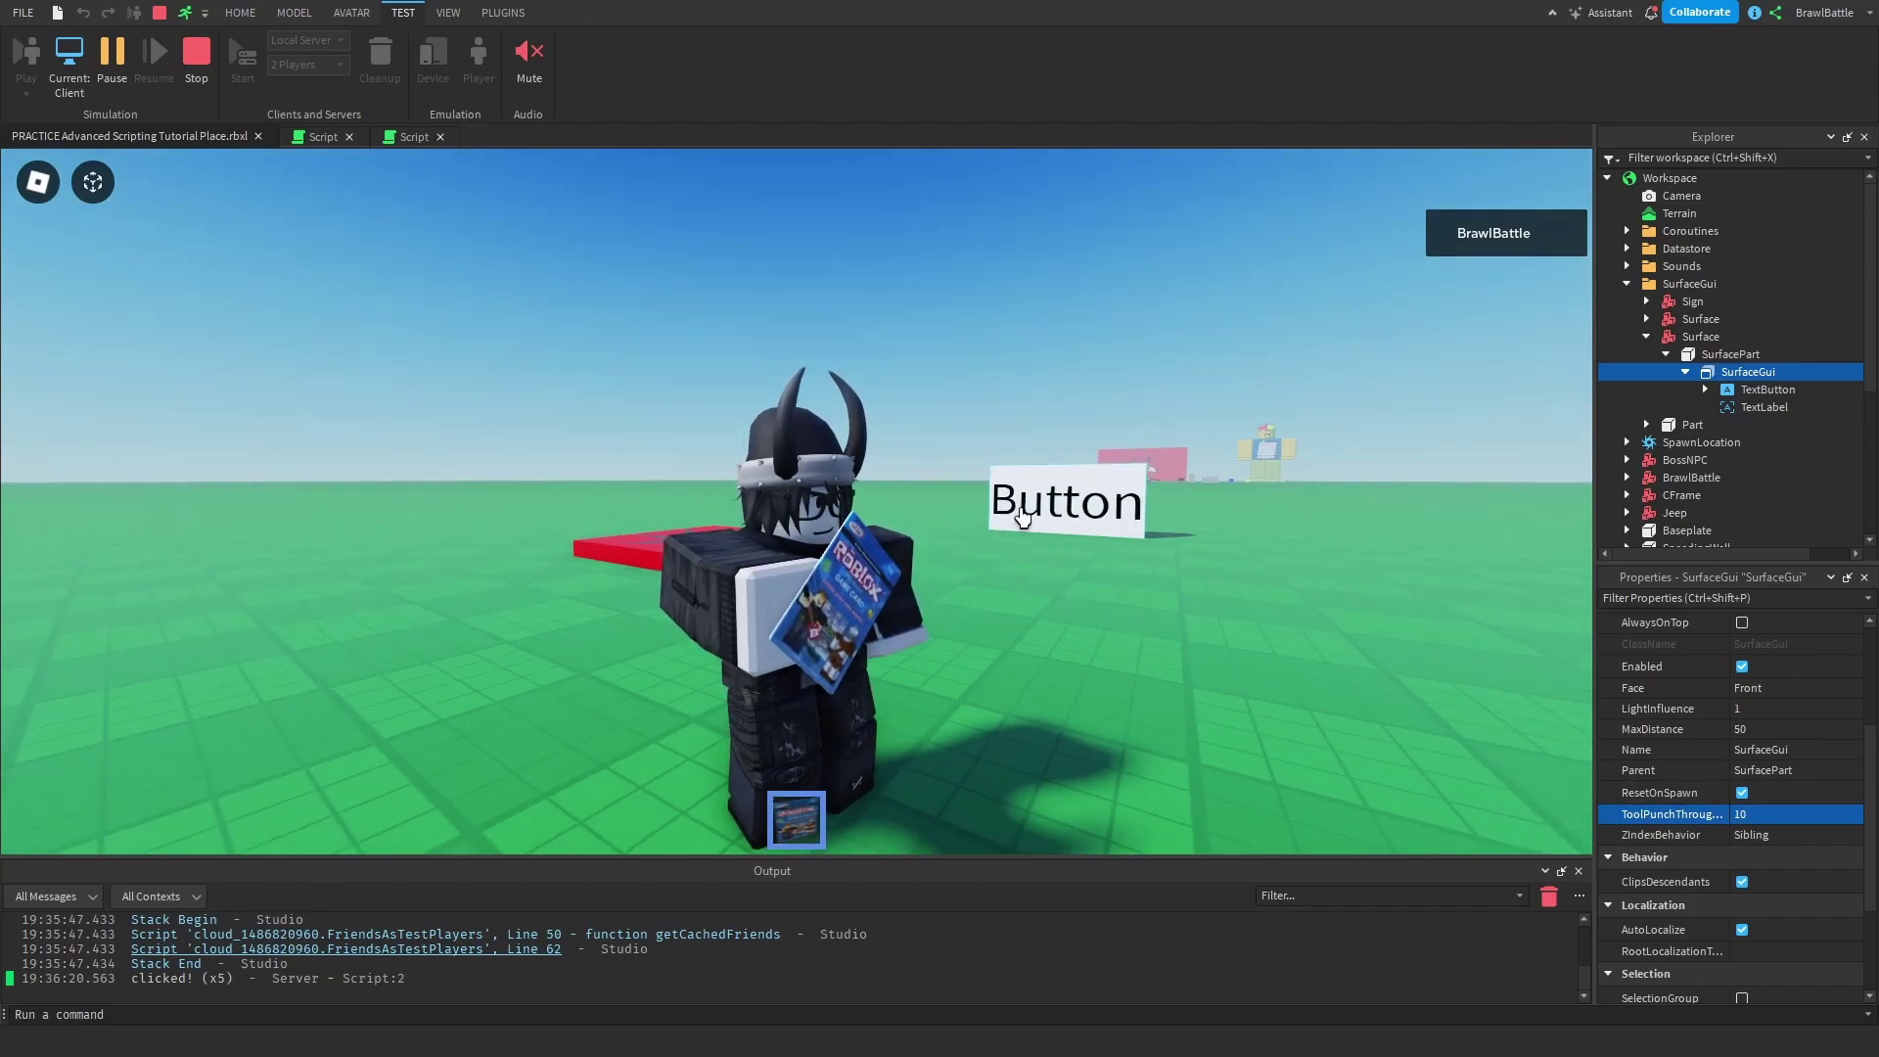
pyautogui.press('w')
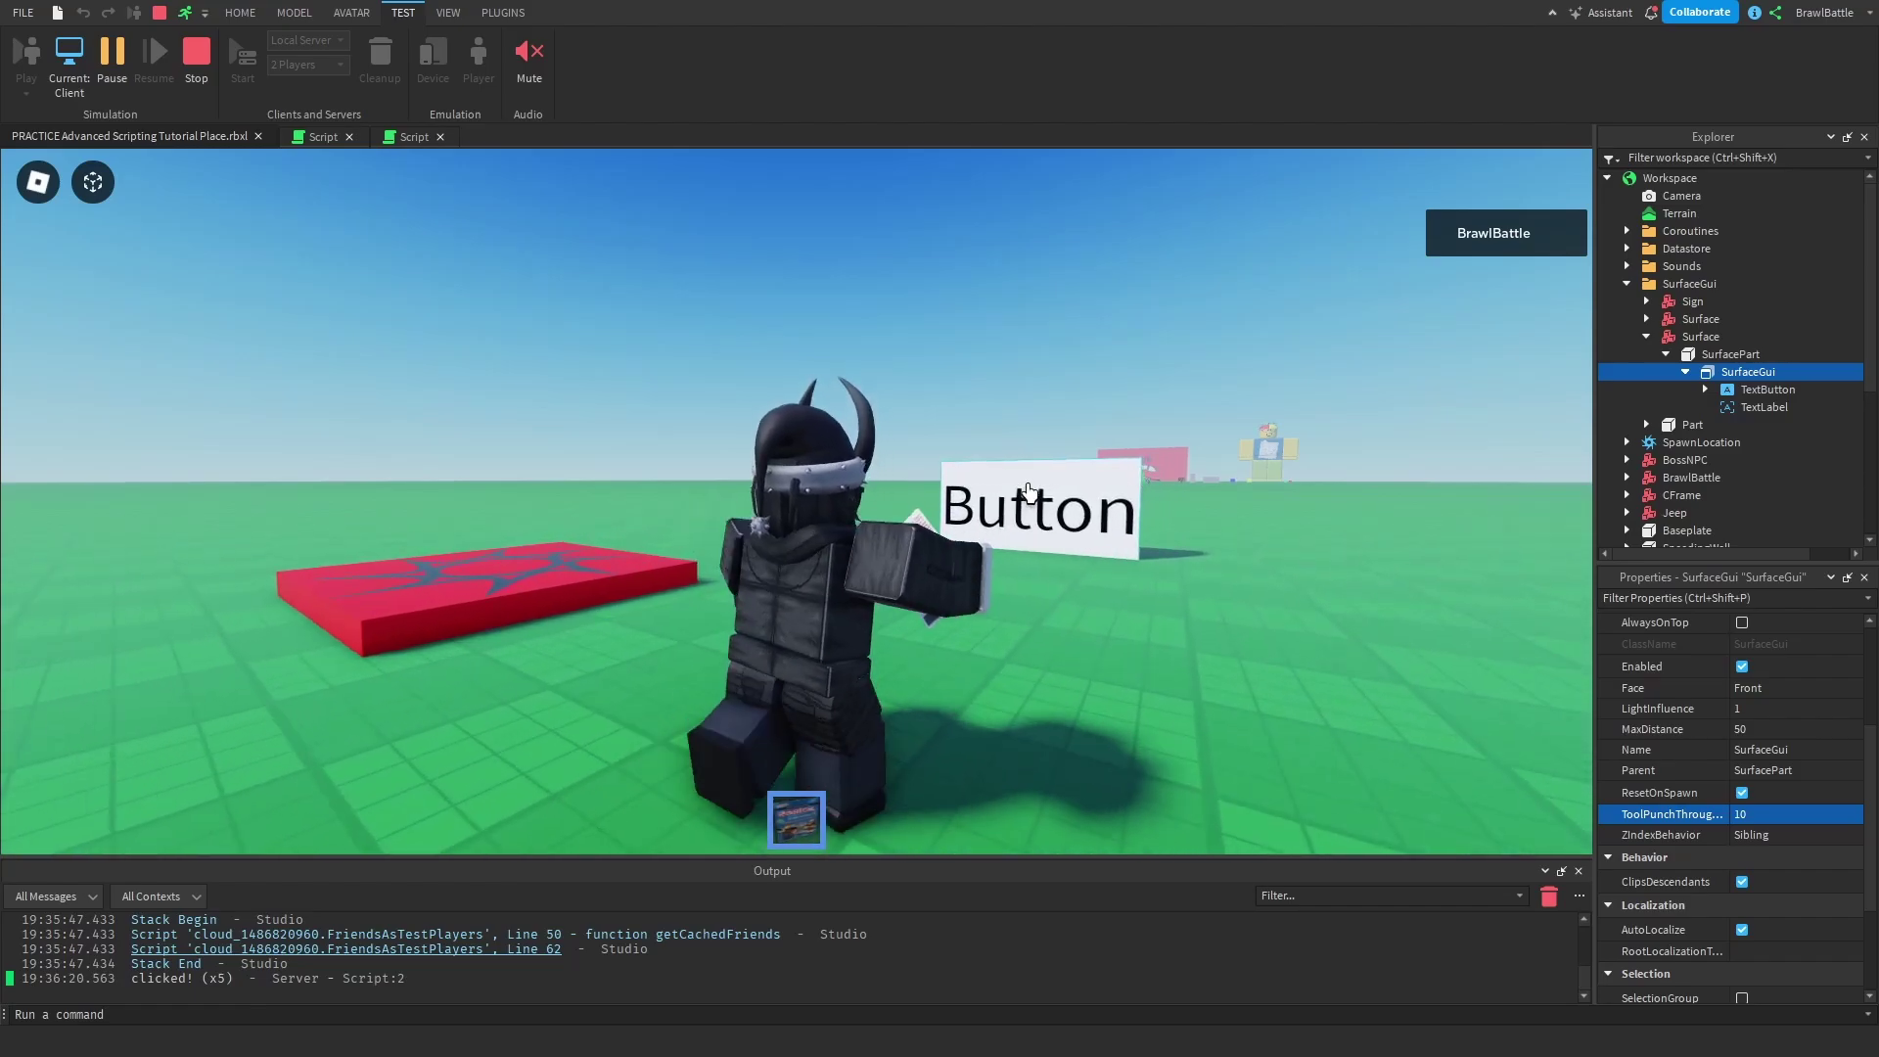
pyautogui.press('w')
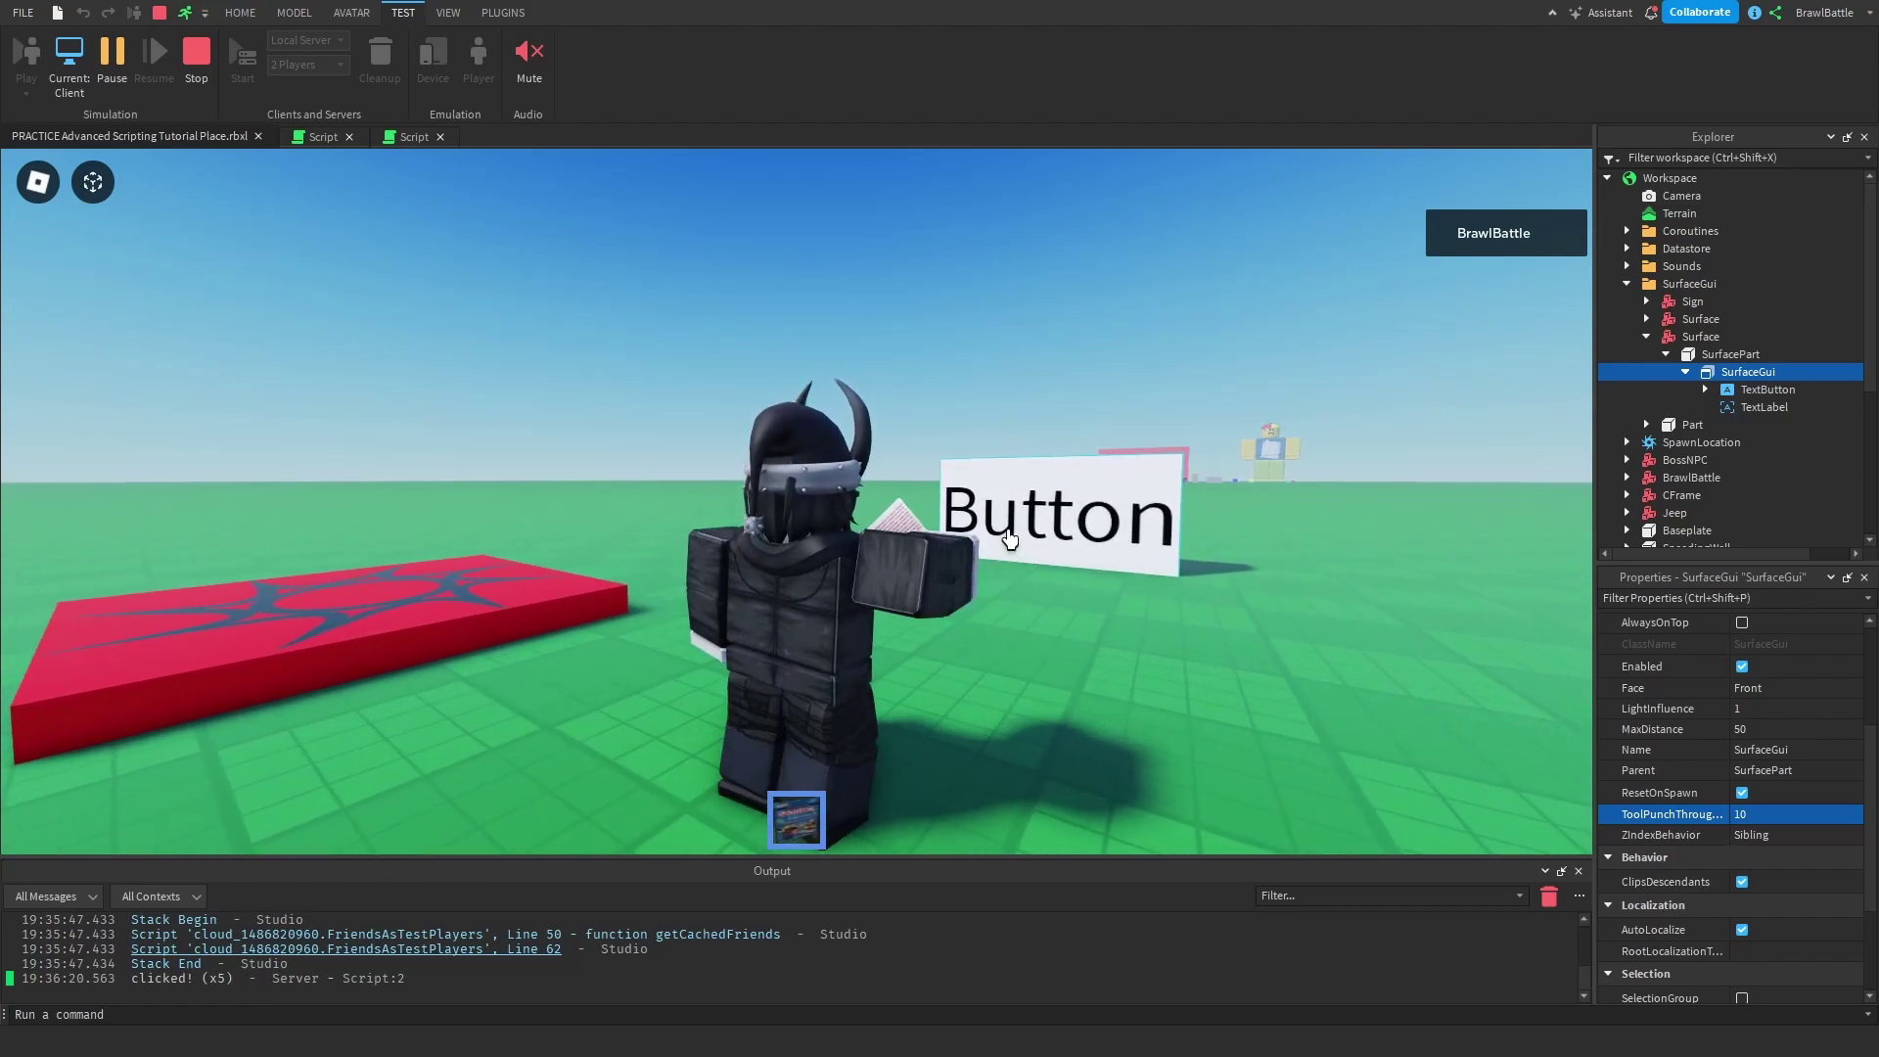
pyautogui.press('w')
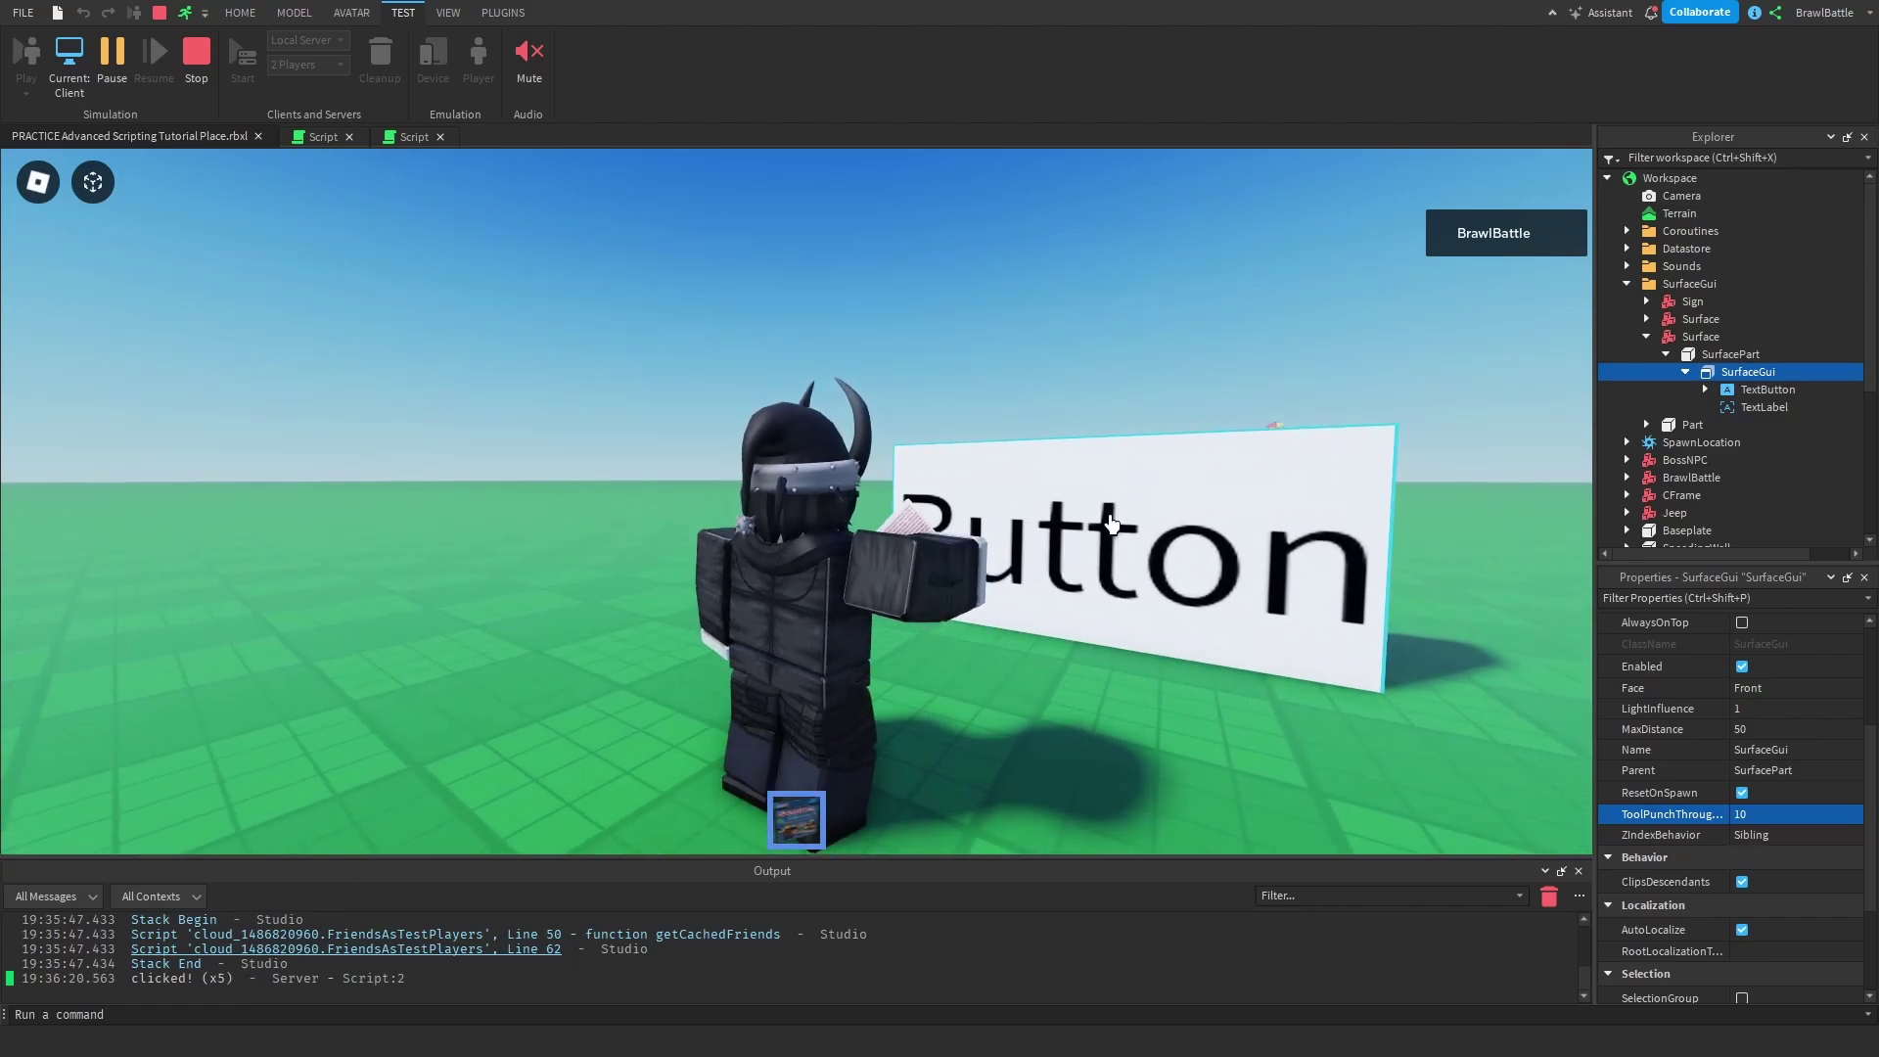
pyautogui.press('w')
pyautogui.press('w')
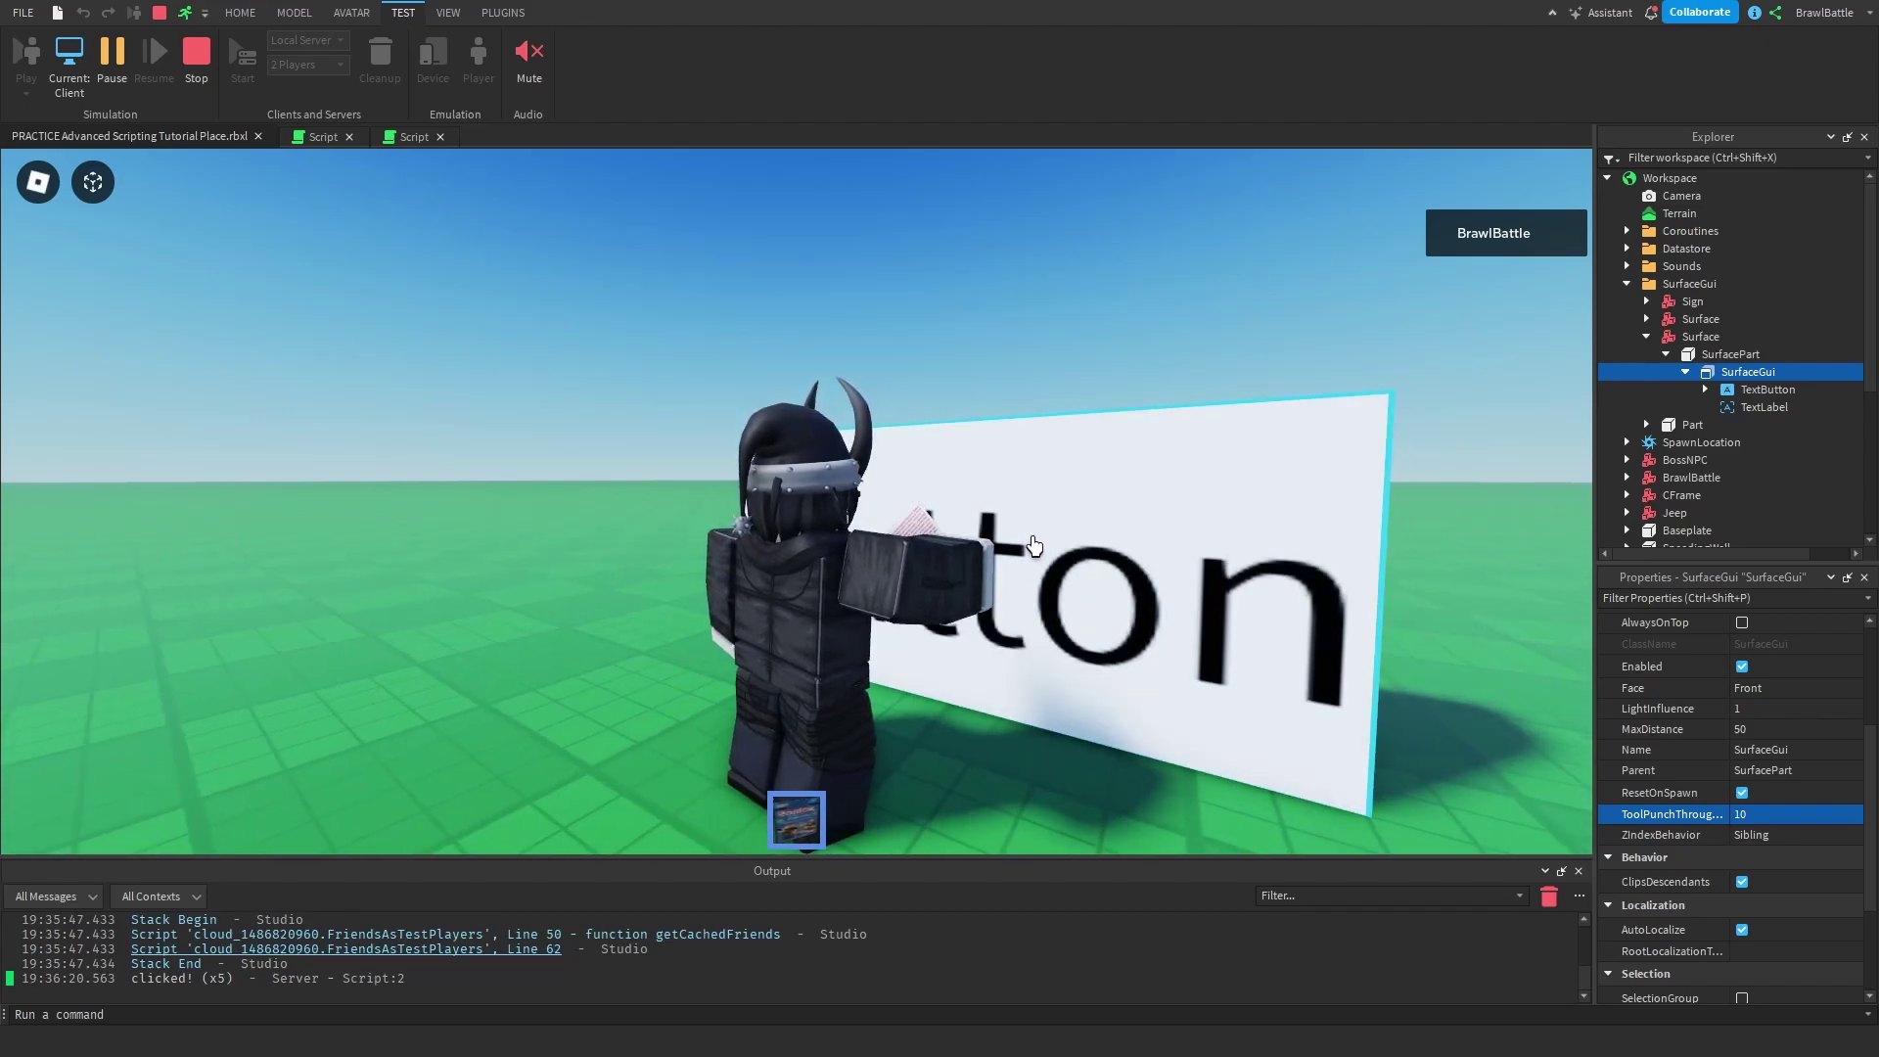
# Step: Trigger the wall's button repeatedly at close range with the gear card equipped
pyautogui.click(1015, 528)
pyautogui.click(1027, 524)
pyautogui.click(1029, 524)
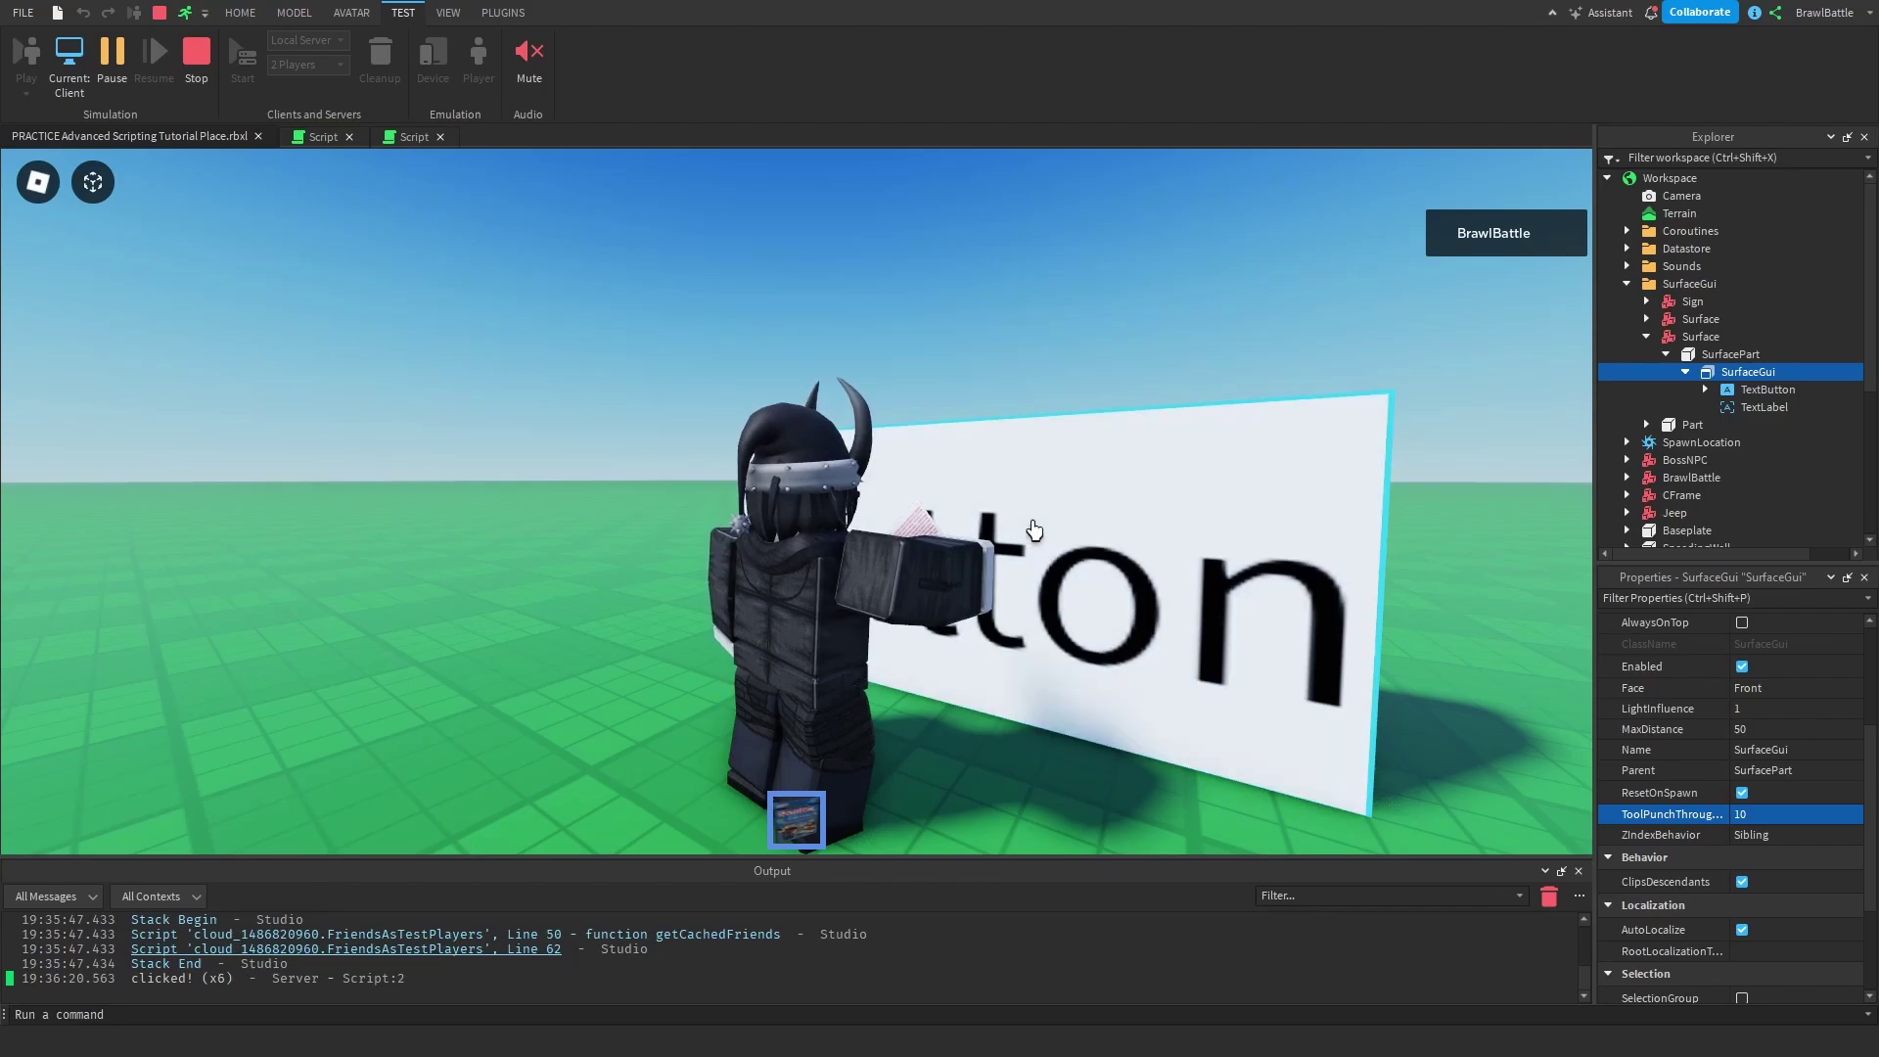
pyautogui.click(1029, 523)
pyautogui.click(990, 538)
pyautogui.click(990, 545)
pyautogui.click(988, 546)
# Step: Unequip the card and walk the character away from and back toward the wall to check the button's display at different distances
pyautogui.press('s')
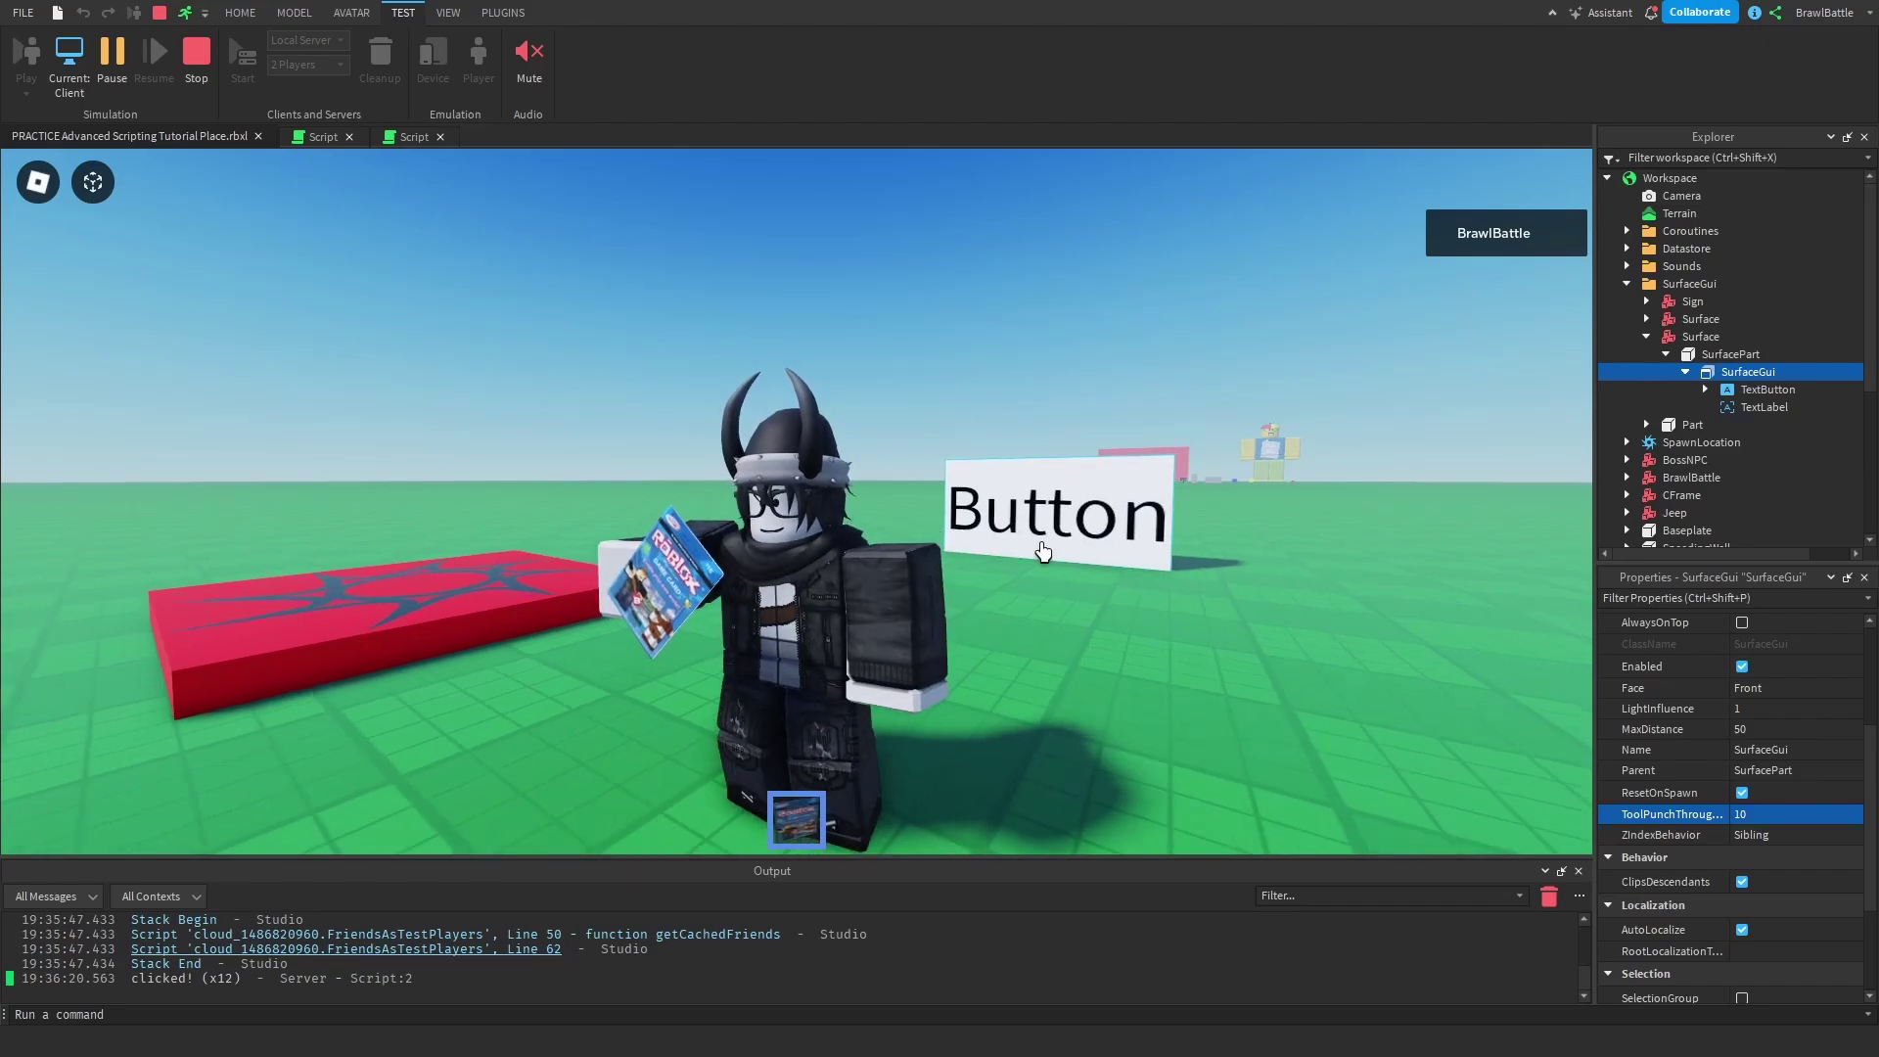
pyautogui.press('1')
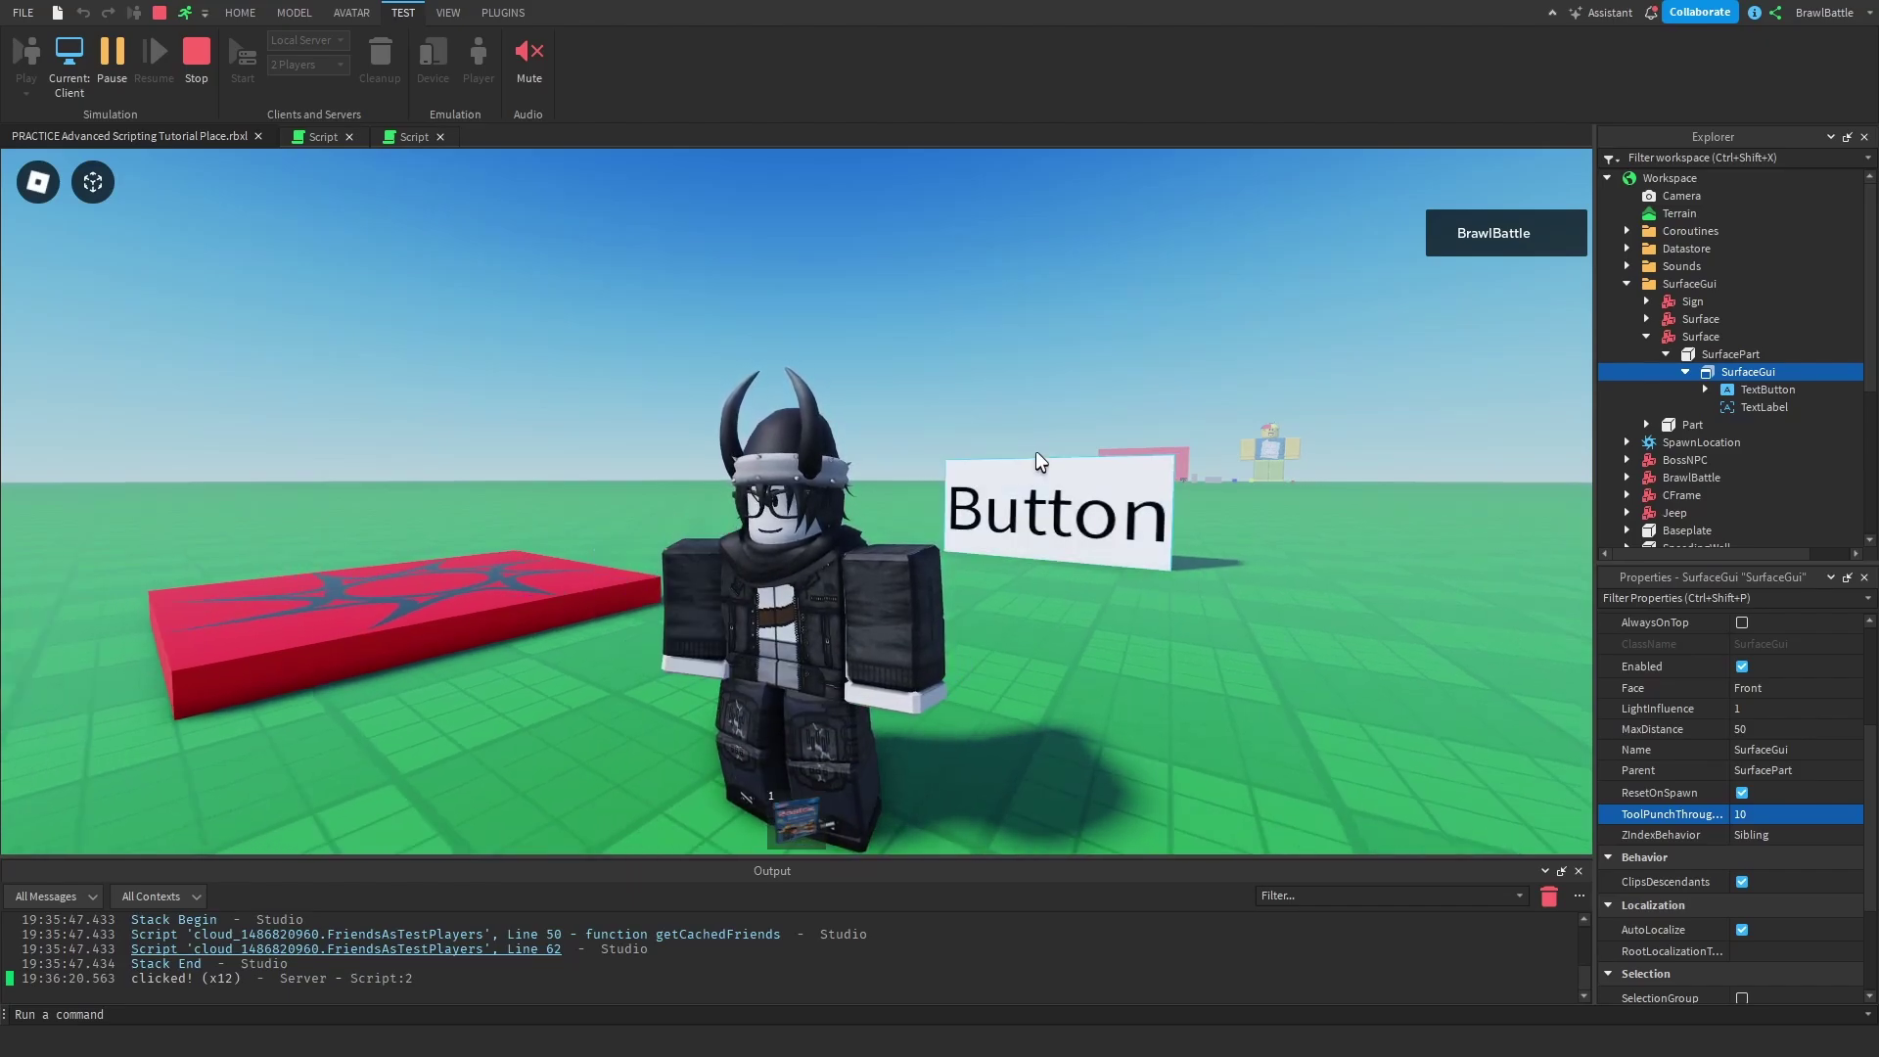
pyautogui.press('s')
pyautogui.press('w')
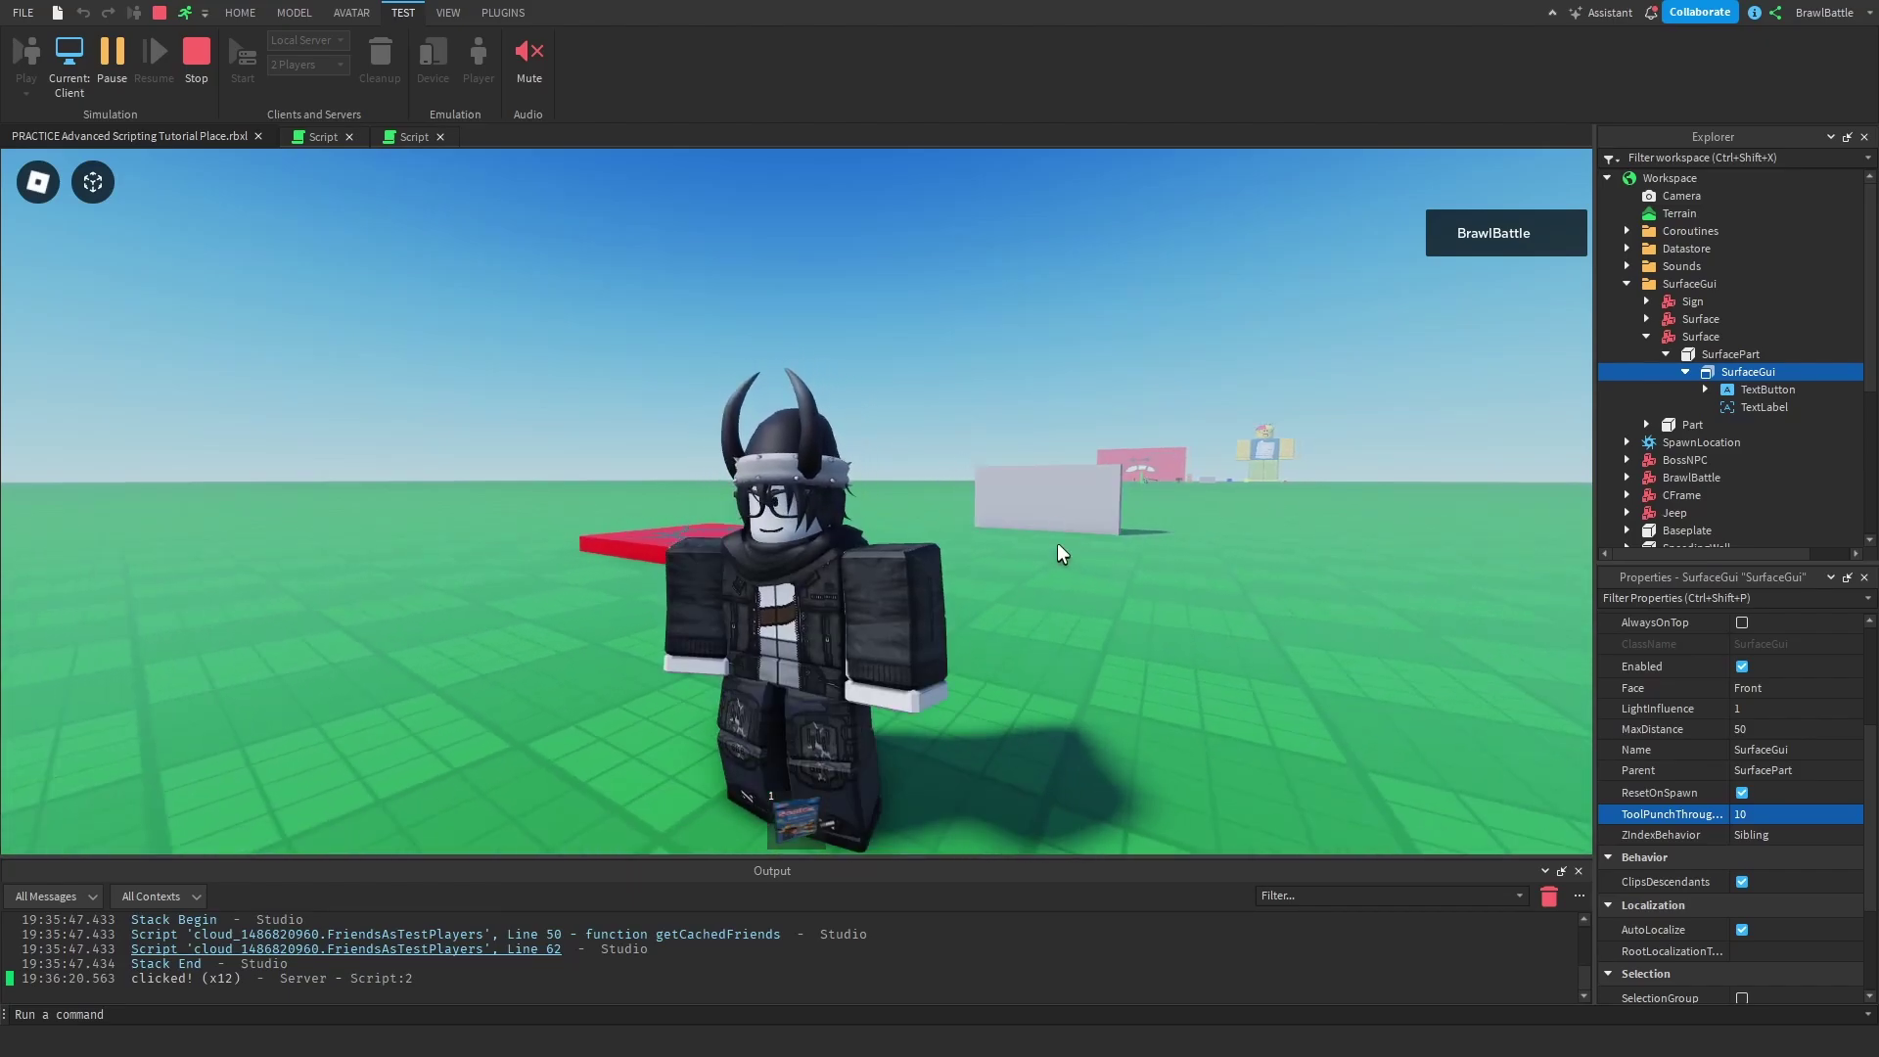
pyautogui.press('s')
pyautogui.press('w')
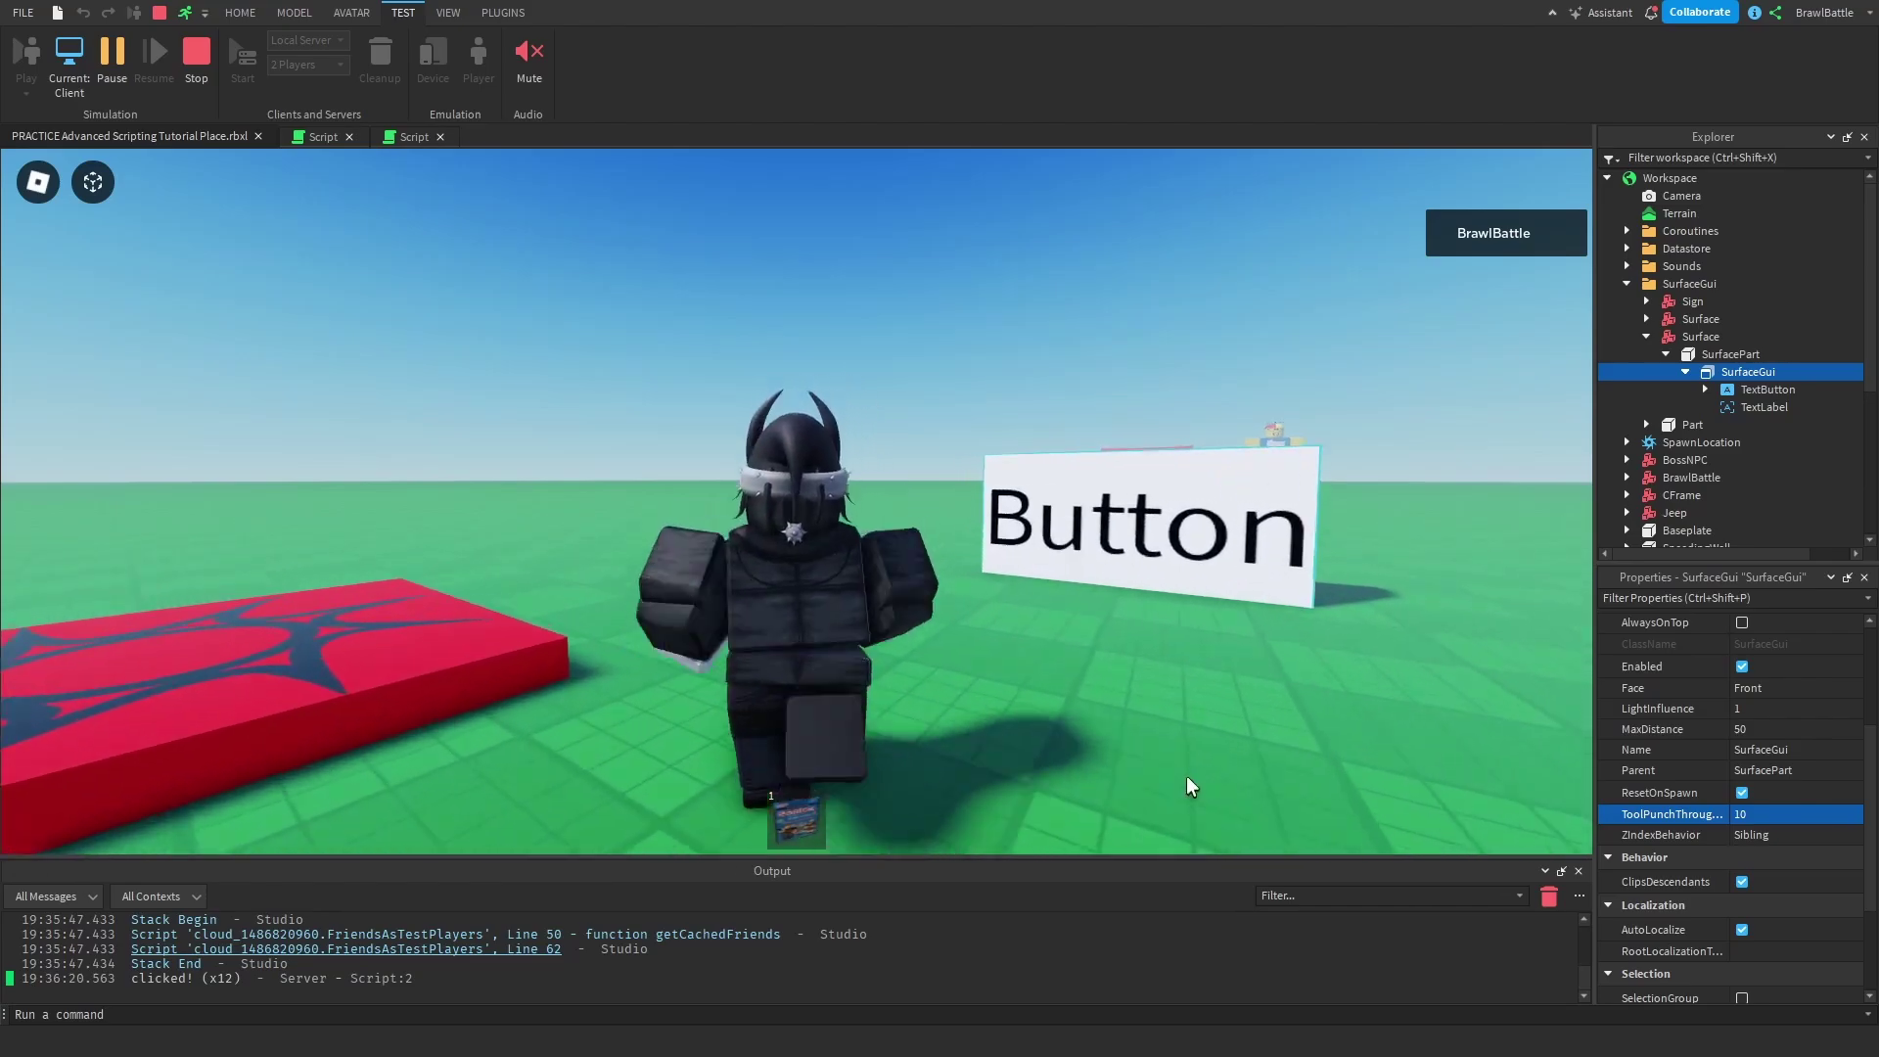
pyautogui.press('d')
pyautogui.press('s')
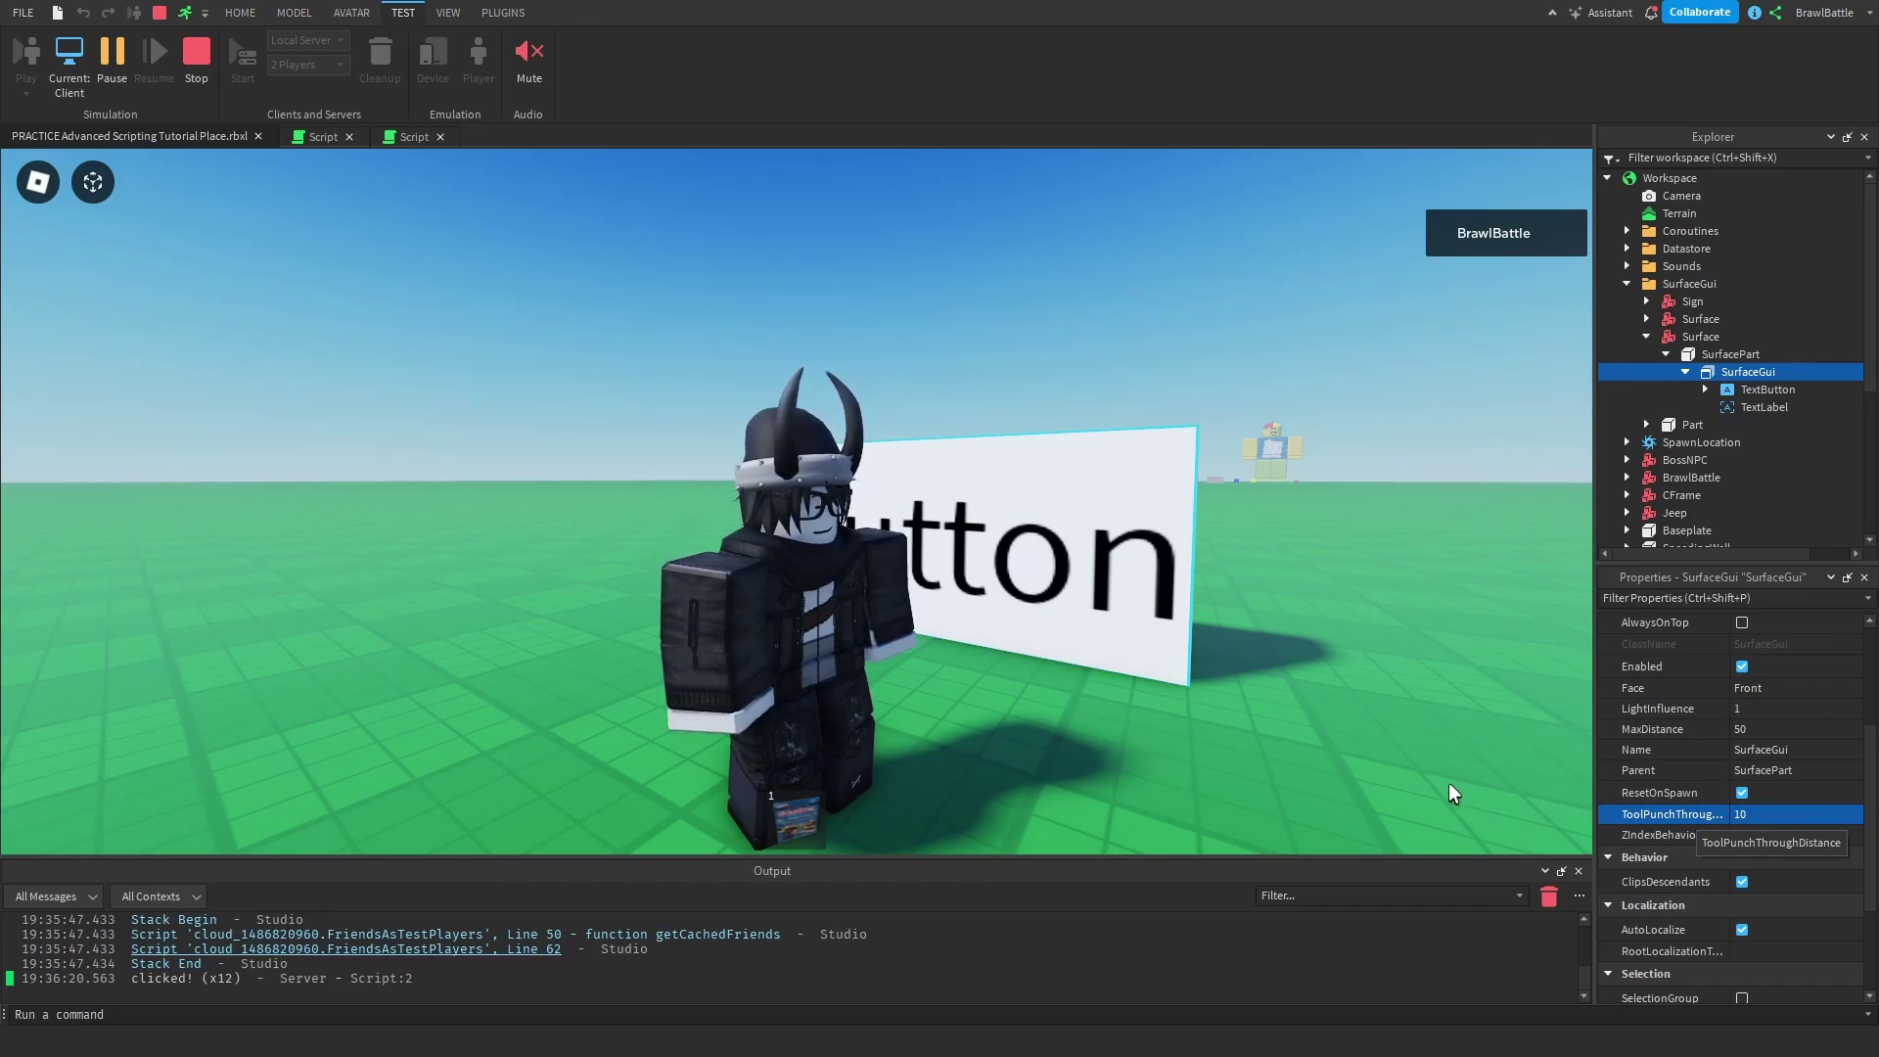
pyautogui.moveTo(1449, 783); pyautogui.dragTo(1423, 780, button='right')
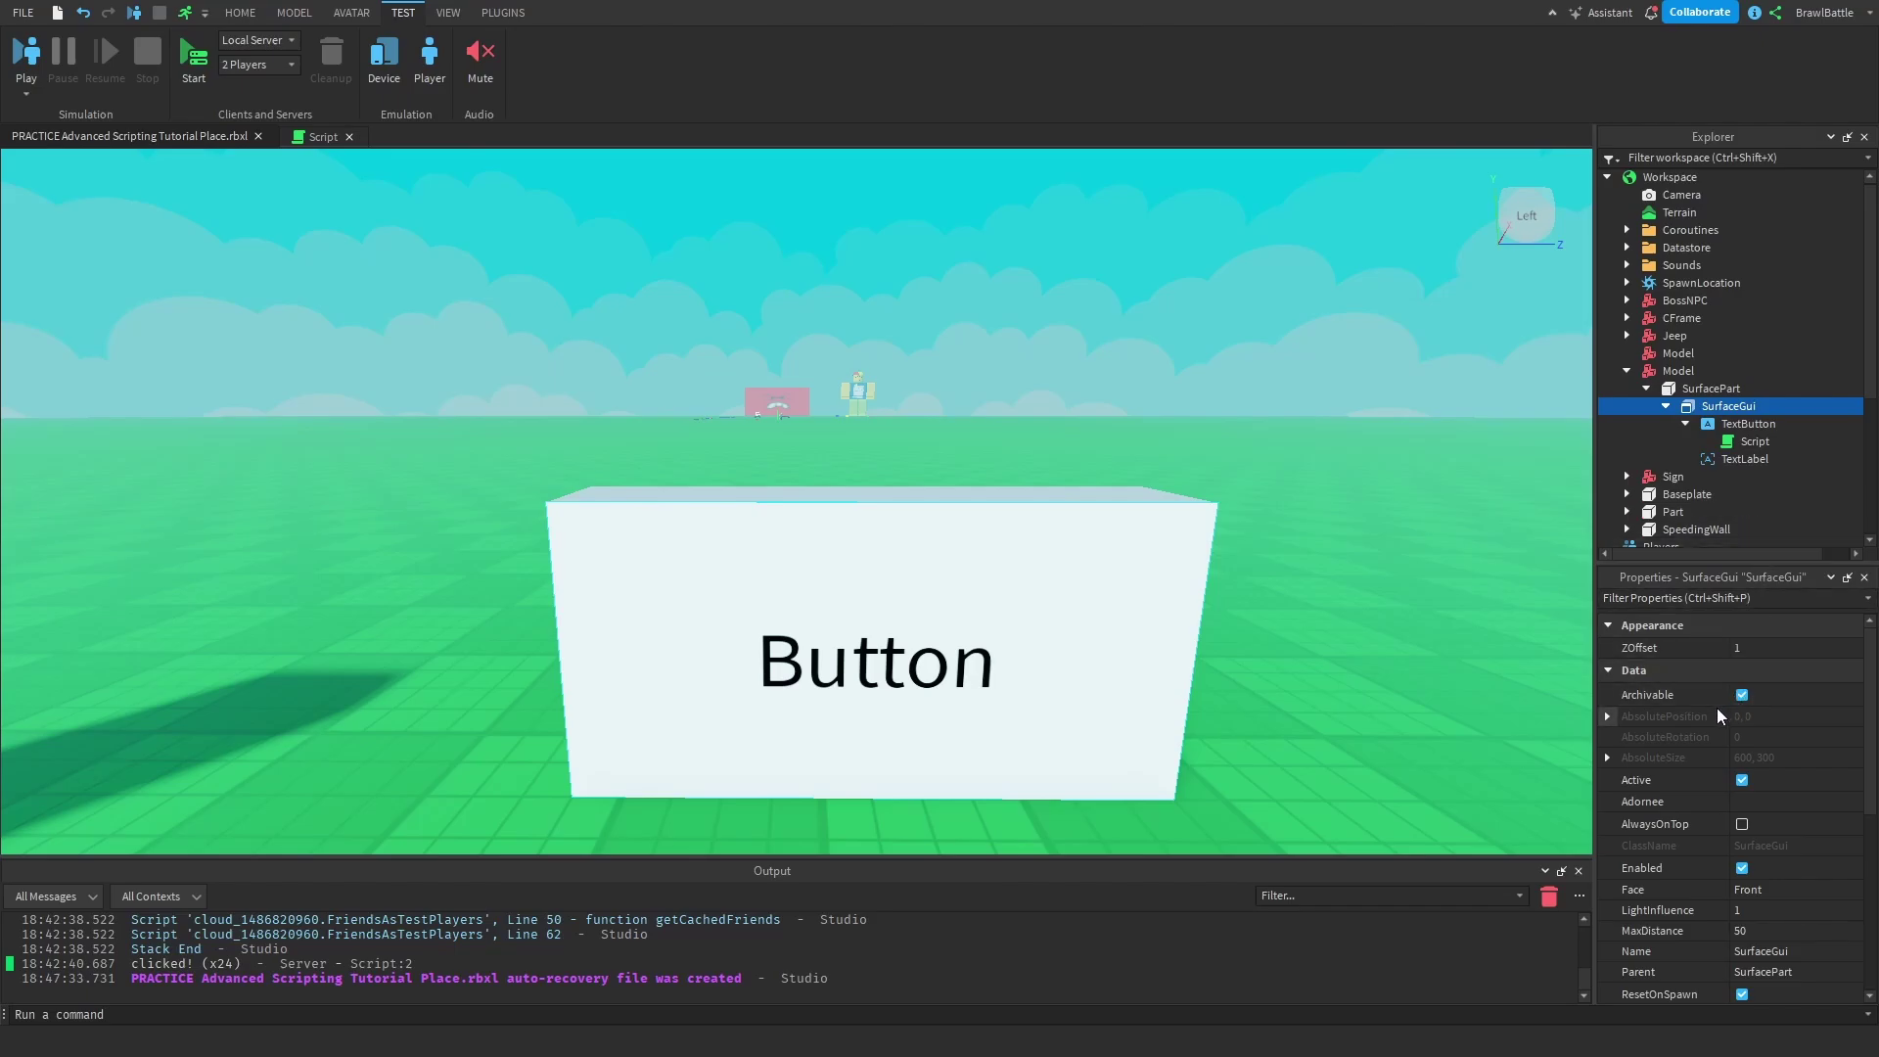
# Step: Try the SurfaceGui's PixelsPerStud at 180 and 10, and settle on 20
pyautogui.scroll(-5, 1715, 743)
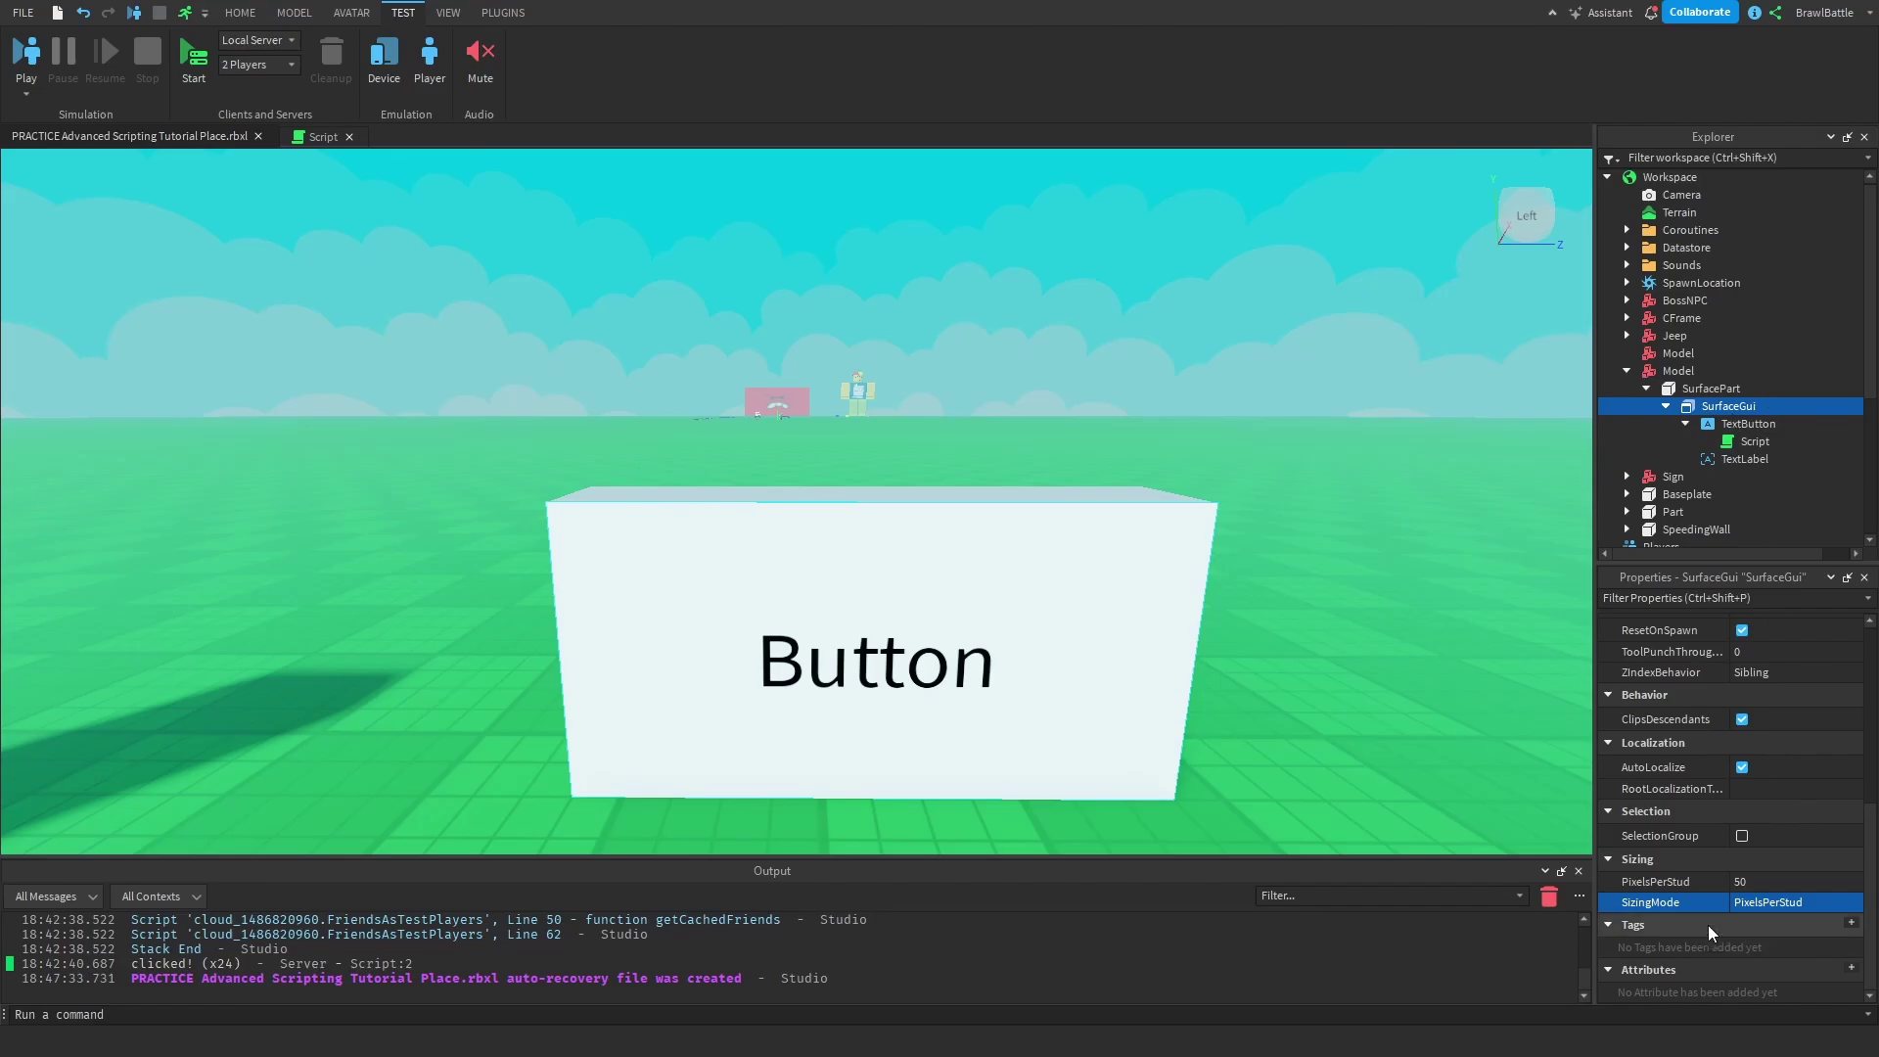
pyautogui.moveTo(1429, 784); pyautogui.dragTo(1428, 812, button='right')
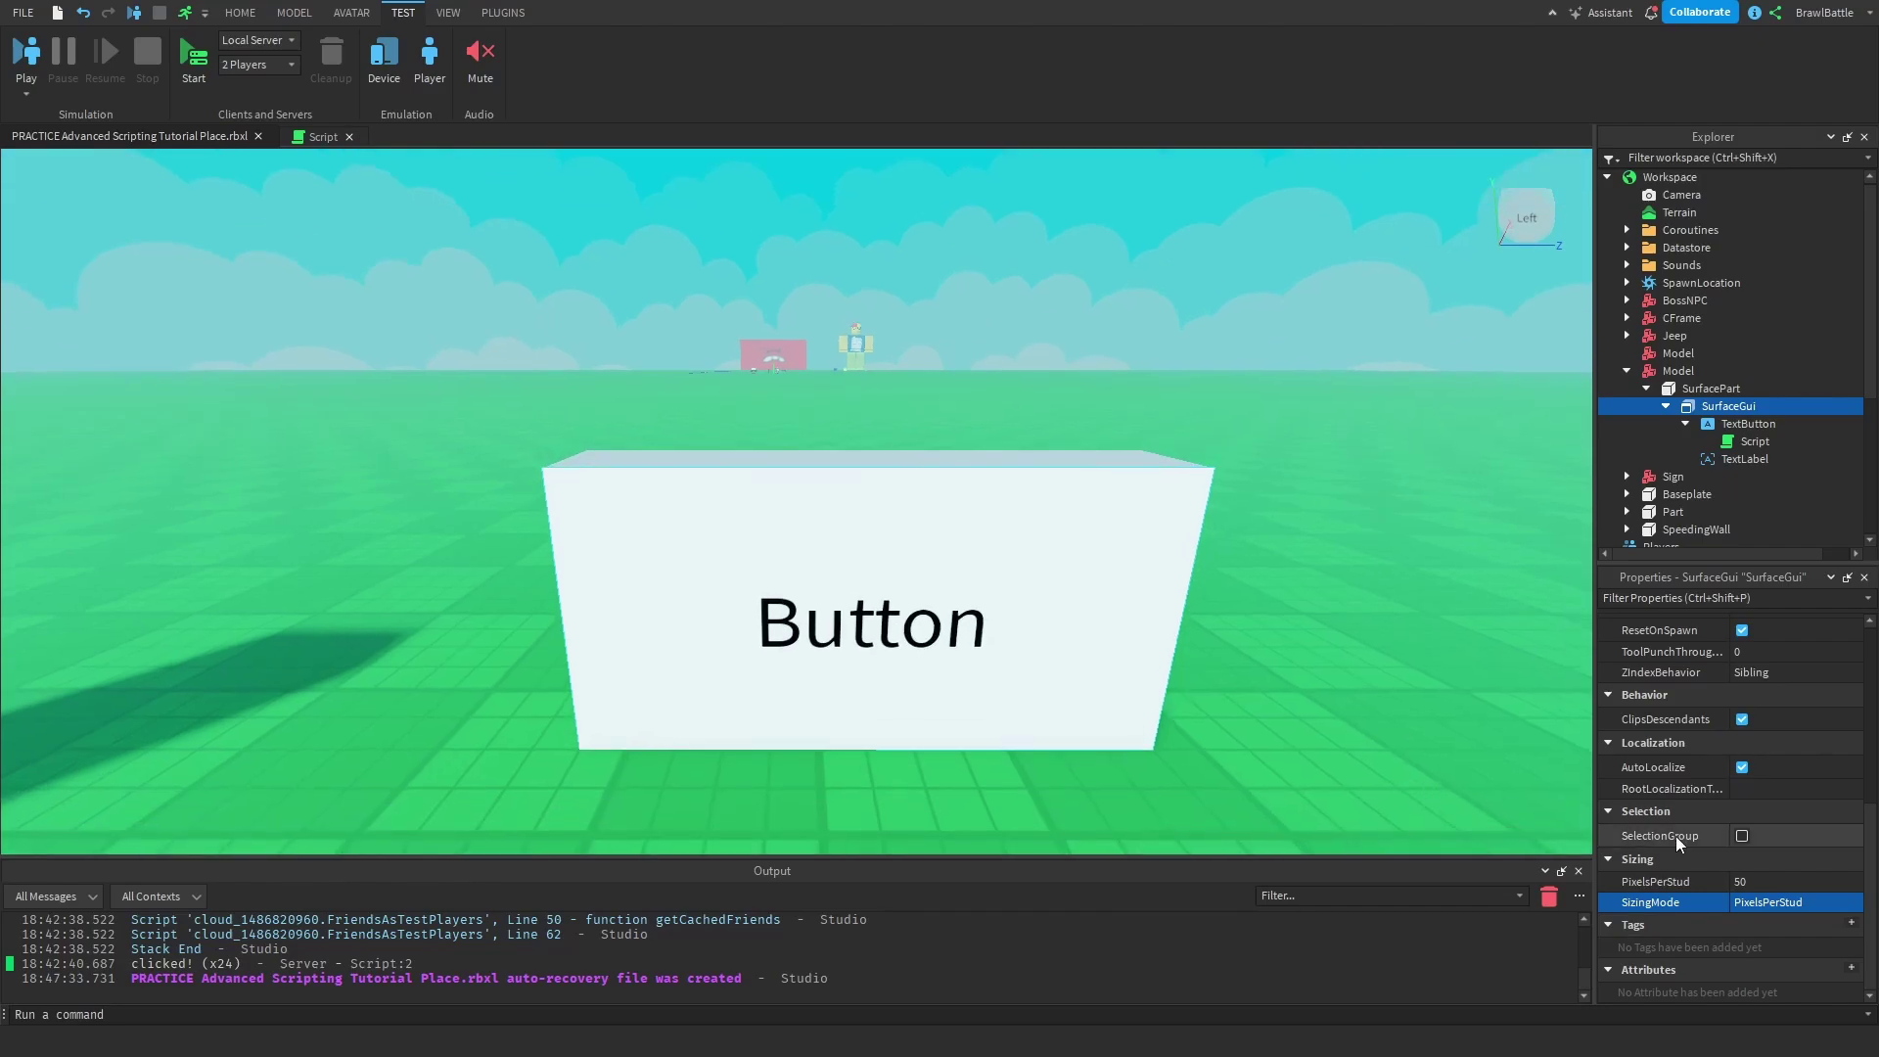
pyautogui.click(1779, 885)
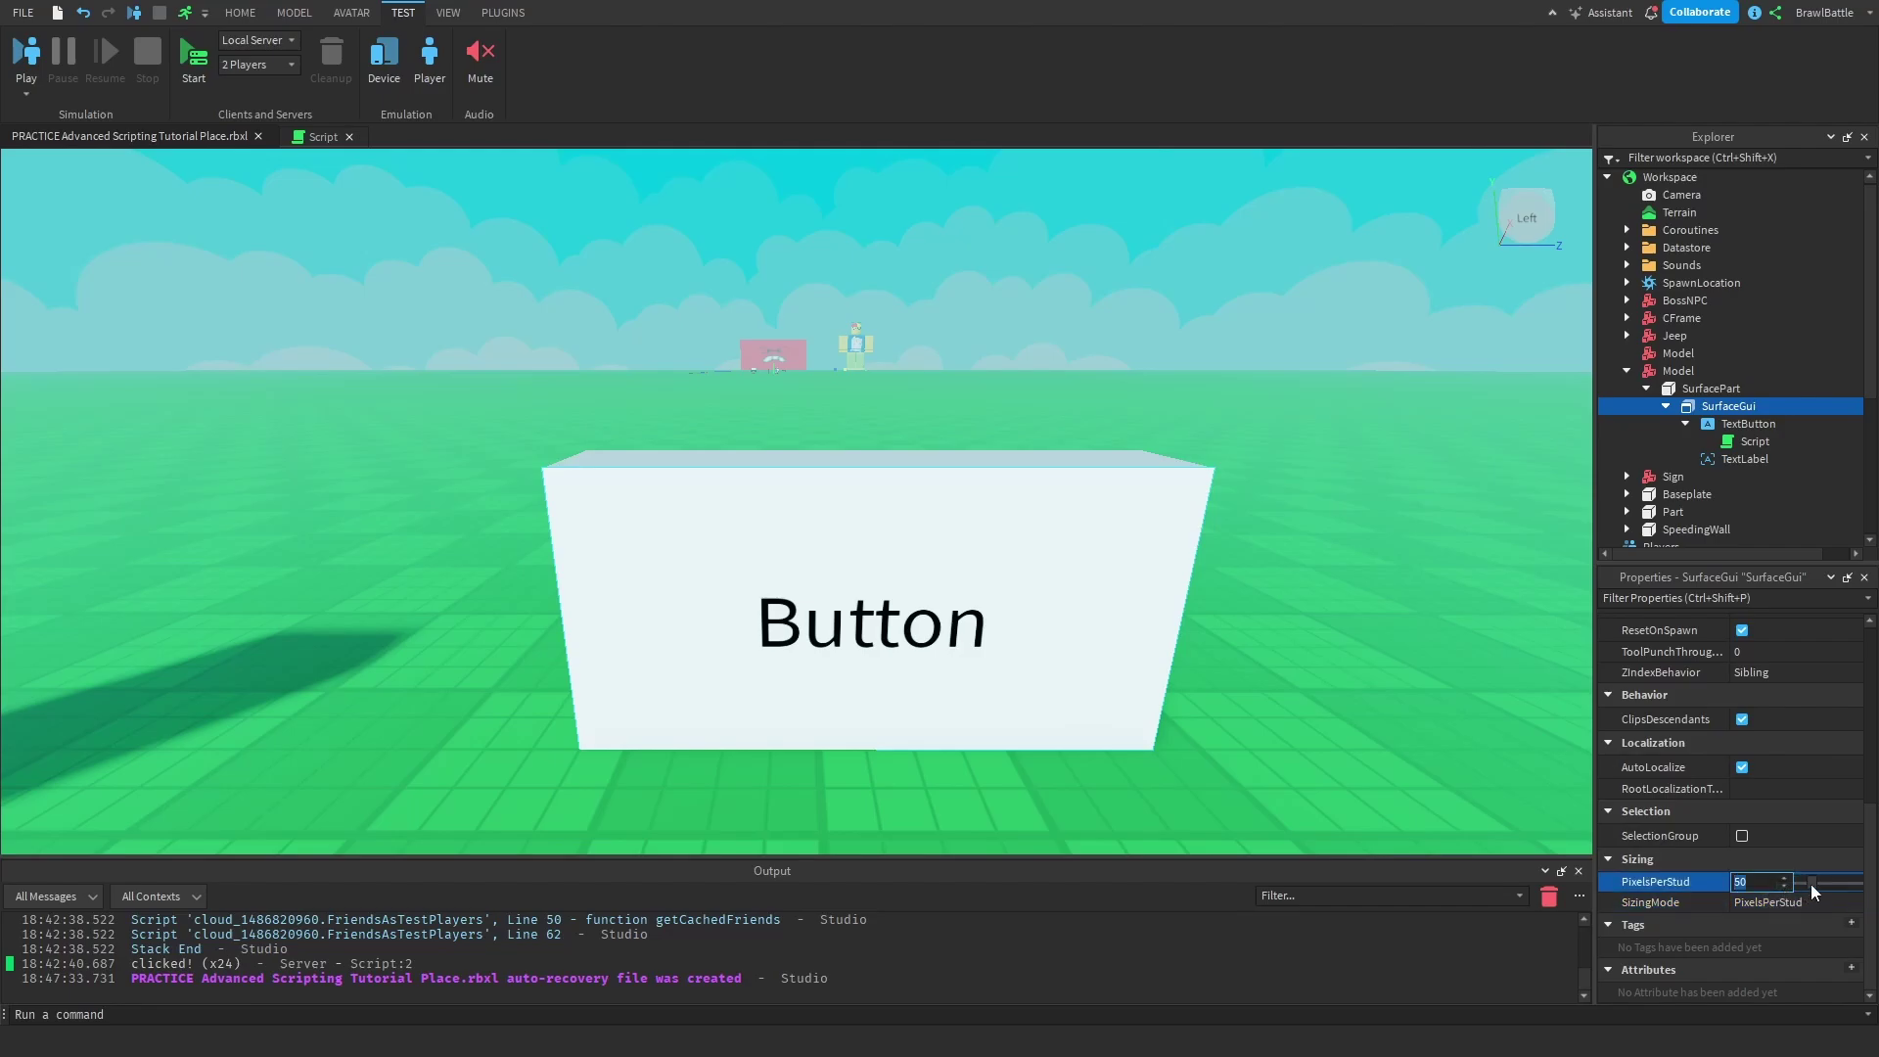
pyautogui.click(1810, 883)
pyautogui.moveTo(1811, 884); pyautogui.dragTo(1853, 904)
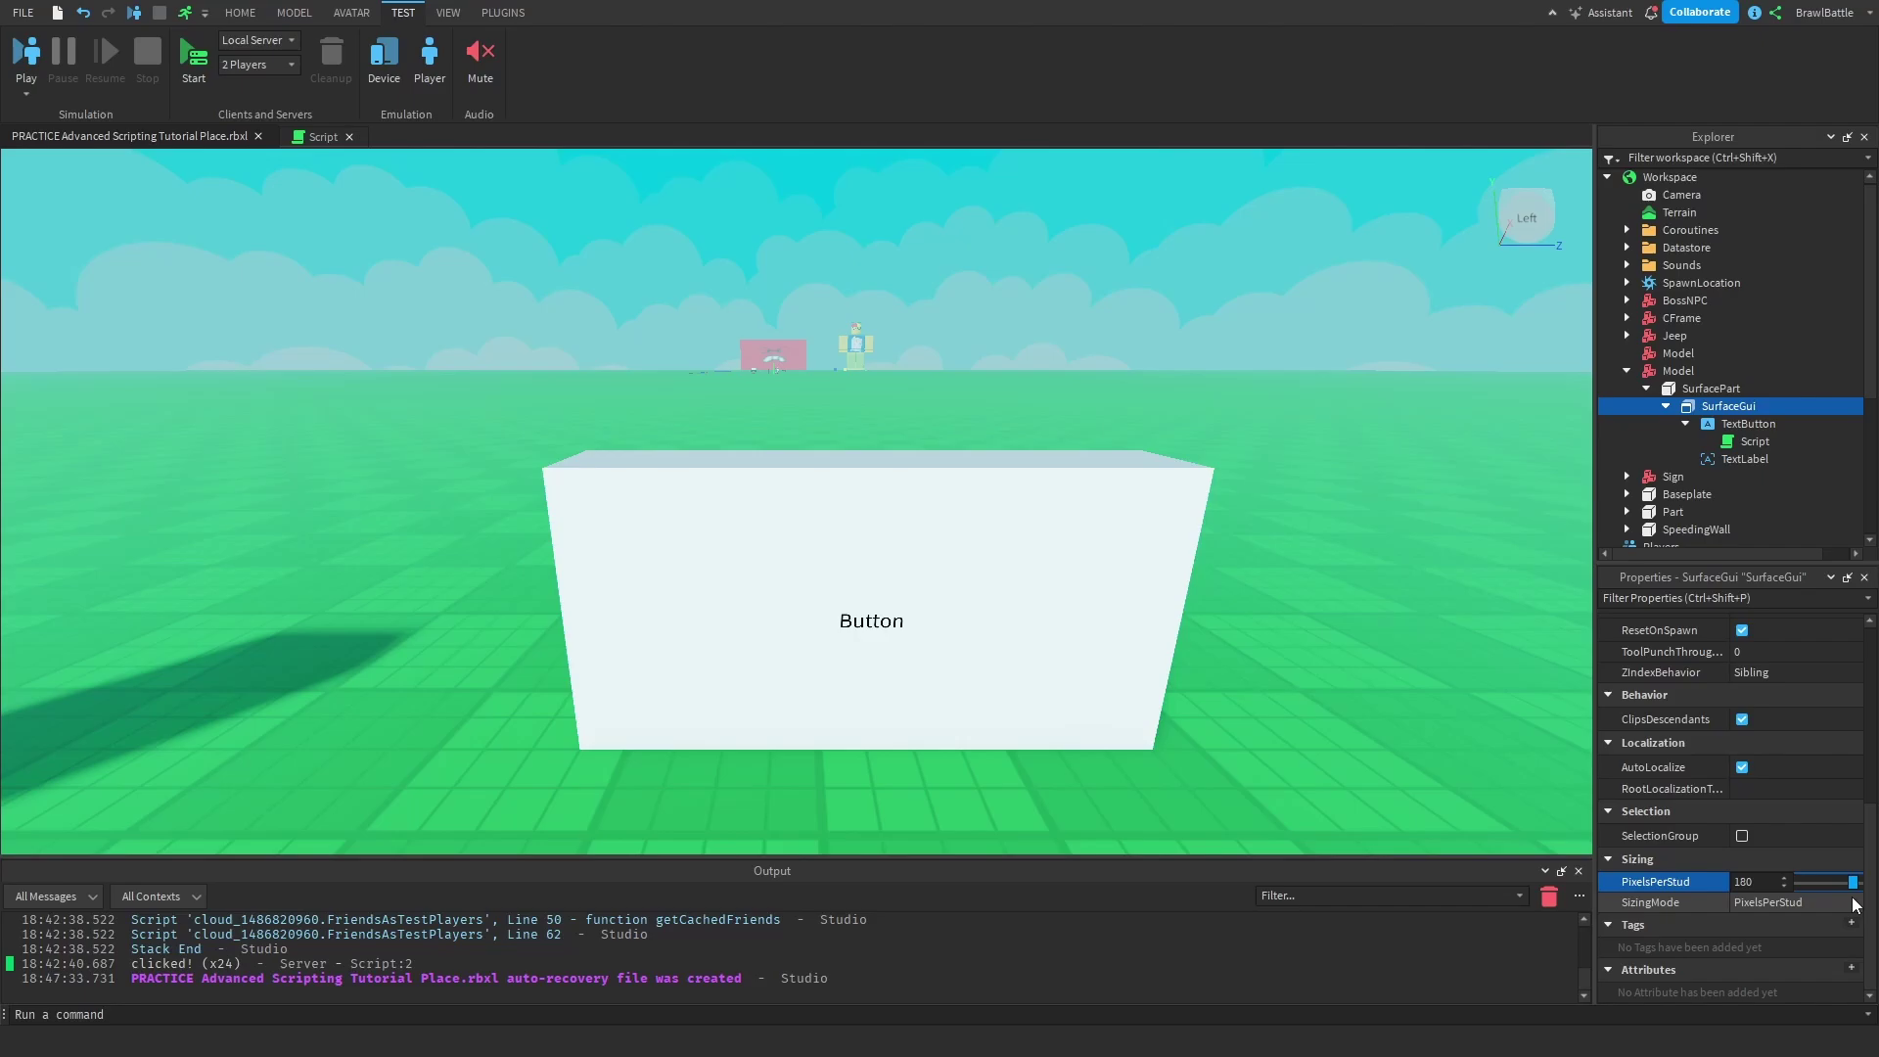
pyautogui.moveTo(1854, 904); pyautogui.dragTo(1800, 899)
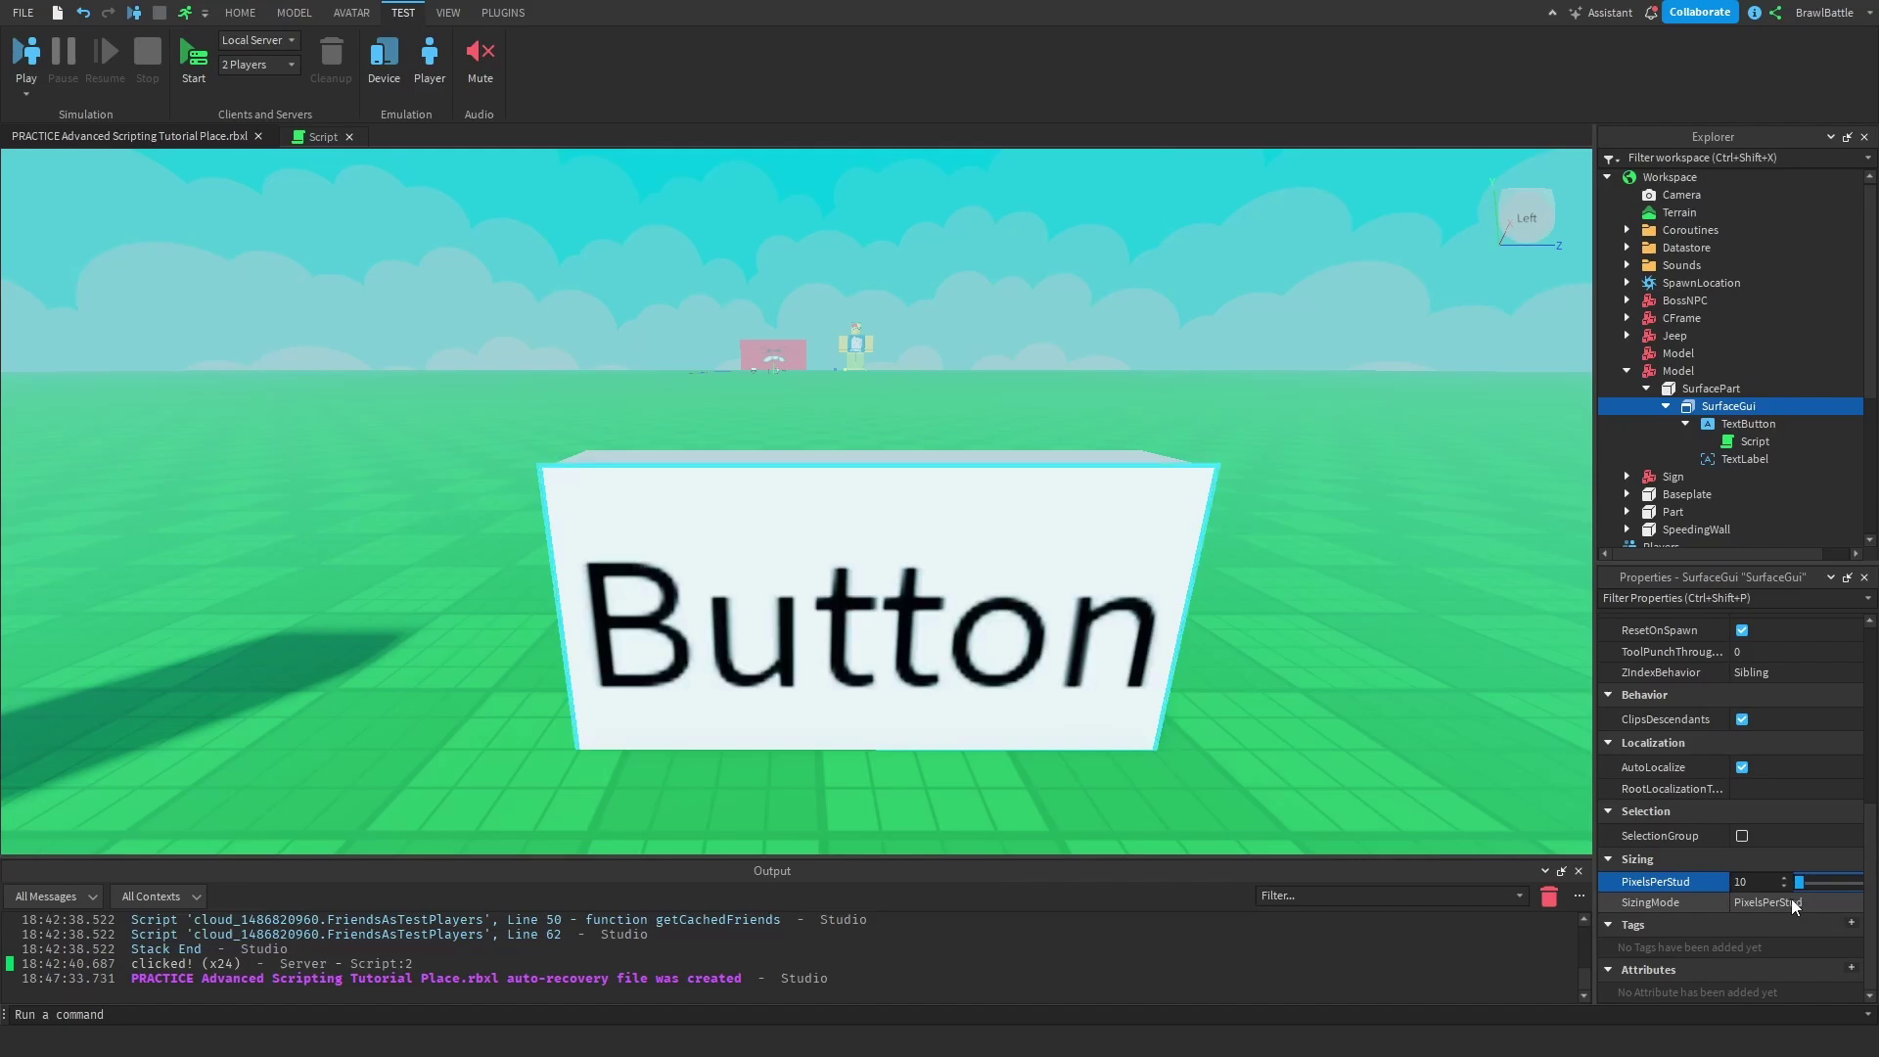
pyautogui.moveTo(1797, 899); pyautogui.dragTo(1800, 898)
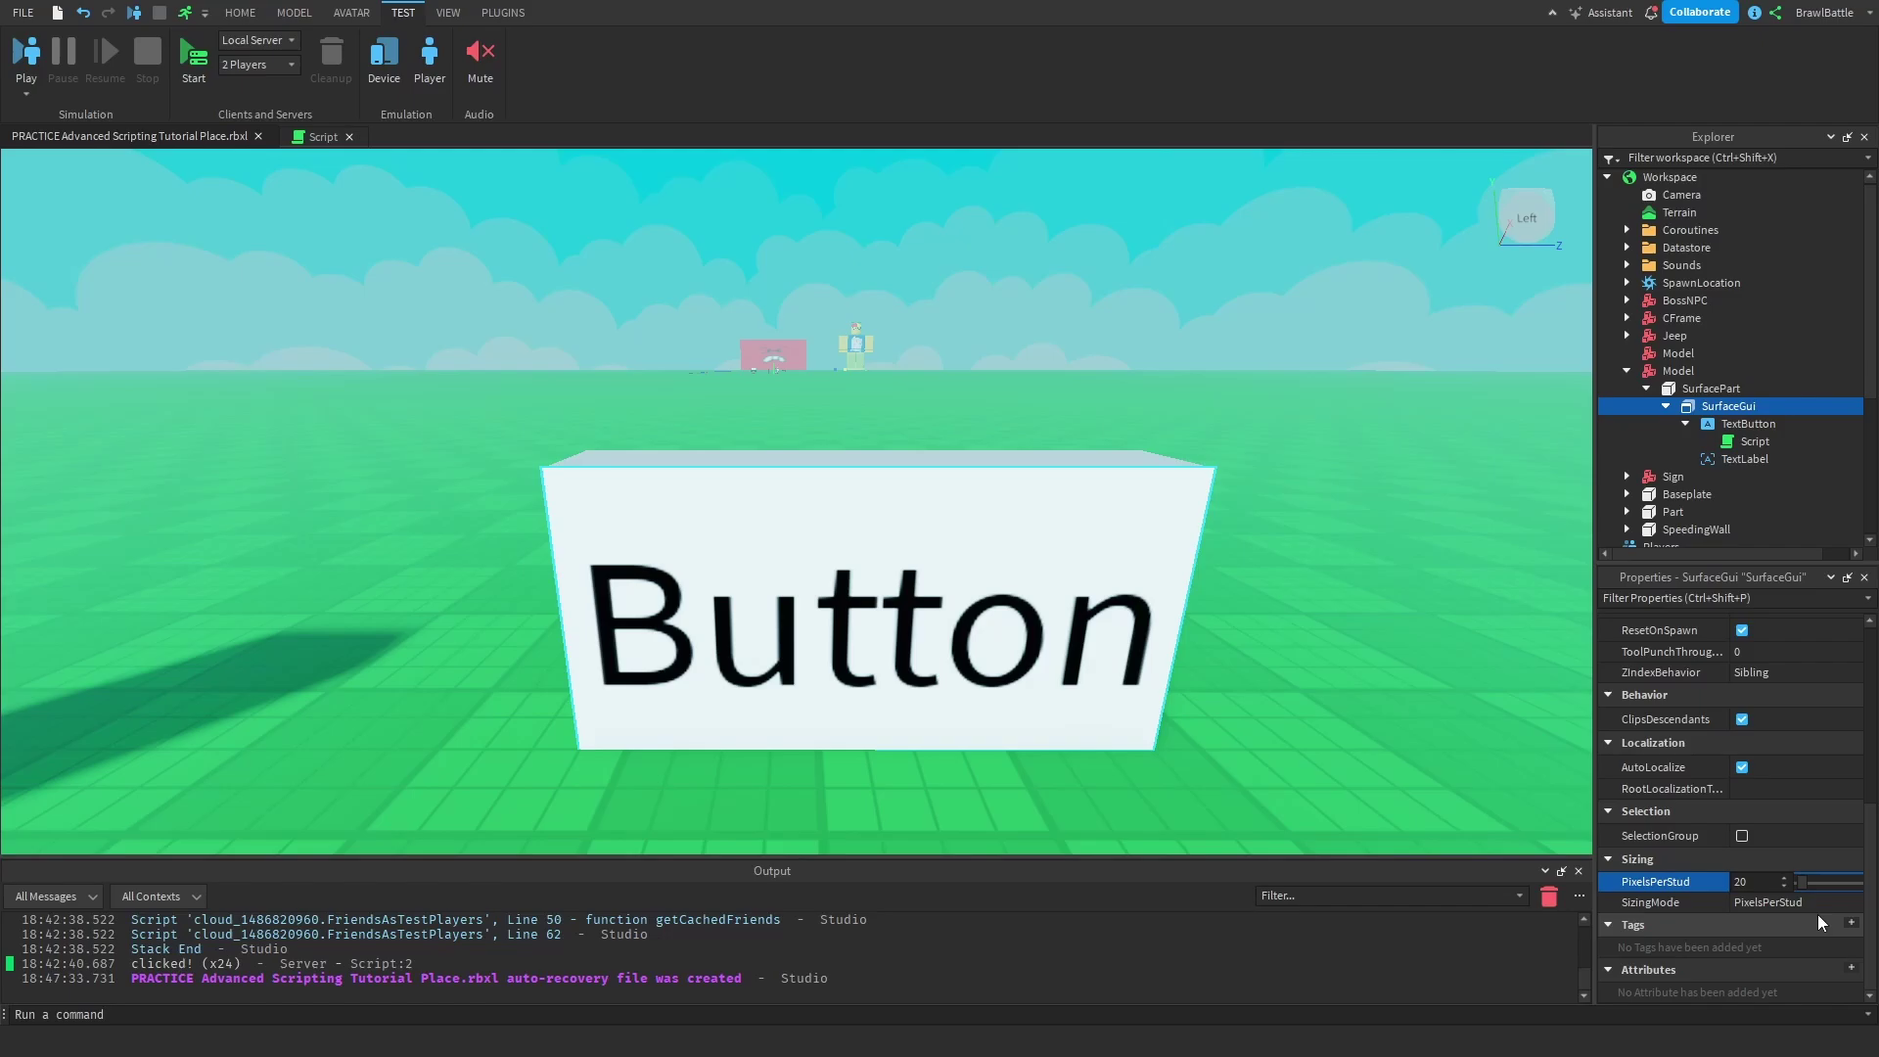
pyautogui.click(1754, 423)
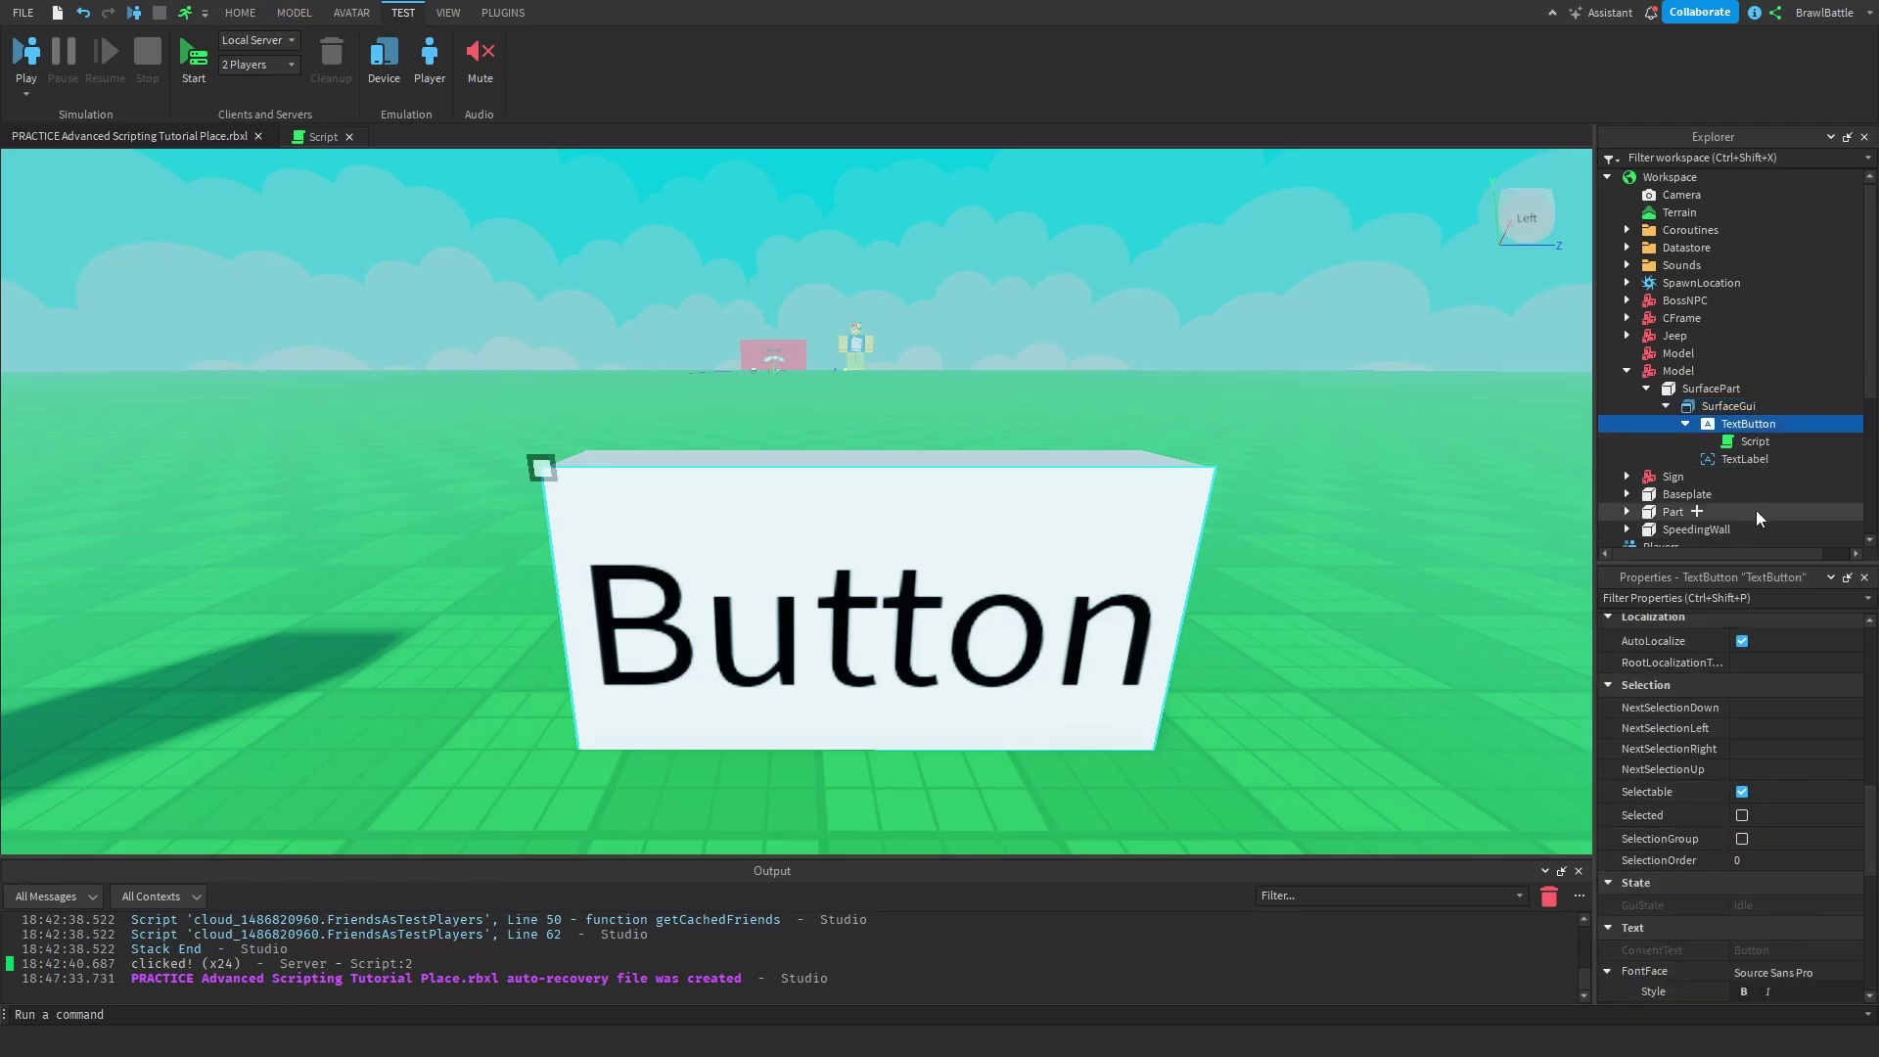
pyautogui.click(1751, 404)
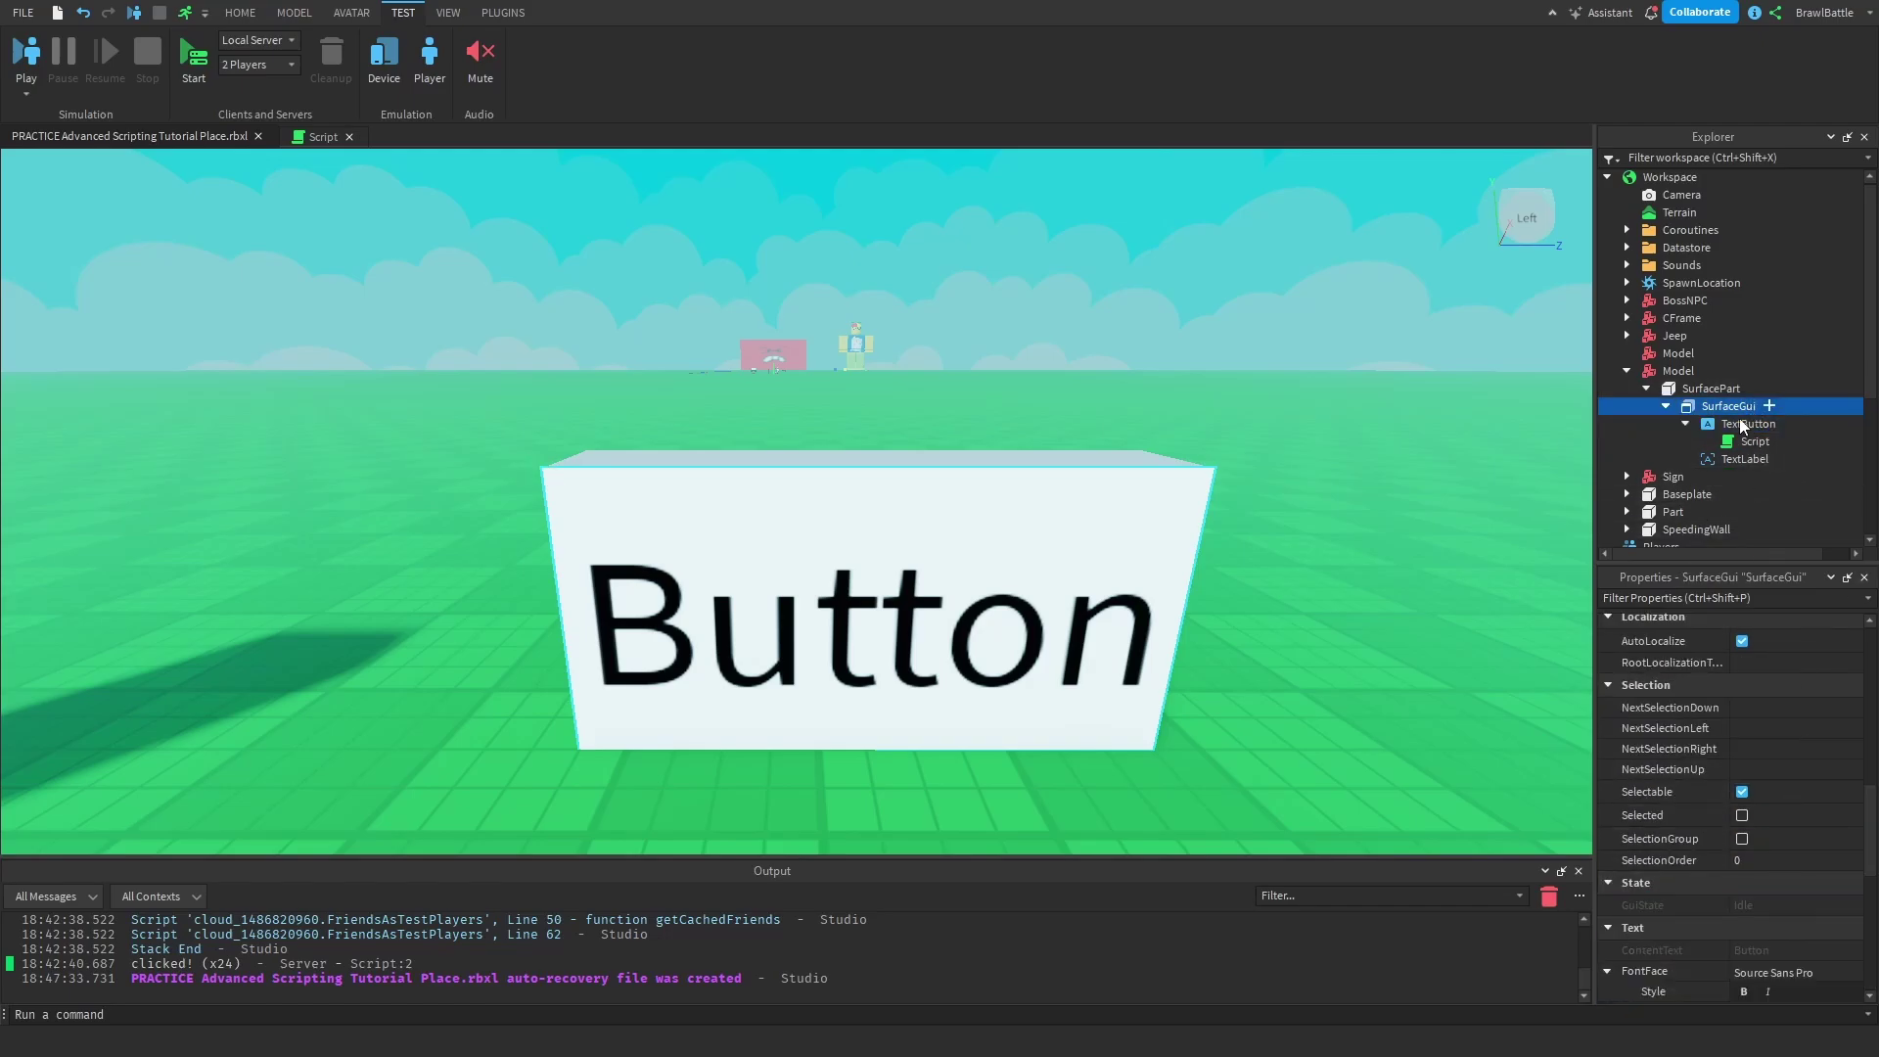
pyautogui.click(1775, 423)
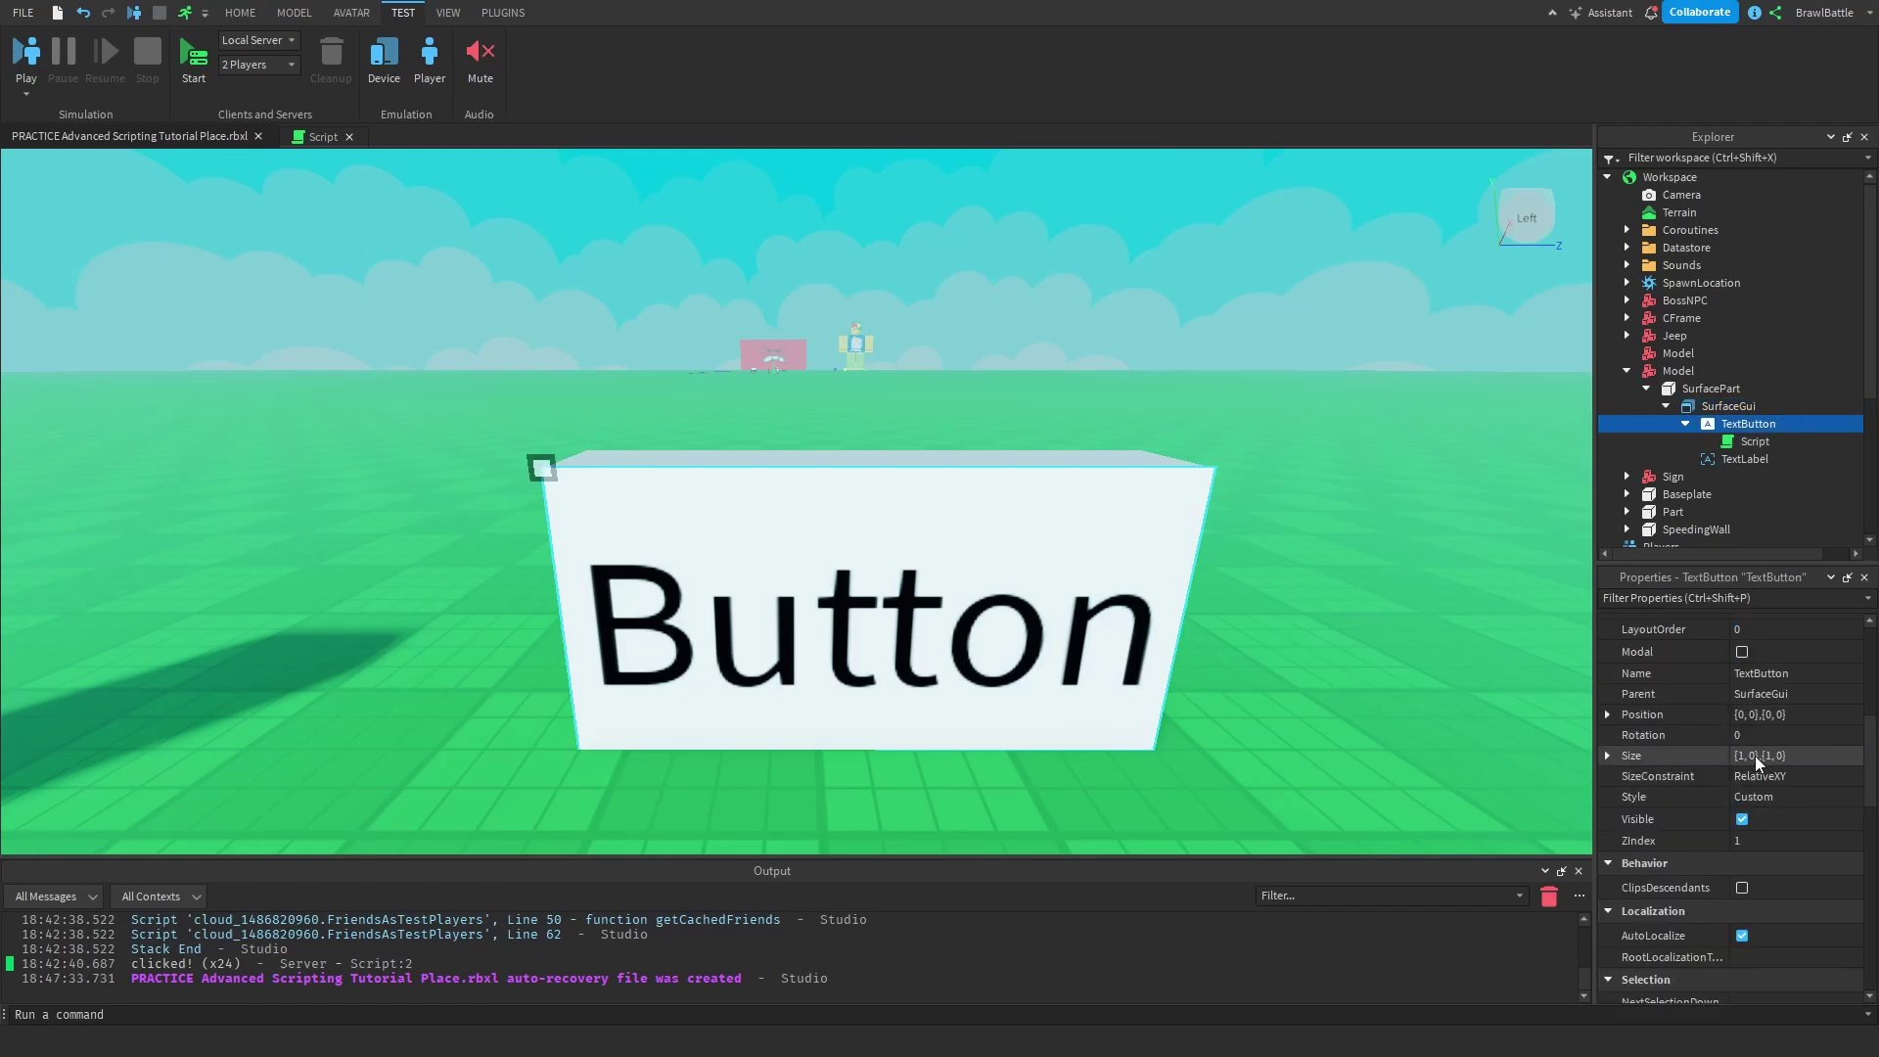
pyautogui.scroll(3, 1724, 818)
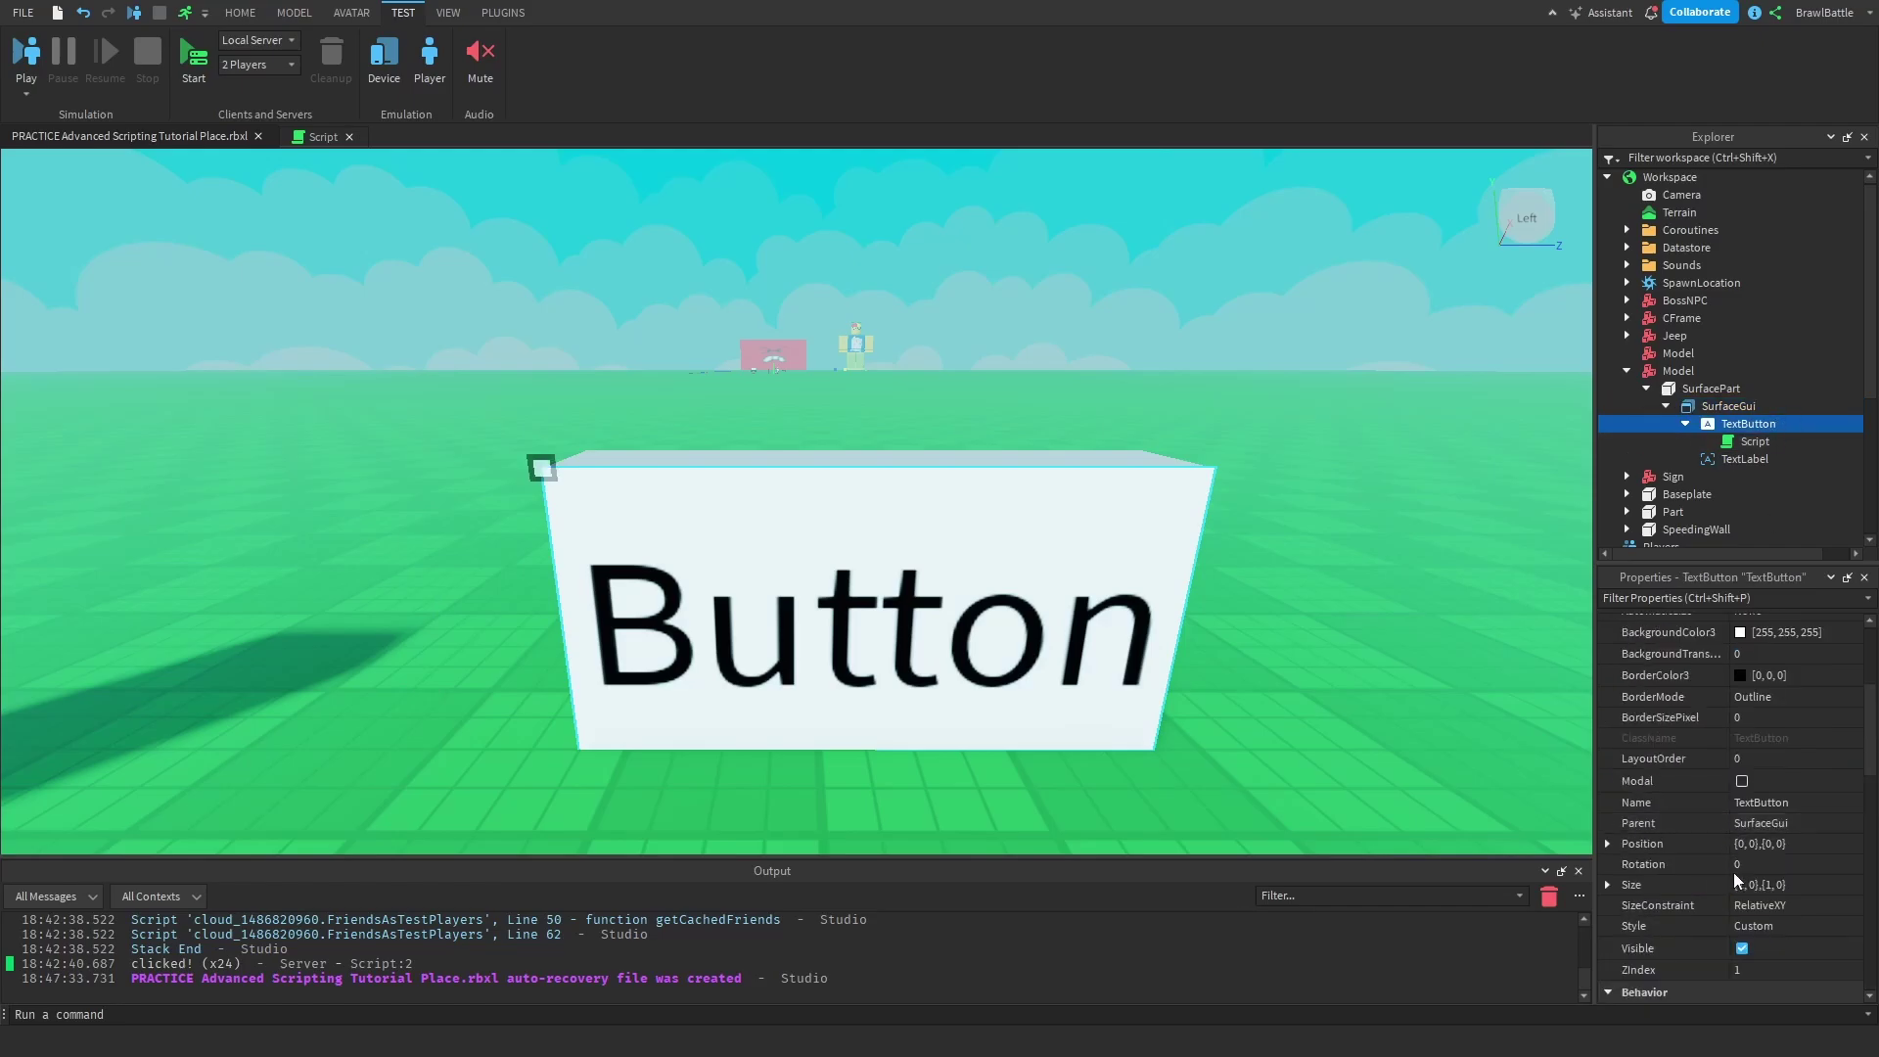
# Step: Change the SurfaceGui's SizingMode to FixedSize
pyautogui.click(1716, 406)
pyautogui.scroll(-10, 1698, 825)
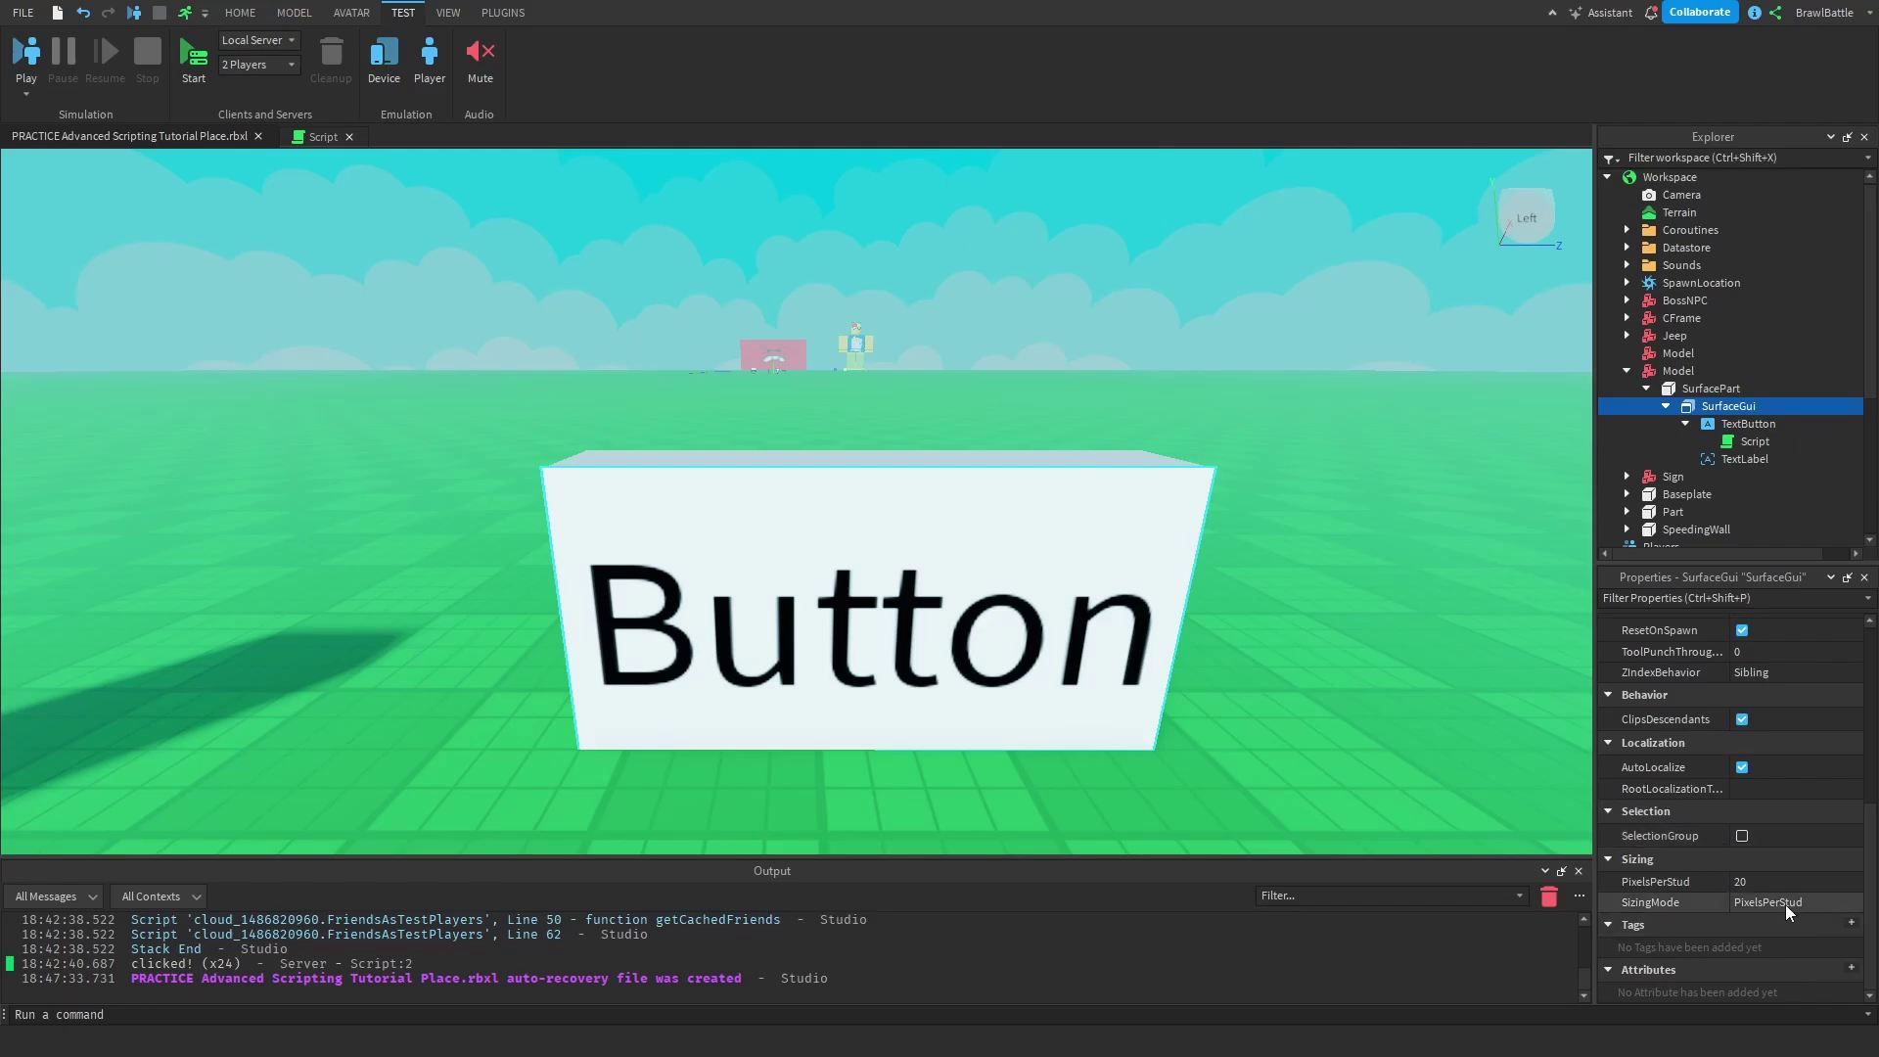
pyautogui.click(1846, 908)
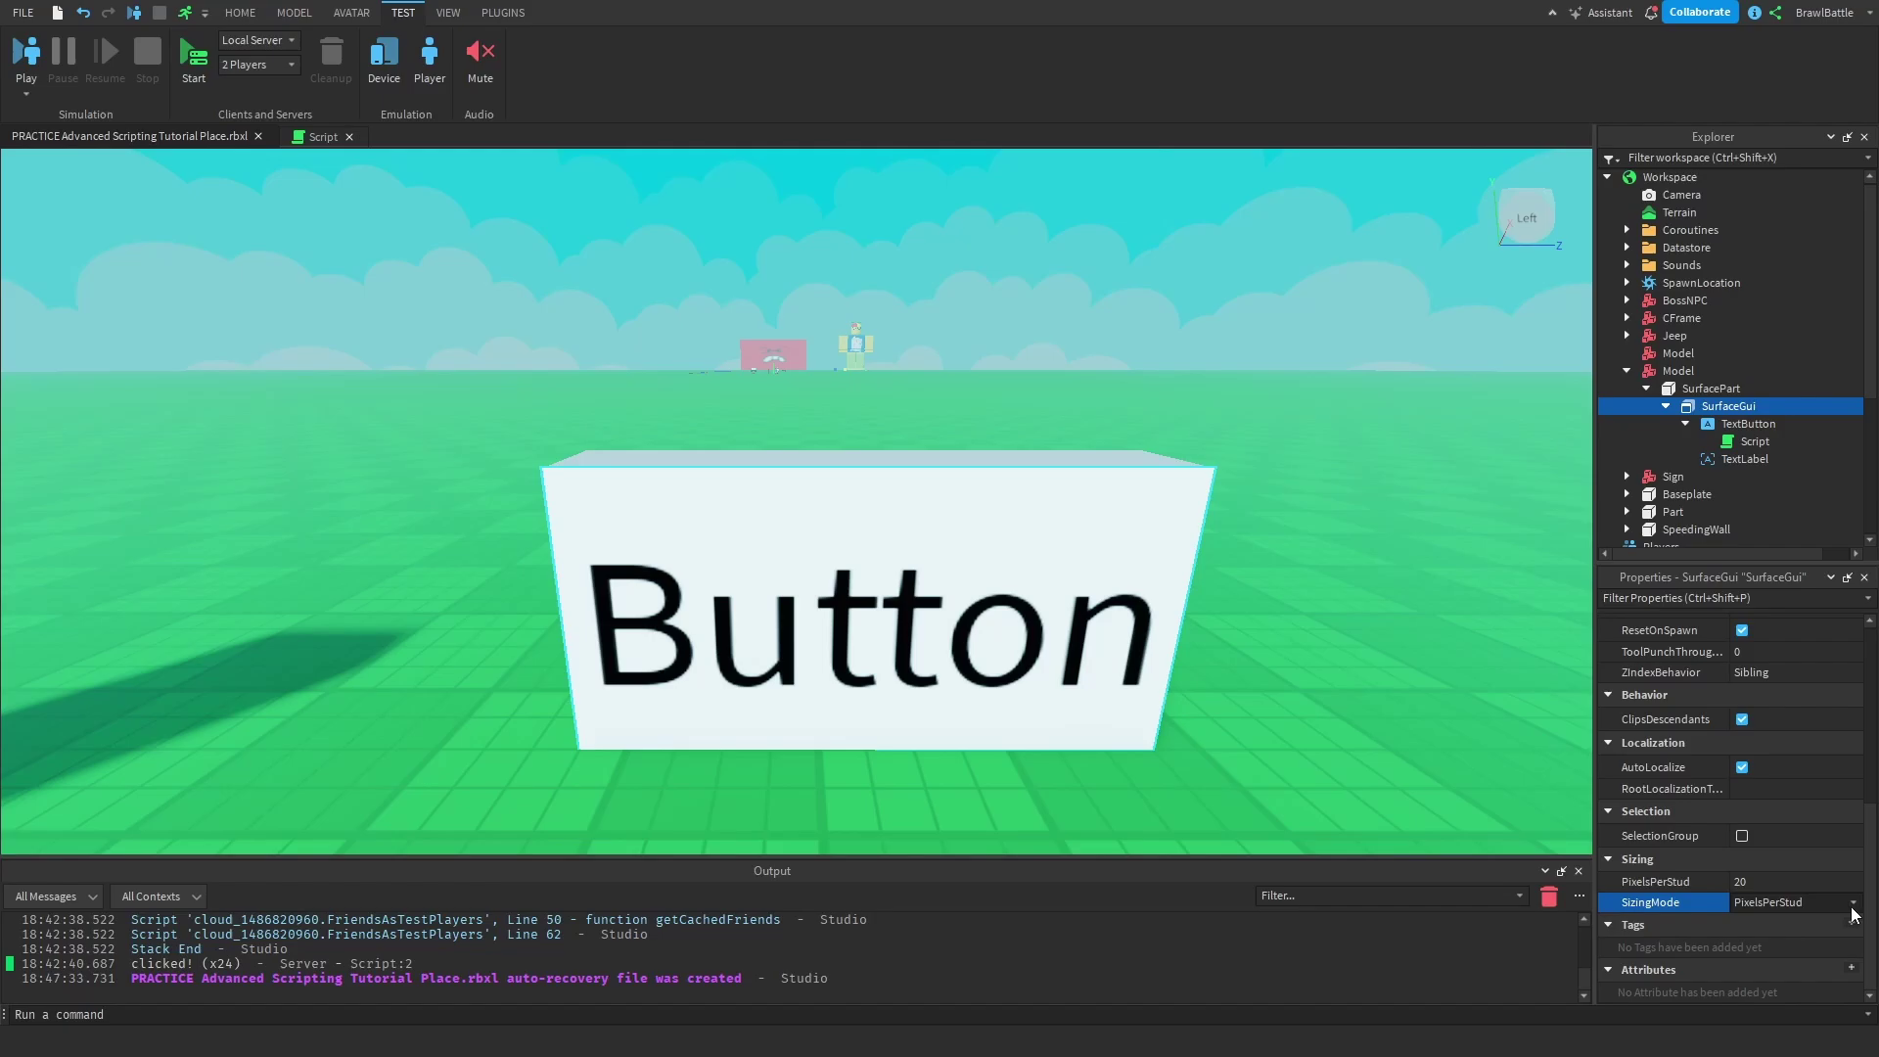
pyautogui.click(1850, 908)
pyautogui.click(1818, 920)
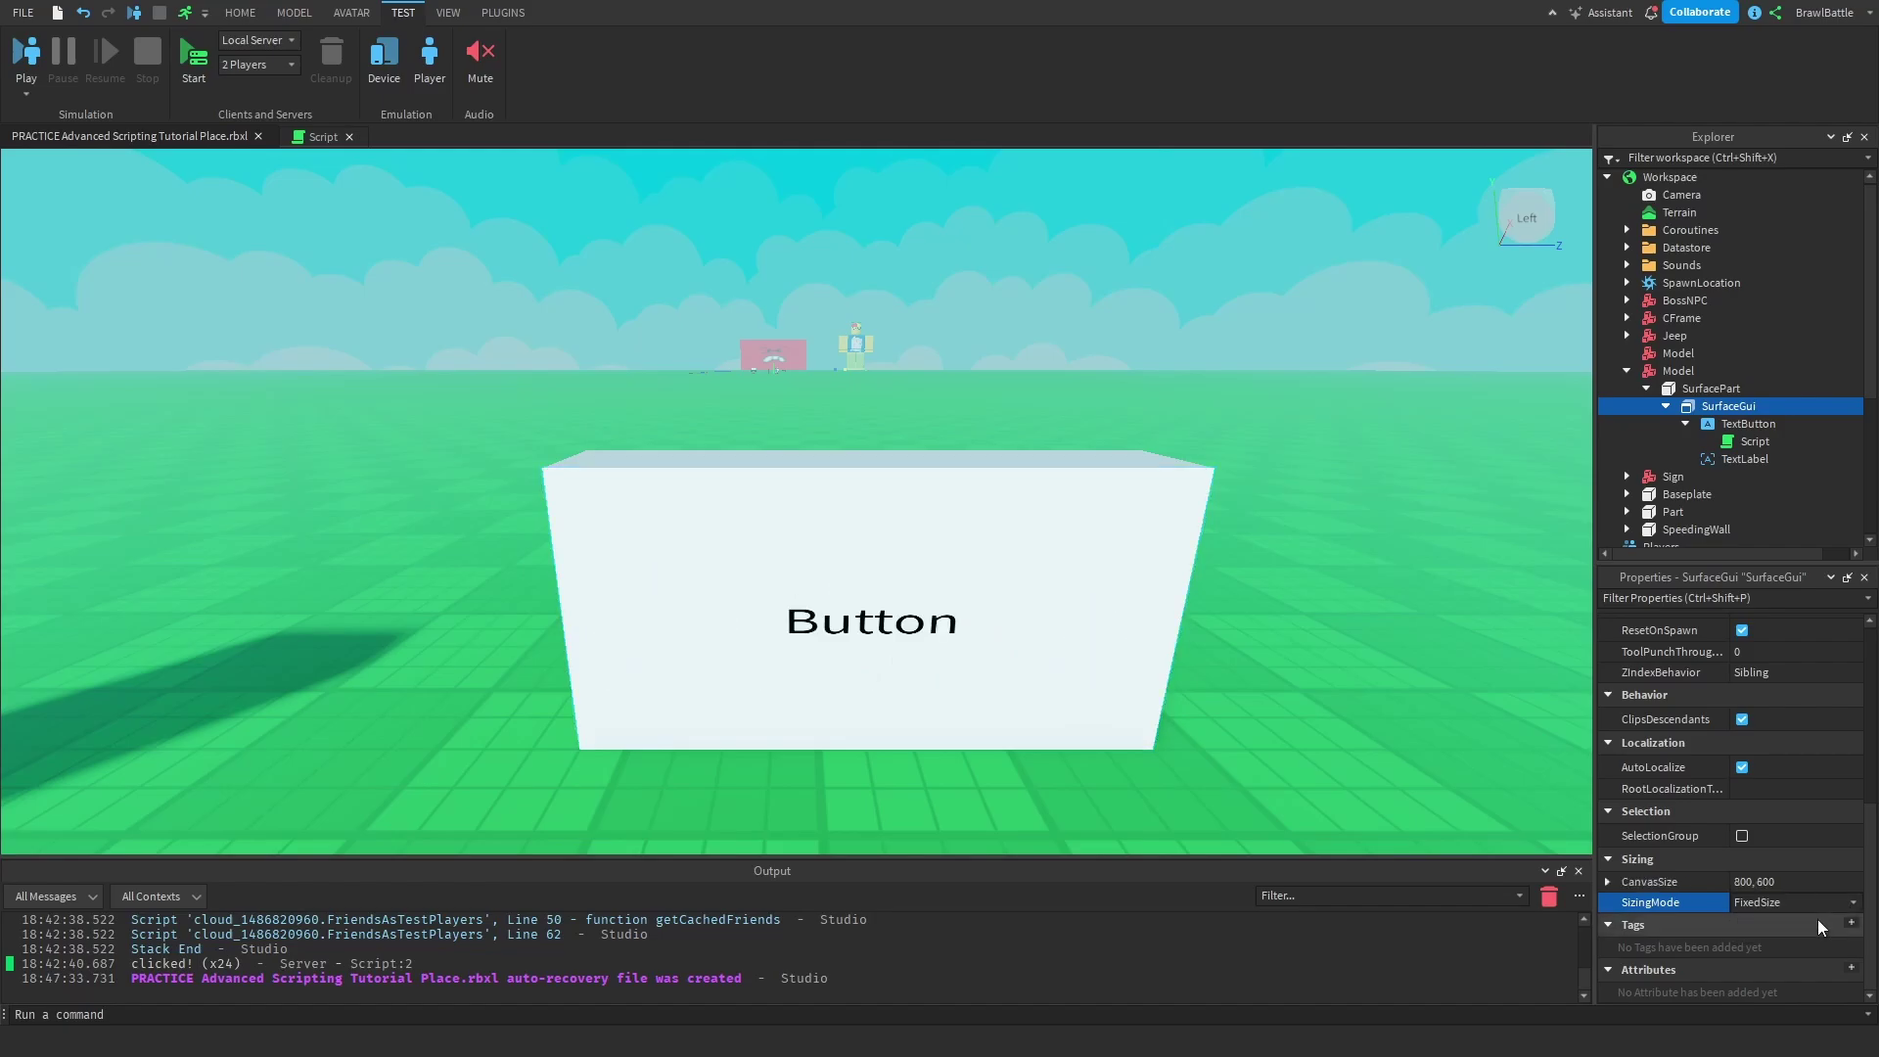
# Step: Expand the SurfaceGui's CanvasSize and set it to 400, 300
pyautogui.click(1608, 883)
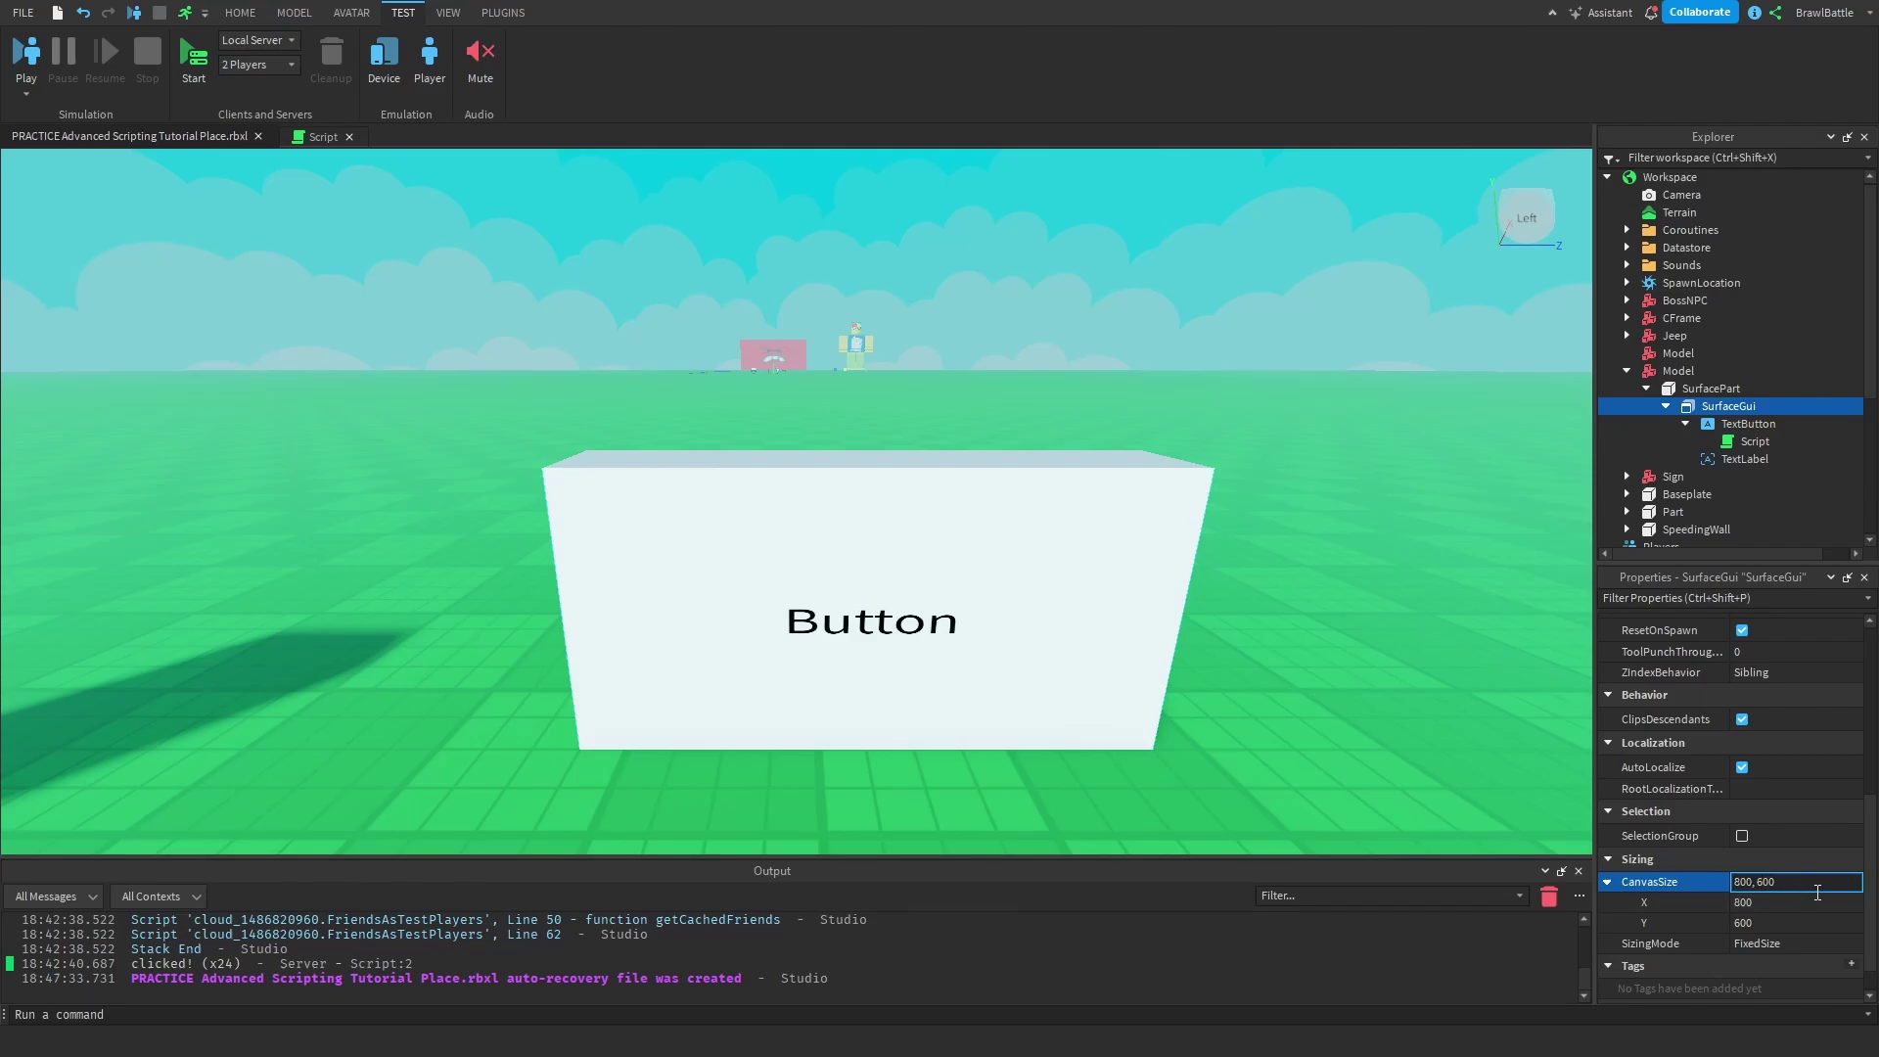
pyautogui.click(1741, 884)
pyautogui.press('Return')
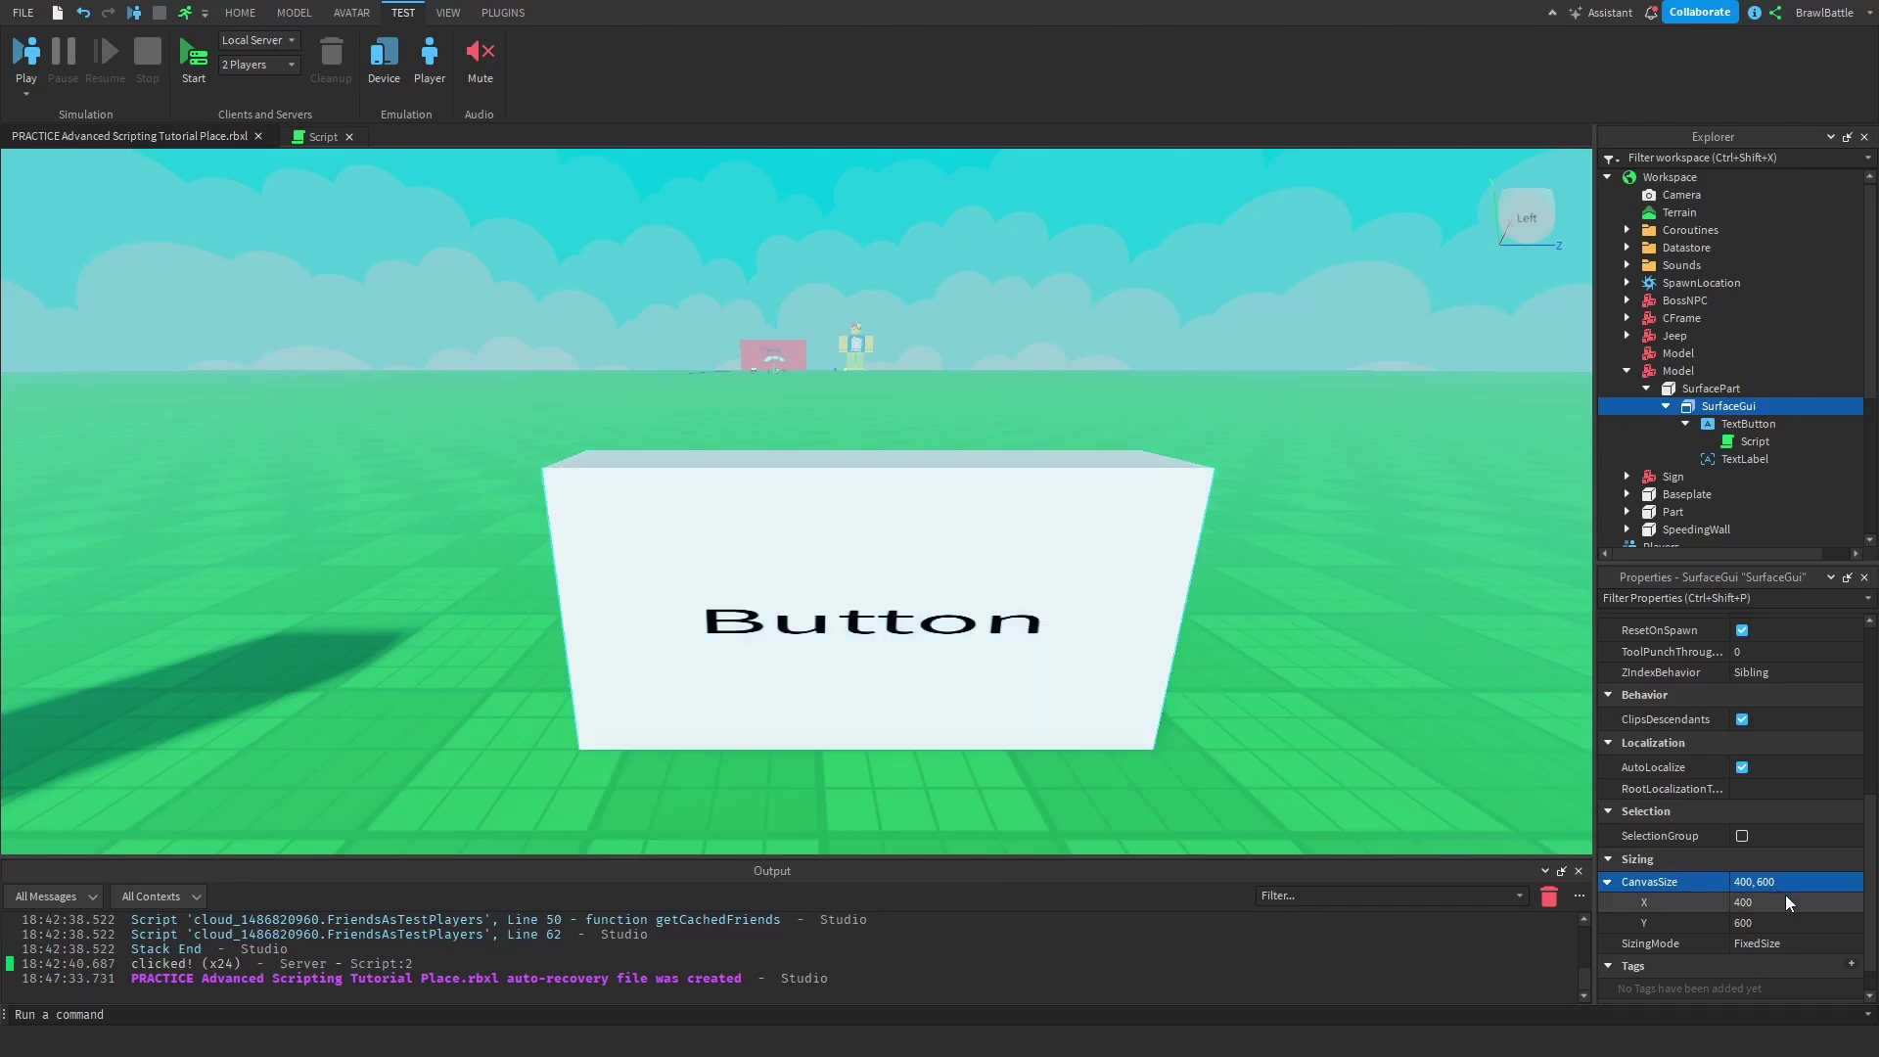
pyautogui.click(1769, 884)
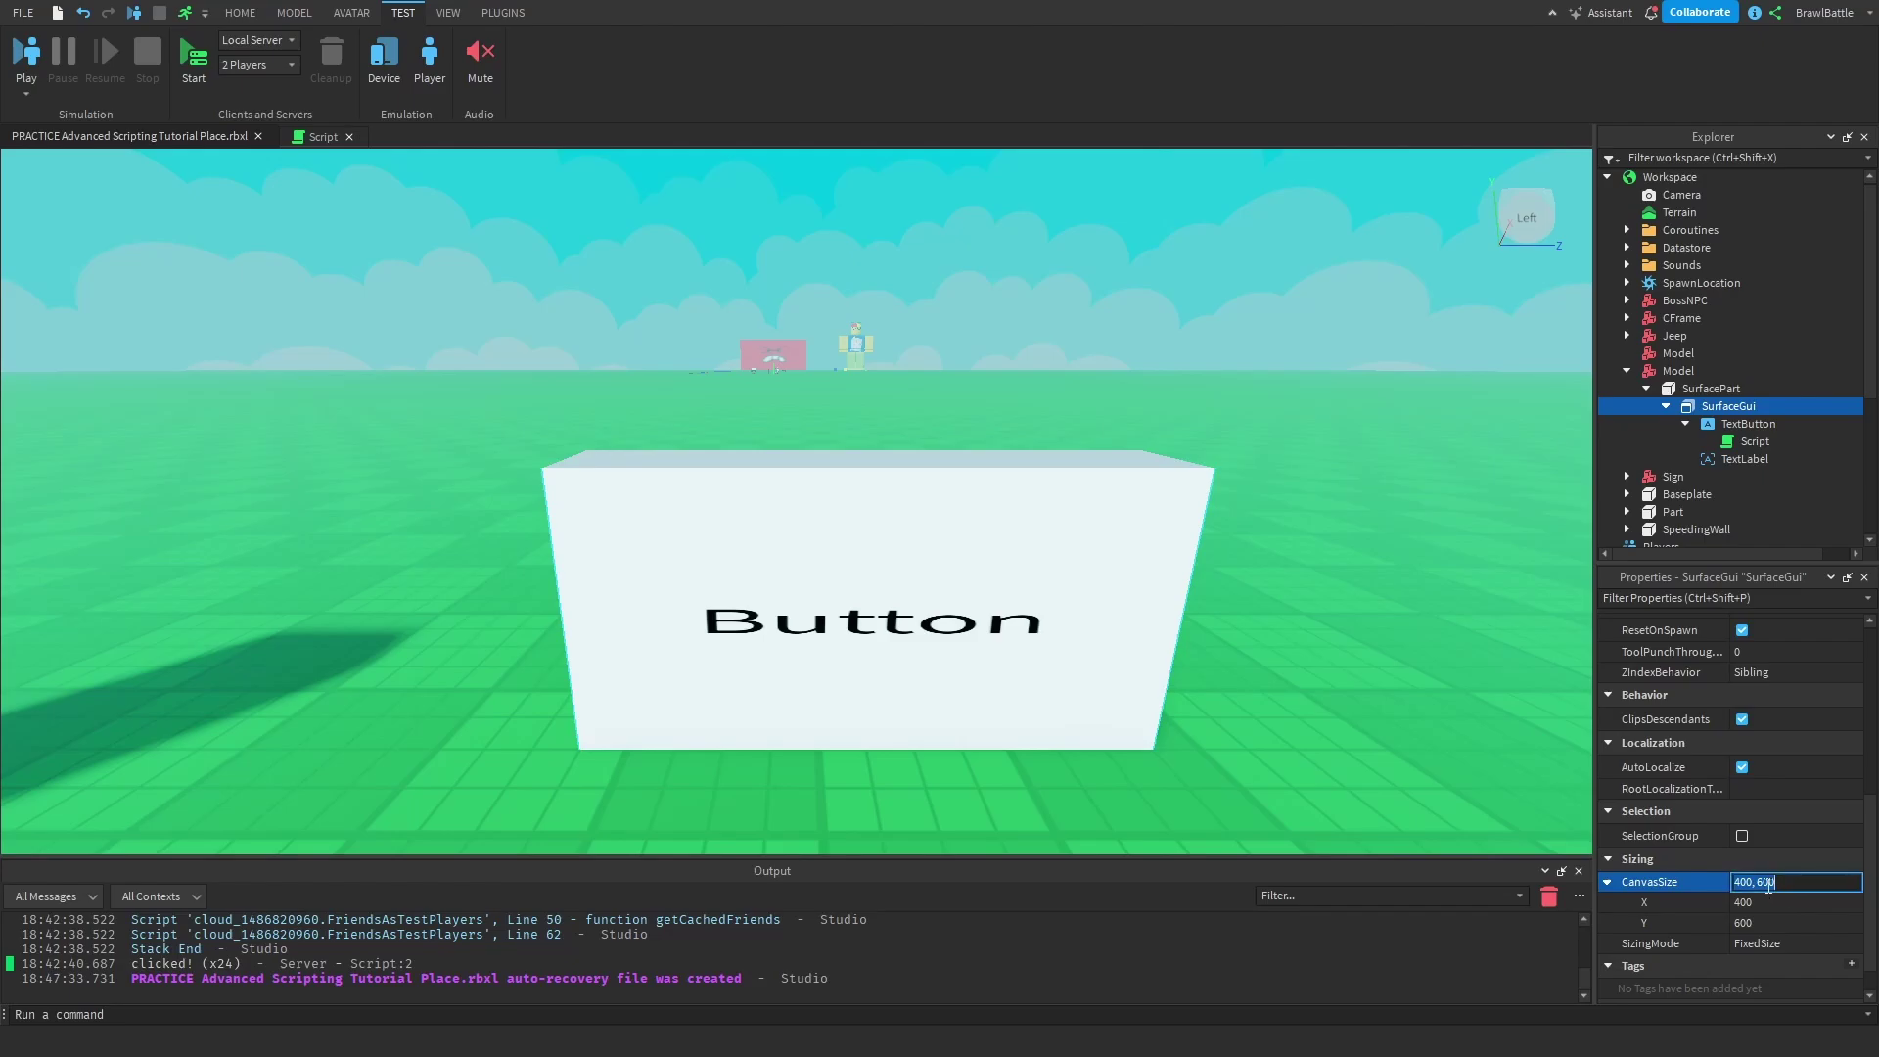
pyautogui.click(1763, 884)
pyautogui.write('3')
pyautogui.press('Return')
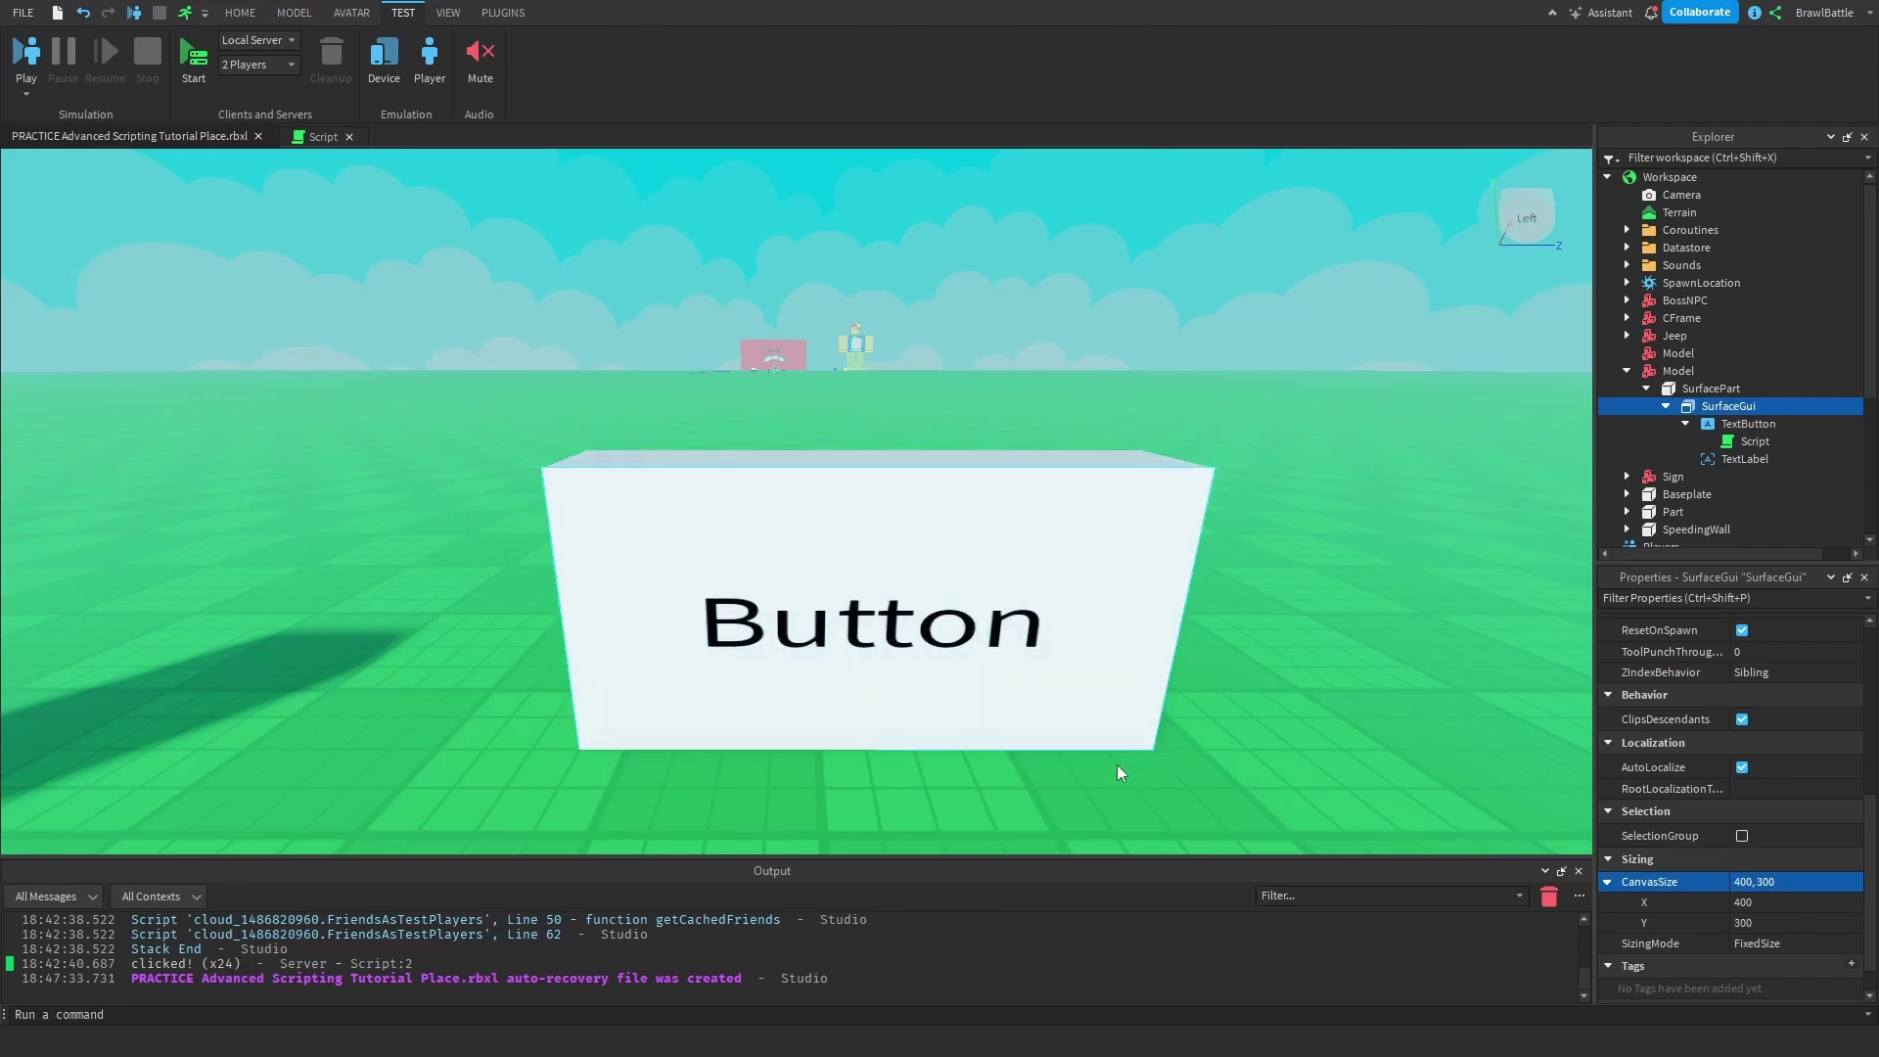
# Step: Set the Y value of the SurfaceGui's CanvasSize to 100
pyautogui.click(1771, 884)
pyautogui.click(1763, 879)
pyautogui.press('BackSpace')
pyautogui.write('1')
pyautogui.press('Return')
pyautogui.click(1782, 885)
pyautogui.write('1')
pyautogui.press('Return')
# Step: Set the X value of the SurfaceGui's CanvasSize to 200
pyautogui.tripleClick(1751, 886)
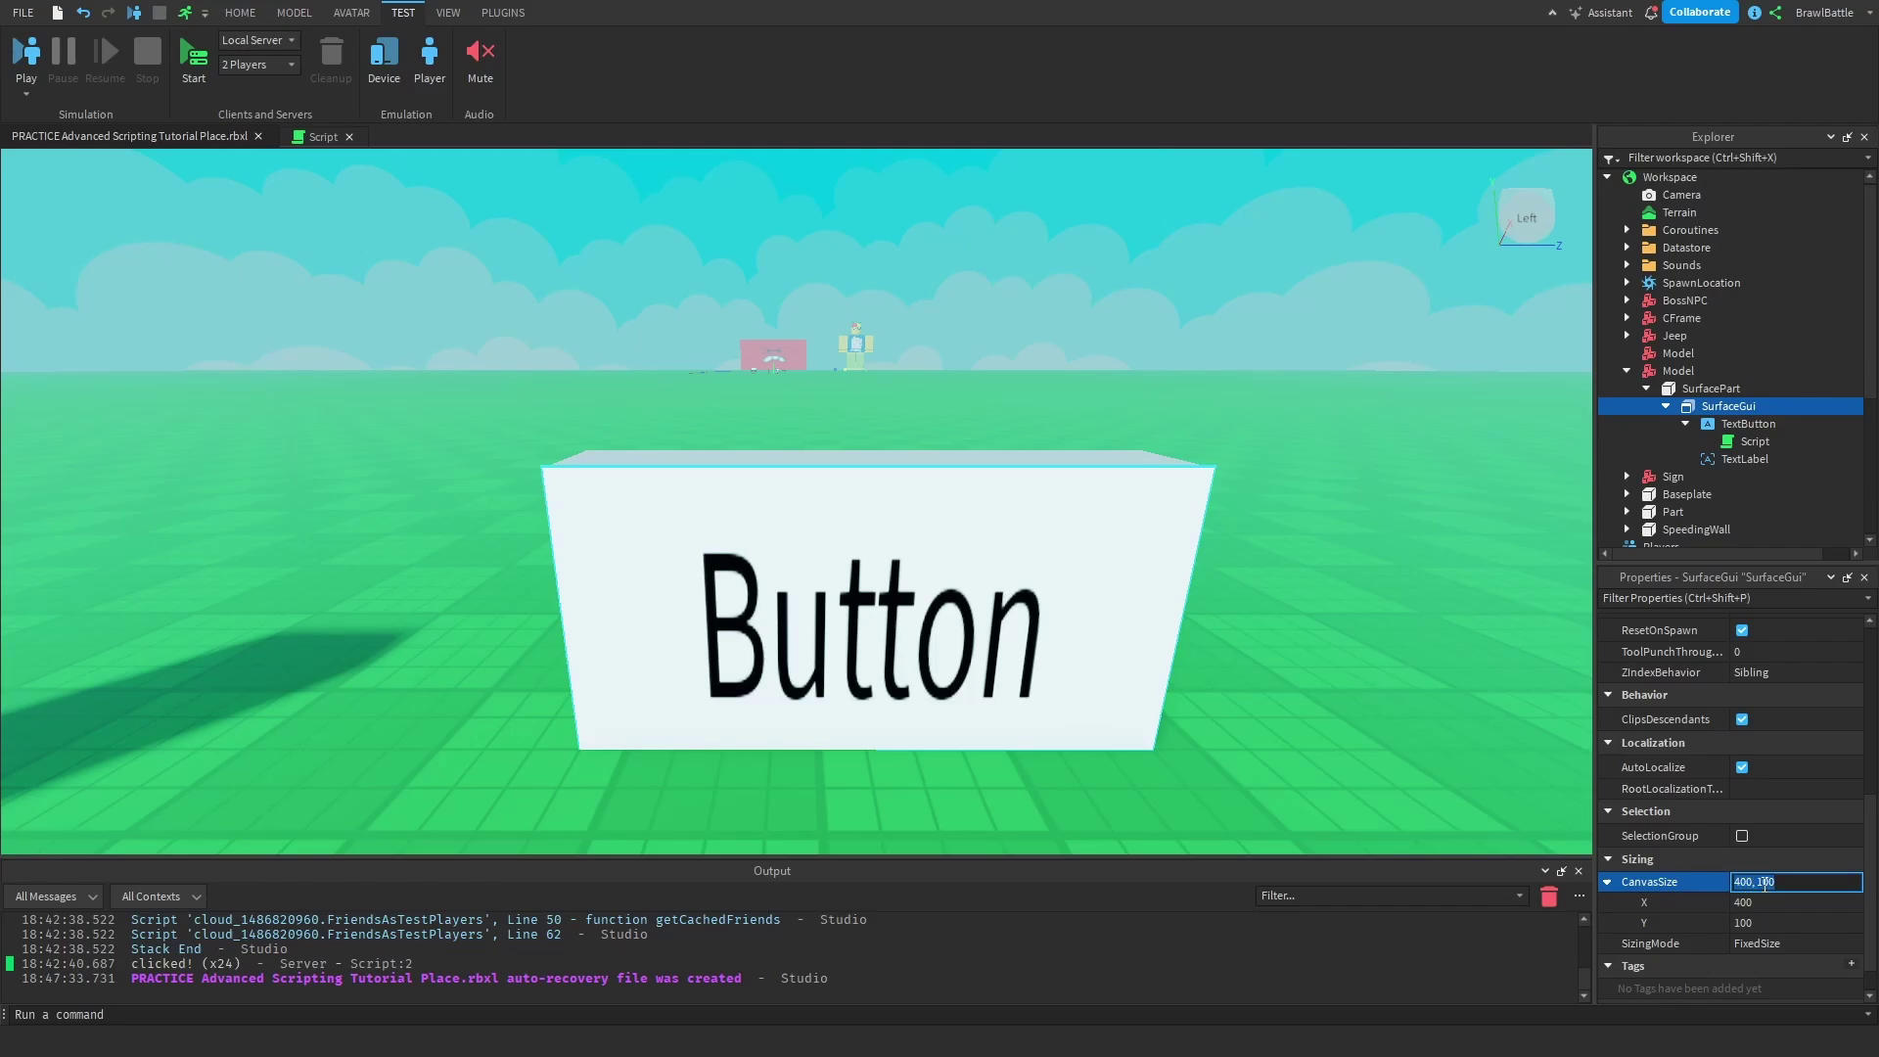
pyautogui.click(1765, 882)
pyautogui.press('BackSpace')
pyautogui.write('2')
pyautogui.press('Return')
# Step: Scale the button wall's Model up to about 8.8, inspect its text, and undo the scaling
pyautogui.press('s')
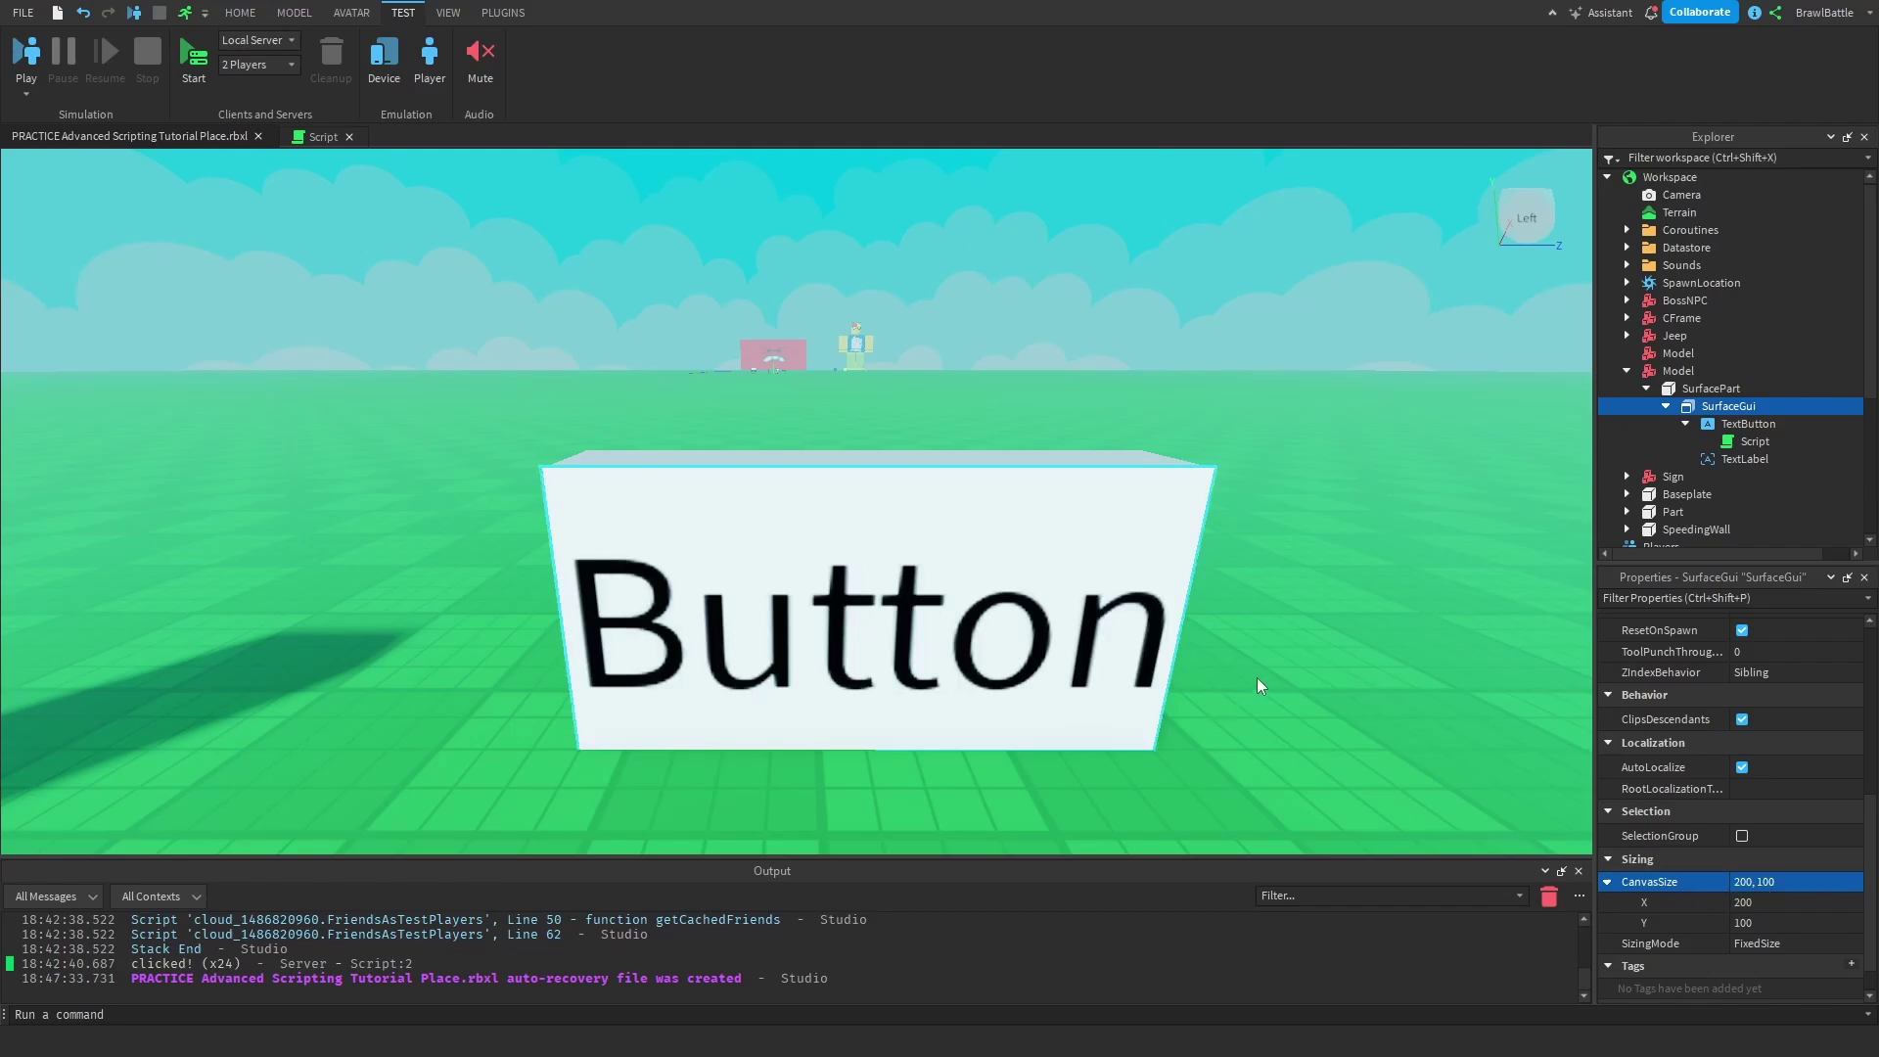
pyautogui.click(1677, 371)
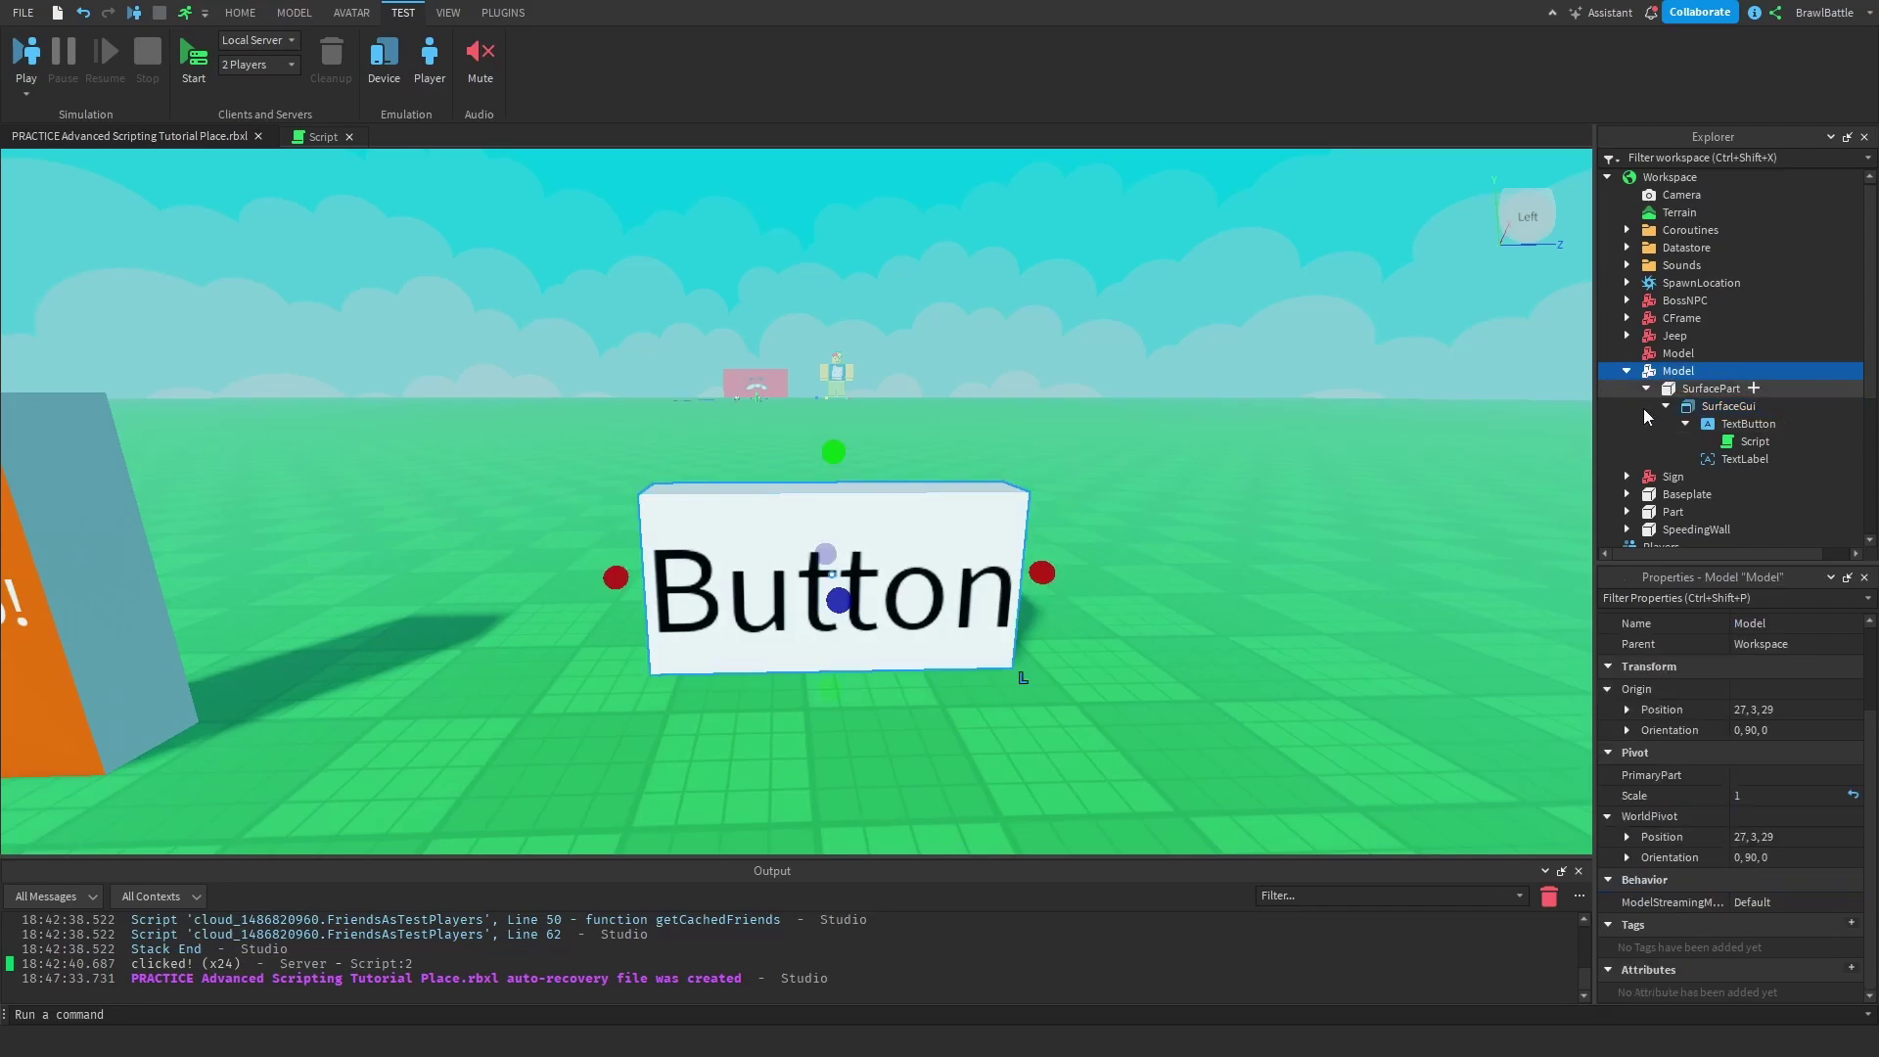
pyautogui.moveTo(836, 438); pyautogui.dragTo(822, 196)
pyautogui.scroll(5, 1006, 649)
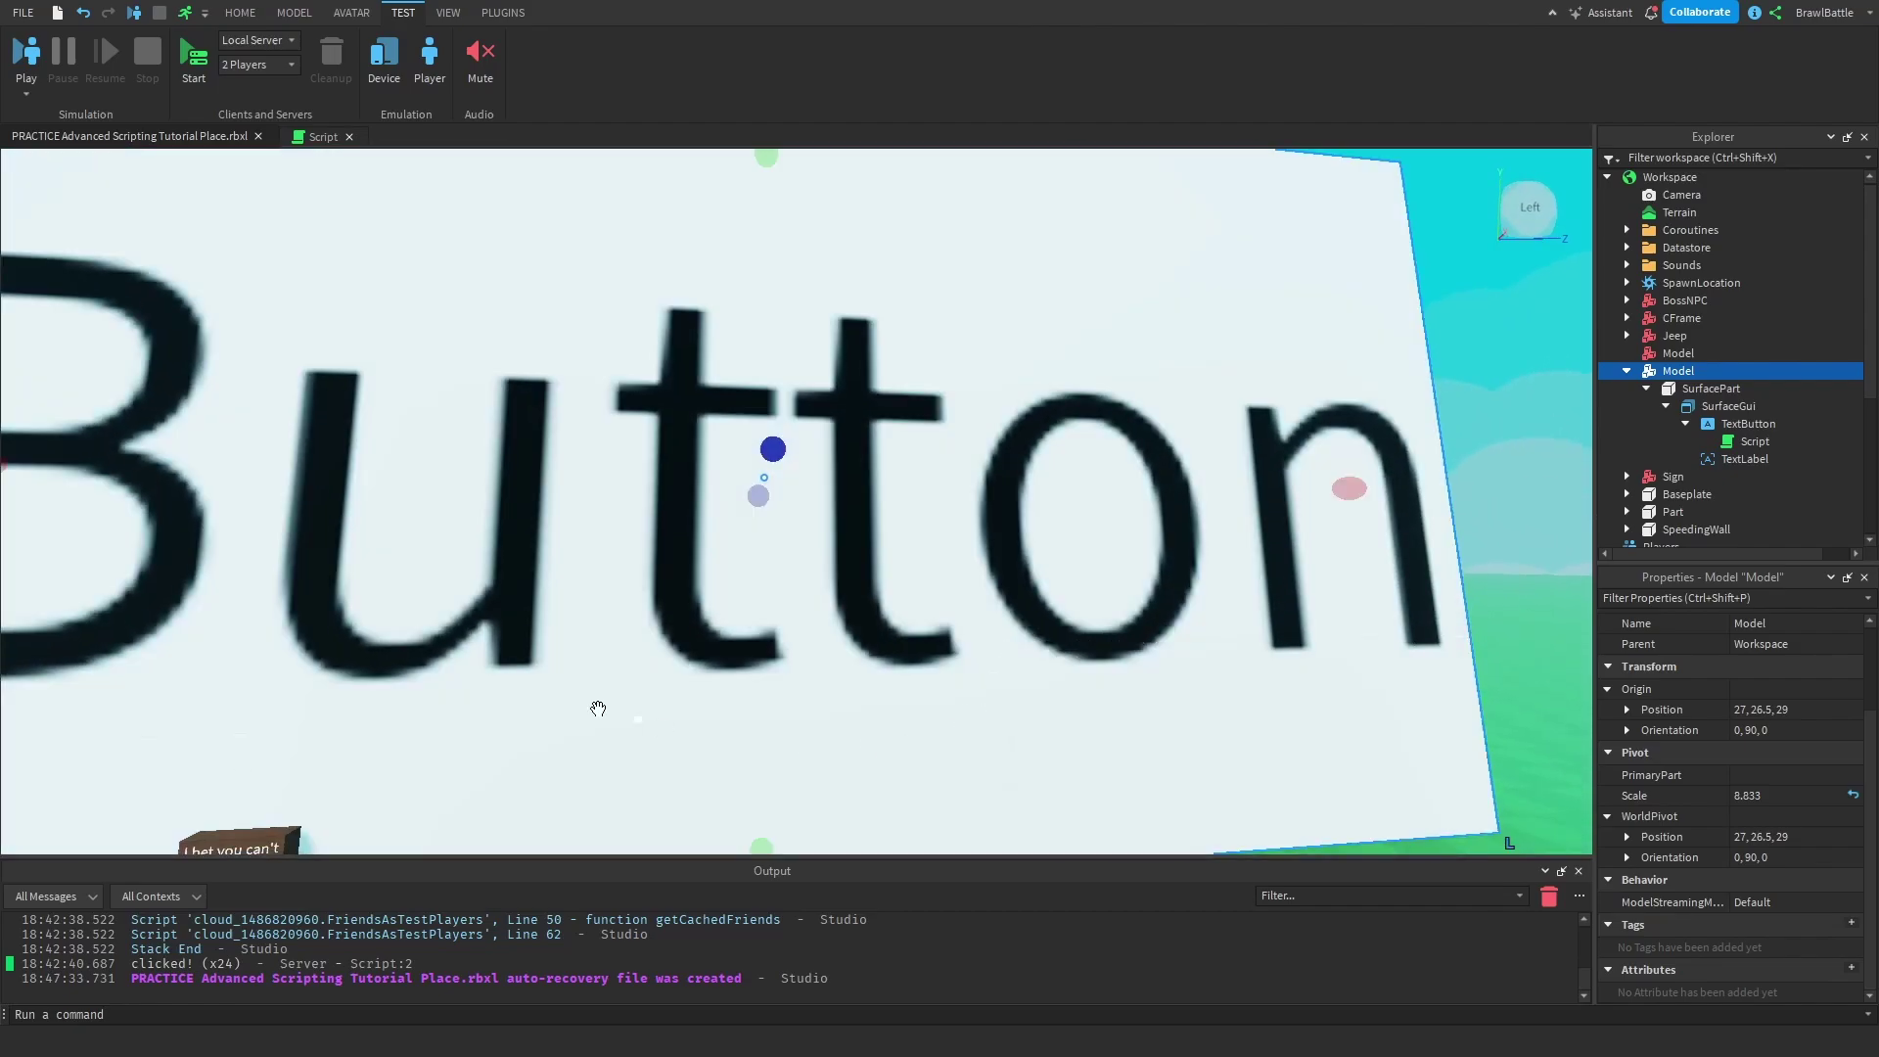
pyautogui.moveTo(1095, 662); pyautogui.dragTo(931, 532, button='right')
pyautogui.hotkey('ctrl', 'z')
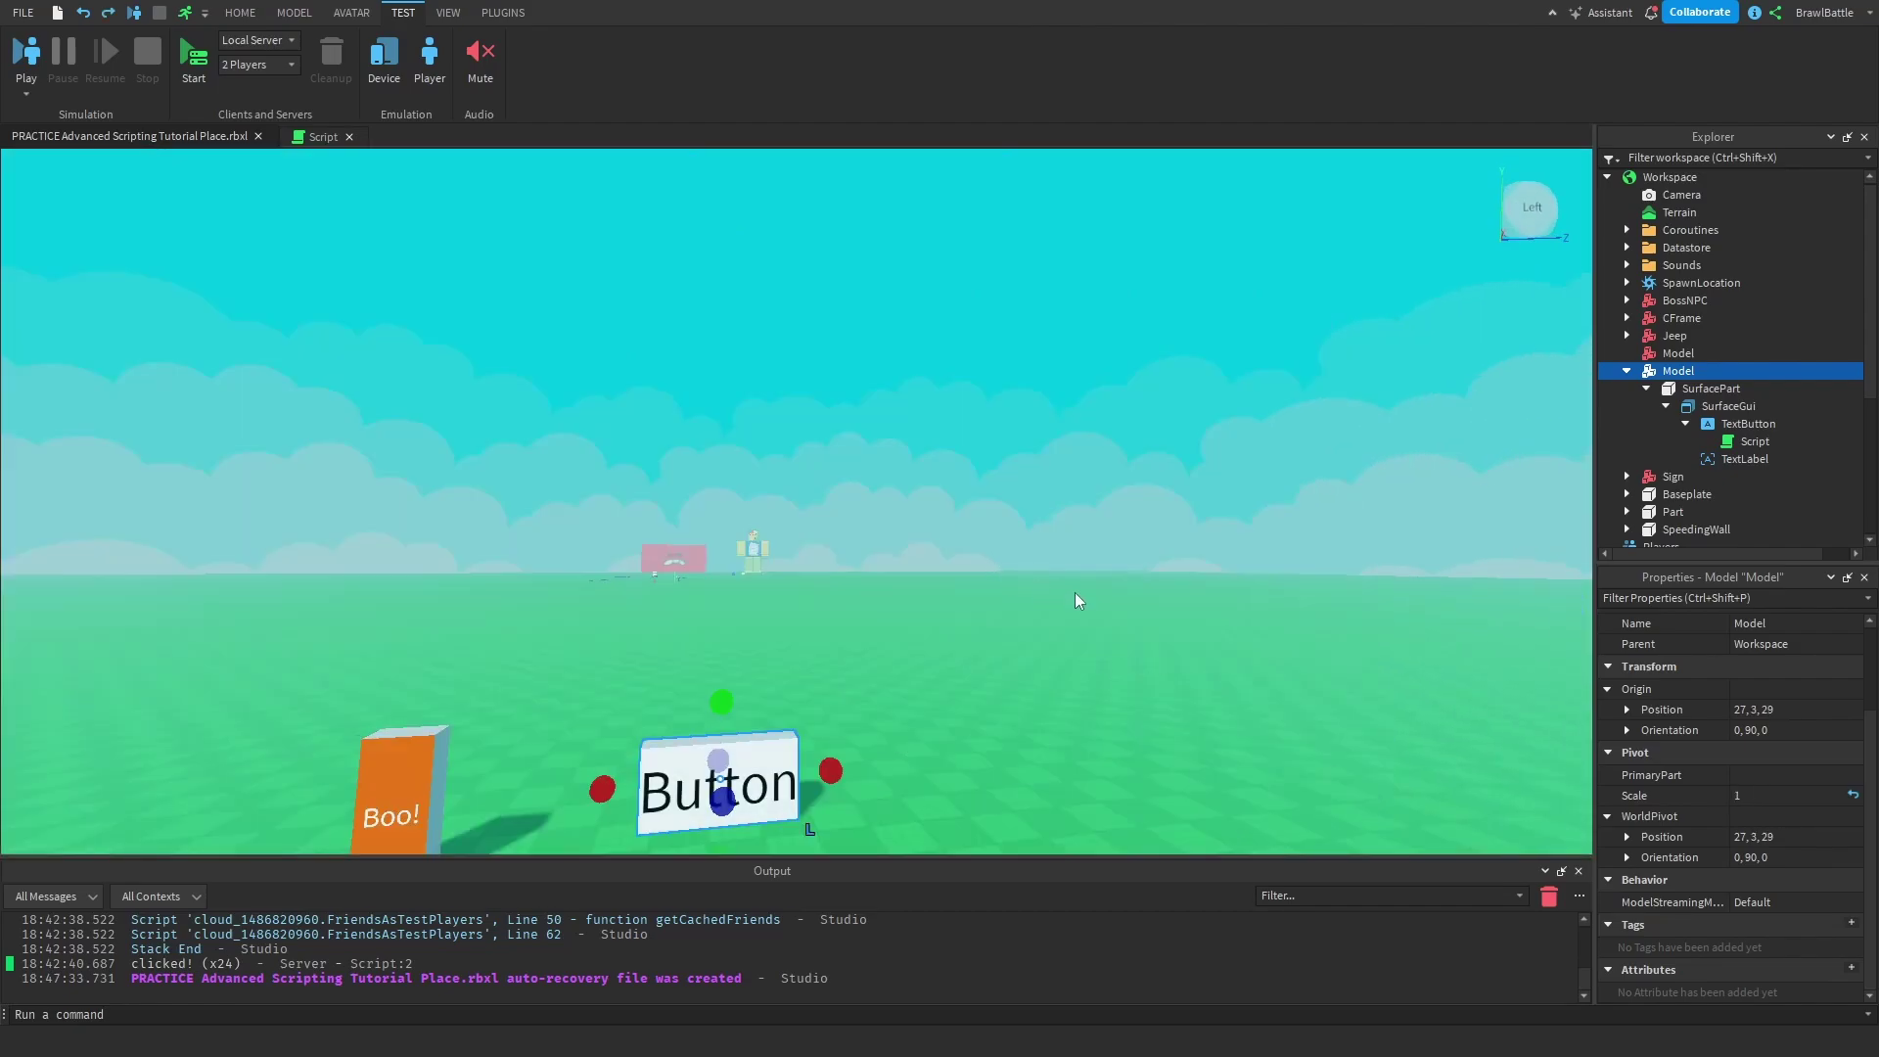
pyautogui.moveTo(1077, 600); pyautogui.dragTo(1090, 620, button='right')
pyautogui.scroll(2, 1090, 620)
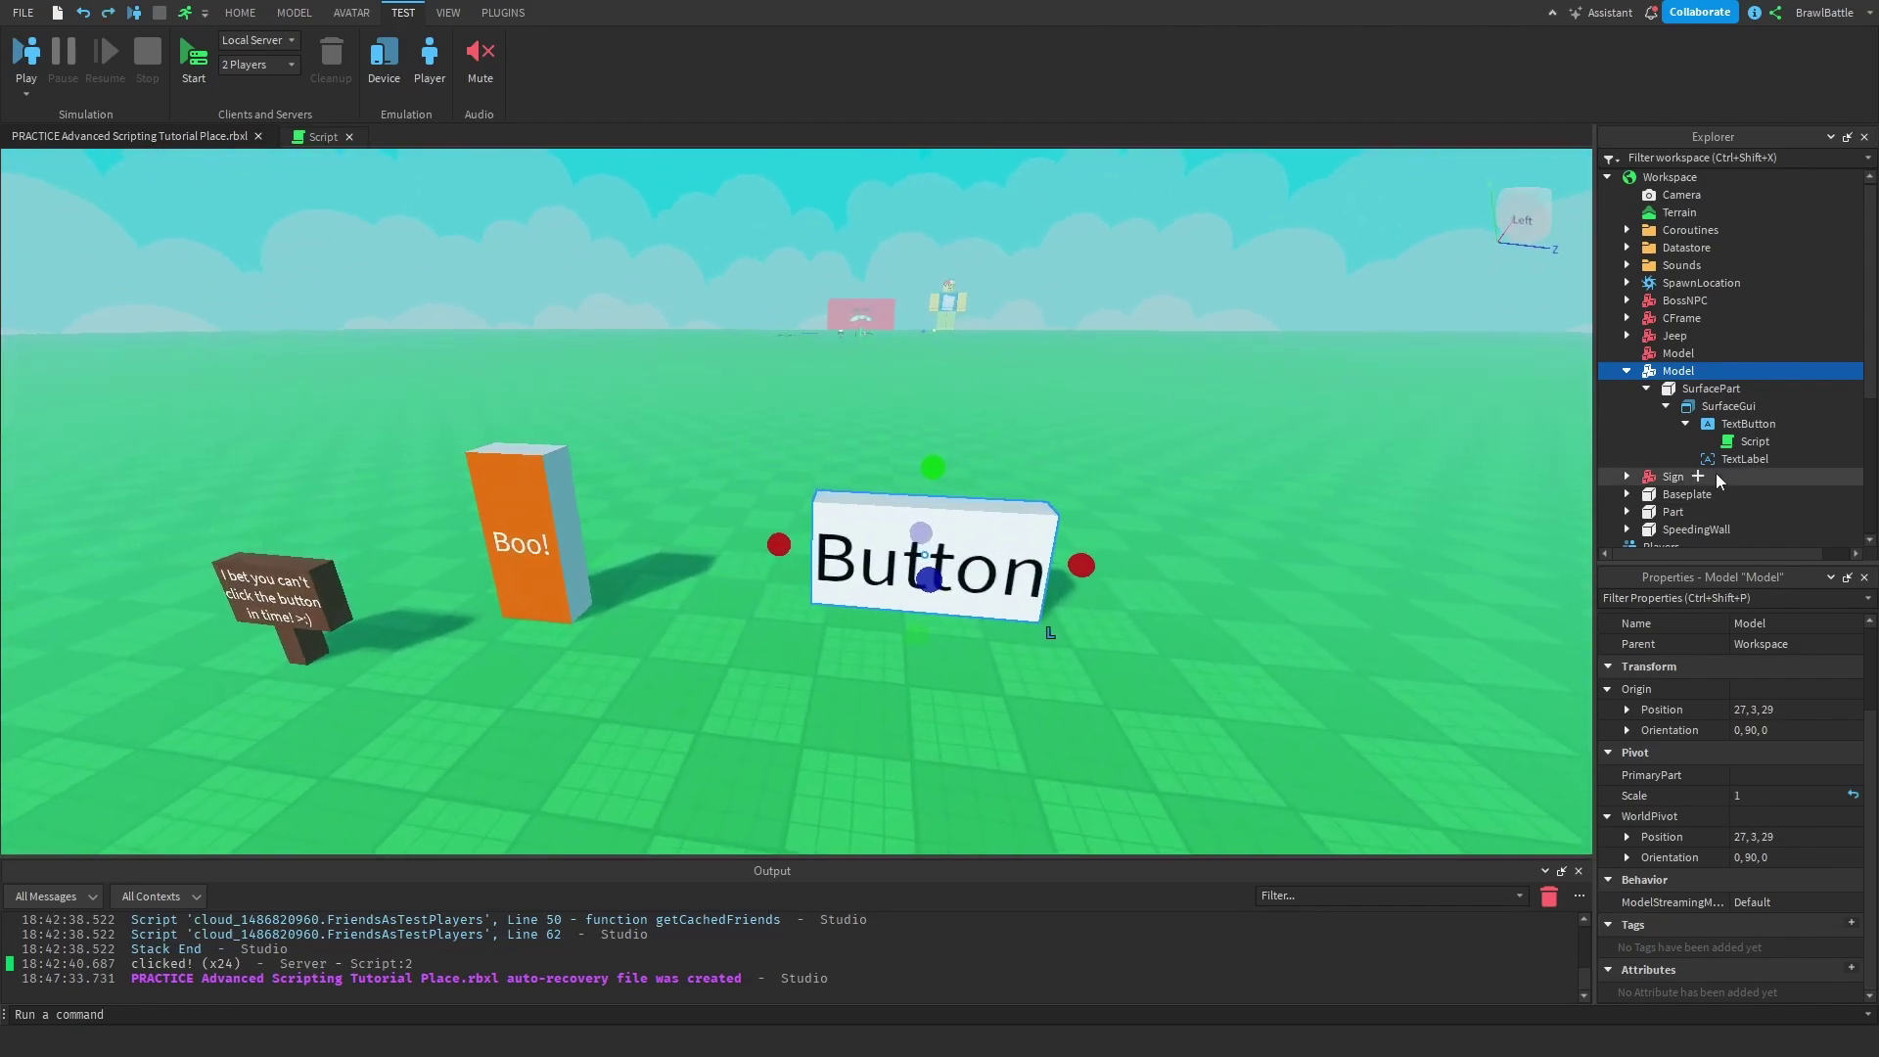
# Step: Look through the SurfacePart's properties down to its attributes, and select the SurfaceGui inside it
pyautogui.click(1710, 388)
pyautogui.scroll(-8, 1711, 830)
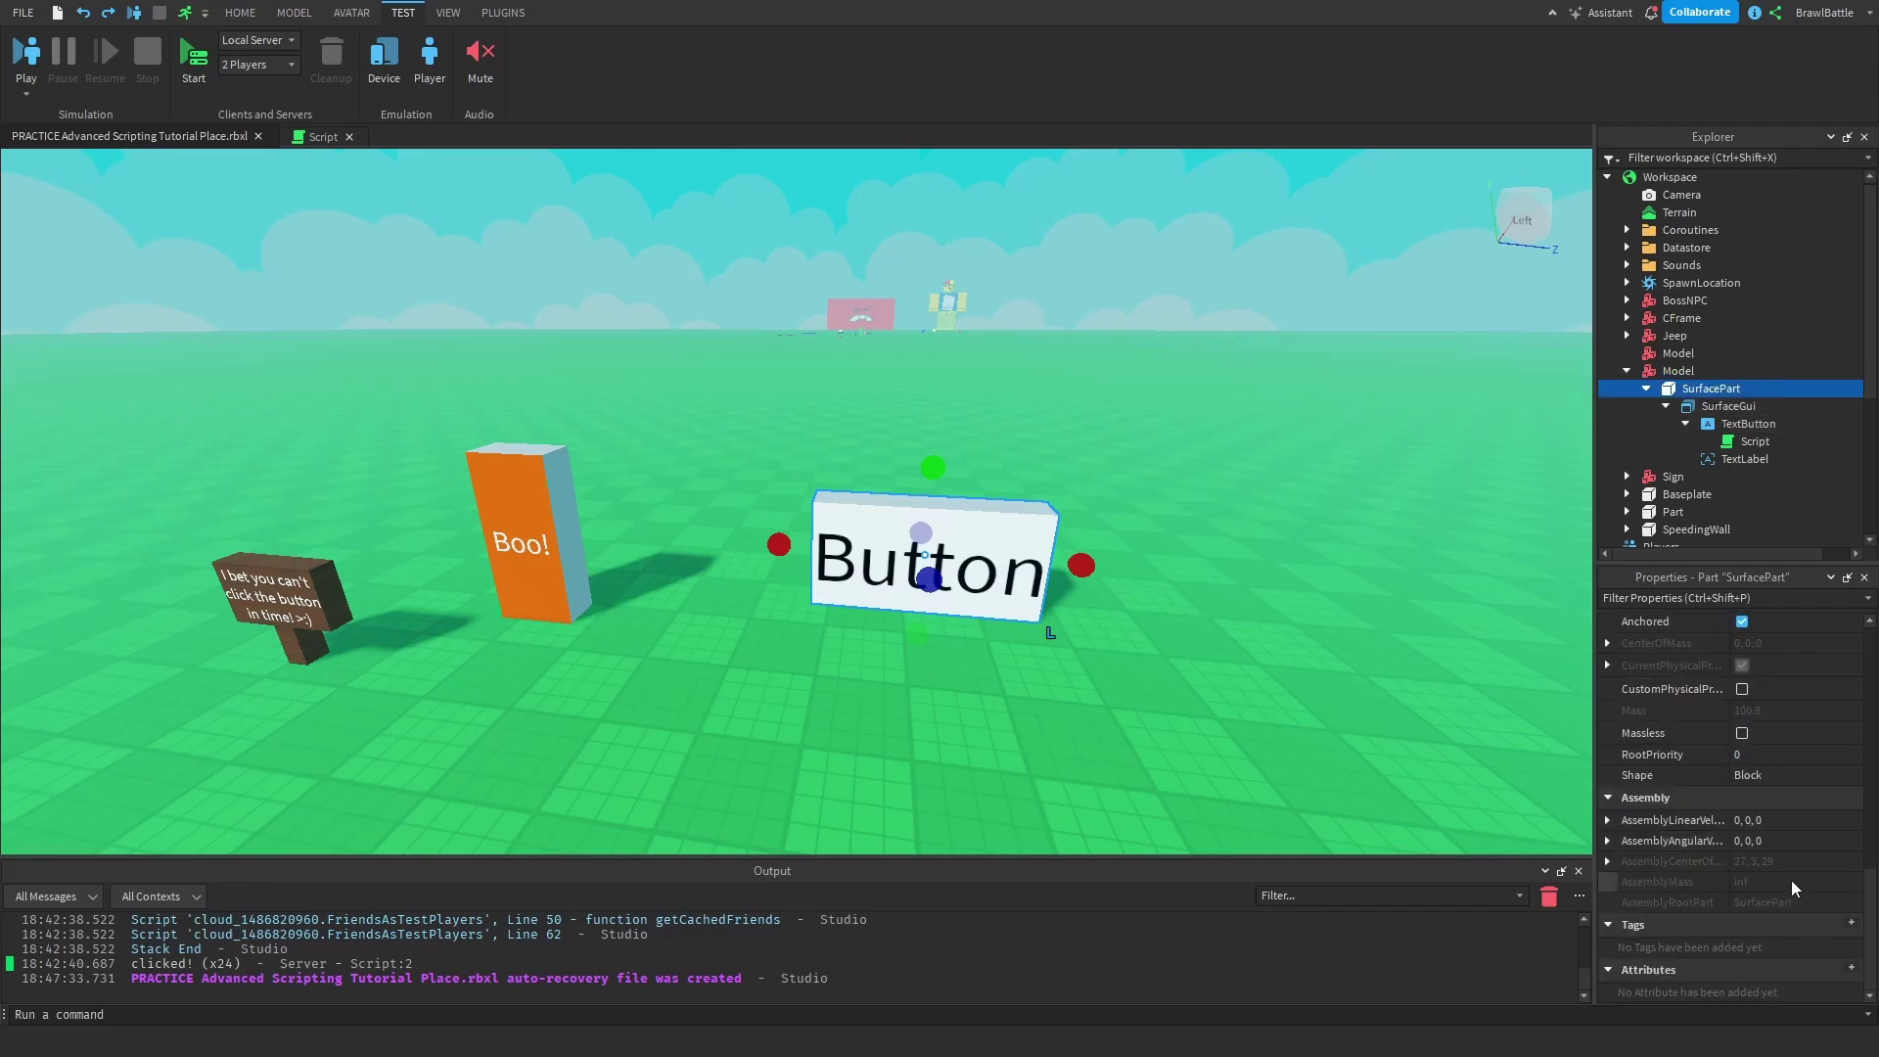
pyautogui.click(1728, 406)
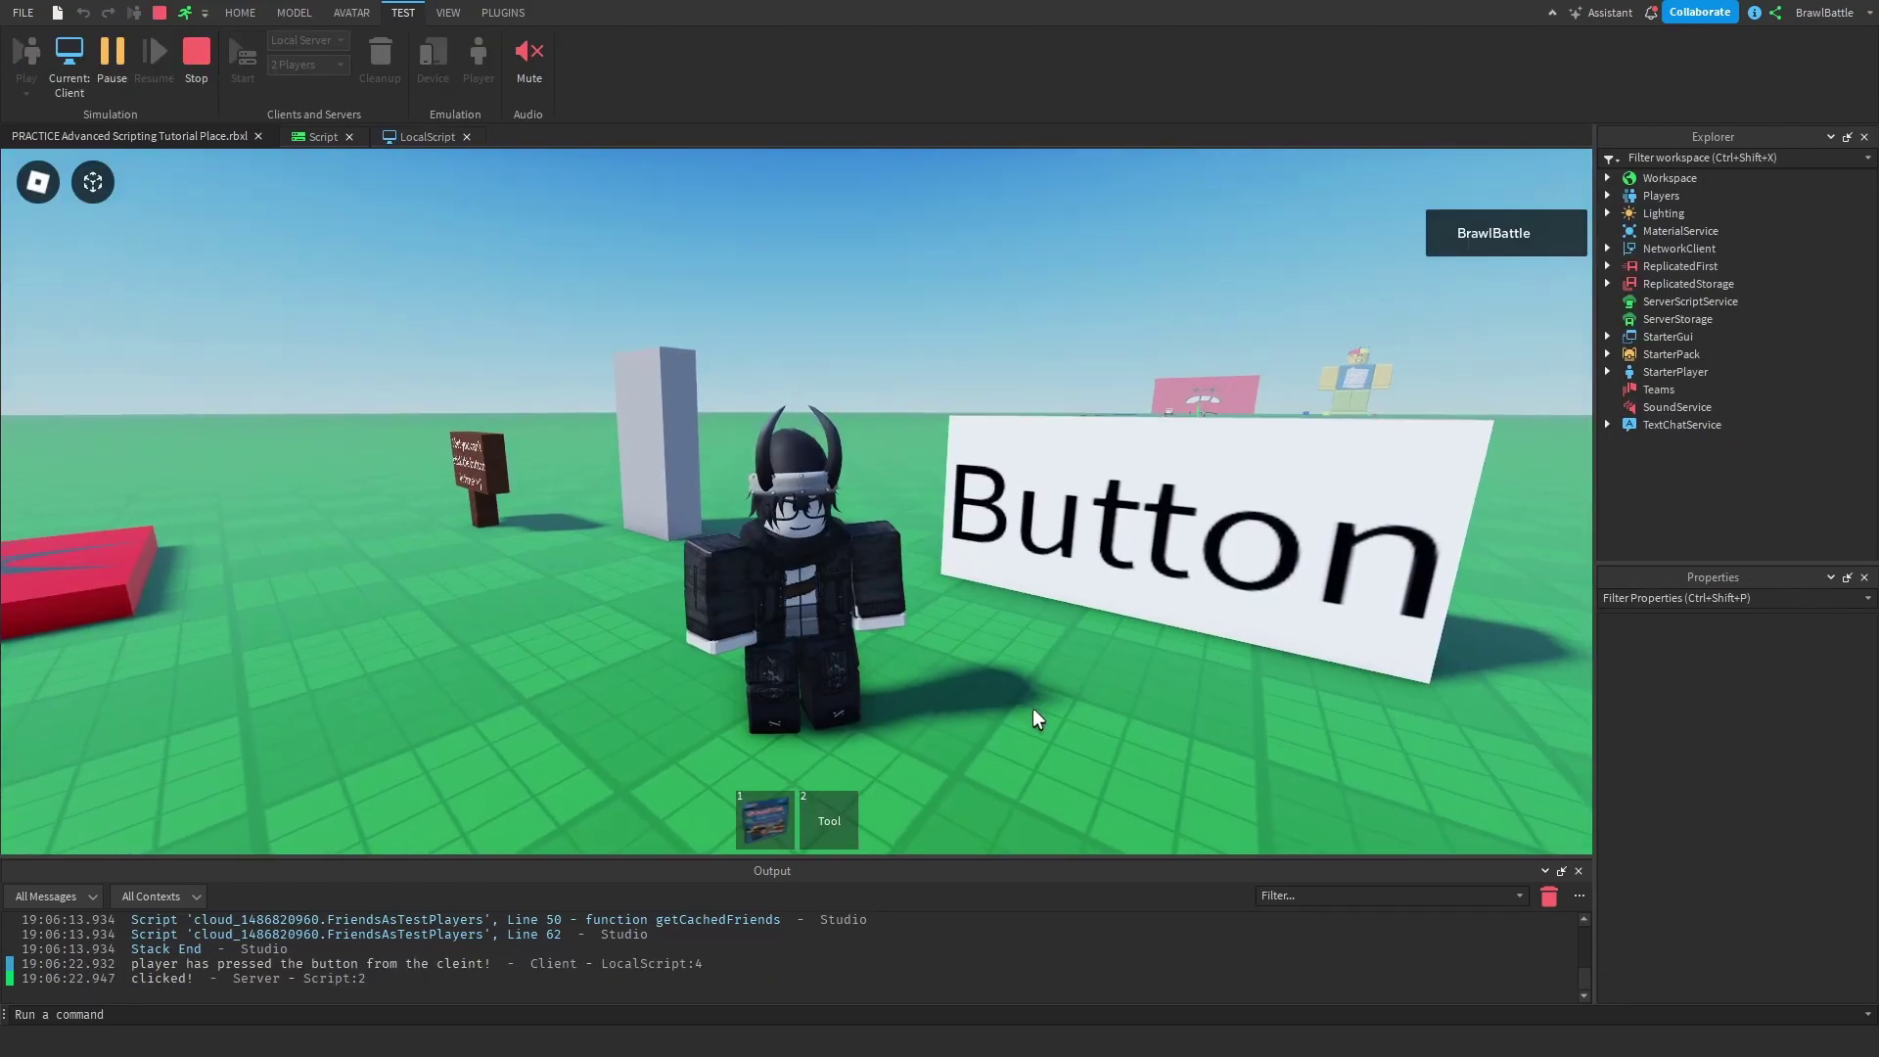
pyautogui.press('d')
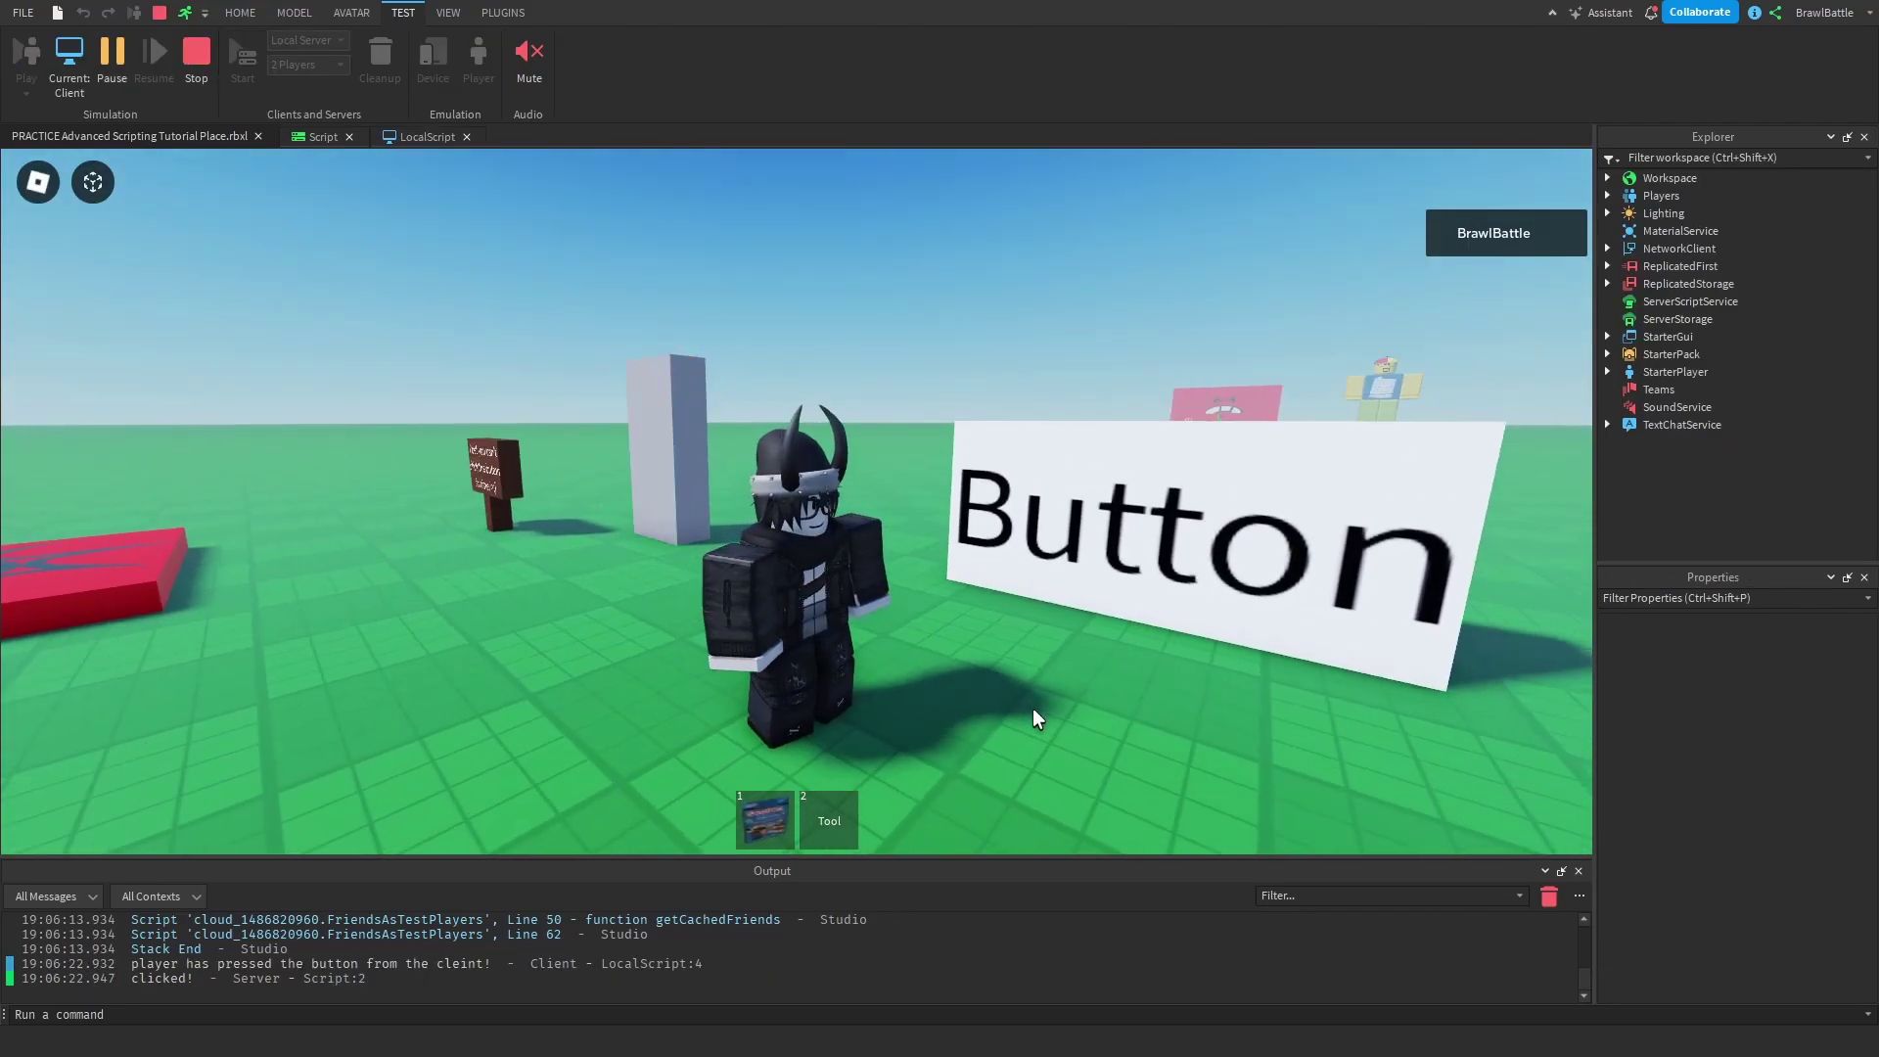
pyautogui.press('s')
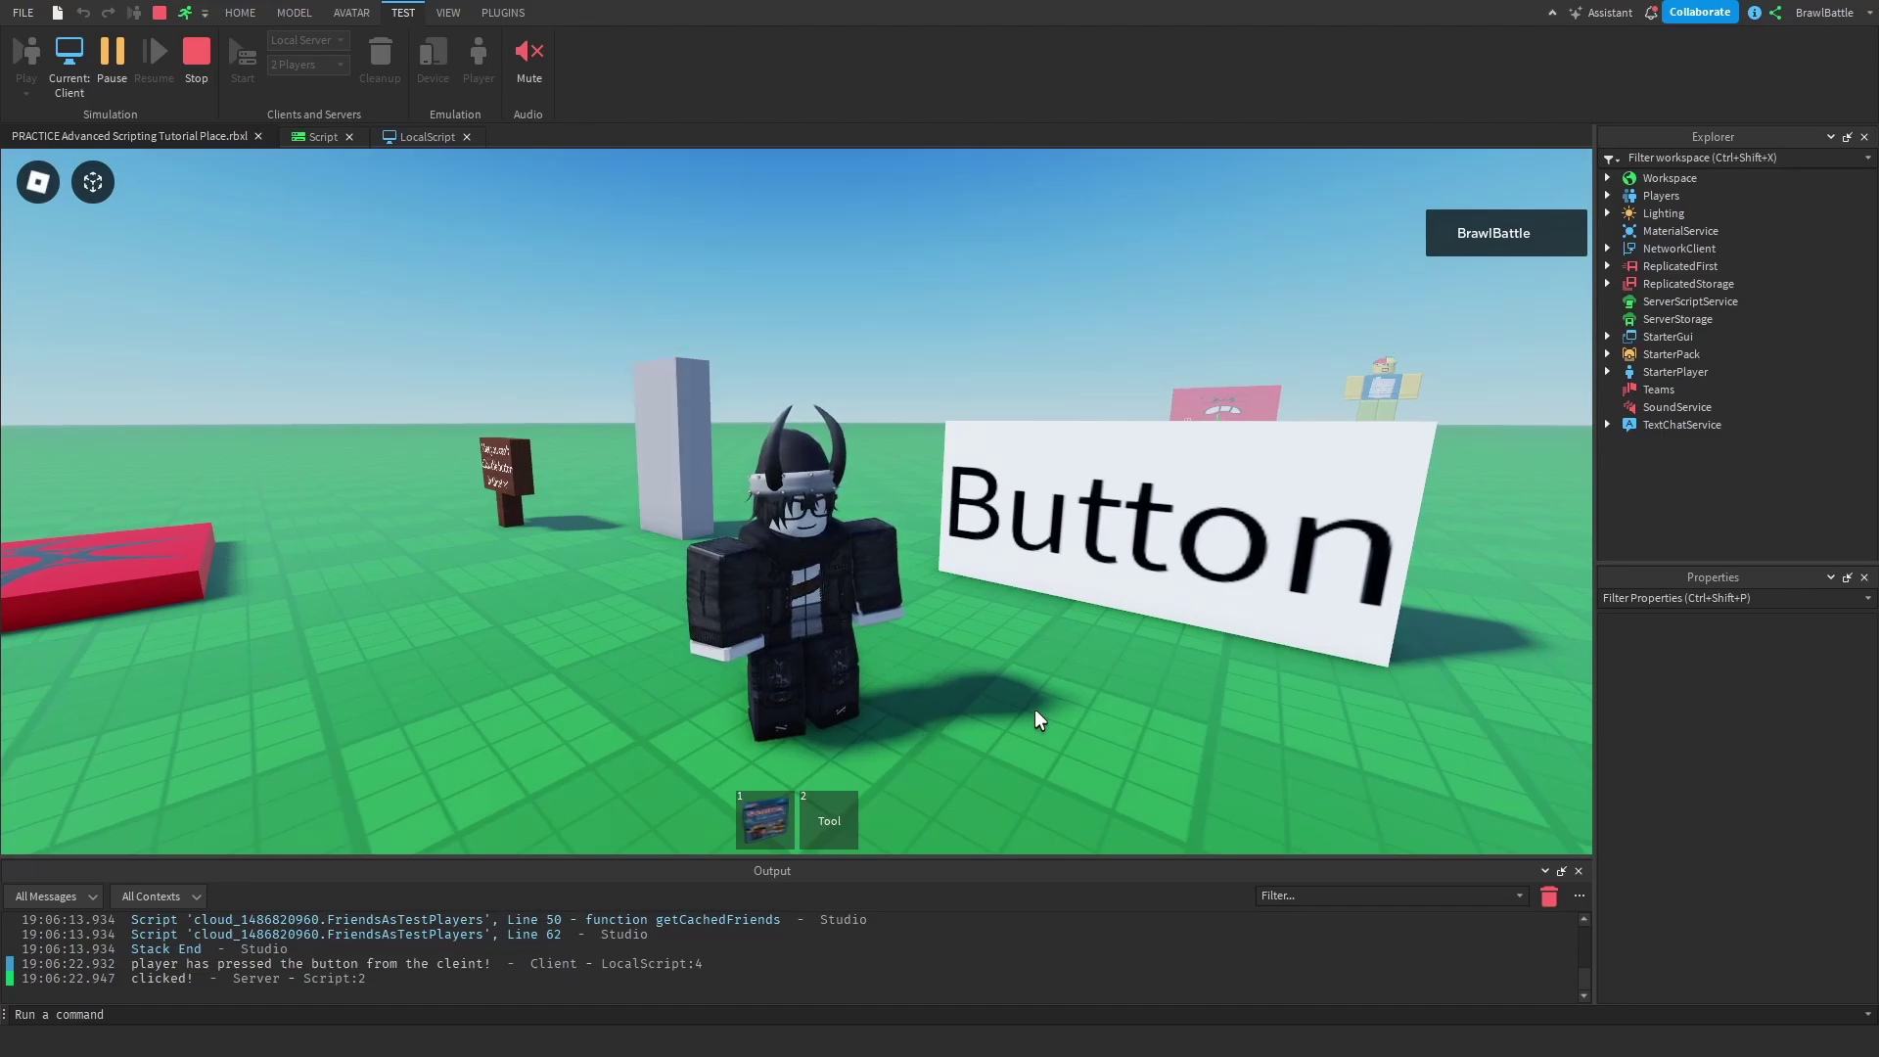
pyautogui.moveTo(996, 665); pyautogui.dragTo(1024, 666, button='right')
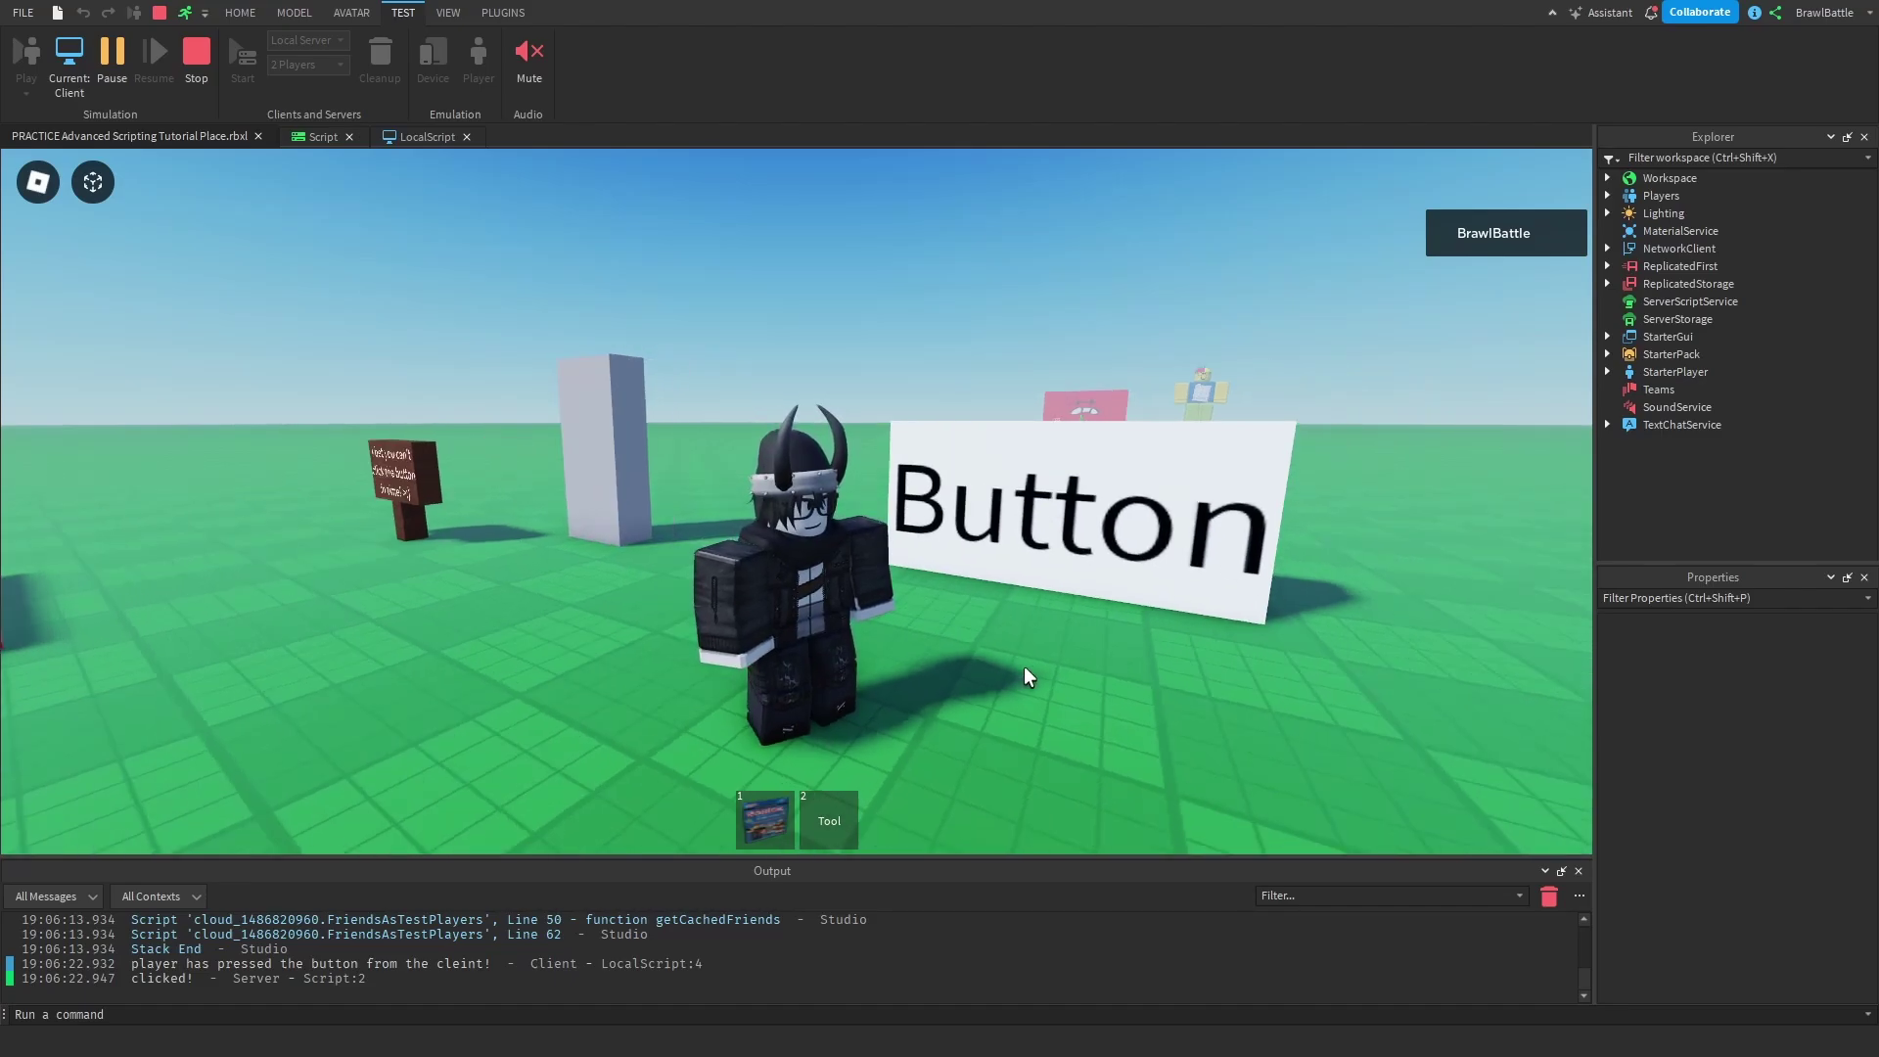
pyautogui.press('w')
pyautogui.press('d')
pyautogui.press('s')
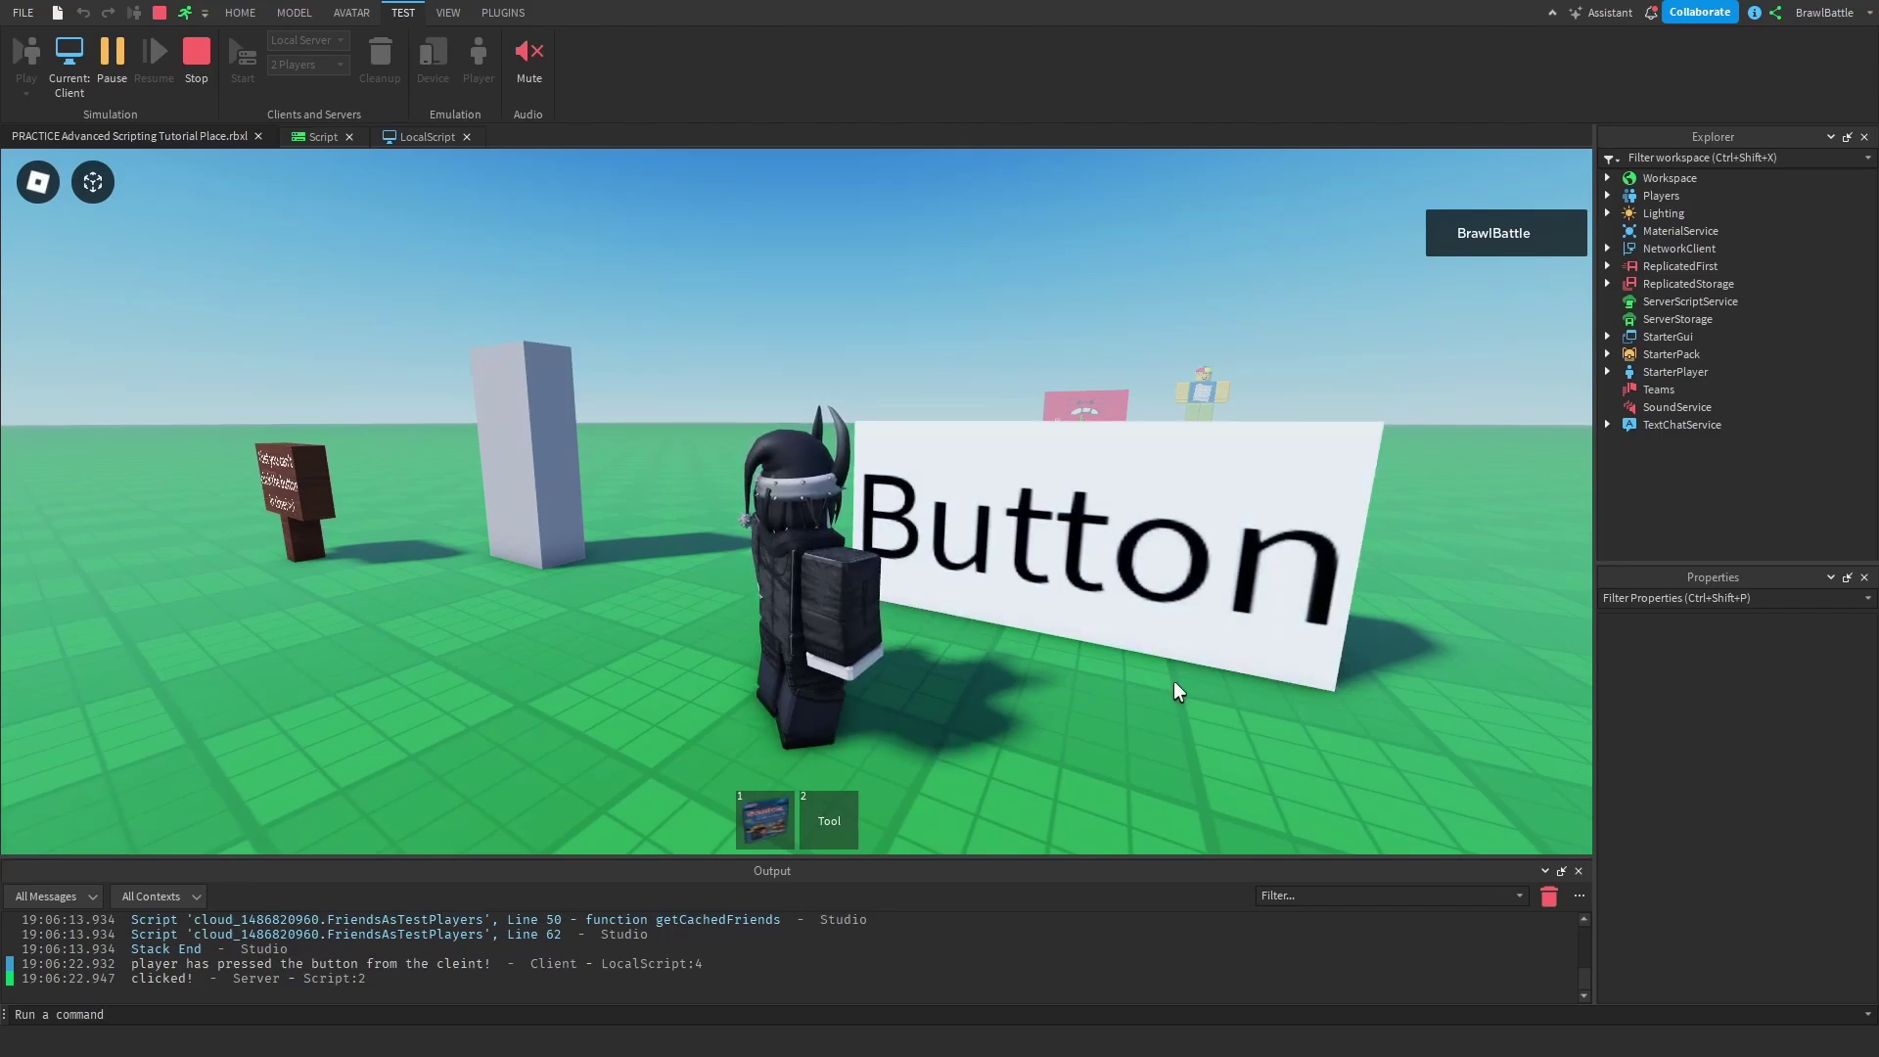
pyautogui.moveTo(785, 607); pyautogui.dragTo(765, 608, button='right')
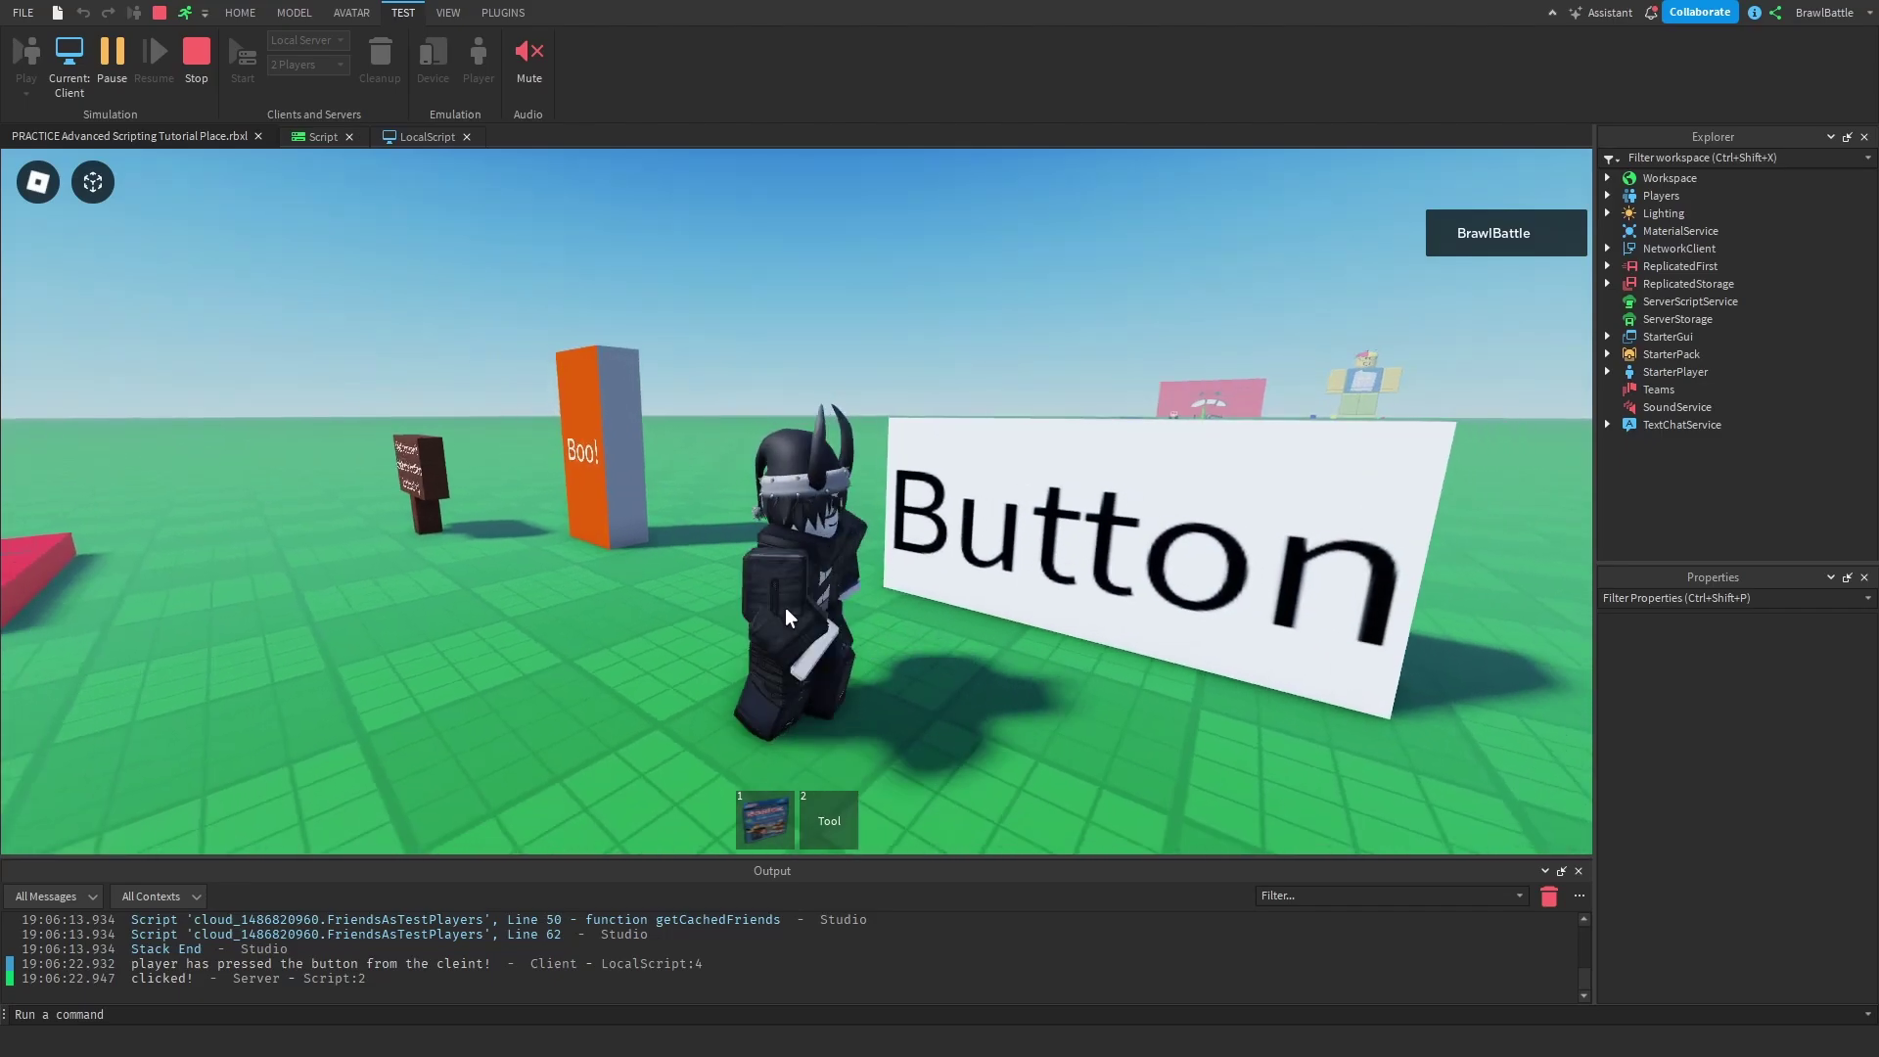
pyautogui.press('s')
pyautogui.press('w')
pyautogui.press('d')
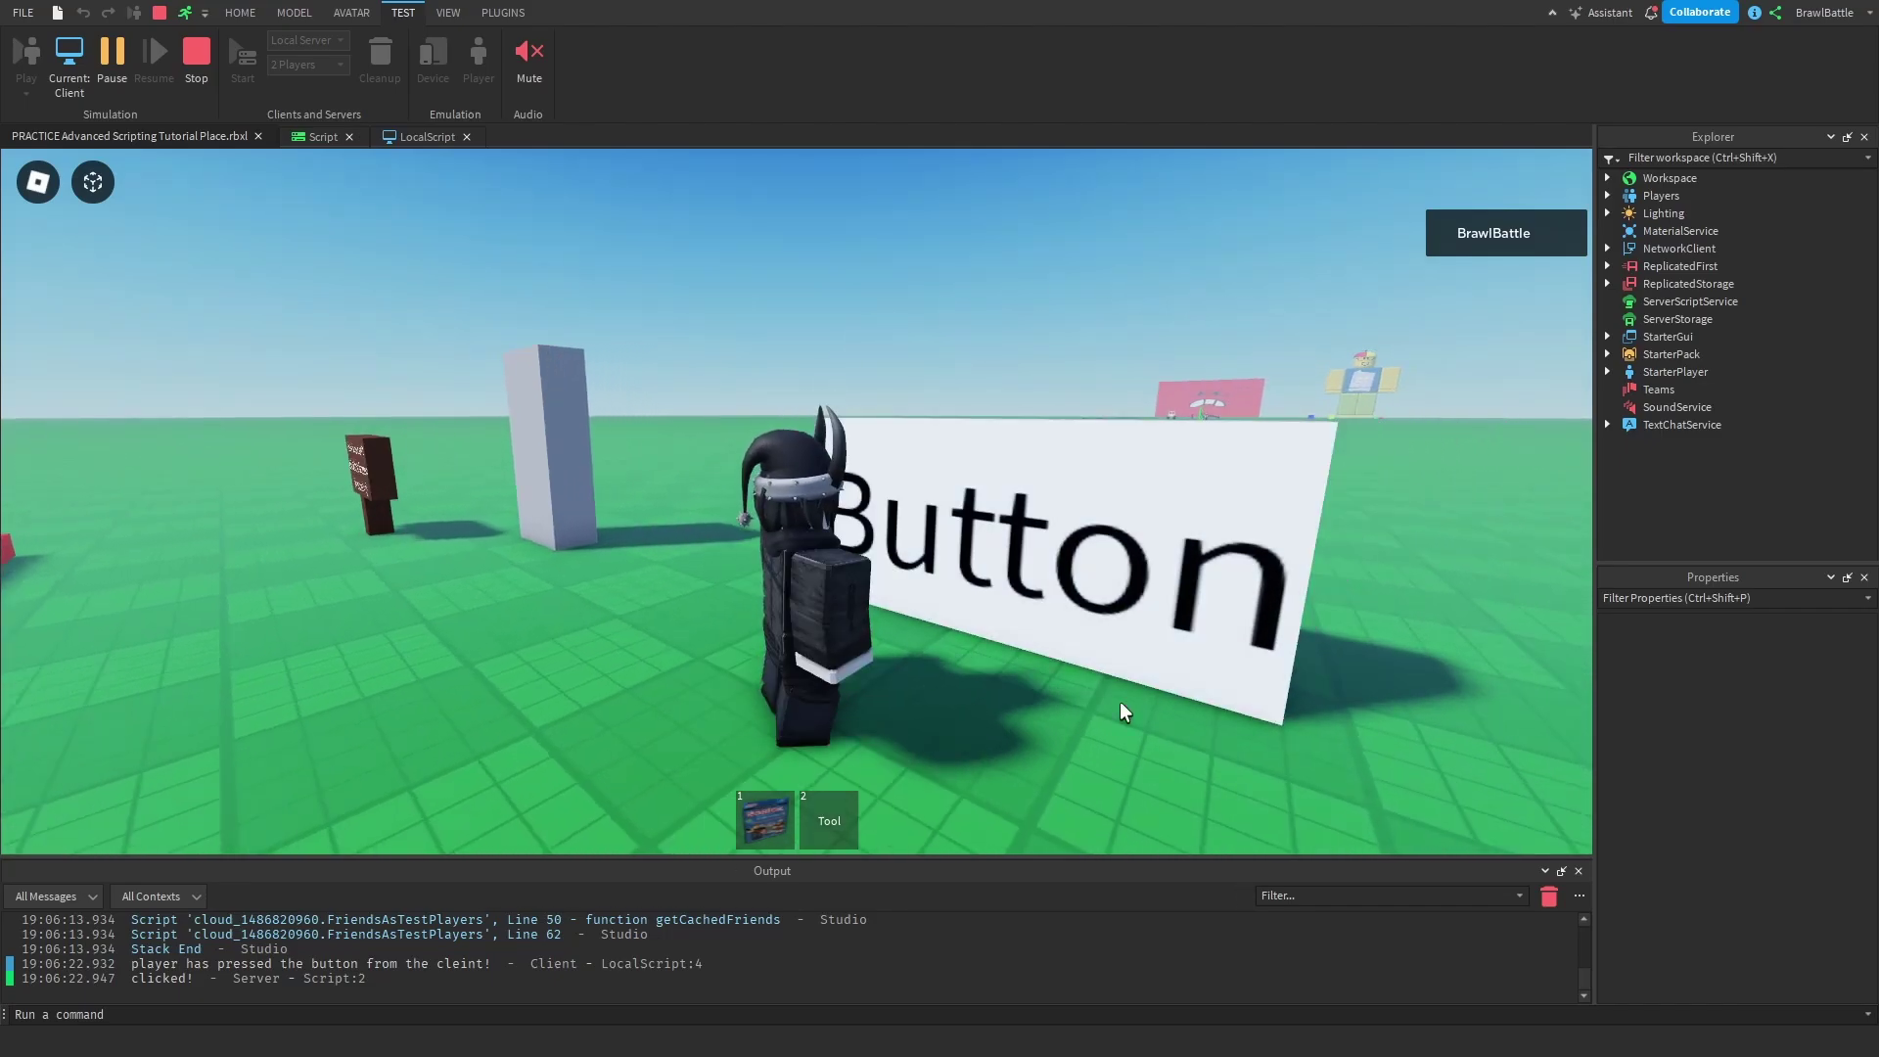
pyautogui.press('a')
pyautogui.press('s')
pyautogui.scroll(2, 1027, 782)
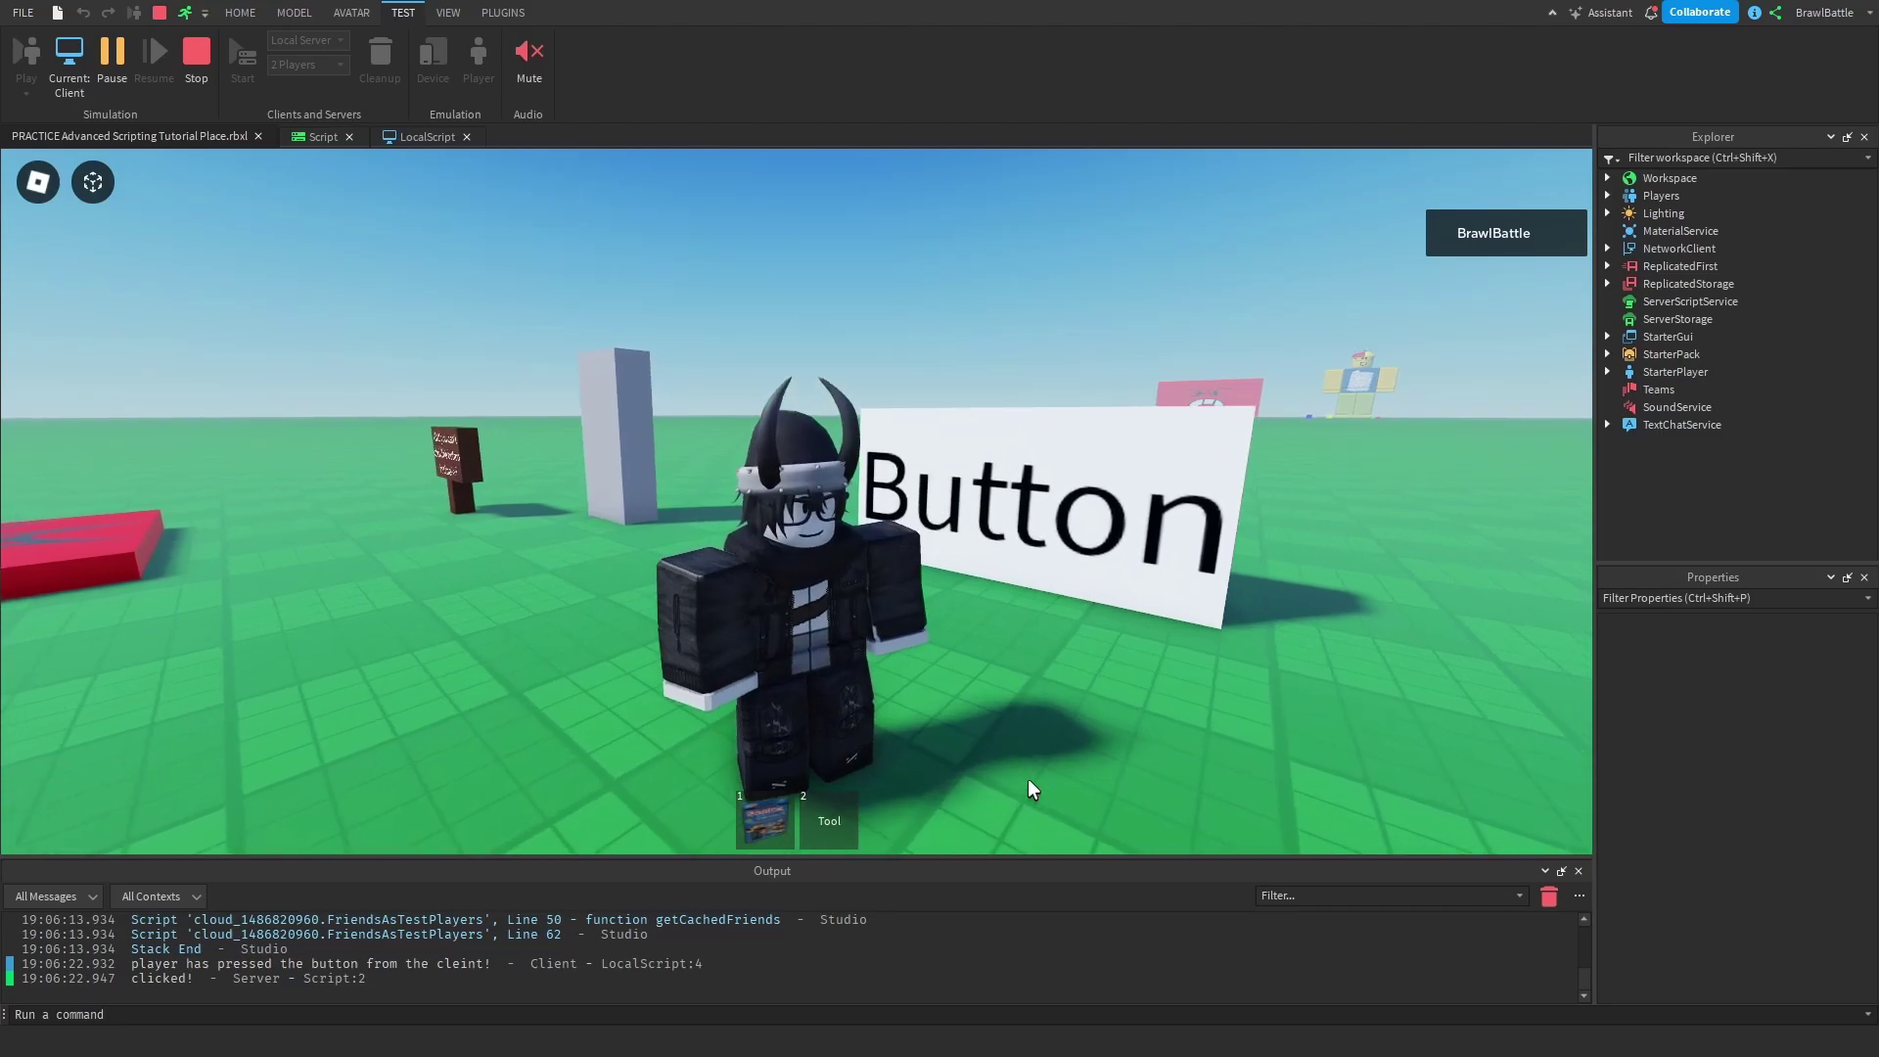
pyautogui.moveTo(1029, 780); pyautogui.dragTo(1026, 780, button='right')
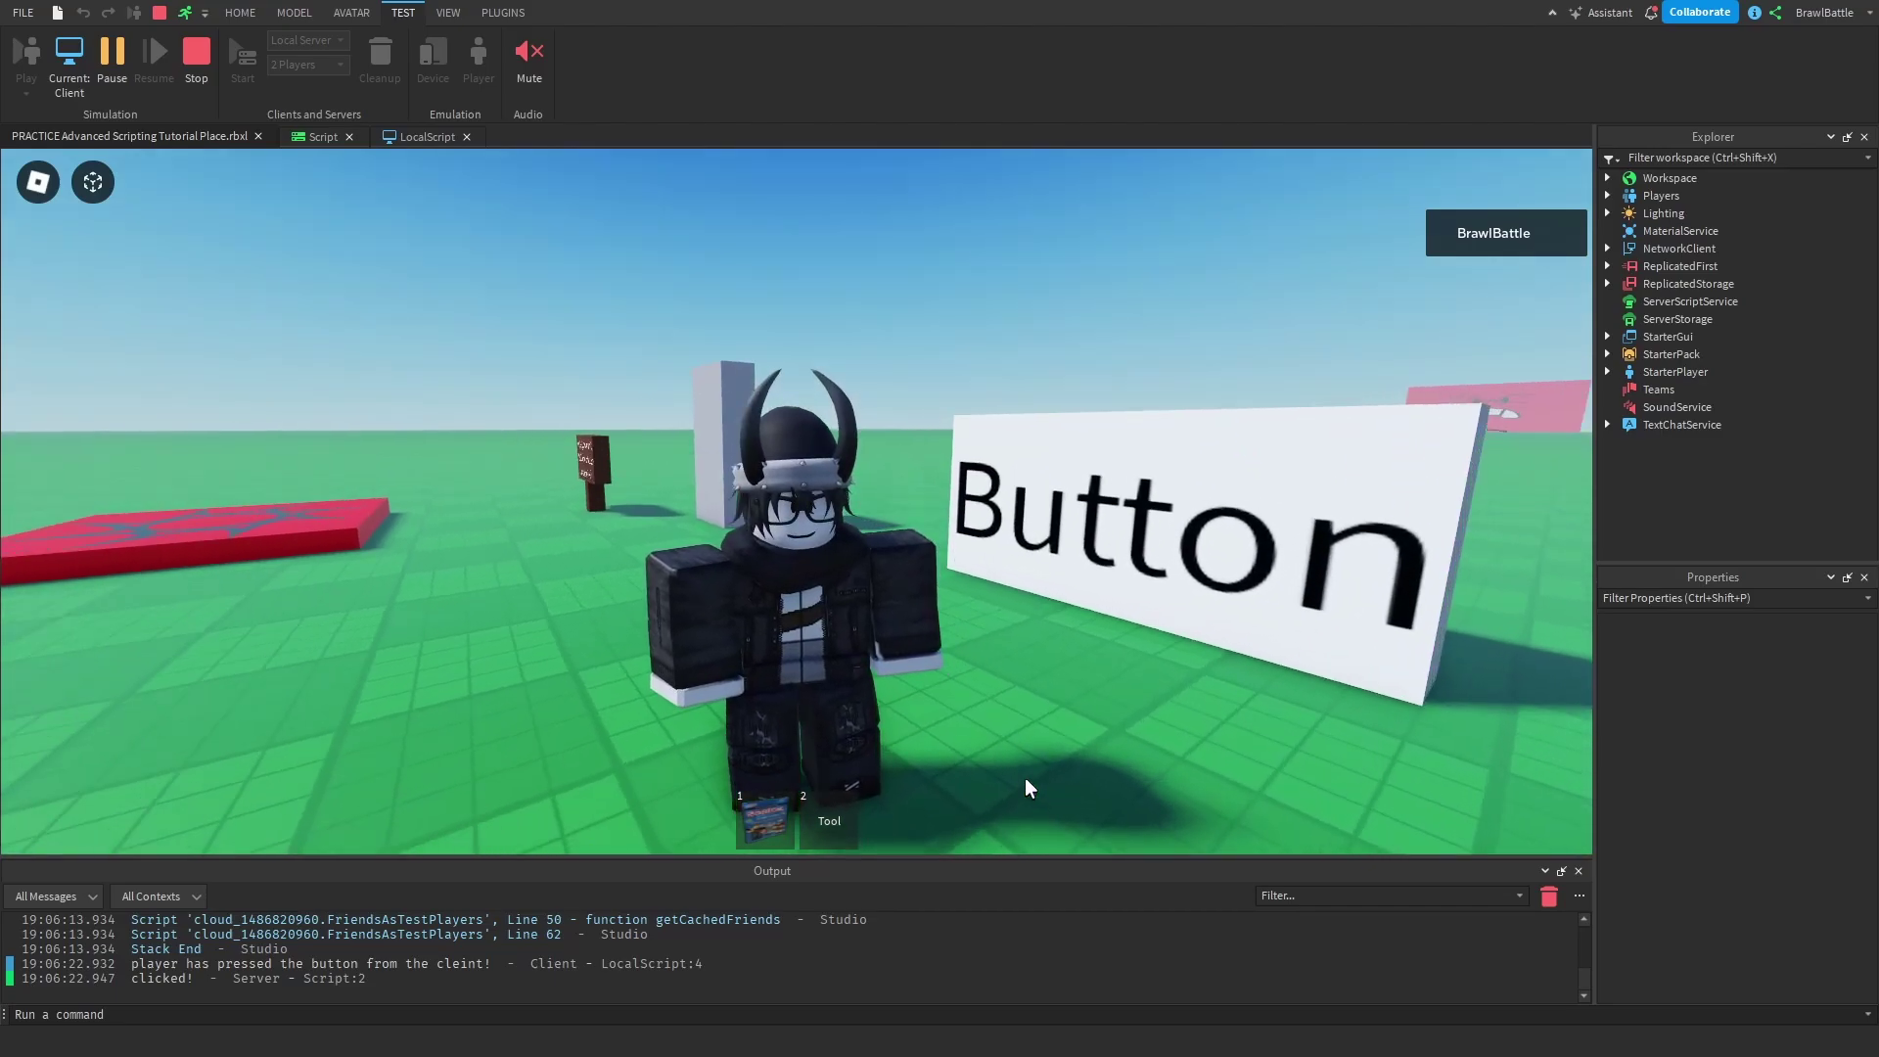